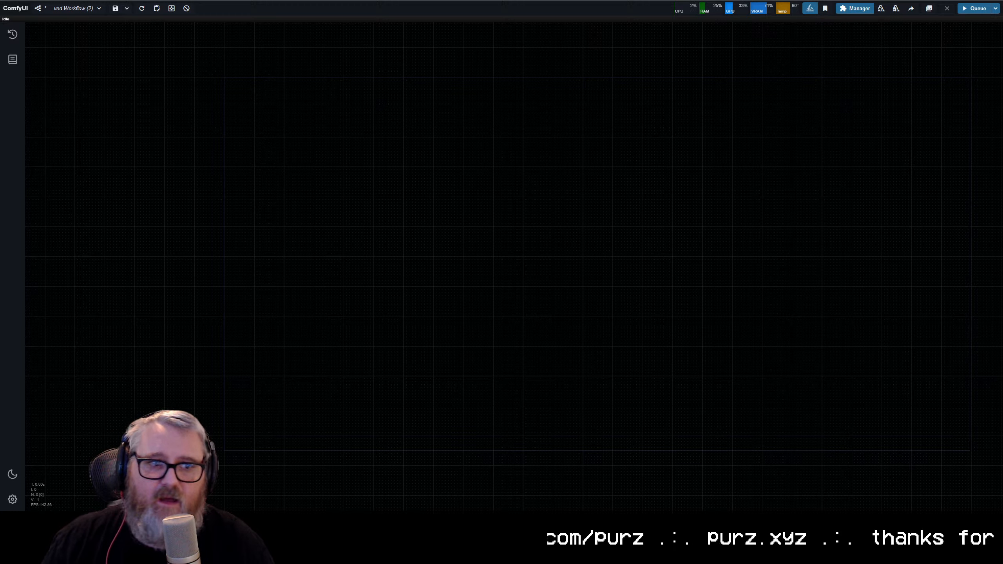
Step: Look up "controlnet flux" in the browser and view the files of jasperai/Flux.1-dev-Controlnet-Depth on Hugging Face
key("ctrl+t")
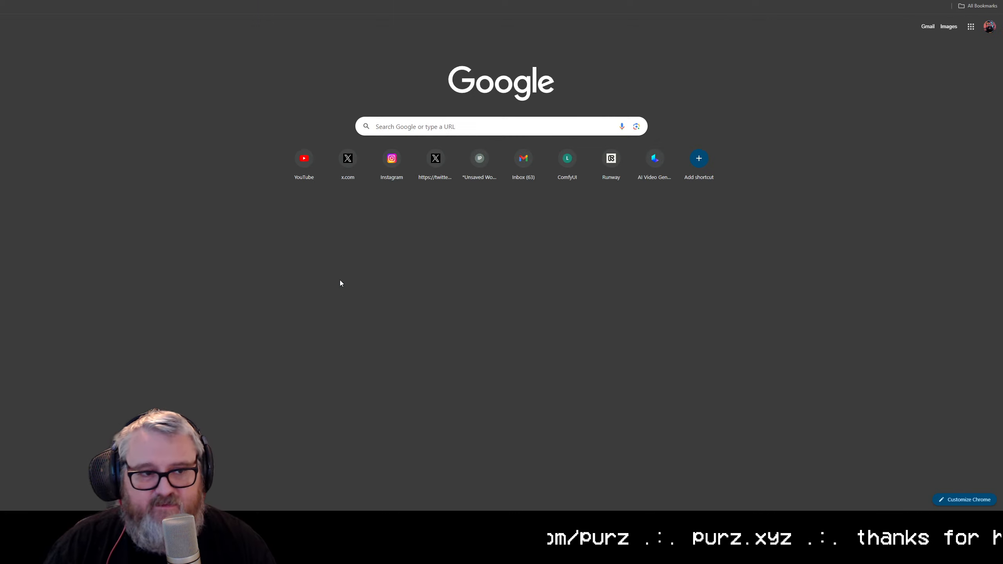
type("cont")
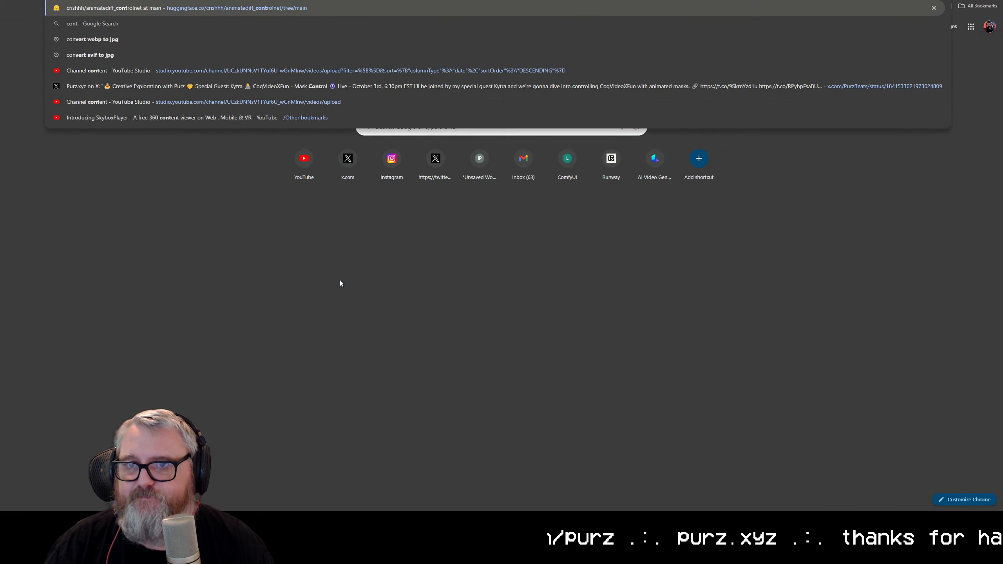
type("rolnet flux")
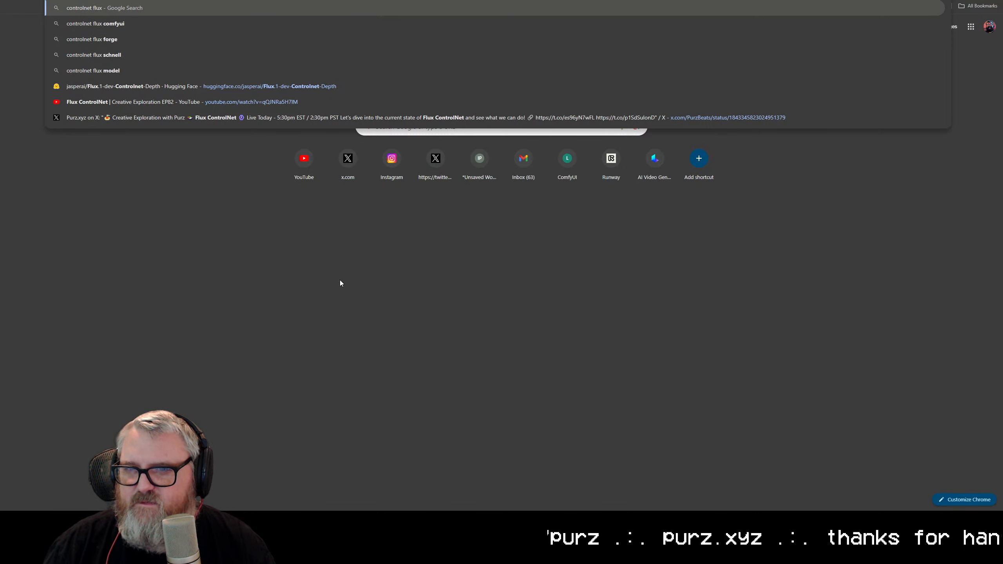
key("Escape")
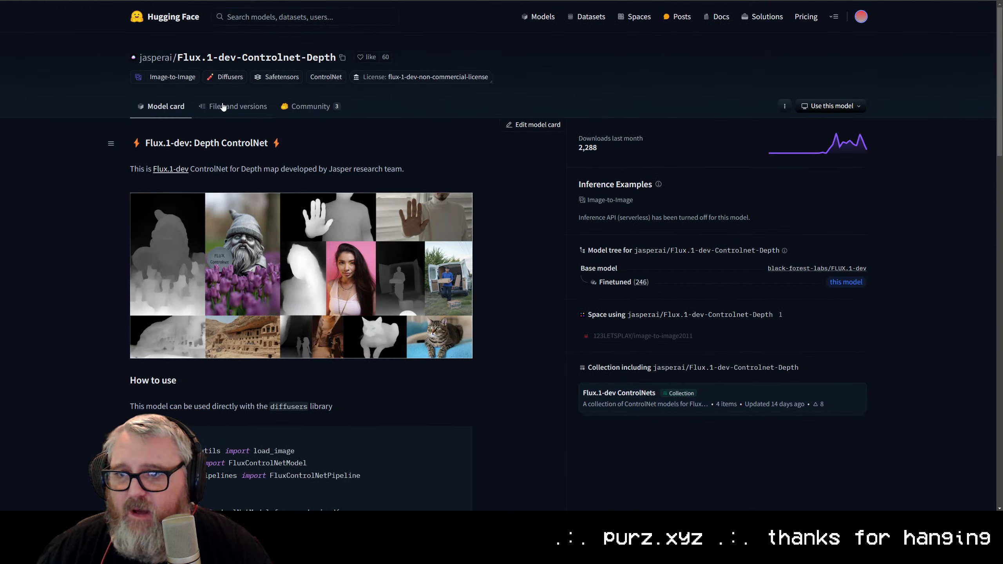
left_click(223, 106)
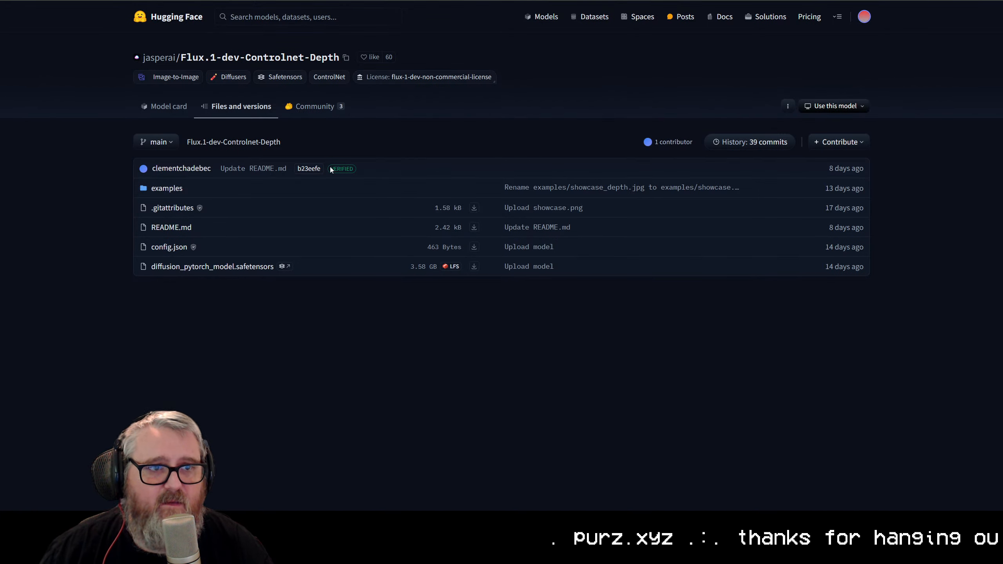
left_click_drag(330, 67, 257, 59)
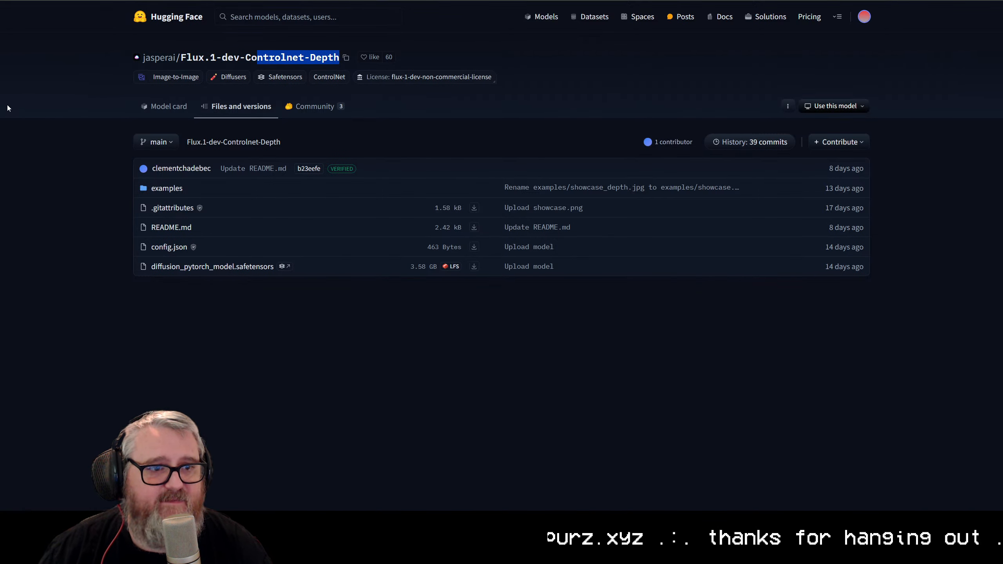
left_click(255, 326)
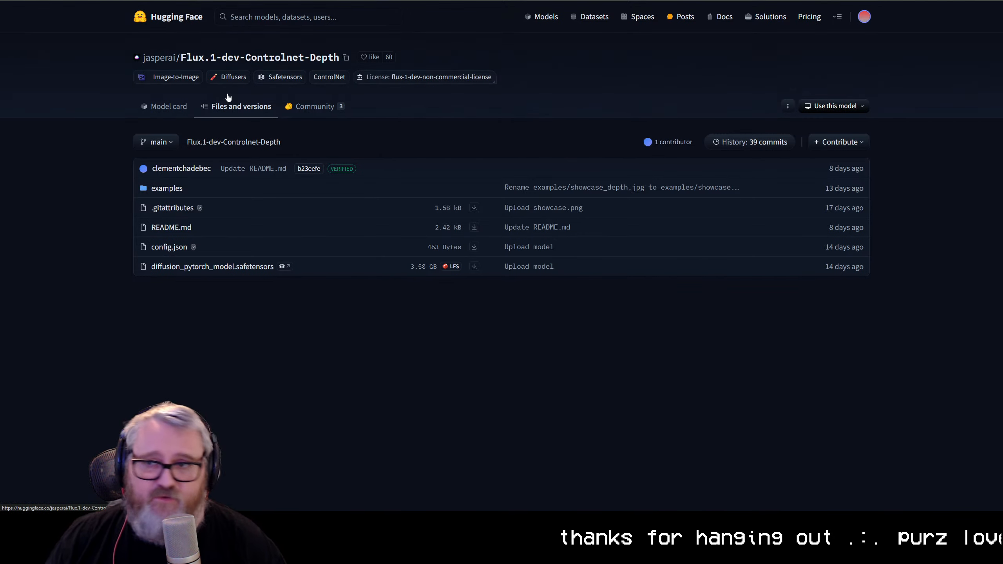
Step: Switch back to ComfyUI and add a Load Diffusion Model node to the empty canvas
left_click(197, 0)
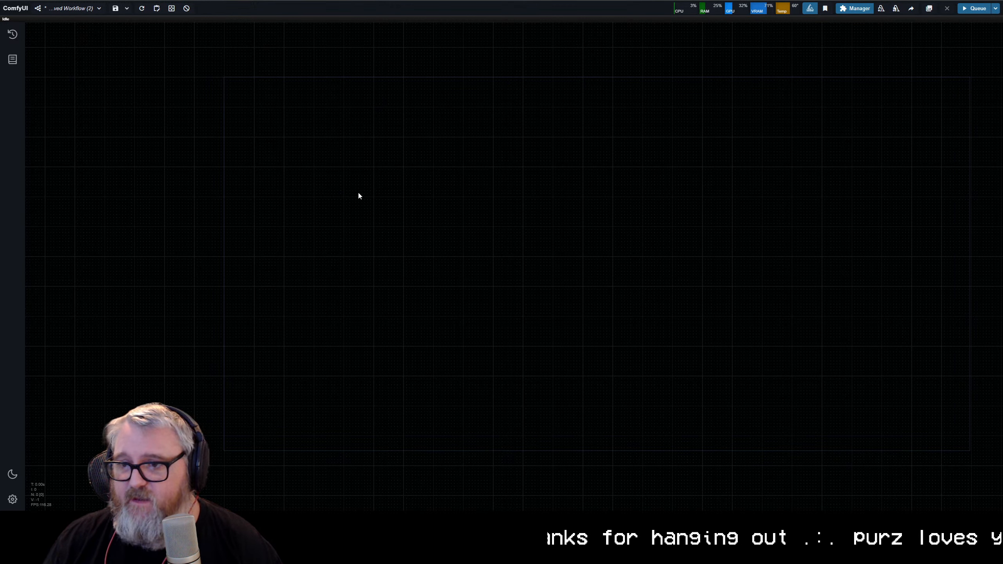
scroll(360, 186, "up", 1)
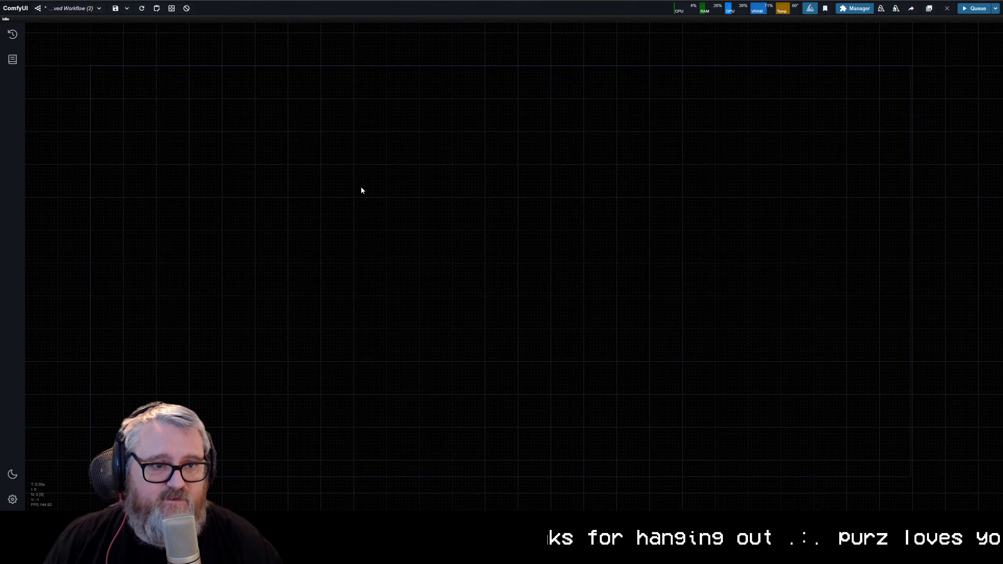
scroll(361, 188, "up", 1)
double_click(140, 92)
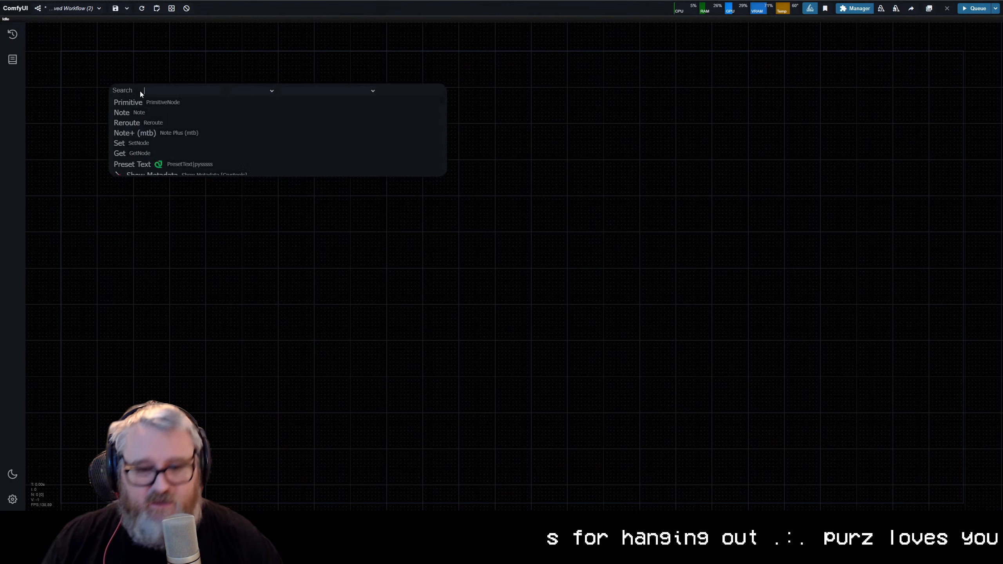
type("load diff")
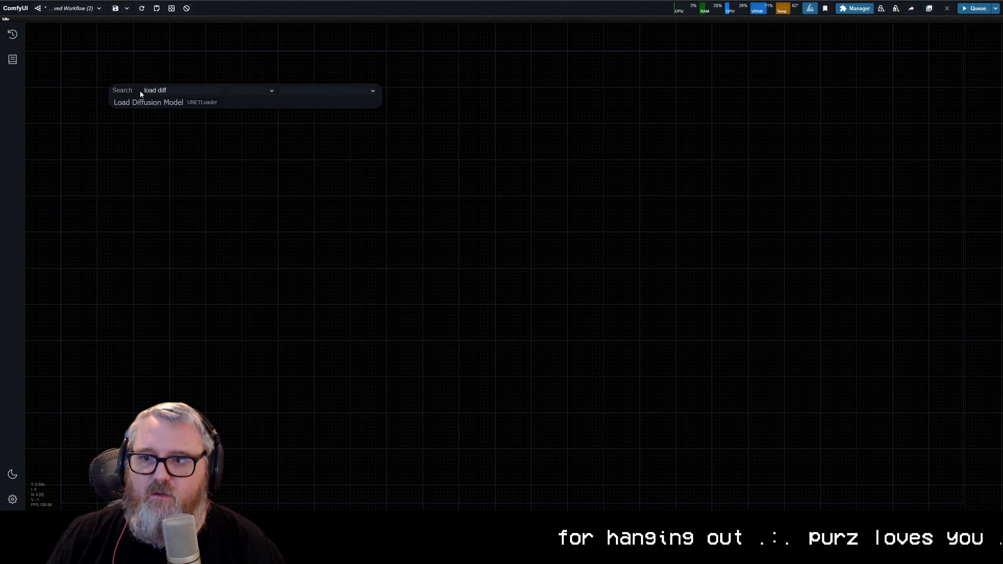
left_click(172, 99)
scroll(174, 88, "up", 7)
scroll(174, 89, "up", 2)
left_click_drag(189, 139, 334, 261)
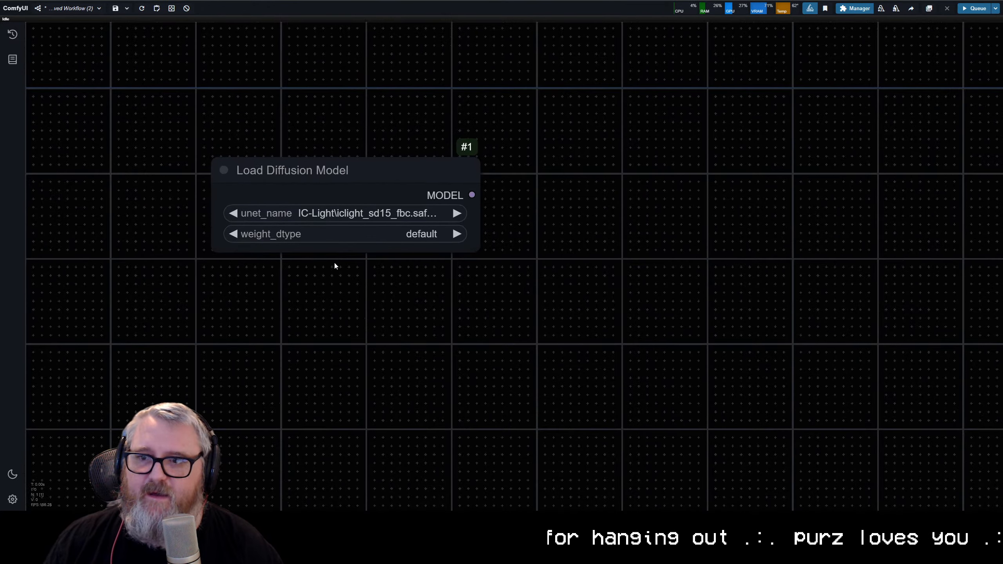
Step: Set the Load Diffusion Model node's unet_name to flux\flux1-dev.sft and reposition the node
left_click(325, 214)
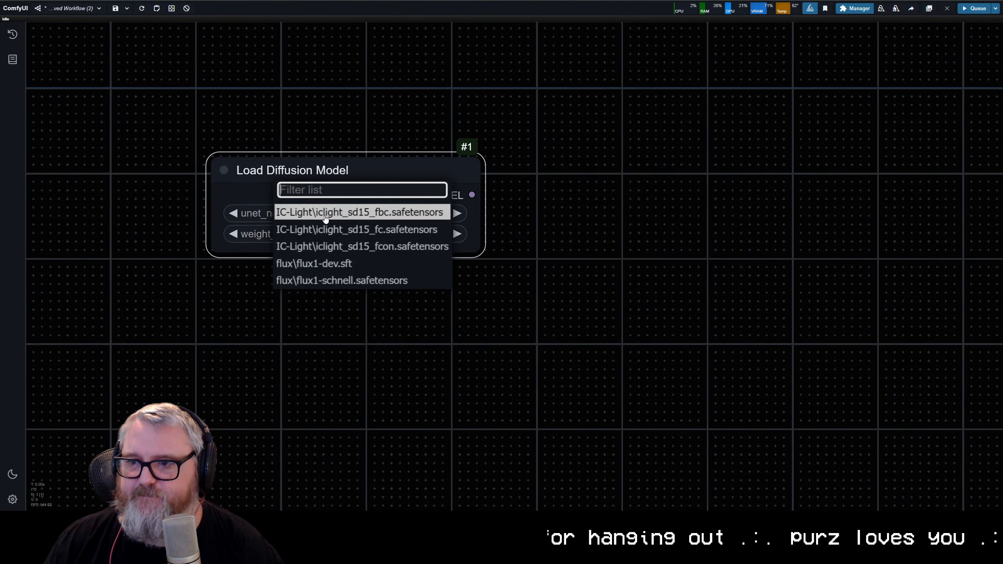
left_click(347, 268)
left_click_drag(310, 176, 201, 149)
scroll(253, 266, "up", 5)
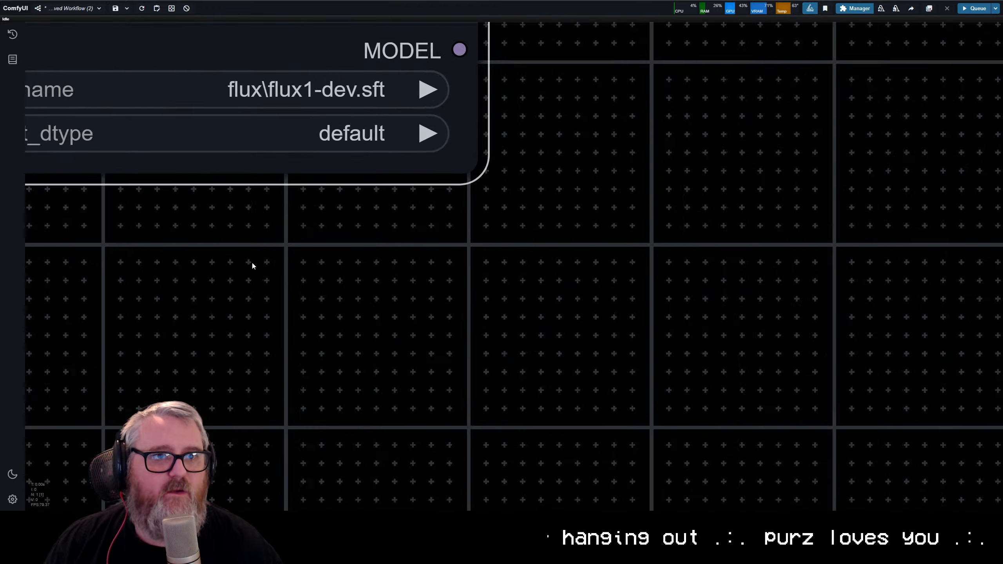
left_click_drag(253, 266, 476, 403)
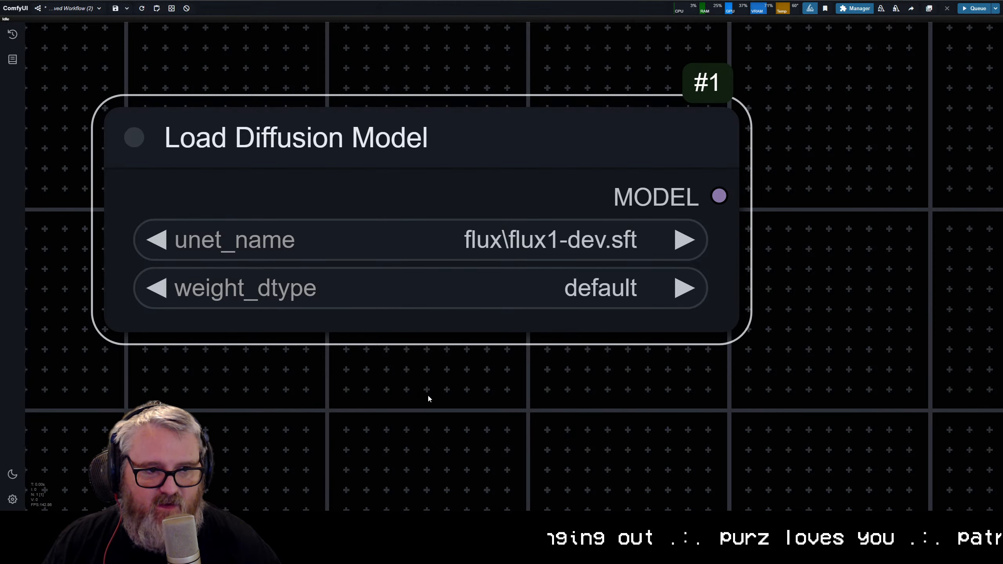
scroll(444, 417, "down", 5)
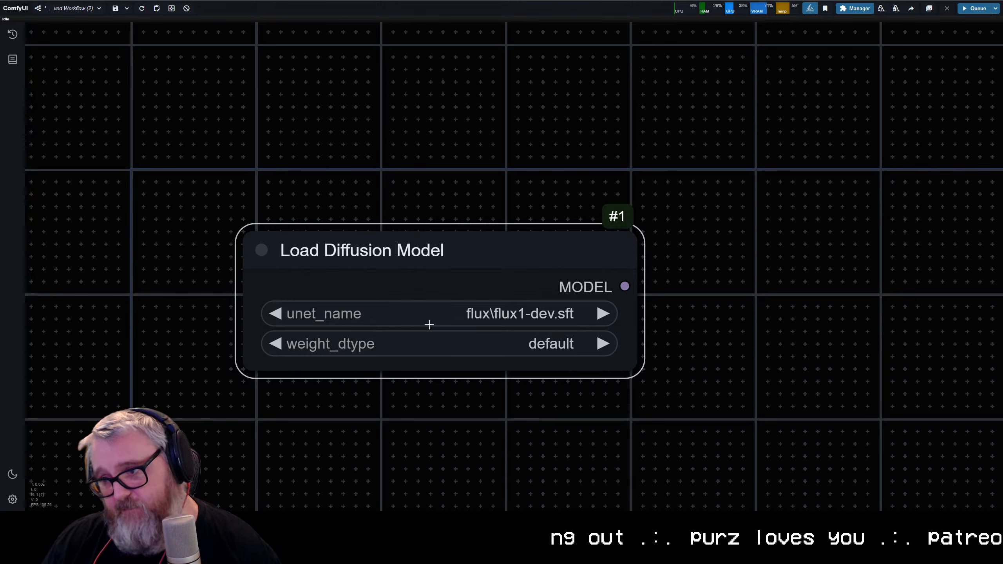
Step: Search the web for "flux dev" and view the files of black-forest-labs/FLUX.1-dev on Hugging Face
key("ctrl+t")
type("flux dev")
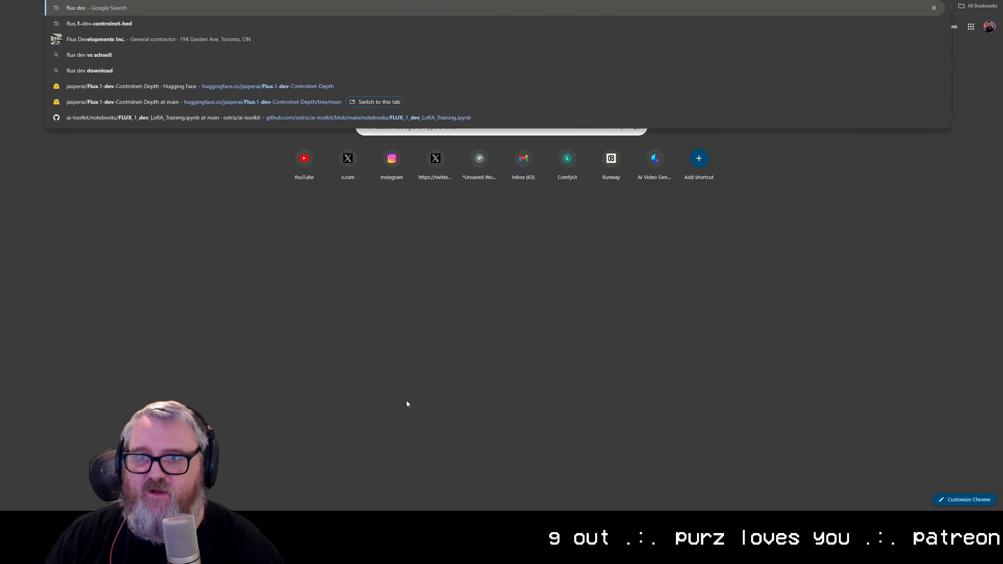
key("Return")
left_click(164, 95)
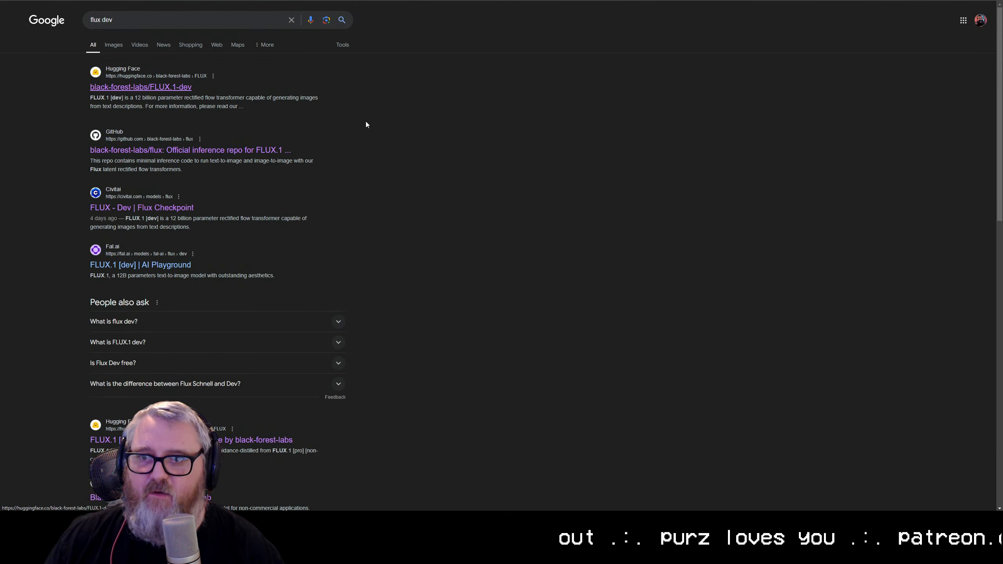
scroll(290, 365, "down", 5)
scroll(290, 364, "up", 6)
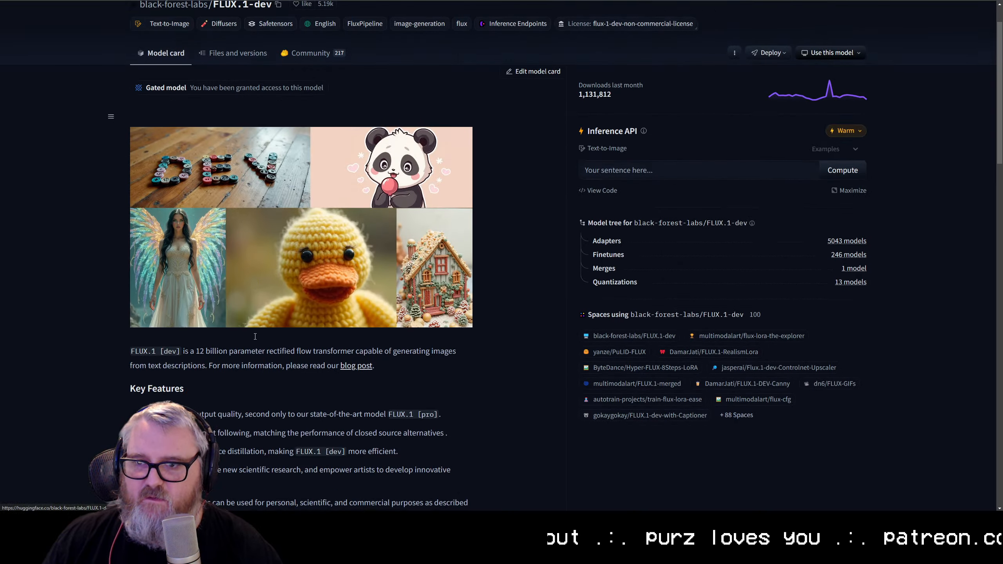
scroll(290, 364, "down", 10)
scroll(217, 123, "up", 10)
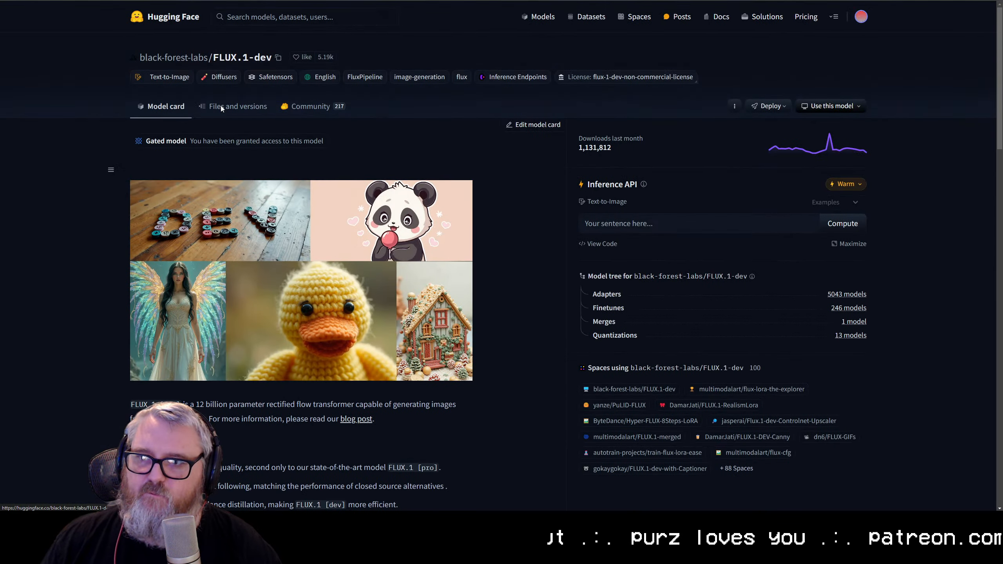
left_click(221, 106)
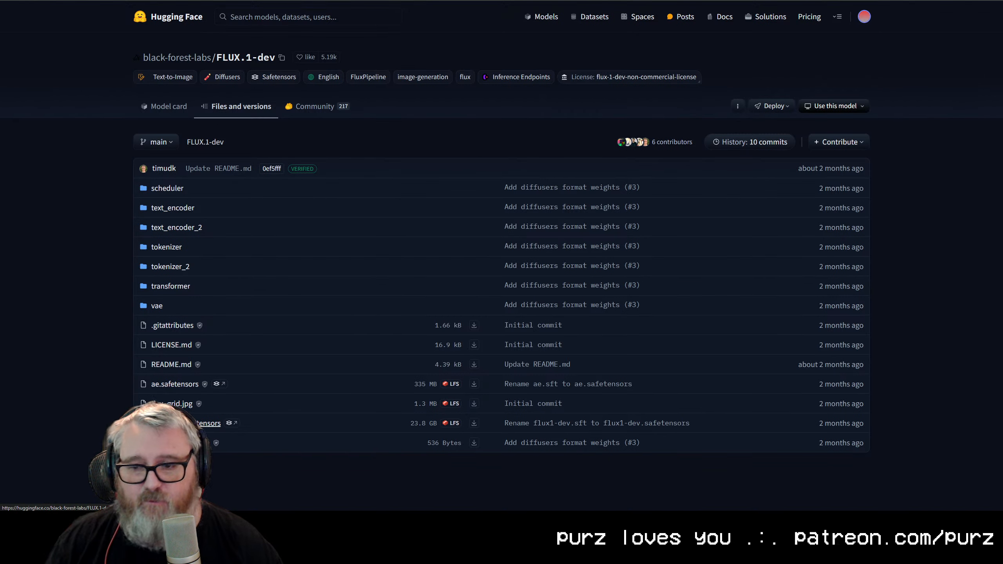
Step: Check the contents of the repository's vae folder and return to the main file list
left_click(157, 307)
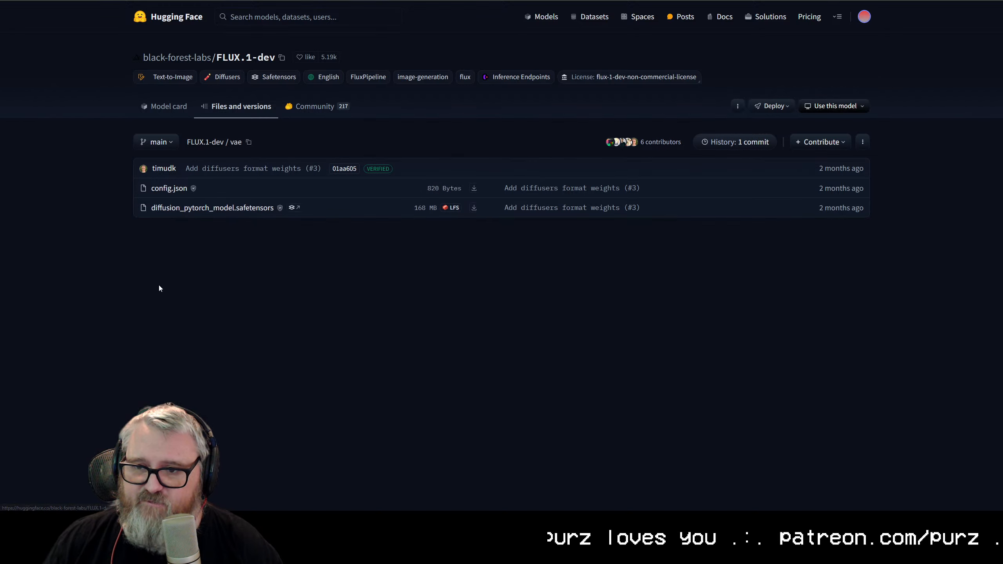
key("alt+Left")
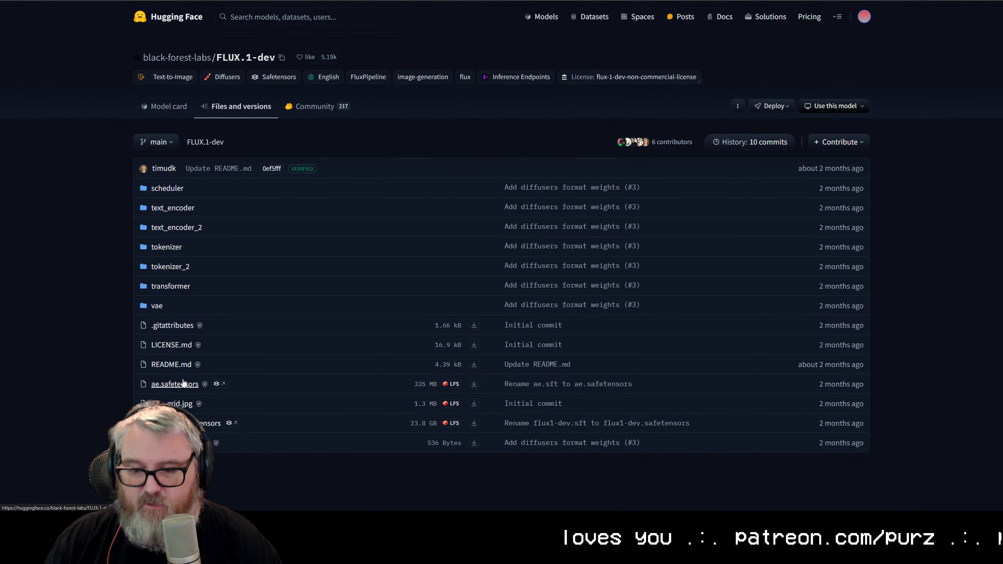
key("super")
key("super")
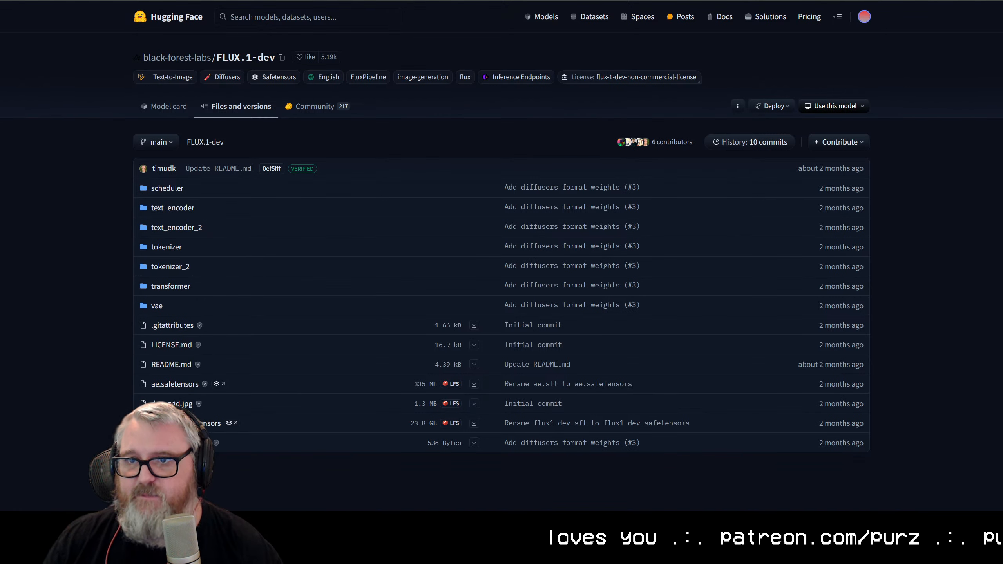
Step: Switch back to ComfyUI, set the Load Diffusion Model node's weight_dtype to fp8_e4m3fn and move the node toward the canvas's upper left
key("ctrl+Tab")
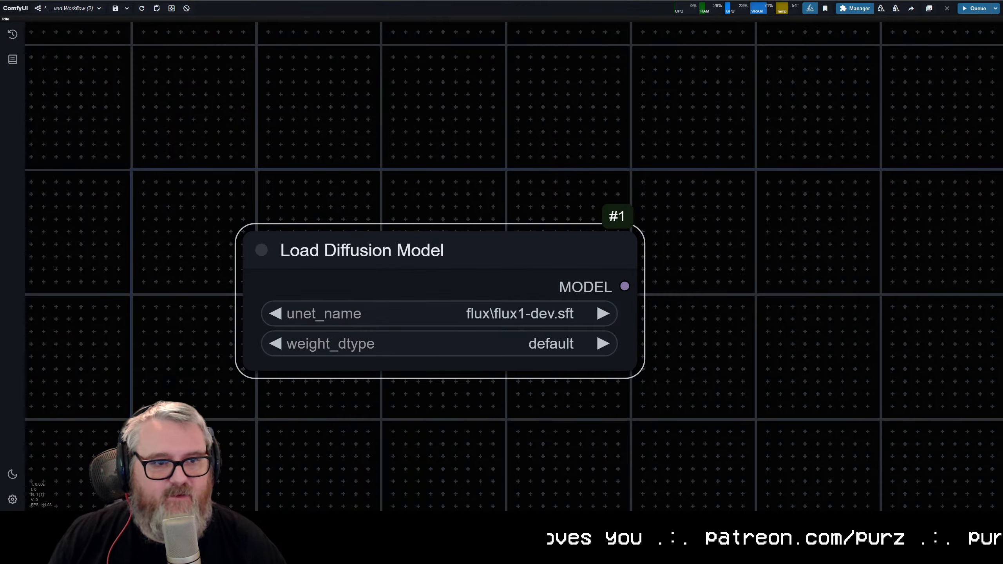
left_click_drag(420, 256, 290, 108)
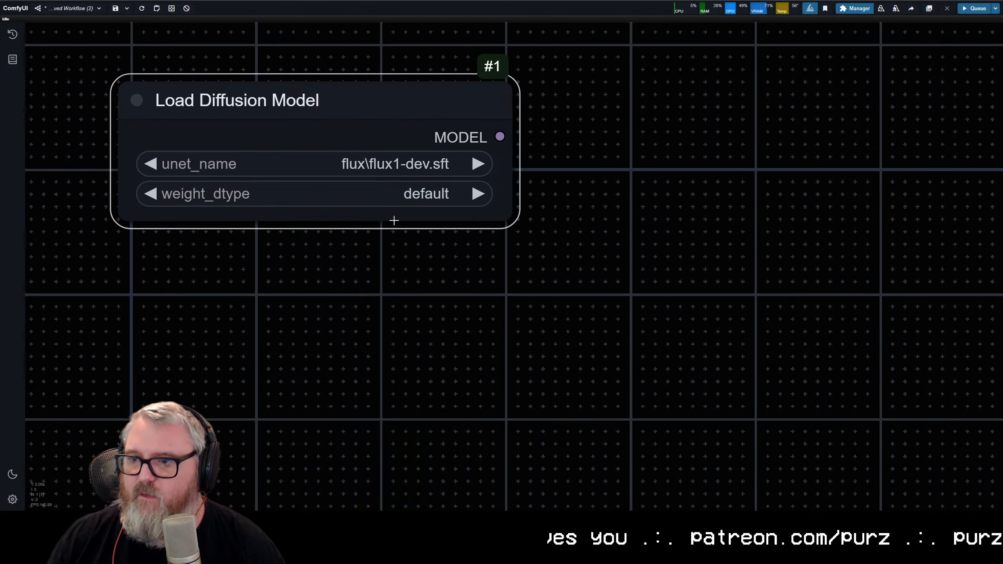
left_click(391, 163)
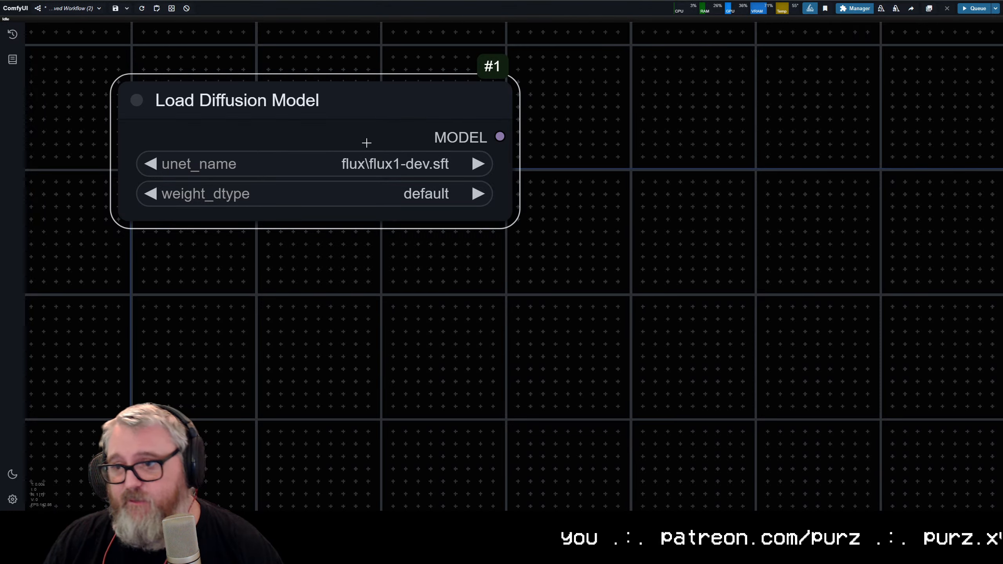
left_click(387, 193)
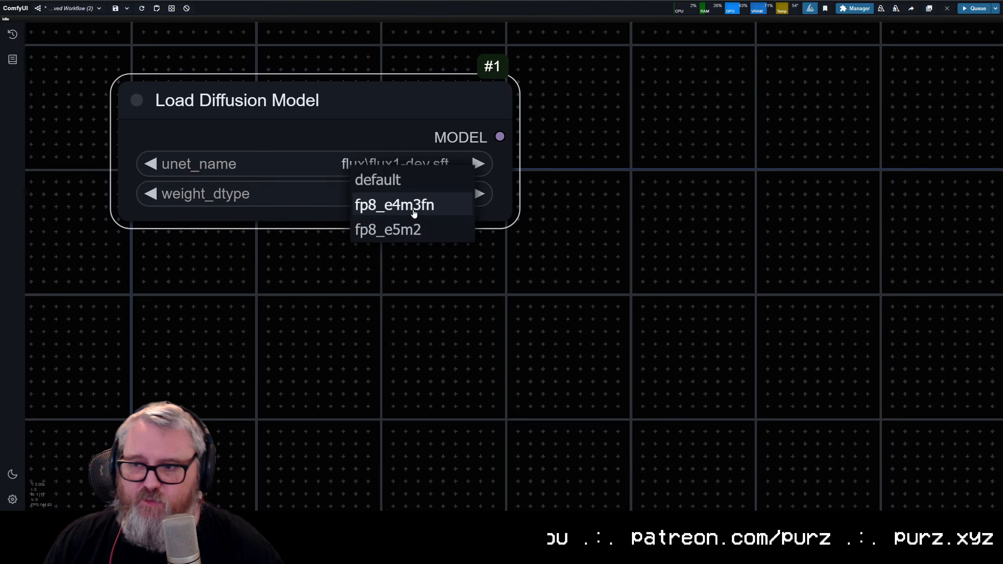
left_click(413, 213)
left_click_drag(320, 105, 282, 93)
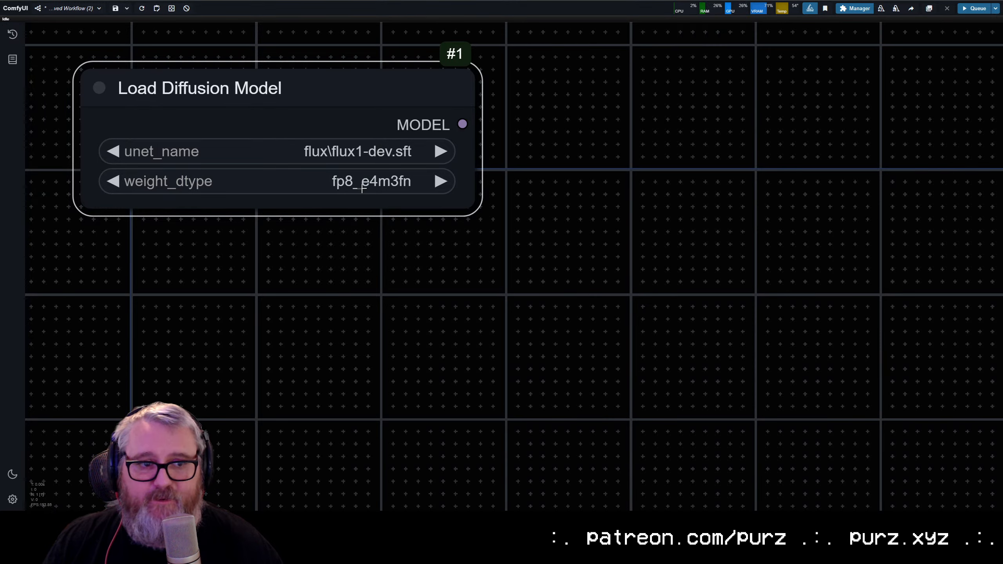
Step: Add a Load VAE node directly below Load Diffusion Model and set its vae_name to ae.sft
scroll(416, 253, "down", 5)
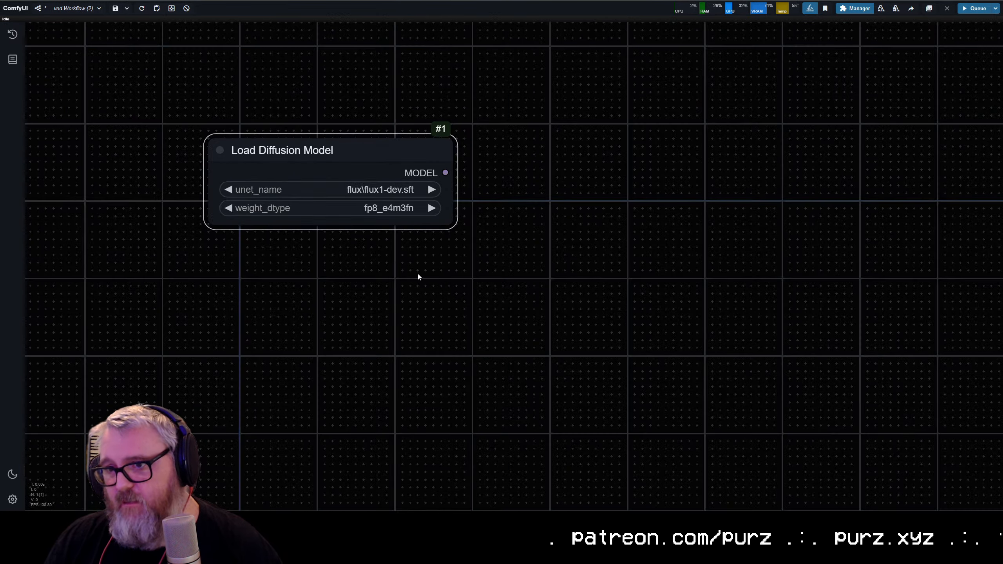
double_click(321, 204)
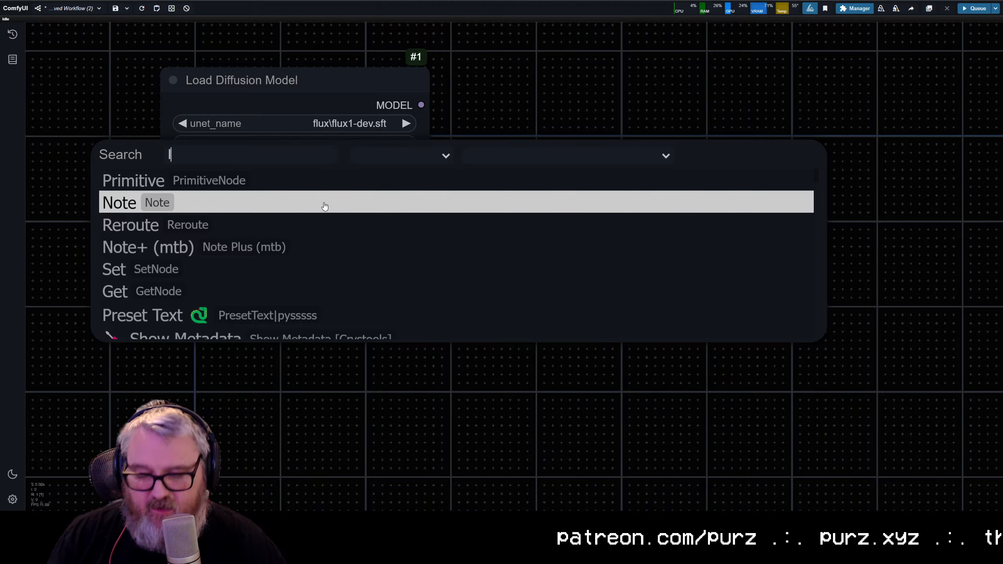
type("load vae")
left_click(309, 220)
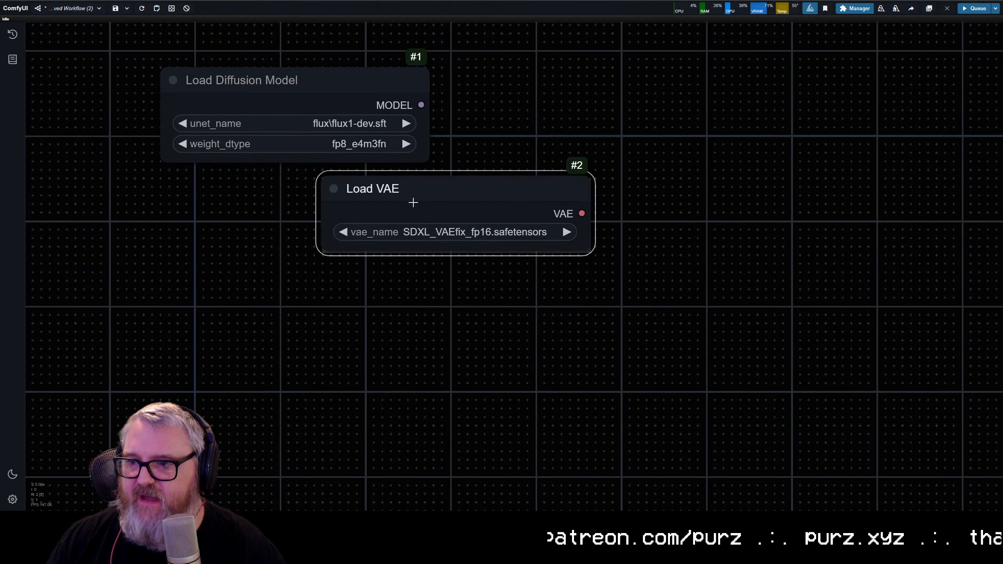
left_click_drag(412, 202, 262, 203)
left_click(363, 239)
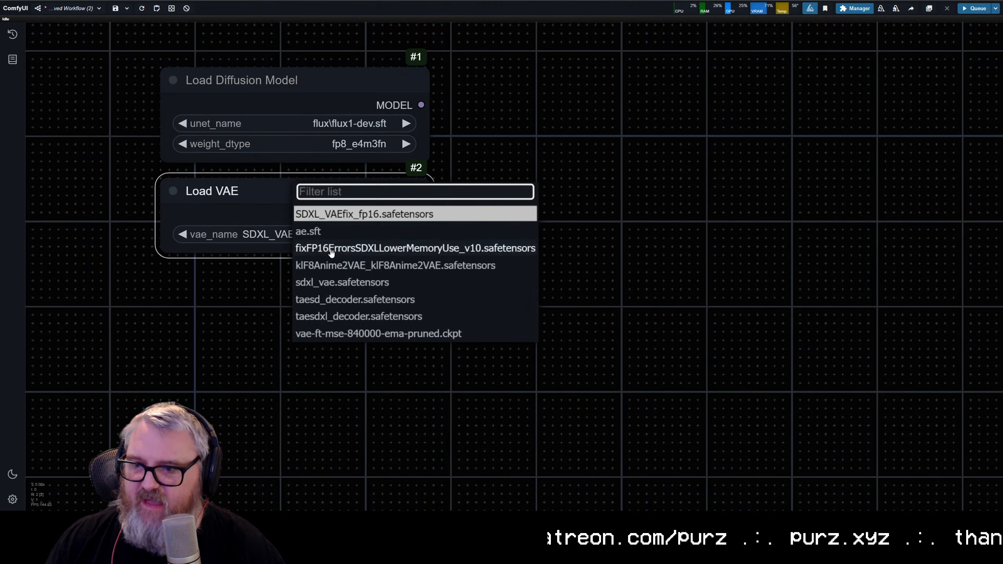
left_click(312, 231)
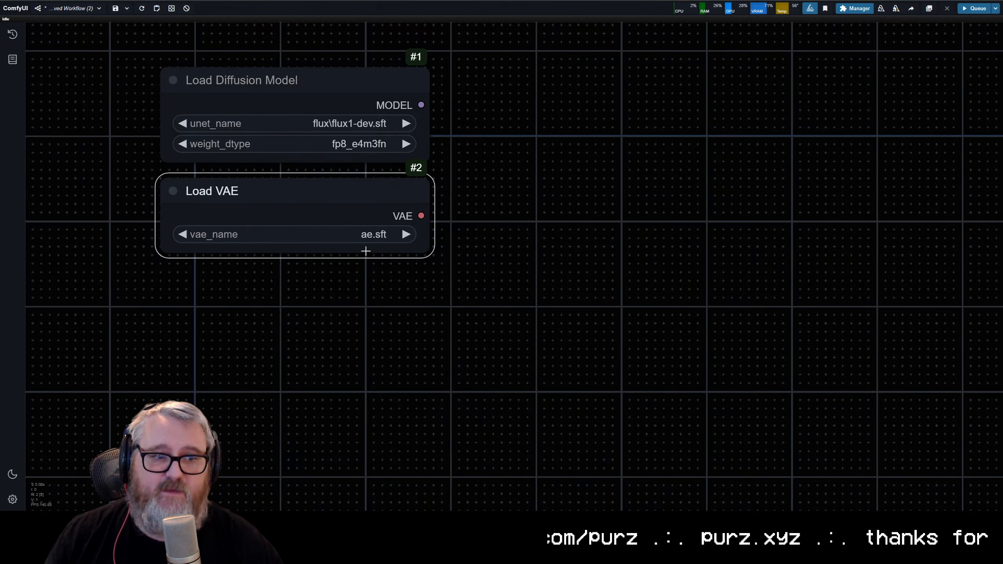
Step: Move the Load VAE node slightly lower to leave a gap beneath the Load Diffusion Model node
left_click_drag(341, 200, 341, 208)
left_click(502, 196)
left_click_drag(507, 257, 408, 256)
left_click(224, 92)
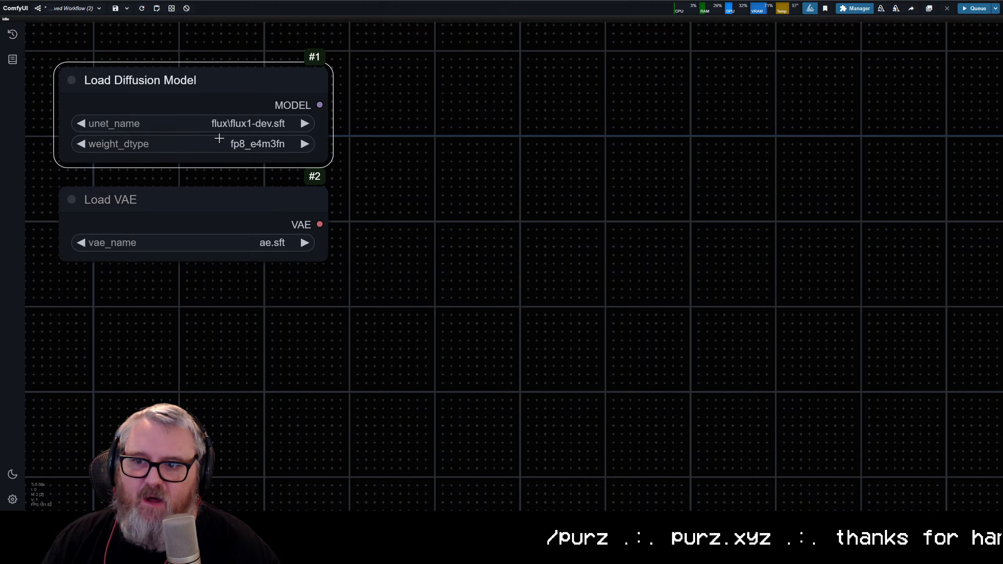
Step: Select both loader nodes and move them together down and to the right on the canvas
left_click(212, 190)
left_click(254, 324)
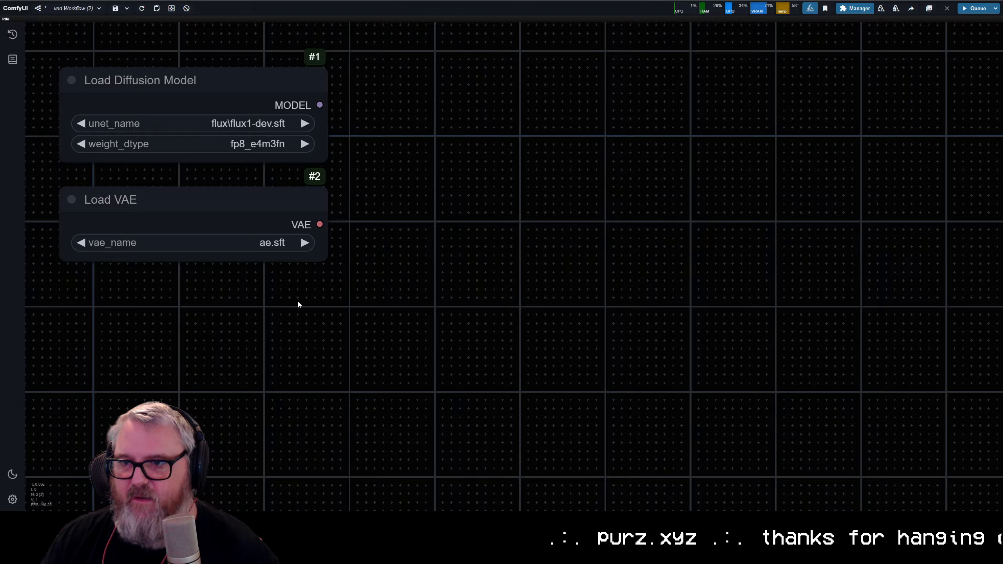
scroll(298, 303, "down", 5)
key("ctrl+a")
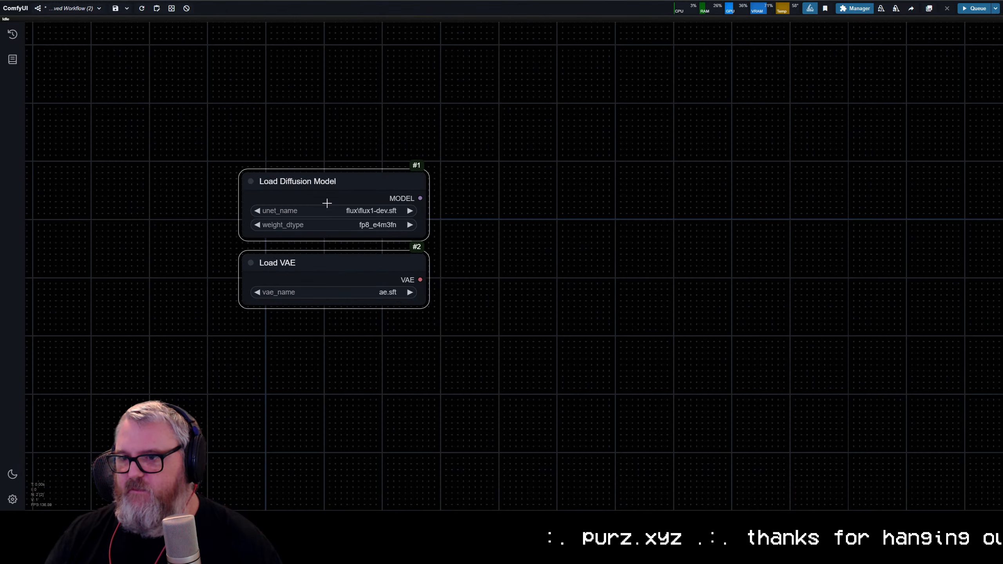
left_click_drag(327, 203, 331, 233)
scroll(483, 274, "up", 5)
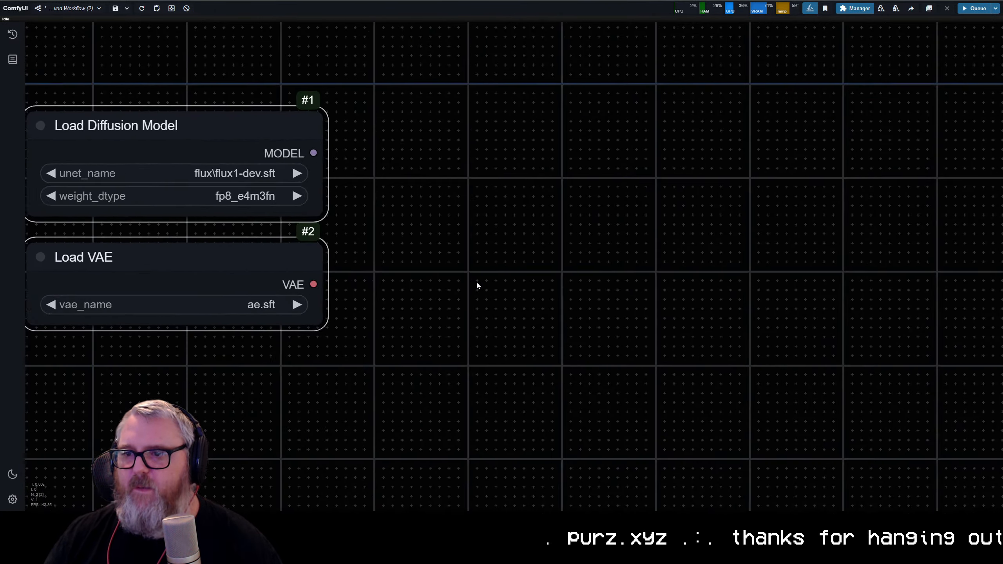
left_click_drag(477, 283, 588, 264)
left_click(274, 107)
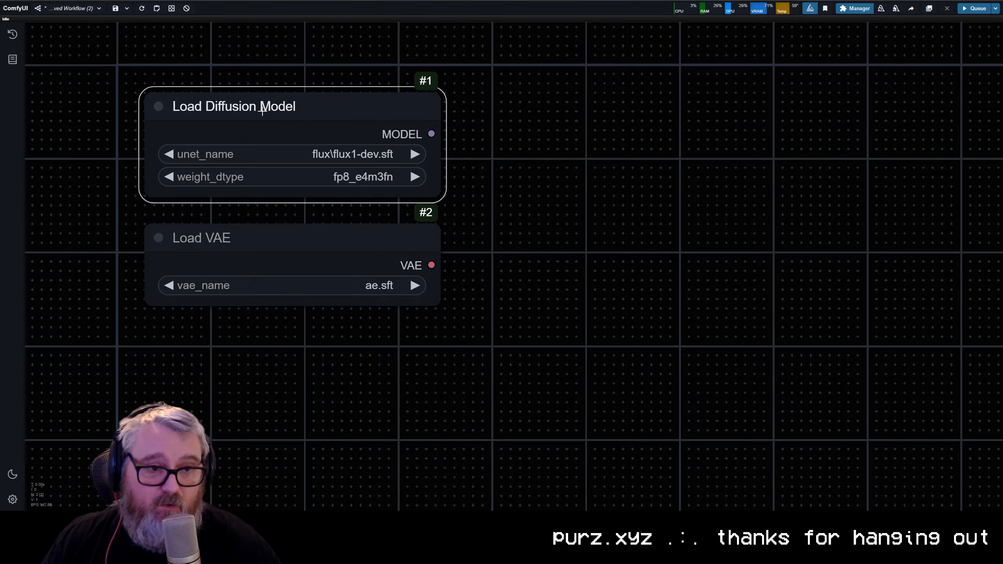
left_click(270, 242)
Step: Add a CLIP Text Encode (Prompt) node to the right of the loader nodes
double_click(552, 236)
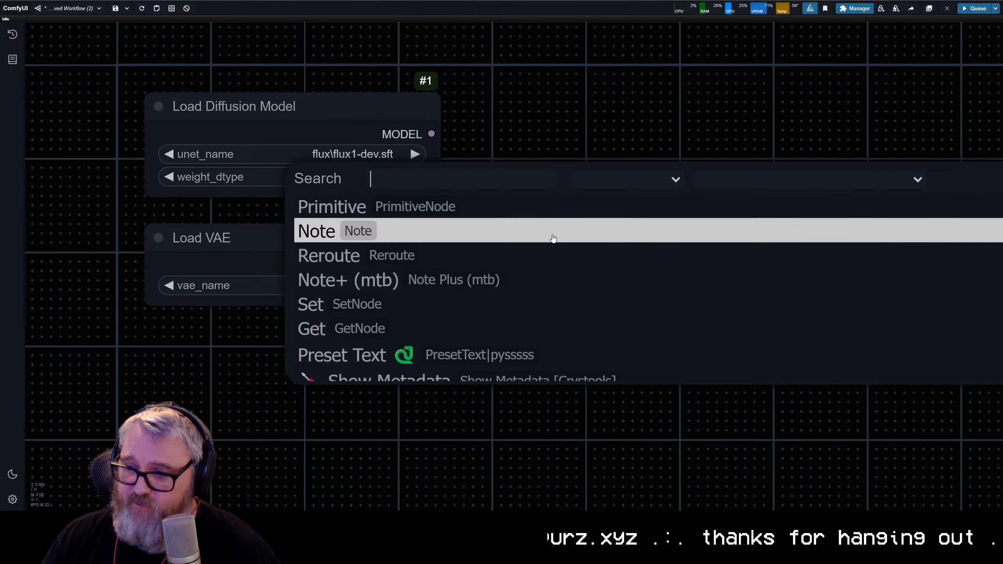
type("flux tex")
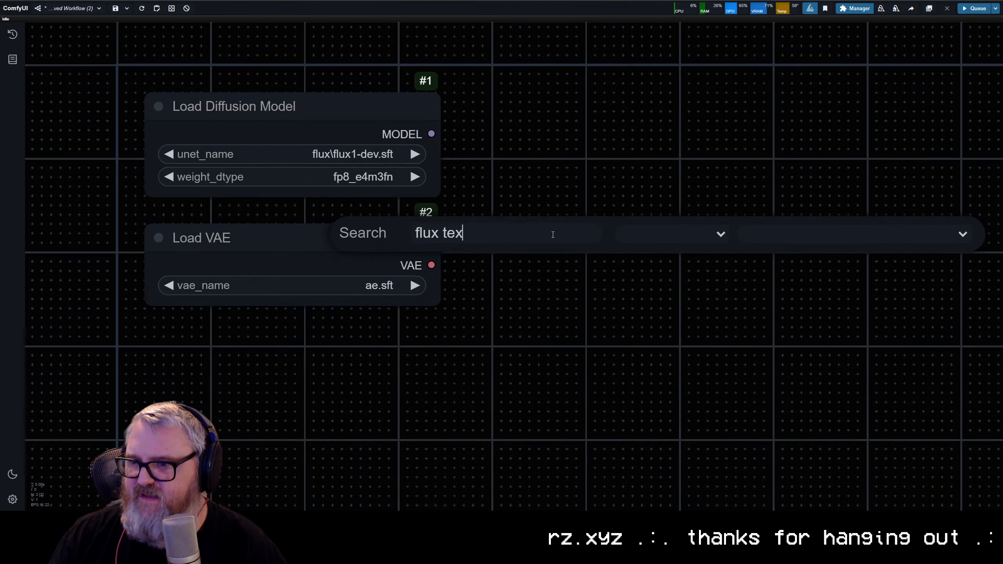
key("BackSpace")
key("BackSpace")
key("BackSpace")
key("BackSpace")
key("BackSpace")
key("BackSpace")
key("BackSpace")
type("text enc")
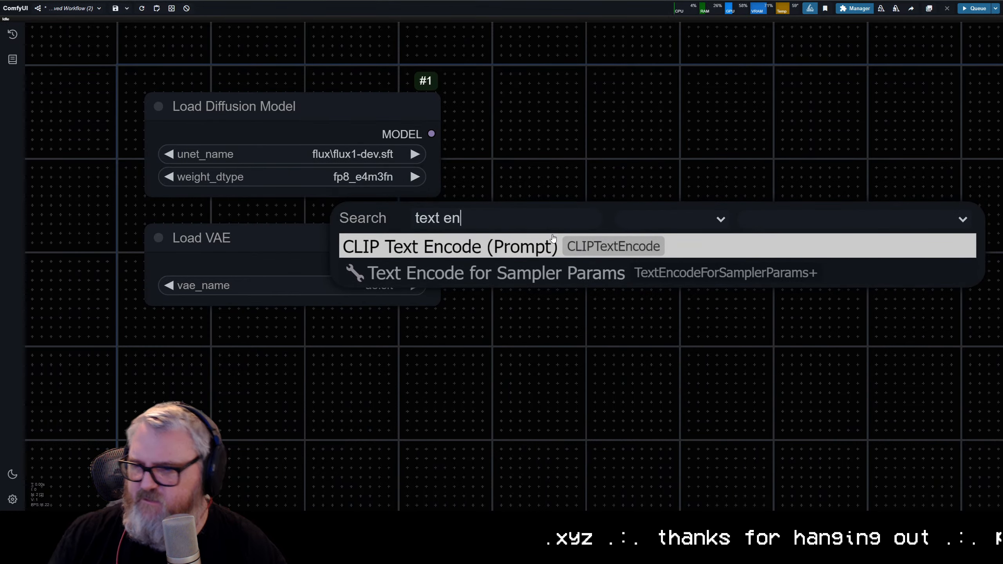
left_click(531, 248)
left_click_drag(582, 193, 280, 56)
left_click_drag(348, 79, 531, 121)
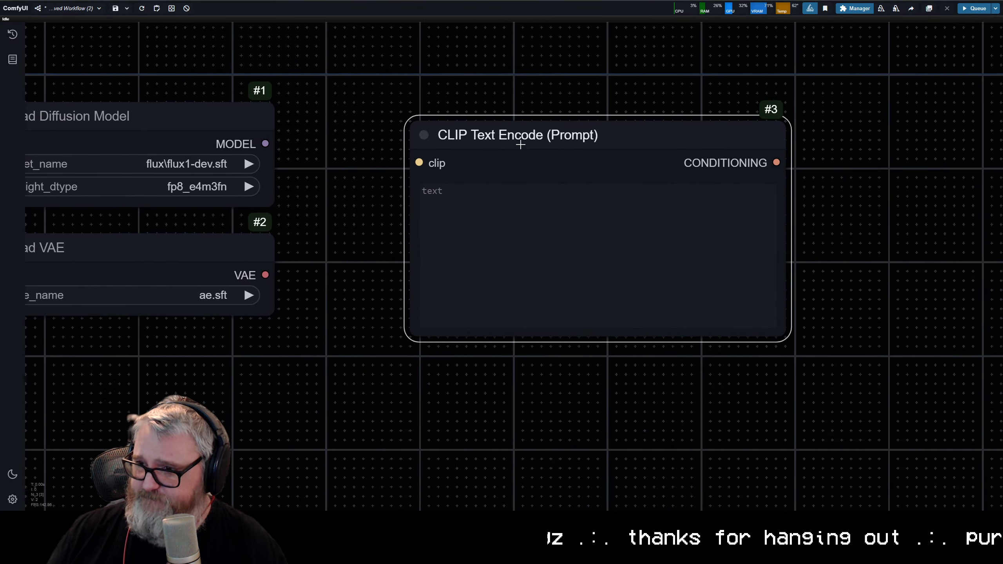
Step: Duplicate the CLIP Text Encode (Prompt) node and place the copy directly below the original
key("ctrl+c")
key("ctrl+v")
left_click_drag(710, 143, 571, 373)
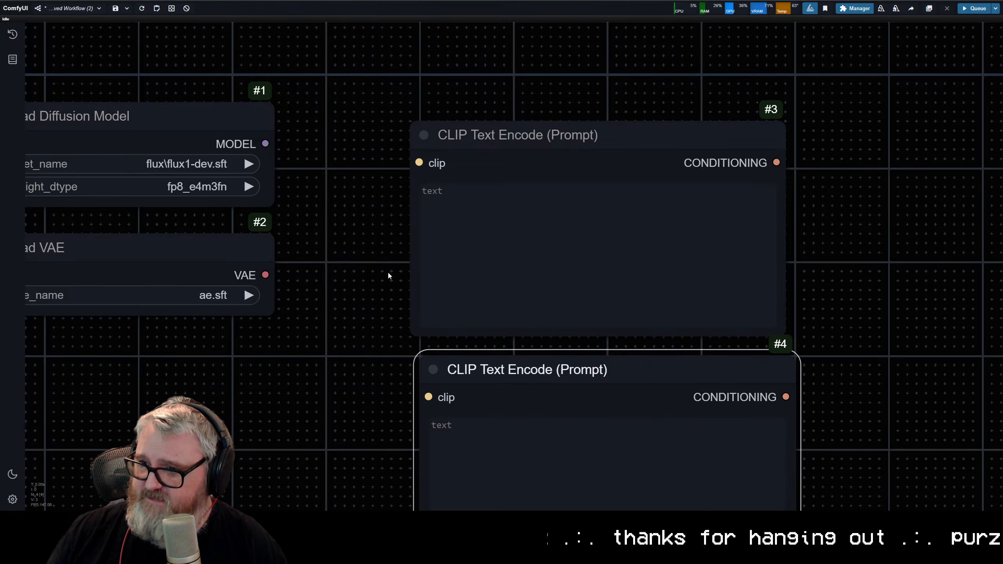
Step: Colour the upper CLIP Text Encode node green and the lower one red
left_click(510, 157)
right_click(502, 156)
left_click(528, 277)
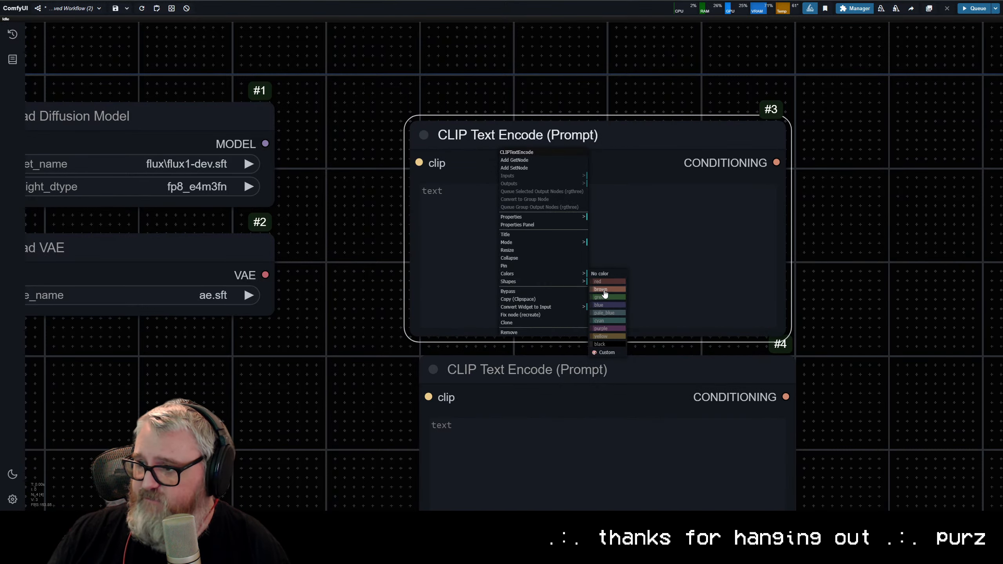
left_click(600, 297)
right_click(578, 373)
left_click(582, 444)
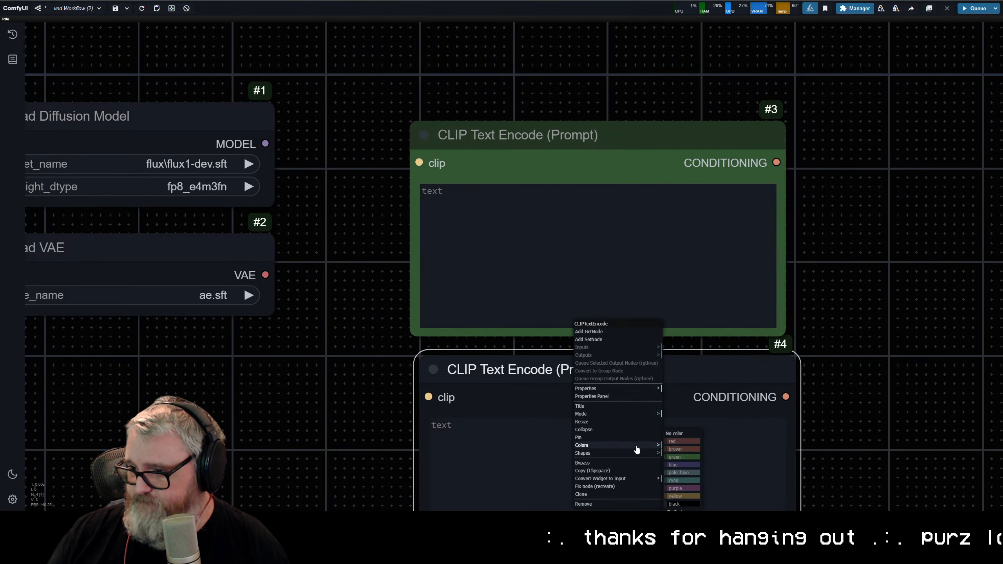
left_click(679, 446)
Step: Add a FluxGuidance node beside the green prompt node and connect the prompt's CONDITIONING output to its conditioning input
scroll(564, 235, "down", 3)
left_click_drag(602, 189, 460, 179)
double_click(461, 180)
type("flux")
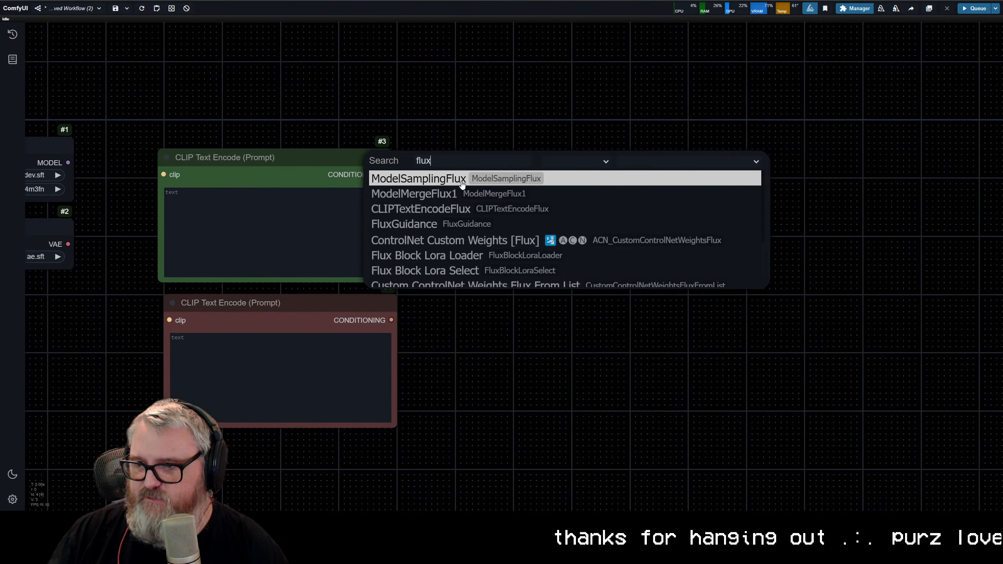
type(" gu")
key("BackSpace")
key("BackSpace")
key("BackSpace")
type("gui")
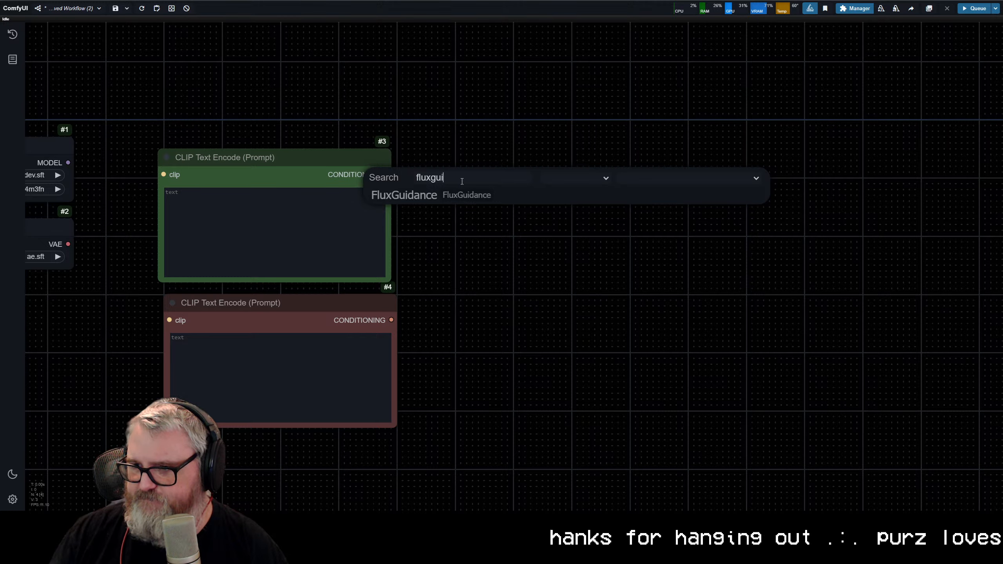
key("Return")
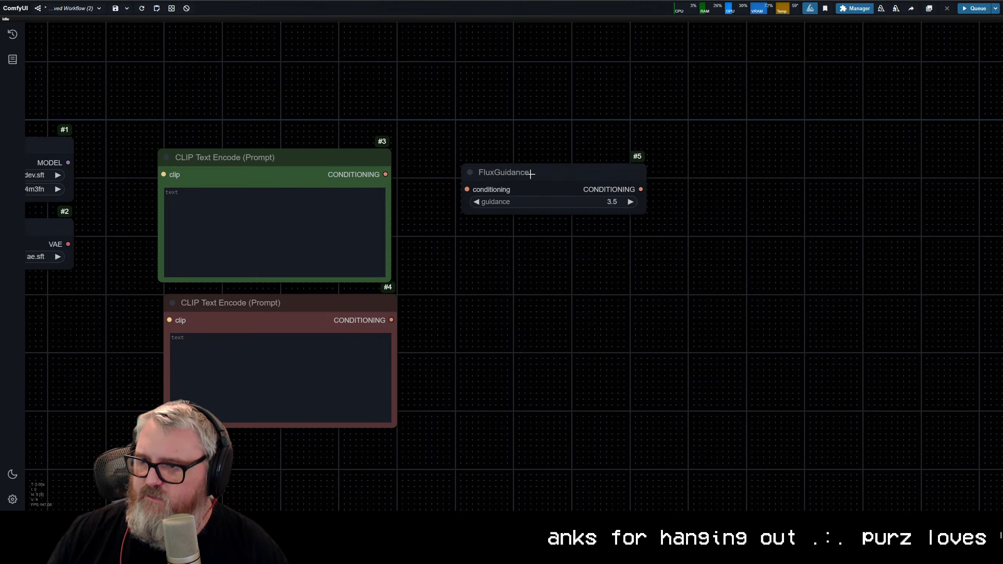
left_click_drag(530, 174, 482, 165)
scroll(499, 204, "up", 3)
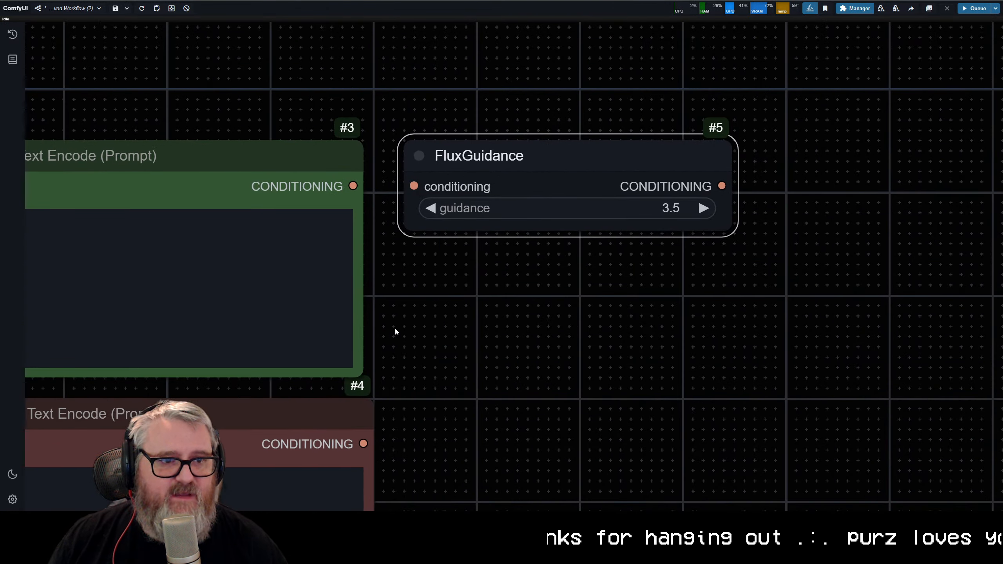
left_click_drag(352, 186, 414, 186)
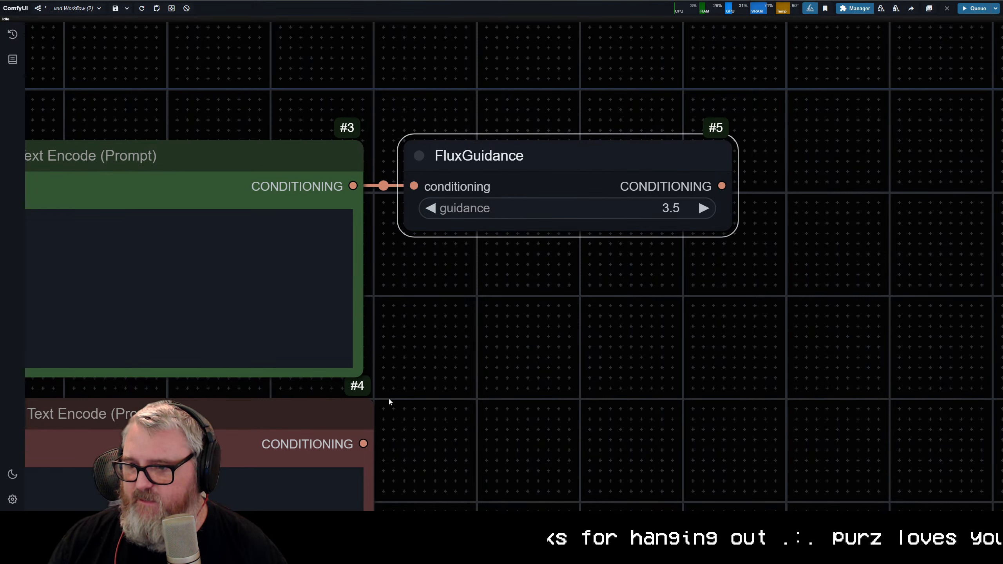
Step: Duplicate the FluxGuidance node beside the red prompt node and connect that prompt's CONDITIONING output to the copy
left_click(491, 184)
key("ctrl+c")
key("ctrl+v")
left_click_drag(624, 223, 465, 417)
left_click_drag(363, 443, 401, 444)
Step: Add a KSampler right of the FluxGuidance nodes, wiring the upper FluxGuidance to its positive input and the lower to its negative input
left_click_drag(371, 390, 514, 250)
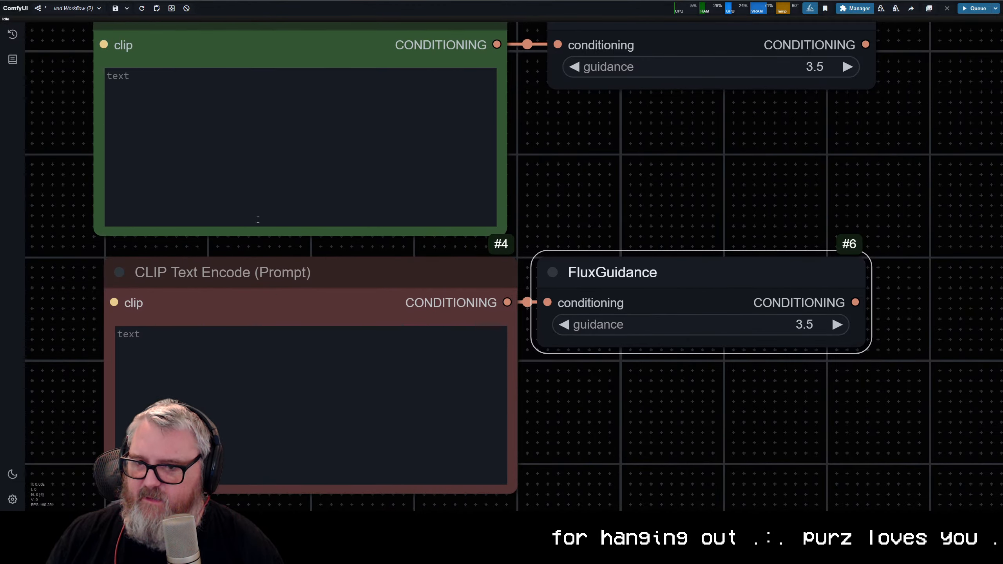
scroll(617, 225, "down", 4)
left_click_drag(582, 223, 612, 225)
scroll(399, 239, "down", 3)
double_click(780, 181)
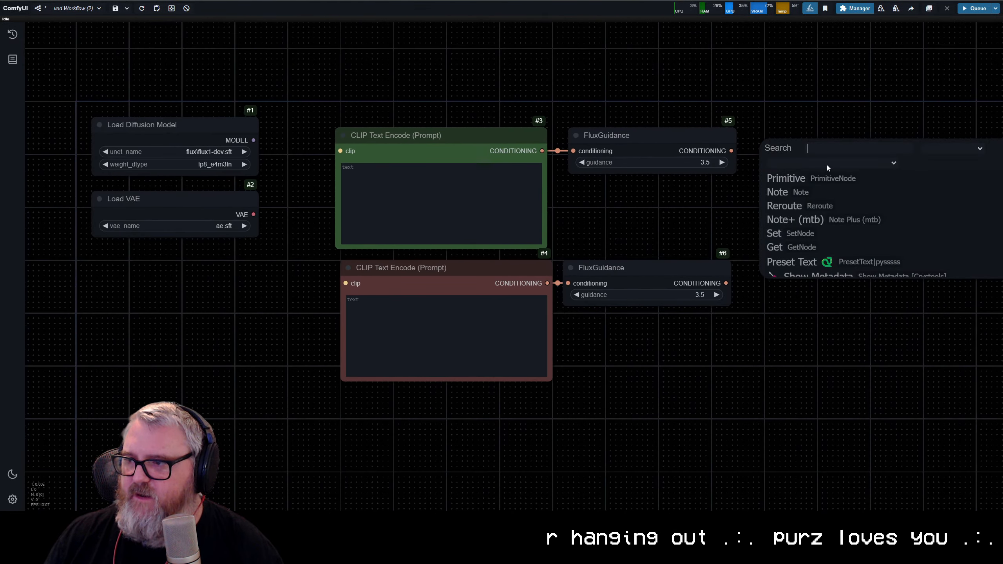
type("ksampler")
key("Return")
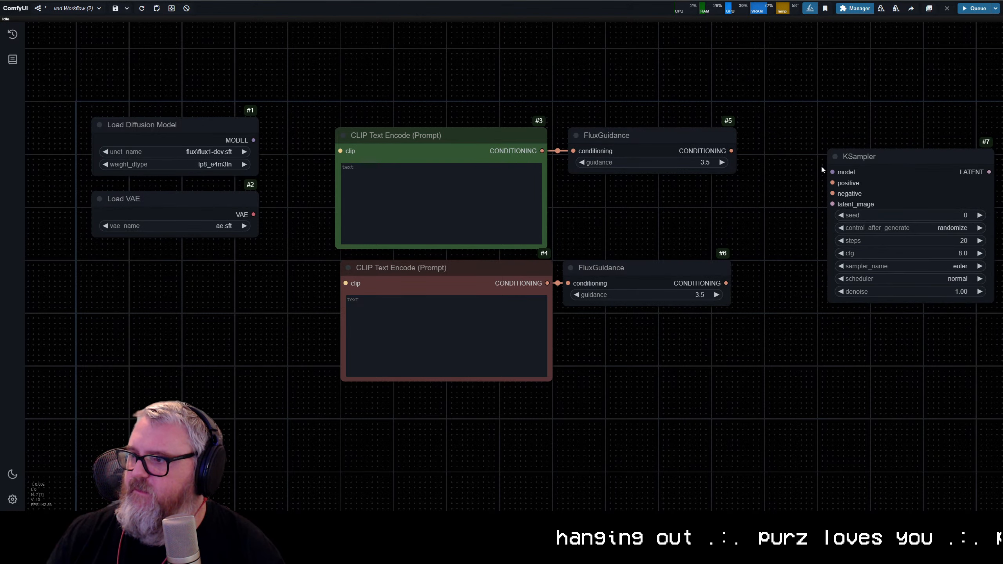
left_click_drag(821, 165, 529, 177)
left_click_drag(605, 129, 595, 114)
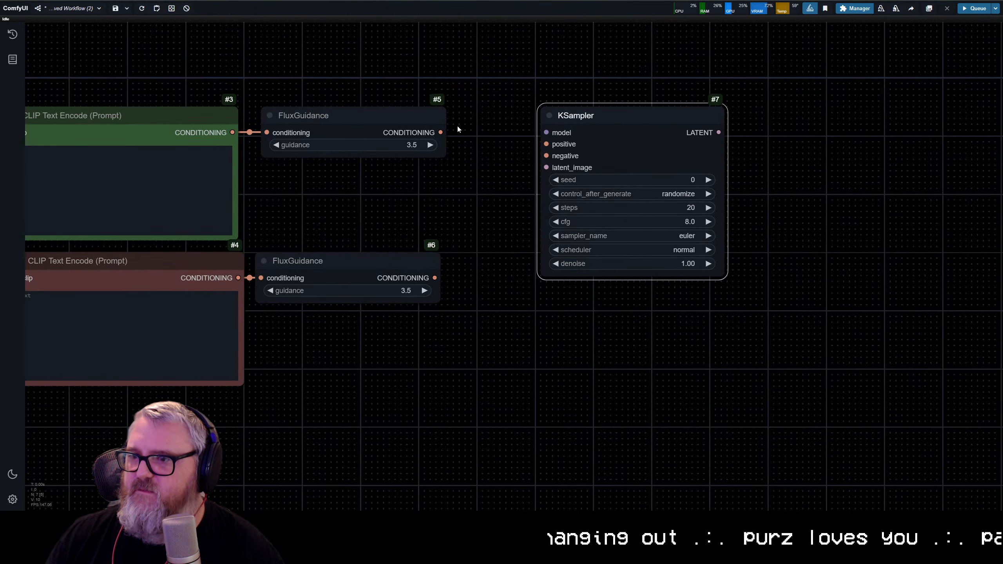
left_click_drag(441, 132, 546, 144)
left_click_drag(434, 278, 550, 171)
Step: Add an Empty Latent Image node directly below the Load VAE node
scroll(435, 330, "down", 4)
left_click_drag(423, 318, 609, 251)
double_click(171, 236)
type("empty latent")
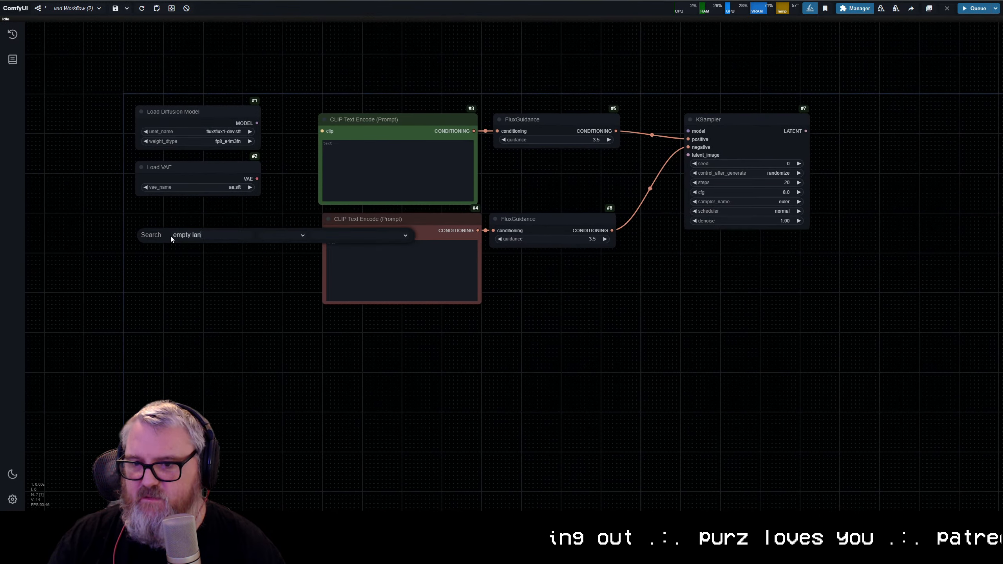
type(" image")
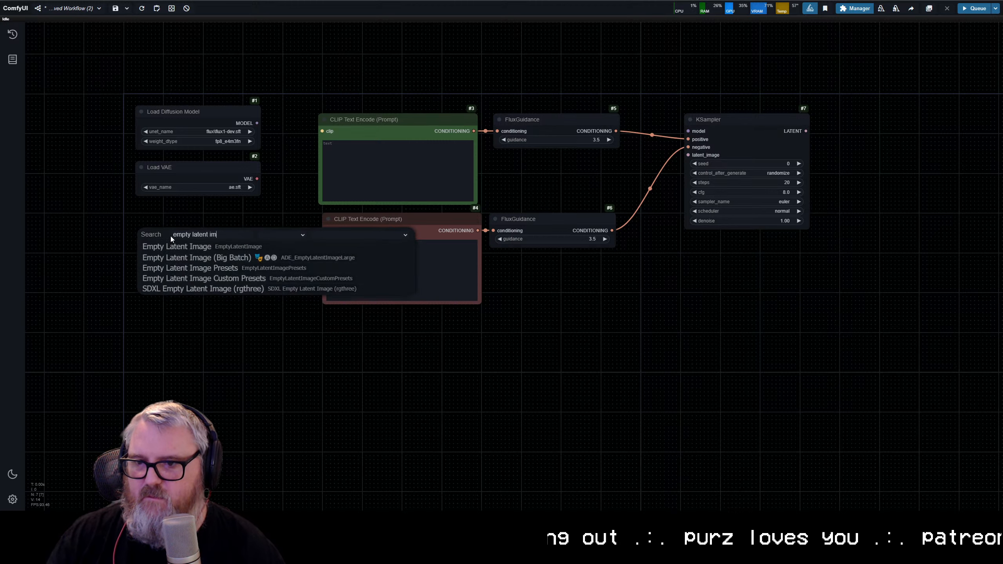
key("Return")
left_click_drag(256, 234, 218, 214)
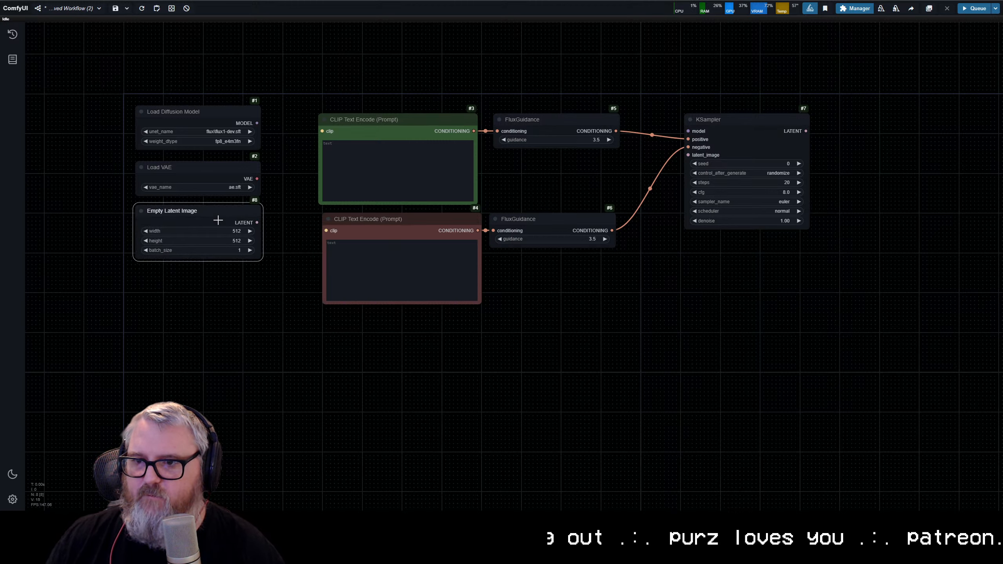
Step: Set the Empty Latent Image node's width to 768 and height to 1344
scroll(258, 296, "up", 8)
left_click_drag(195, 282, 367, 384)
left_click(361, 259)
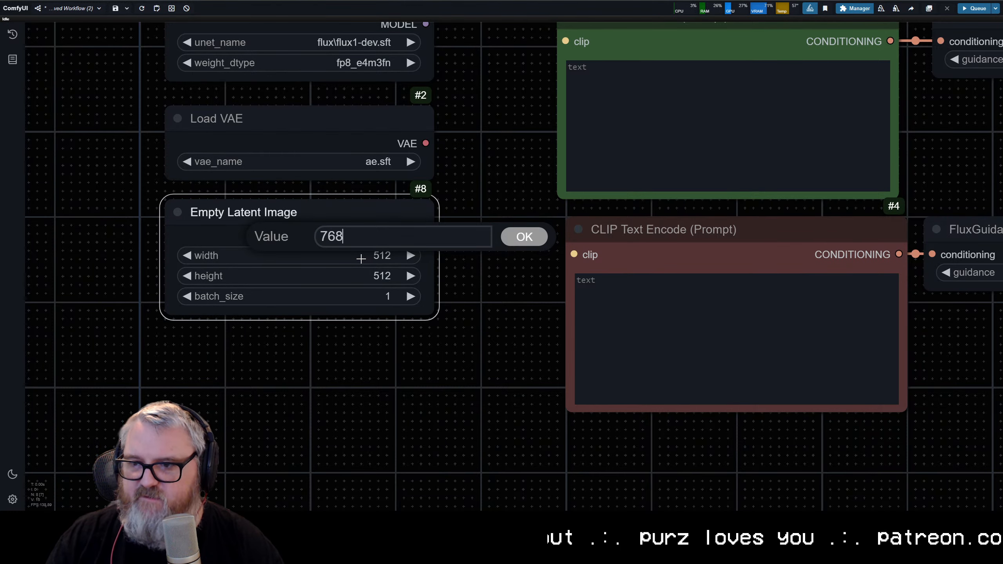
key("Return")
left_click(362, 274)
type("1344")
key("Return")
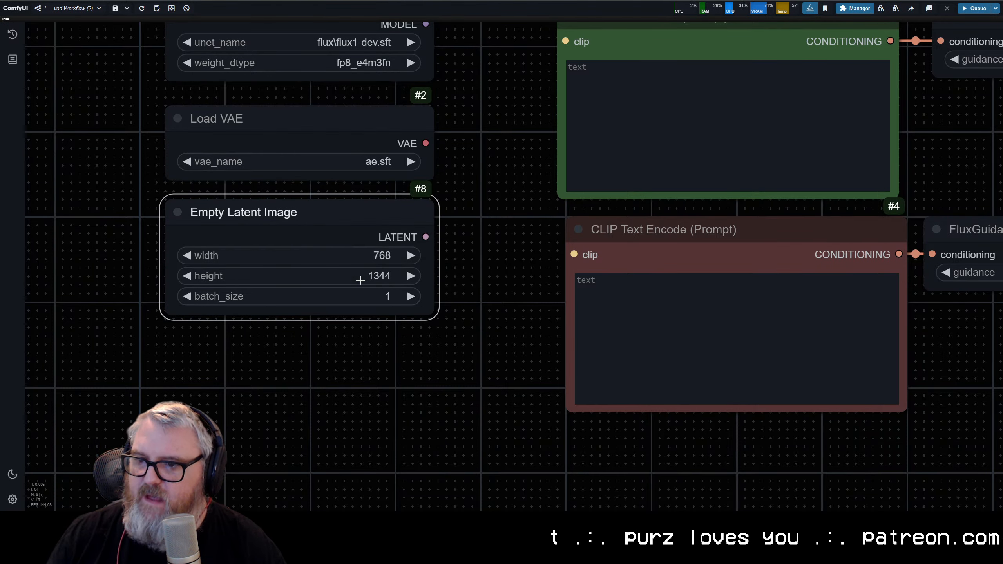
Step: Add two Primitive integer nodes, one below the other, to the left of the Empty Latent Image node
scroll(264, 374, "down", 3)
left_click_drag(264, 374, 499, 392)
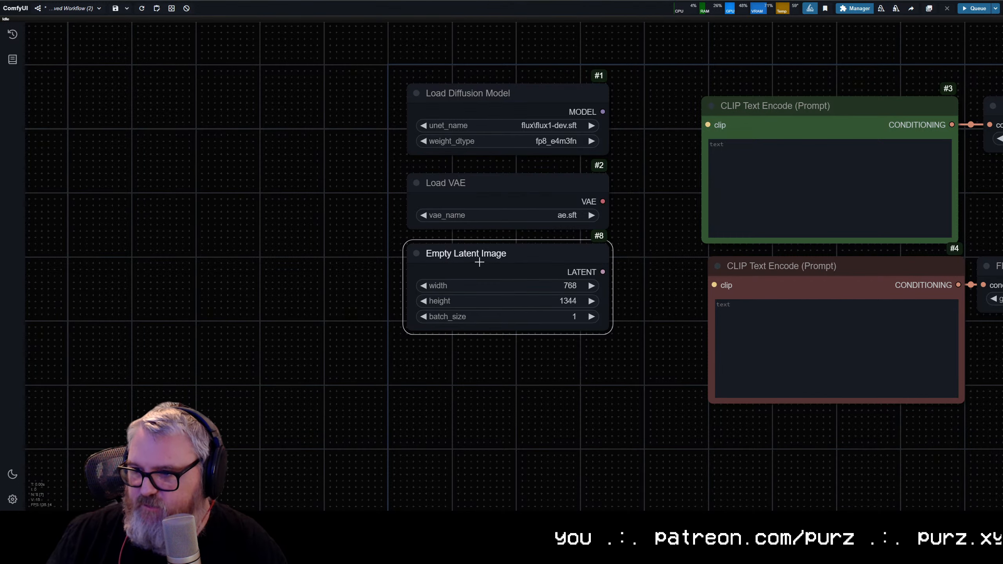
double_click(231, 272)
type("primitive int")
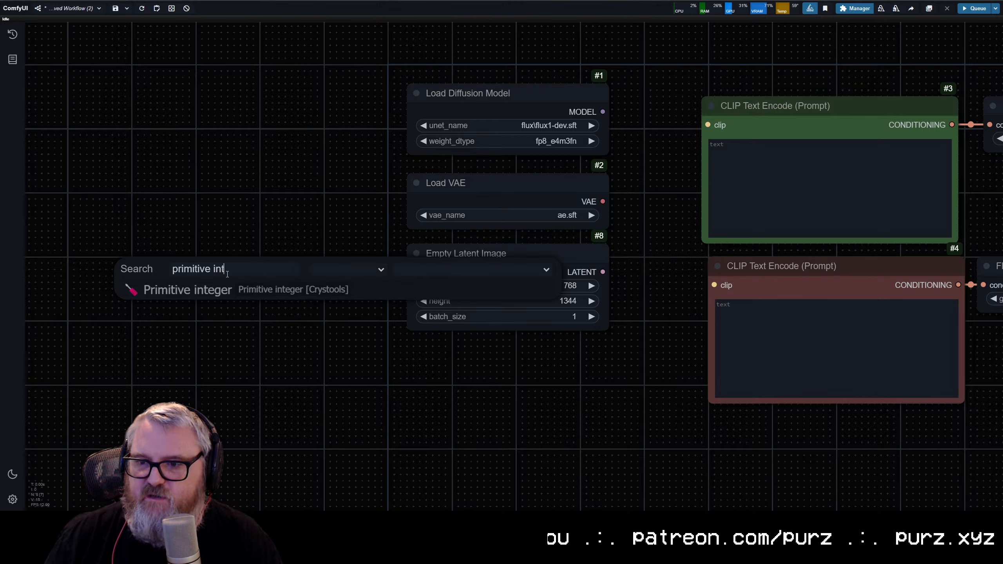
left_click(215, 293)
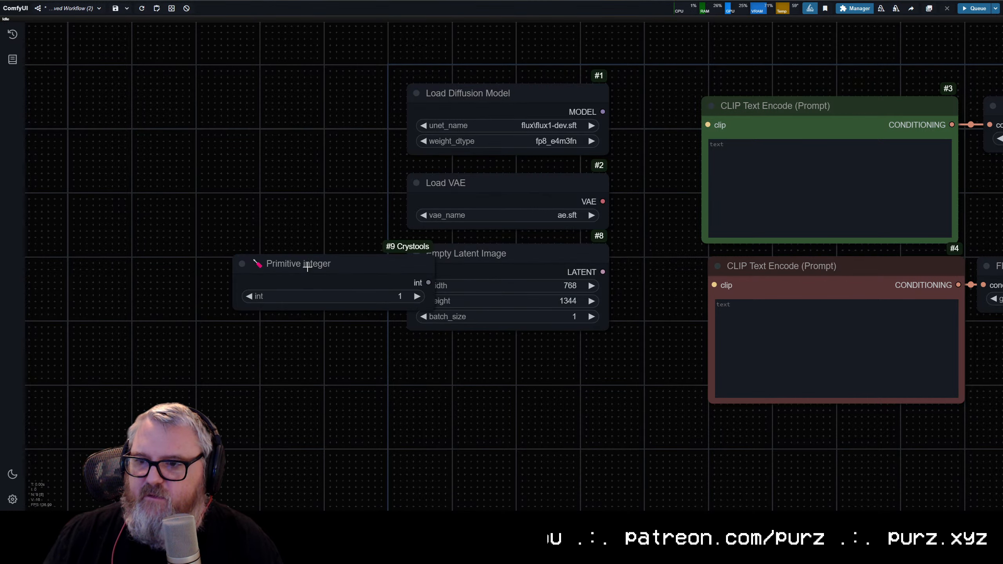
left_click_drag(310, 266, 223, 236)
key("ctrl+c")
key("ctrl+v")
left_click_drag(331, 242, 169, 315)
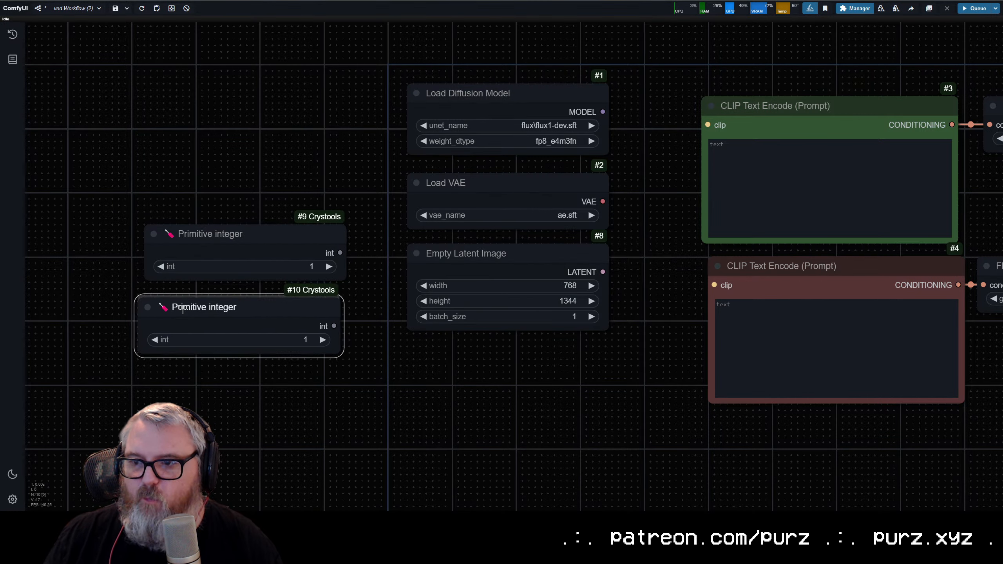
Step: Retitle the upper Primitive integer node as Height
left_click(208, 238)
right_click(208, 237)
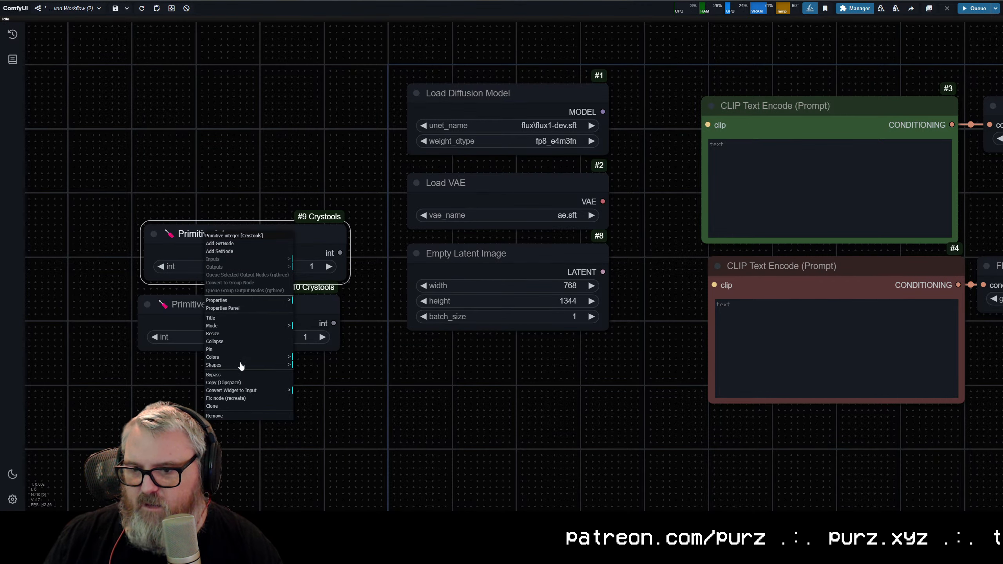
left_click(221, 318)
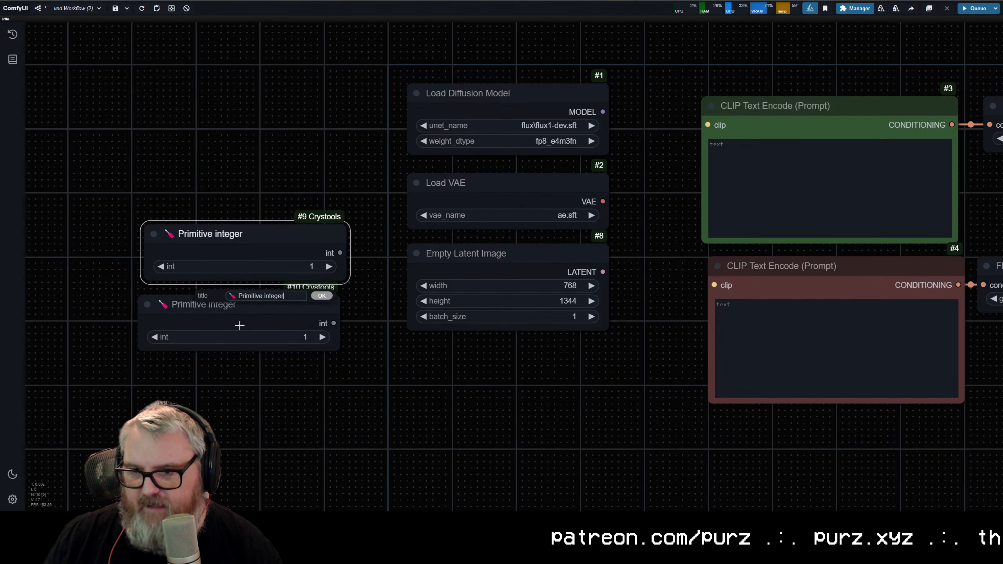
type("Height")
key("Return")
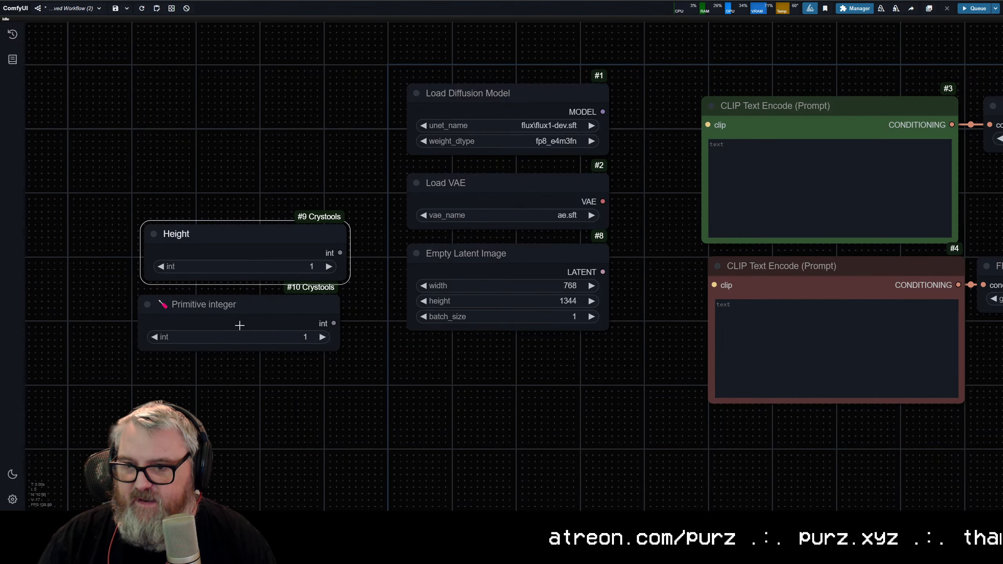
Step: Set the title of the upper integer node to Width
right_click(215, 235)
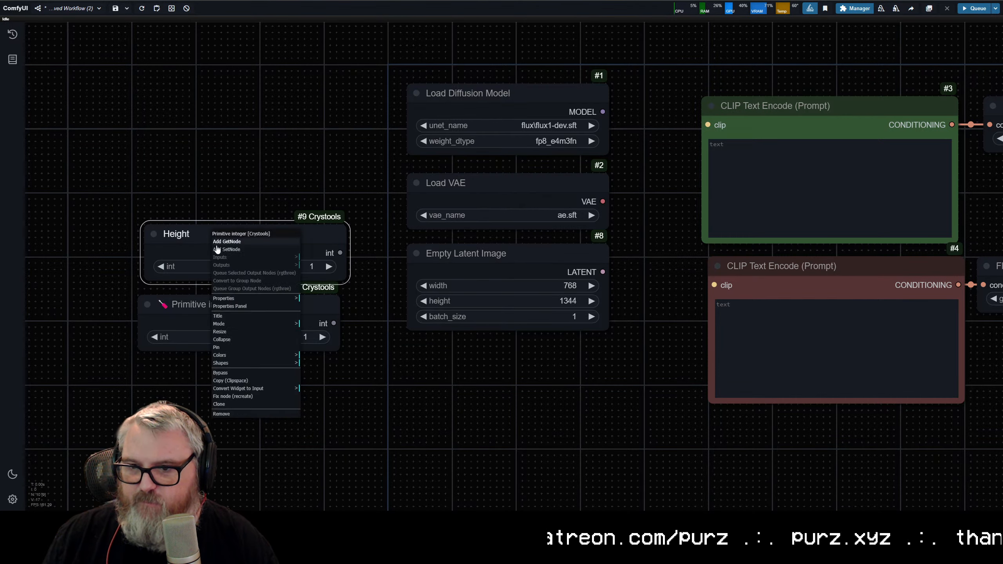
left_click(235, 316)
type("Width")
key("Return")
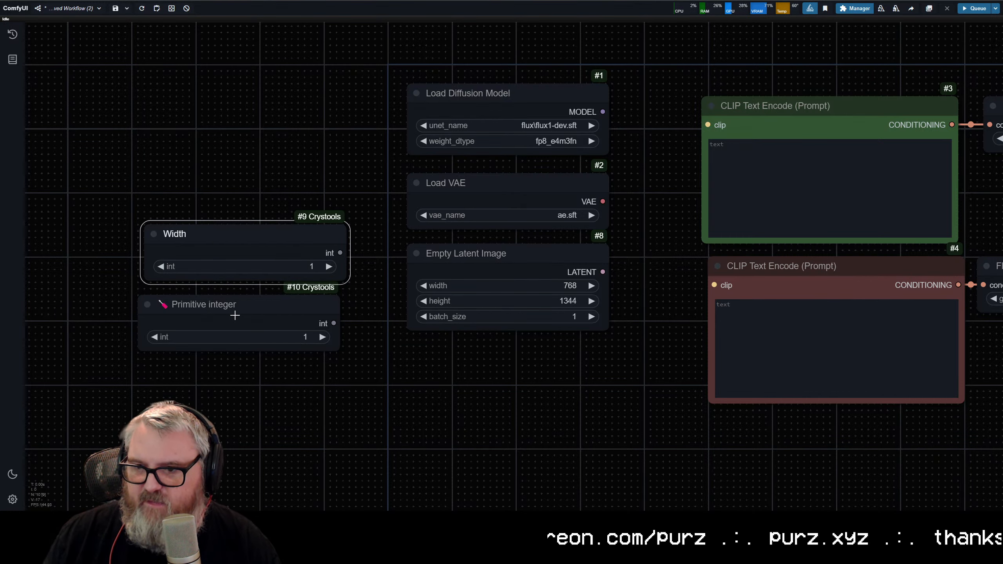
Step: Retitle the lower Primitive integer node, below the Width node, as Height
right_click(232, 306)
left_click(237, 389)
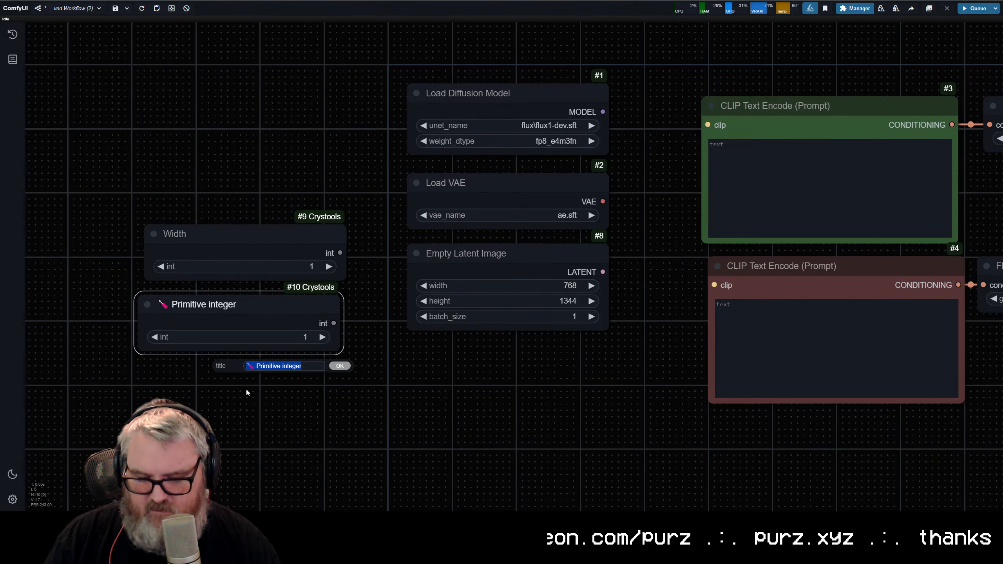
type("HGeig")
key("BackSpace")
key("BackSpace")
key("BackSpace")
key("BackSpace")
type("eight")
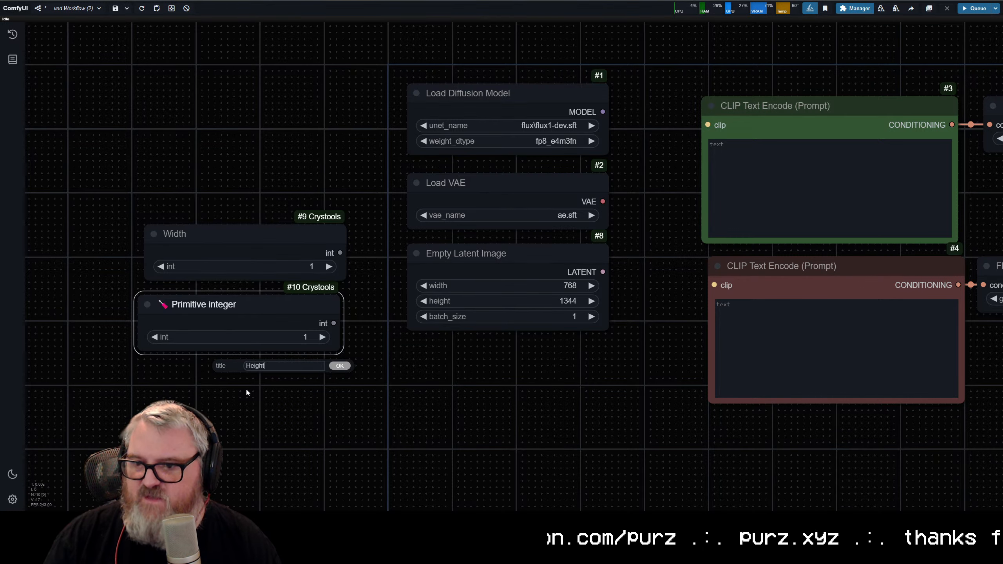
key("Return")
Step: Convert the width and height widgets of the Empty Latent Image node to inputs
left_click(462, 269)
key(".")
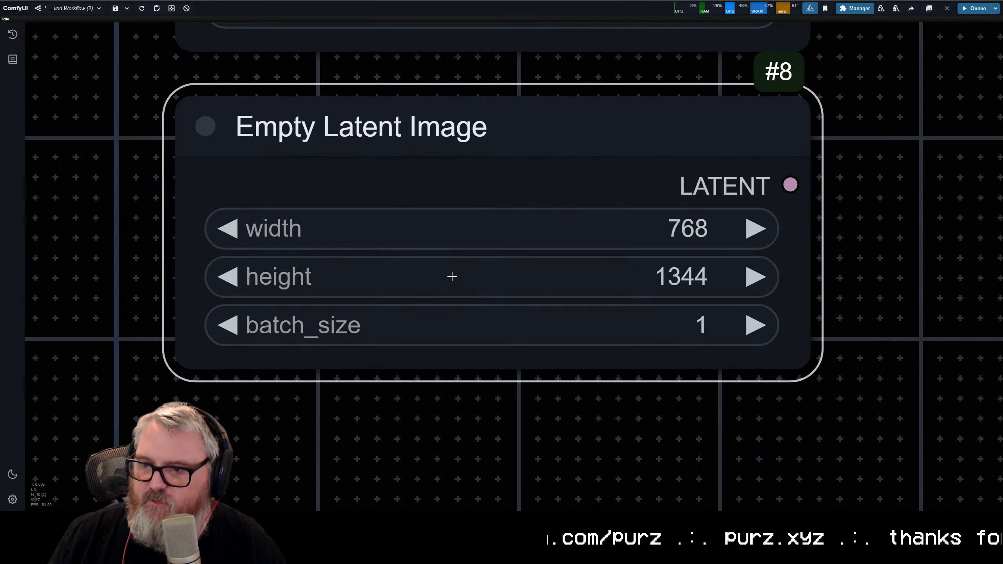
right_click(459, 139)
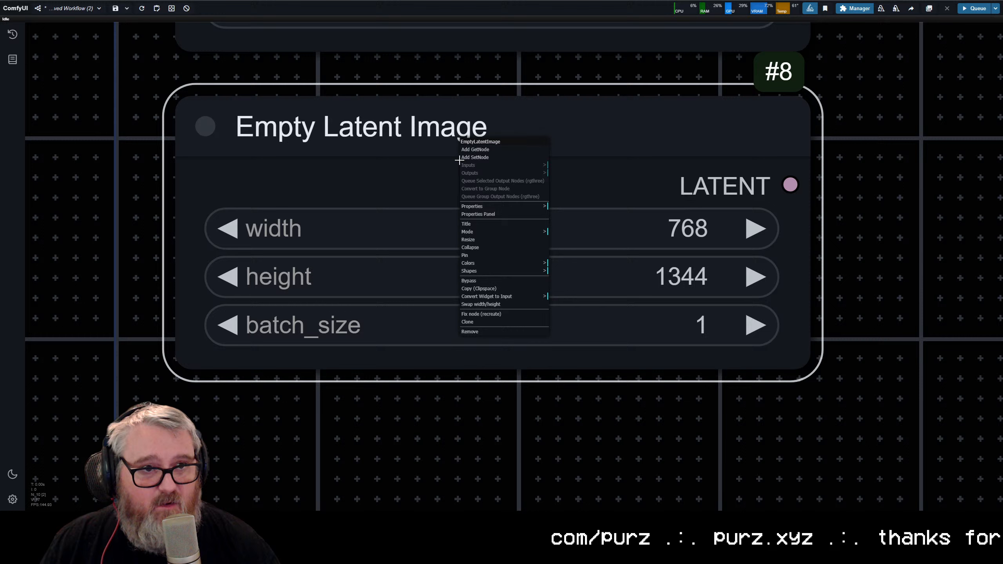
left_click(497, 296)
left_click(573, 297)
right_click(508, 159)
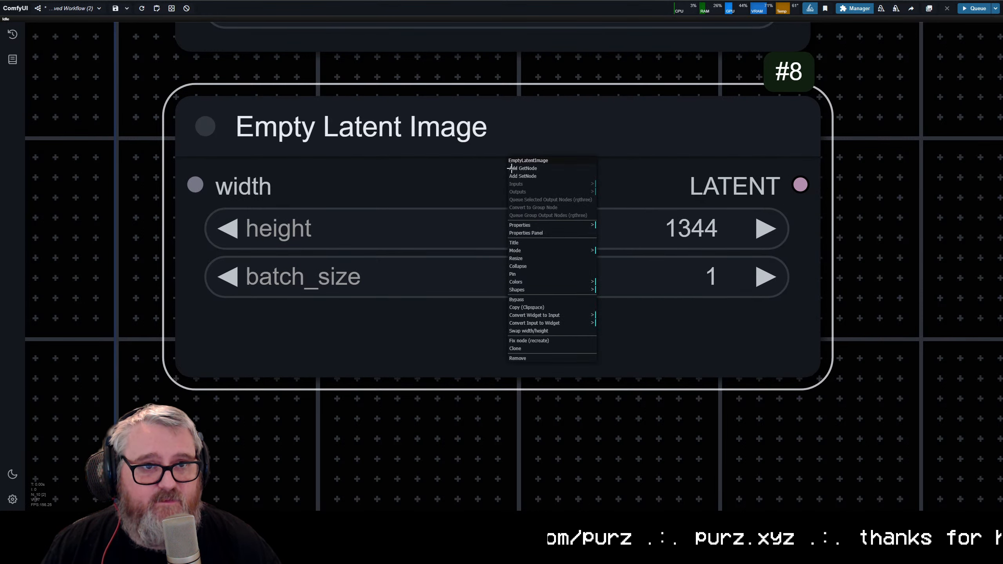
left_click(555, 316)
left_click(623, 319)
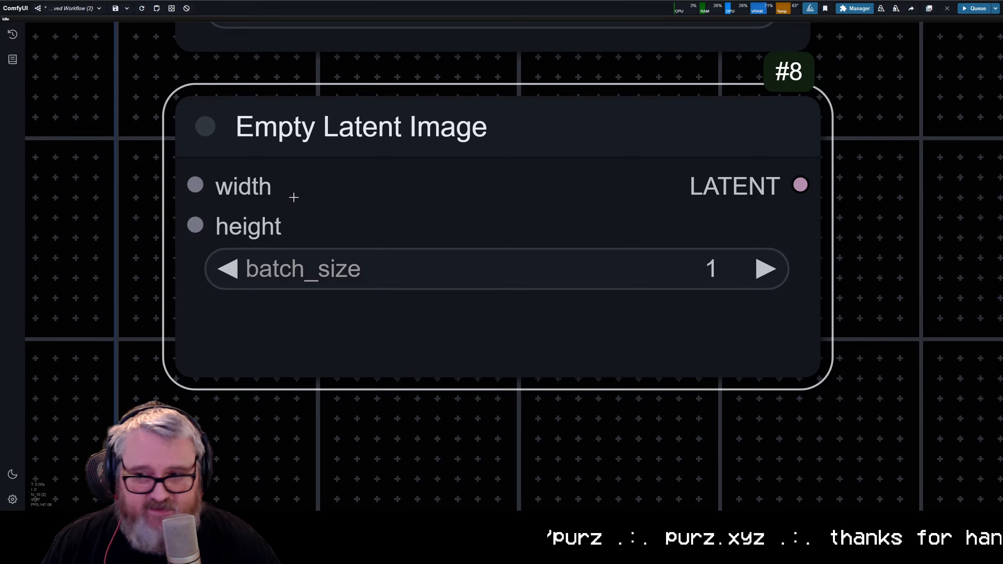
Step: Connect the Width and Height integers to the matching Empty Latent Image inputs and align the Height node under the Width node
scroll(390, 266, "down", 5)
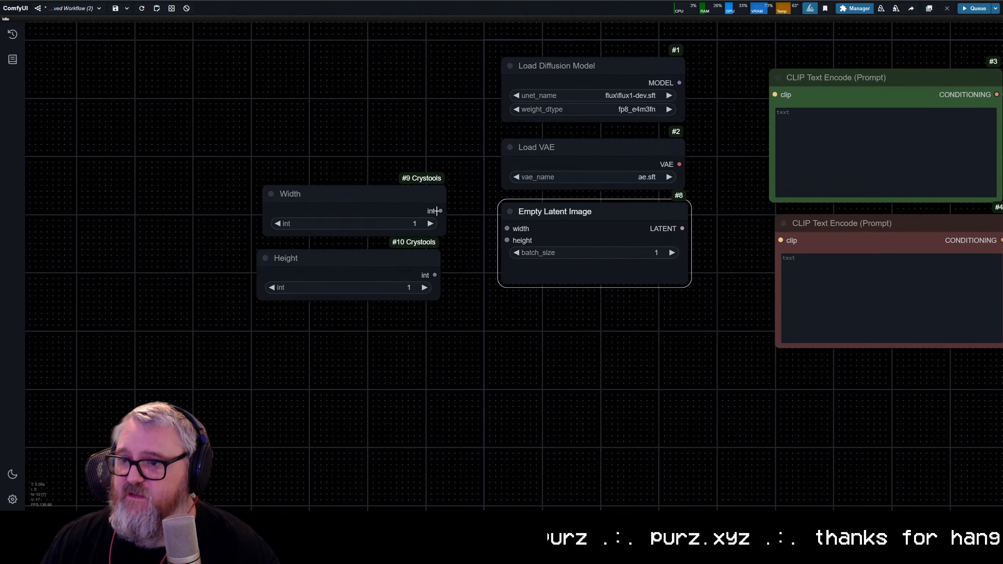
left_click_drag(438, 210, 507, 229)
left_click_drag(436, 273, 507, 240)
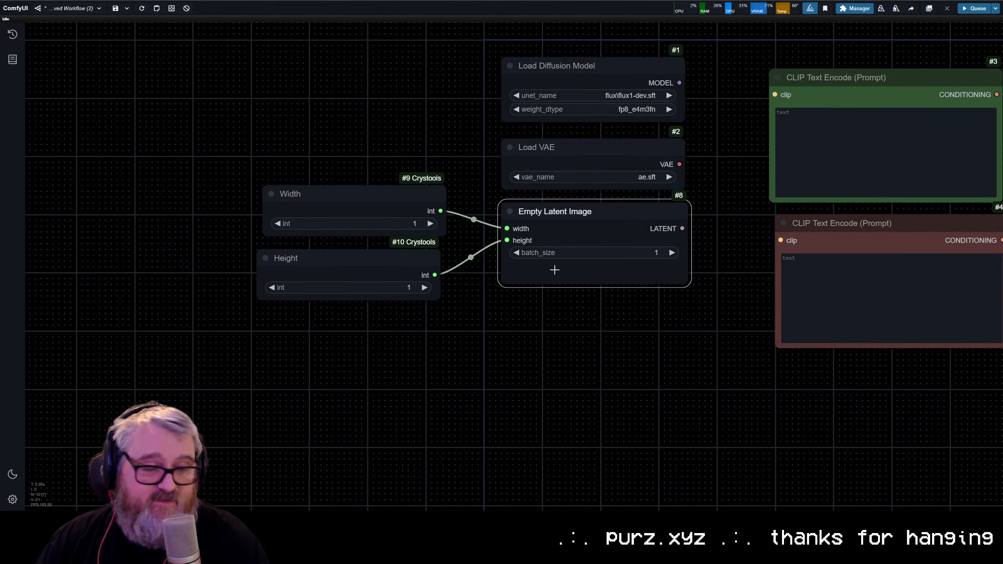
left_click_drag(432, 256, 438, 263)
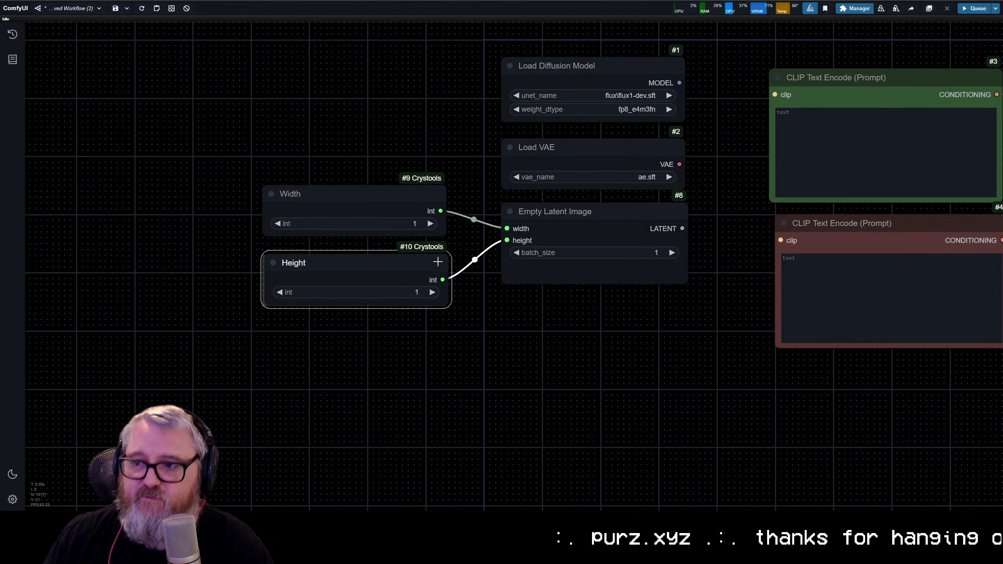
Step: Set the Width node's integer to 768 and the Height node's integer to 1344
left_click(387, 224)
type("768")
key("Return")
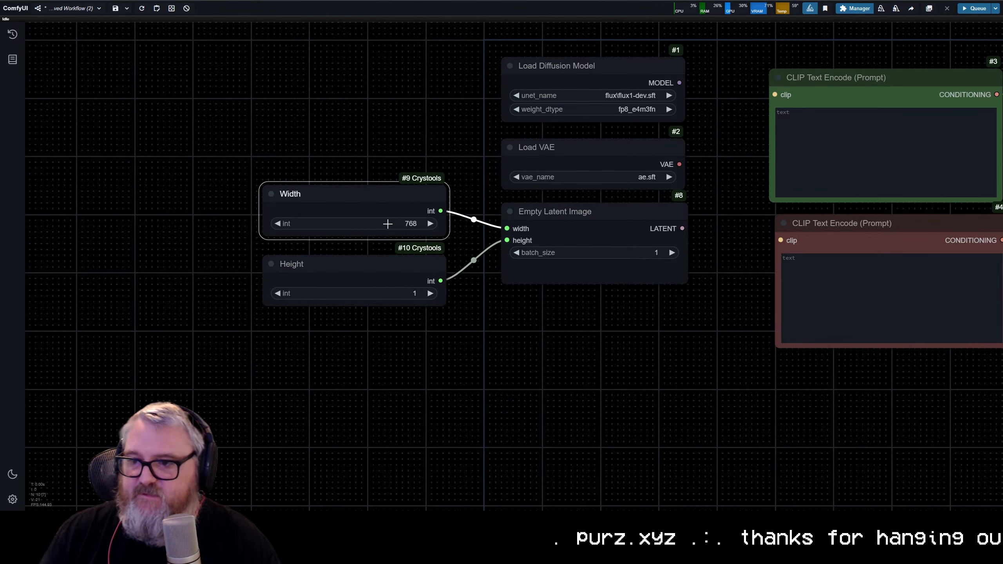
left_click(364, 294)
type("1344")
key("Return")
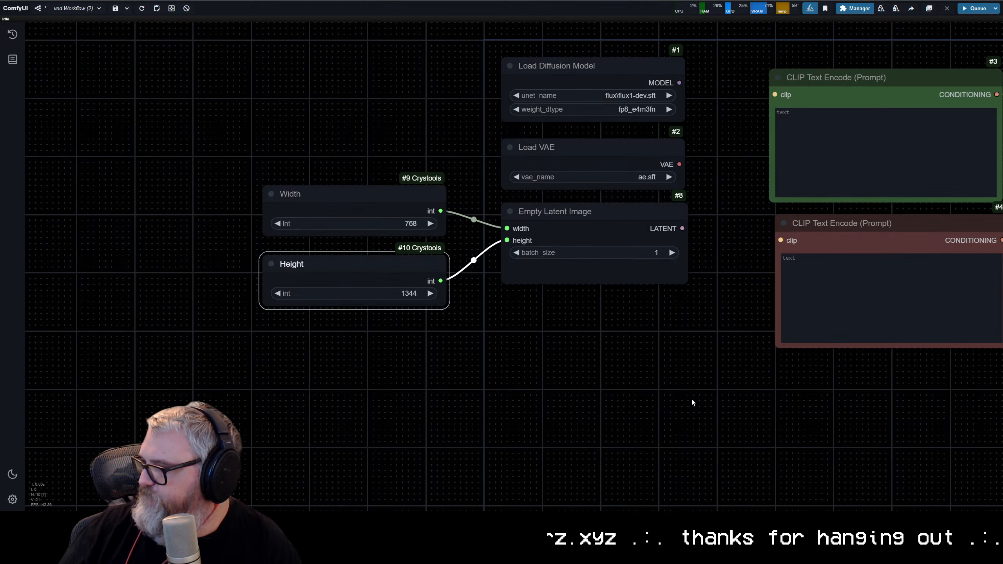
Step: Stack each FluxGuidance node directly beneath its CLIP Text Encode node, with the negative pair below the positive pair
scroll(627, 360, "down", 4)
left_click_drag(618, 356, 390, 347)
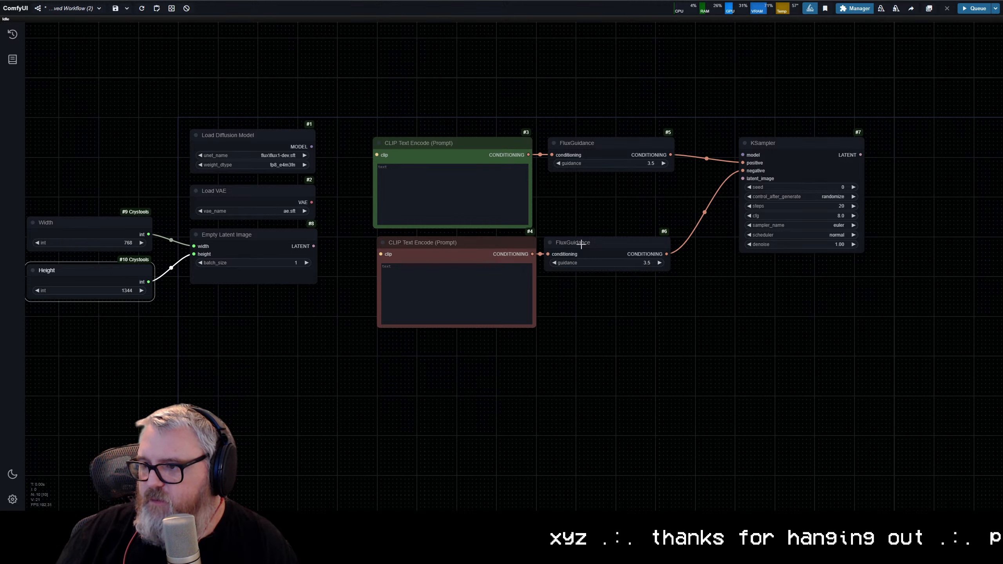
left_click_drag(581, 242, 449, 342)
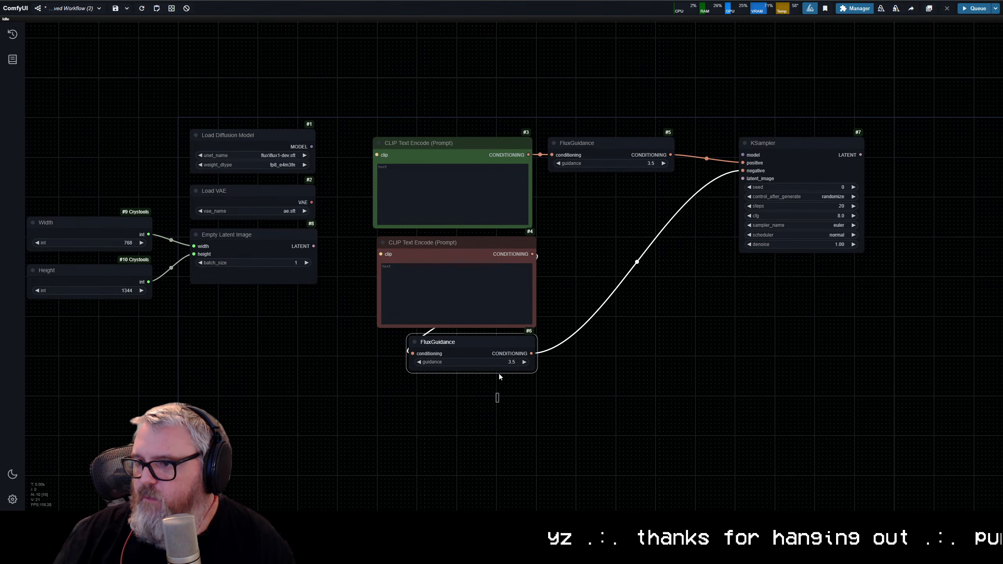
left_click_drag(498, 402, 467, 322, "ctrl")
left_click_drag(474, 246, 478, 286)
mouse_move(616, 146)
left_mouse_down()
mouse_move(497, 267)
mouse_move(476, 246)
left_mouse_up()
left_click(582, 416)
left_click_drag(567, 440, 463, 271, "ctrl")
left_click_drag(471, 287, 463, 287)
left_click(735, 378)
Step: Reposition the KSampler and connect its latent_image input to Empty Latent Image and its model input to Load Diffusion Model
left_click_drag(828, 152, 661, 156)
left_click_drag(647, 165, 794, 171)
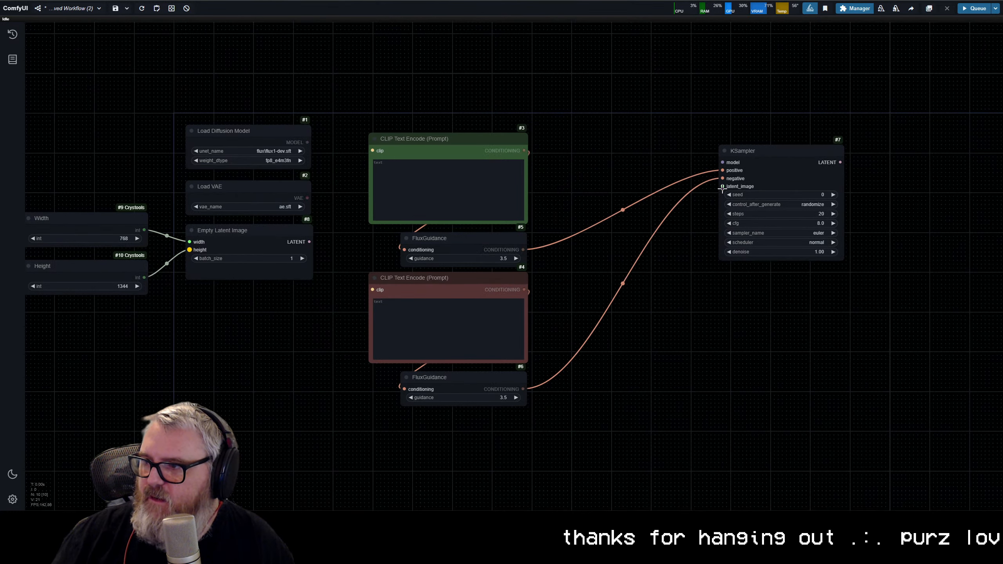
left_click_drag(722, 186, 309, 241)
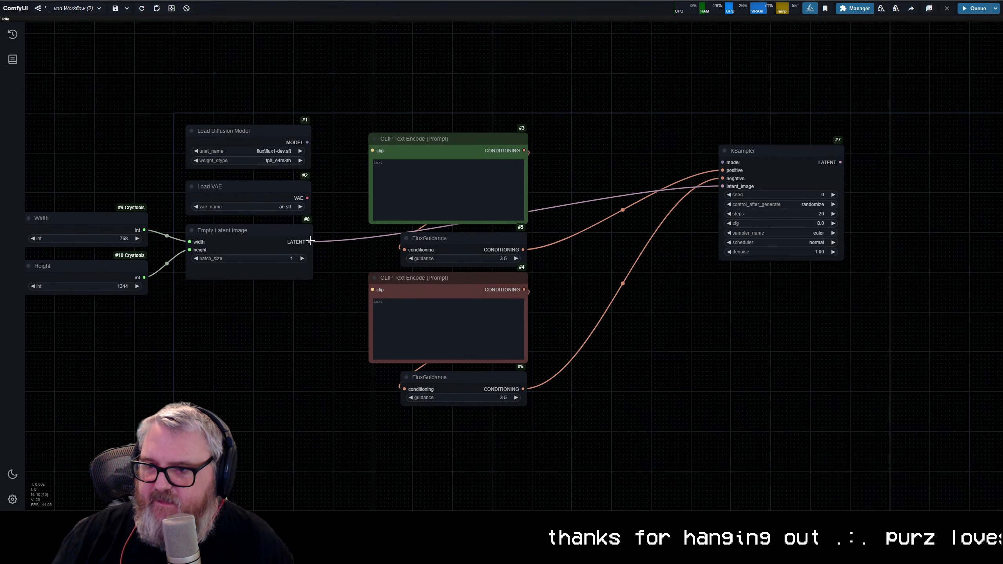
left_click_drag(719, 162, 307, 142)
Step: Add a VAE Decode node below the KSampler, fed by Load VAE, and connect the KSampler's LATENT output to its samples input
left_click_drag(302, 197, 810, 328)
left_click(785, 351)
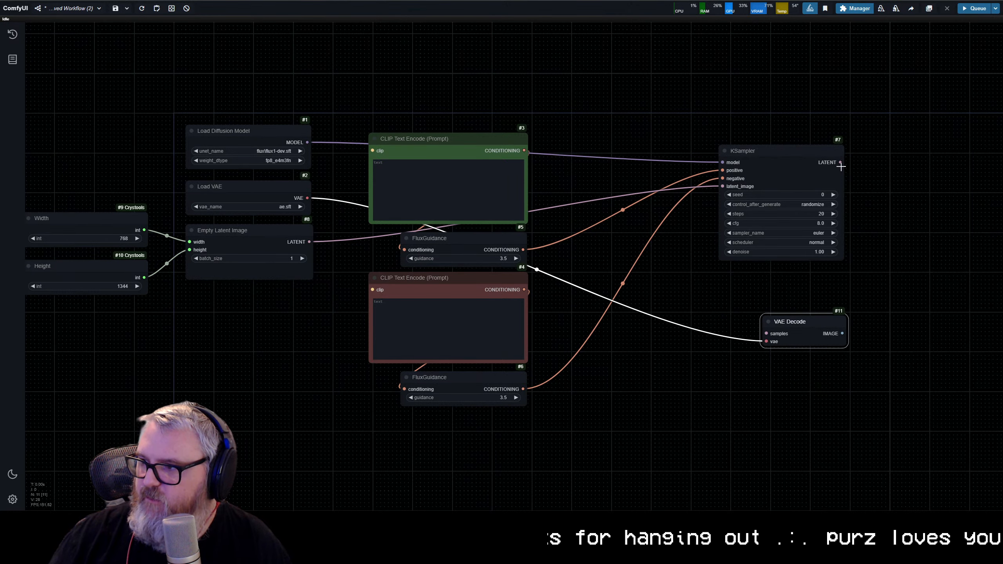
left_click_drag(840, 163, 773, 335)
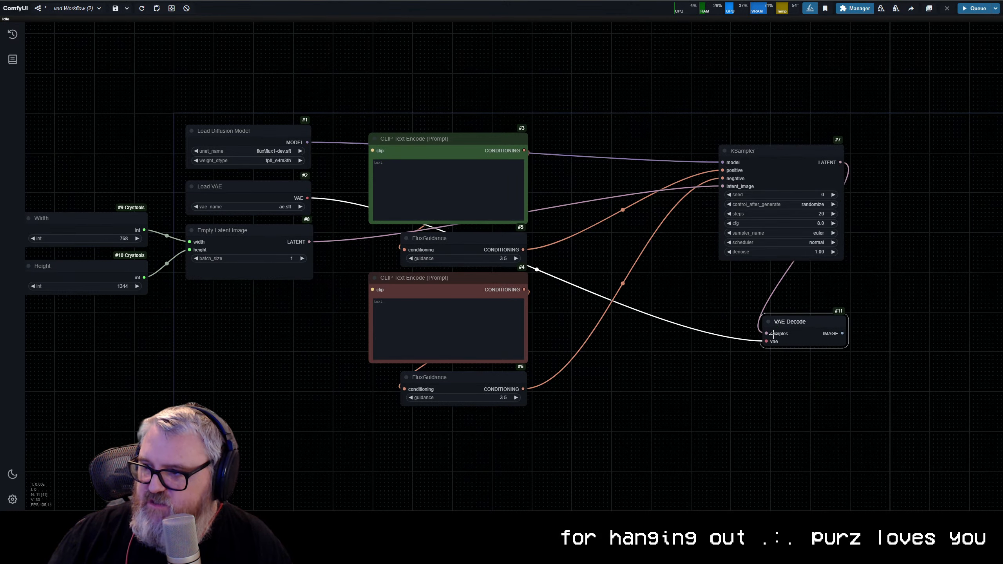
Step: Add a Save Image node to the right of the KSampler and connect the VAE Decode image output to it
left_click_drag(841, 335, 569, 165)
left_click(580, 189)
type("save ")
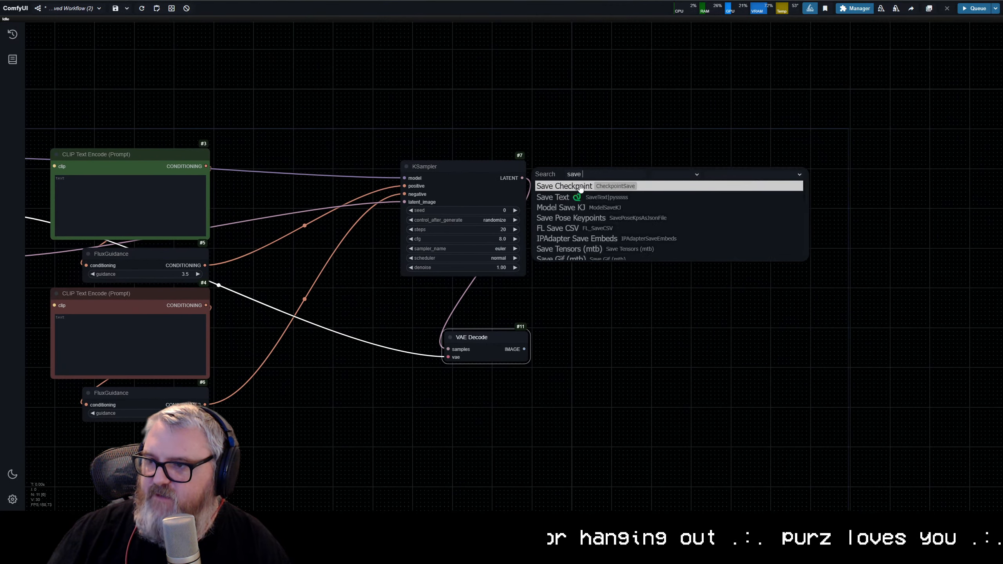
type("image")
left_click(579, 187)
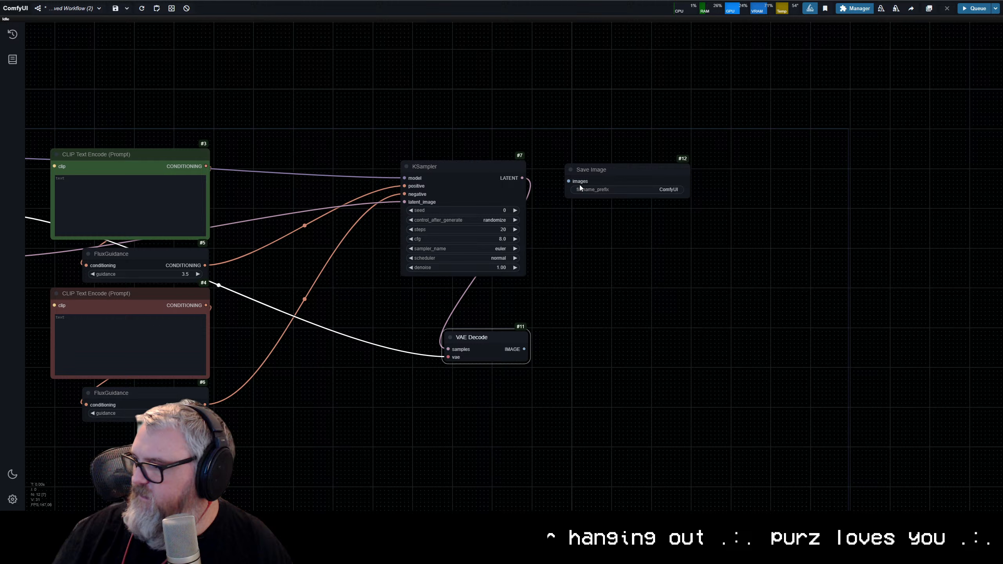
left_click_drag(599, 174, 590, 175)
left_click_drag(523, 349, 566, 181)
Step: Set the Save Image node's filename prefix to Flux_Stream\flux
left_click(621, 191)
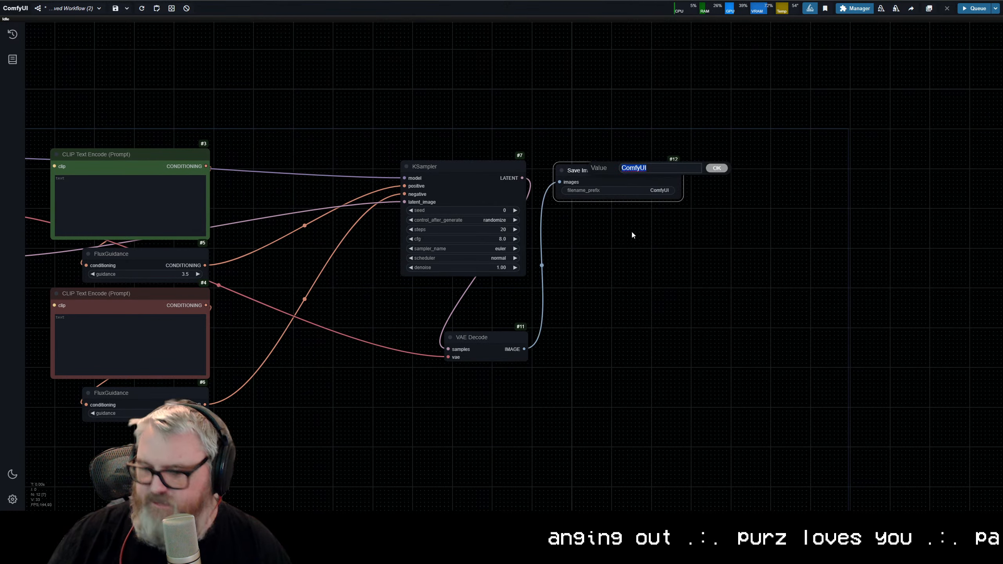
type("Flux_Strea")
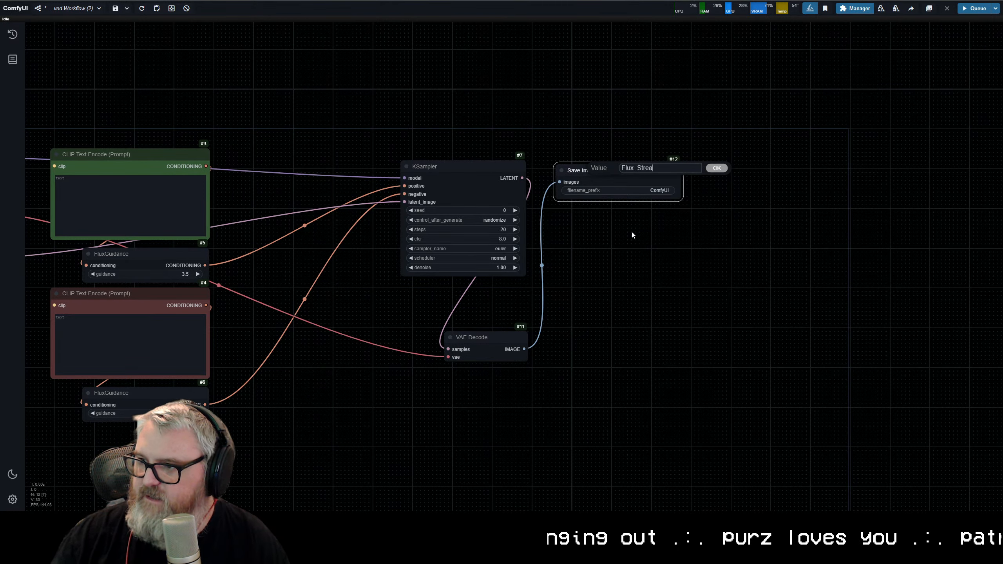
type("m\\flux")
key("Return")
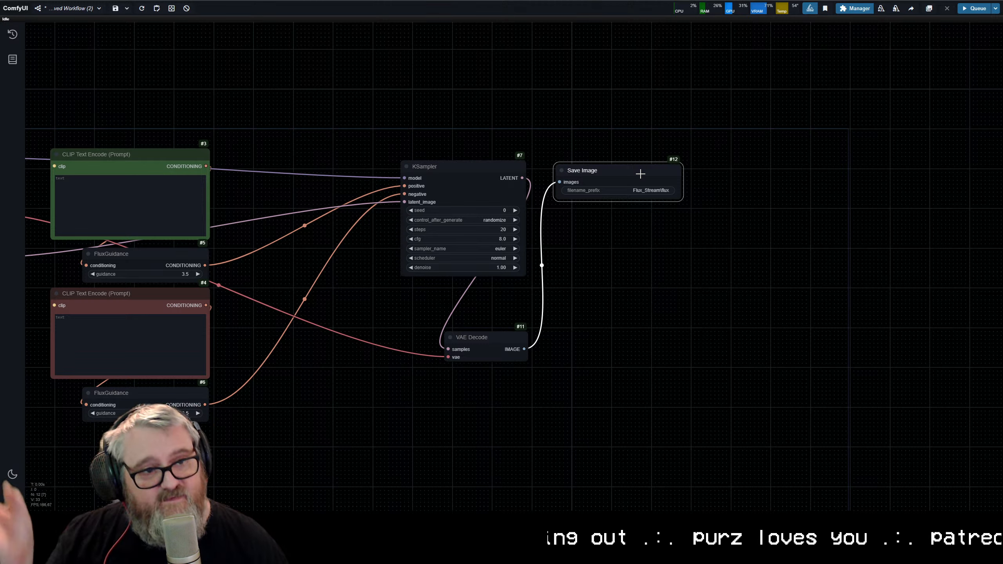
left_click(639, 291)
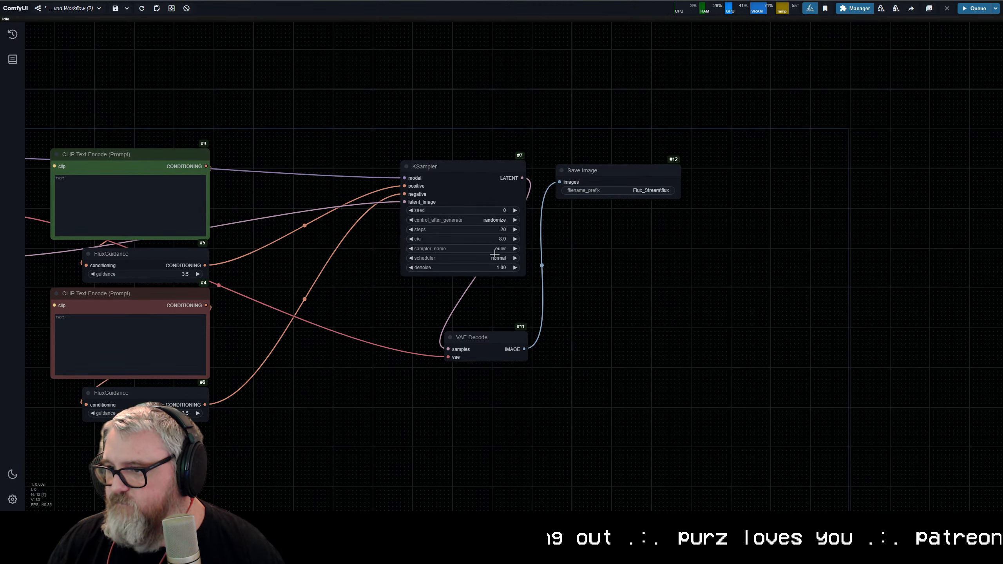
Step: Set the KSampler's steps to 25 and its cfg to 1
scroll(550, 234, "up", 5)
left_click(510, 245)
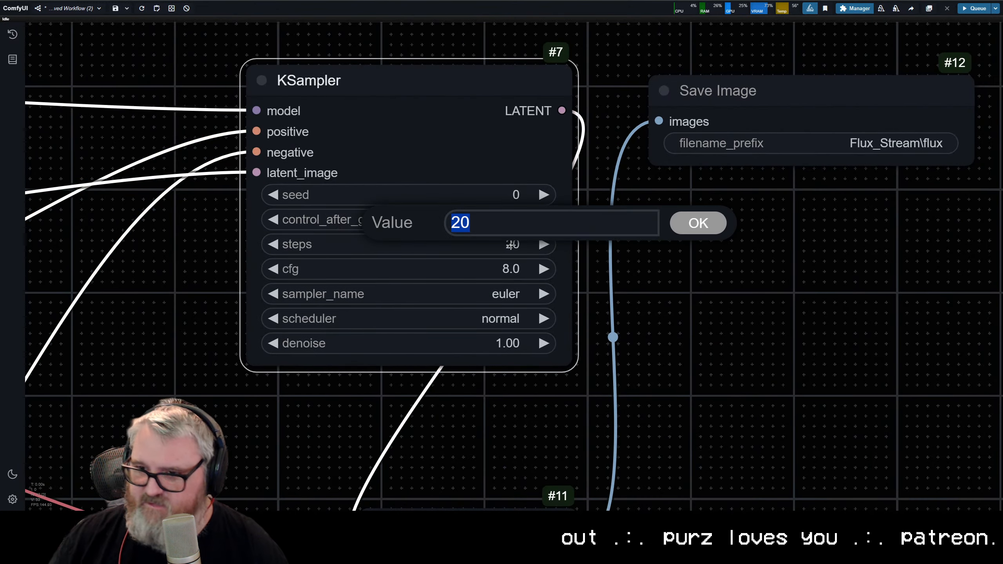
type("25")
key("Return")
left_click(505, 262)
type("1")
key("Return")
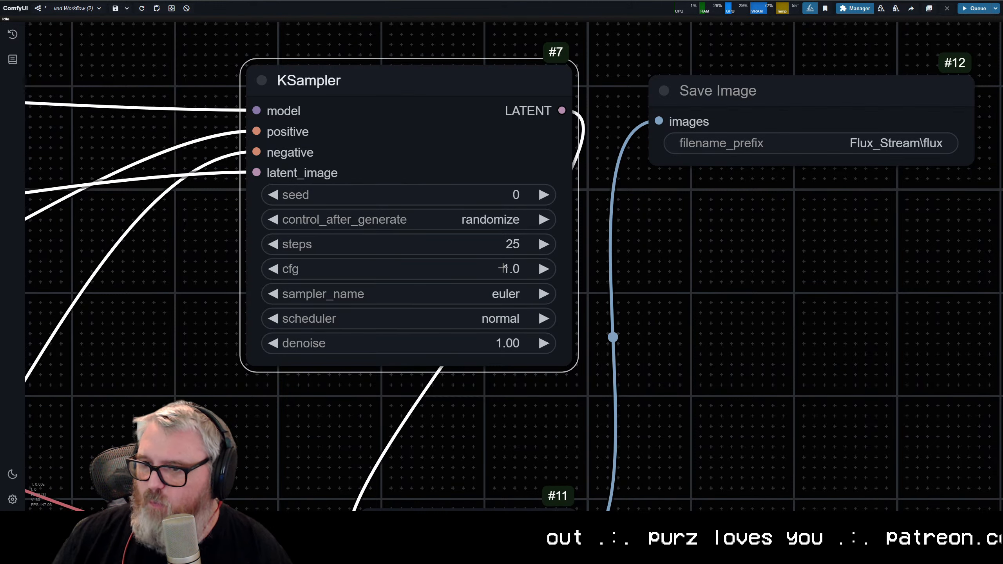
Step: Keep euler as the KSampler's sampler and set its scheduler to beta
left_click(483, 294)
left_click(454, 124)
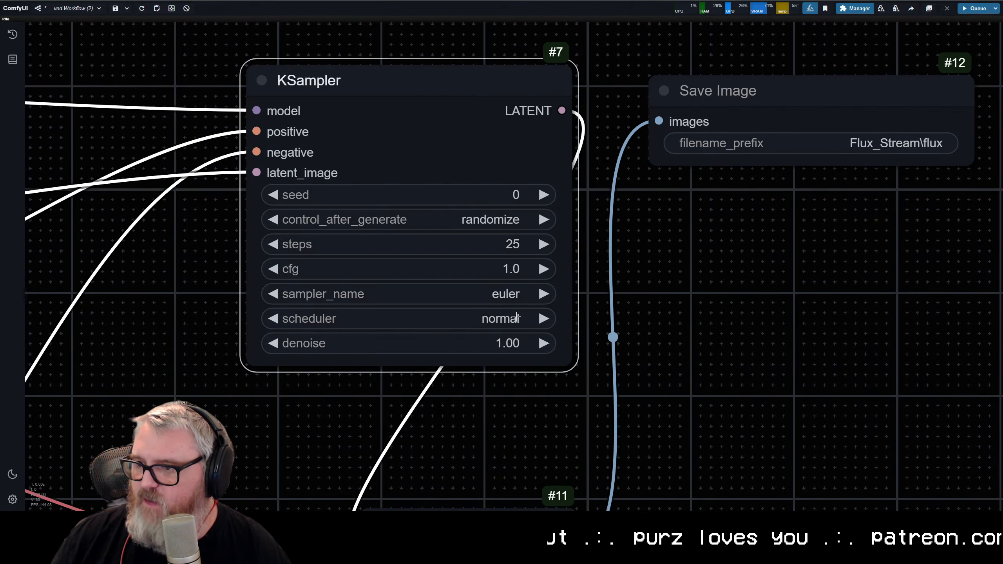
left_click(474, 319)
left_click(477, 421)
left_click(602, 374)
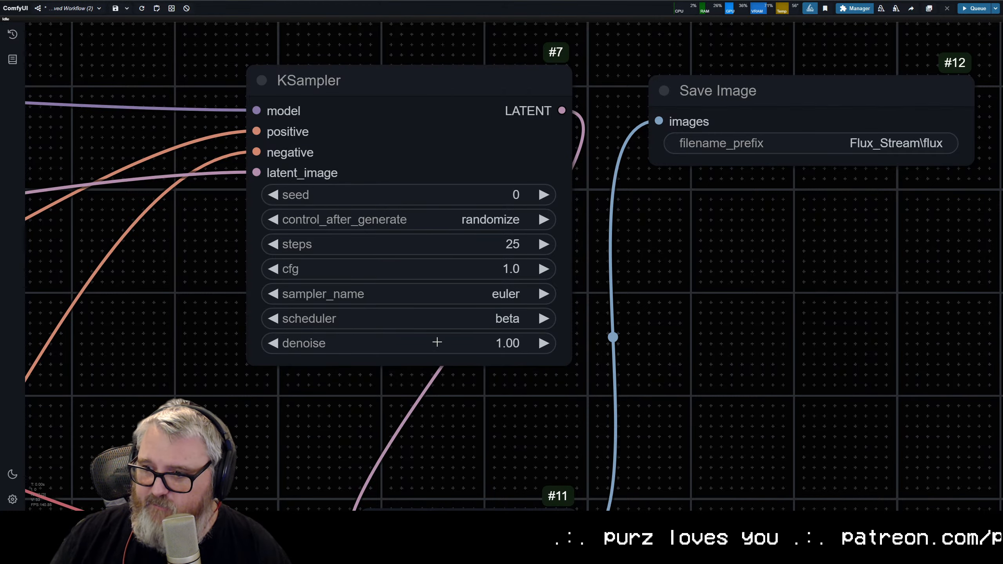
Step: Align the VAE Decode node with the KSampler's right edge and bring the Save Image node closer to the KSampler
scroll(348, 333, "down", 10)
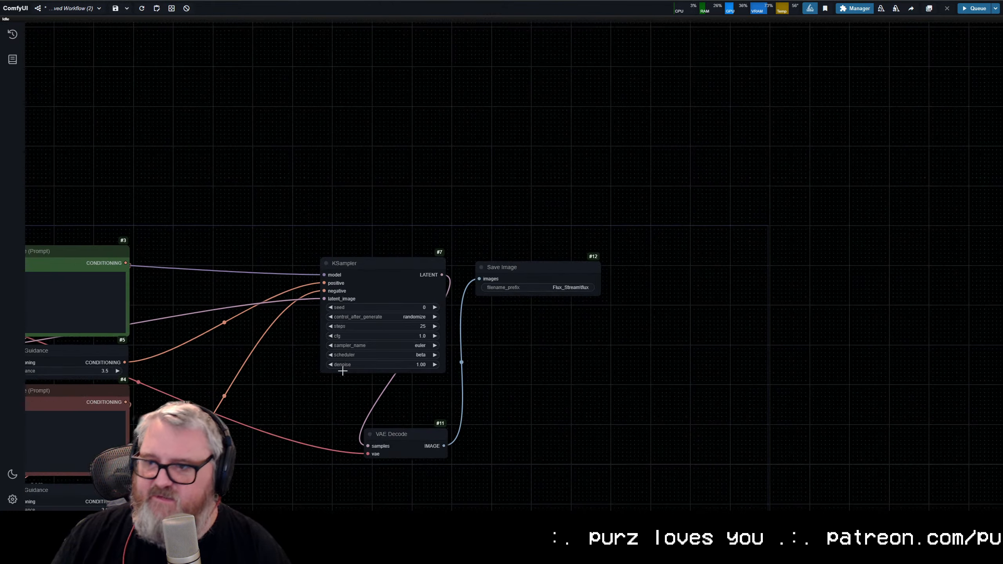
left_click_drag(353, 376, 559, 228)
left_click(617, 281)
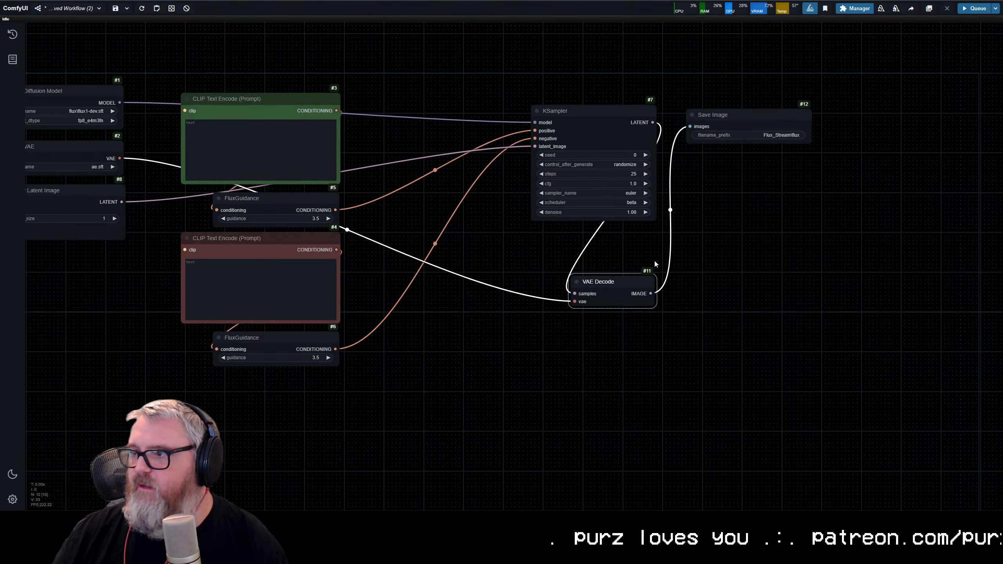
left_click_drag(723, 113, 711, 110)
scroll(471, 278, "down", 2)
left_click_drag(470, 277, 576, 278)
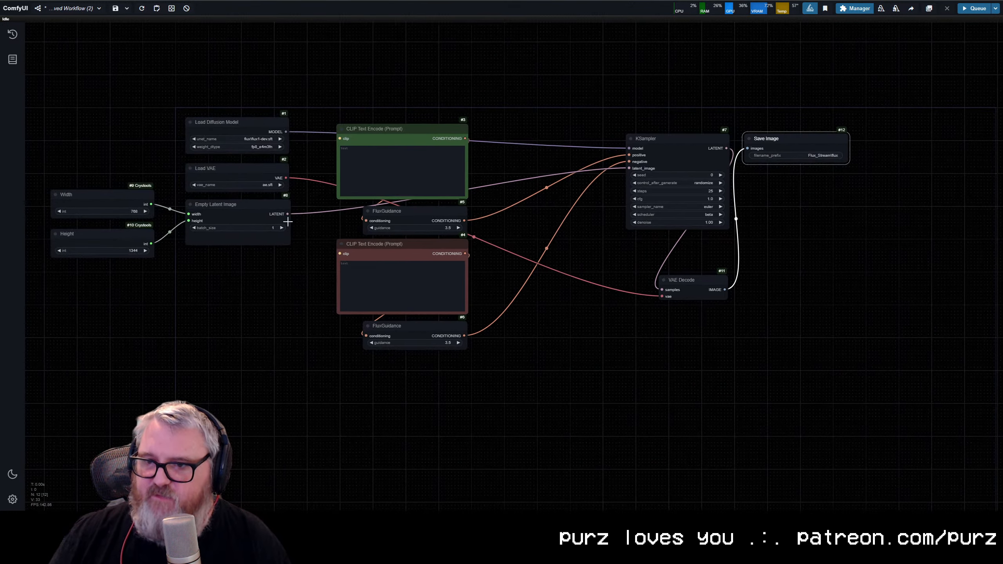
Step: Close the gaps between node columns by moving the prompt group toward the loaders and the KSampler, VAE Decode and Save Image beside the prompts
left_click_drag(249, 301, 238, 135)
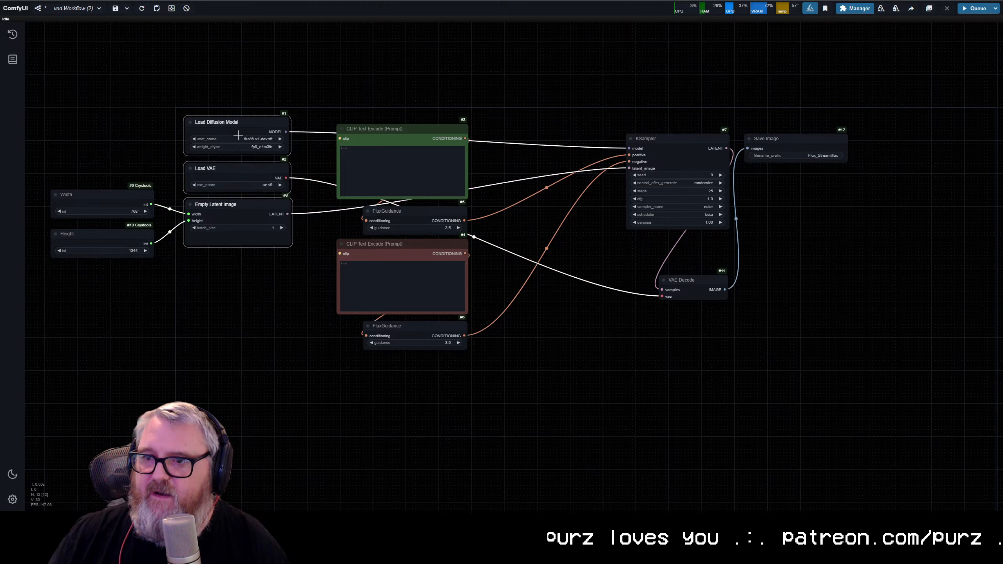
left_click(236, 325)
left_click_drag(431, 408, 398, 166)
left_click_drag(384, 131, 351, 131)
left_click(541, 92)
left_click_drag(617, 84, 879, 273)
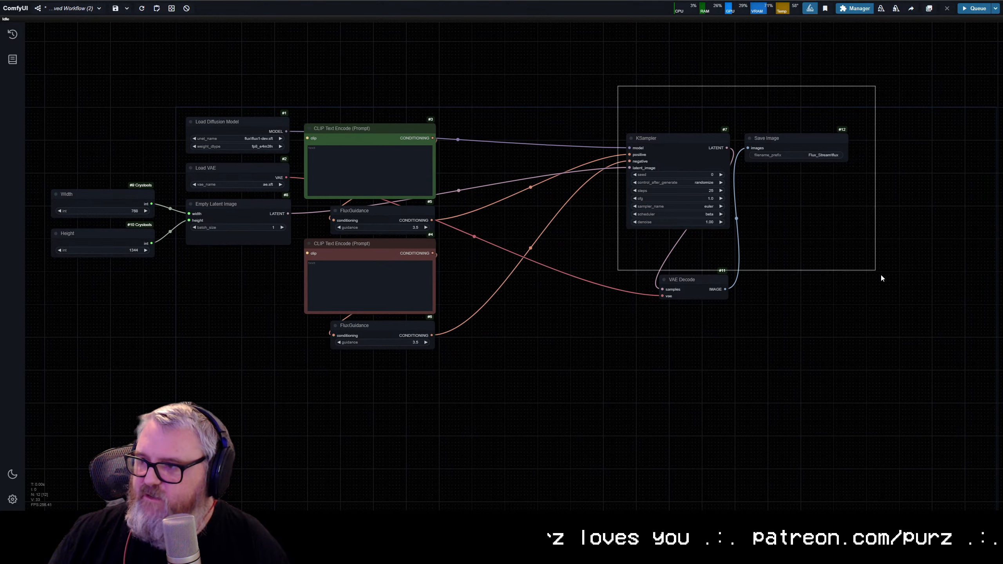
left_click_drag(659, 135, 481, 125)
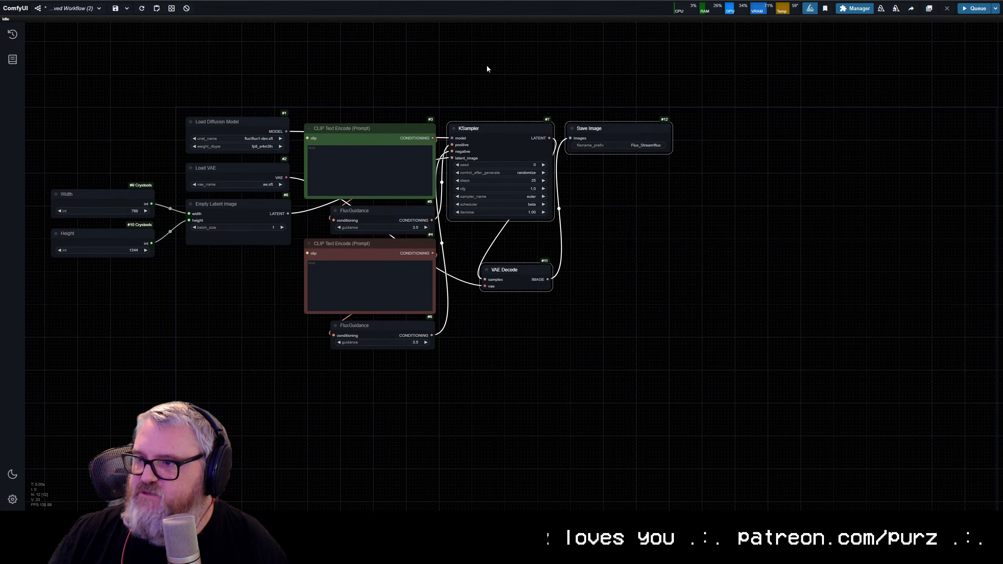
left_click_drag(488, 66, 509, 69)
left_click_drag(622, 132, 619, 133)
left_click_drag(551, 266, 552, 268)
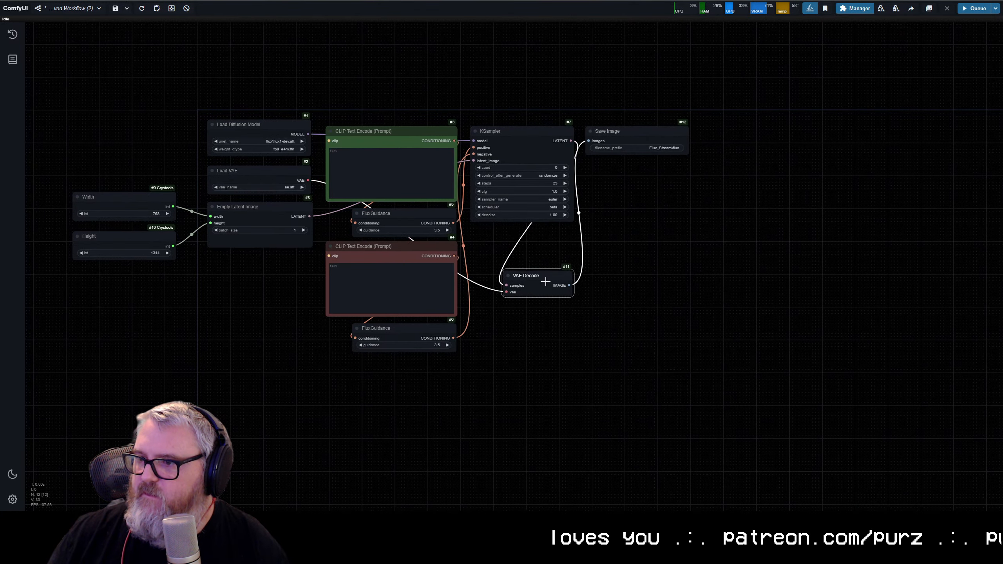
Step: Color the VAE Decode node red and the KSampler node purple
right_click(552, 271)
left_click(598, 416)
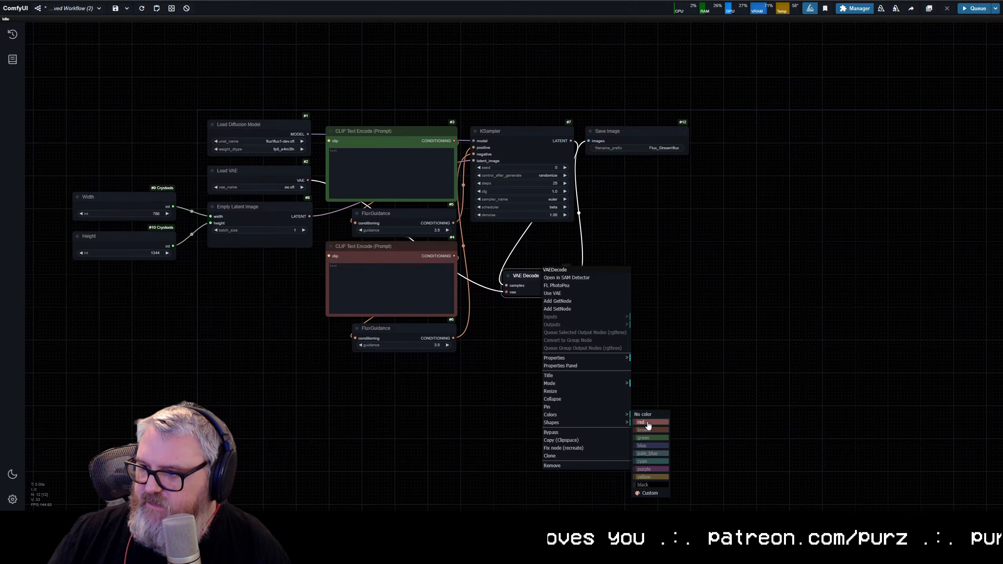
left_click(647, 422)
right_click(518, 140)
left_click(541, 285)
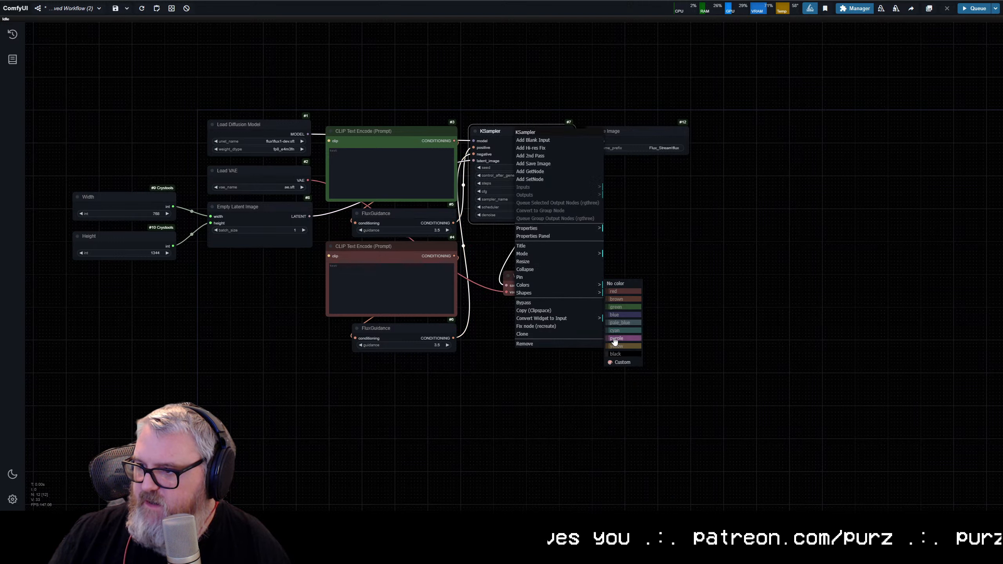
left_click(614, 339)
Step: Color the Save Image node blue
right_click(610, 133)
left_click(624, 248)
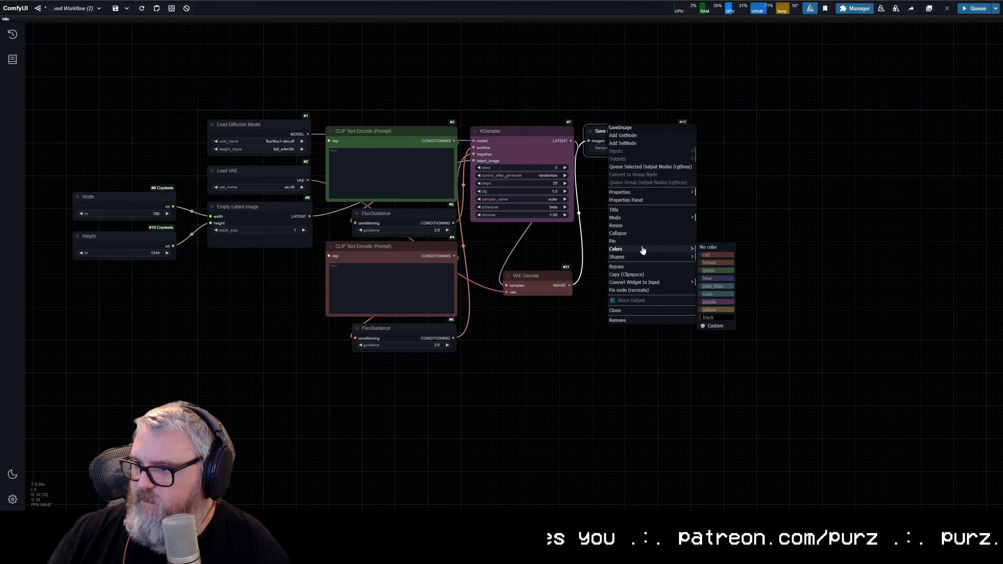
left_click(710, 278)
Step: Color the lower FluxGuidance node, under the negative prompt, green
right_click(387, 327)
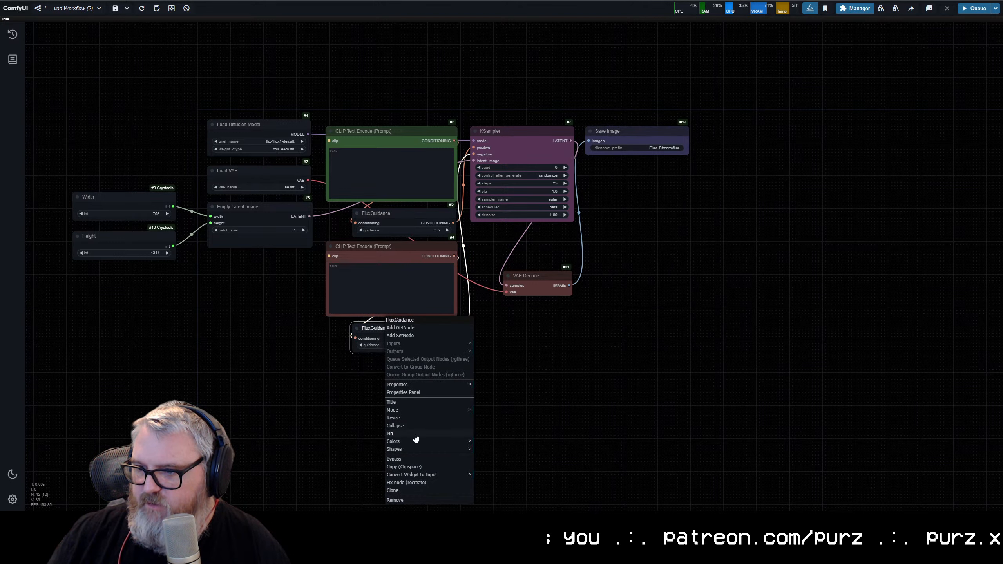
left_click(414, 444)
left_click(491, 457)
Step: Color both FluxGuidance nodes yellow, starting with the one under the positive prompt
right_click(397, 216)
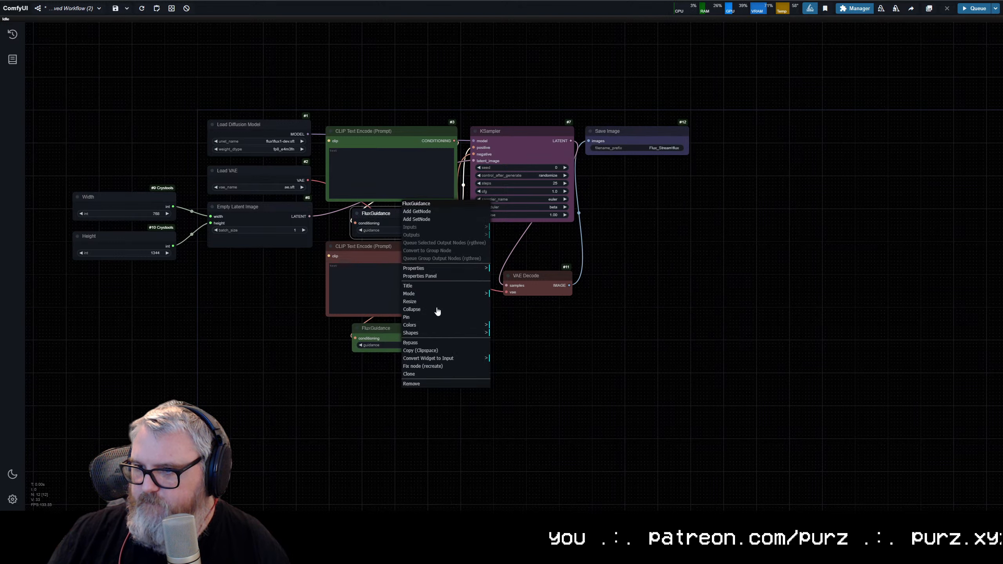
left_click(439, 333)
left_click(509, 389)
right_click(396, 327)
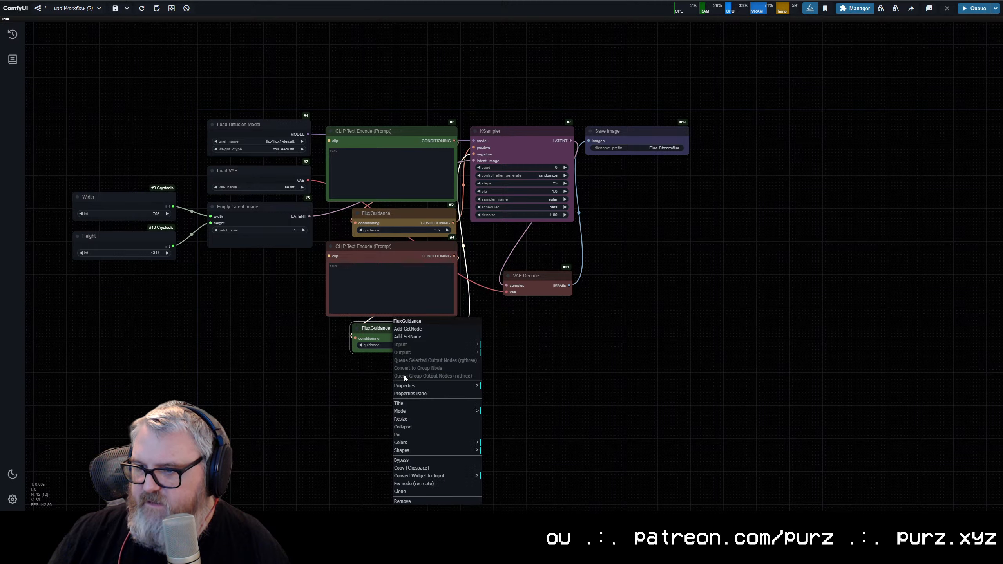
left_click(457, 443)
left_click(502, 496)
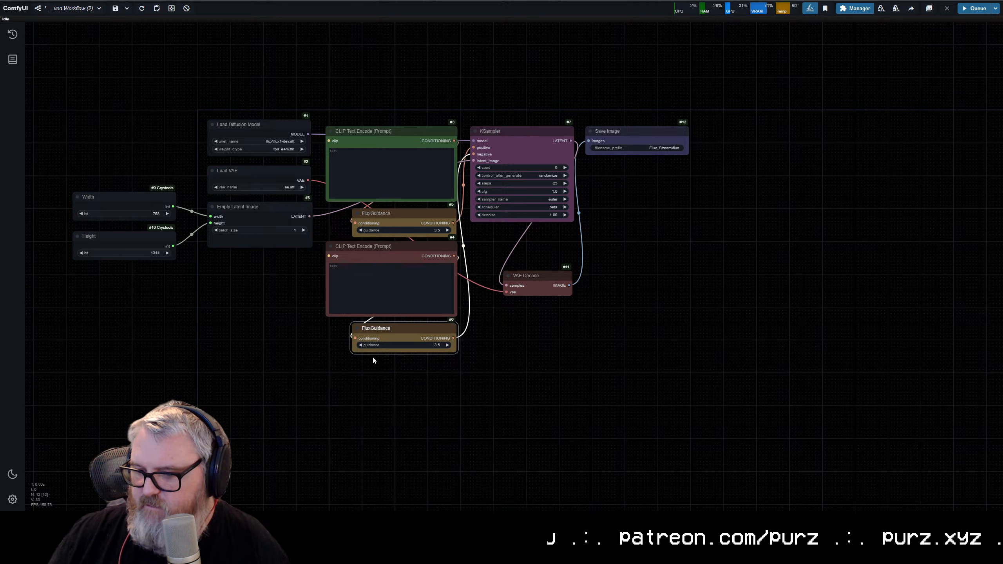
Step: Color the Empty Latent Image node purple
right_click(248, 216)
left_click(277, 330)
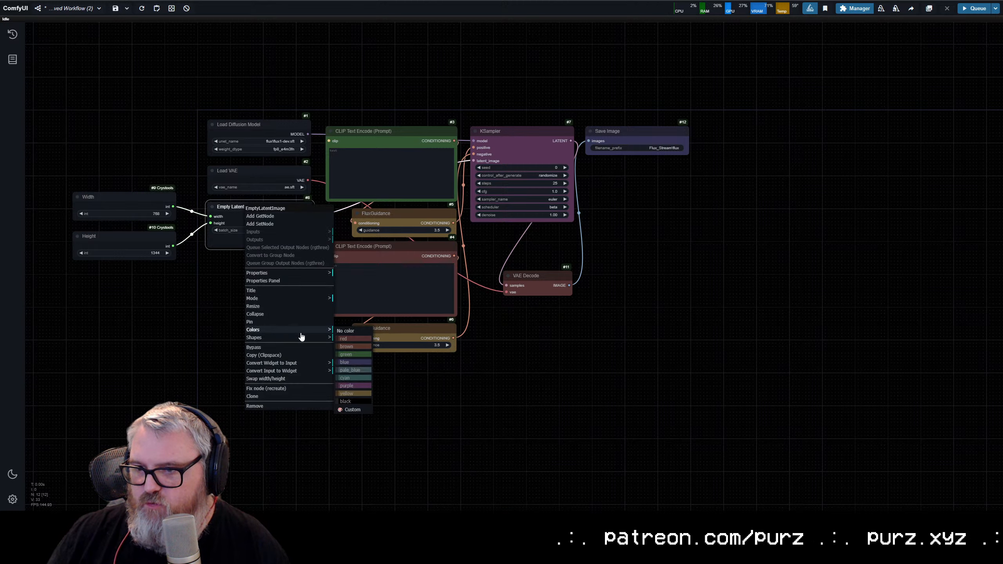
left_click(357, 389)
Step: Color the Load VAE node red
right_click(249, 177)
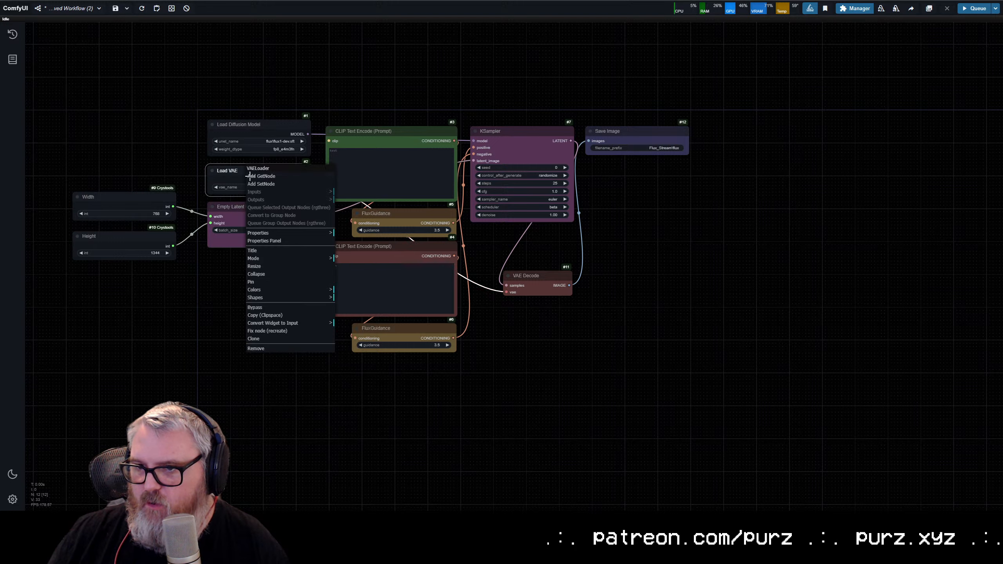
left_click(259, 290)
left_click(353, 307)
Step: Color the Load Diffusion Model and Load VAE nodes green
right_click(242, 125)
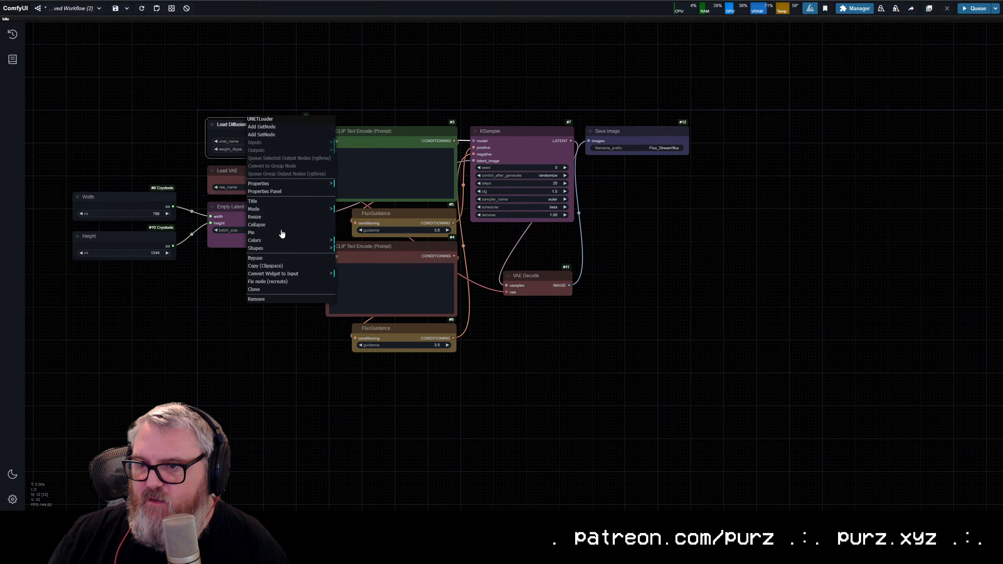
left_click(277, 240)
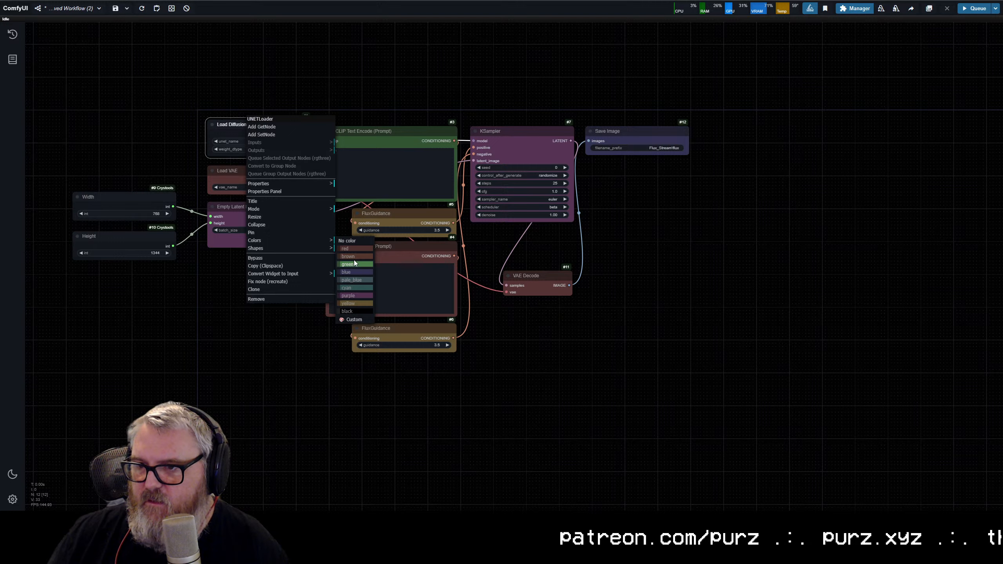
left_click(354, 263)
right_click(248, 172)
left_click(259, 288)
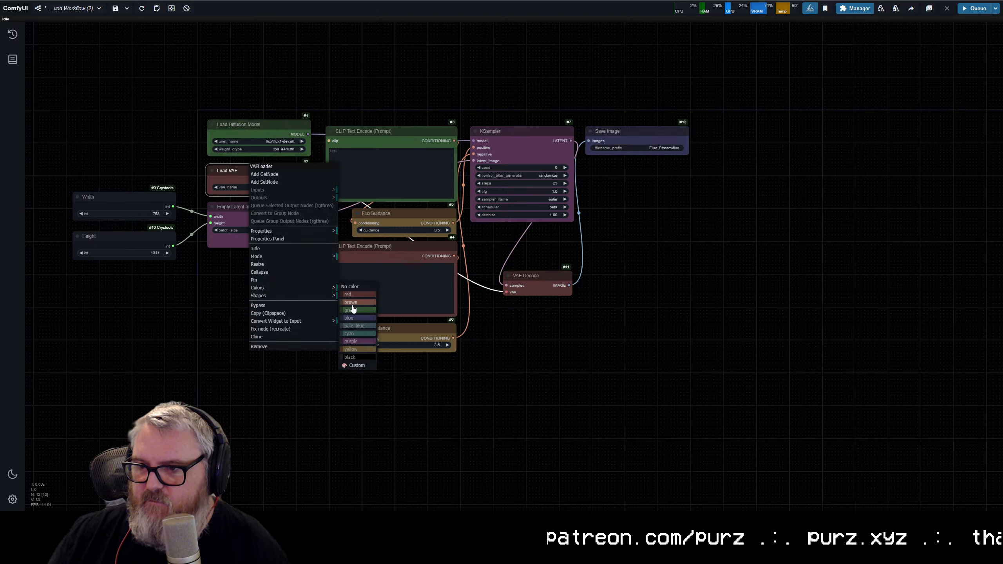
left_click(354, 309)
Step: Color the Width and Height nodes green and move them up beside the Load Diffusion Model and Load VAE nodes
left_click_drag(141, 291, 130, 193)
right_click(136, 201)
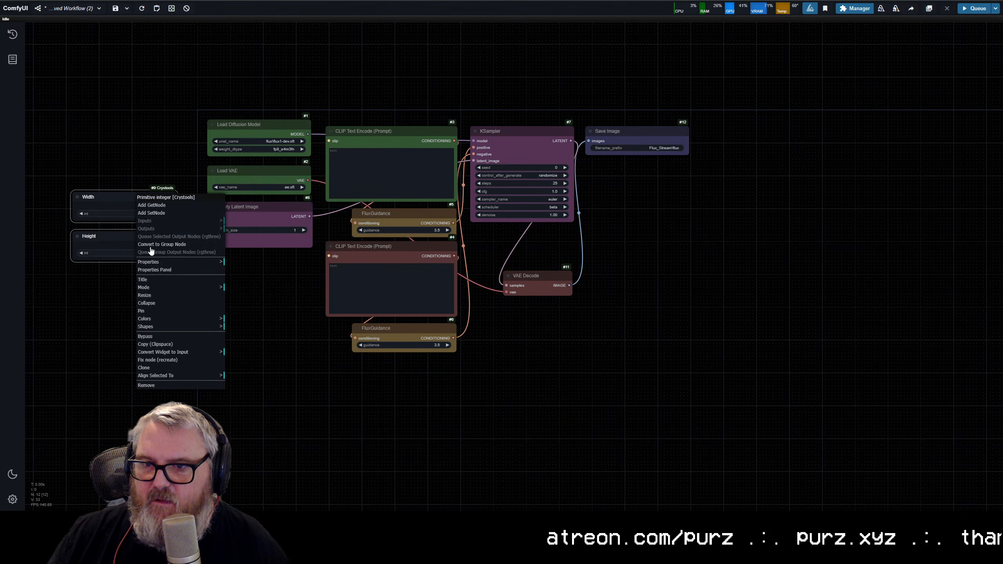
left_click(170, 323)
left_click(241, 339)
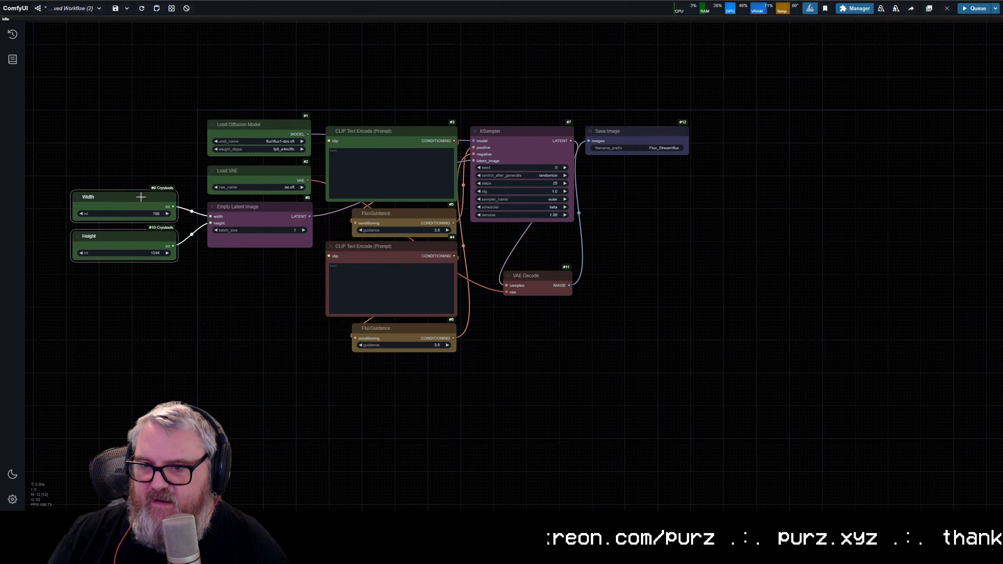
left_click_drag(141, 197, 154, 131)
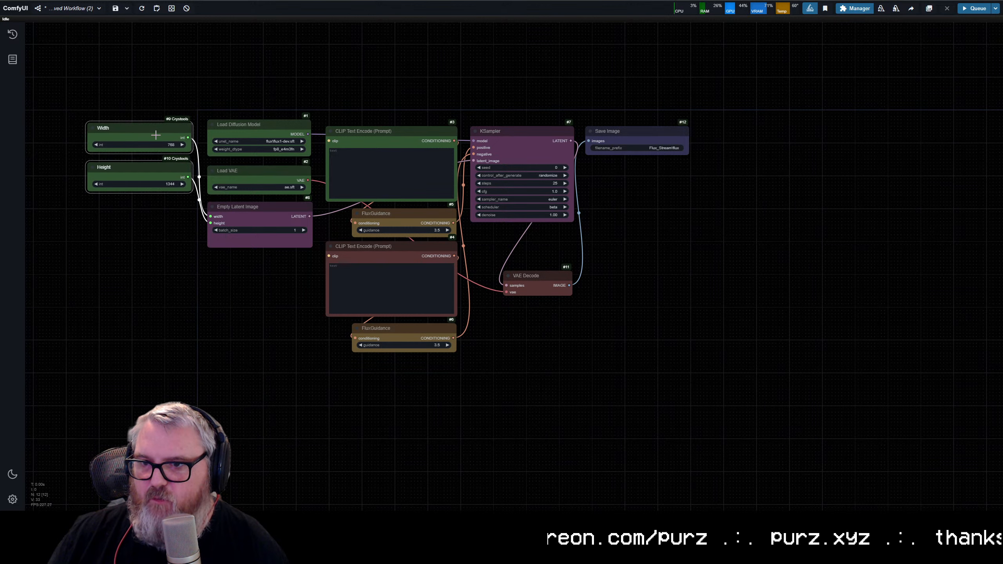
left_click(160, 49)
Step: Enter "nsfw, nude" as the negative prompt and 'A person holding a sign that says "Hello Youtube"' as the positive prompt
scroll(360, 154, "up", 2)
left_click(395, 307)
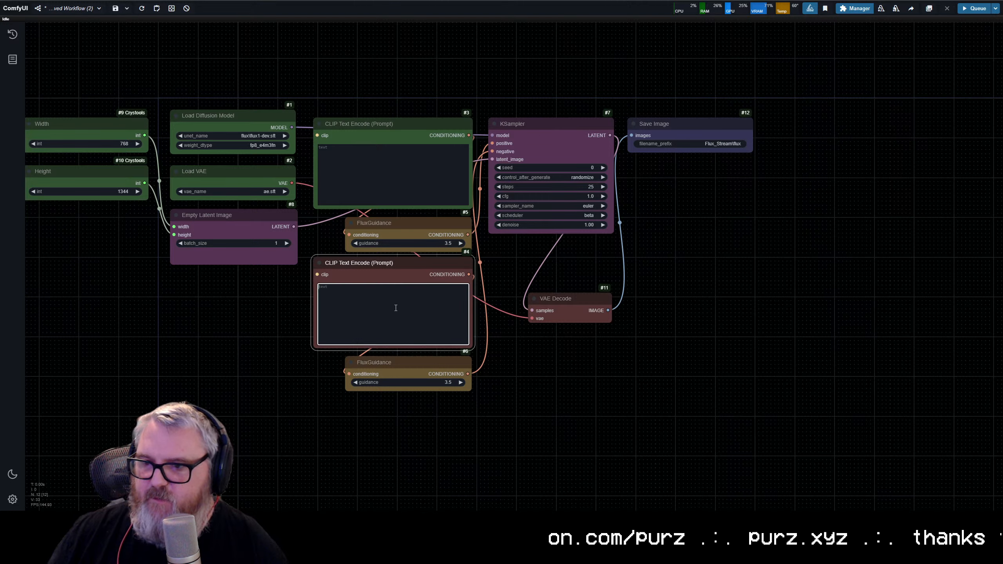
type("nsfw, nude")
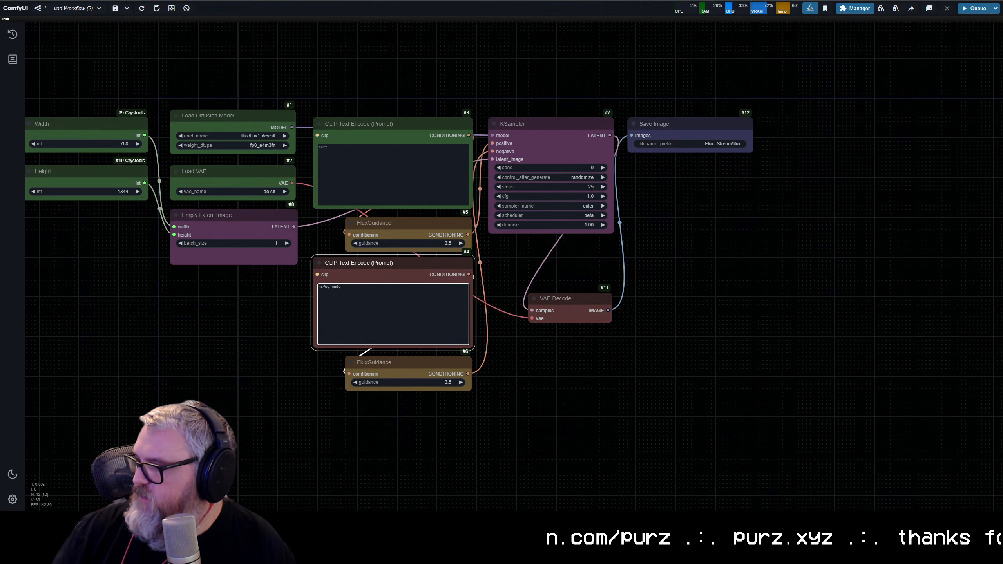
left_click(375, 175)
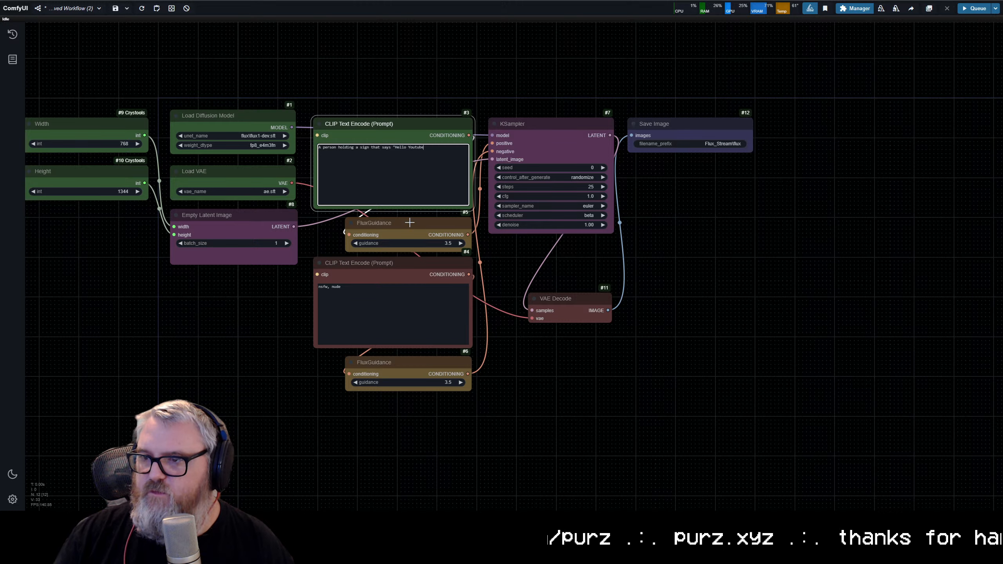
left_click(583, 143)
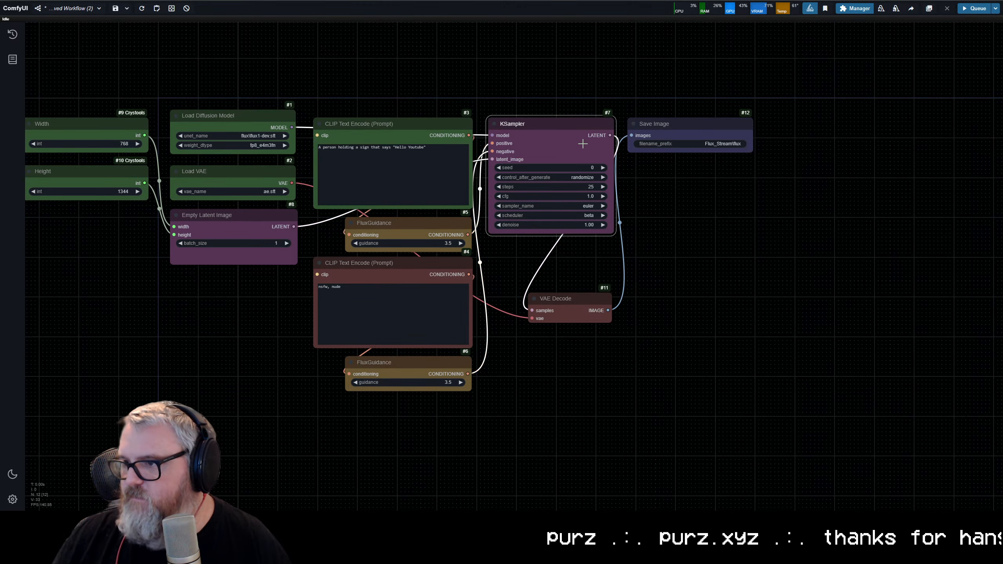
left_click(266, 126)
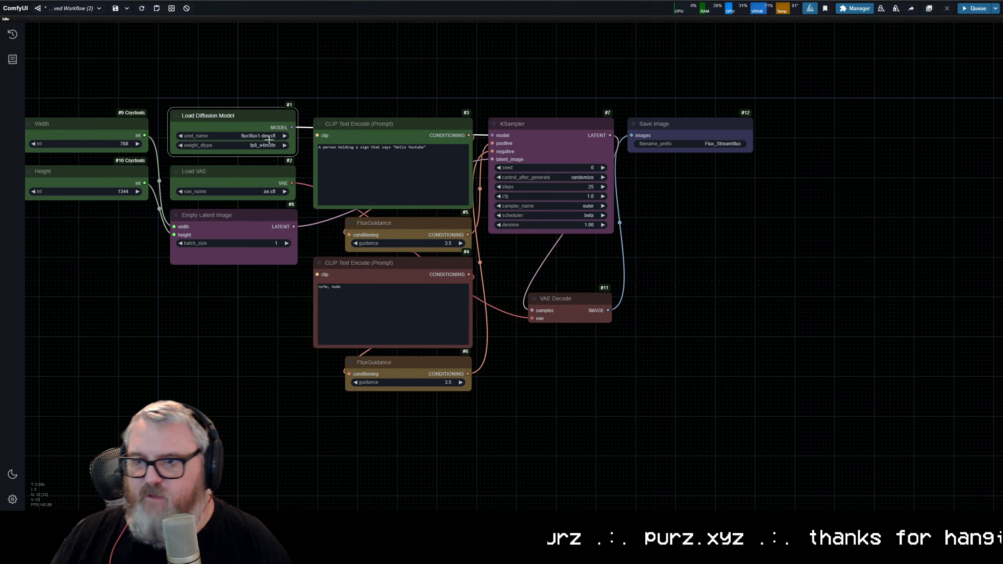
scroll(294, 158, "up", 5)
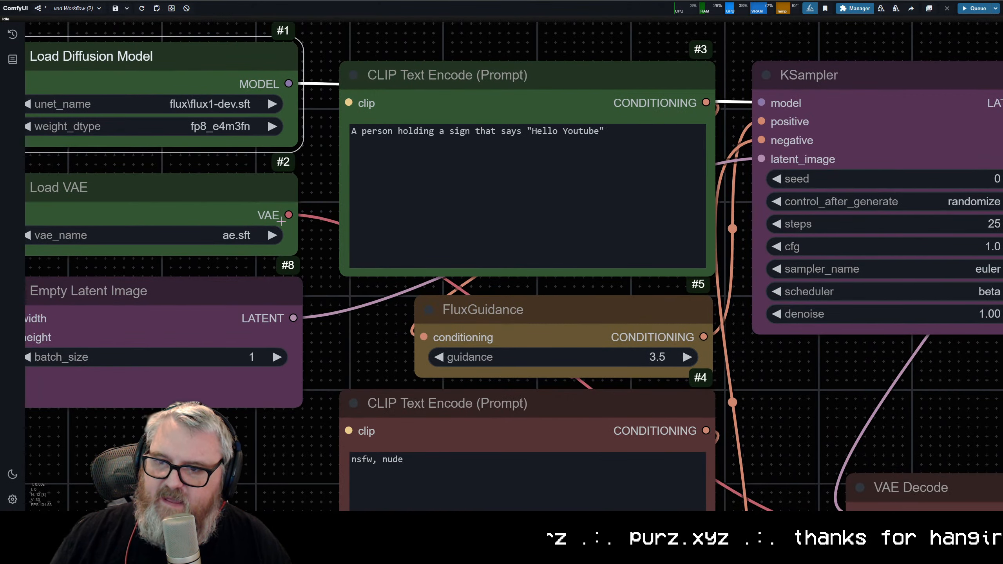
scroll(513, 119, "down", 5)
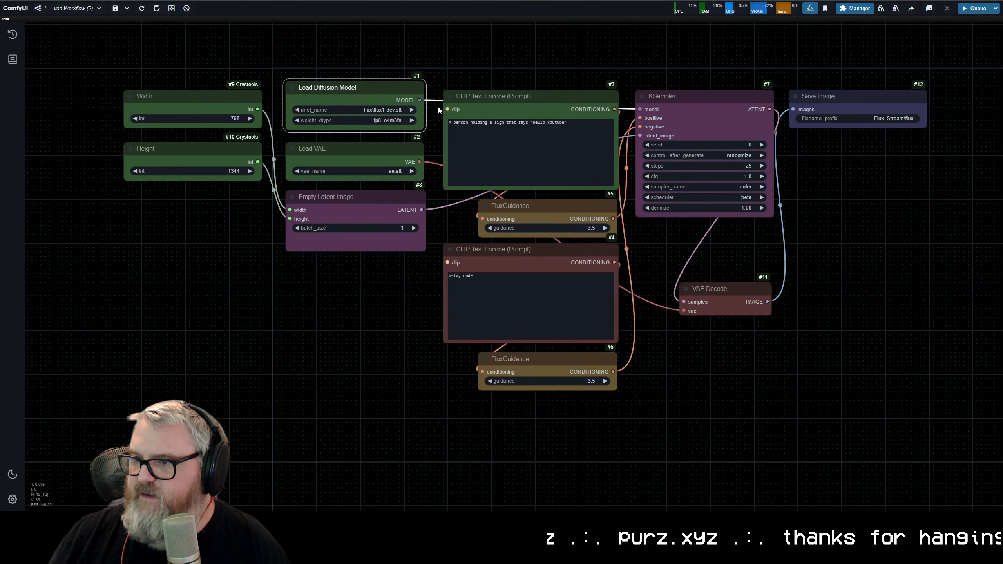
left_click_drag(447, 109, 469, 63)
left_click(496, 45)
left_click(351, 87)
left_click(498, 58)
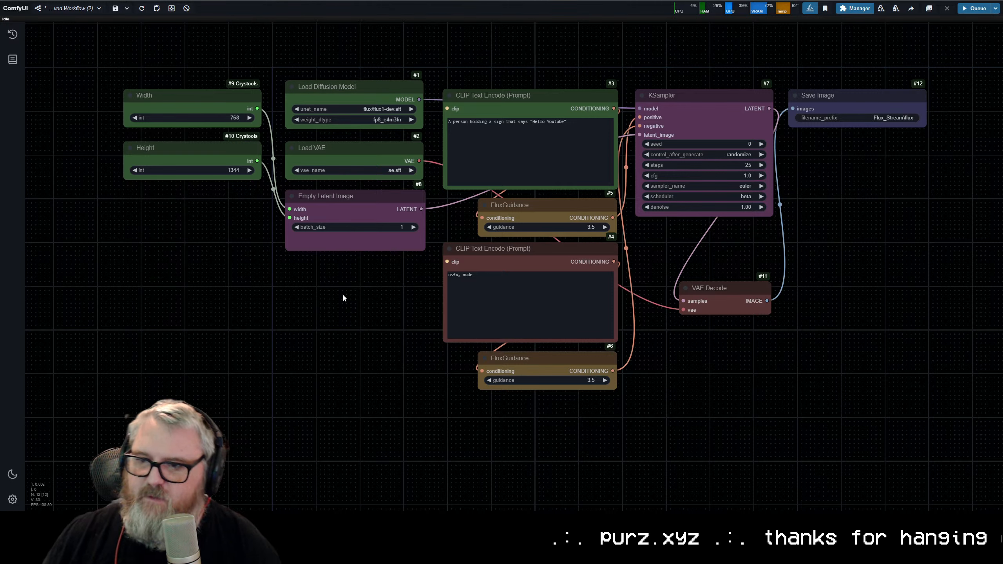
Step: Add a DualCLIPLoader node and place it directly below the Empty Latent Image node
double_click(273, 298)
type("dual c")
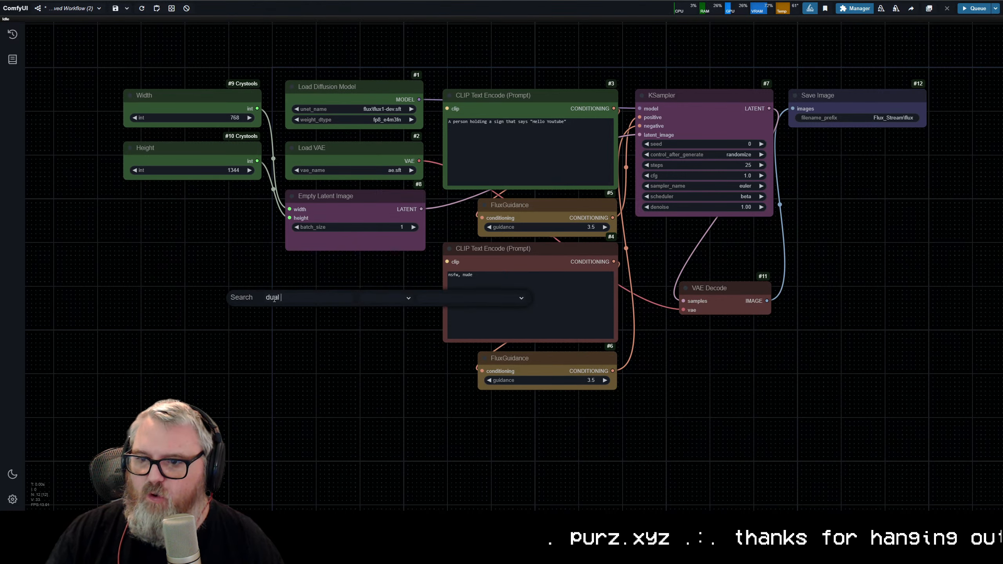
key("BackSpace")
key("BackSpace")
type("cli")
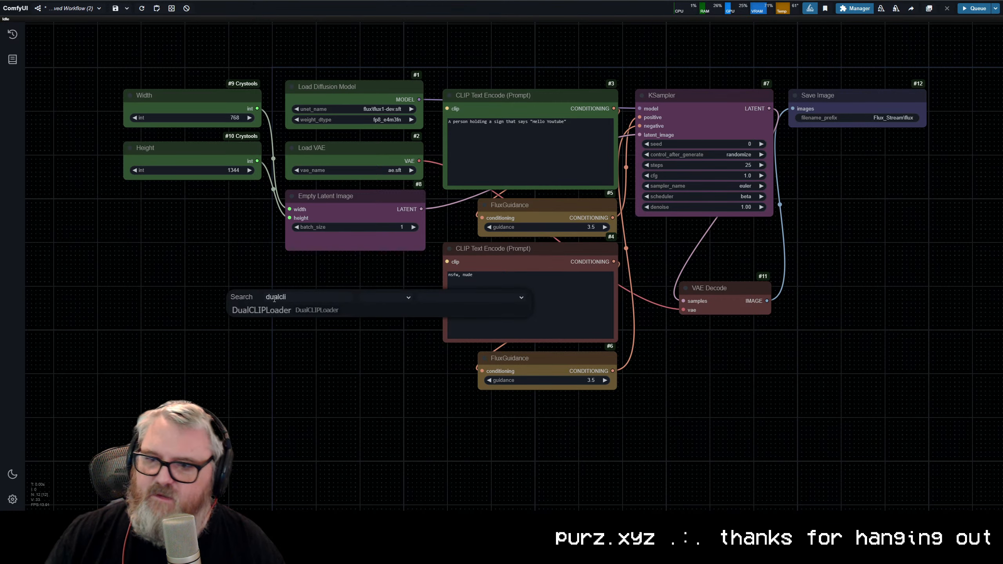
key("Return")
left_click_drag(345, 295, 360, 274)
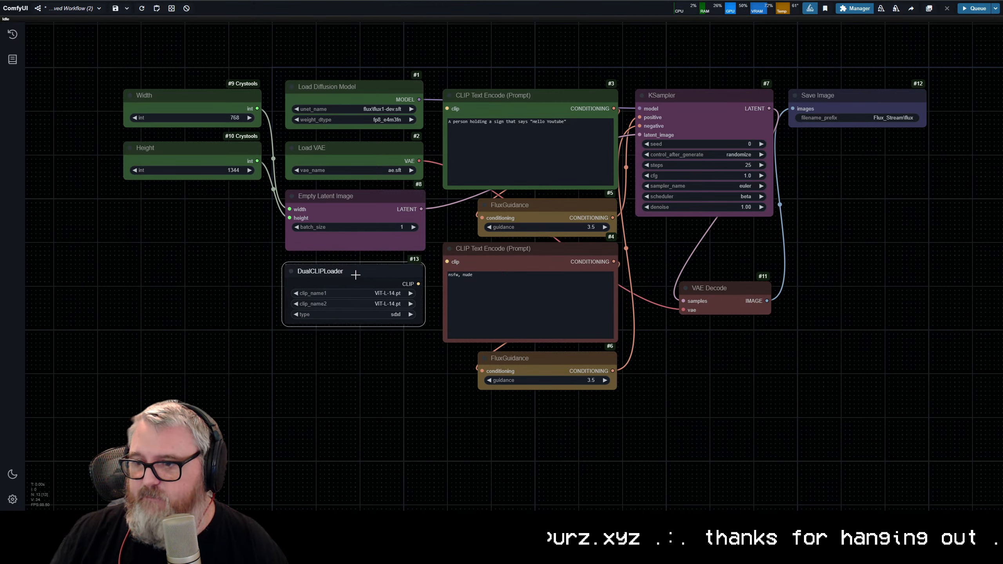
Step: Set the DualCLIPLoader's clip_name1 to t5xxl_fp8_e4m3fn.safetensors and clip_name2 to clip_l.safetensors
left_click(383, 304)
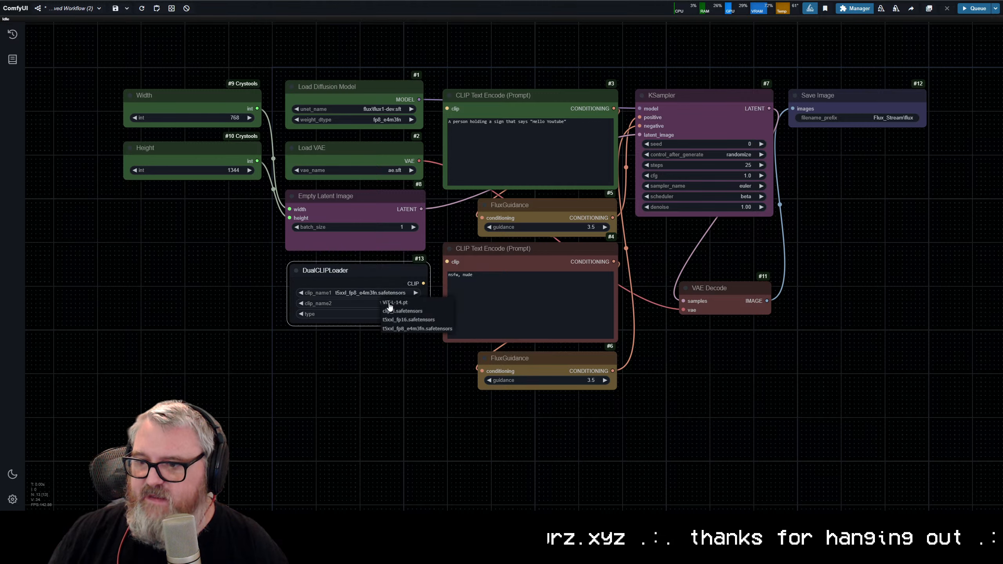
left_click(406, 321)
scroll(374, 329, "up", 12)
left_click_drag(285, 364, 437, 392)
scroll(437, 392, "up", 3)
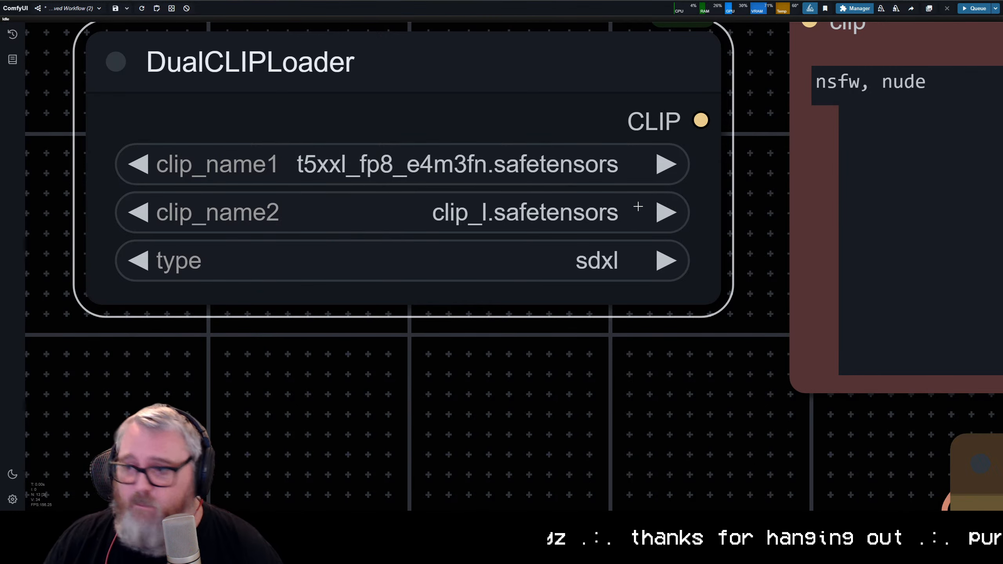
Step: Search the Model Manager for t5 text encoder models, then return to the workflow
left_click(854, 8)
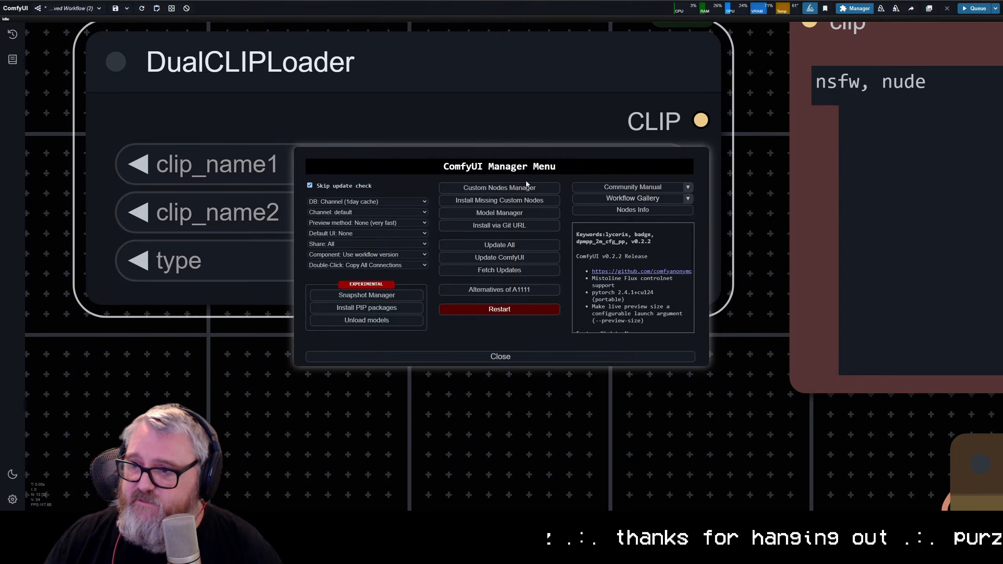
left_click(498, 187)
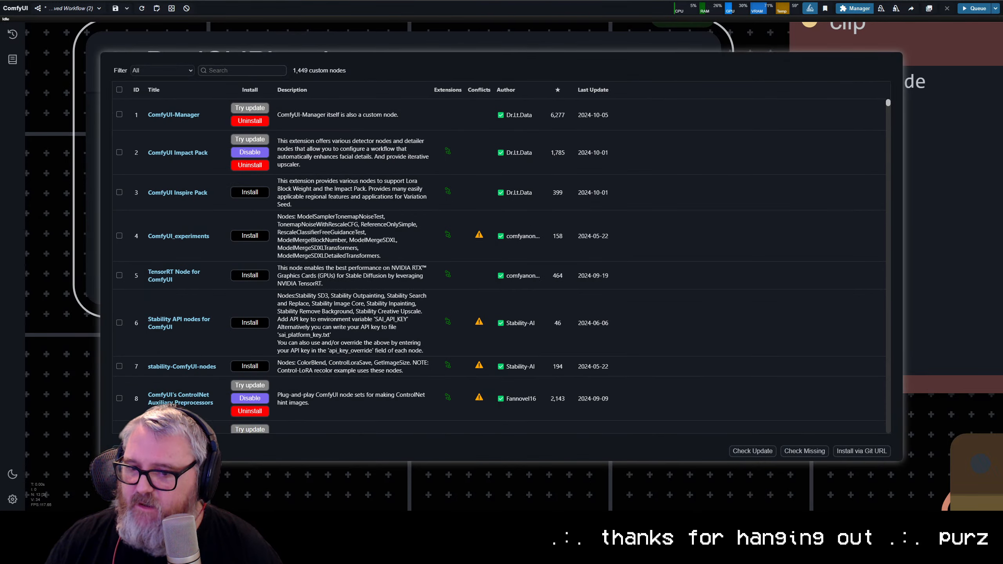
key("Escape")
left_click(485, 219)
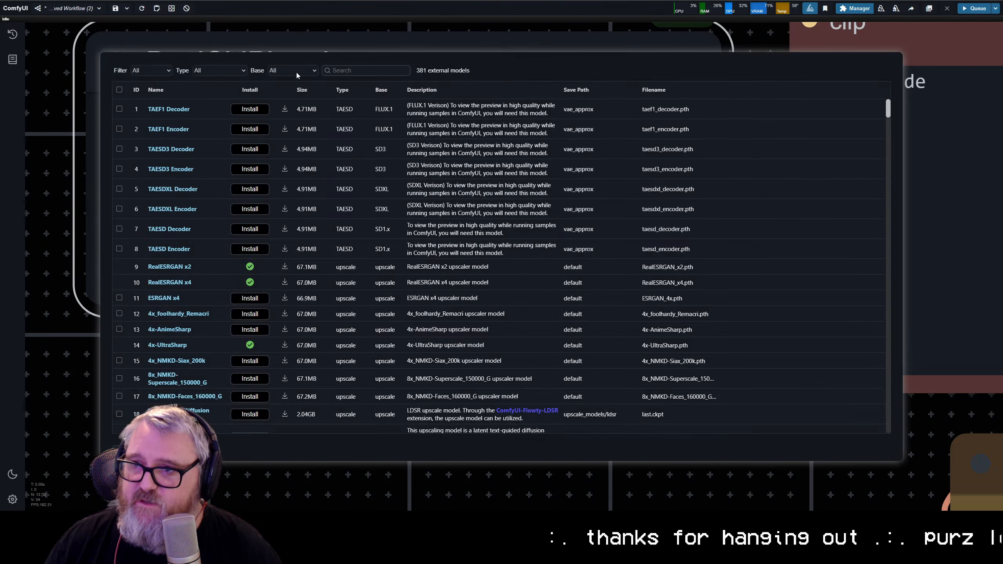
left_click(349, 69)
type("t54")
key("BackSpace")
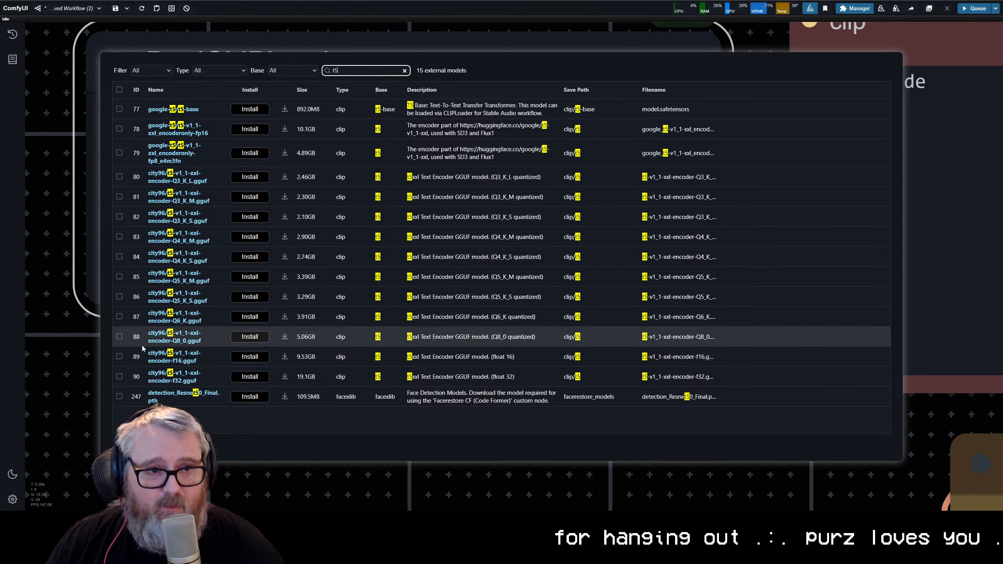
left_click(127, 447)
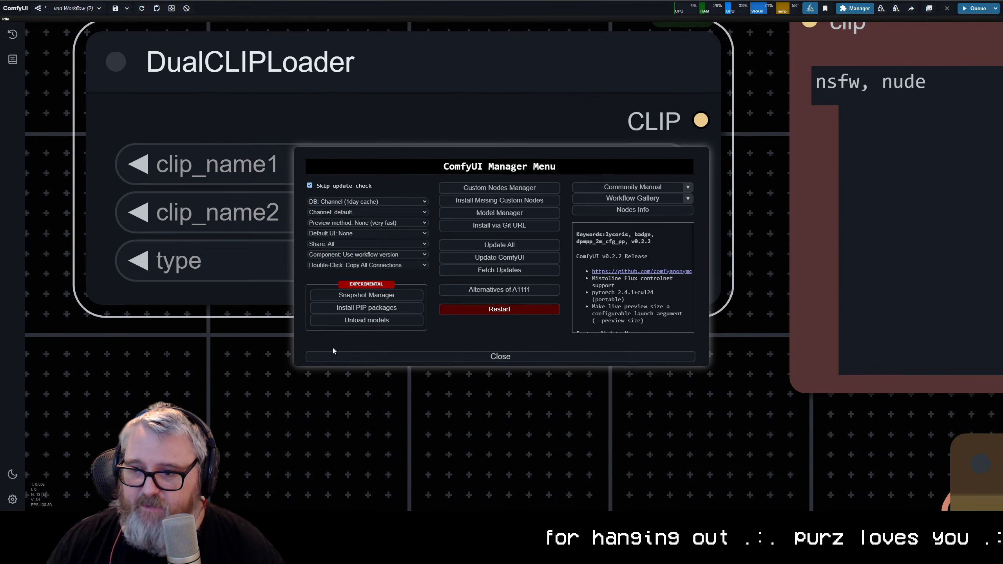
left_click(422, 358)
Step: Set the DualCLIPLoader's type to flux
left_click(371, 330)
left_click(286, 135)
scroll(418, 296, "down", 8)
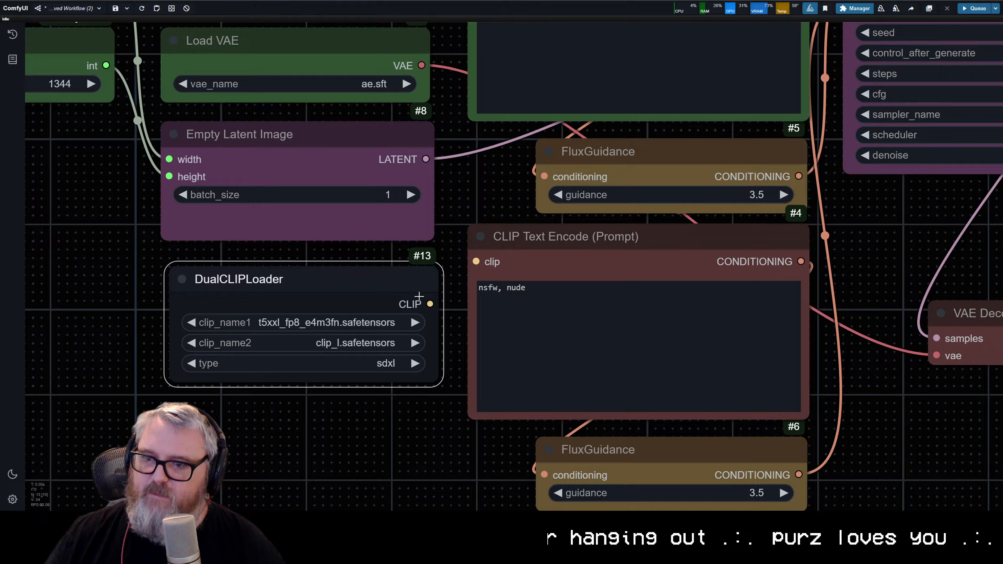
scroll(418, 295, "down", 4)
left_click(407, 352)
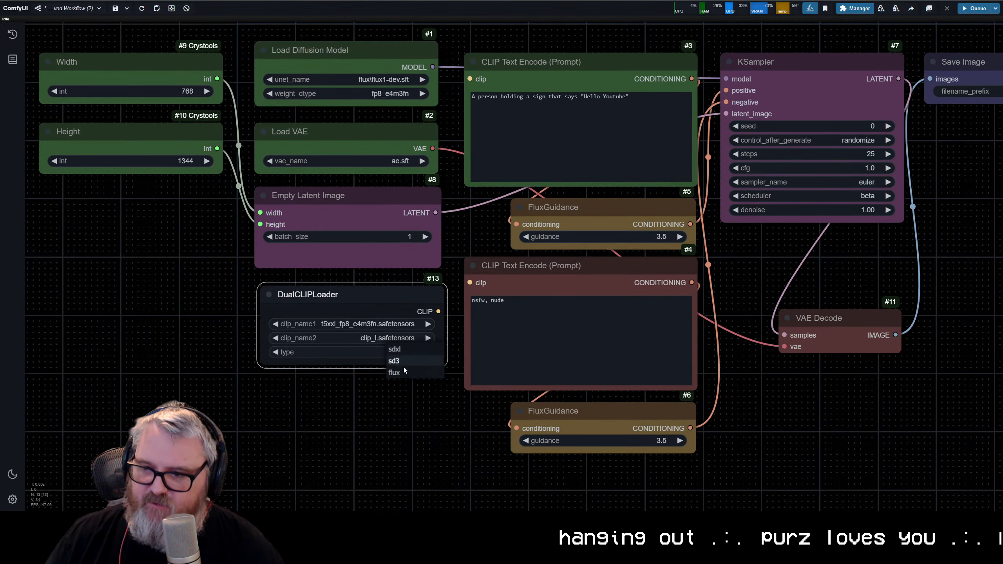
left_click(404, 367)
scroll(333, 324, "up", 12)
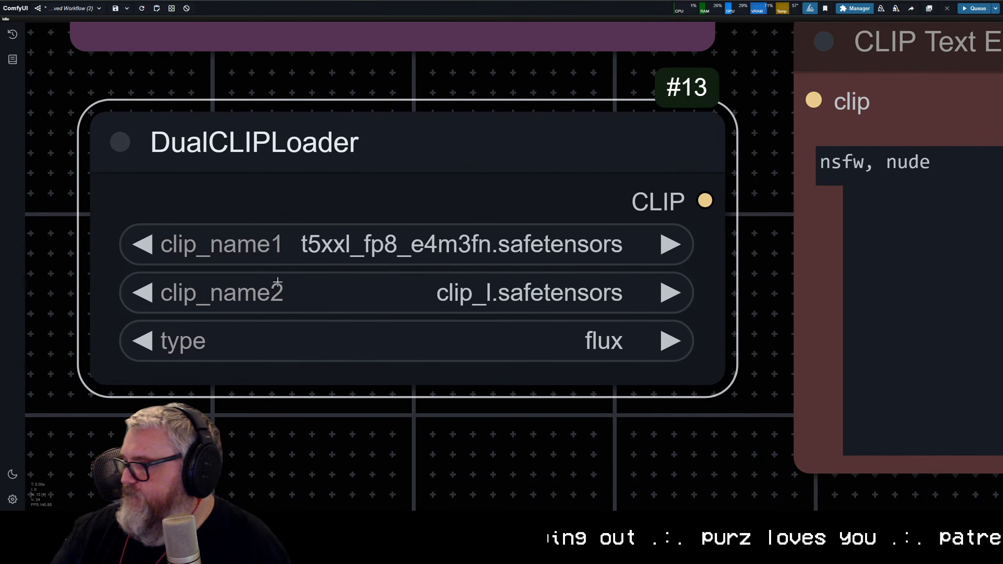
Step: Color the DualCLIPLoader node green
scroll(612, 247, "down", 2)
left_click_drag(584, 246, 301, 309)
left_click_drag(406, 270, 503, 192)
scroll(506, 194, "down", 5)
left_click_drag(479, 239, 348, 109)
scroll(393, 310, "down", 14)
left_click_drag(333, 346, 294, 248)
right_click(294, 247)
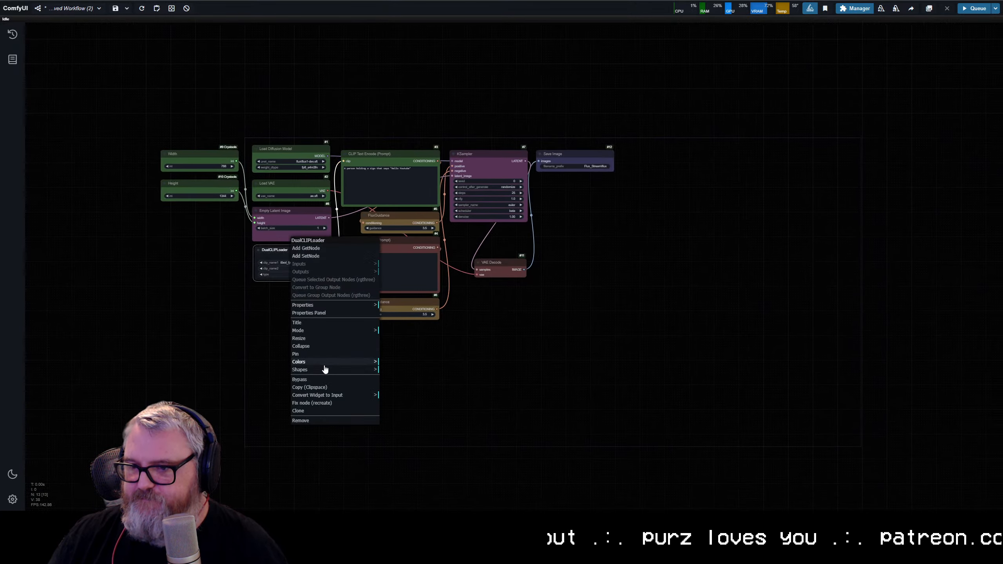
left_click(373, 363)
left_click(390, 389)
Step: Move the Width and Height nodes together into the loader column, directly below the DualCLIPLoader
left_click_drag(191, 230, 191, 109)
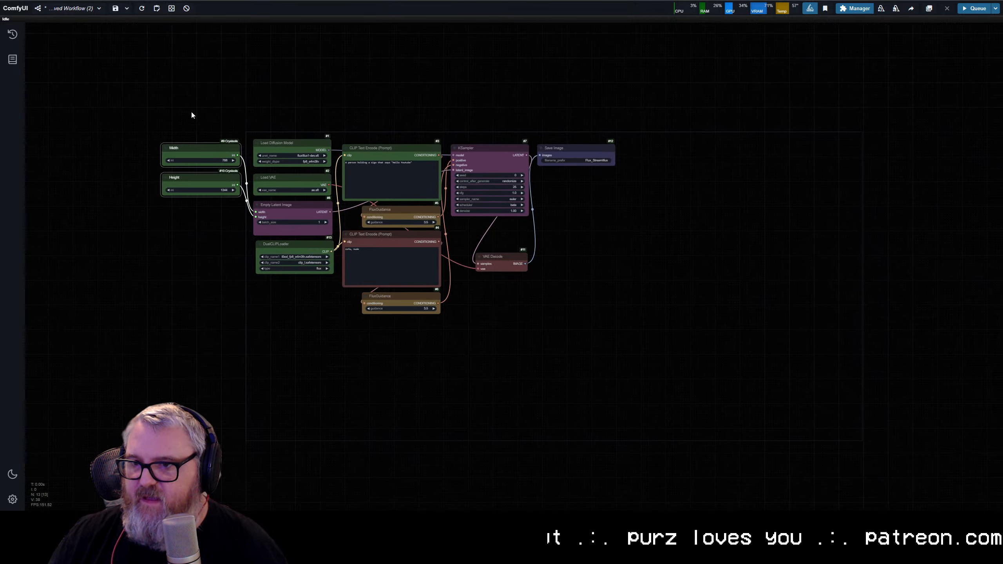
left_click_drag(201, 147, 293, 290)
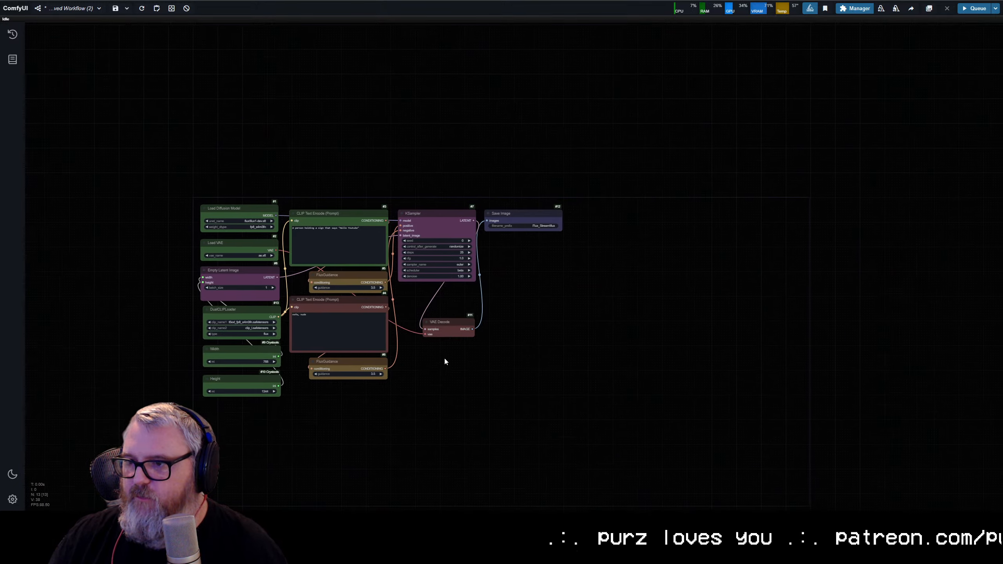
scroll(423, 347, "up", 5)
left_click_drag(534, 390, 618, 415)
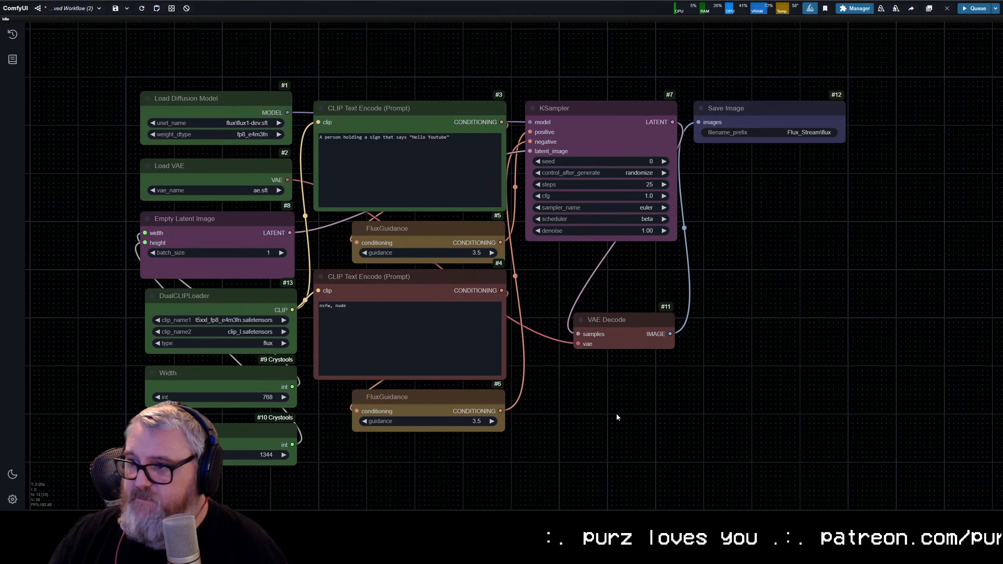
Step: Run the workflow and inspect the generated image in the Save Image node
key("ctrl+Return")
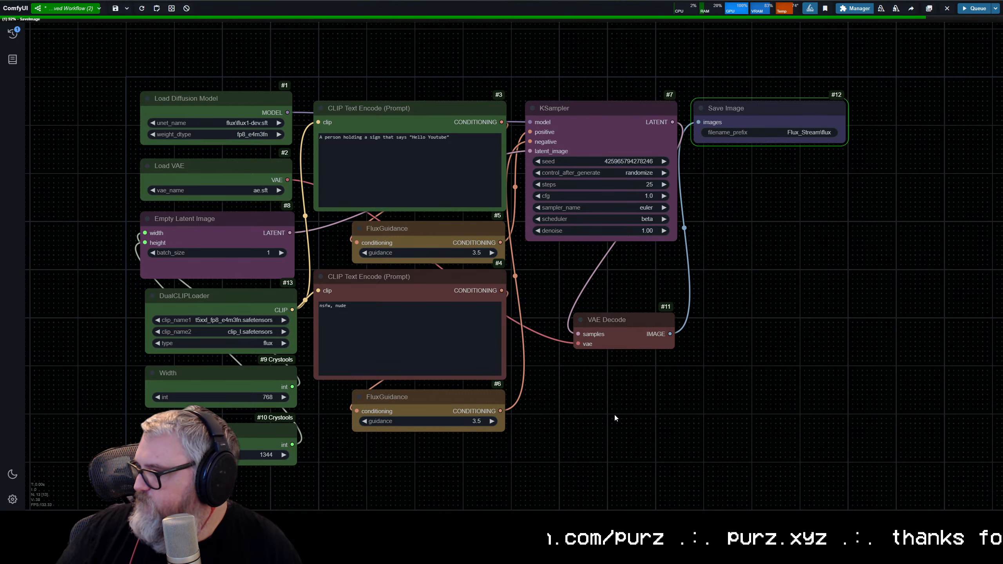
scroll(731, 316, "up", 5)
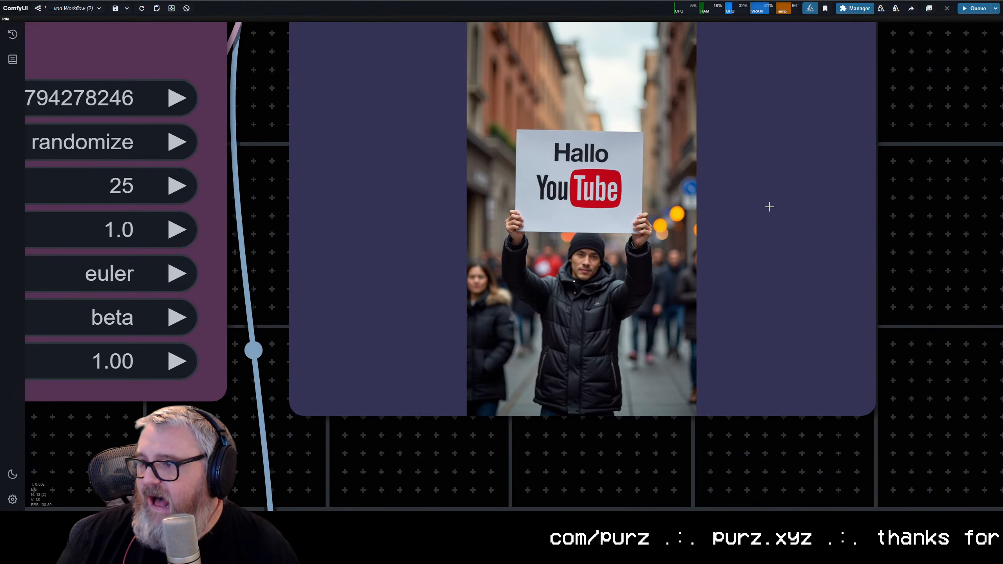
scroll(763, 210, "up", 2)
scroll(715, 277, "down", 5)
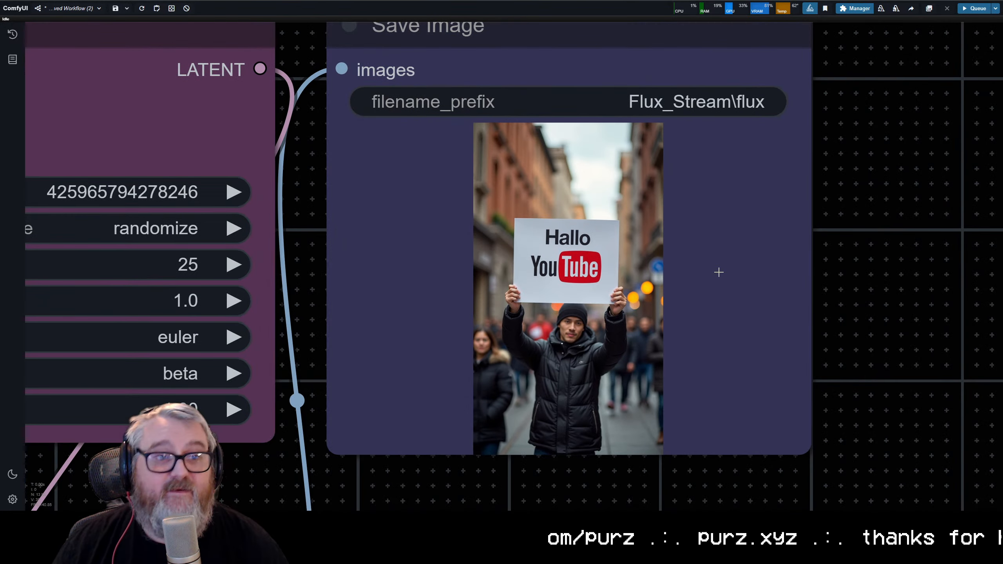
scroll(719, 257, "down", 7)
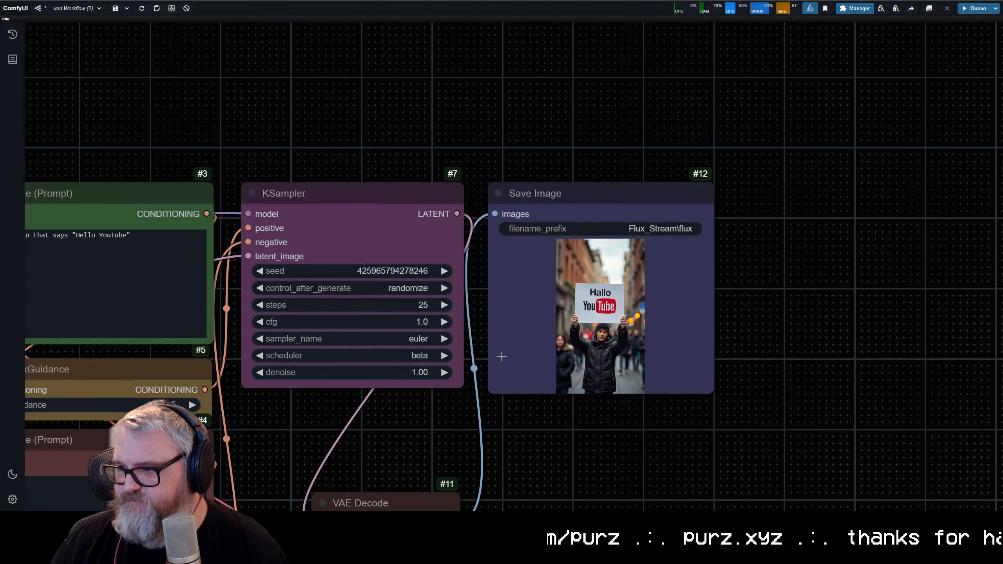
scroll(554, 341, "up", 10)
scroll(558, 148, "down", 12)
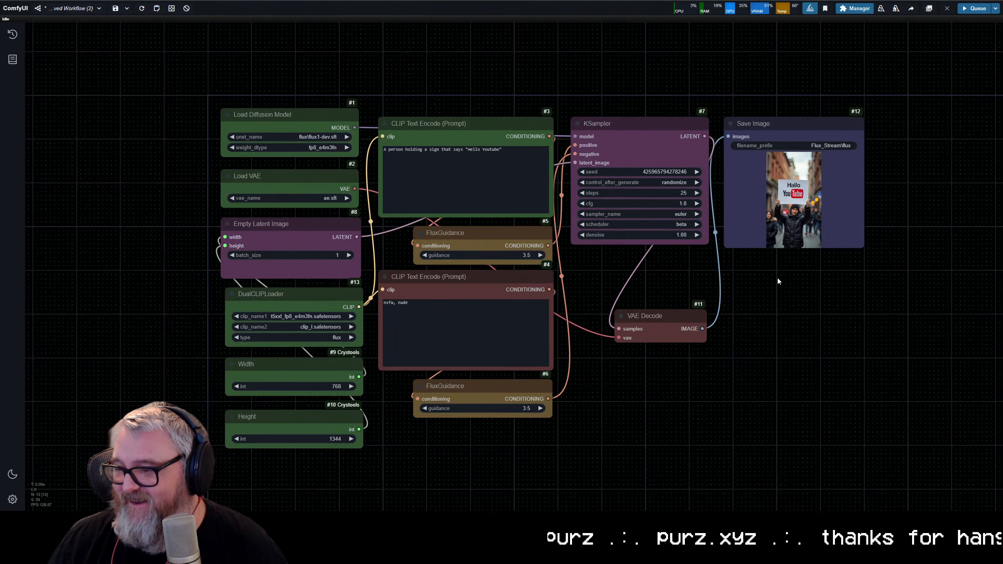
left_click_drag(776, 280, 771, 347)
scroll(695, 276, "up", 3)
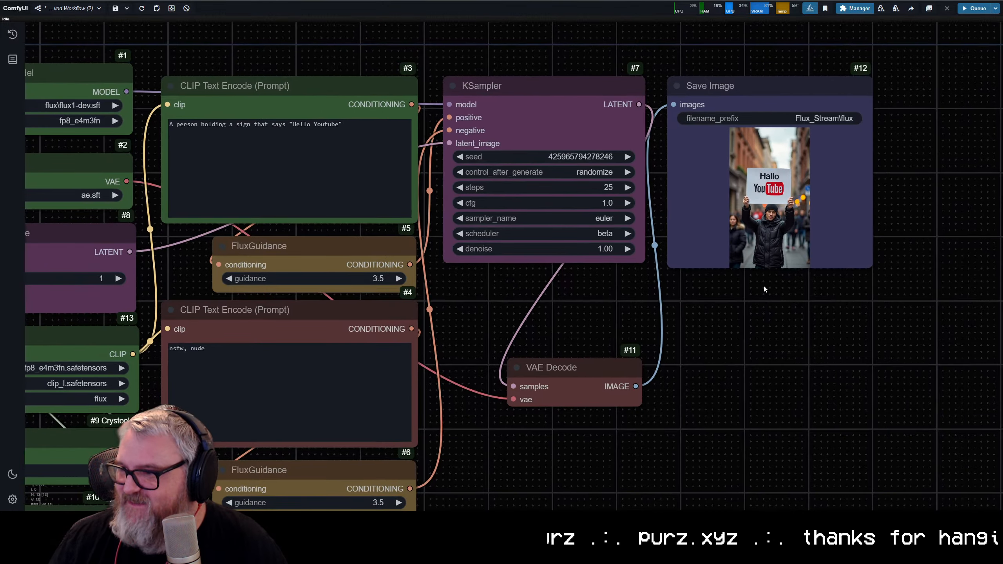
Step: Resize the Save Image node to show a taller preview and move it right, leaving room beside the KSampler
left_click_drag(874, 262, 833, 413)
left_click_drag(875, 249, 515, 265)
left_click_drag(434, 105, 735, 112)
Step: Add an Apply ControlNet node (ControlNetApplyAdvanced) and place it between the KSampler and Save Image nodes
double_click(378, 154)
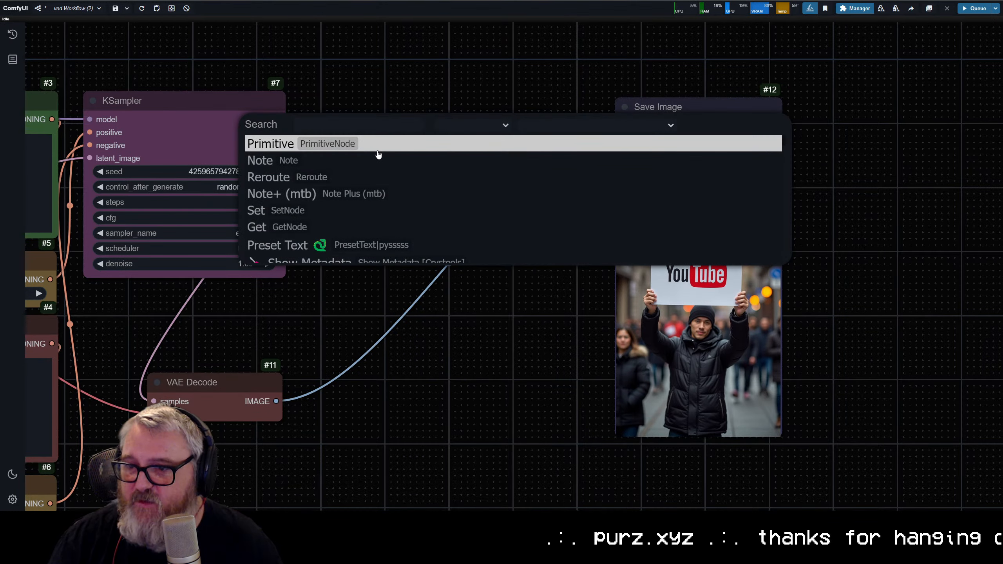
type("apply contro")
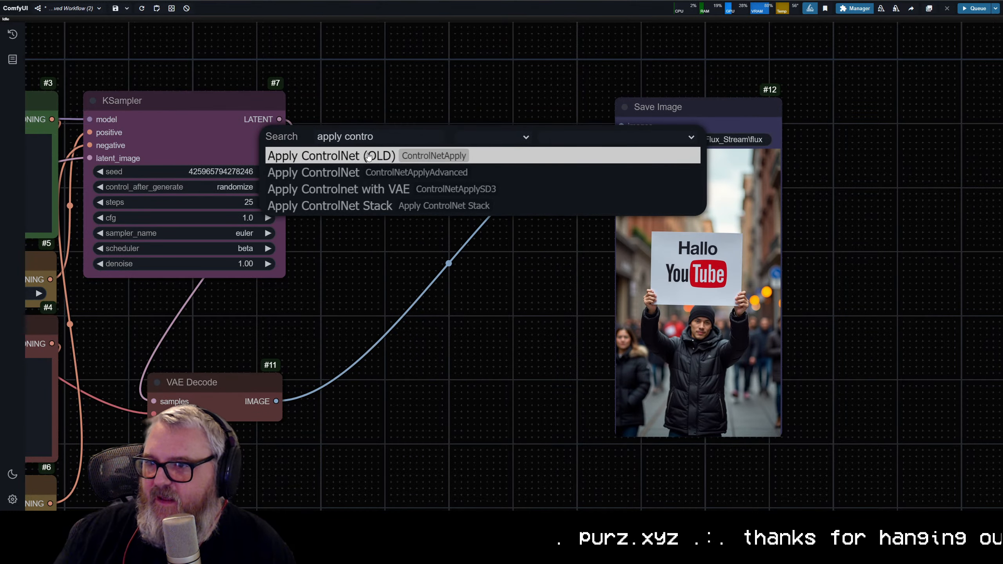
left_click(338, 175)
left_click_drag(454, 152, 421, 112)
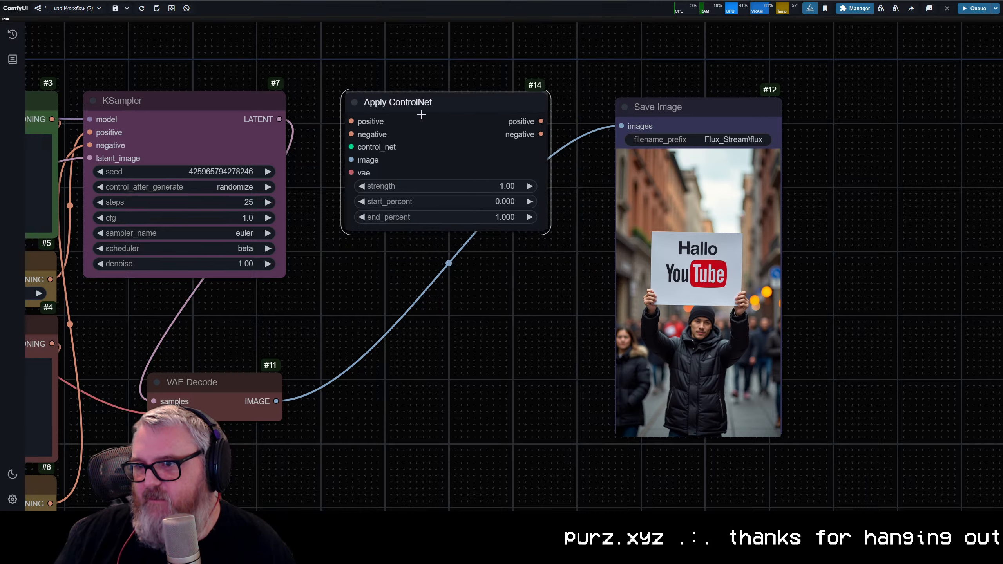
Step: Connect Load VAE to Apply ControlNet's vae input and the two FluxGuidance outputs to its positive and negative inputs
scroll(402, 261, "up", 5)
scroll(335, 350, "down", 7)
left_click_drag(293, 337, 668, 258)
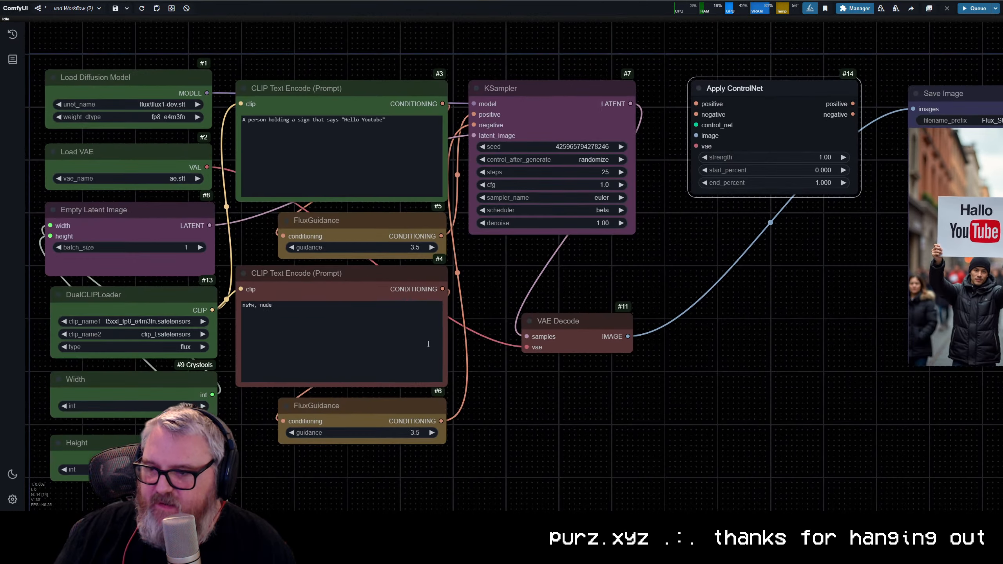
left_click_drag(207, 167, 696, 147)
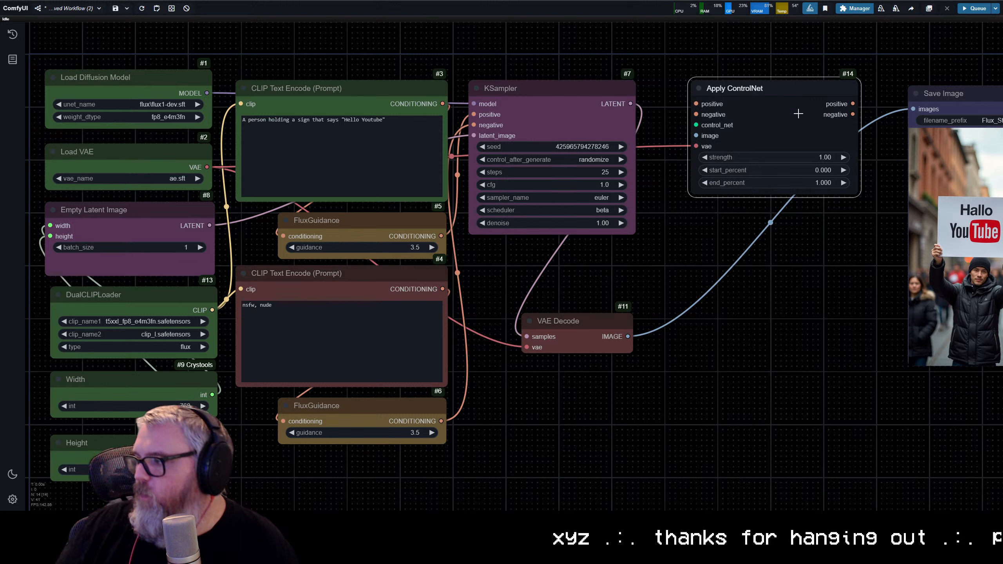
left_click(774, 95)
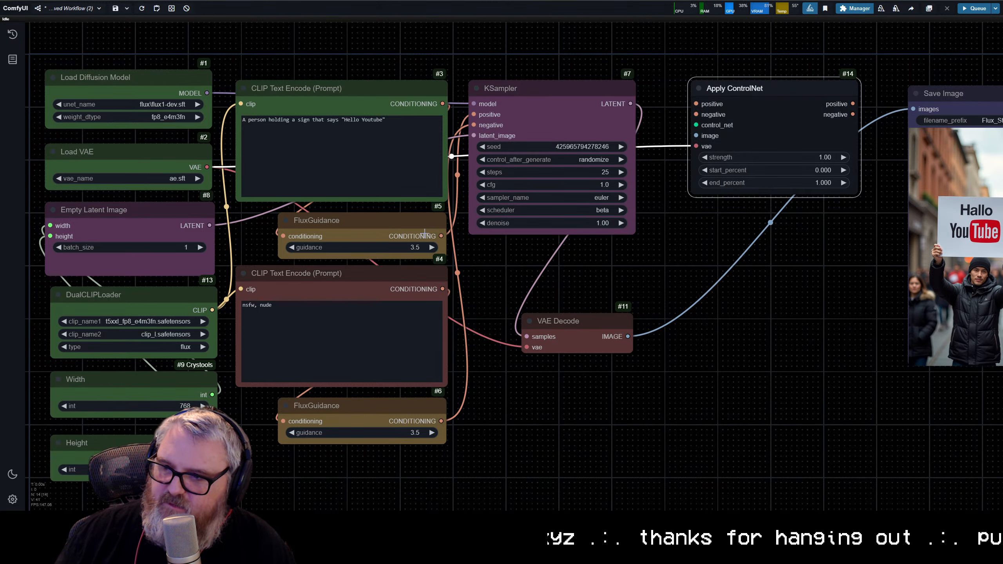
left_click_drag(441, 236, 696, 103)
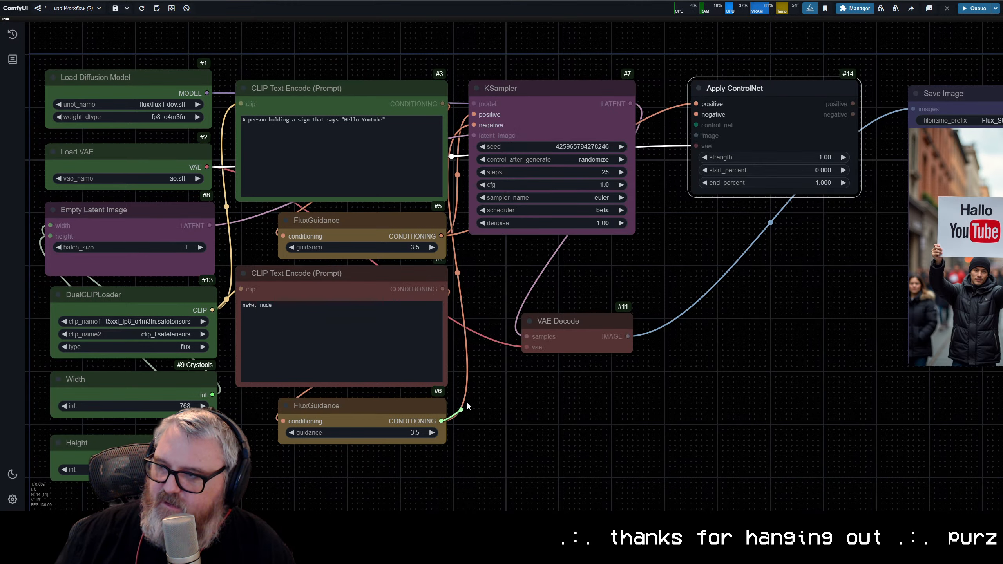
Step: Rearrange the nodes so Apply ControlNet sits after the prompt nodes, with KSampler, VAE Decode and Save Image to its right
left_click_drag(539, 92, 550, 92)
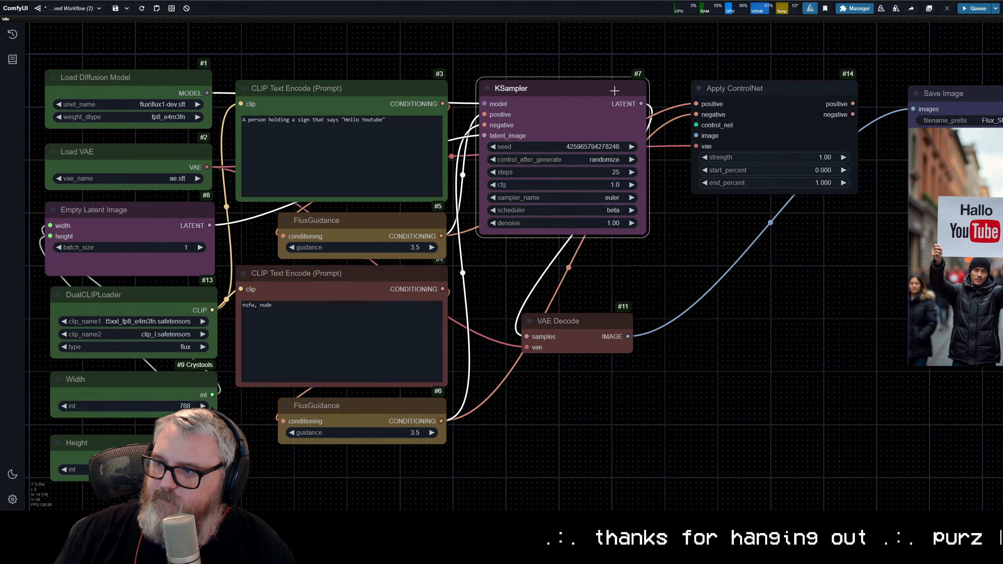
left_click(643, 59)
scroll(657, 51, "down", 7)
left_click_drag(667, 46, 551, 134)
left_click_drag(583, 97, 768, 311)
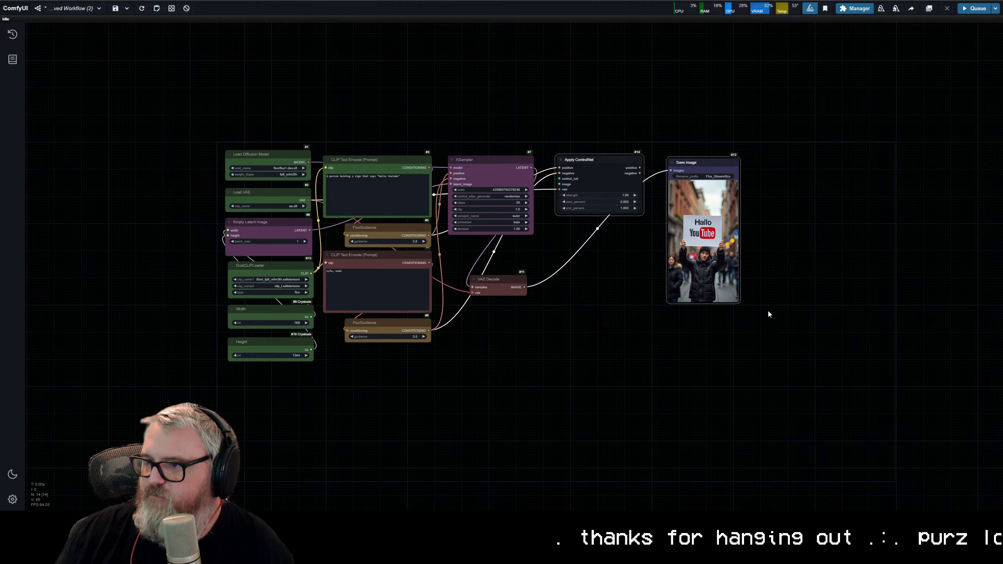
left_click_drag(636, 180, 770, 171)
left_click_drag(475, 112, 566, 369)
left_click_drag(495, 187, 640, 181)
left_click_drag(716, 166, 486, 170)
left_click_drag(812, 130, 719, 158)
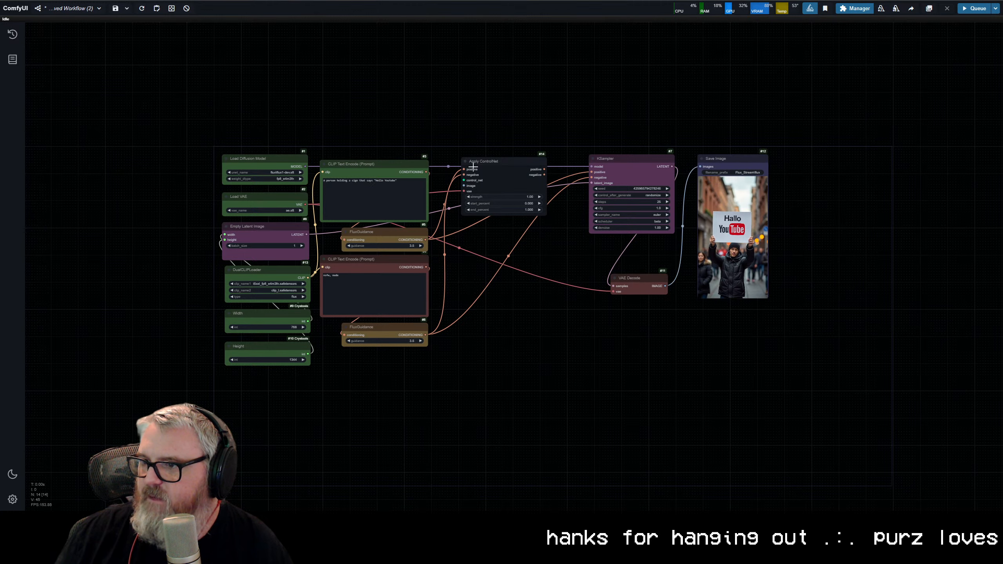
Step: Connect Apply ControlNet's positive and negative outputs to the KSampler's matching inputs and shift the node closer to the prompts
scroll(489, 286, "up", 6)
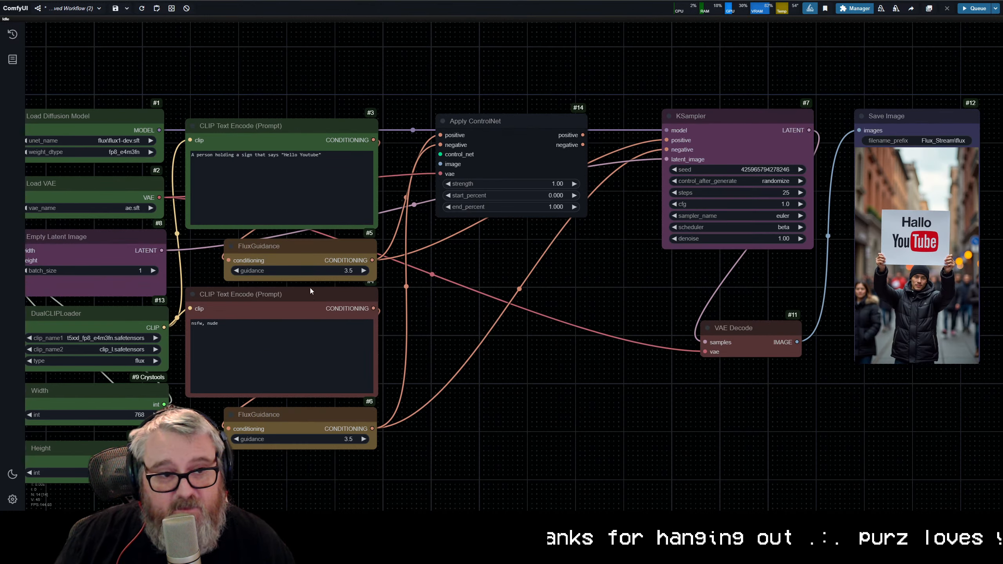
left_click(530, 157)
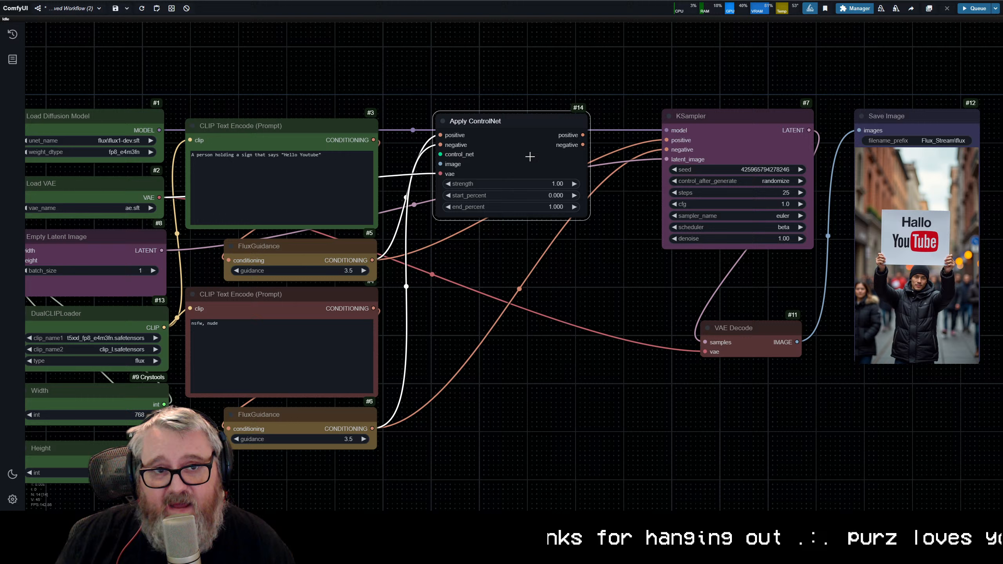
left_click(775, 145)
left_click(339, 130)
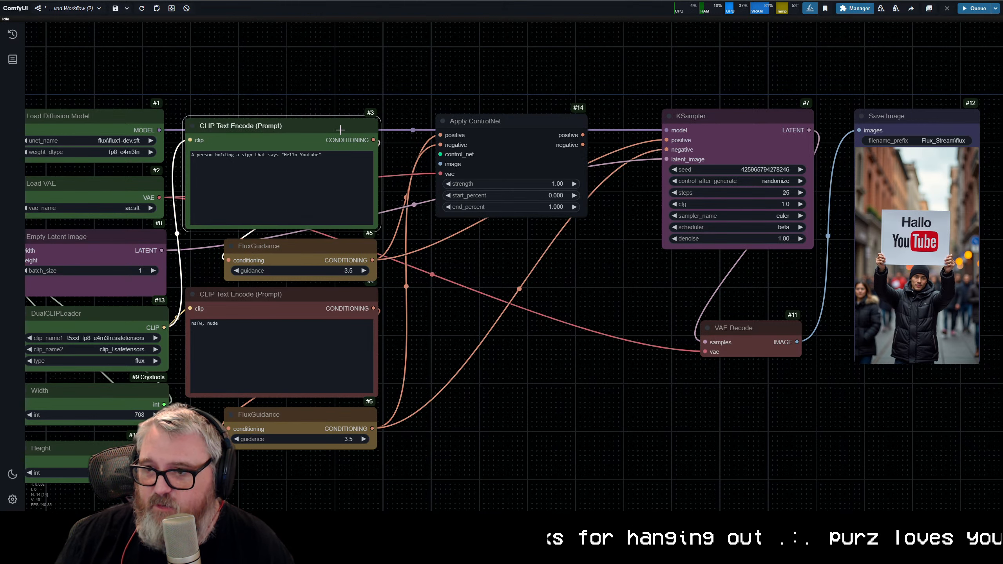
left_click(459, 135)
left_click_drag(583, 134, 666, 149)
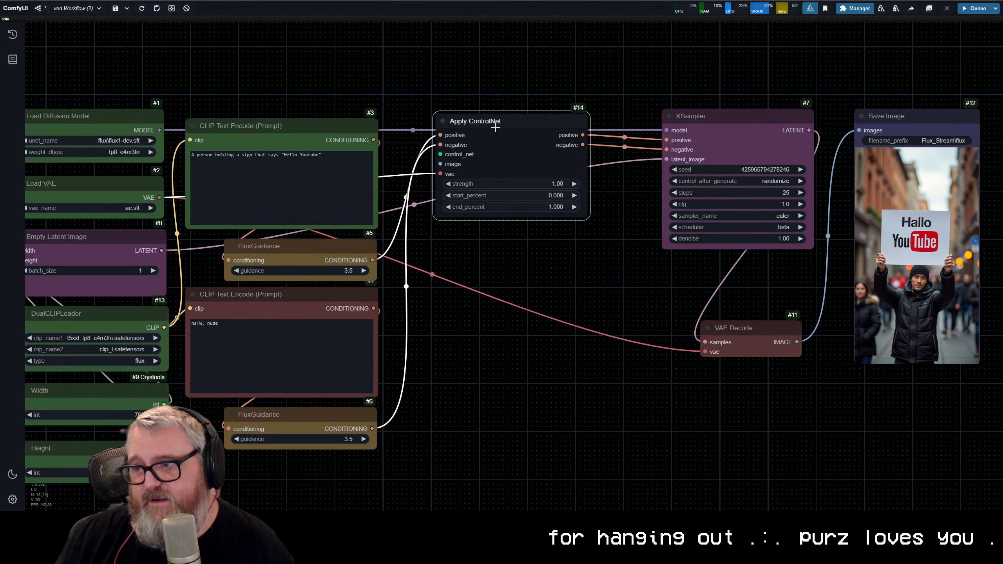
left_click_drag(514, 122, 489, 131)
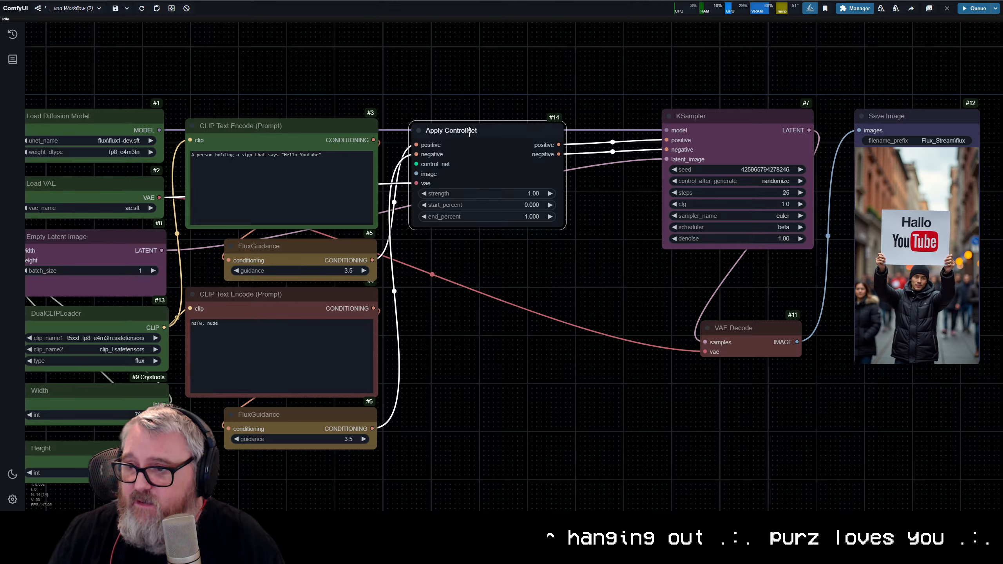
Step: Duplicate the Apply ControlNet node and chain the copy between the original and the KSampler
left_click_drag(508, 132, 192, 169)
left_click_drag(374, 68, 616, 425)
left_click_drag(424, 178, 554, 183)
left_click(434, 214)
left_click(198, 183)
key("ctrl+c")
key("ctrl+v")
left_click_drag(366, 191, 328, 170)
left_click_drag(245, 181, 279, 191)
left_click_drag(418, 180, 489, 191)
left_click_drag(178, 206, 363, 216)
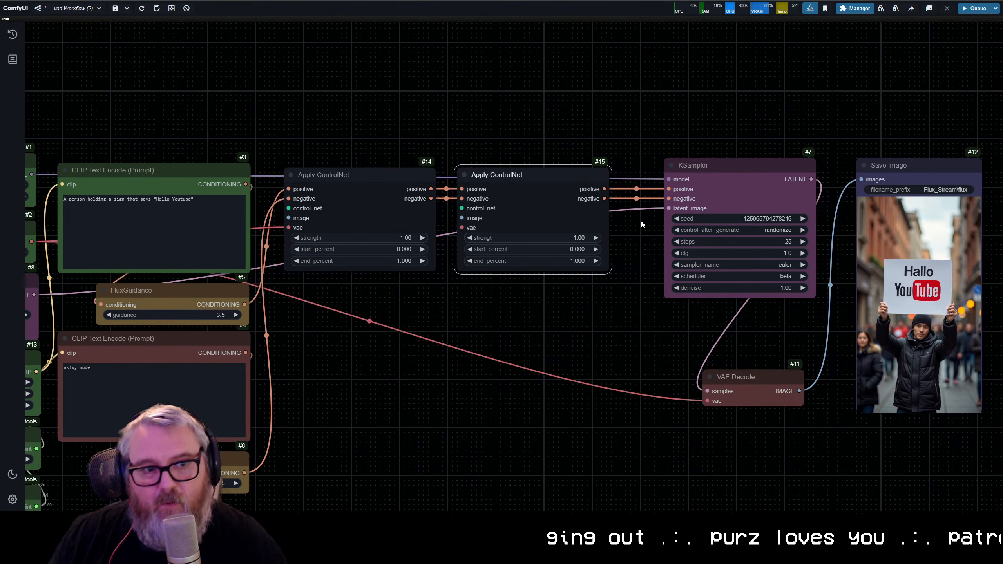
Step: Delete the duplicate Apply ControlNet node and reconnect the original's negative output to the KSampler
key("Delete")
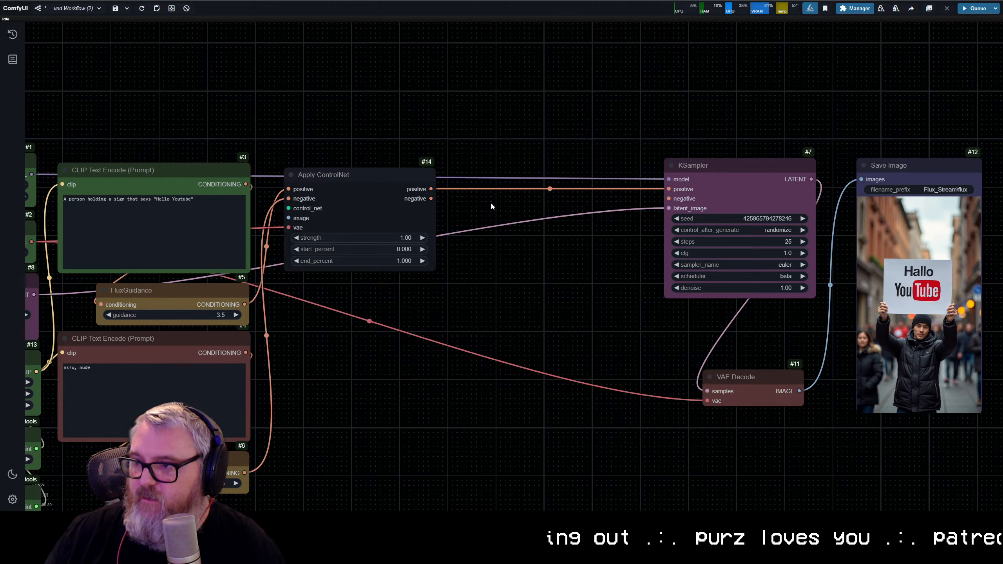
left_click_drag(430, 199, 668, 199)
Step: Move the KSampler, VAE Decode and Save Image nodes left to close the gap after Apply ControlNet
left_click_drag(714, 173, 516, 173)
left_click_drag(765, 373, 577, 315)
left_click_drag(862, 196, 637, 201)
left_click_drag(421, 94, 646, 67)
Step: Add a ControlNetLoaderAdvanced node from Apply ControlNet's control_net input and place it above that node
scroll(606, 195, "up", 7)
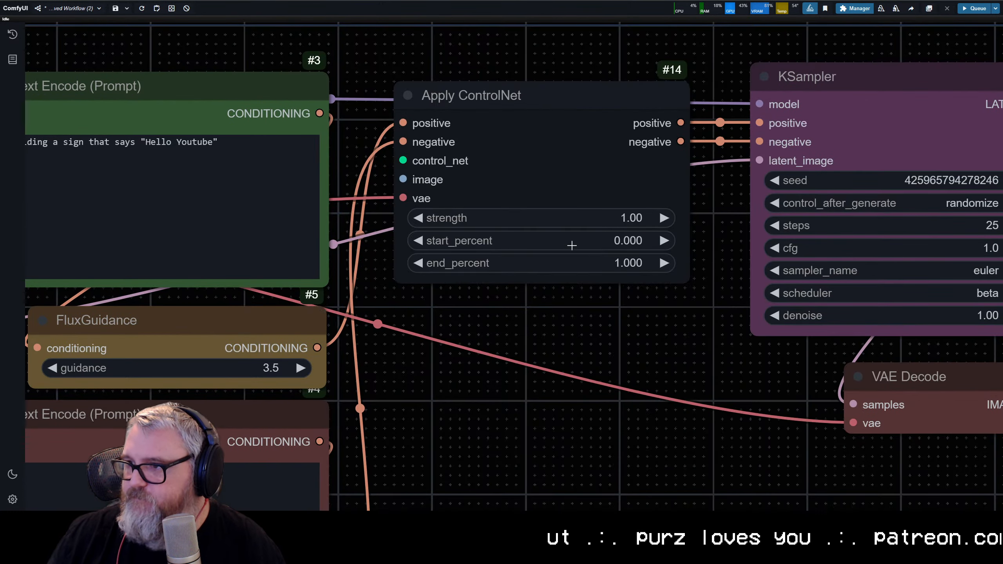
left_click_drag(393, 160, 447, 26)
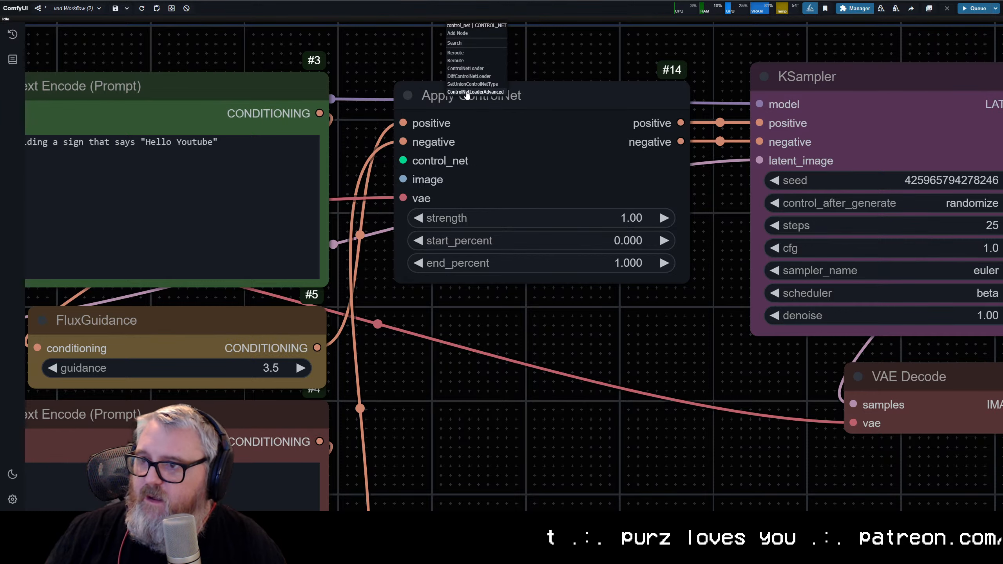
left_click(467, 94)
left_click_drag(386, 54, 342, 270)
left_click_drag(506, 223, 359, 177)
Step: Set the ControlNet loader's control_net_name to flux\Flux.1-dev-Controlnet-Depth.safetensors, then narrow the node and reposition it above Apply ControlNet
left_click(466, 236)
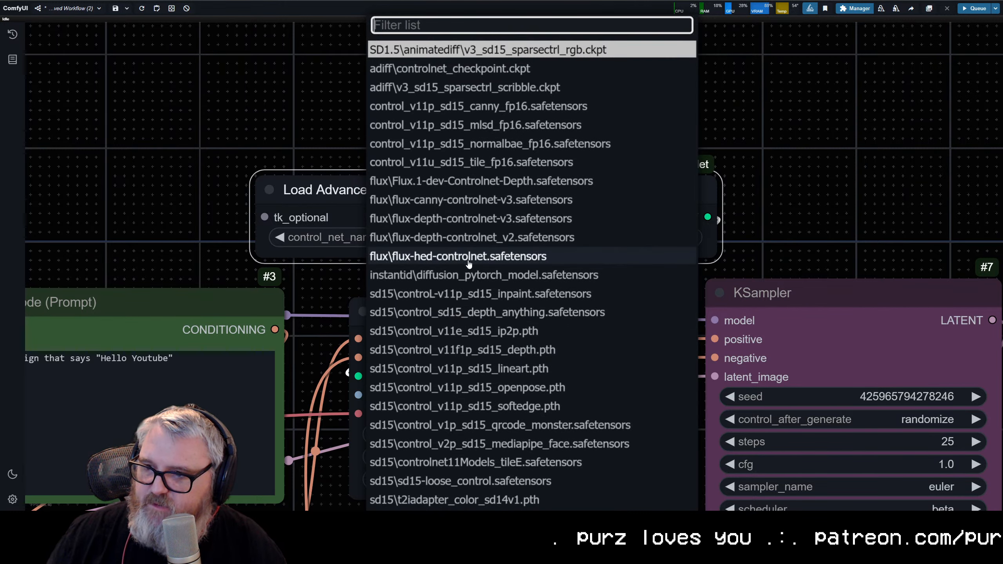
left_click(471, 183)
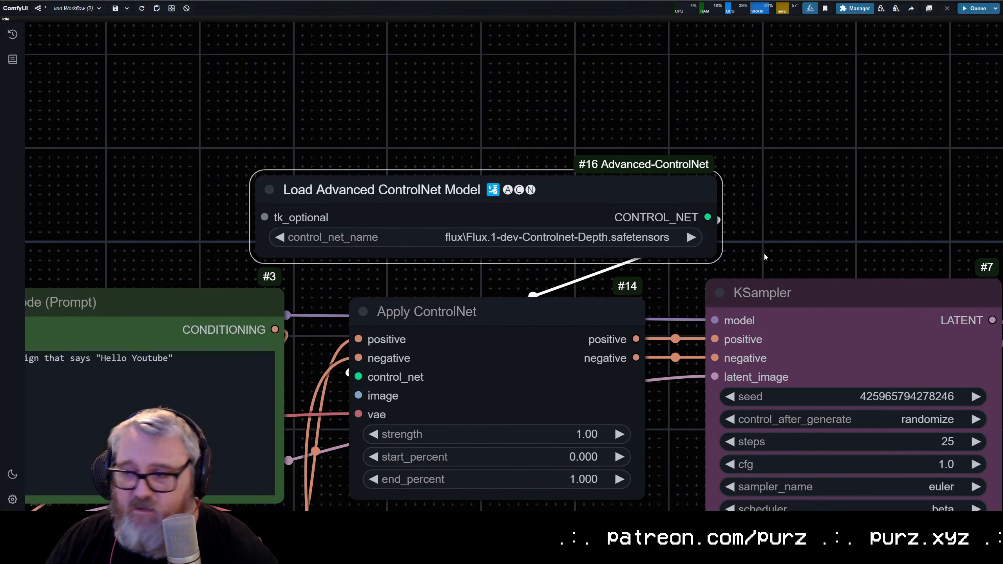
left_click_drag(717, 255, 665, 244)
left_click_drag(484, 184, 521, 175)
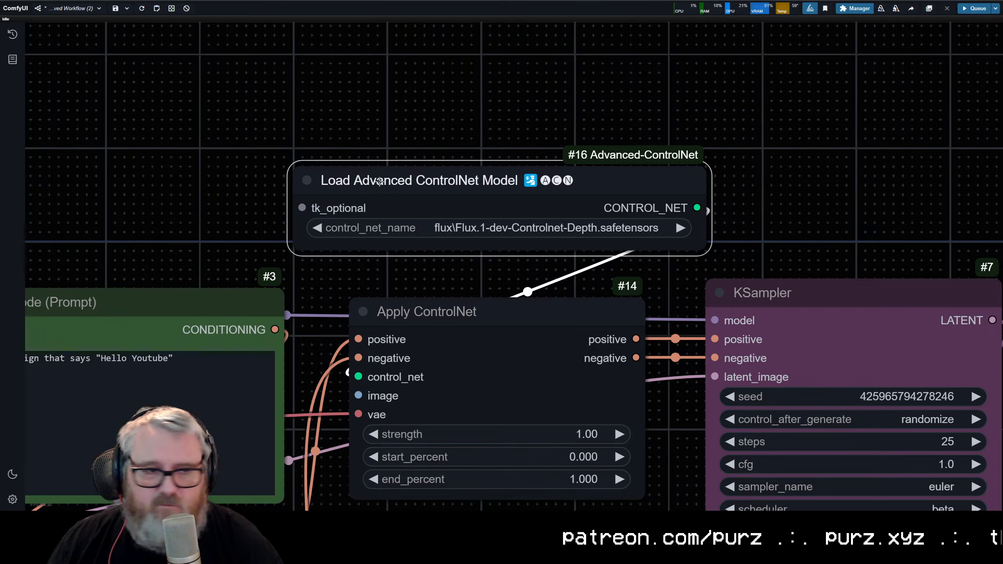
scroll(379, 181, "down", 5)
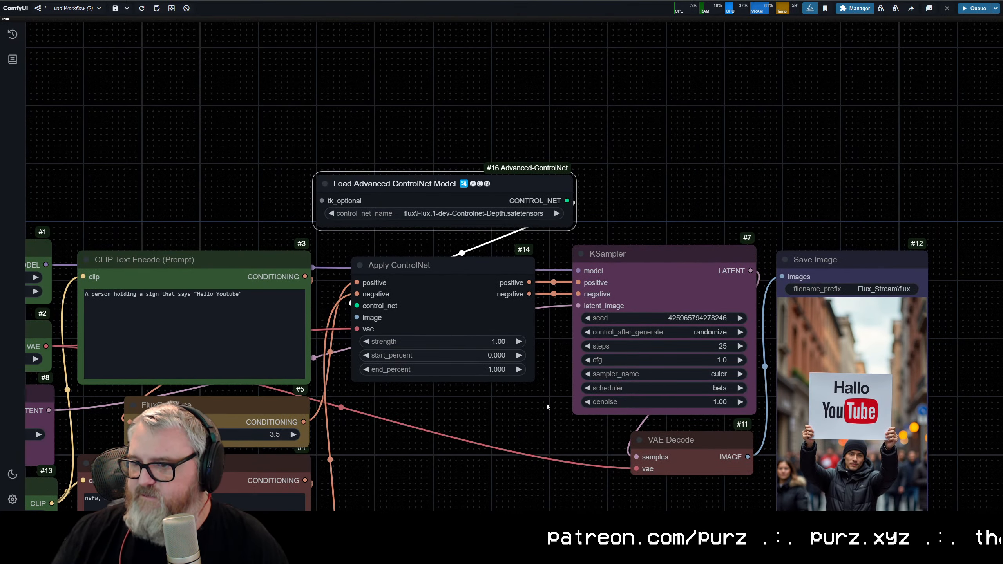
scroll(417, 379, "down", 5)
left_click_drag(442, 480, 460, 267)
scroll(459, 267, "up", 6)
double_click(460, 268)
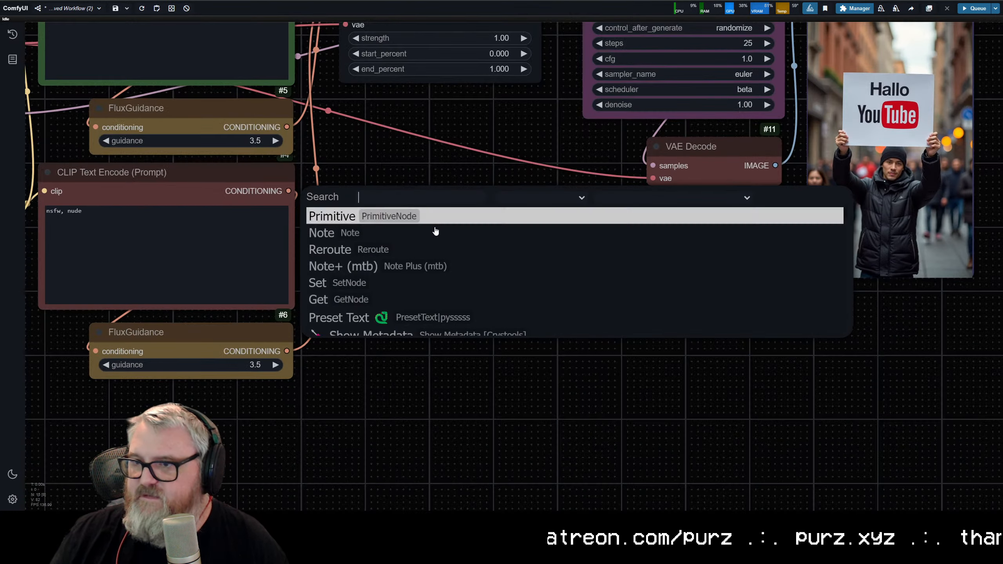
scroll(418, 223, "up", 2)
scroll(367, 174, "down", 4)
left_click_drag(357, 166, 630, 338)
scroll(219, 431, "up", 1)
left_click_drag(216, 429, 251, 404)
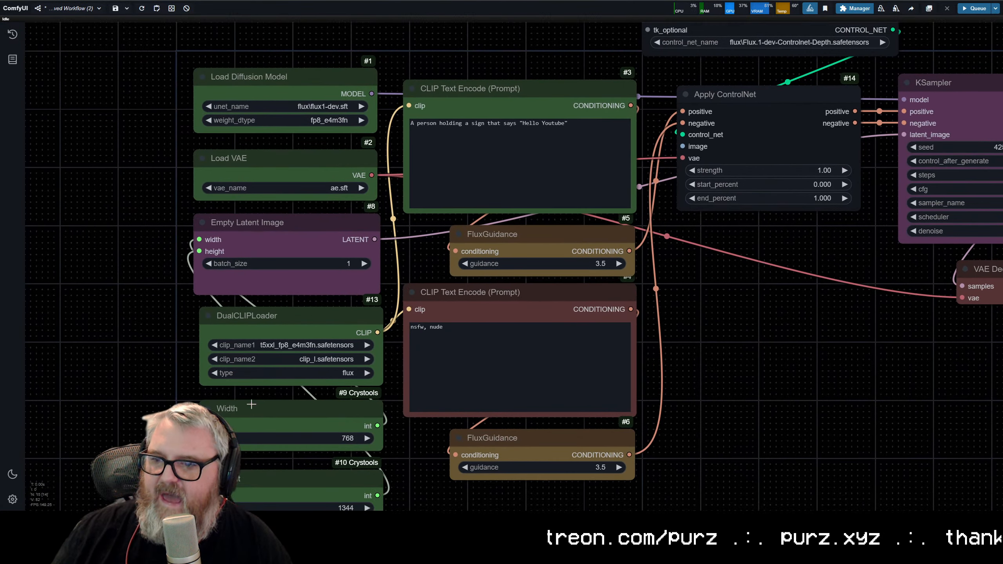
left_click(307, 417)
left_click(290, 486)
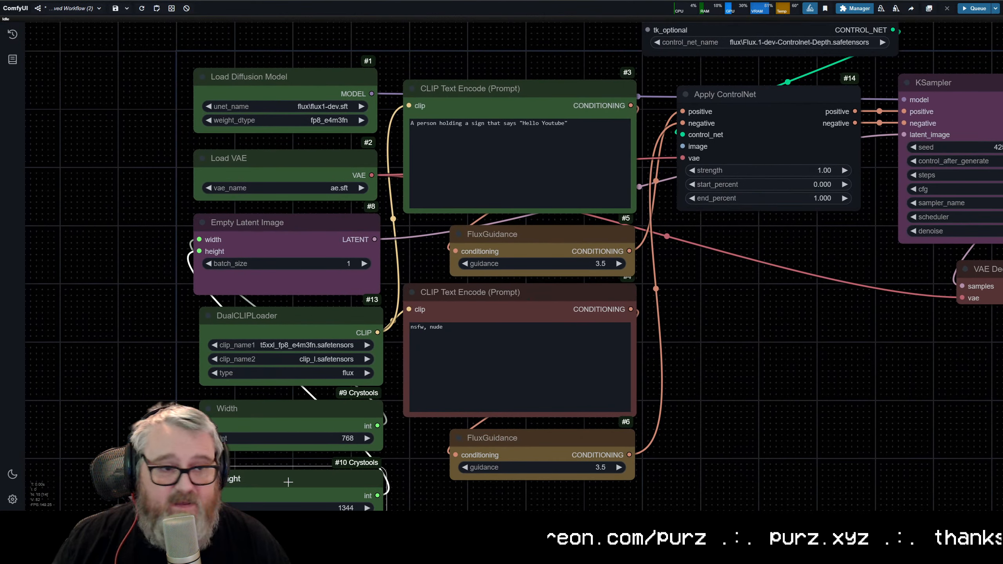
right_click(275, 423)
left_click(154, 394)
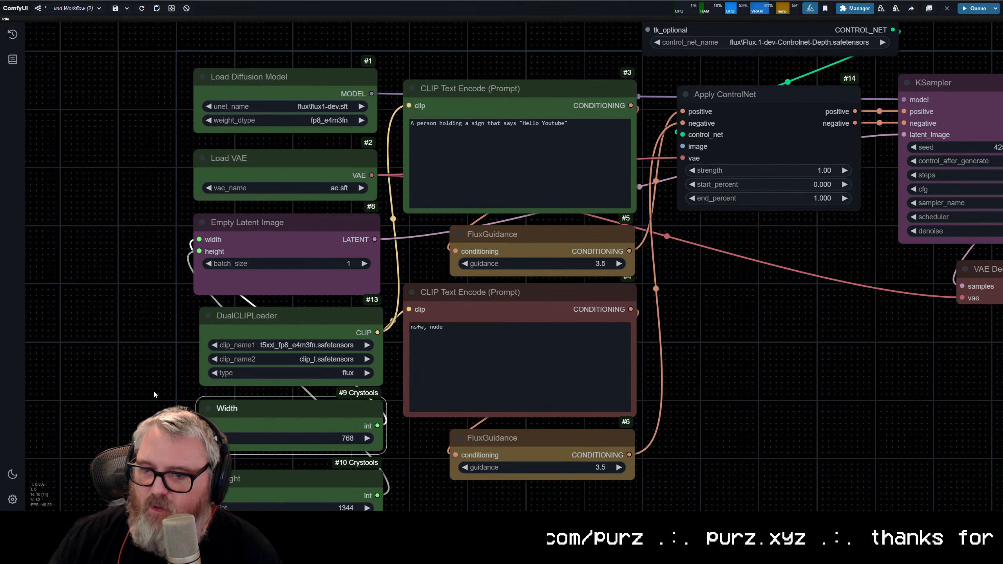
scroll(314, 277, "down", 4)
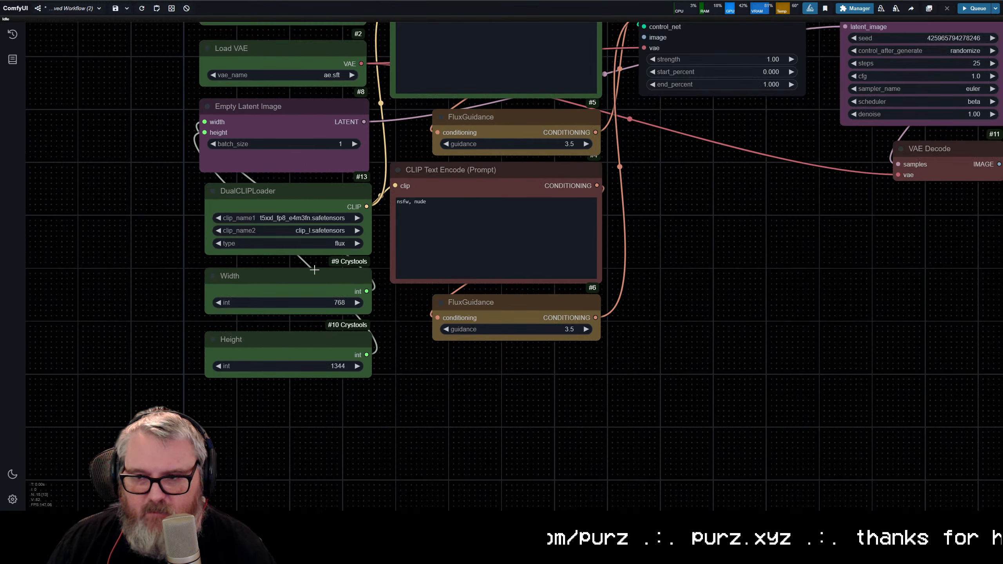
left_click_drag(441, 343, 381, 472)
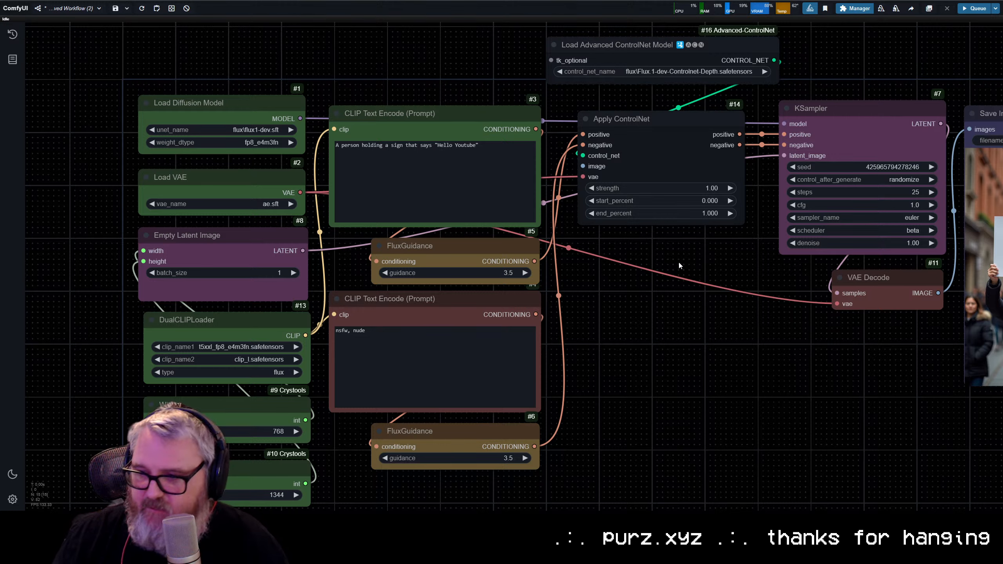
Step: Add a Load Image node and place it below the lower FluxGuidance node
double_click(631, 307)
type("load image")
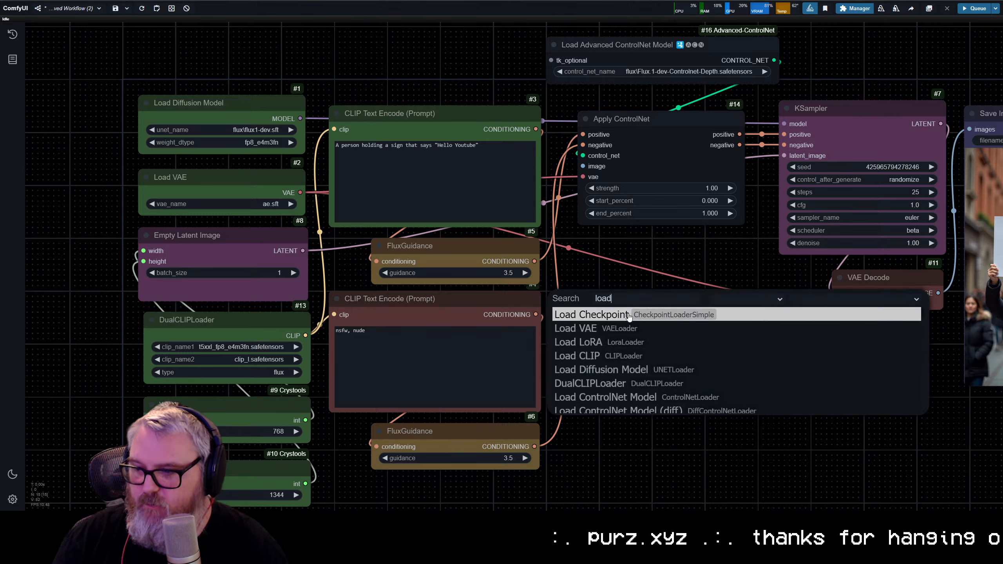
key("Return")
left_click_drag(634, 303, 616, 299)
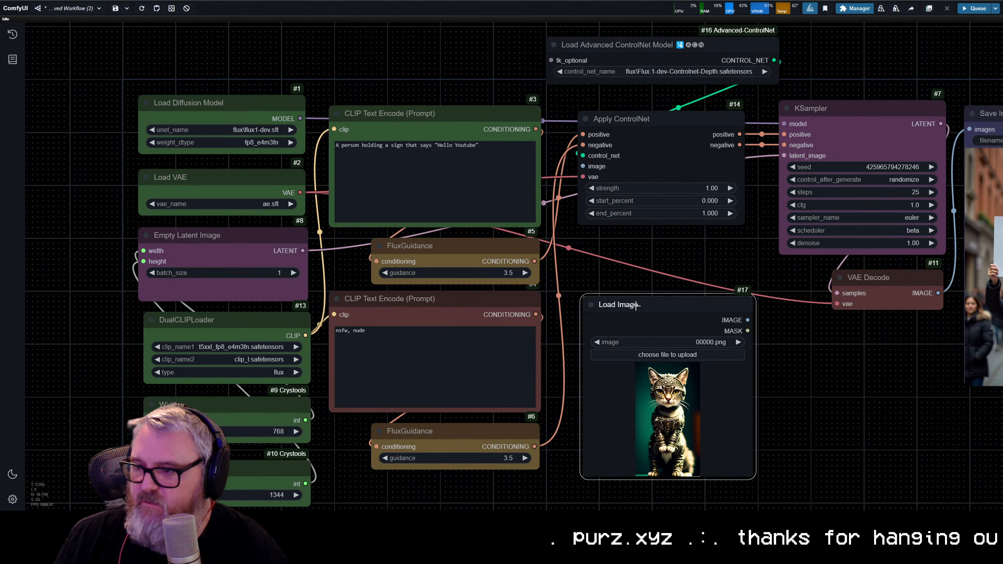
scroll(727, 409, "up", 5)
left_click_drag(705, 396, 620, 247)
scroll(656, 293, "down", 6)
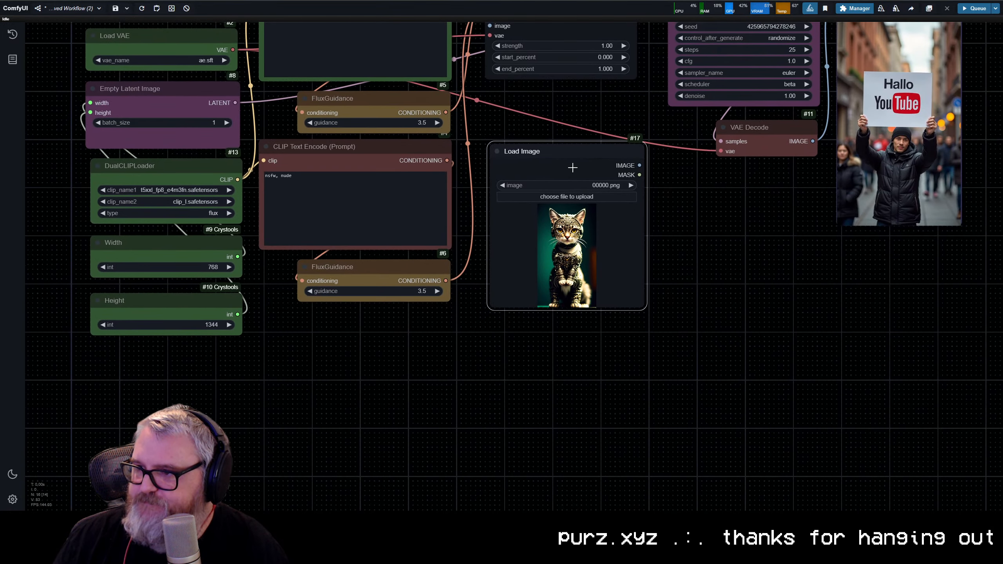
left_click_drag(573, 169, 393, 343)
Step: Add an Upscale Image node beside Load Image and connect Load Image's IMAGE output to its image input
left_click_drag(504, 352, 458, 267)
left_click(489, 279)
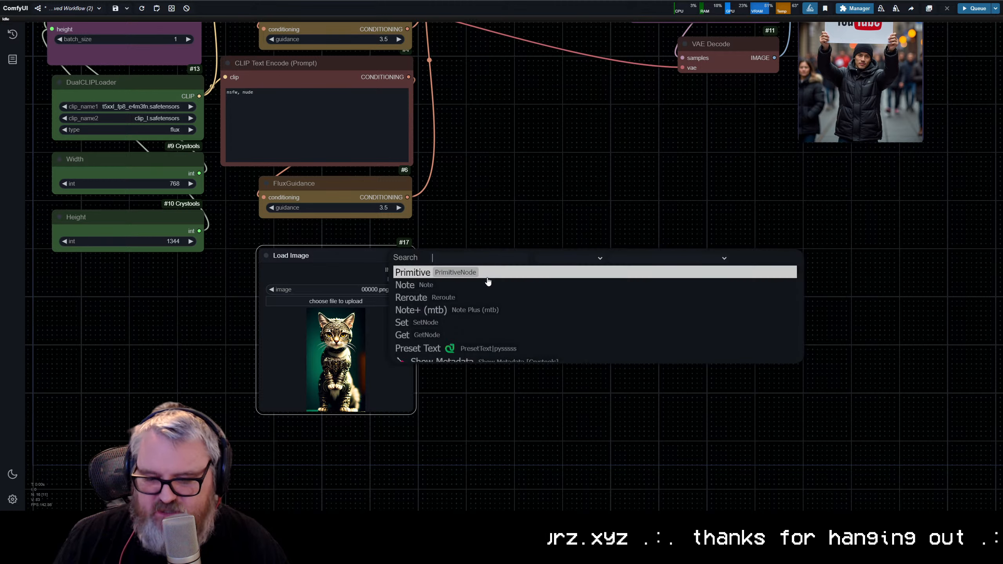
type("imagesca")
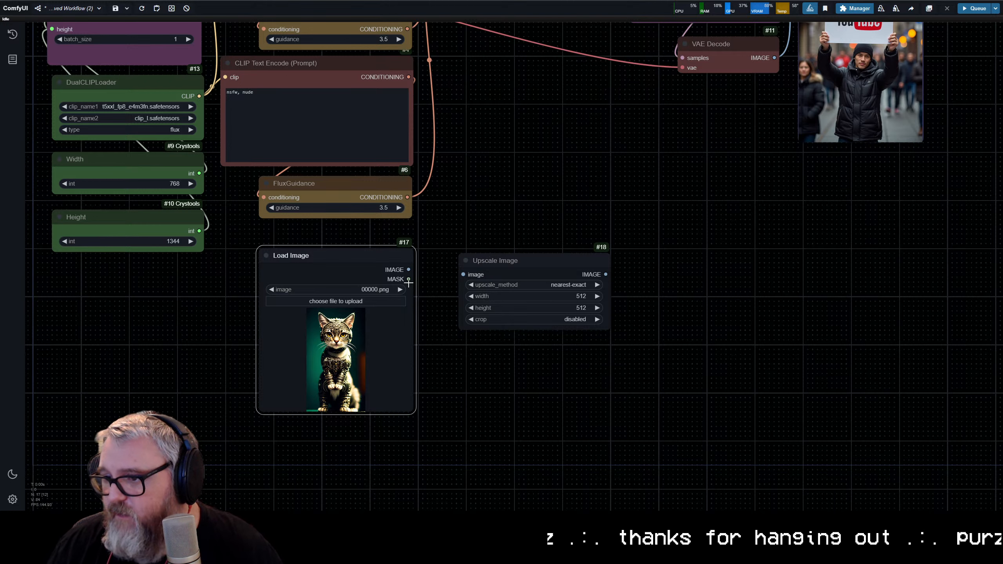
left_click_drag(409, 270, 468, 269)
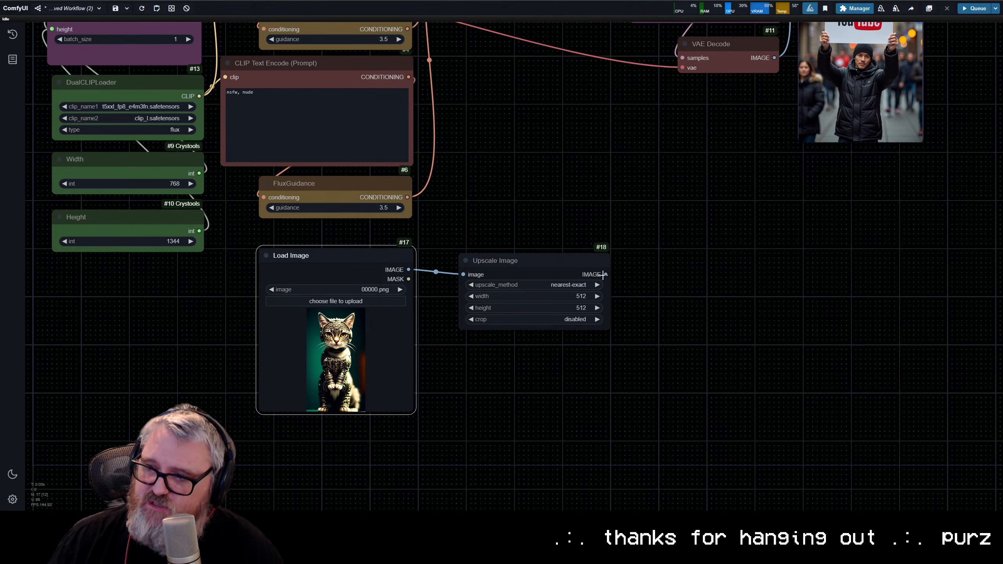
Step: Add a Depth Anything V2 - Relative node above Upscale Image and feed it Upscale Image's IMAGE output
left_click_drag(604, 274, 498, 166)
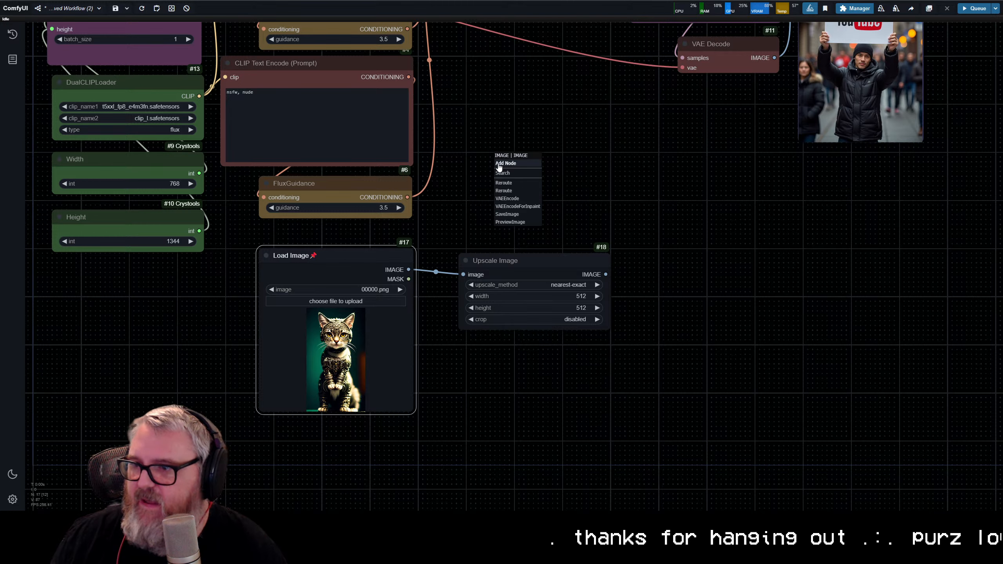
left_click(520, 173)
type("depth a")
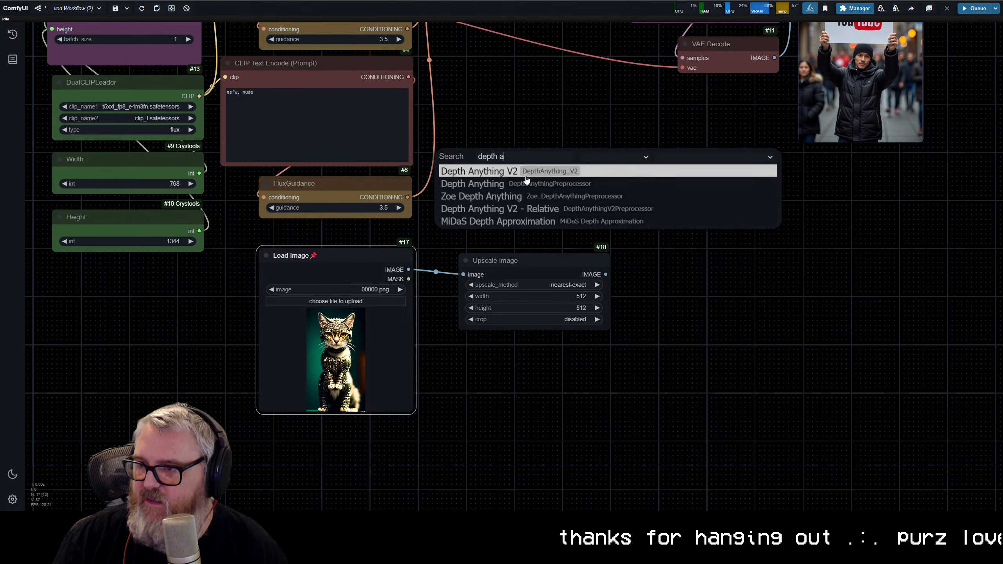
type("nythi")
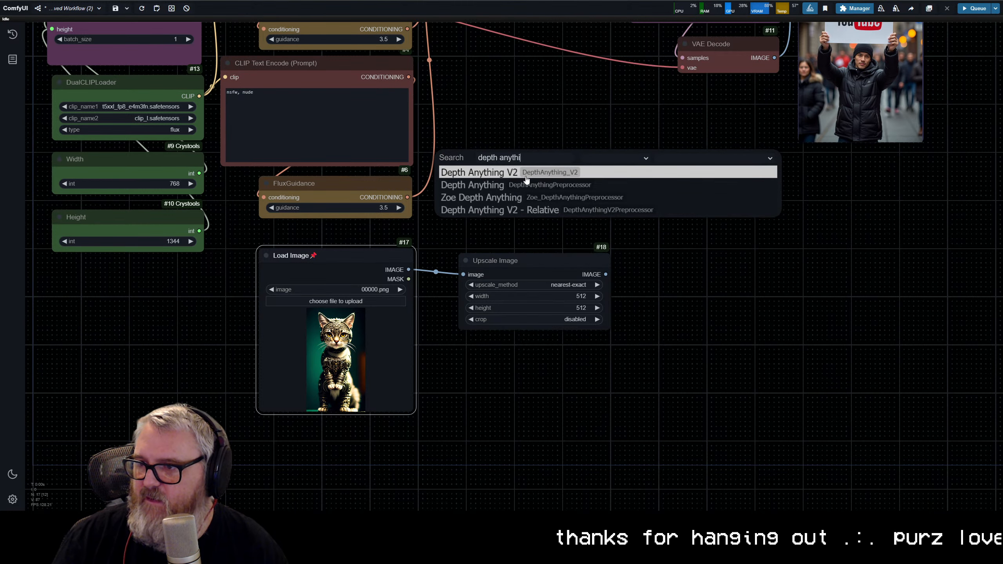
left_click(554, 216)
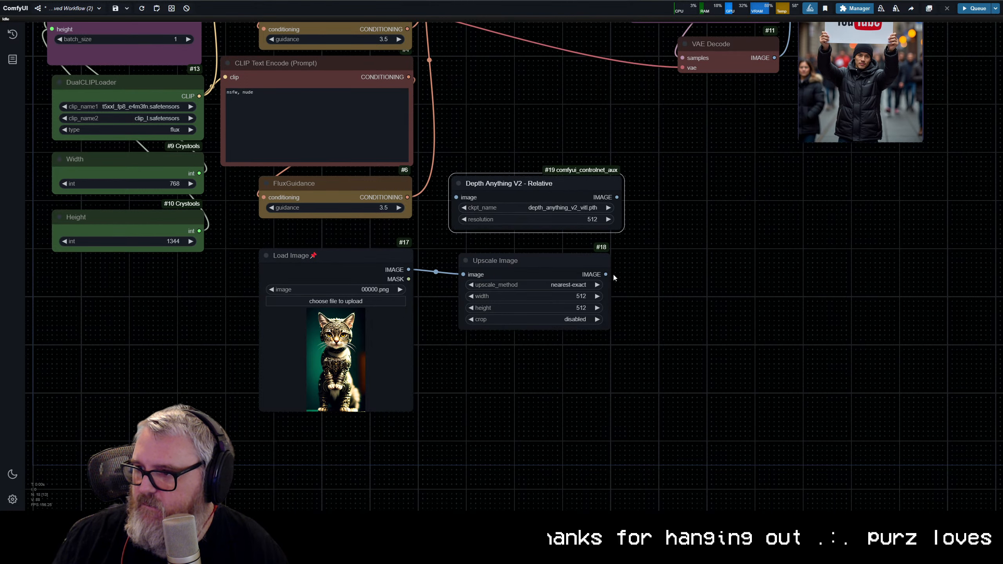
left_click_drag(605, 275, 457, 197)
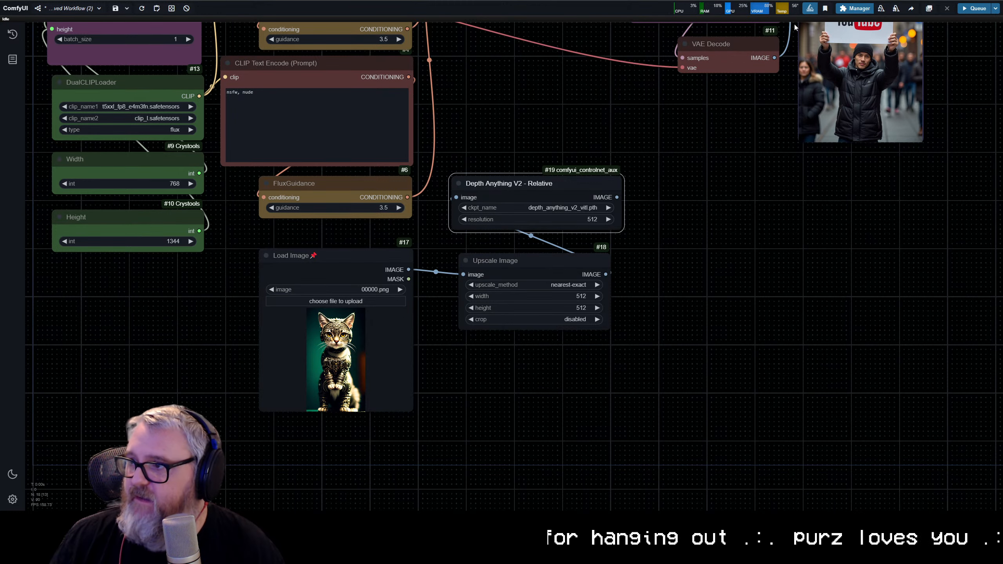
Step: Search the manager's custom nodes for "control", check the ControlNet Auxiliary Preprocessors entry, and return to the workflow
left_click(854, 8)
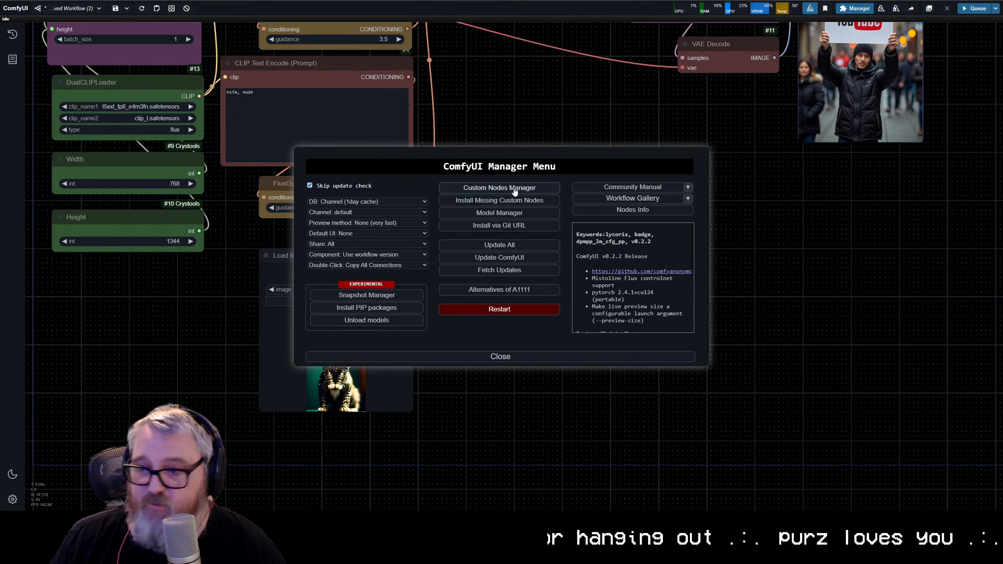
left_click(513, 191)
left_click(224, 71)
type("control")
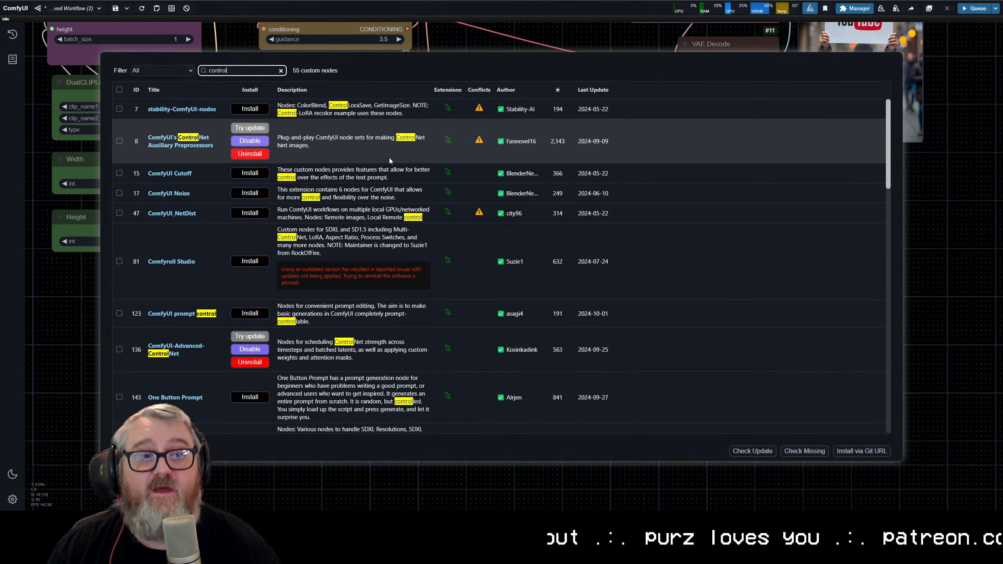
key("Escape")
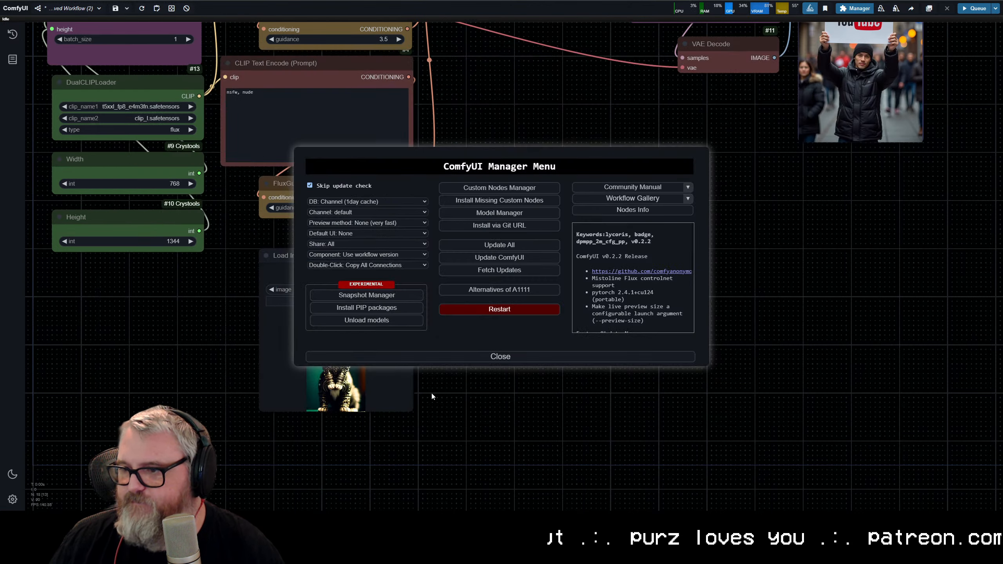
left_click(465, 357)
Step: Narrow the Depth Anything V2 - Relative node and align it directly above Upscale Image
left_click(529, 197)
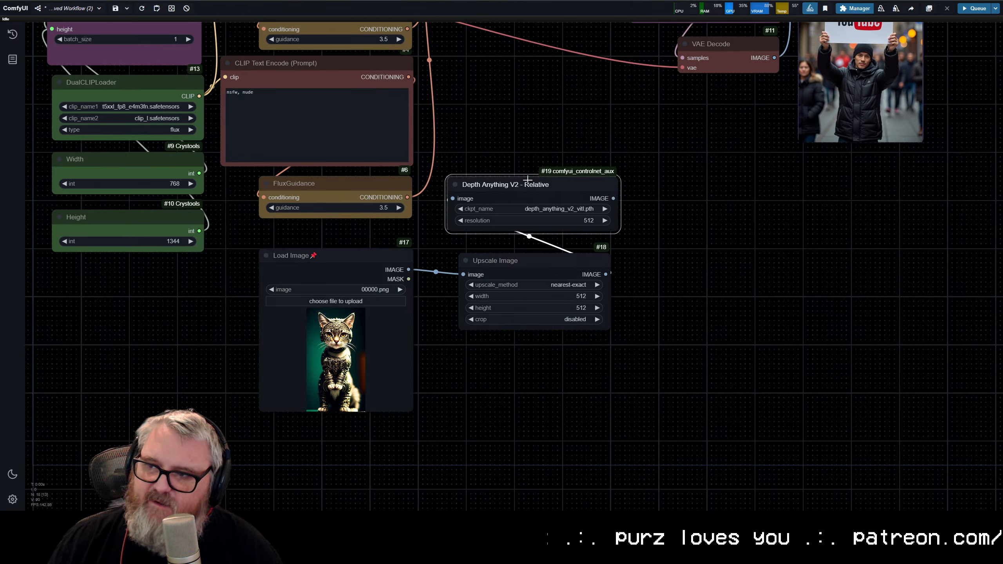
scroll(510, 205, "up", 10)
scroll(489, 101, "down", 1)
left_click_drag(545, 66, 549, 211)
scroll(592, 335, "down", 10)
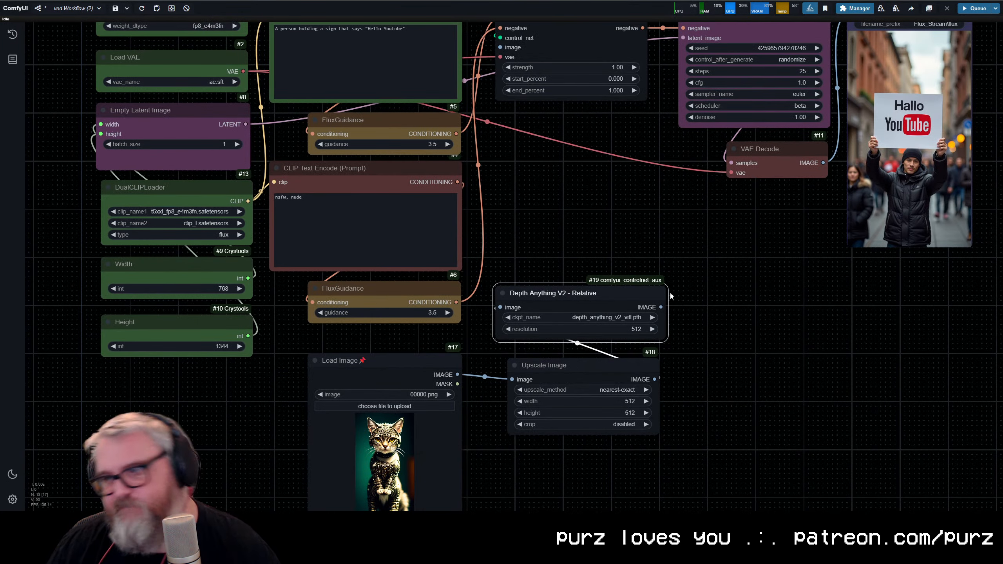
left_click_drag(662, 333, 645, 336)
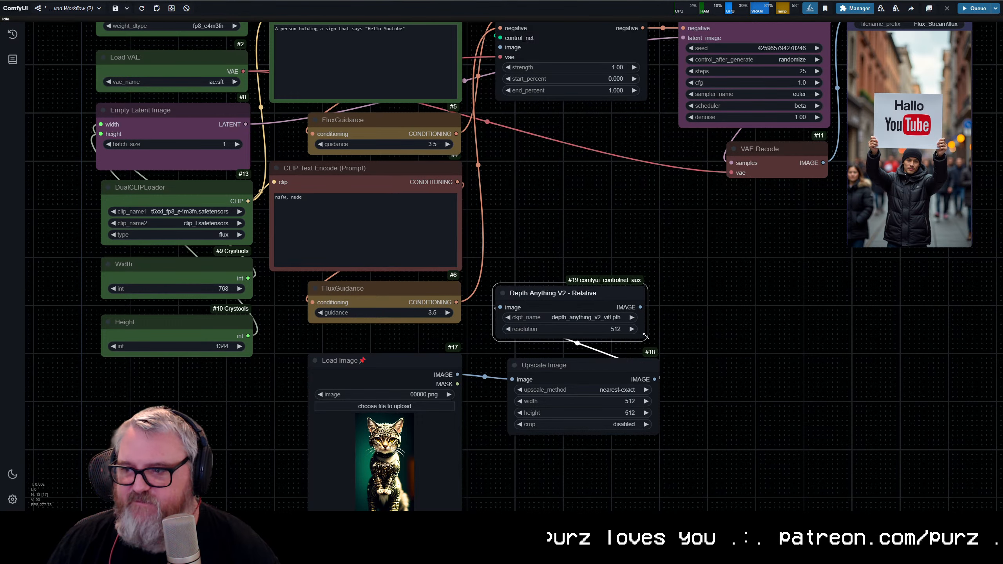
left_click_drag(611, 293, 624, 295)
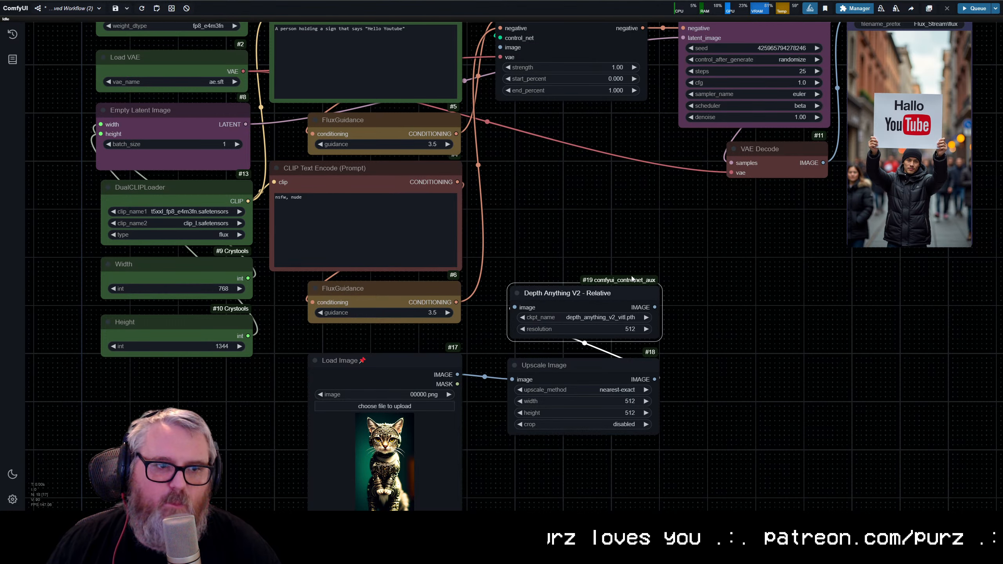
Step: Unpin the Load Image node
left_click(437, 367)
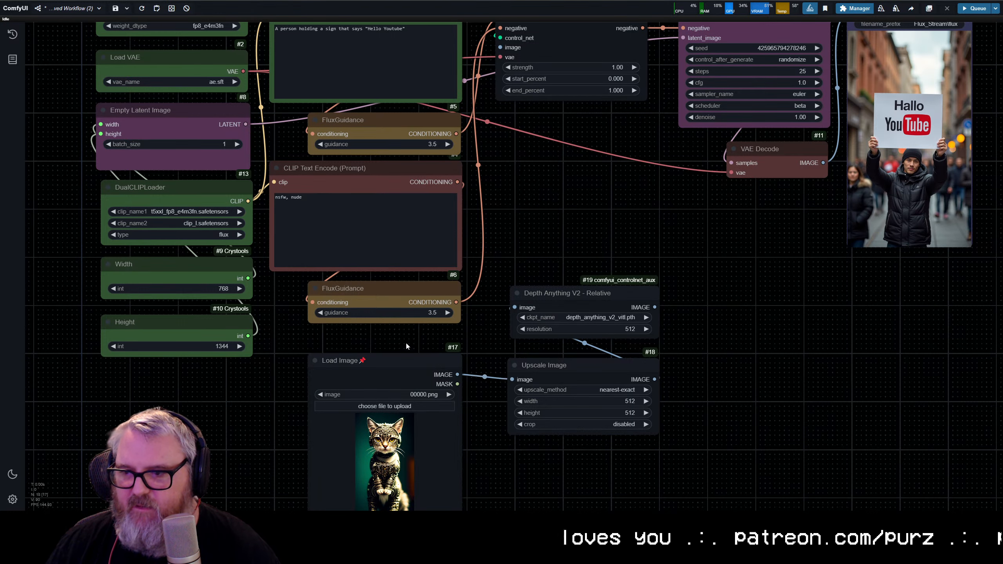
right_click(380, 365)
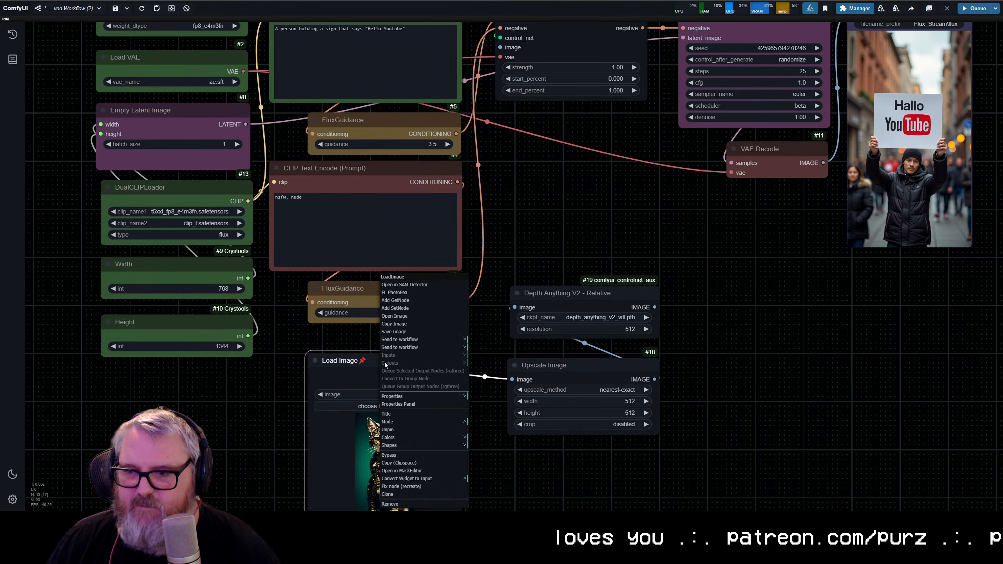
left_click(410, 429)
left_click_drag(394, 364, 395, 362)
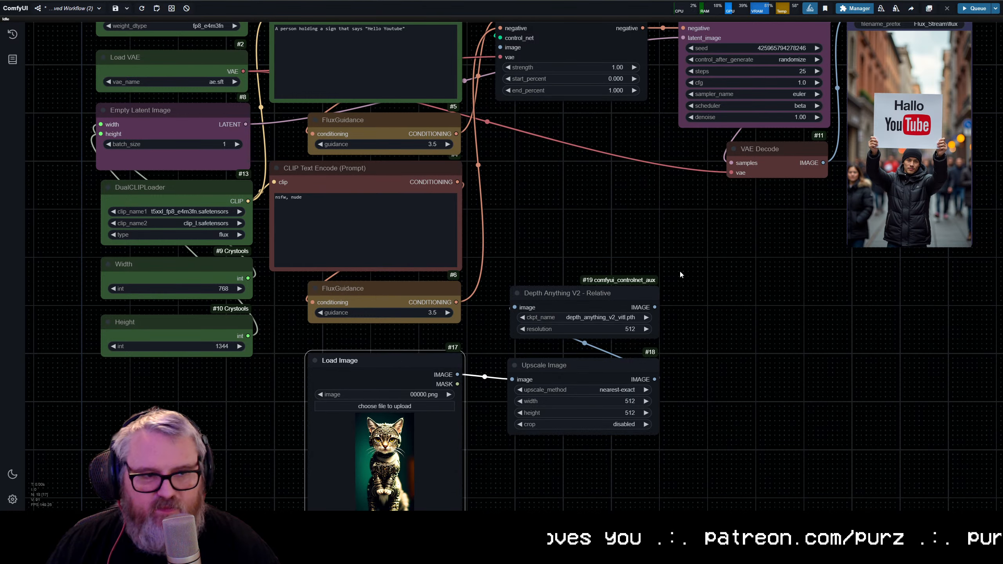
Step: Connect Depth Anything V2's IMAGE output to Apply ControlNet's image input and to a new Preview Image node
left_click(600, 255)
left_click_drag(659, 311, 500, 47)
left_click(723, 373)
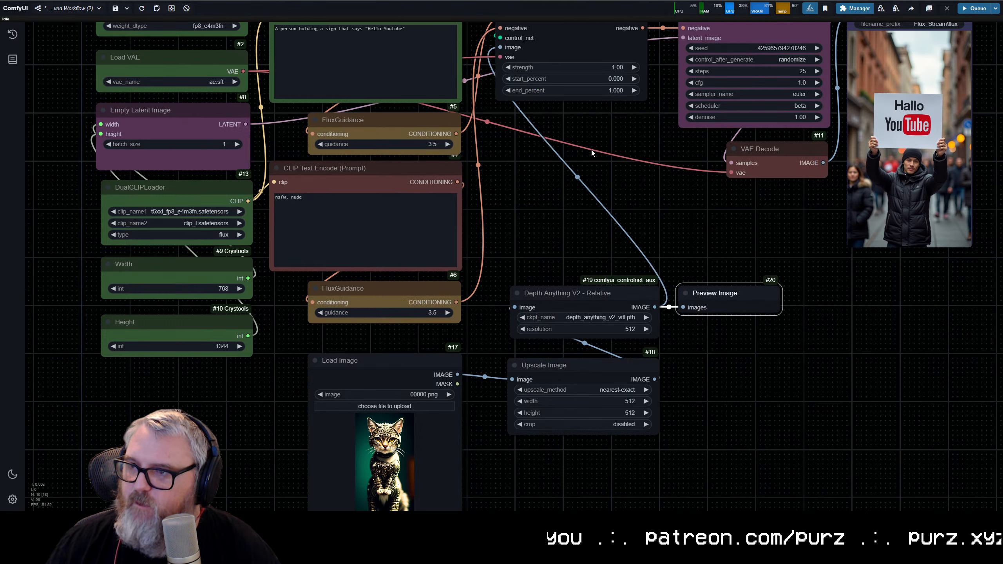
Step: Review the control image chain from Load Image through Upscale Image and Depth Anything V2 to Apply ControlNet and its model loader
scroll(591, 153, "down", 5)
scroll(575, 350, "up", 6)
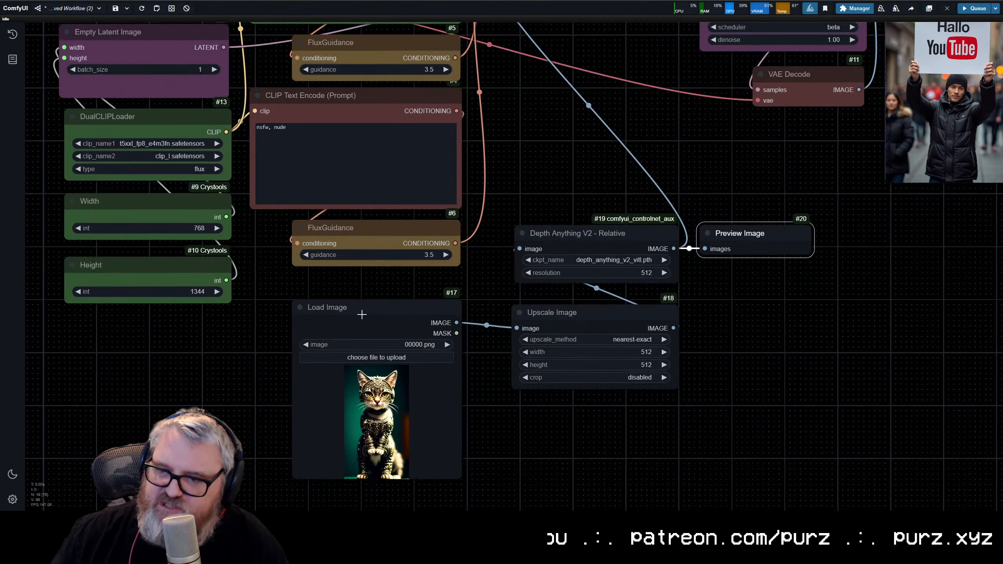
left_click(351, 312)
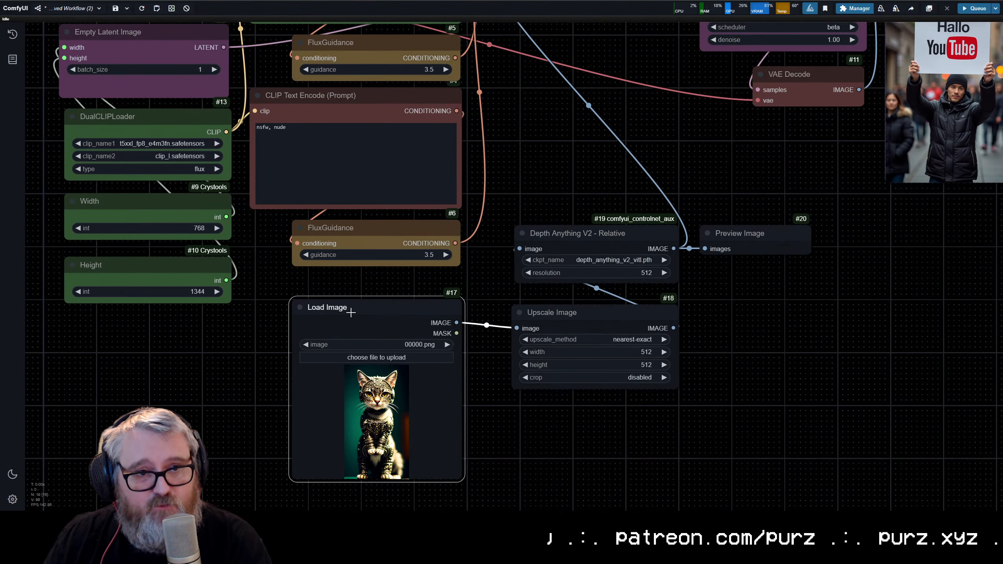
left_click_drag(583, 312, 587, 312)
left_click(586, 239)
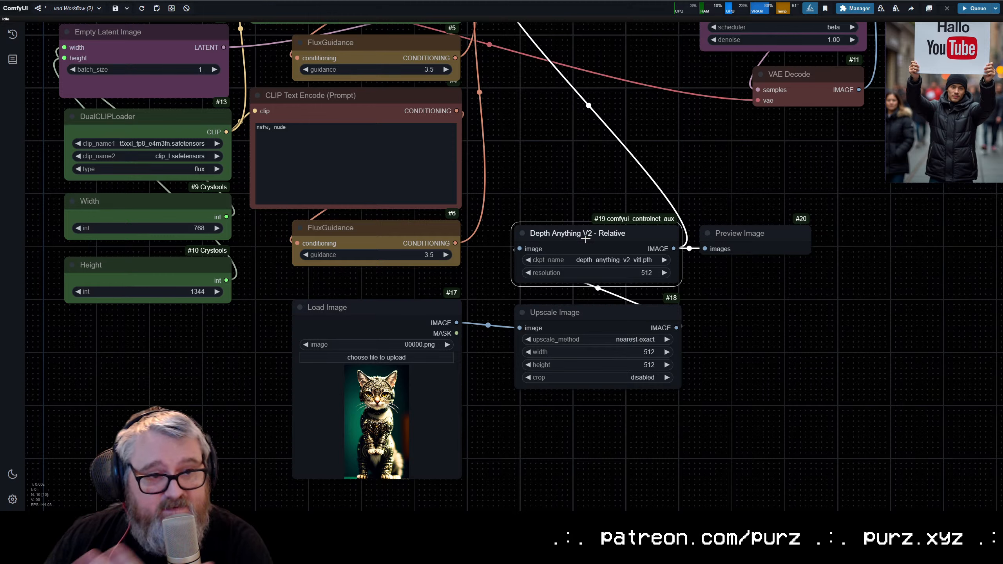
scroll(632, 227, "up", 5)
scroll(597, 133, "down", 2)
left_click_drag(597, 134, 592, 450)
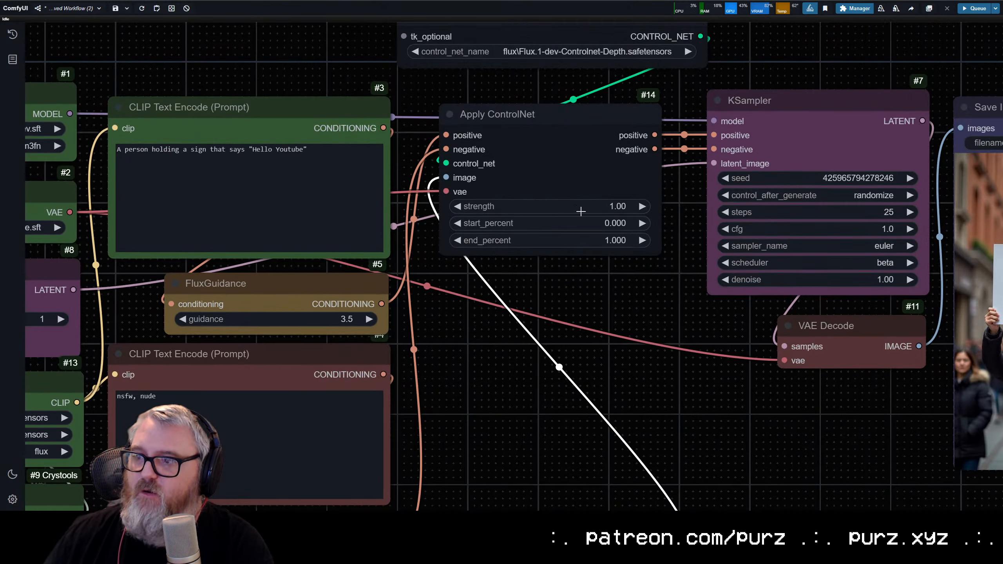
left_click_drag(573, 146, 548, 253)
scroll(540, 118, "up", 10)
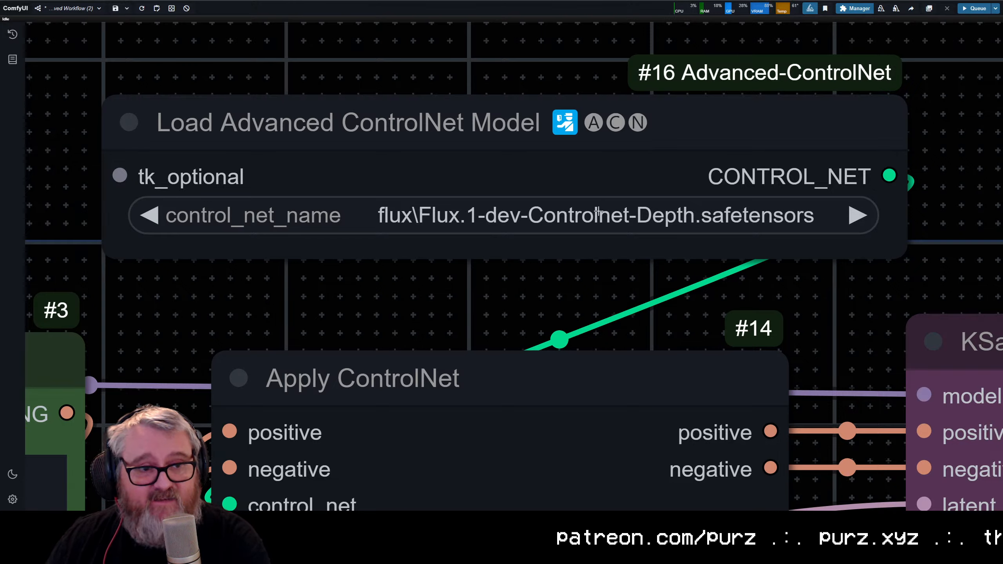
scroll(598, 211, "down", 10)
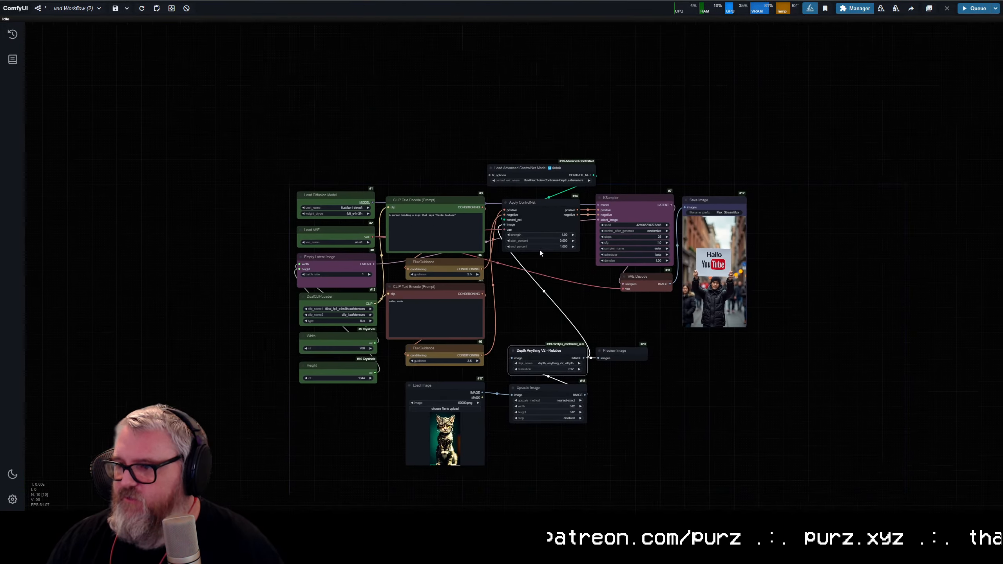
scroll(525, 284, "up", 6)
scroll(474, 368, "down", 3)
Step: Stack the Depth Anything V2, Upscale Image and Preview Image nodes directly below Apply ControlNet
left_click(402, 391)
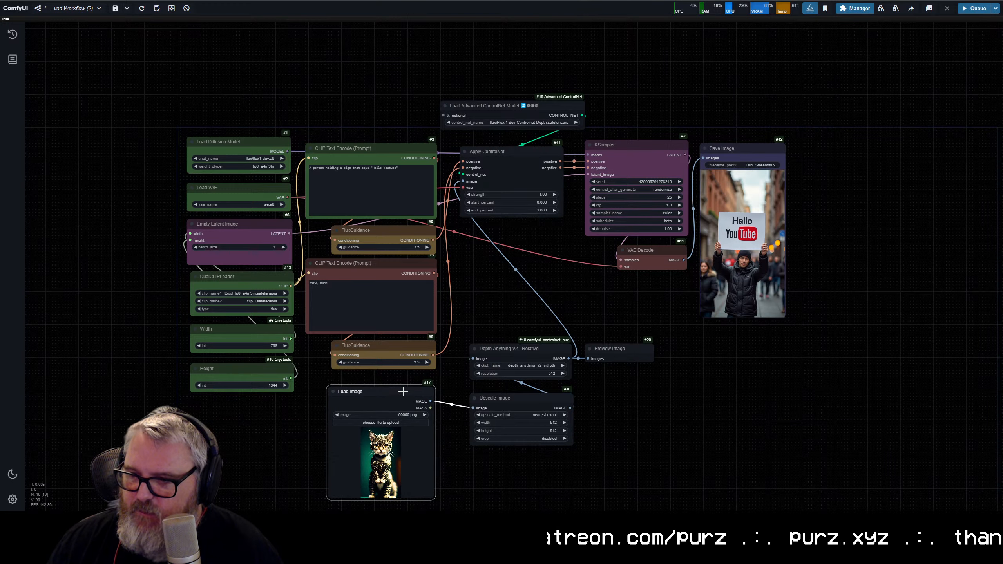
left_click(544, 477)
left_click_drag(544, 477, 528, 238)
left_click_drag(616, 349, 494, 339)
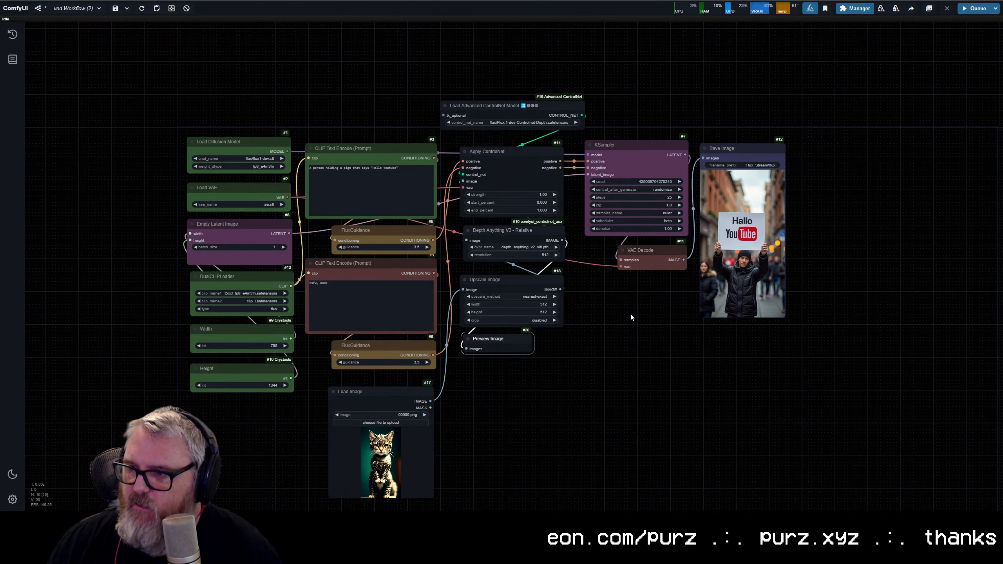
scroll(545, 191, "up", 10)
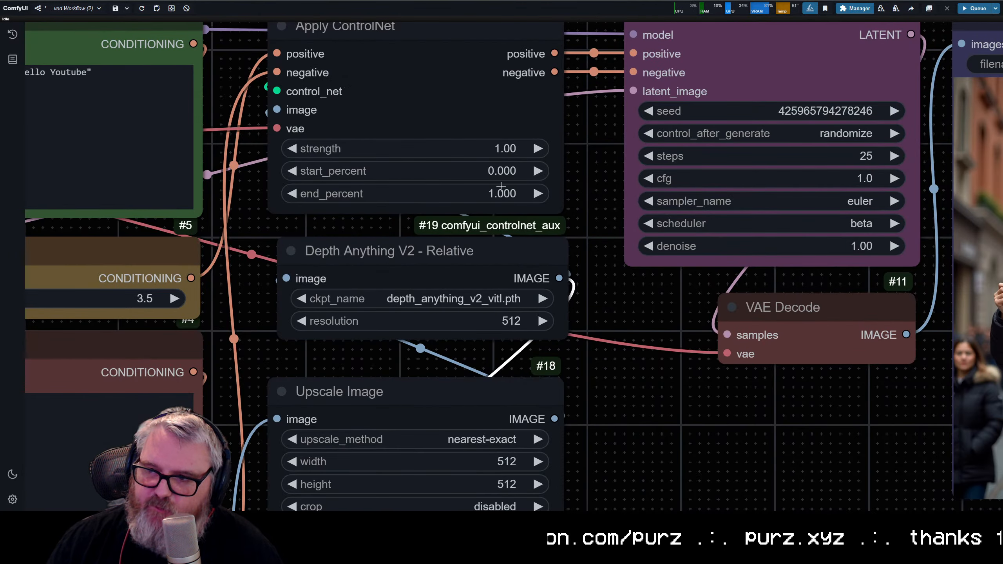
Step: Run the workflow with the depth ControlNet chain connected
scroll(544, 223, "down", 10)
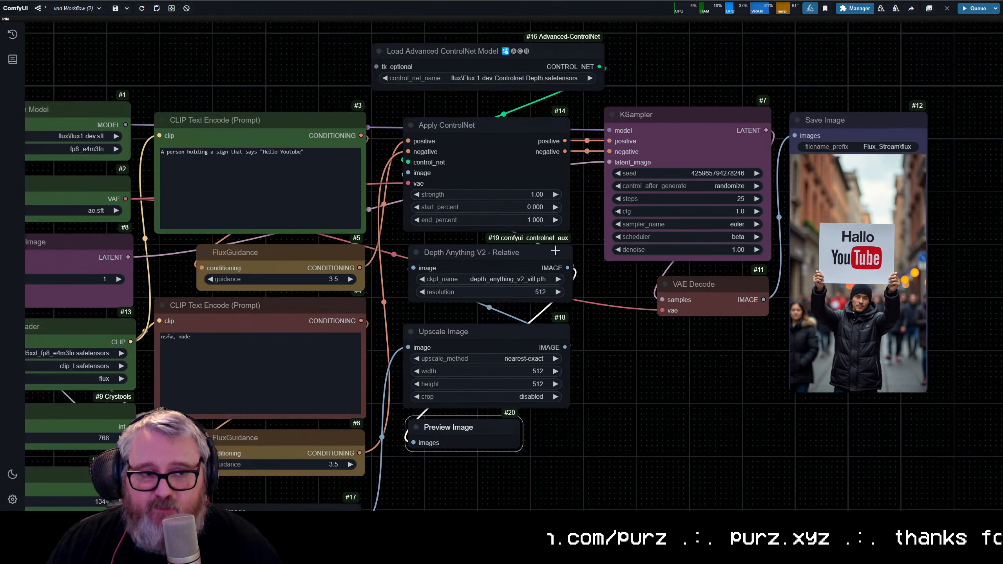
left_click_drag(660, 418, 729, 337)
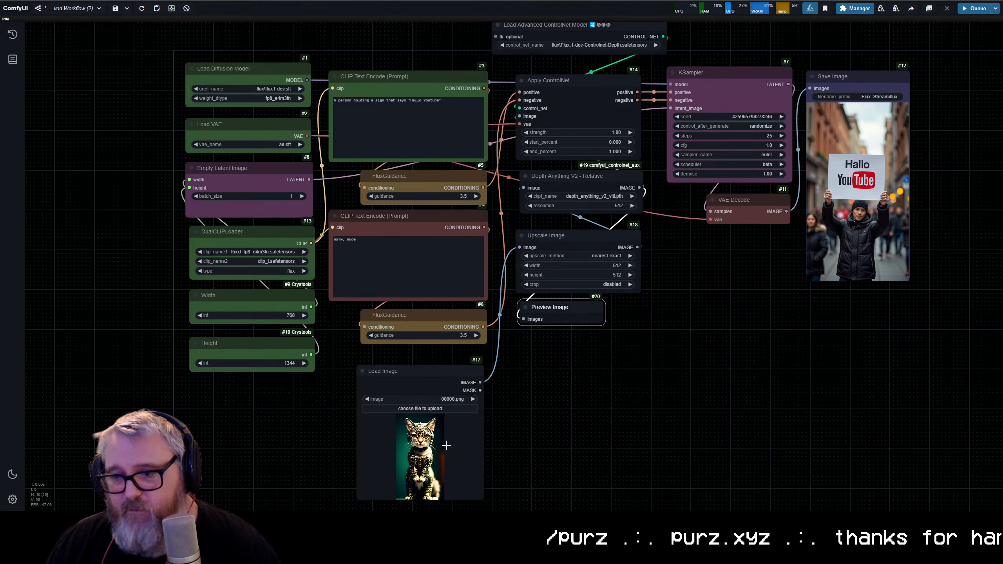
scroll(627, 307, "up", 3)
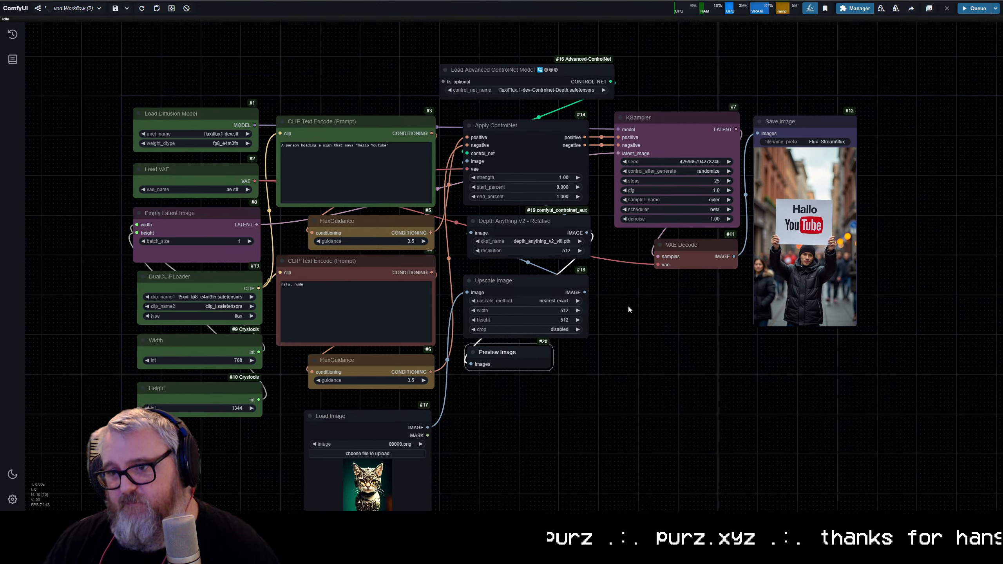
left_click_drag(627, 306, 854, 348)
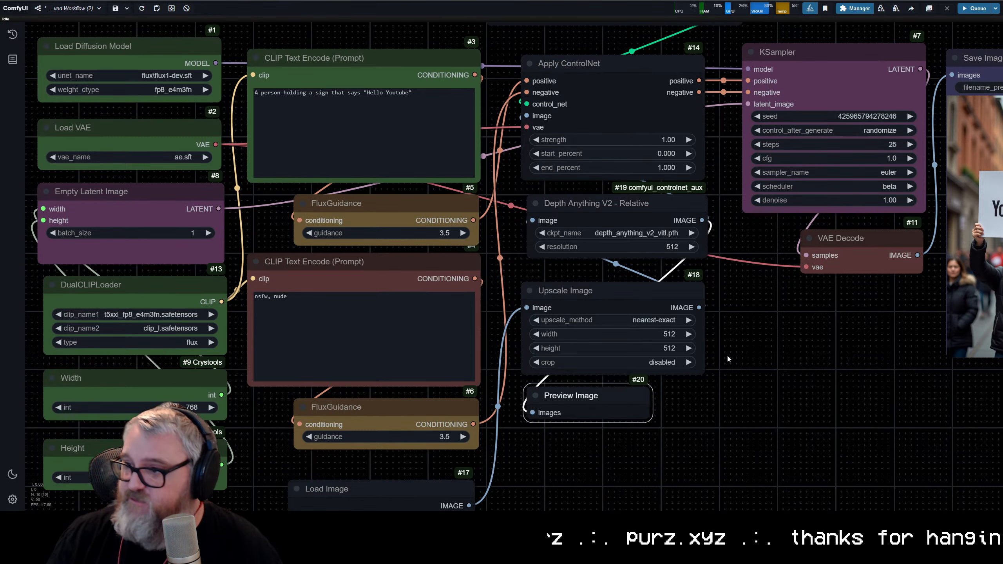
key("ctrl+Return")
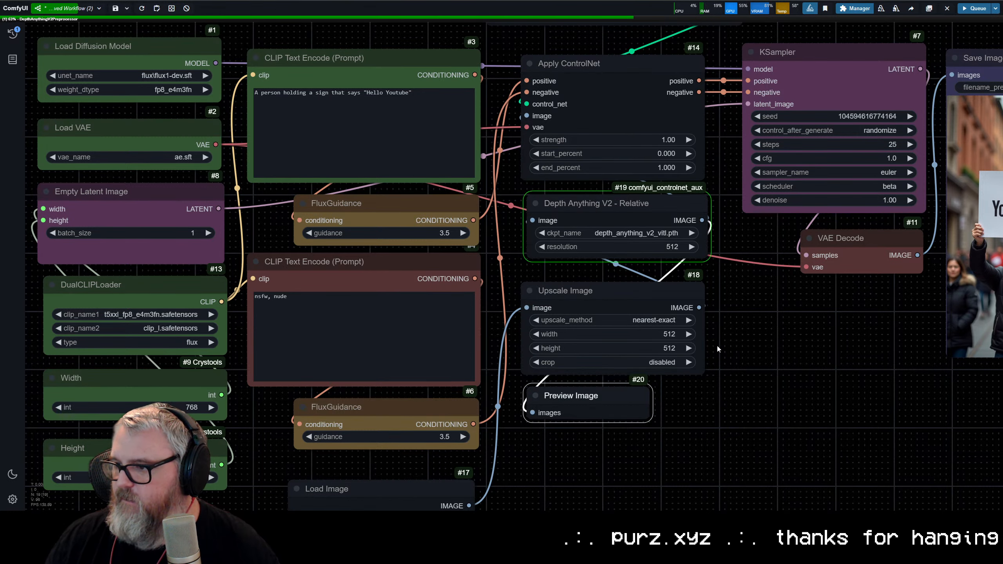
Step: Color Apply ControlNet, Depth Anything V2 and Upscale Image the same yellow as FluxGuidance, and color Preview Image blue
right_click(618, 190)
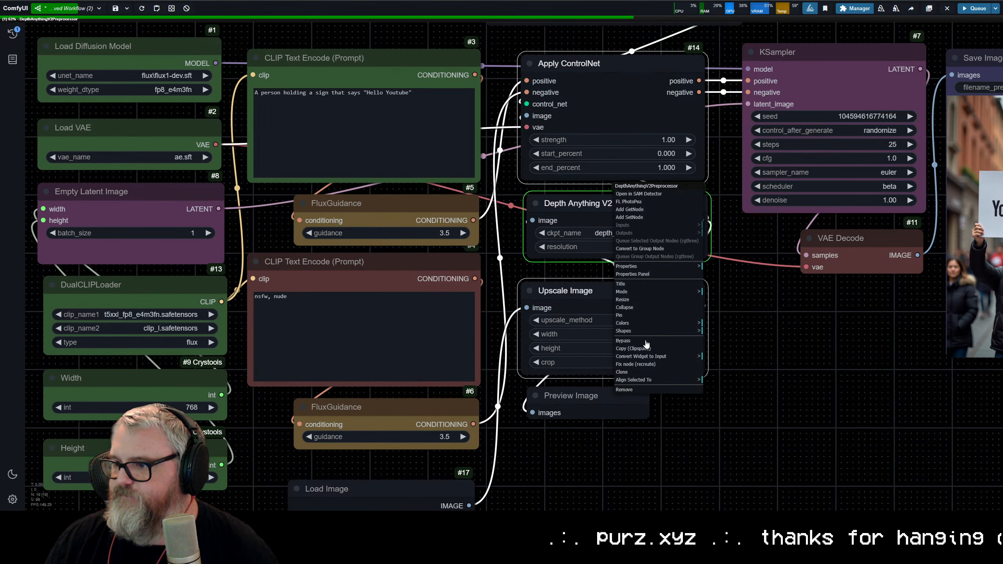
left_click(722, 384)
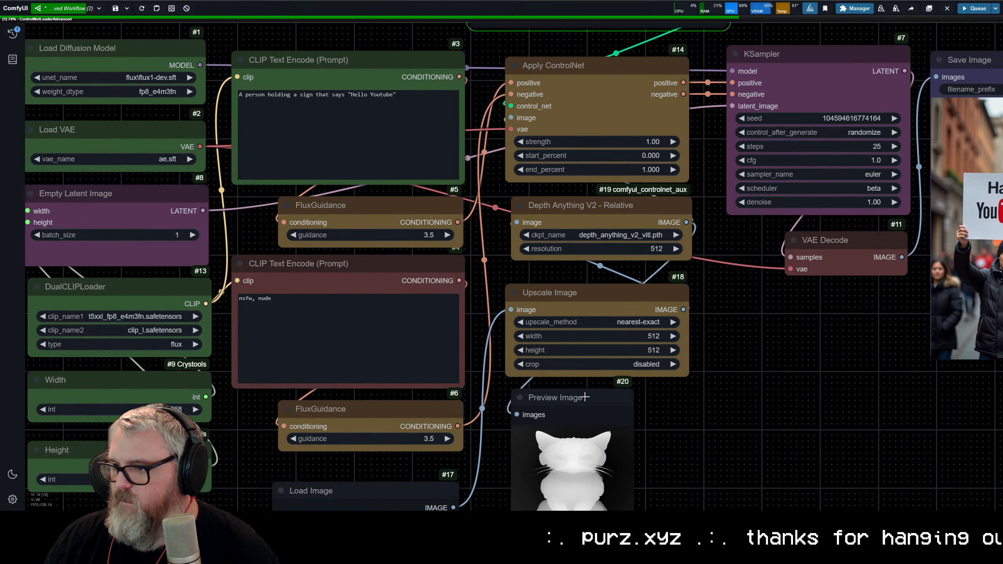
right_click(586, 397)
left_click(588, 433)
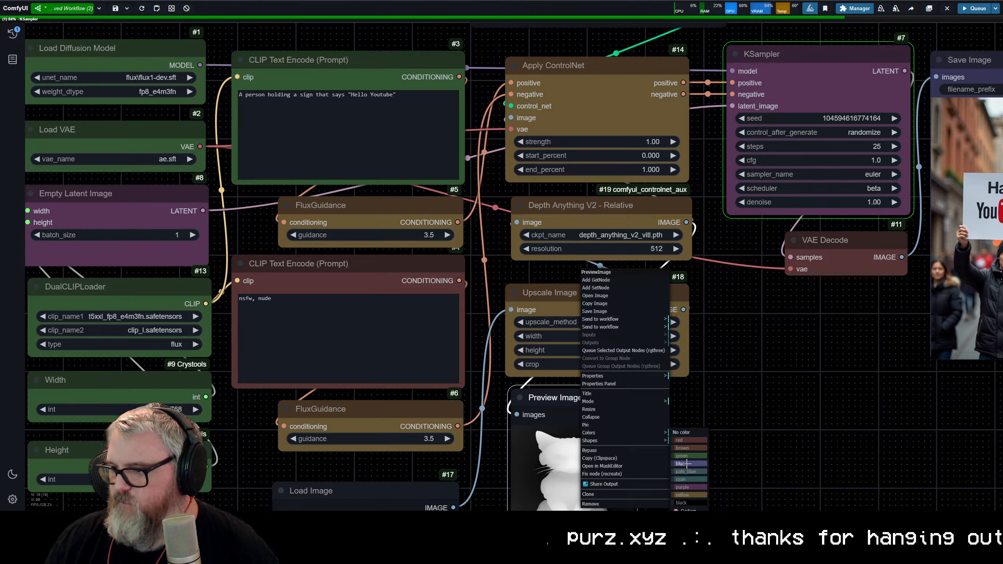
left_click(686, 464)
Step: Set the Upscale Image node's crop to center, then stop the current run and queue the workflow again
left_click_drag(735, 374, 787, 136)
scroll(665, 248, "up", 5)
scroll(548, 296, "down", 4)
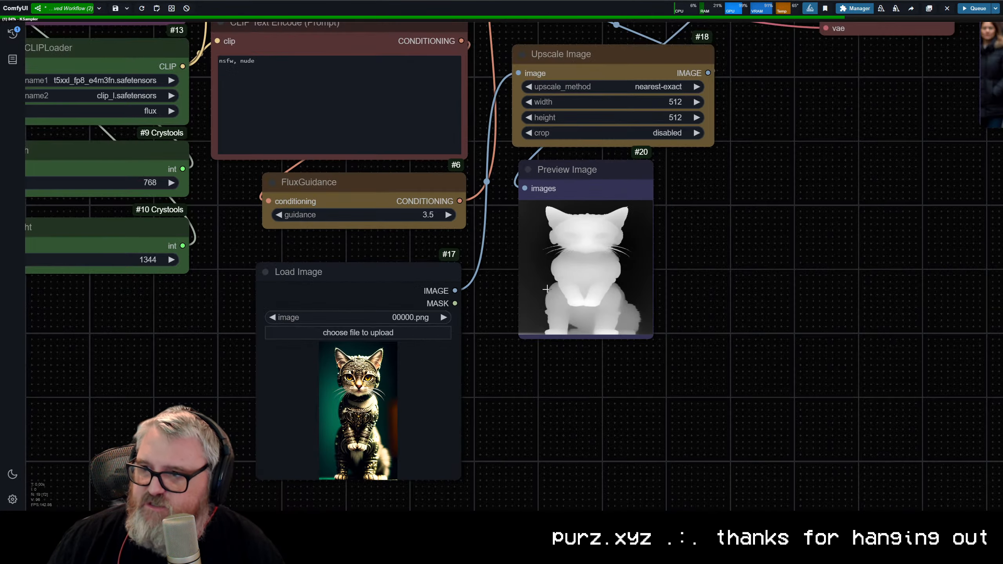
left_click_drag(659, 162, 513, 368)
left_click(515, 340)
left_click(519, 347)
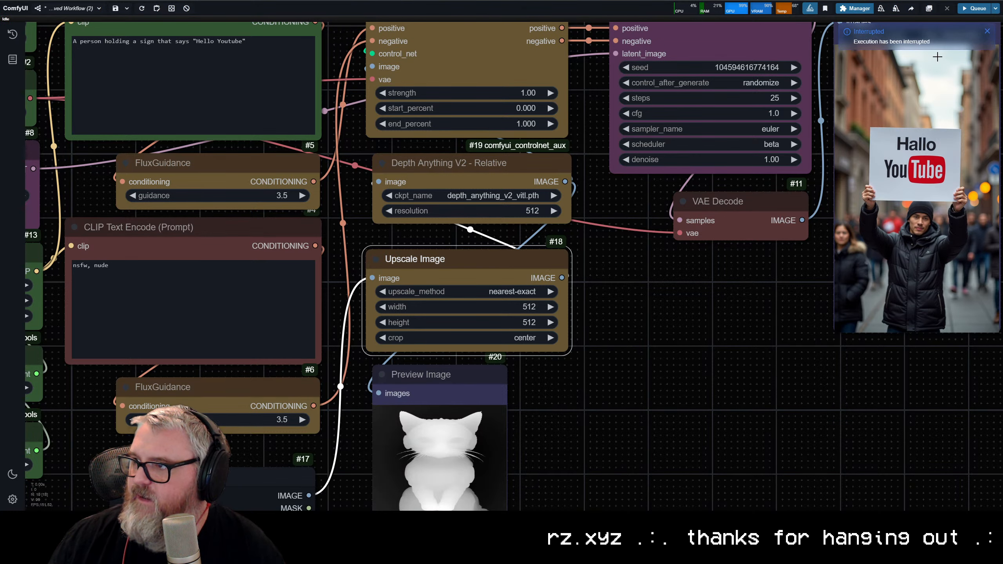
left_click(975, 9)
scroll(691, 238, "down", 4)
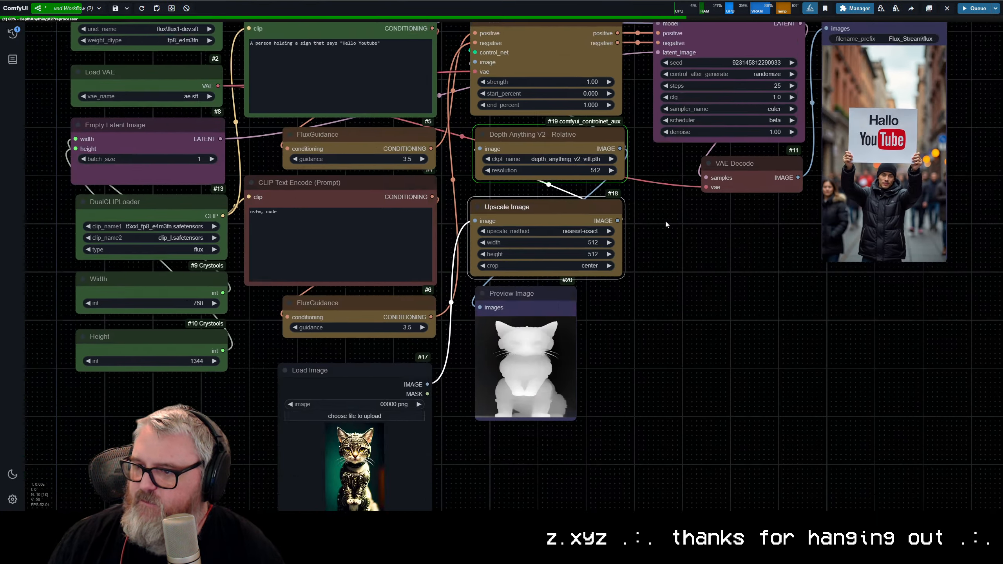
Step: Enlarge the Preview Image node down to Load Image's lower edge and compare its depth map with the source picture
scroll(665, 219, "up", 1)
scroll(586, 242, "up", 5)
left_click_drag(556, 208, 574, 382)
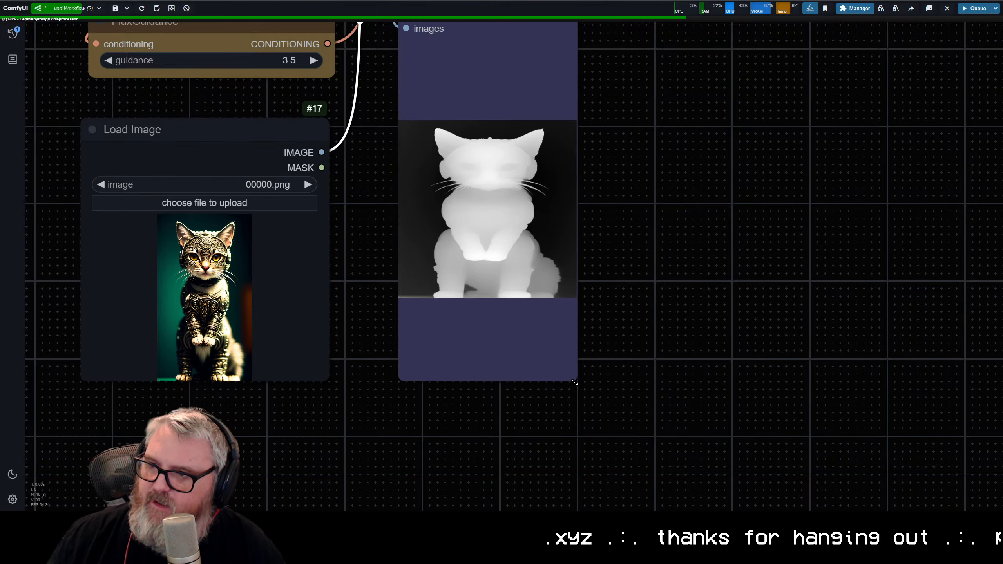
scroll(590, 302, "down", 8)
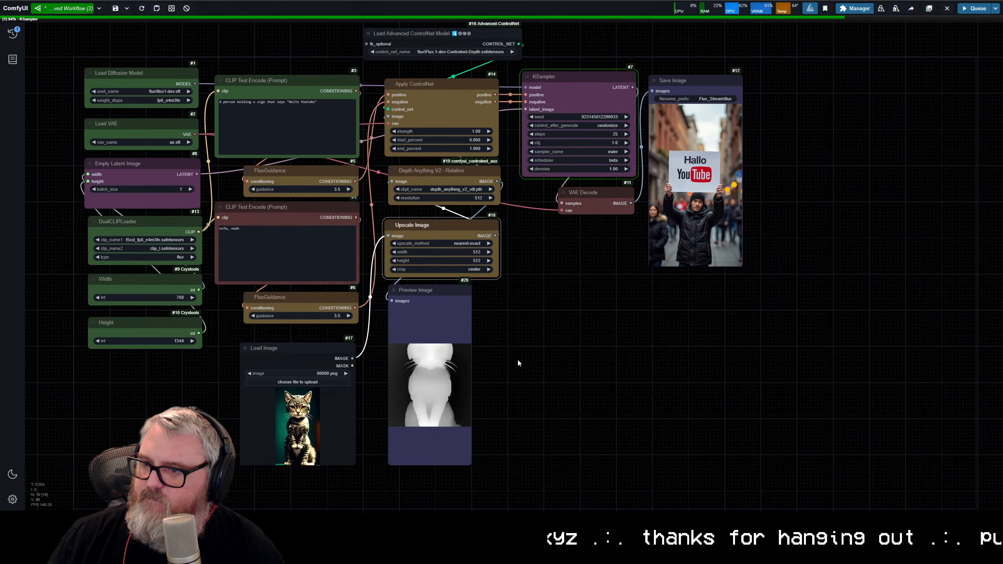
scroll(517, 358, "up", 5)
scroll(441, 397, "up", 5)
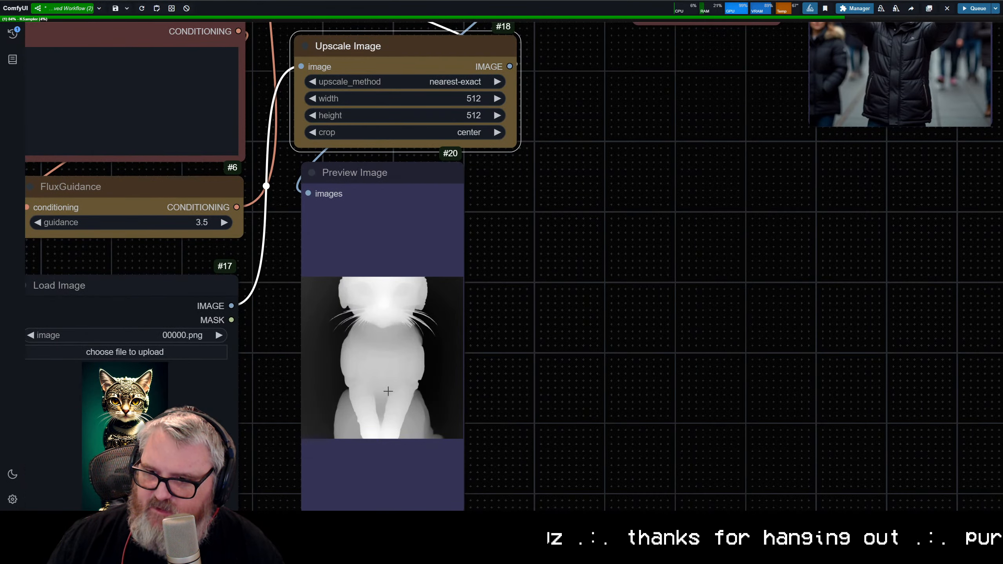
scroll(422, 395, "down", 8)
scroll(463, 378, "up", 6)
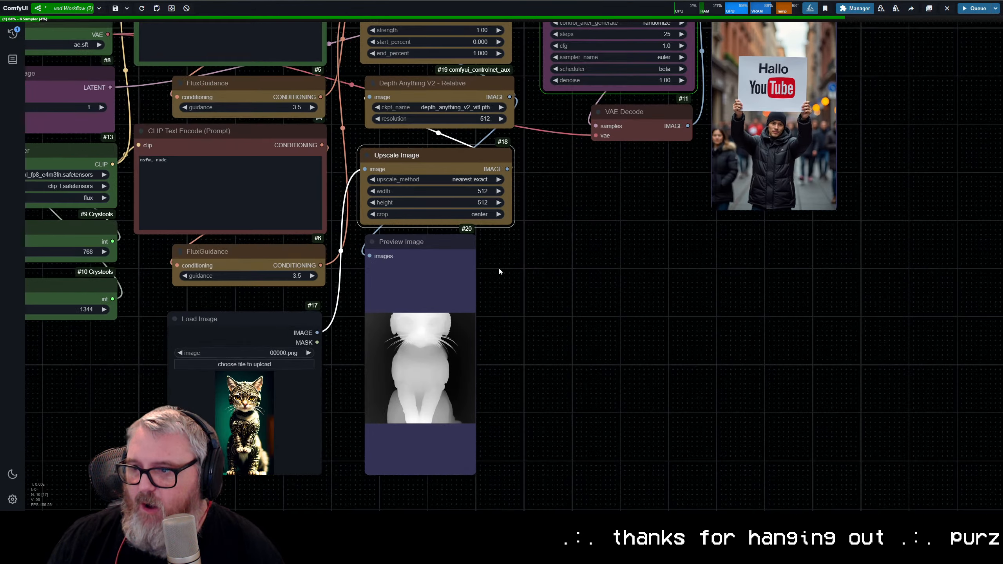
Step: Interrupt the current run and convert the Upscale Image node's width and height widgets to inputs
left_click(946, 8)
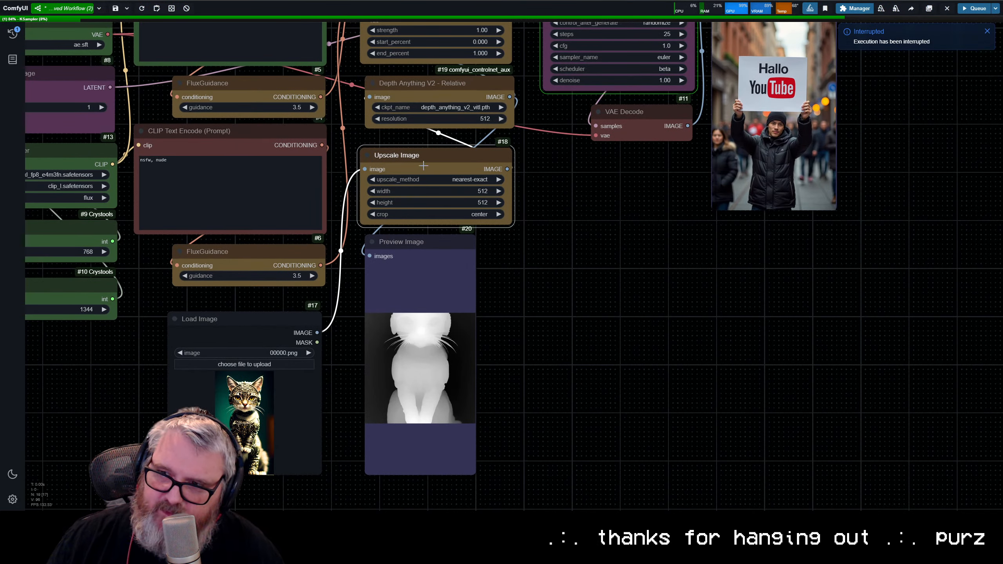
right_click(423, 166)
left_click(452, 328)
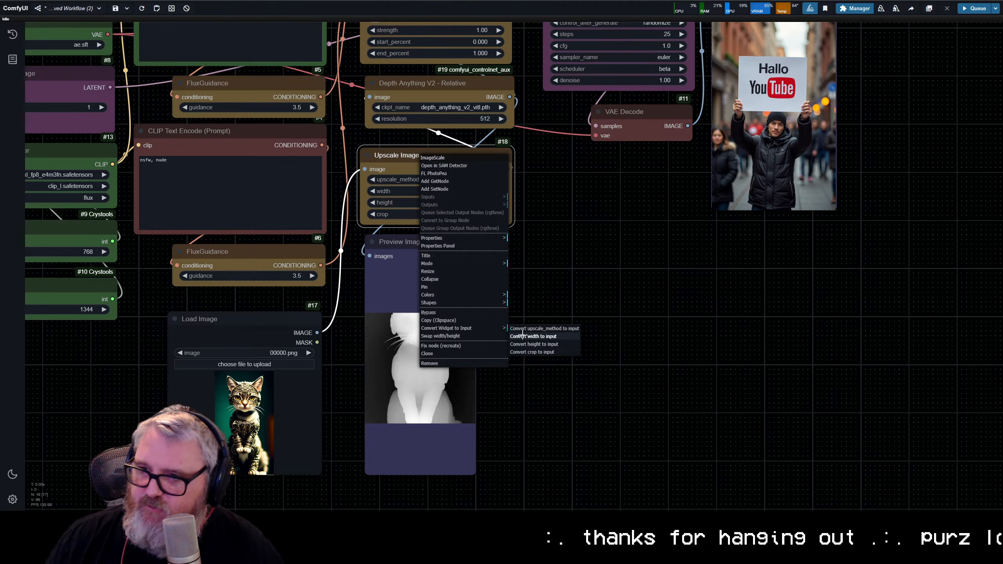
left_click(522, 336)
right_click(433, 165)
left_click(458, 328)
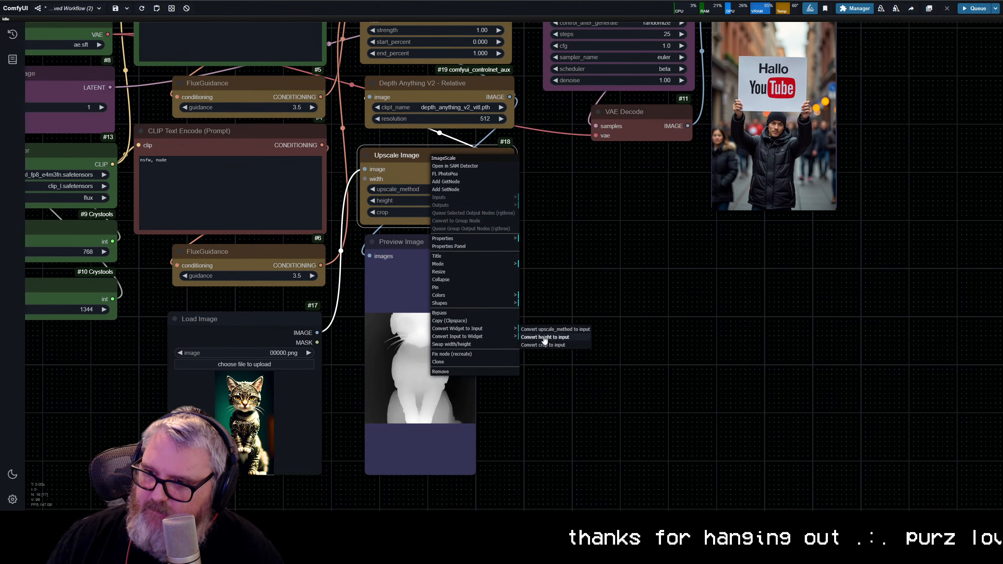
left_click(542, 339)
Step: Connect the Width and Height nodes' int outputs to Upscale Image's width and height inputs, and run the workflow
left_click_drag(140, 263, 572, 227)
left_click_drag(320, 347, 572, 236)
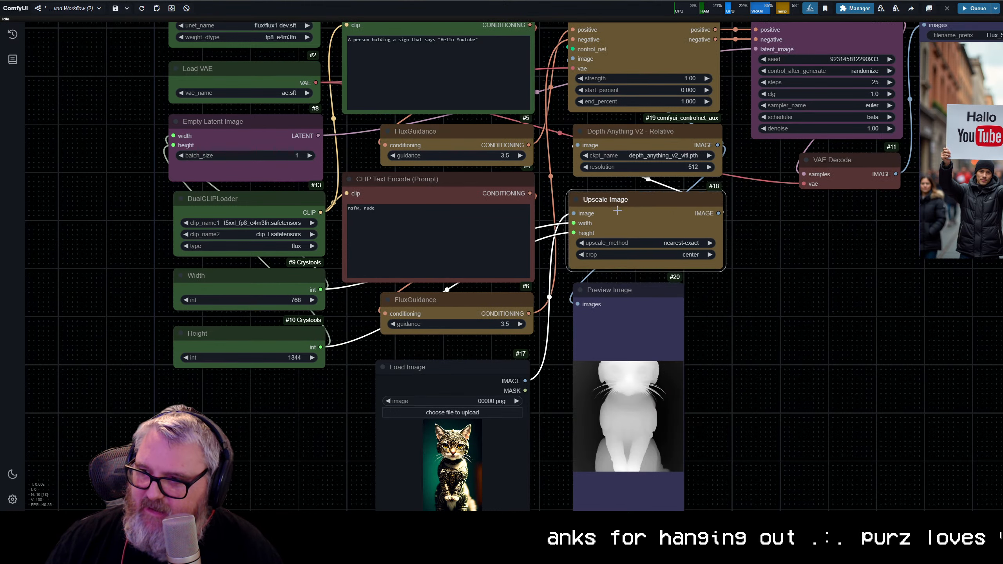
key("ctrl+Return")
Step: Examine the regenerated depth map in Preview Image against the loaded cat picture and the Width and Height nodes
left_click_drag(718, 383, 696, 262)
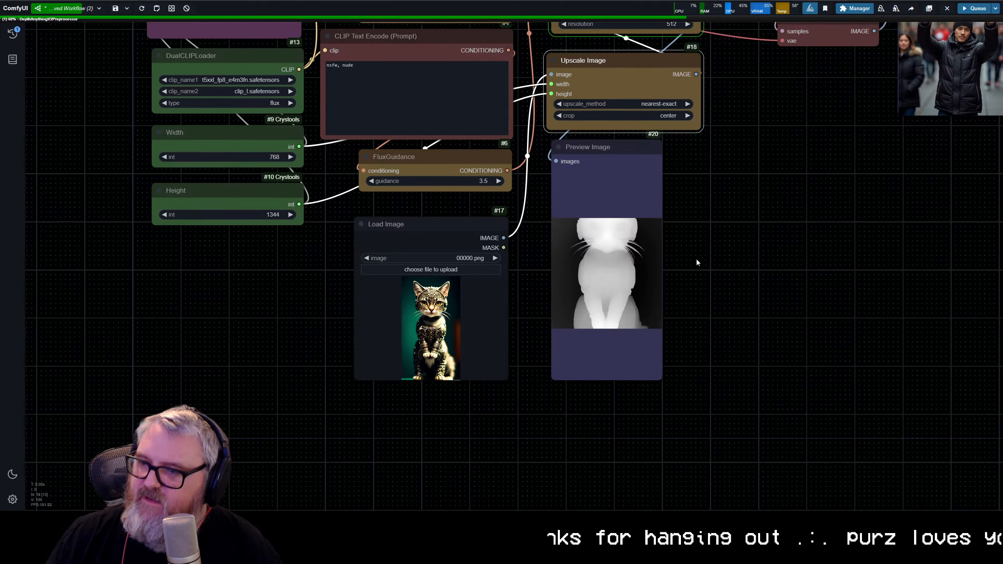
scroll(696, 262, "up", 5)
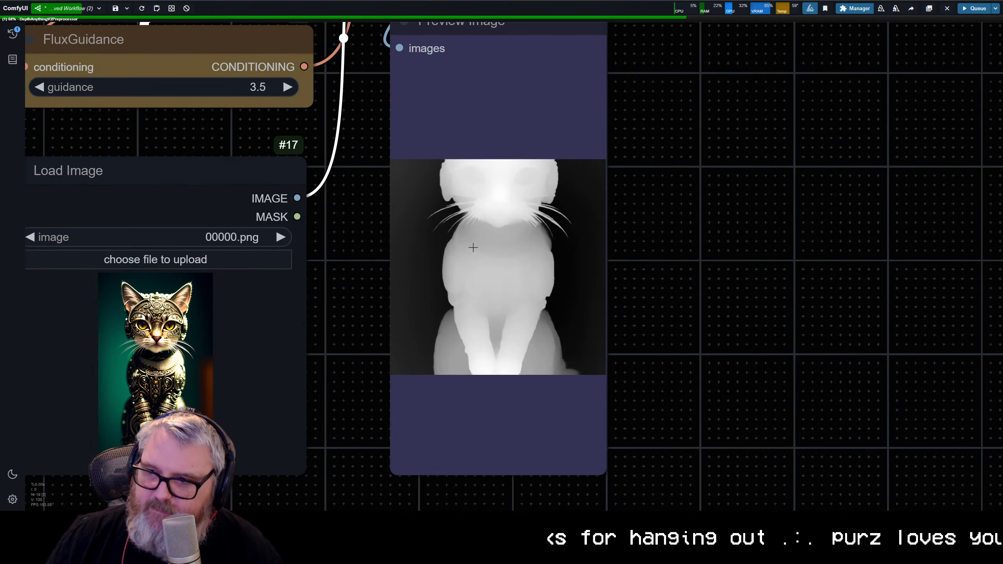
scroll(519, 336, "down", 10)
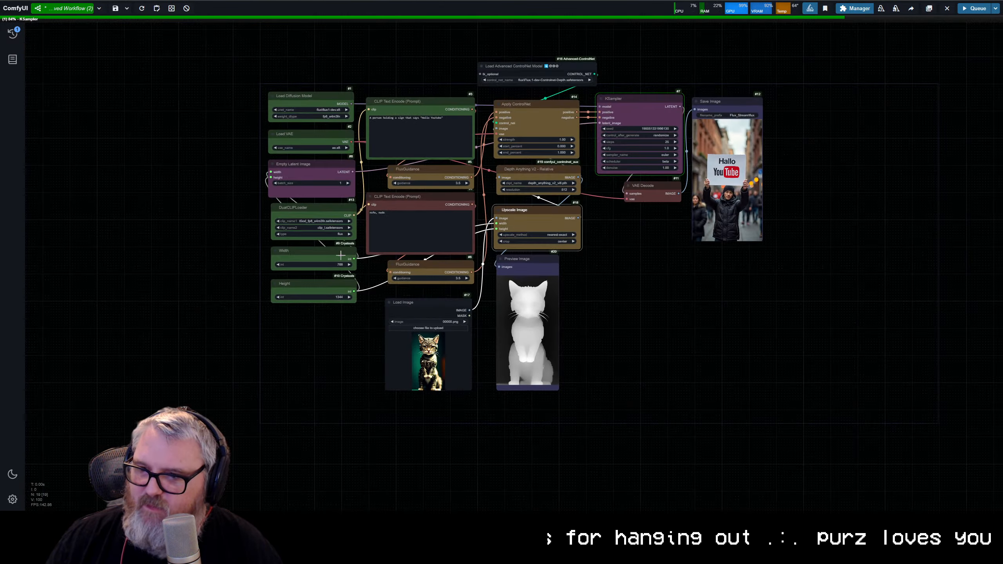
scroll(340, 255, "up", 10)
scroll(531, 370, "down", 8)
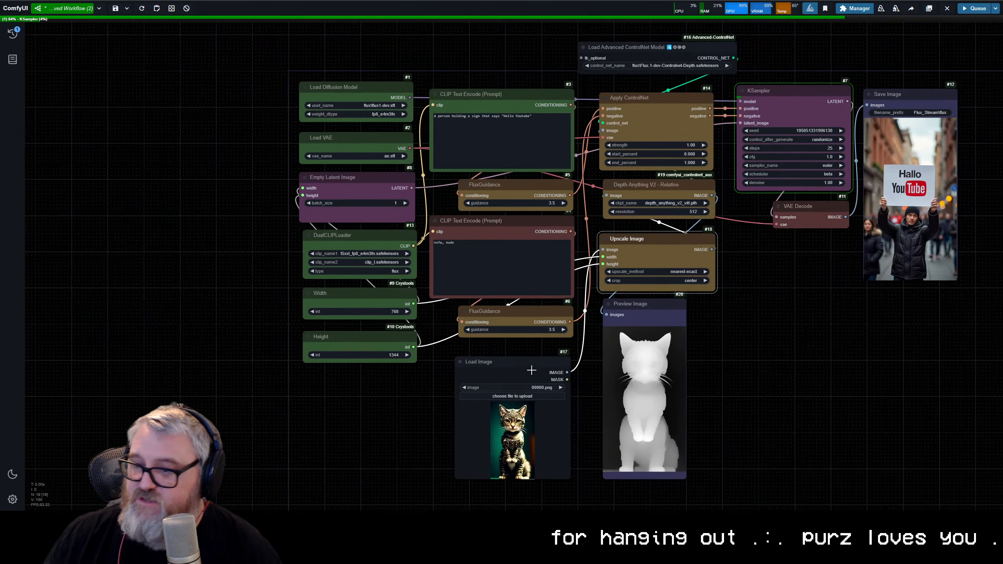
left_click_drag(532, 370, 489, 371)
left_click(329, 298)
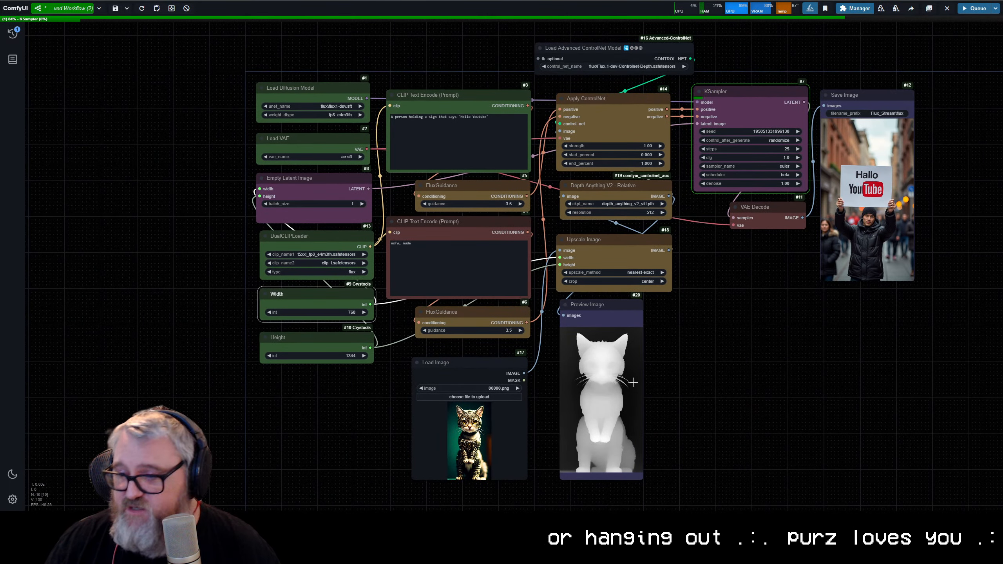
left_click(612, 370)
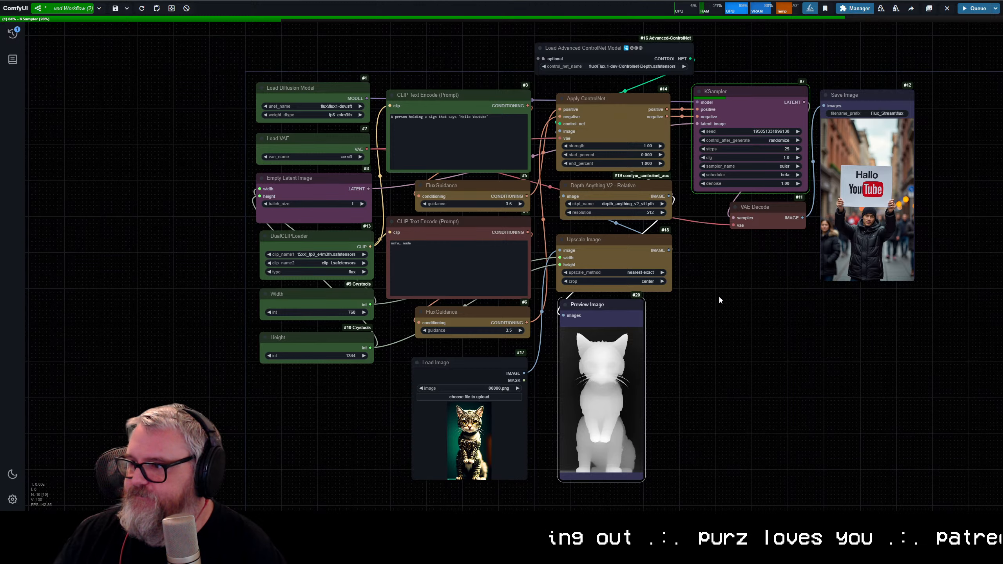
Step: Move KSampler and VAE Decode closer to Apply ControlNet and align Save Image beside them
left_click_drag(729, 301, 659, 299)
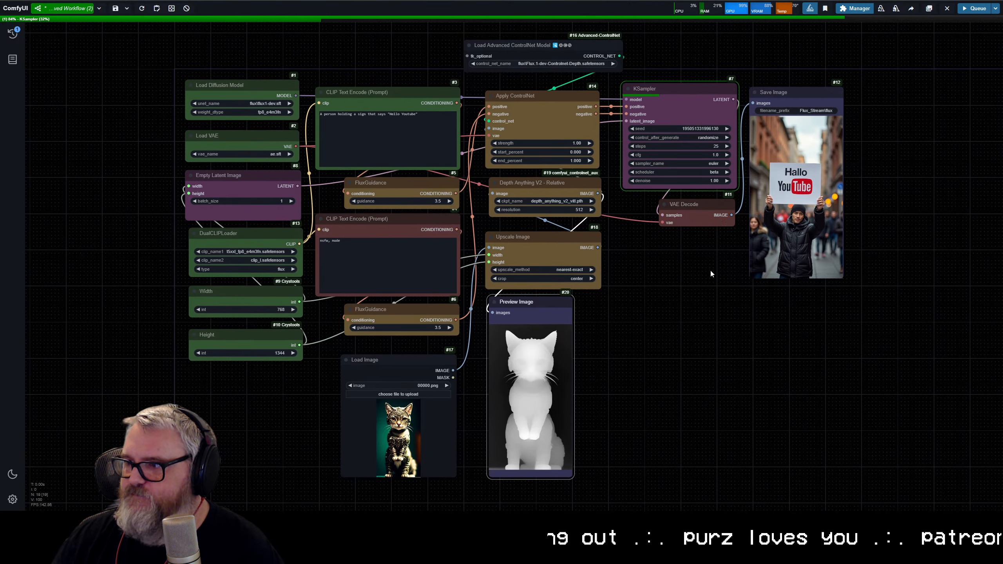
left_click_drag(701, 210, 705, 214)
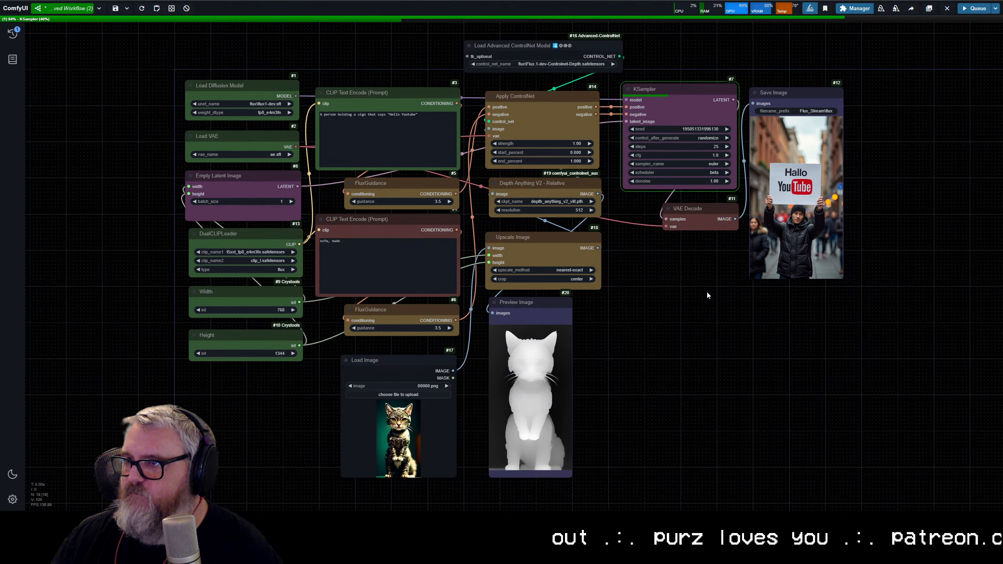
mouse_move(706, 291)
left_mouse_down()
mouse_move(684, 64)
mouse_move(691, 284)
left_mouse_up()
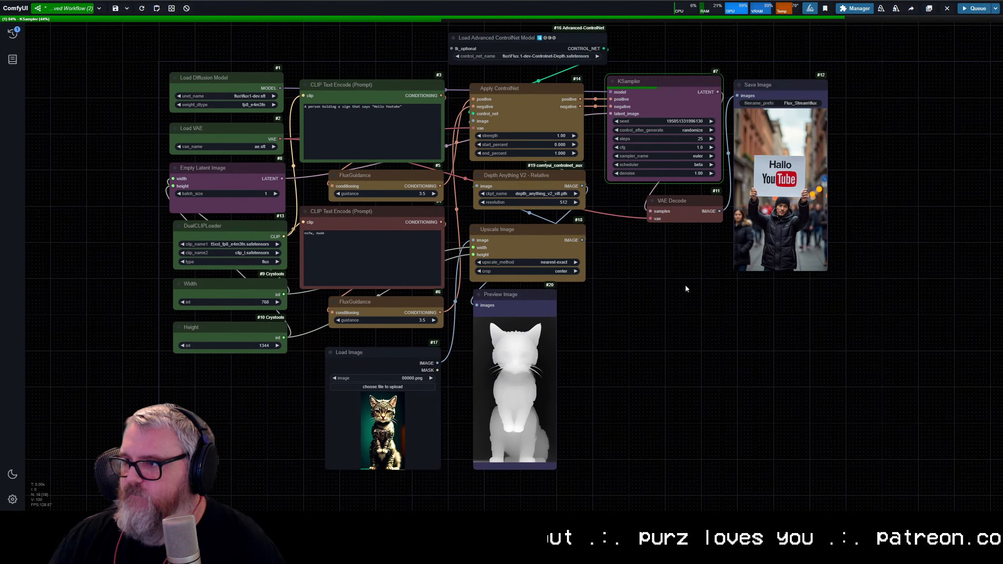
left_click_drag(687, 210, 660, 91)
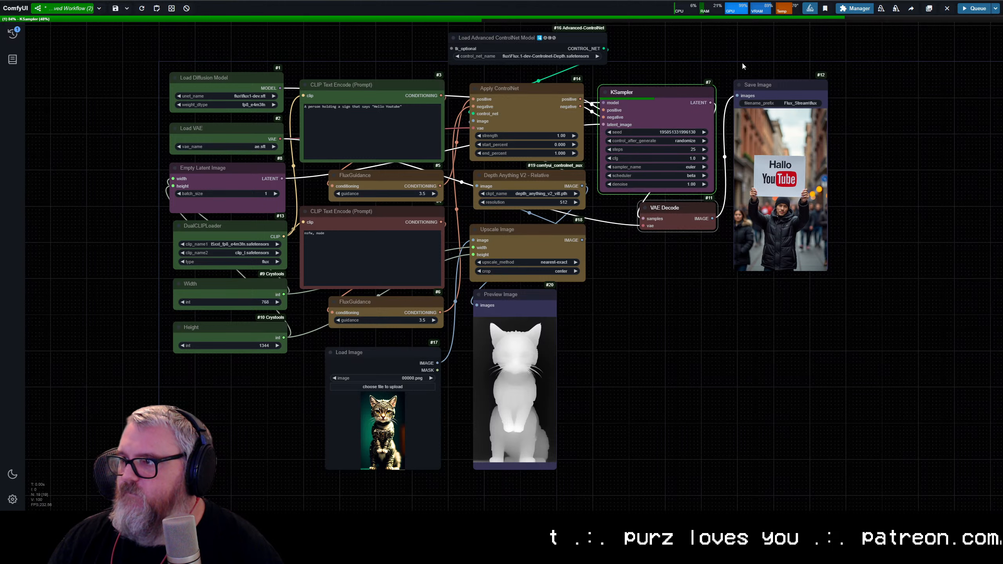
left_click(772, 66)
left_click_drag(788, 83, 784, 91)
Step: Color Load Advanced ControlNet Model yellow like Apply ControlNet, and enlarge Preview Image to match Upscale Image's width
right_click(581, 35)
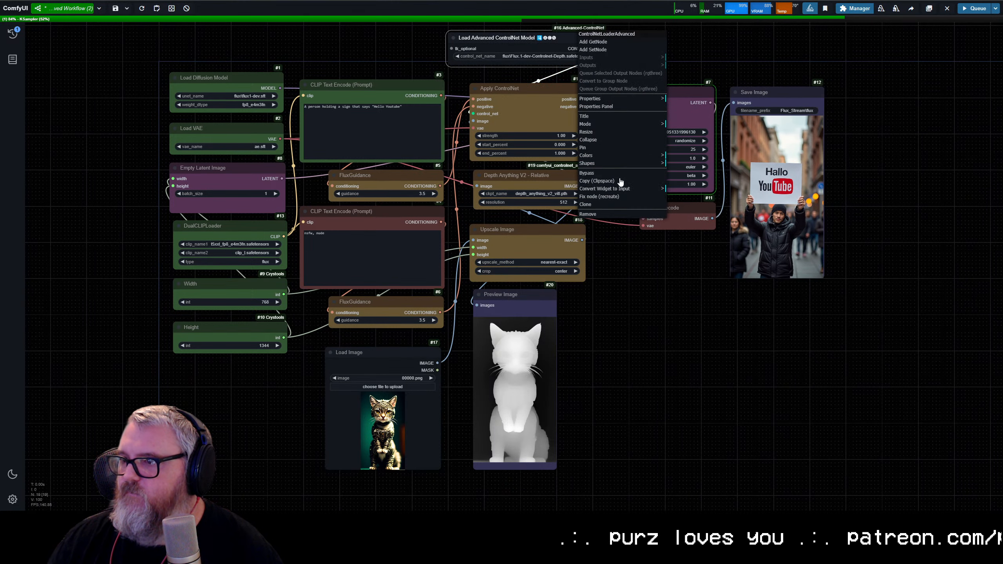
left_click(687, 218)
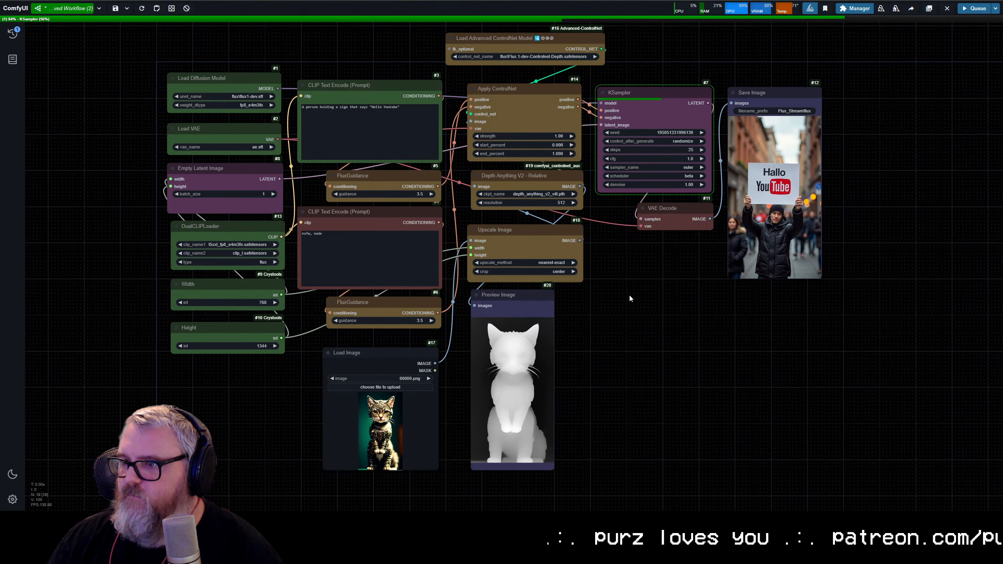
left_click_drag(547, 468, 581, 505)
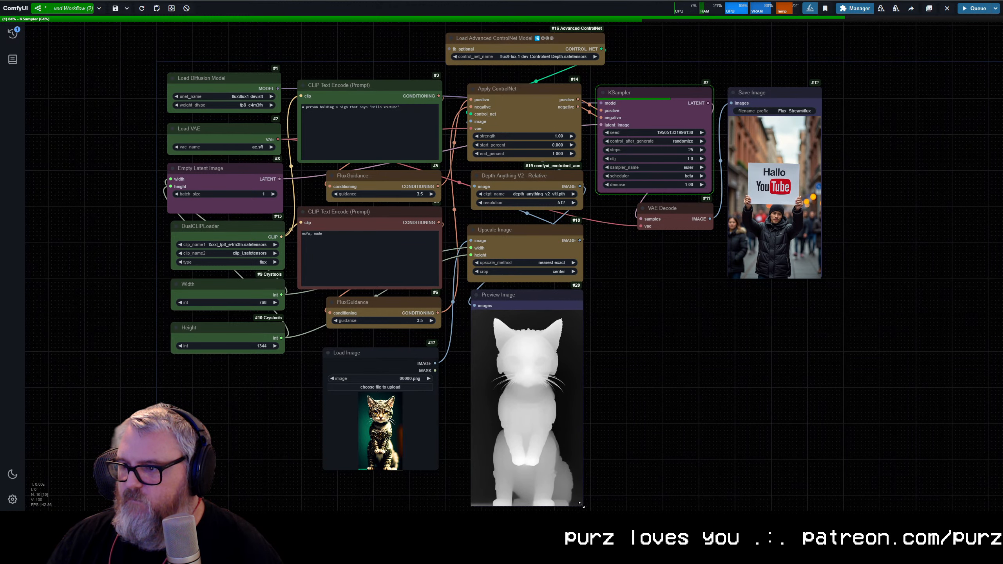
Step: Move Load Image directly below the lower FluxGuidance node and color it blue
left_click_drag(384, 367, 388, 356)
right_click(388, 356)
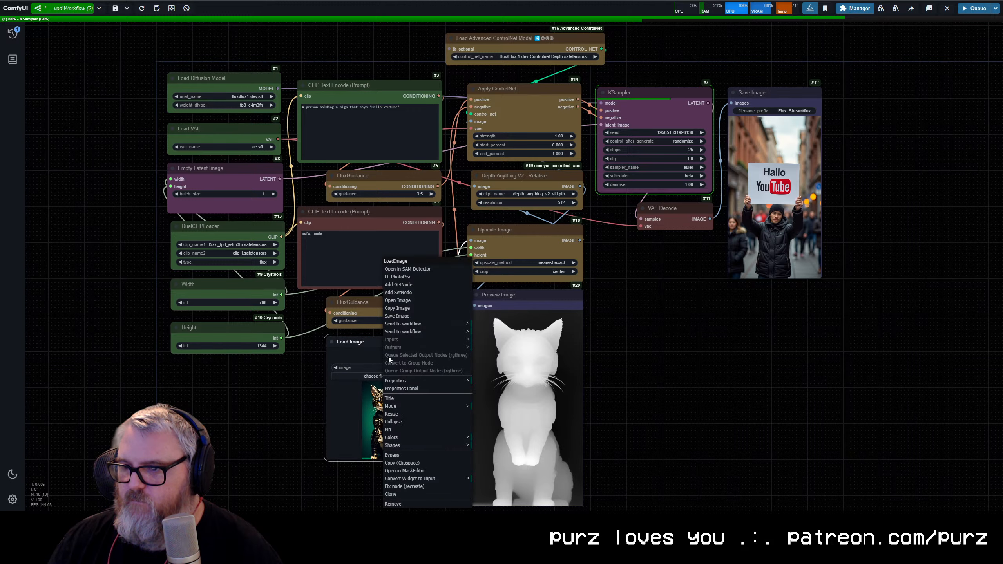
left_click(429, 438)
left_click(491, 465)
left_click(622, 288)
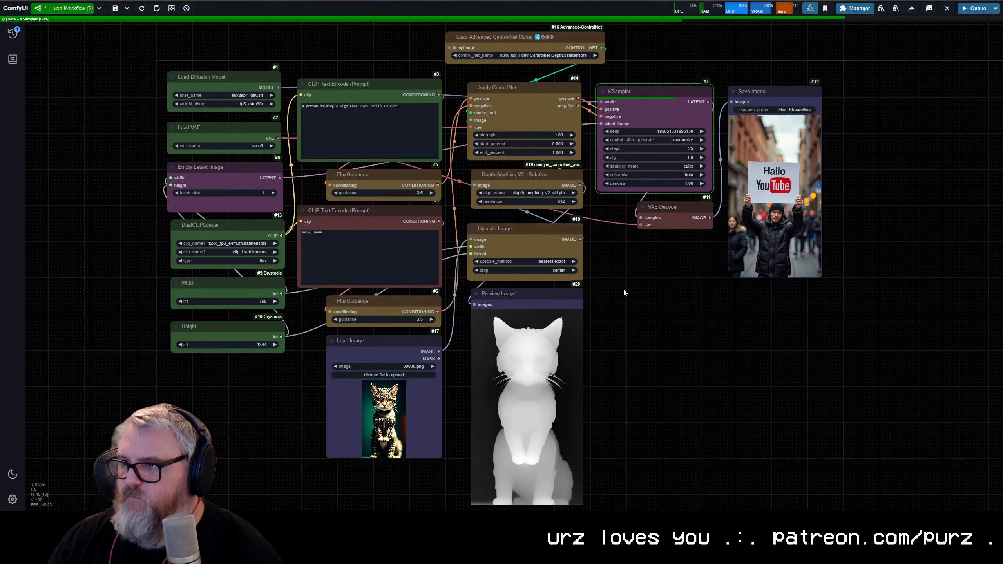
mouse_move(645, 298)
left_mouse_down()
mouse_move(599, 296)
mouse_move(640, 284)
left_mouse_up()
scroll(608, 286, "down", 1)
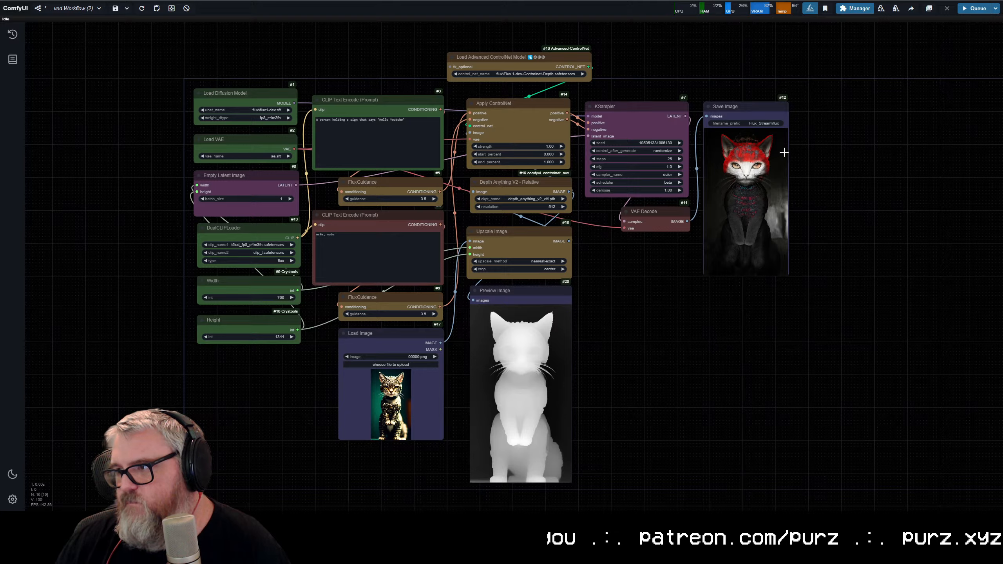
Step: Examine the generated cat in Save Image and compare its shape with the depth map in Preview Image
scroll(715, 194, "up", 12)
scroll(776, 185, "down", 4)
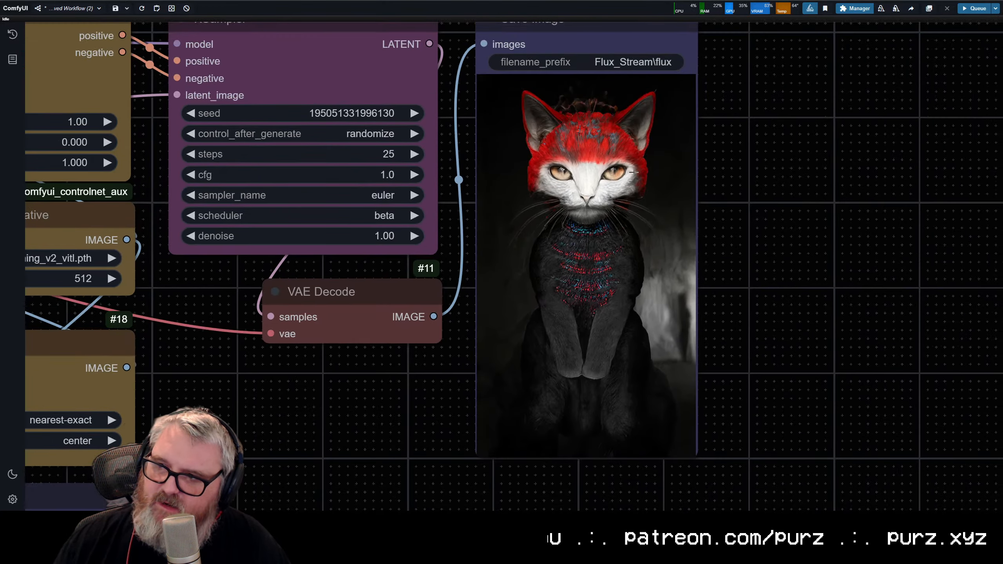
scroll(652, 241, "down", 7)
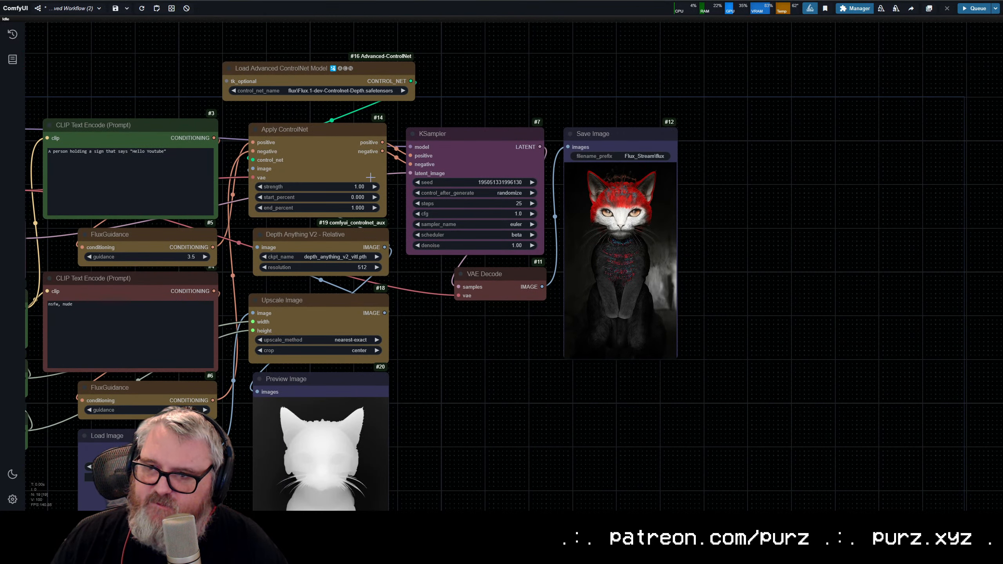
left_click_drag(398, 340, 530, 193)
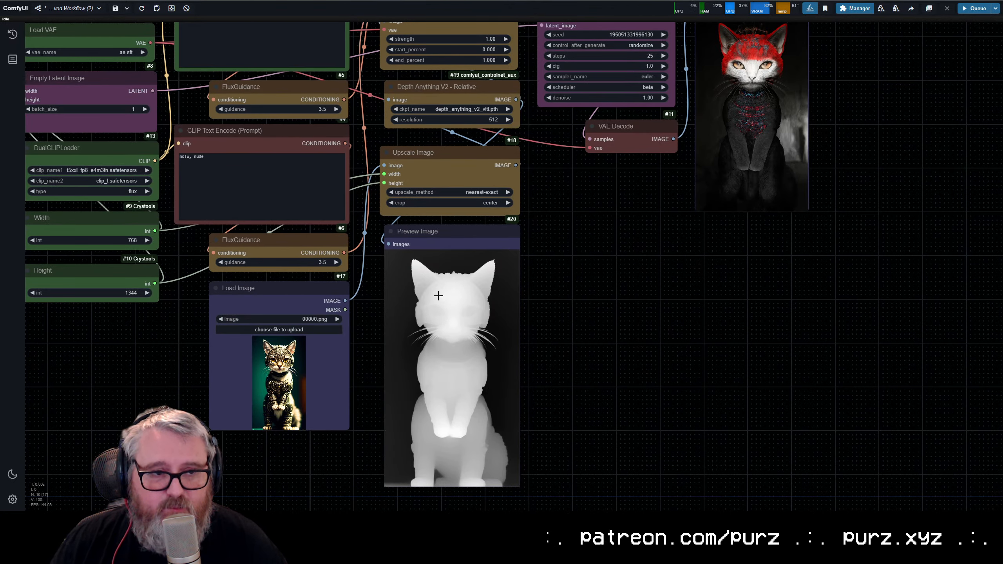
scroll(644, 167, "up", 5)
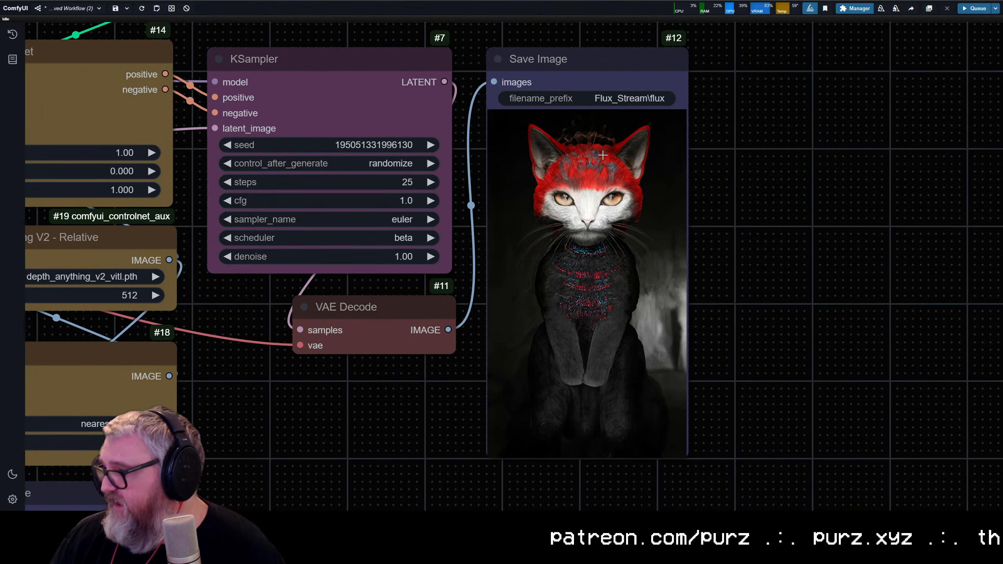
scroll(532, 304, "down", 4)
scroll(532, 304, "down", 2)
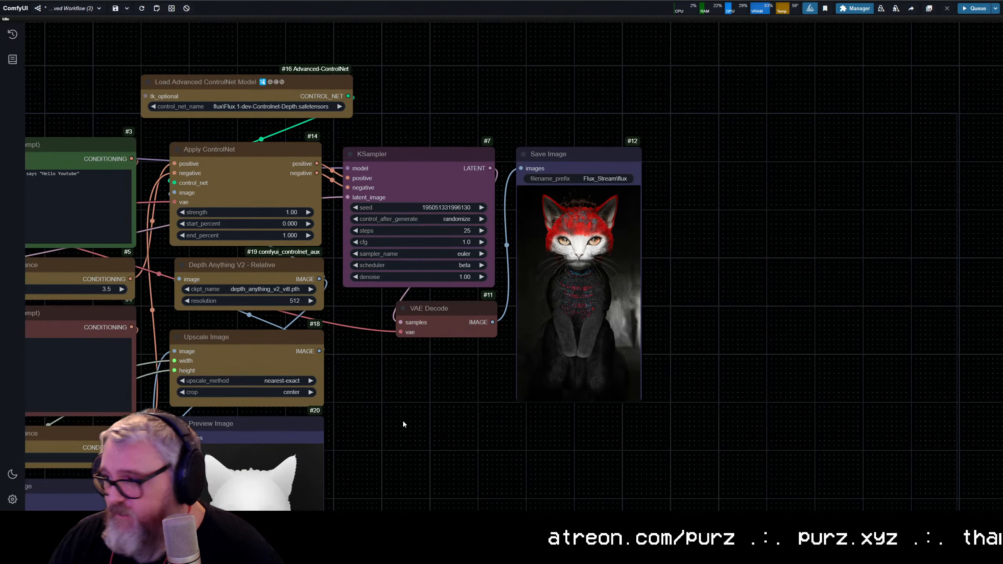
left_click_drag(403, 417, 568, 374)
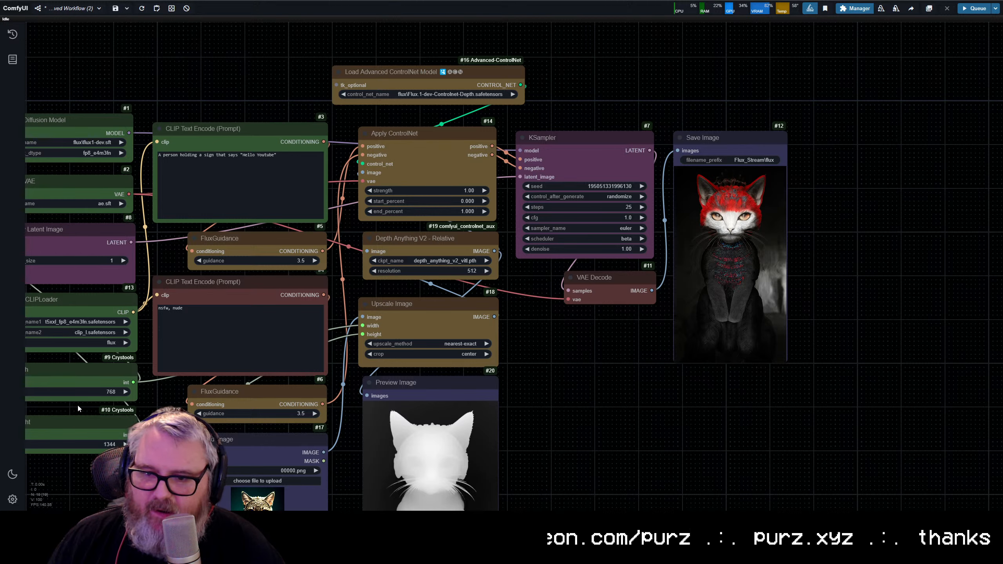
Step: Set the Depth Anything V2 - Relative resolution to 768 to match the Width node
left_click(486, 271)
left_click(487, 271)
left_click(487, 271)
left_click(486, 271)
left_click(487, 271)
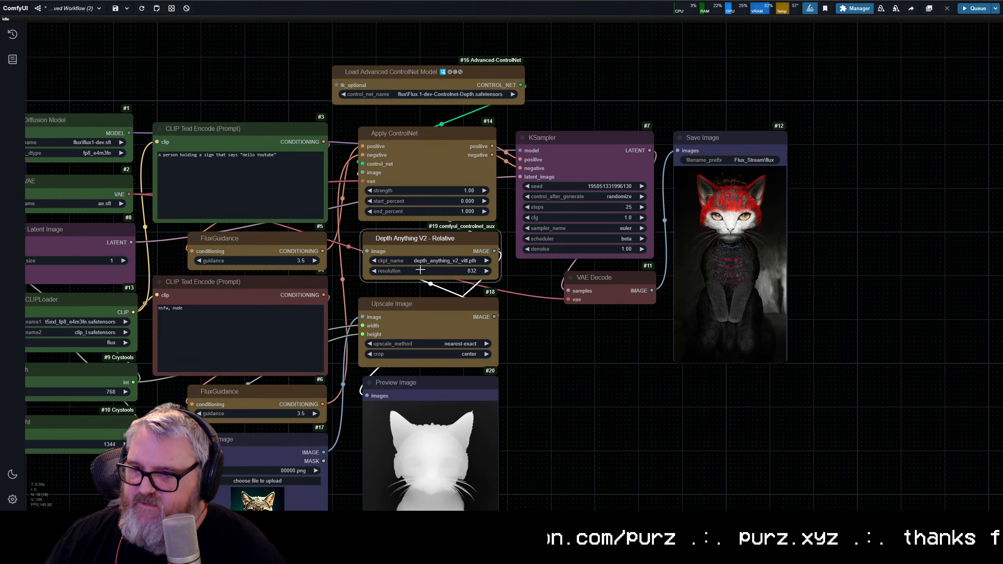
left_click(371, 271)
left_click(81, 388)
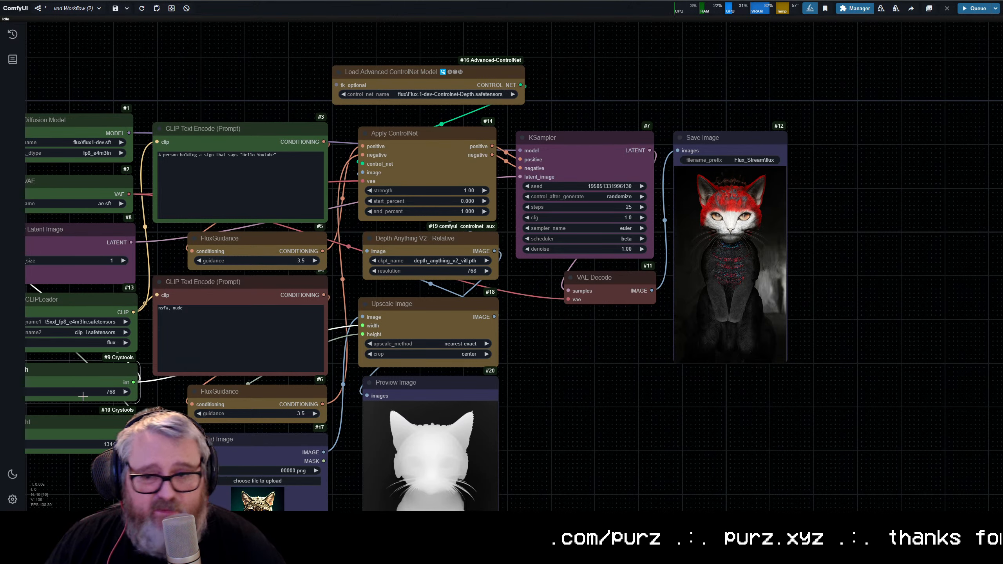
Step: Inspect the body outline and paws in the depth map up close, along with the same areas of the saved cat image
scroll(278, 350, "down", 5)
scroll(356, 496, "up", 20)
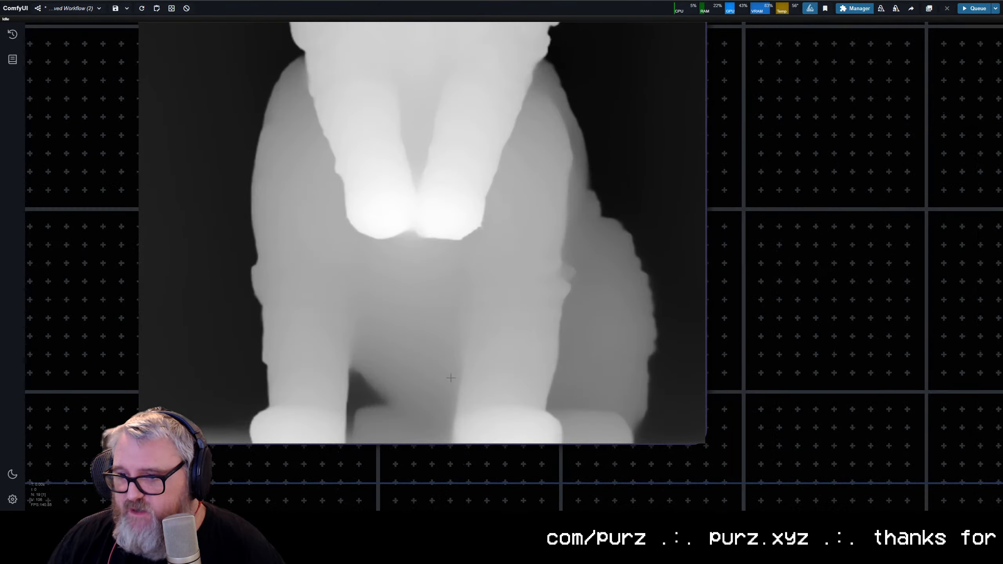
scroll(397, 250, "up", 8)
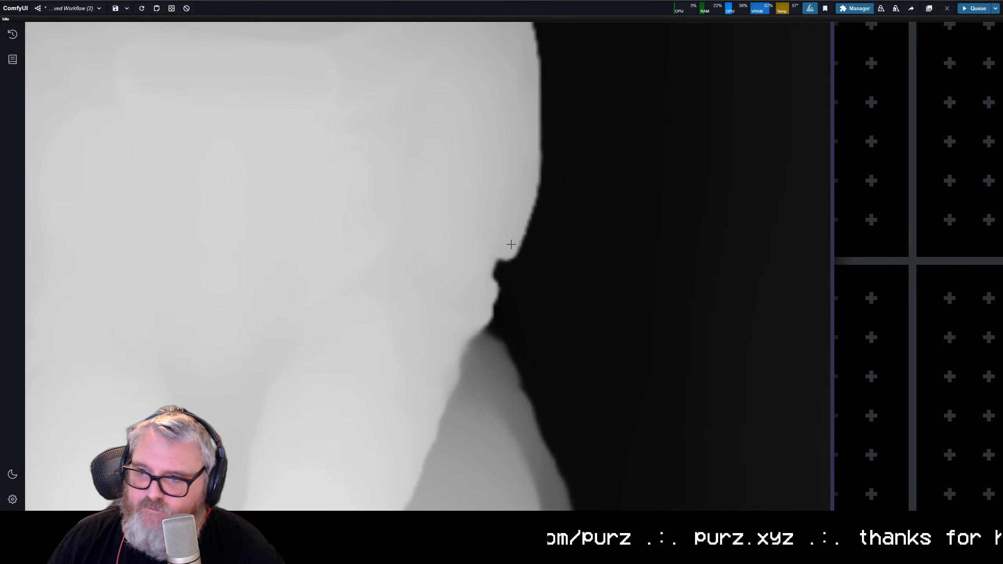
scroll(511, 240, "down", 10)
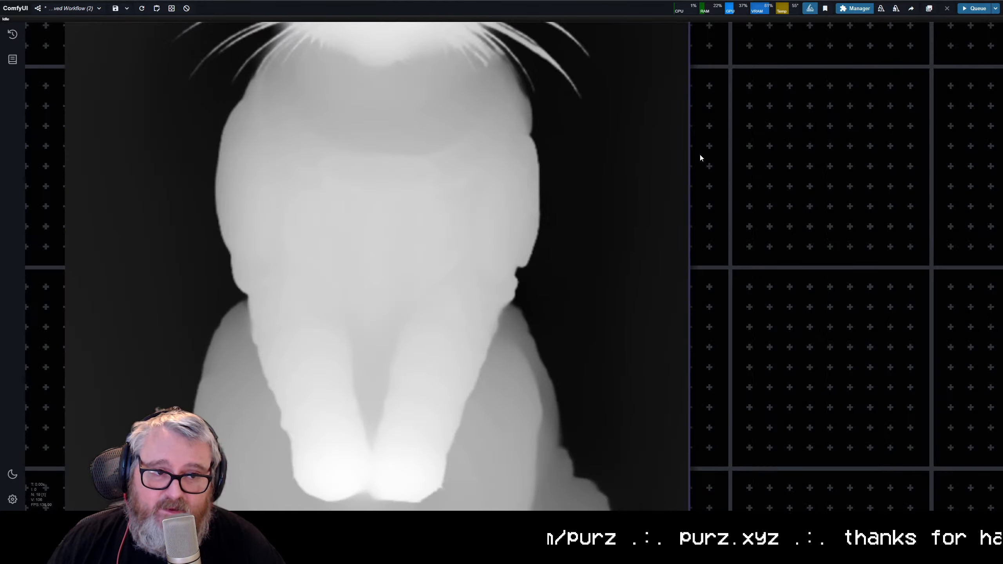
scroll(579, 192, "down", 5)
scroll(450, 325, "up", 20)
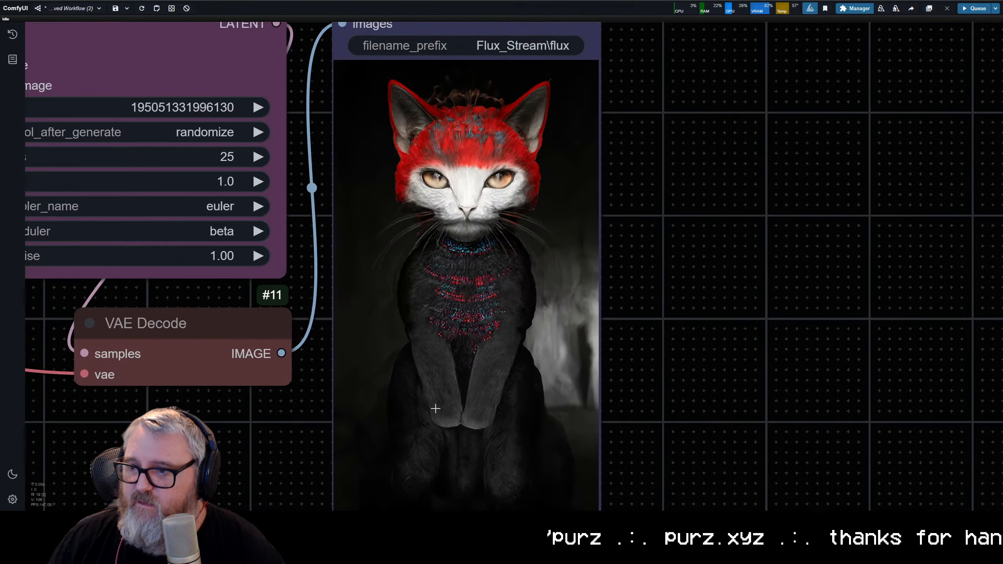
scroll(513, 311, "down", 6)
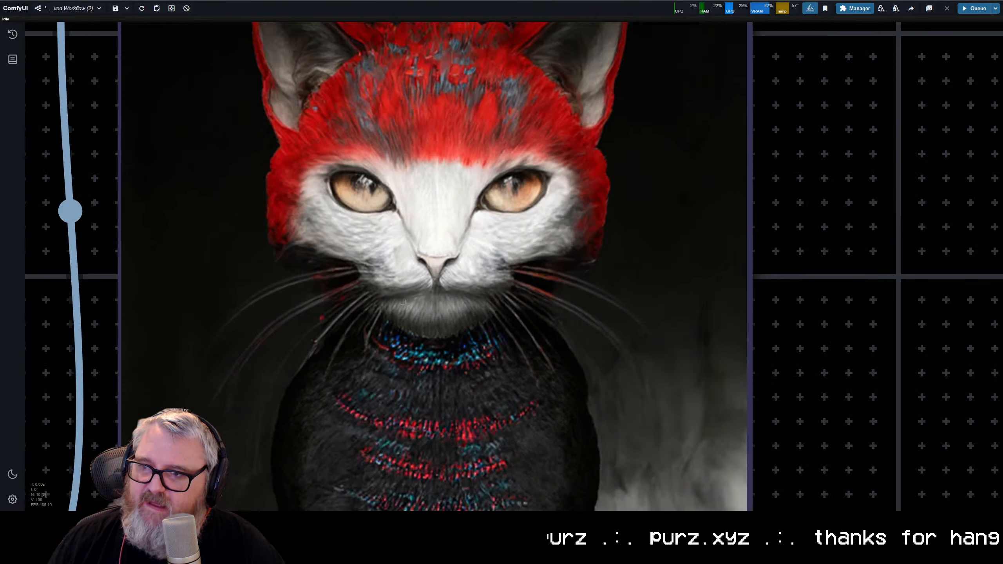
scroll(363, 259, "down", 10)
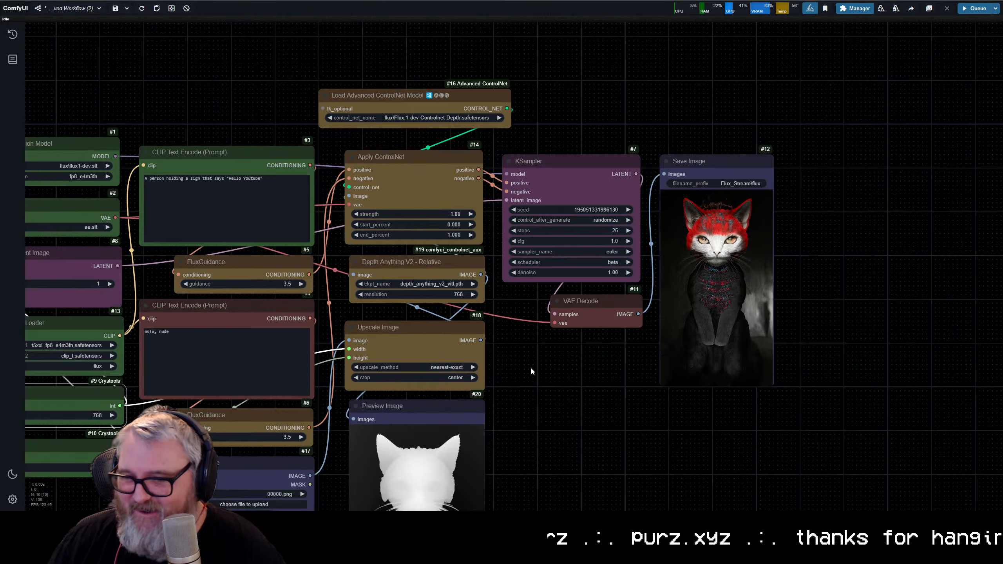
Step: Set the Apply ControlNet strength to 0.60 and its end_percent to 0.600
left_click_drag(530, 367, 645, 323)
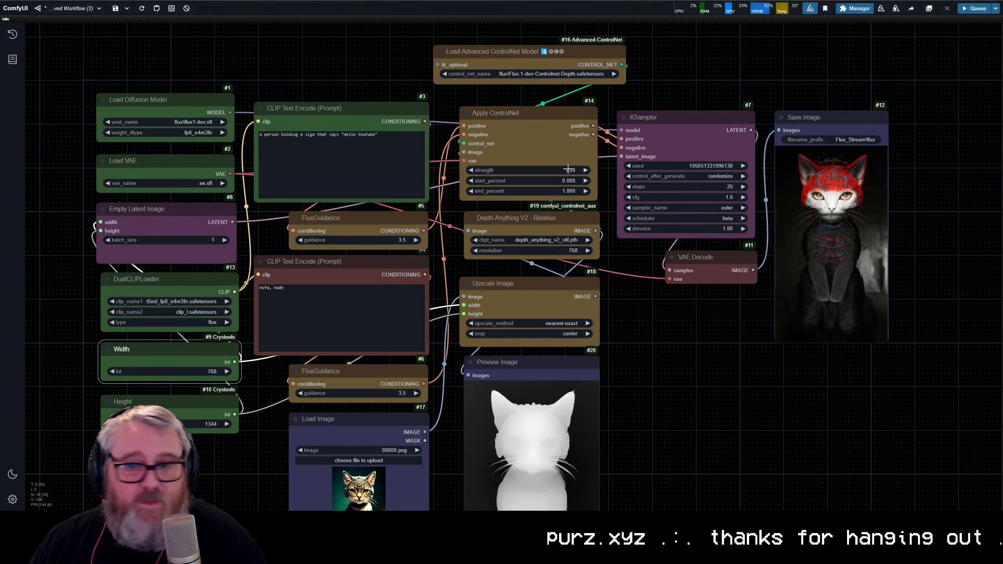
left_click(551, 170)
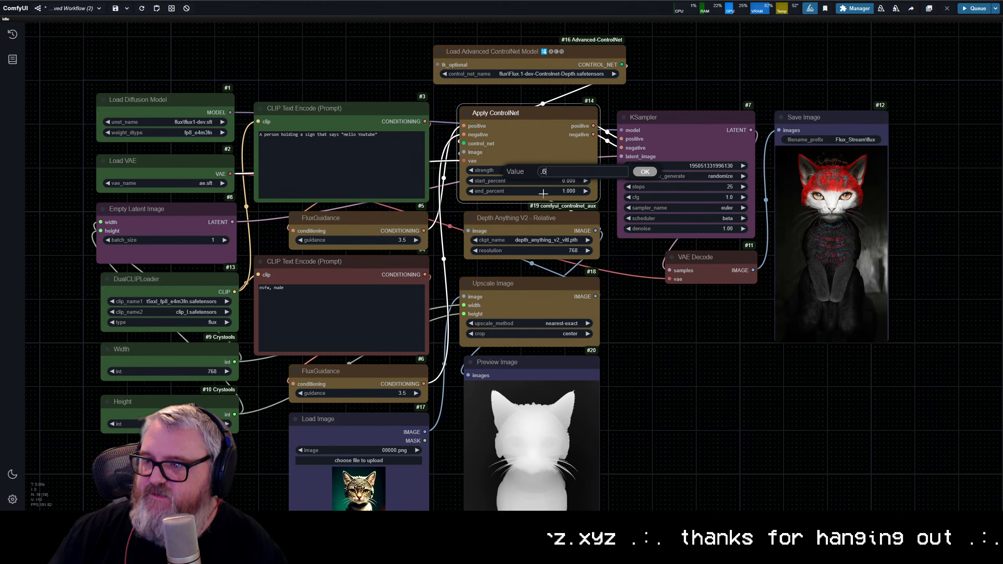
key("Return")
scroll(561, 162, "up", 14)
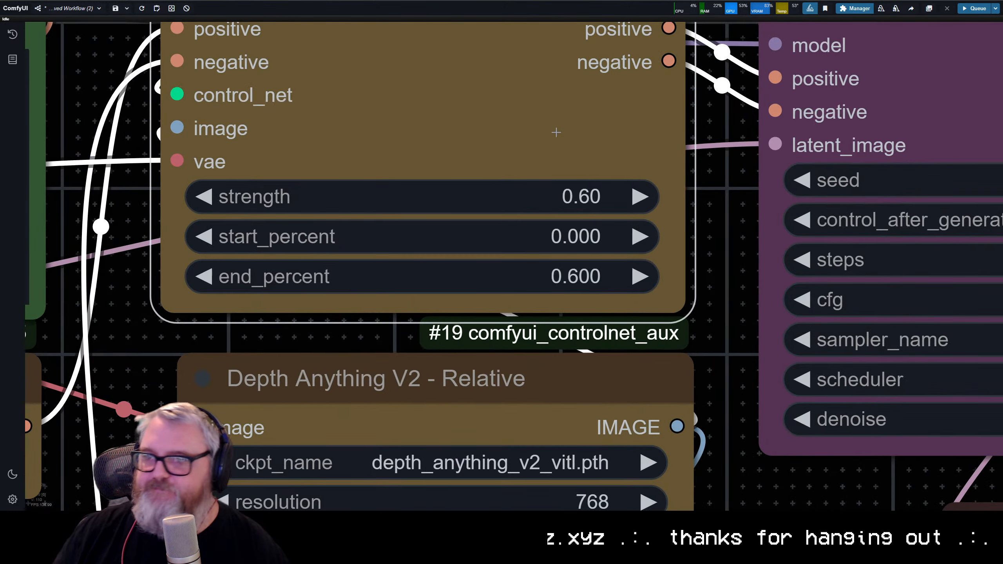
left_click_drag(558, 133, 599, 212)
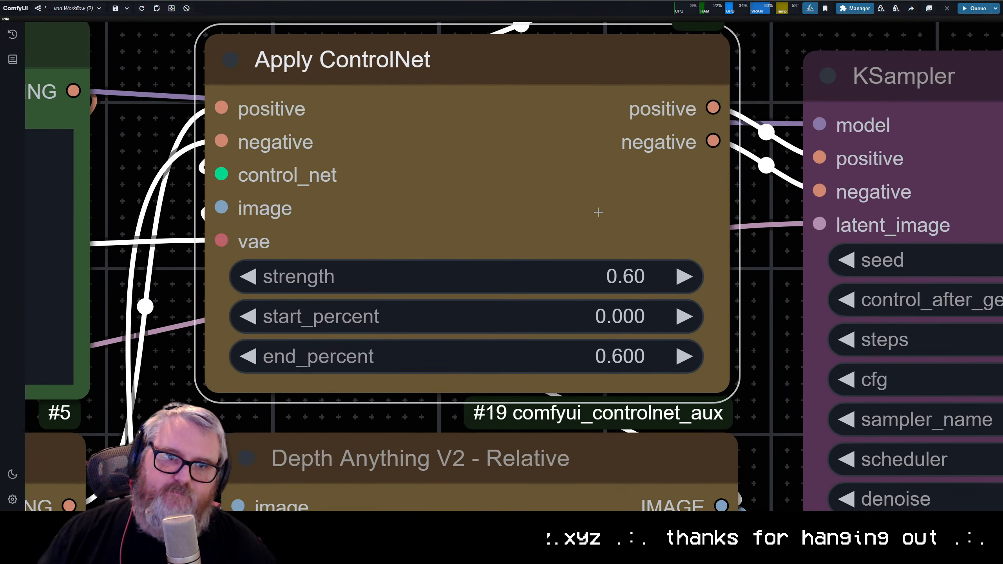
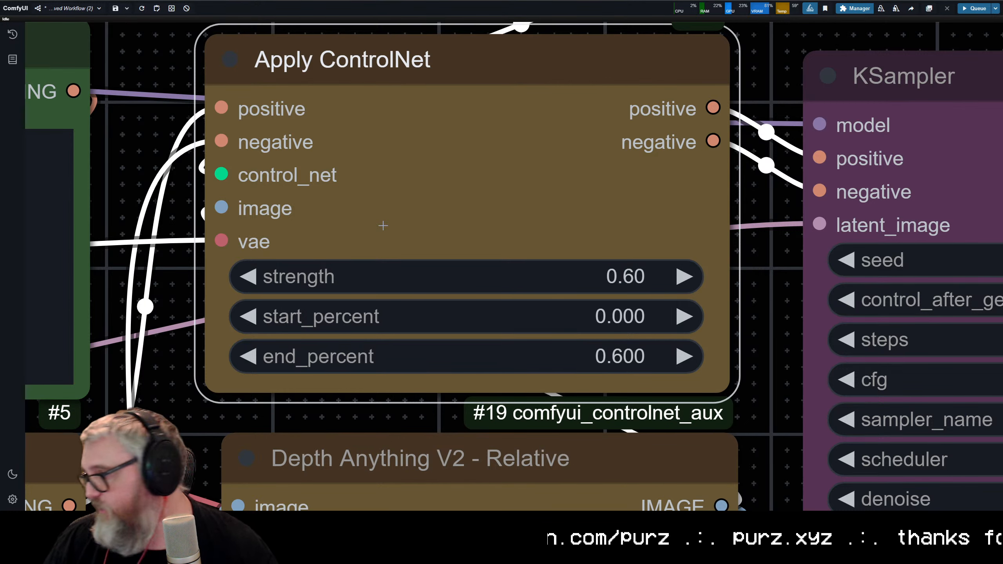
Step: Replace the positive CLIP Text Encode prompt with "a cat in a suit of armor" and queue the generation
scroll(466, 269, "down", 6)
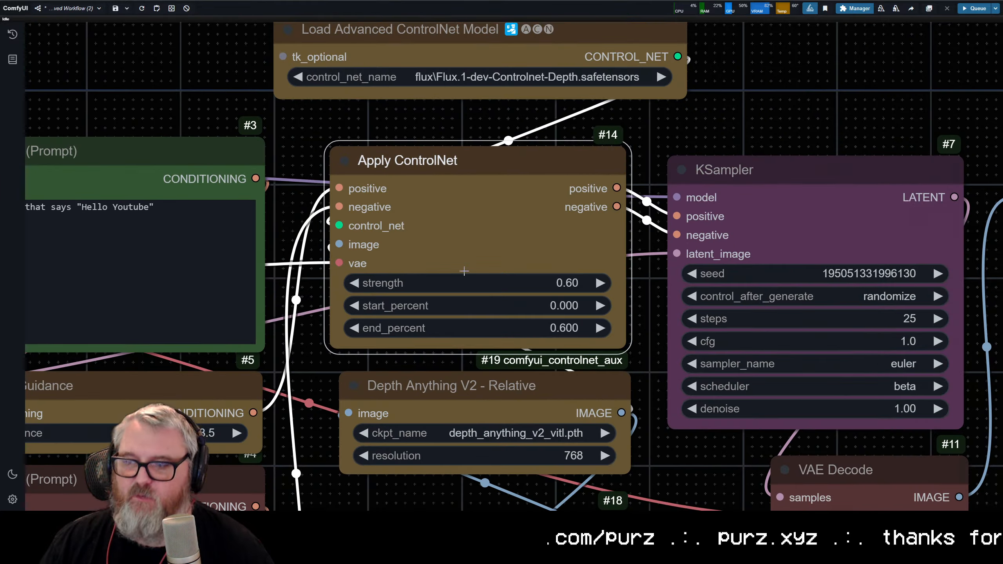
scroll(487, 321, "down", 7)
left_click_drag(524, 294, 244, 207)
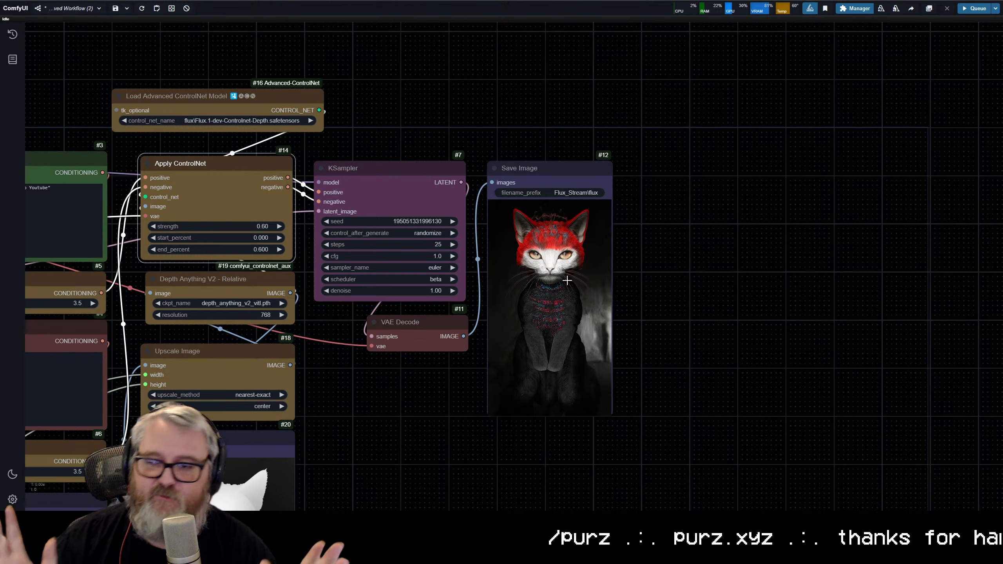
scroll(494, 312, "down", 1)
left_click_drag(446, 350, 603, 300)
left_click(261, 179)
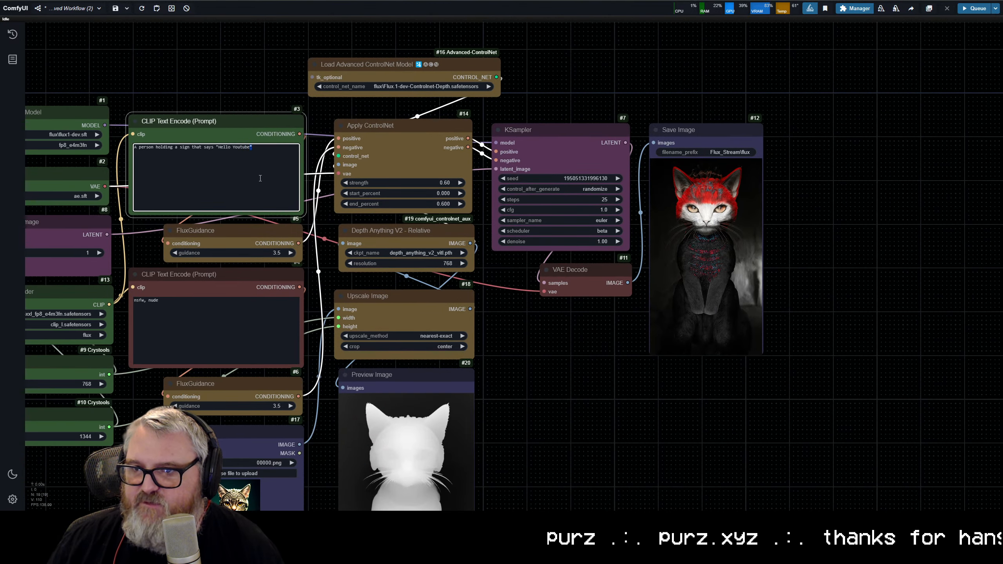
key("ctrl+a")
type("a ")
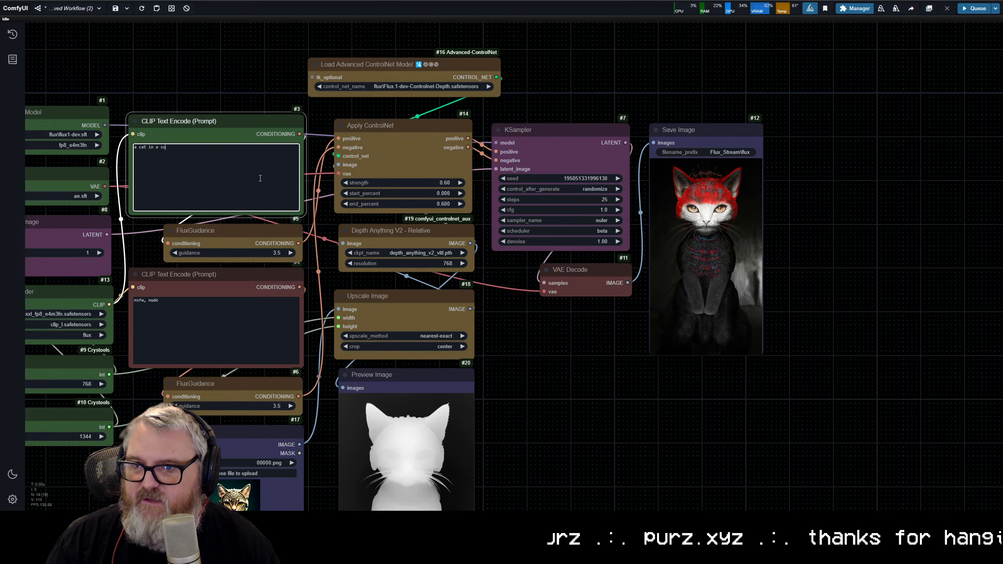
type("cat in a suit of armor")
key("ctrl+Return")
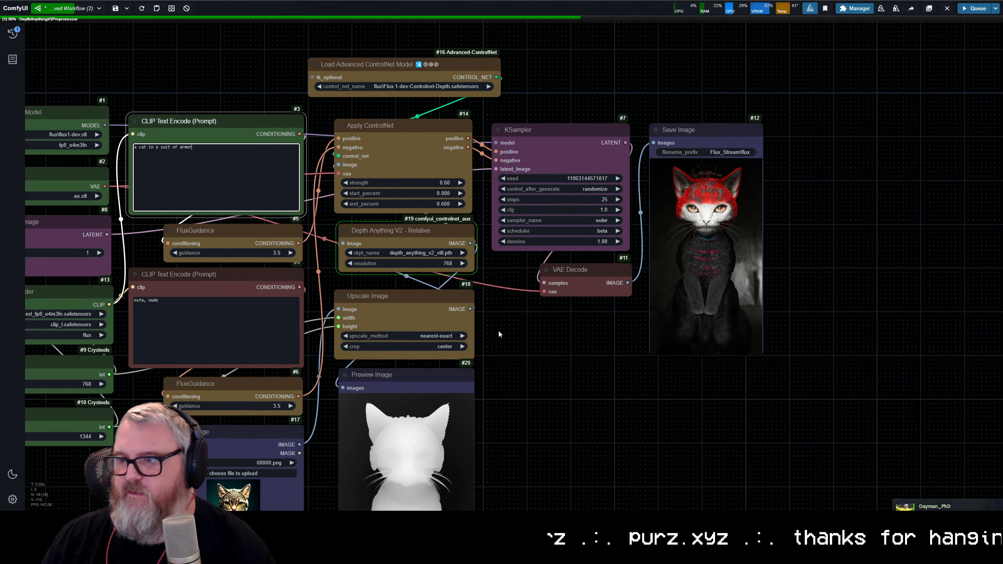
Step: Exit Steam, which is running in the background, and return to ComfyUI
left_click(900, 520)
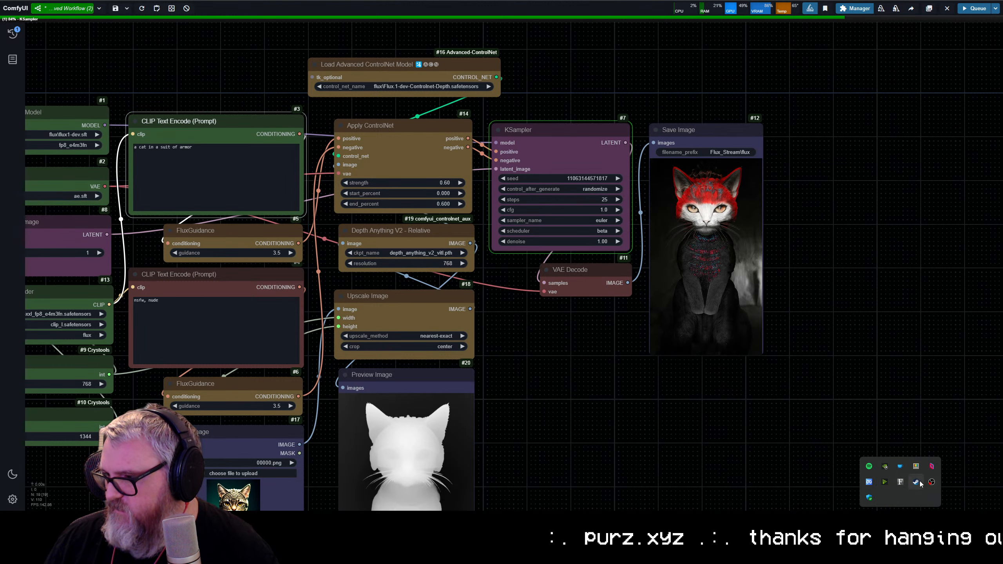
right_click(915, 481)
left_click(945, 475)
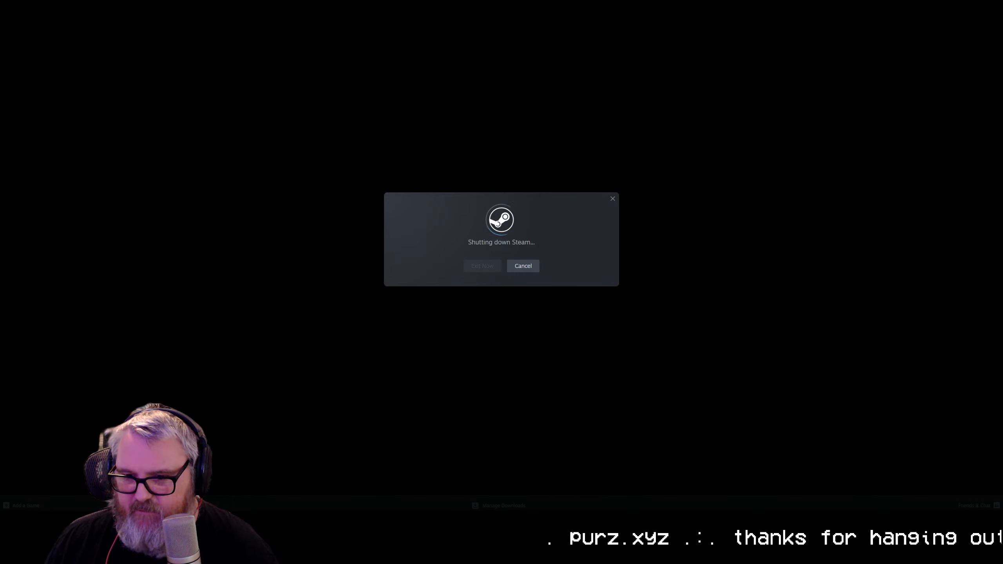
mouse_move(76, 519)
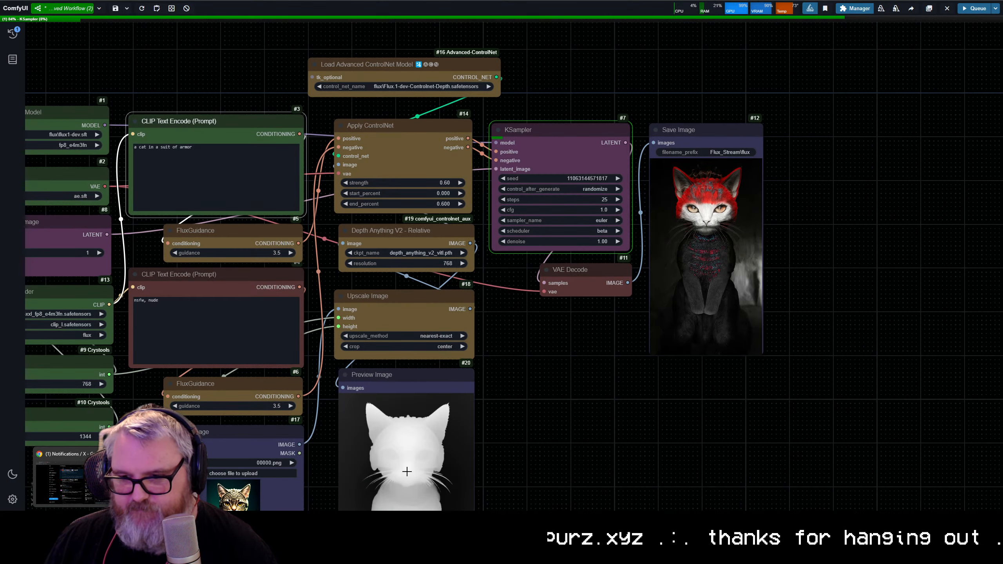
left_click(588, 427)
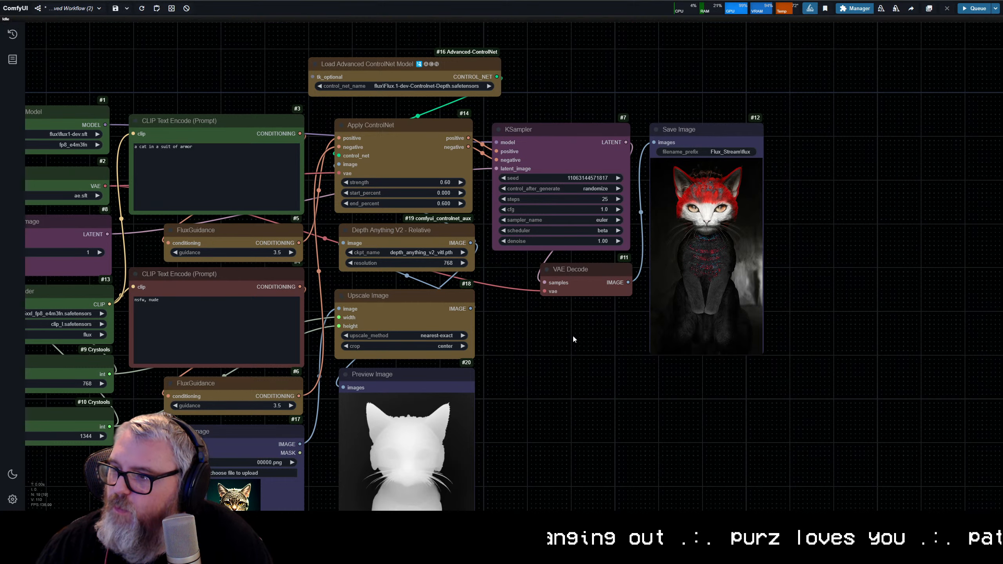
Step: Move the Save Image node below VAE Decode, directly beside Preview Image, and resize it to a similar height
scroll(570, 381, "down", 5)
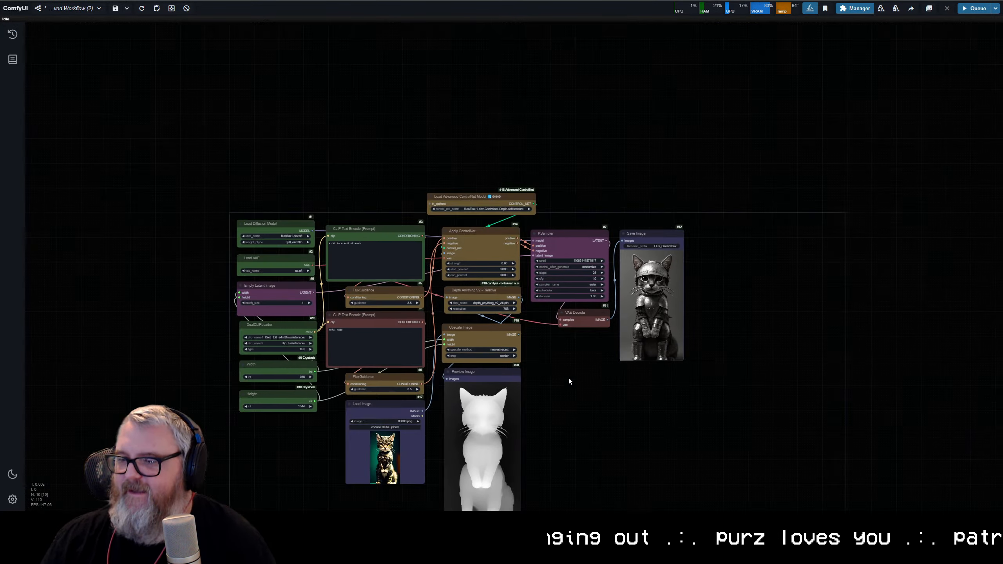
left_click_drag(569, 381, 432, 262)
scroll(439, 271, "up", 6)
scroll(592, 347, "down", 2)
left_click_drag(514, 151, 510, 211)
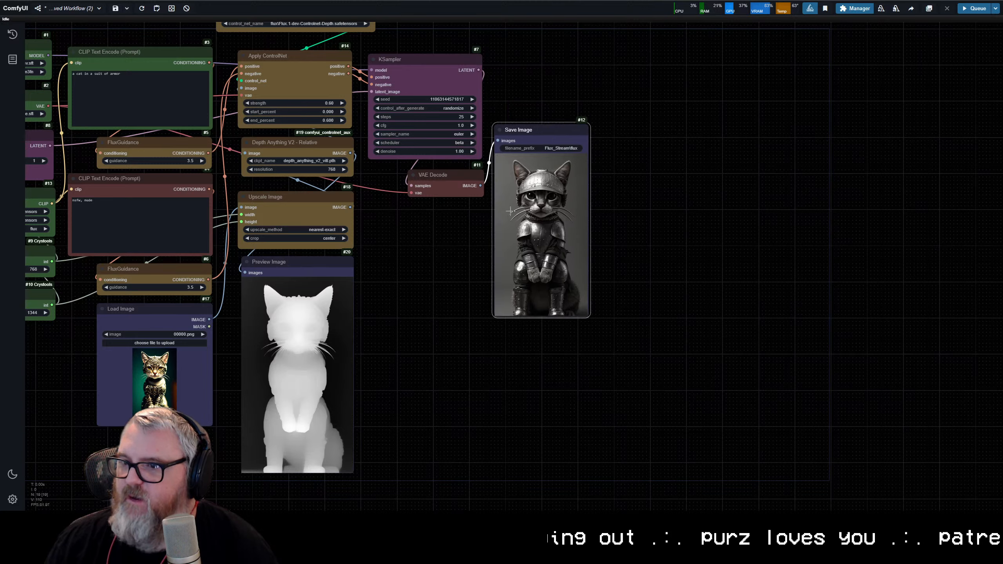
left_click_drag(549, 136, 411, 273)
mouse_move(452, 458)
left_mouse_down()
mouse_move(473, 476)
mouse_move(460, 473)
left_mouse_up()
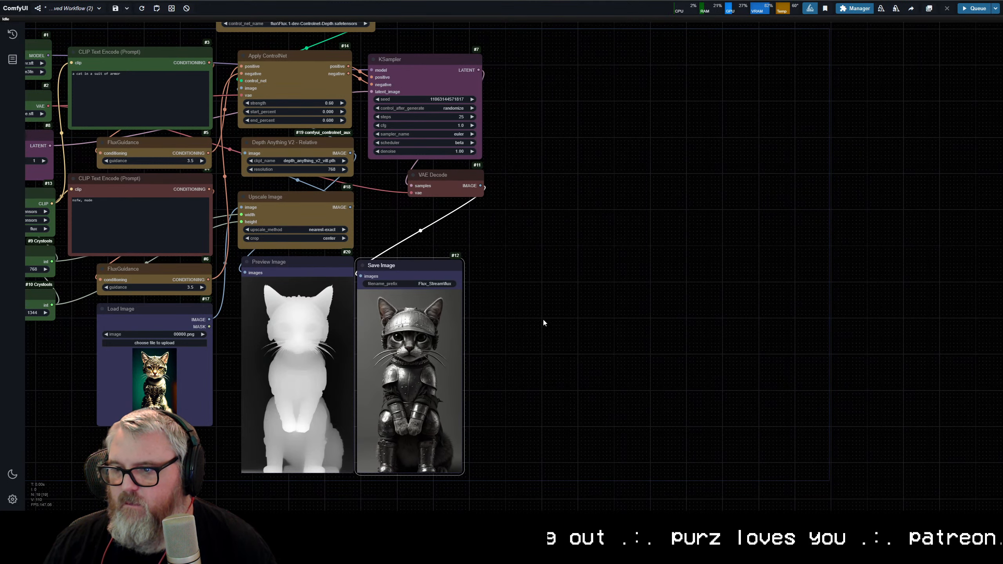
Step: Fine-tune the Save Image node's position and size so its picture lines up with the depth map in Preview Image
scroll(543, 319, "up", 3)
left_click_drag(566, 318, 718, 259)
left_click_drag(644, 266, 798, 222)
scroll(799, 226, "up", 2)
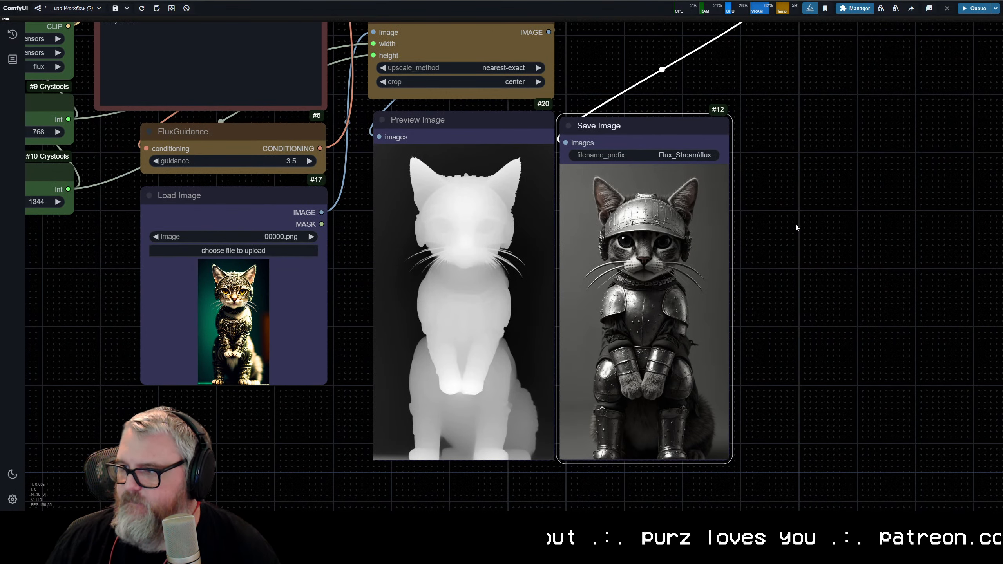
left_click_drag(667, 132, 668, 112)
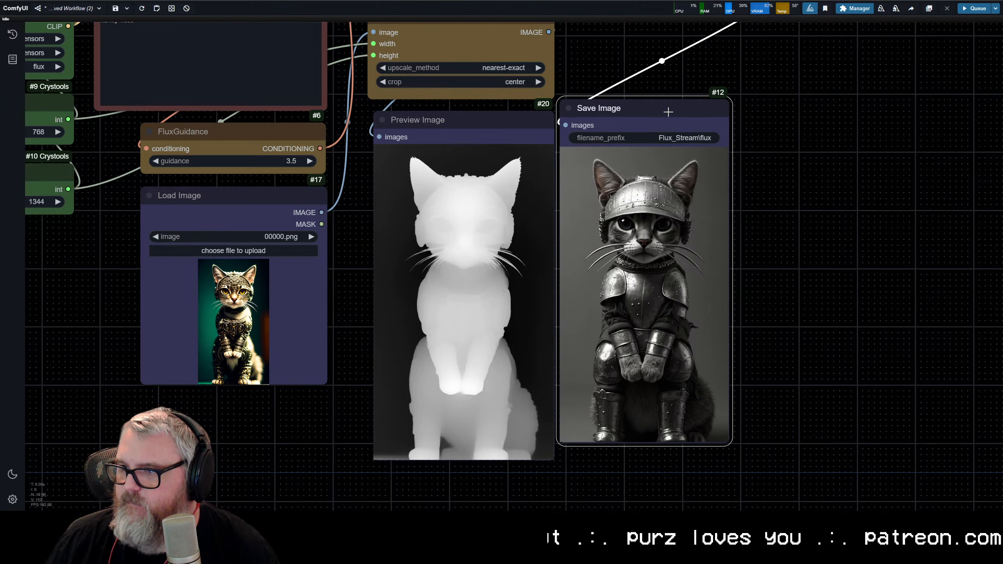
left_click_drag(728, 441, 740, 458)
Step: Add an Image Comparer (rgthree) node beside Save Image, linking the Upscale Image output to image_a and the VAE Decode output to image_b
scroll(792, 257, "down", 5)
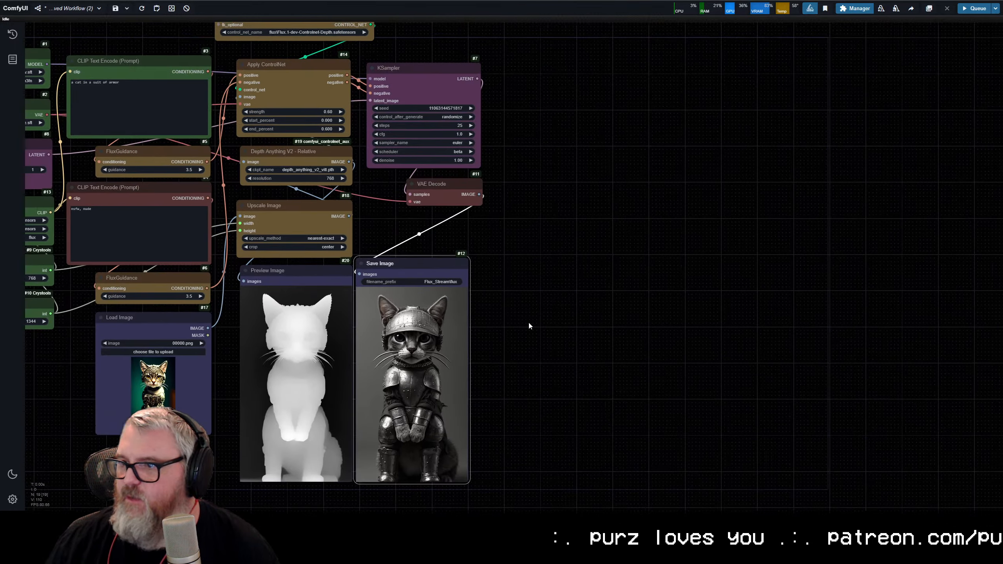
double_click(548, 228)
type("image comp")
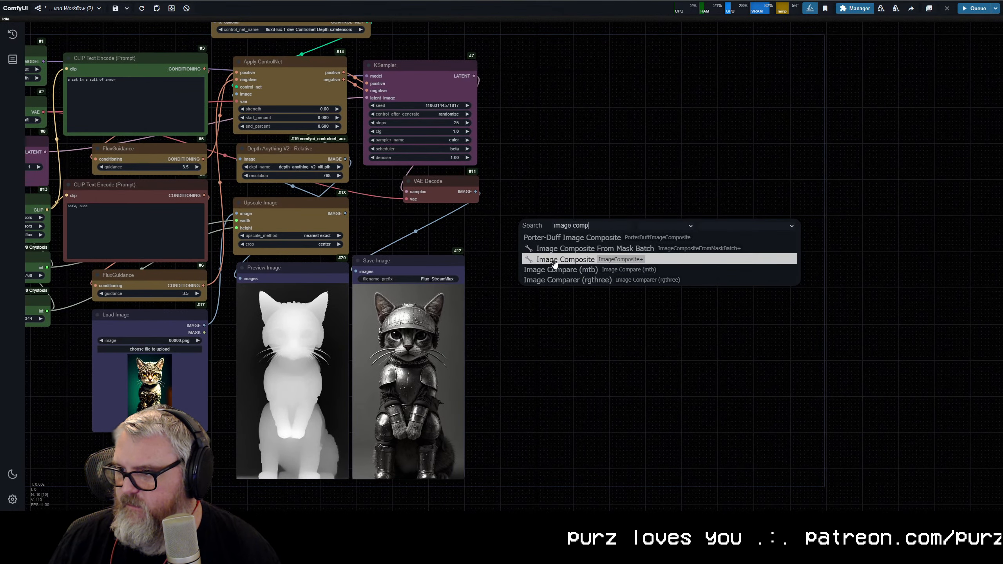
left_click(555, 281)
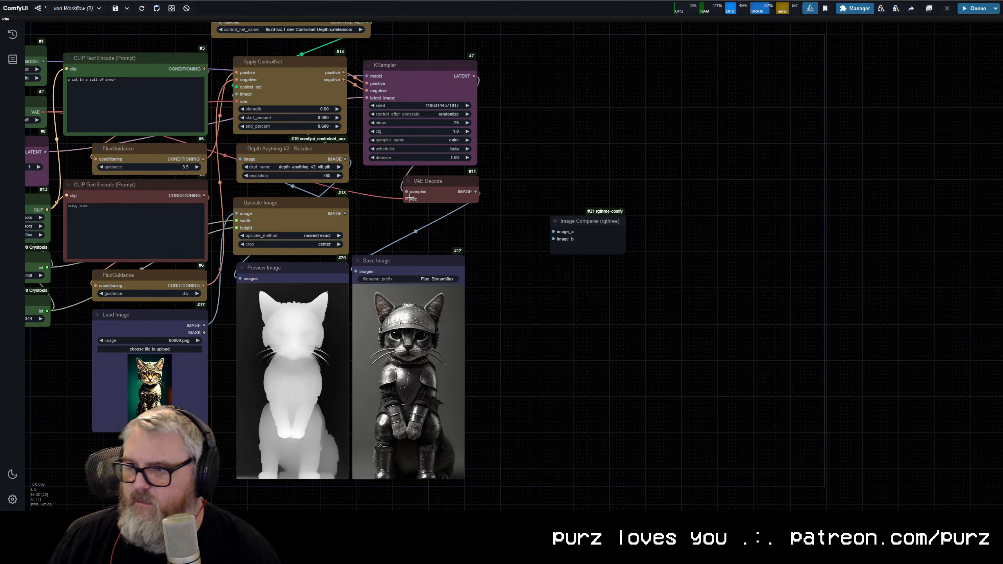
left_click_drag(345, 213, 553, 231)
left_click_drag(471, 193, 507, 267)
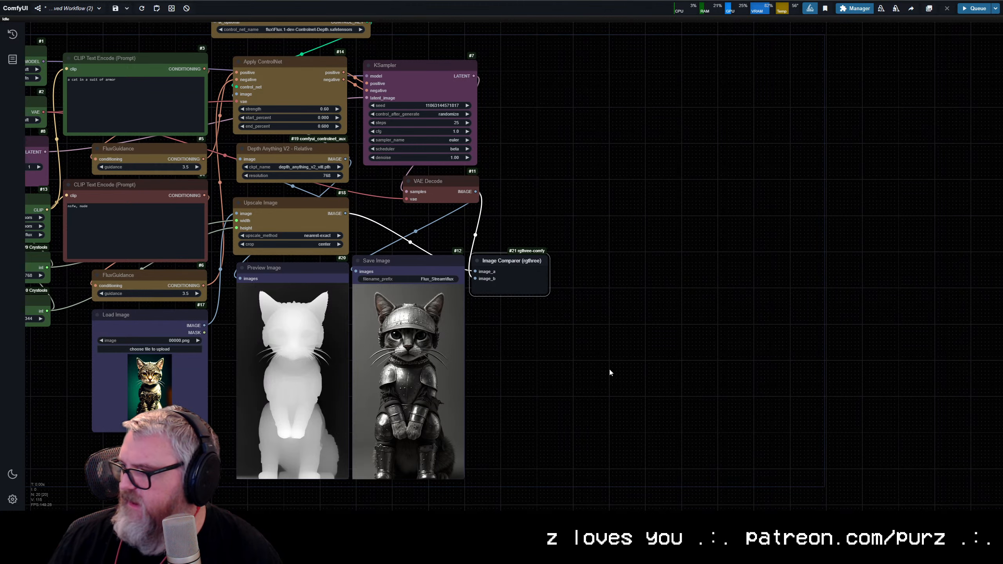
Step: Load the photo a9e2ca2a.jpg of the open-mouthed man in glasses into the Load Image node
left_click_drag(525, 215, 828, 112)
scroll(743, 199, "up", 4)
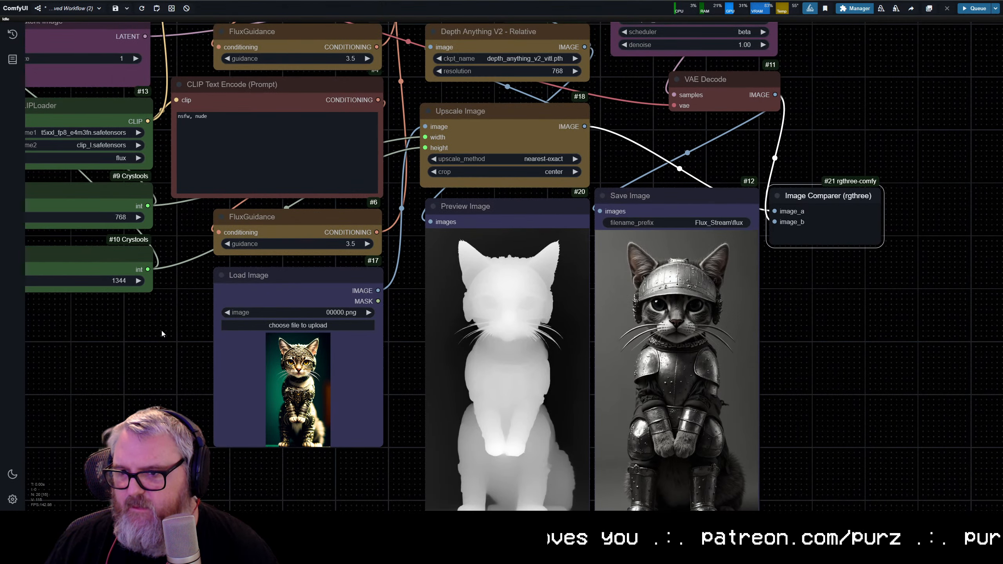
left_click(287, 325)
key("Escape")
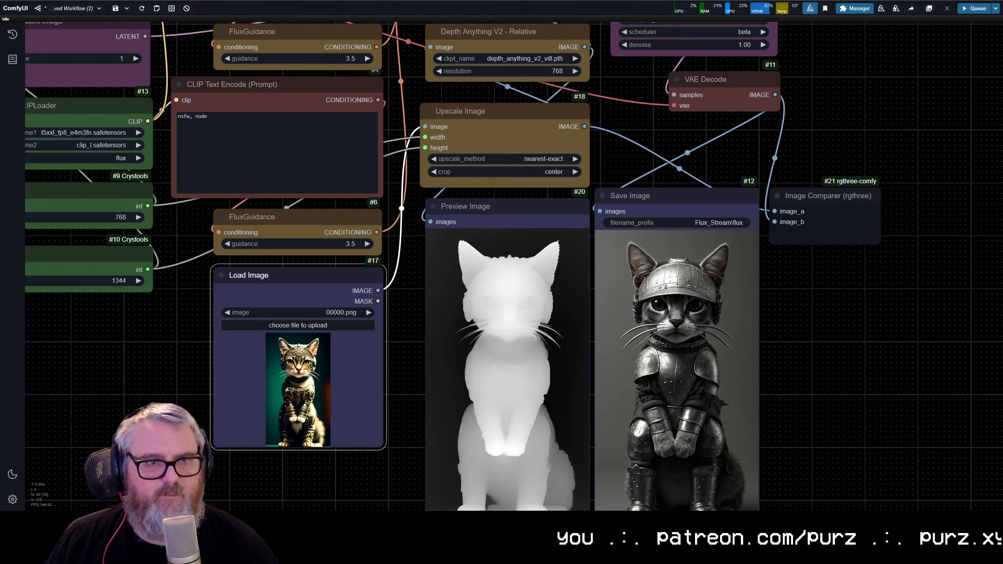
key("Return")
left_click(157, 350)
Step: Replace the positive prompt with "43 year old man looking extremely bewildered" and queue the generation
scroll(169, 348, "down", 4)
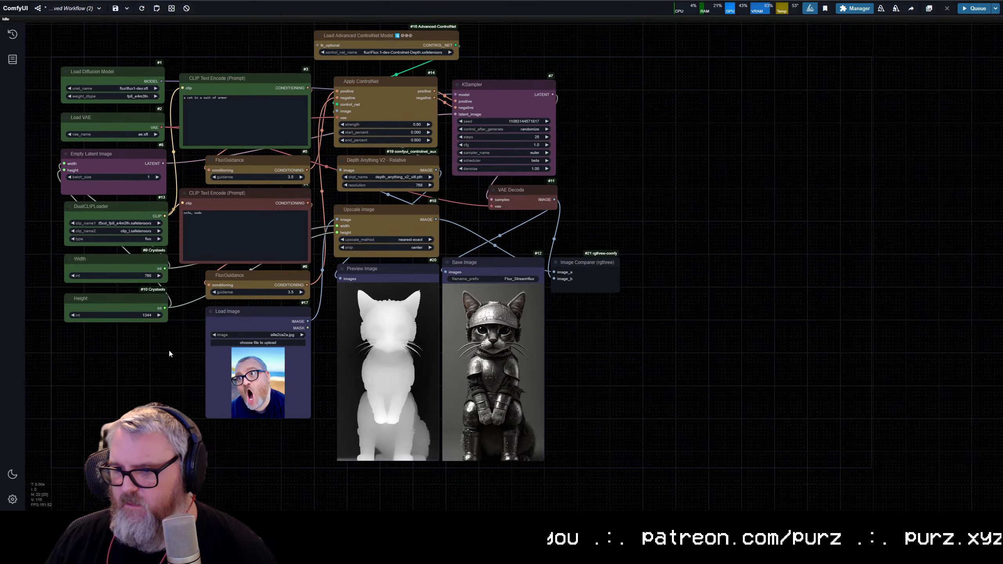
scroll(168, 350, "up", 2)
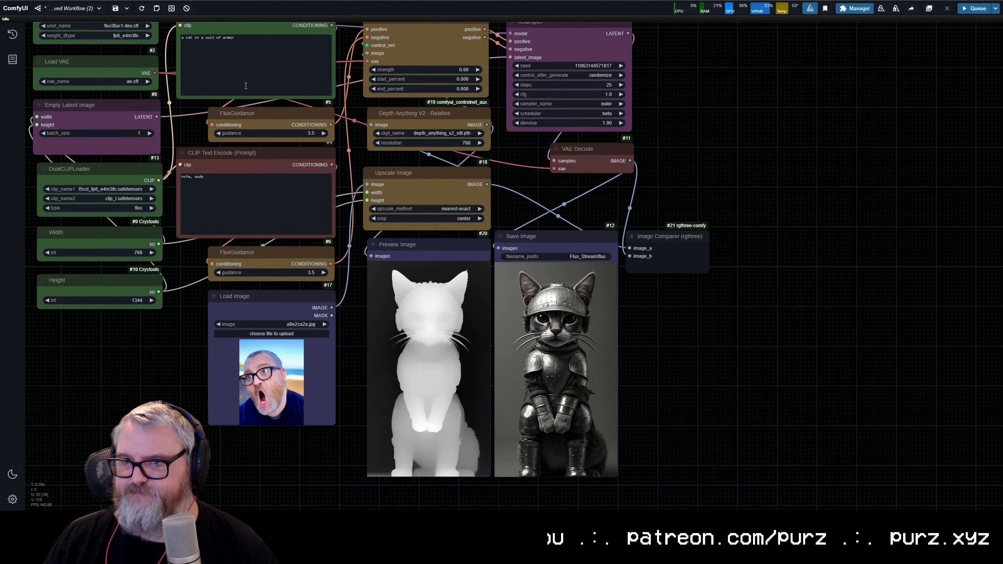
left_click(250, 85)
key("ctrl+a")
type("man looking extyre")
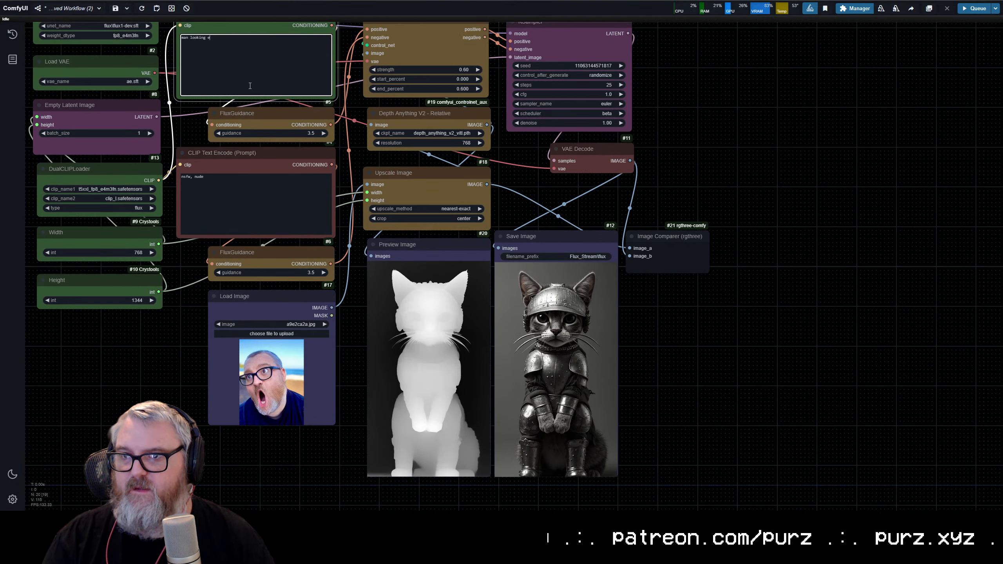
key("BackSpace")
key("BackSpace")
key("BackSpace")
type("remelye")
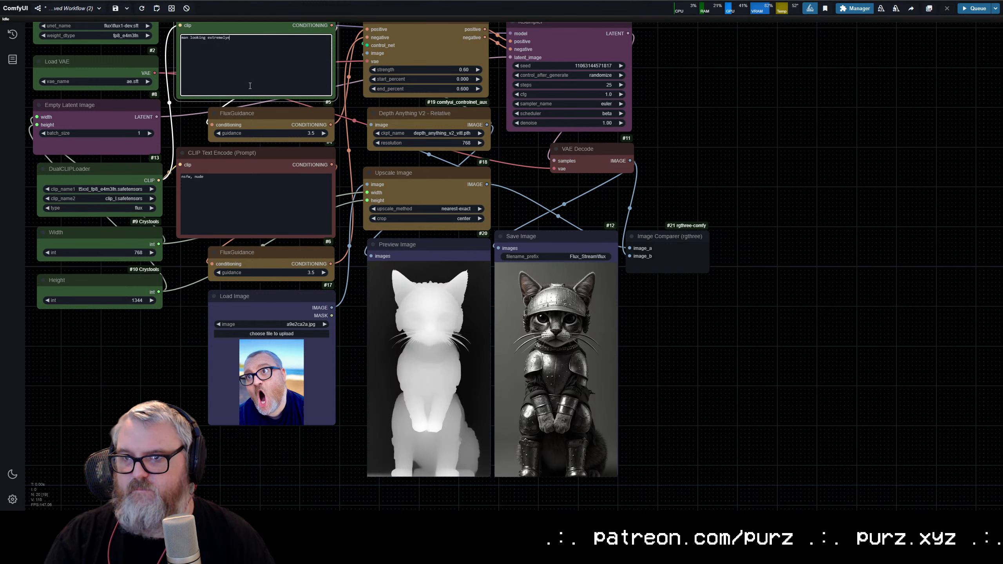
key("BackSpace")
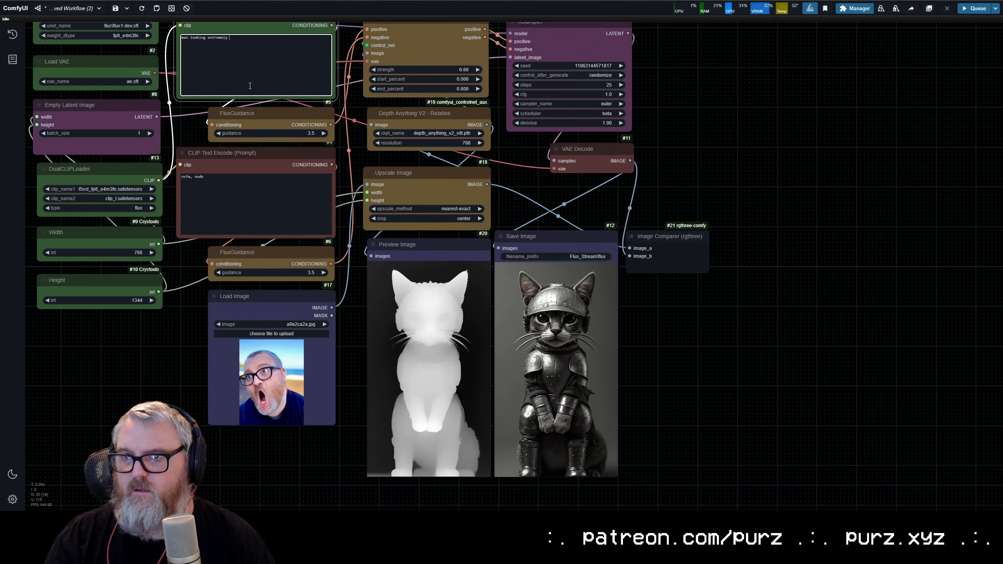
type("bewildered")
key("Home")
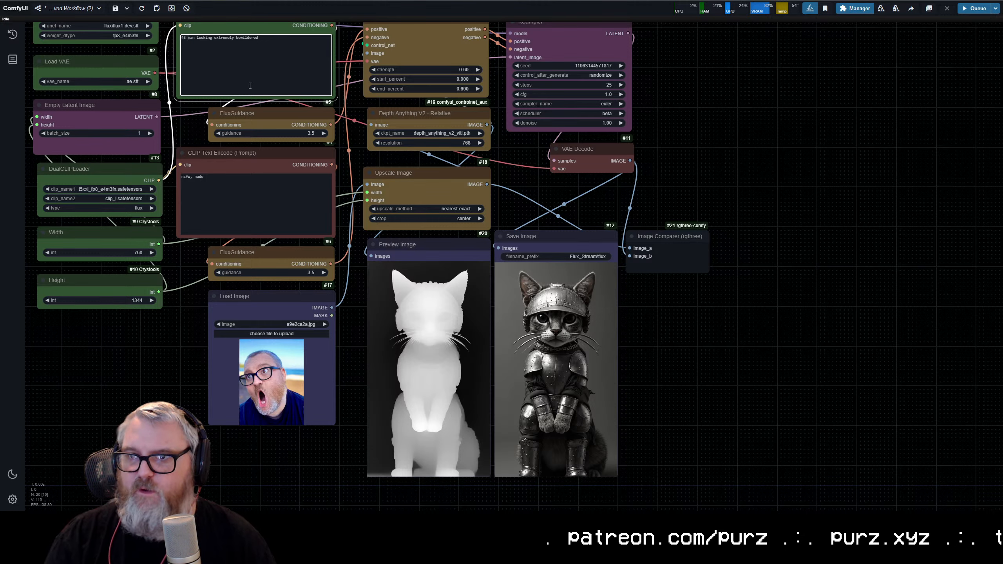
type("43 year old")
key("ctrl+Return")
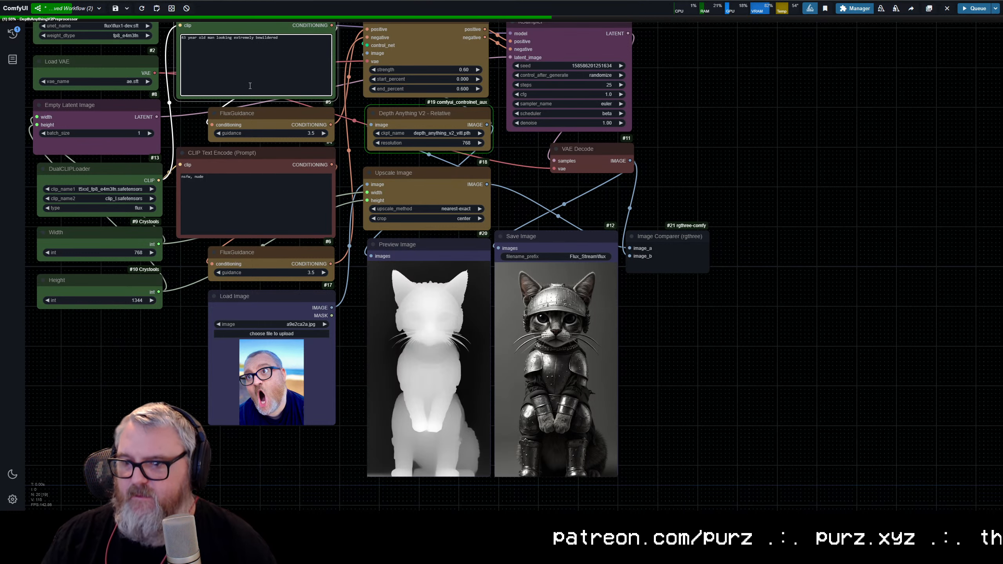
Step: Follow the generation and compare the man's depth map in Preview Image with the portrait in Save Image up close
scroll(490, 362, "down", 4)
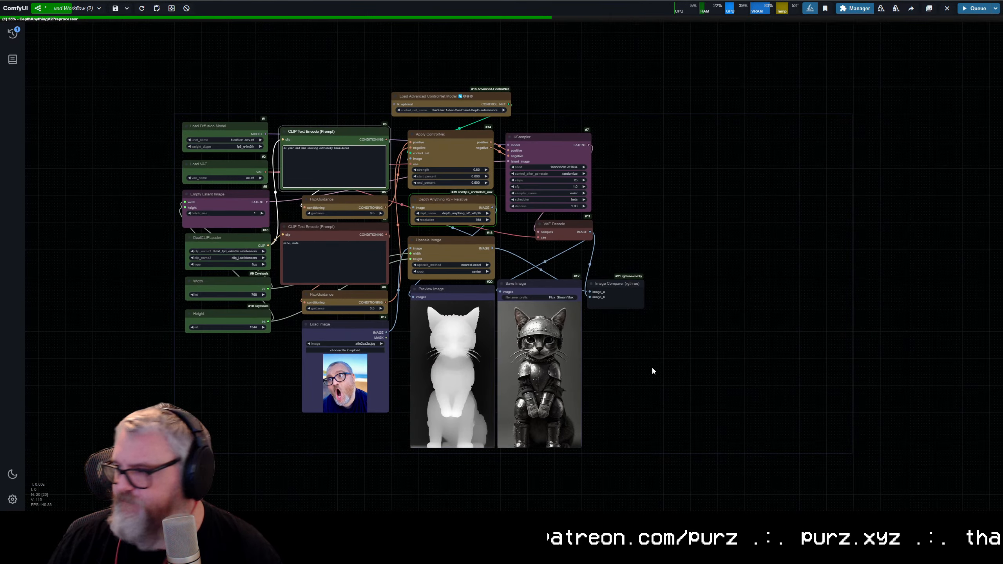
scroll(649, 375, "up", 2)
scroll(879, 381, "up", 3)
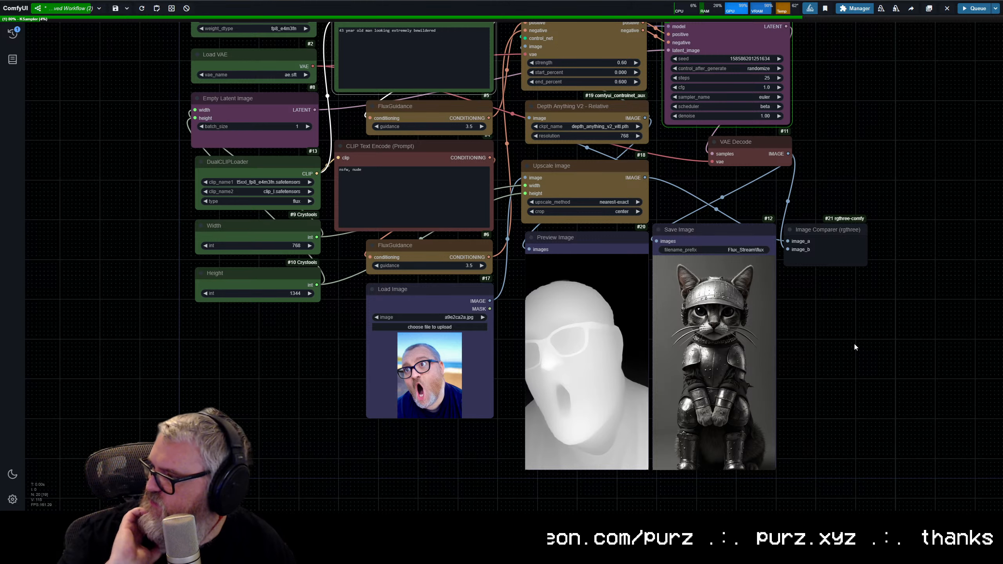
left_click_drag(851, 230, 798, 342)
left_click(865, 294)
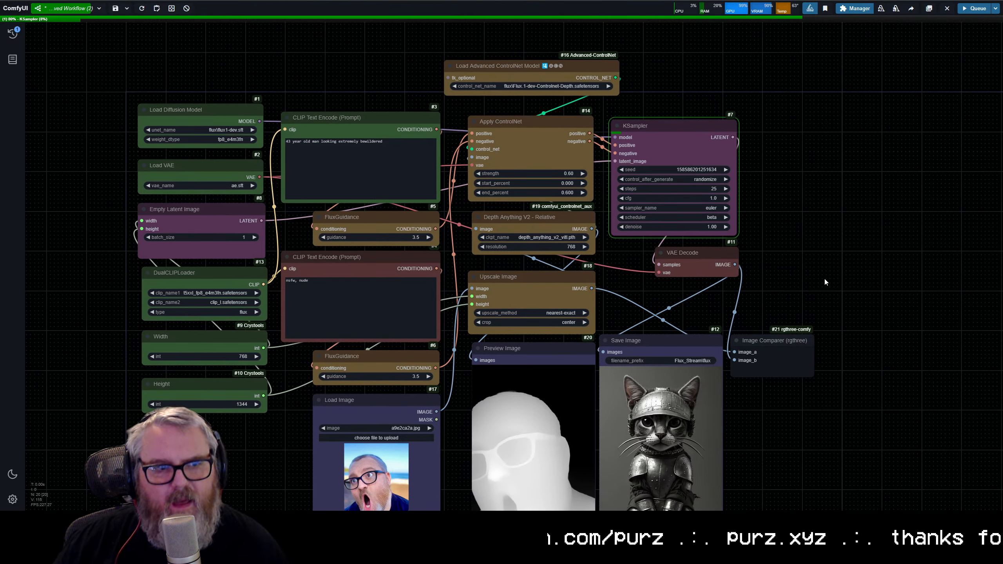
scroll(864, 316, "down", 3)
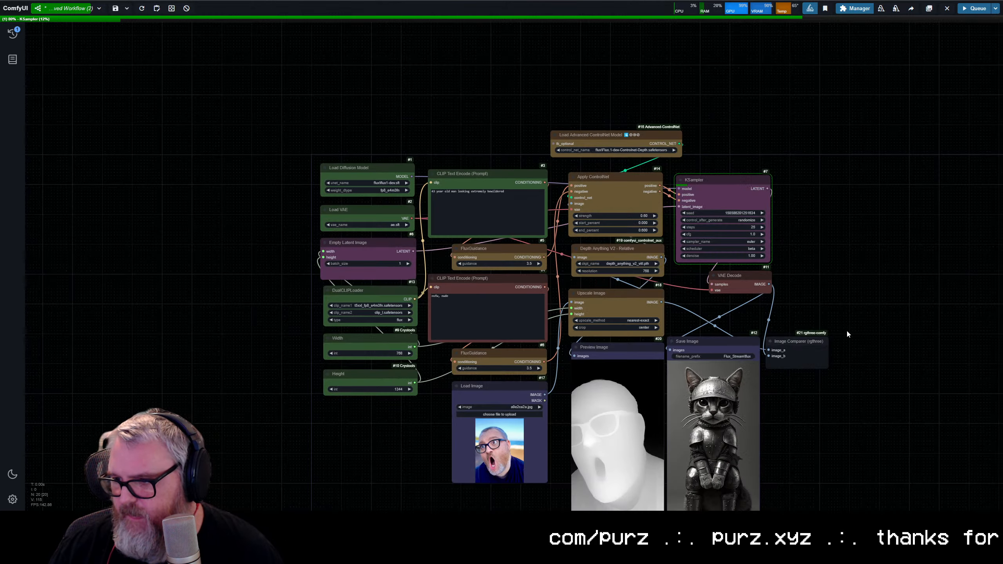
left_click_drag(876, 355, 777, 299)
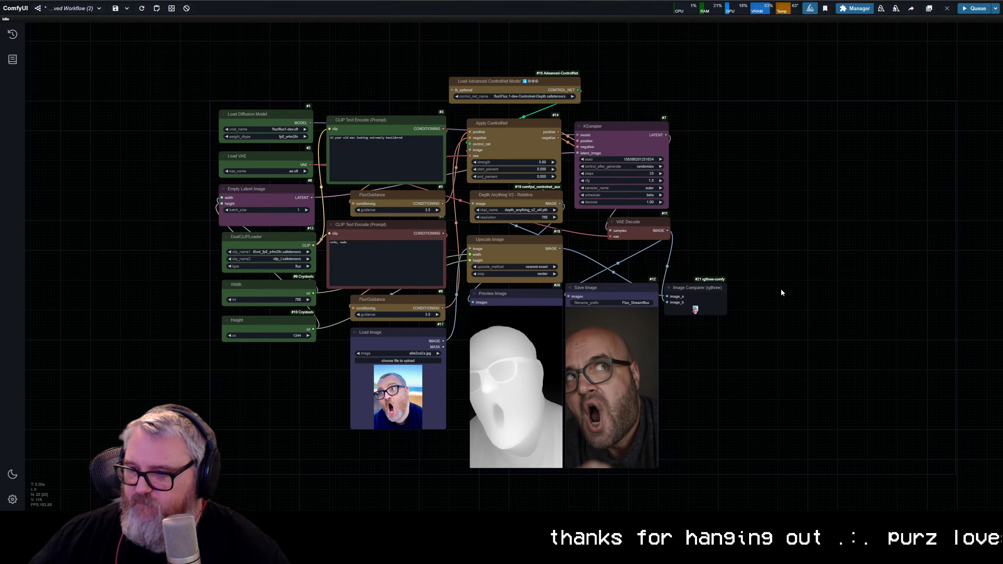
scroll(674, 420, "up", 5)
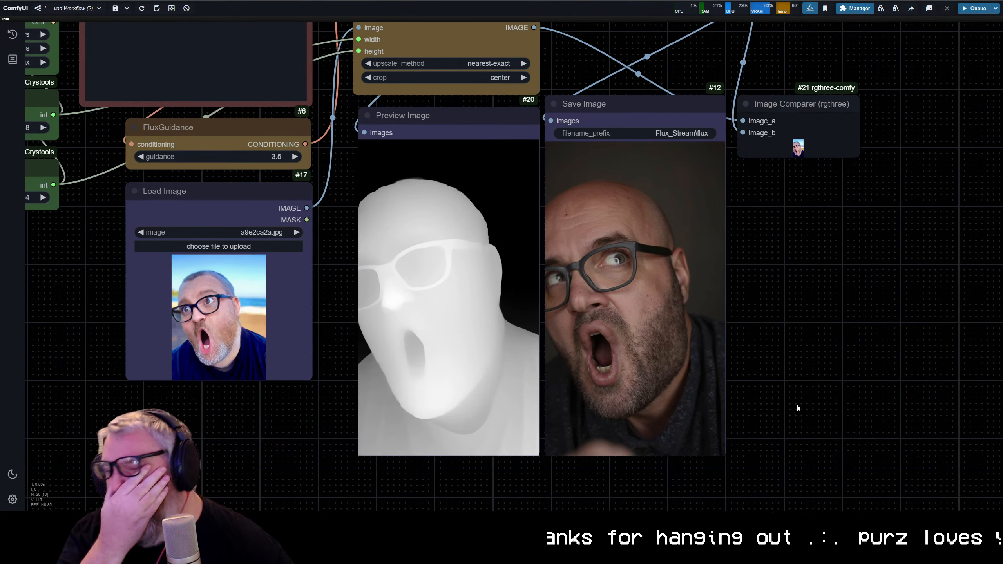
scroll(790, 426, "down", 3)
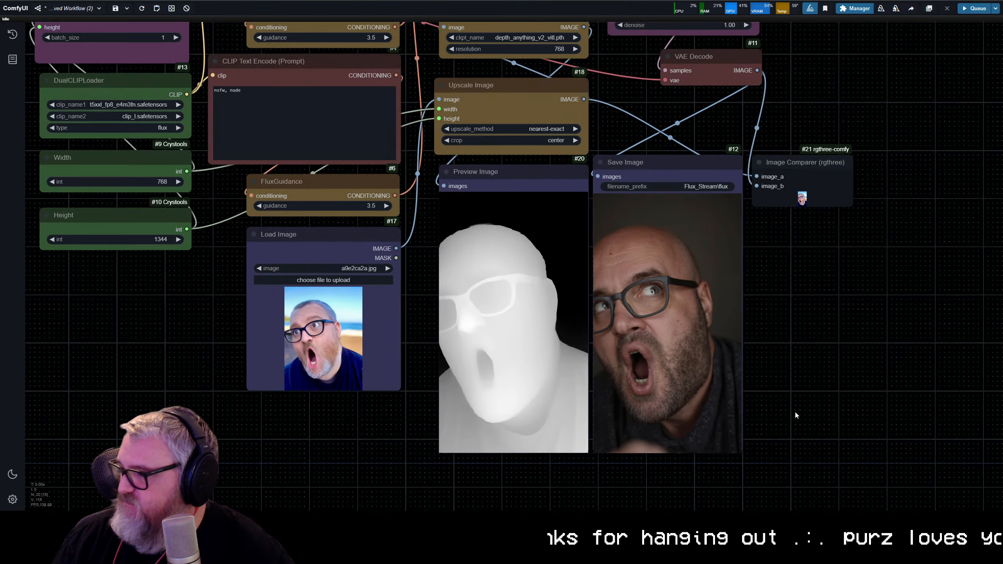
scroll(786, 395, "up", 8)
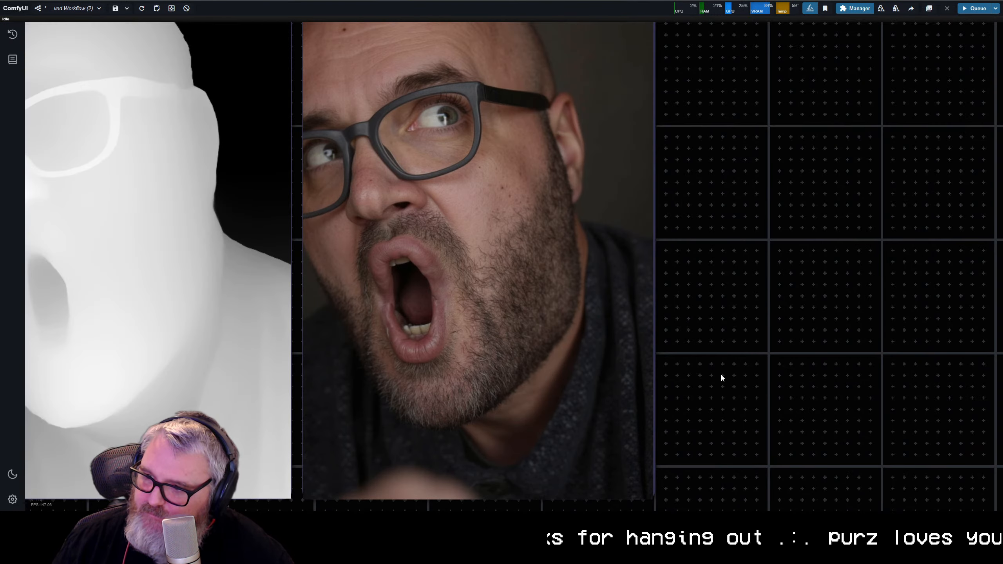
Step: Load download (13).png, the picture of the man in a tuxedo raising a glass, into the Load Image node
scroll(721, 375, "down", 6)
scroll(829, 391, "up", 2)
scroll(838, 392, "down", 1)
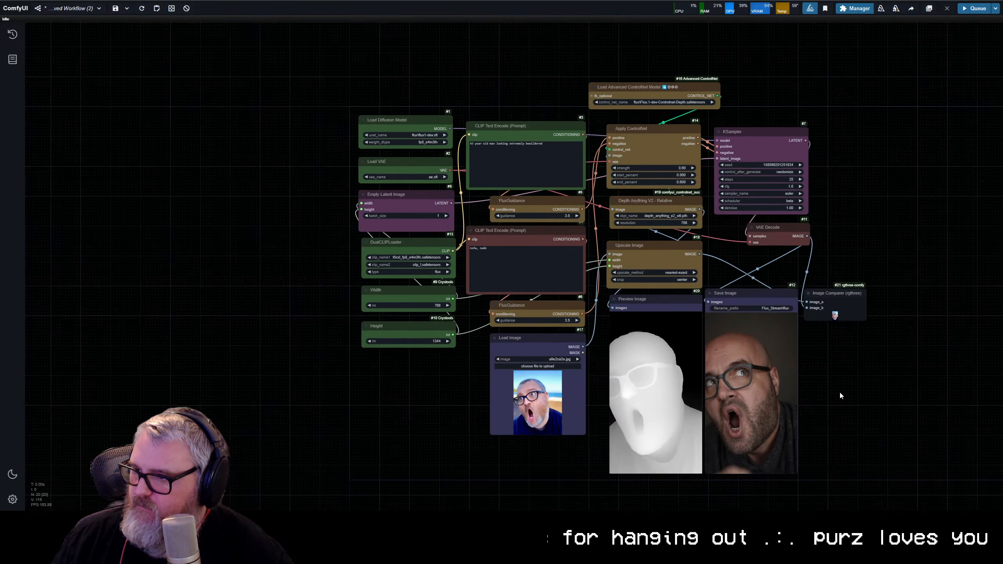
left_click_drag(839, 390, 749, 394)
left_click(454, 366)
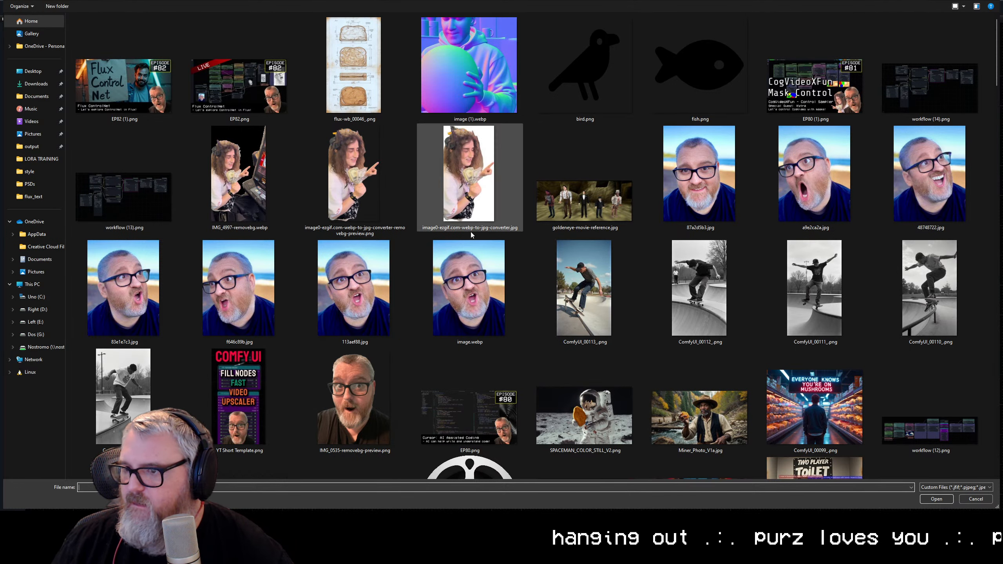
scroll(405, 302, "down", 5)
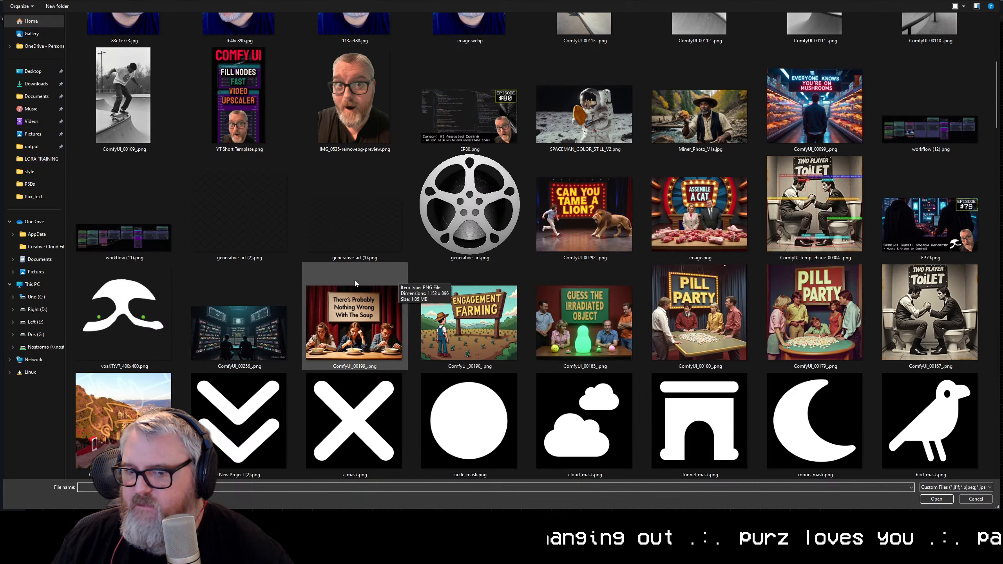
scroll(336, 233, "up", 5)
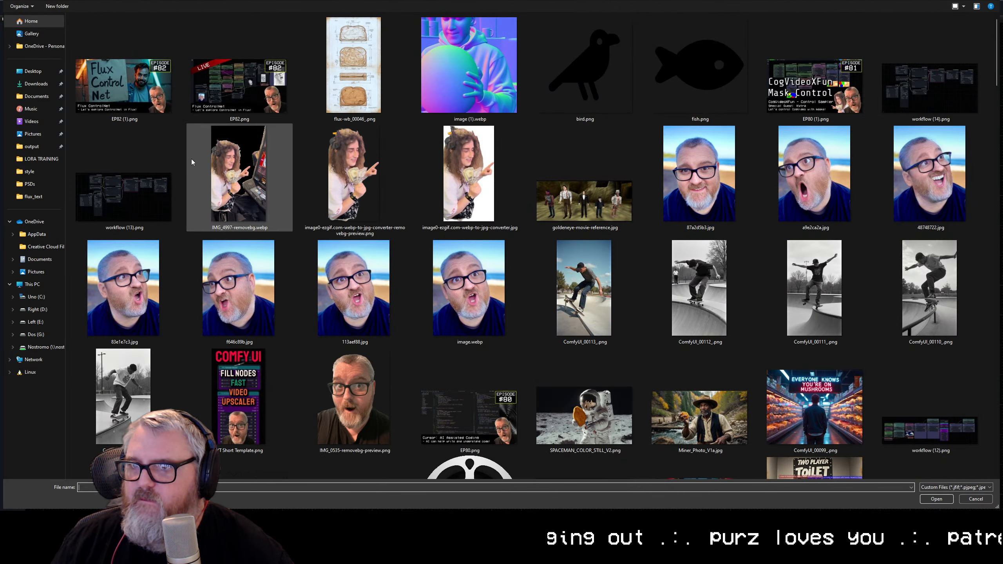
scroll(274, 312, "down", 5)
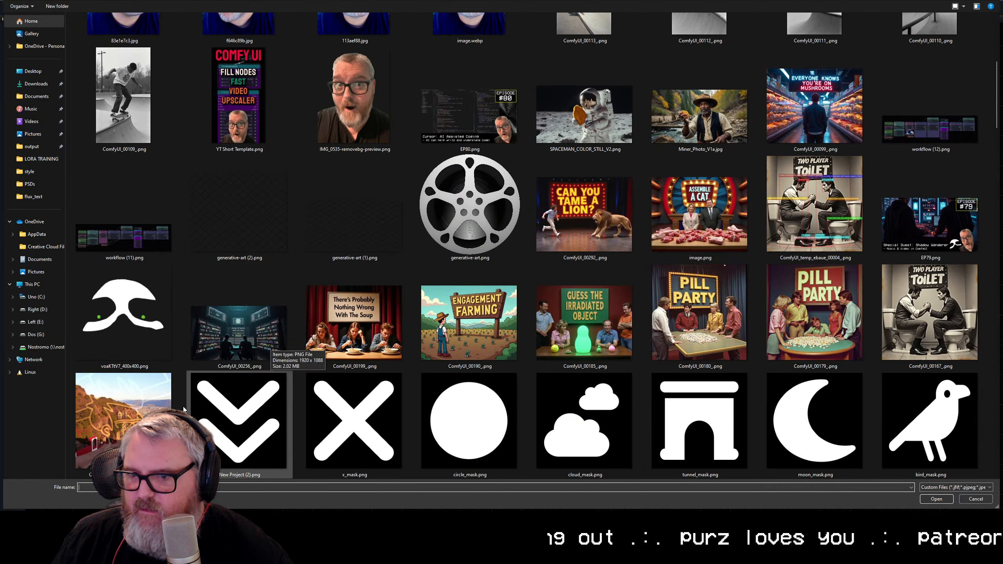
scroll(473, 312, "down", 5)
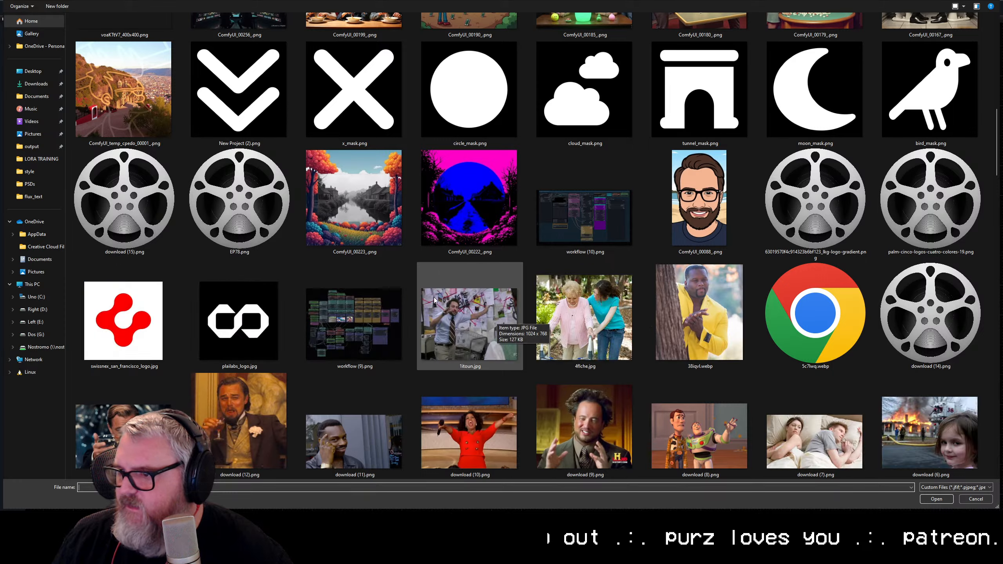
scroll(442, 284, "down", 5)
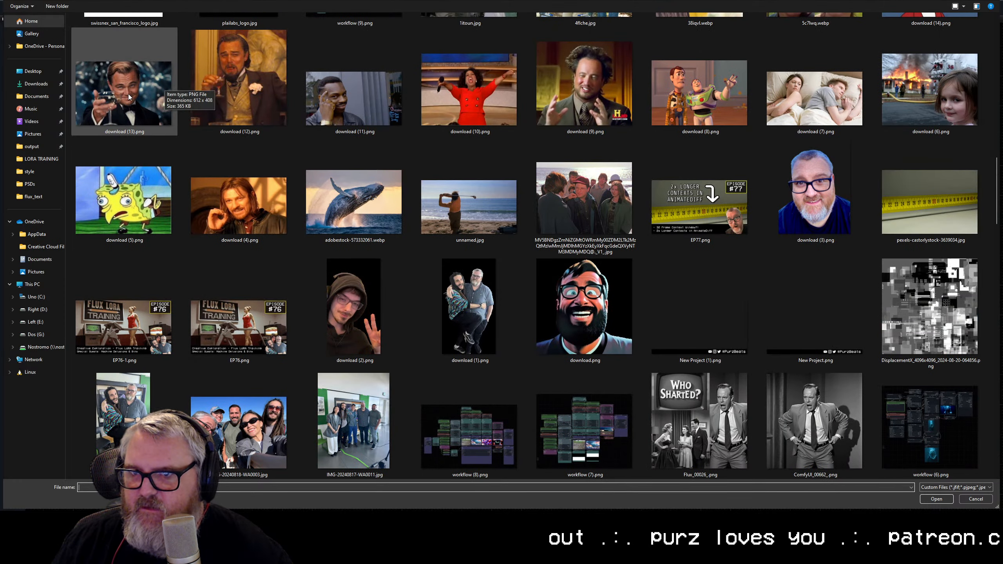
double_click(129, 94)
scroll(486, 407, "up", 8)
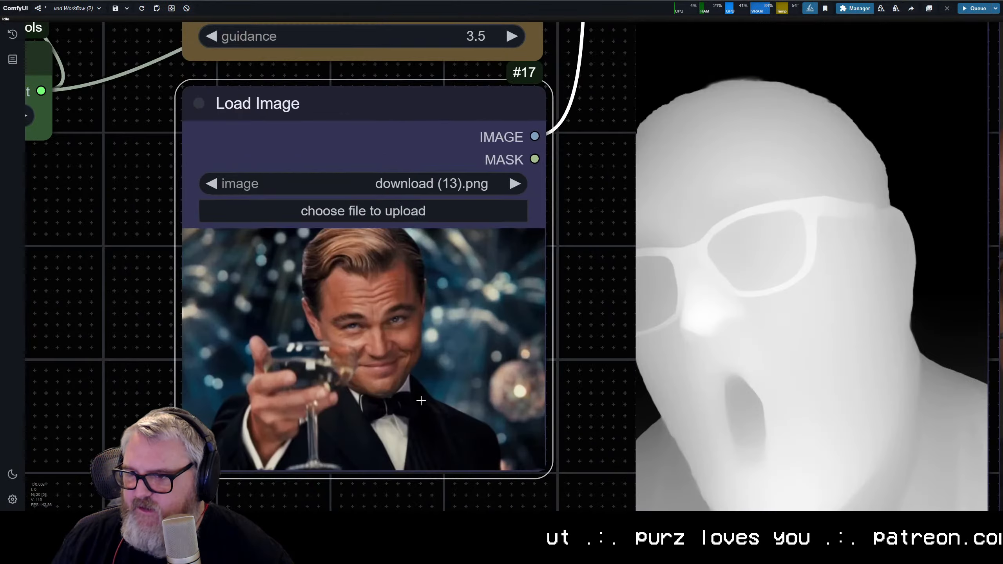
Step: Replace the positive prompt with "man holding out a glass, cheers" and queue the generation
scroll(454, 316, "down", 8)
left_click(429, 146)
key("ctrl+a")
type("man h")
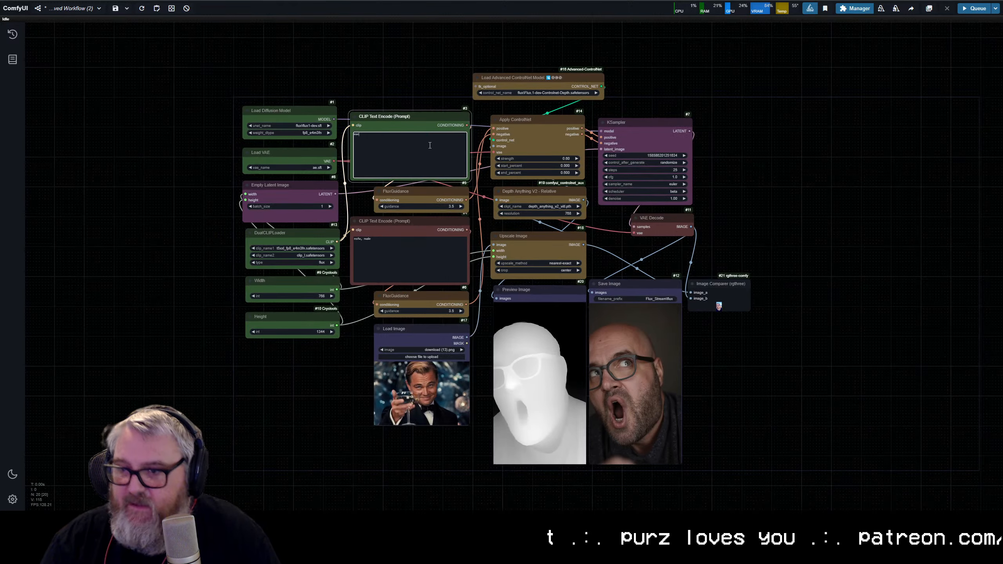
type("olding out a g")
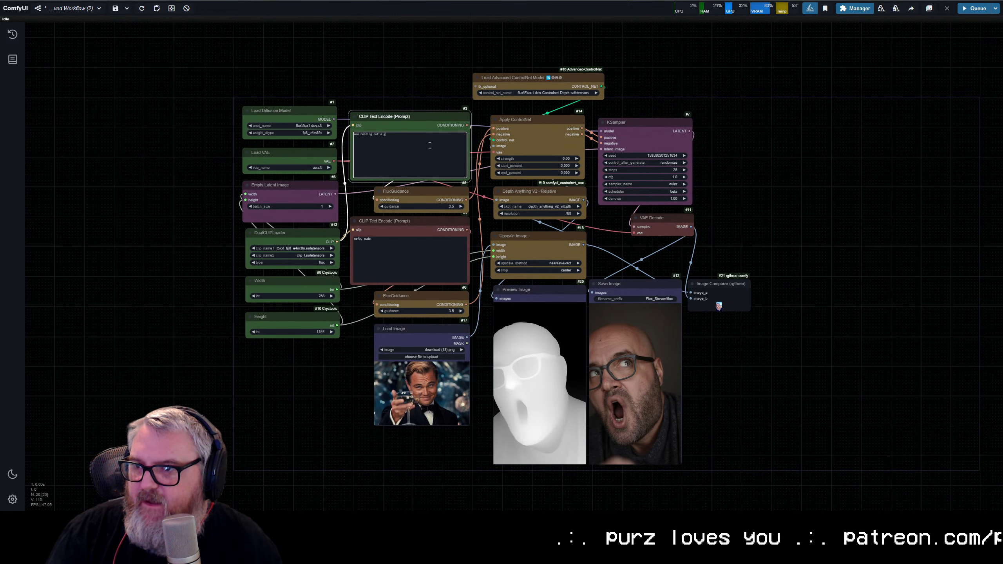
type("lass, cheers")
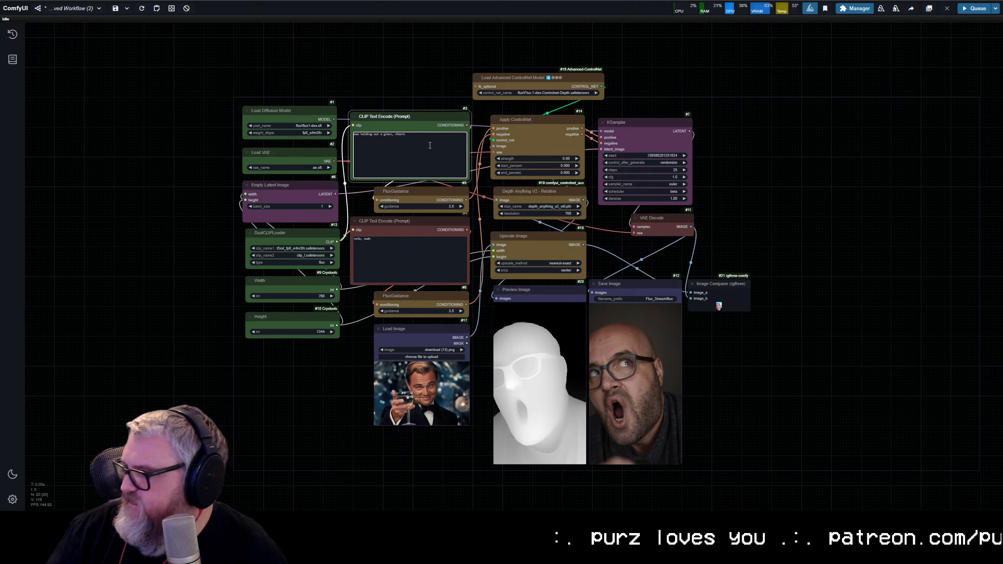
key("ctrl+Return")
scroll(541, 278, "up", 6)
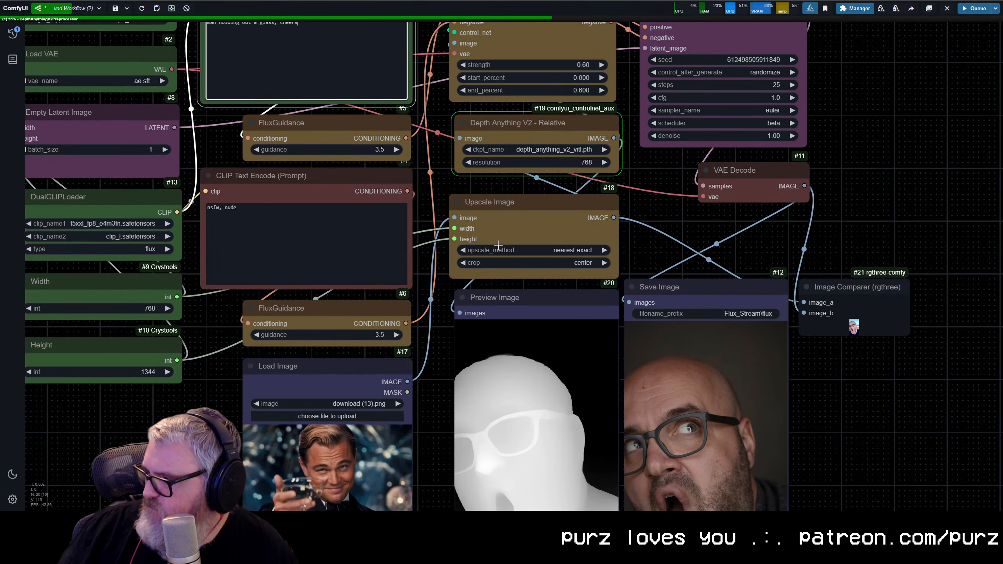
scroll(497, 244, "down", 5)
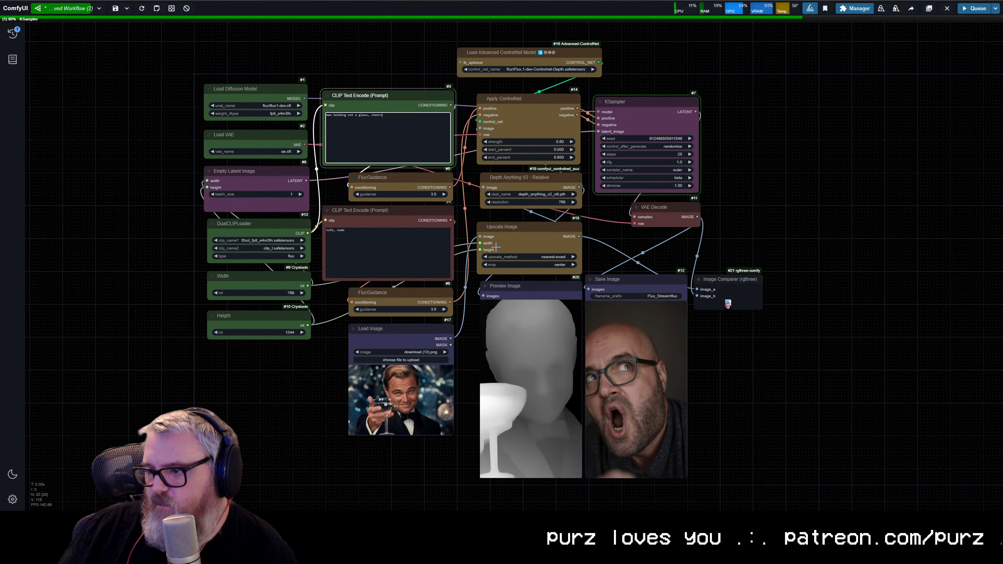
Step: Open a Windows Command Prompt, check the GPU load and memory with nvitop, and close the window
key("super")
type("cmd")
key("Return")
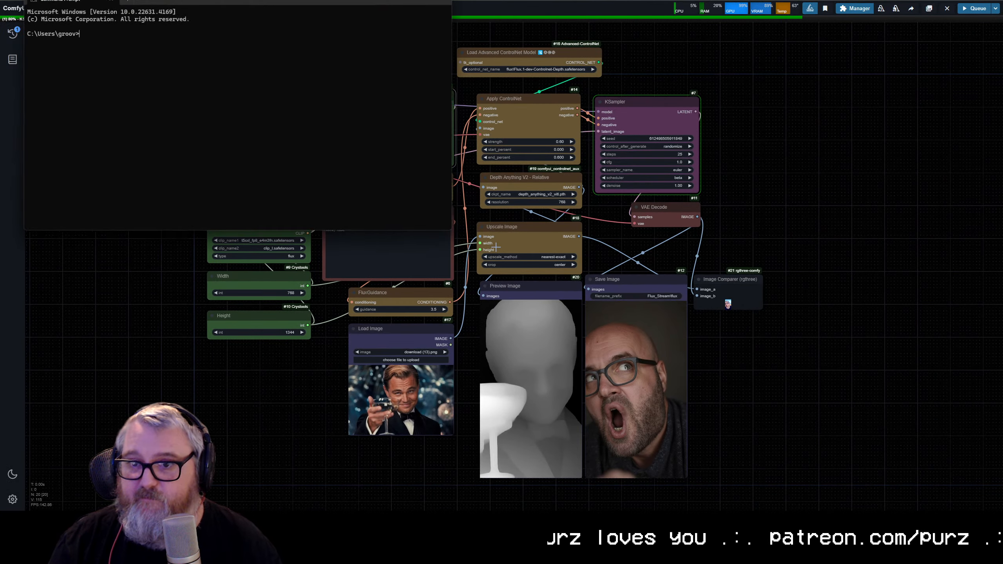
type("nvi")
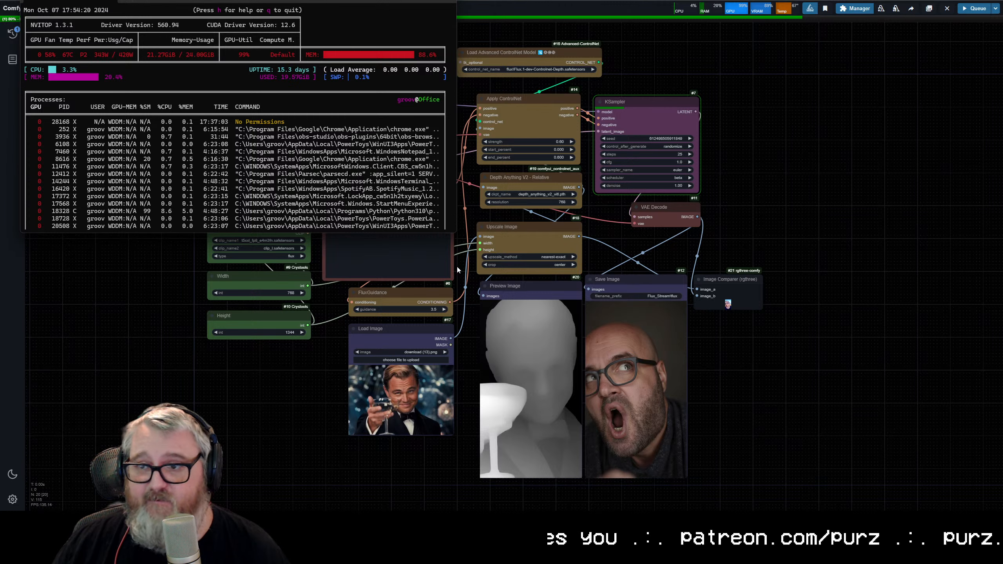
key("q")
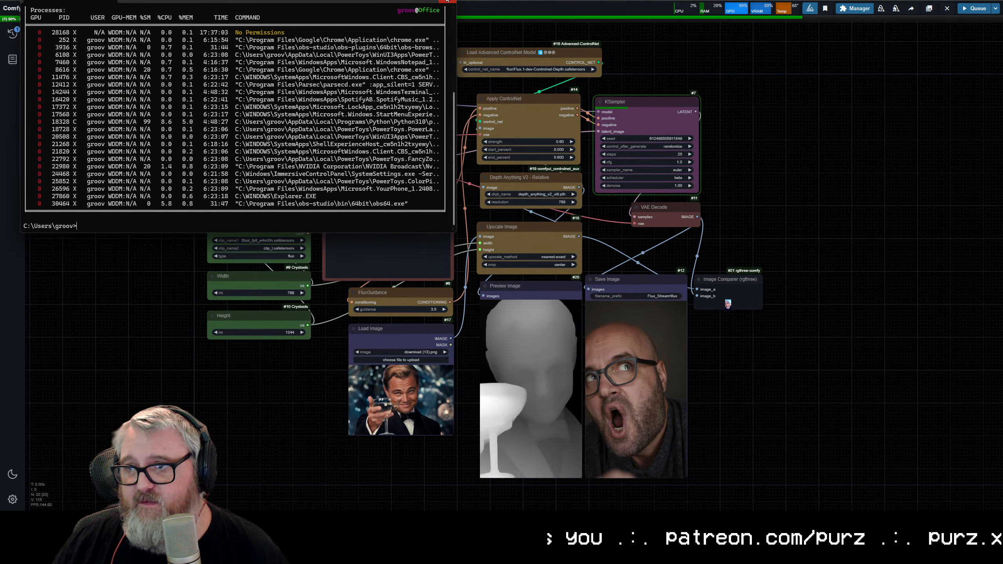
left_click(448, 2)
Step: Check the generated man against the depth map, replace the positive prompt with "elephant eating a watermelon", and queue the generation
left_click_drag(98, 212, 90, 213)
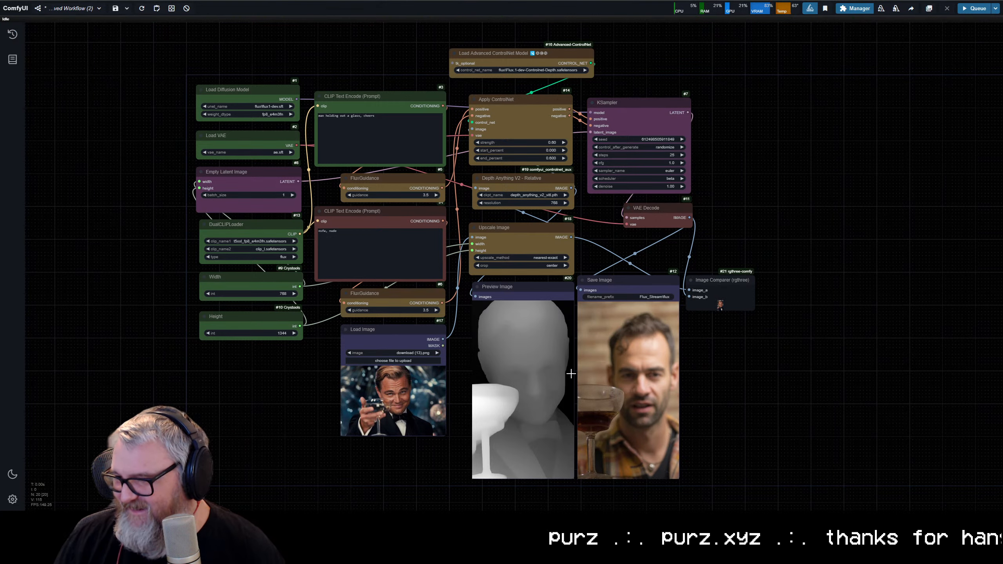
scroll(571, 373, "up", 4)
scroll(593, 316, "down", 3)
scroll(610, 254, "up", 4)
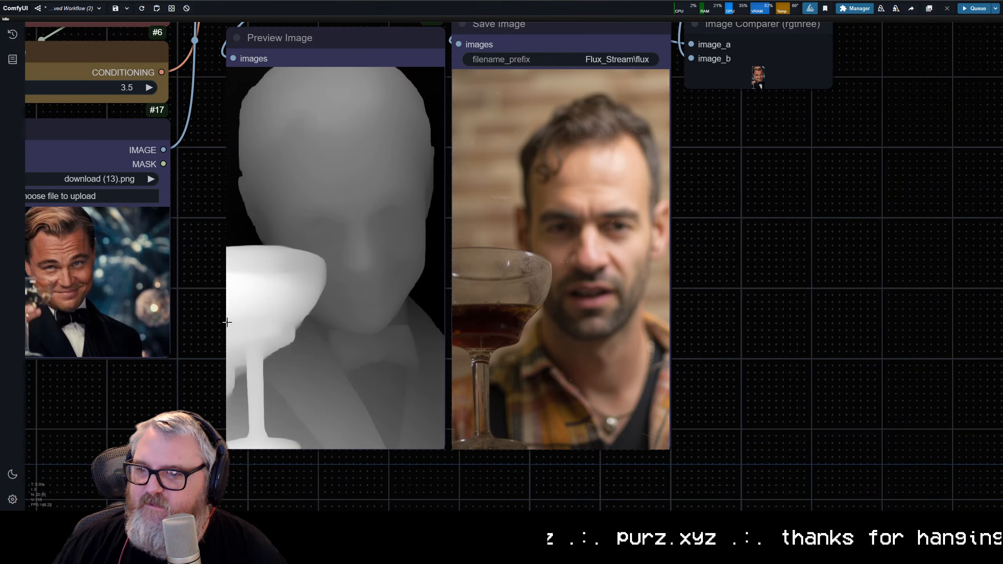
scroll(572, 392, "down", 5)
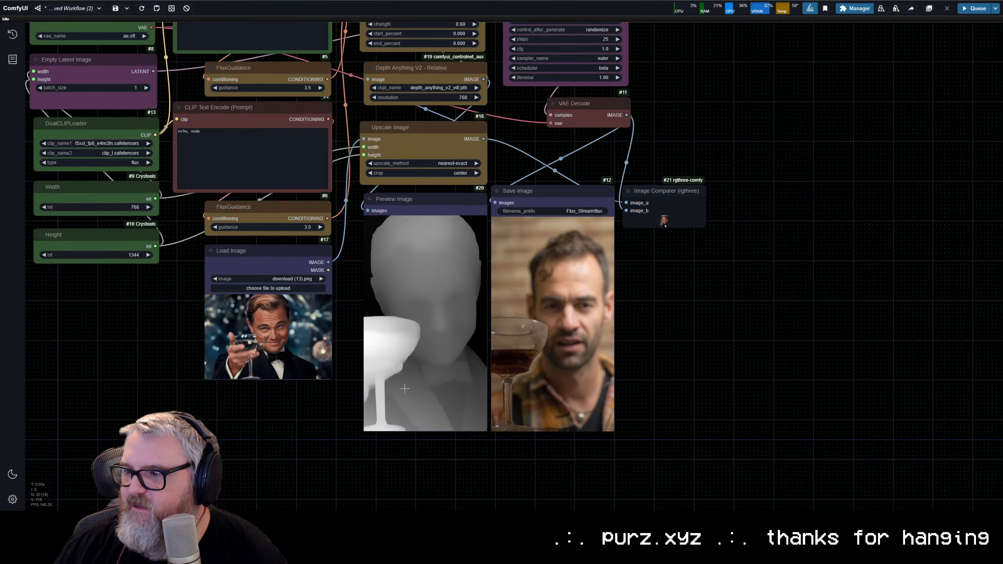
left_click_drag(269, 114, 281, 223)
double_click(240, 126)
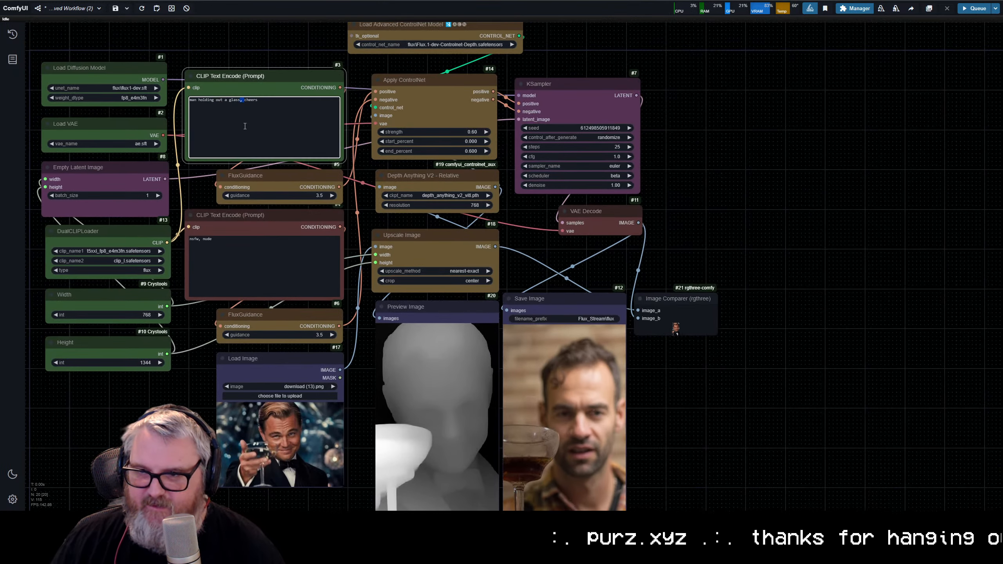
key("ctrl+a")
type("elep")
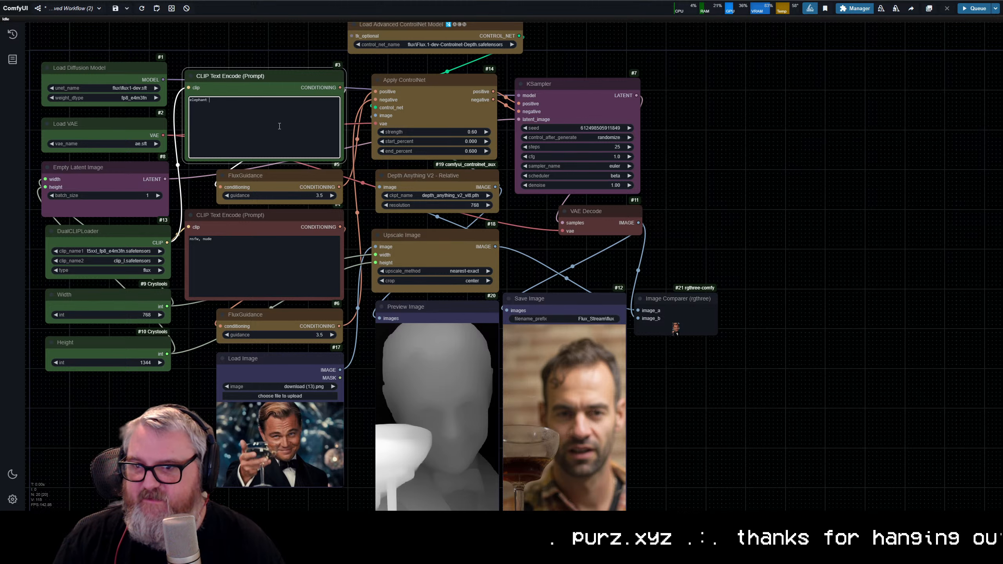
type("hant eating a watermelon")
key("ctrl+Return")
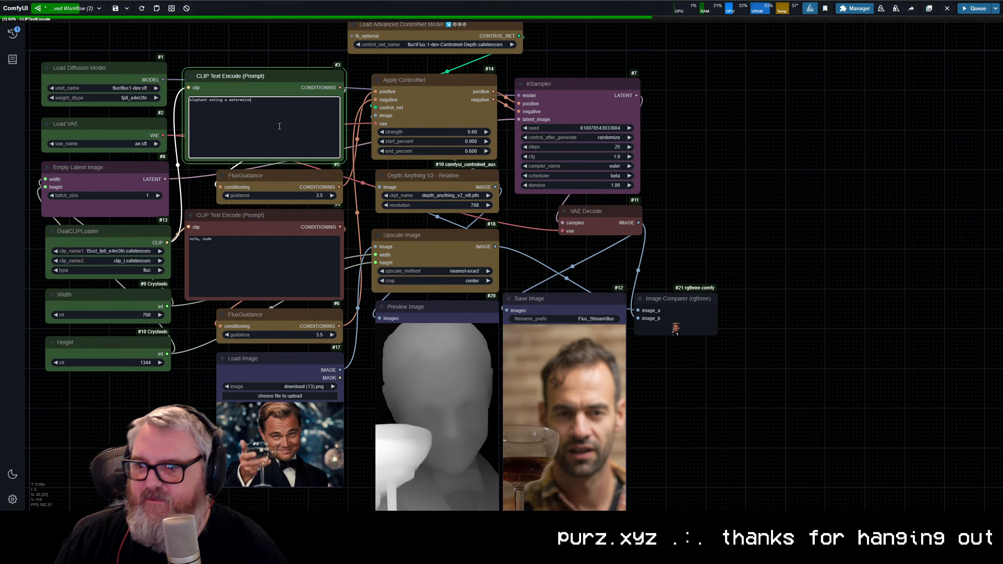
Step: Enlarge the Image Comparer node to about the size of Save Image and link the Depth Anything V2 output to its image_a input
left_click_drag(690, 388, 764, 252)
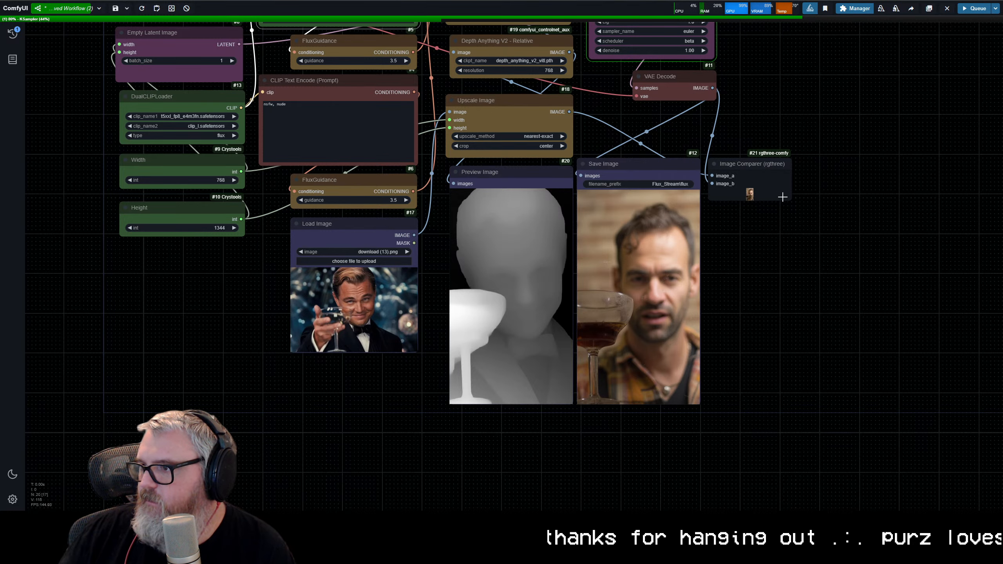
left_click_drag(790, 199, 826, 403)
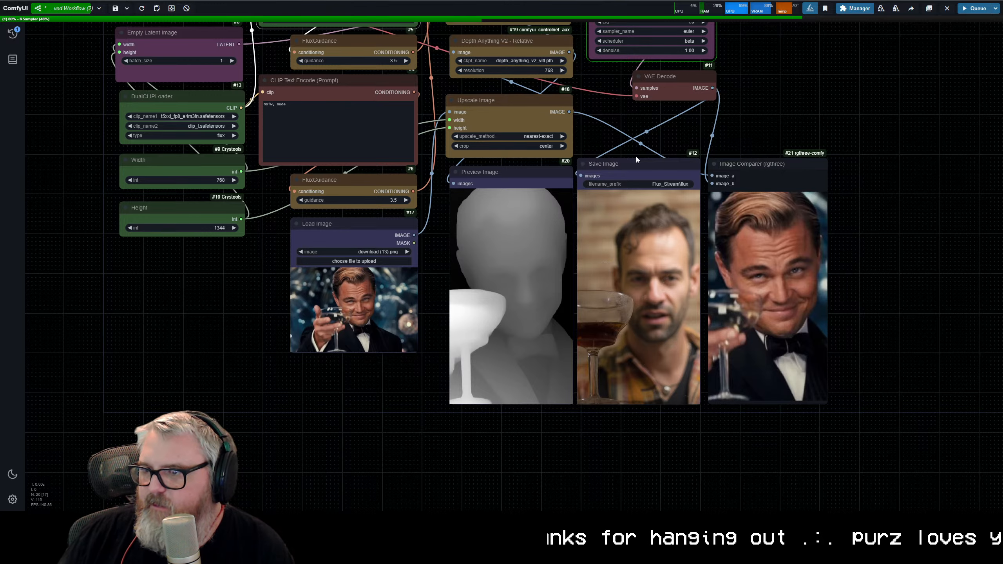
left_click_drag(637, 159, 431, 320)
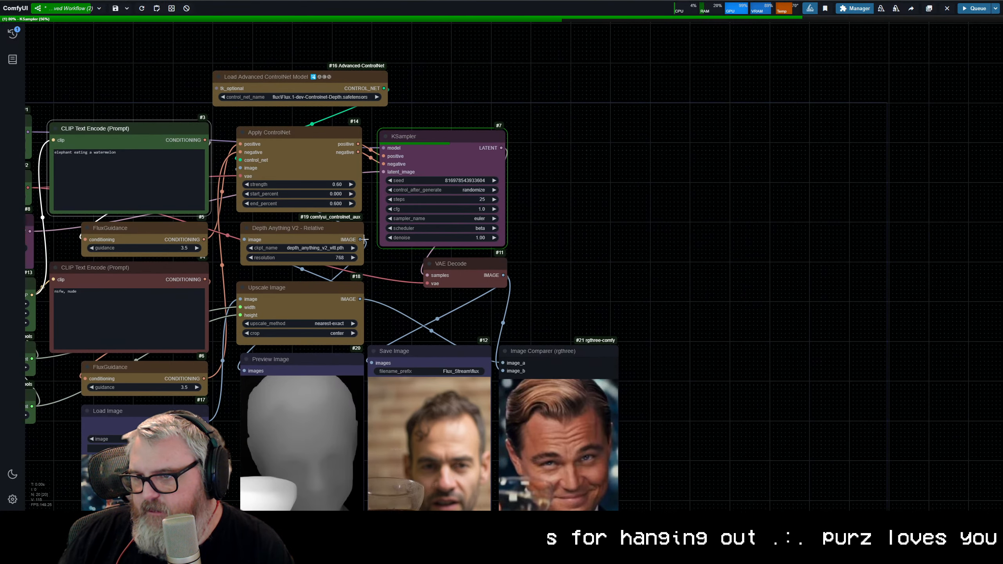
left_click_drag(359, 239, 502, 363)
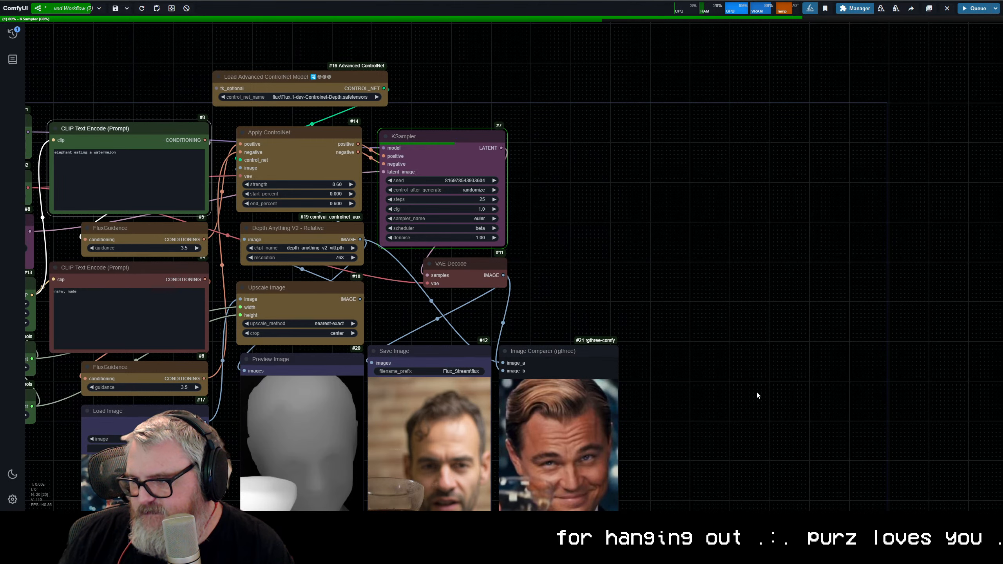
Step: Inspect the elephant result beside its depth map, and load download (4).png of the long-haired man into the Load Image node
left_click_drag(685, 415, 767, 322)
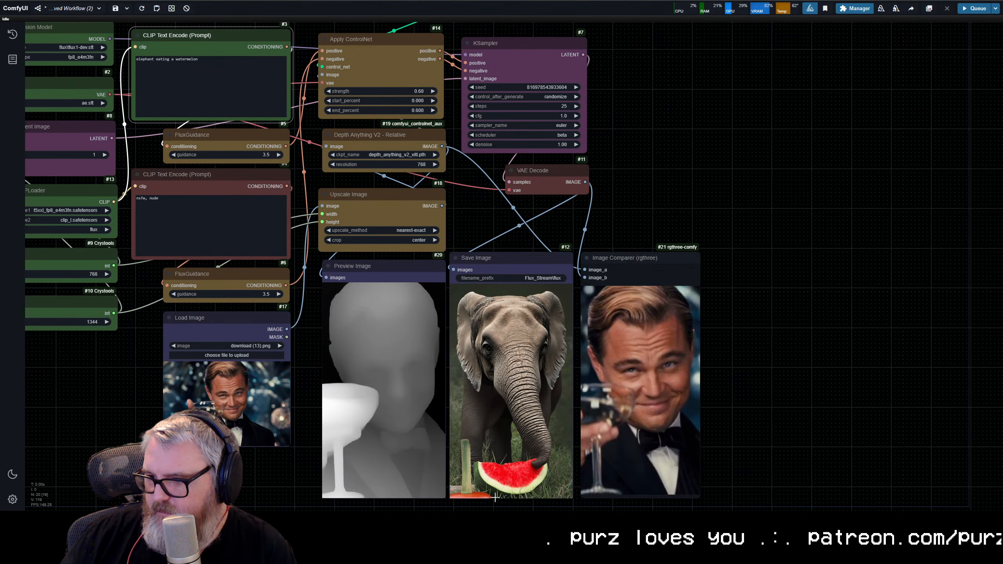
scroll(303, 485, "up", 4)
left_click_drag(303, 486, 326, 344)
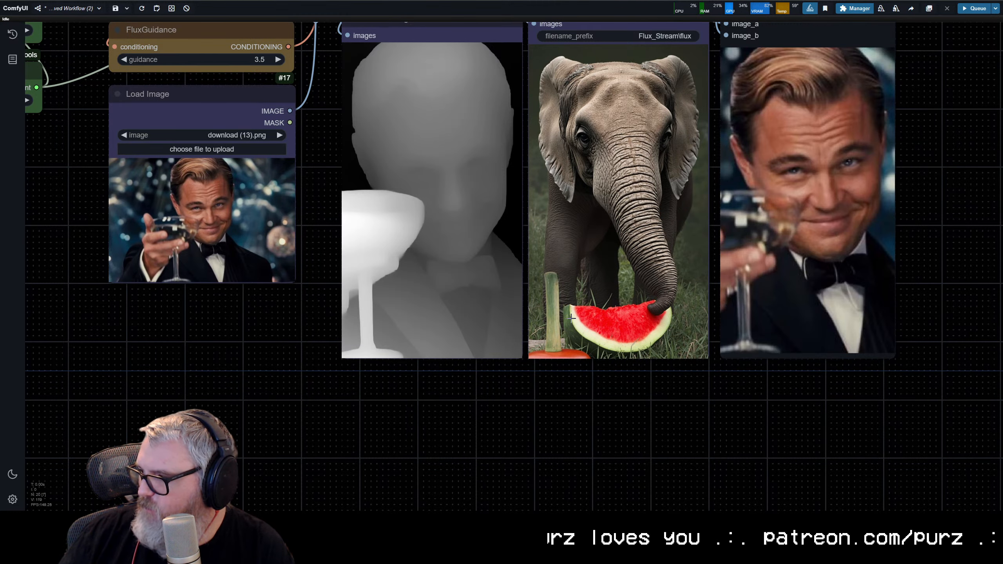
scroll(612, 320, "down", 5)
left_click_drag(470, 272, 438, 373)
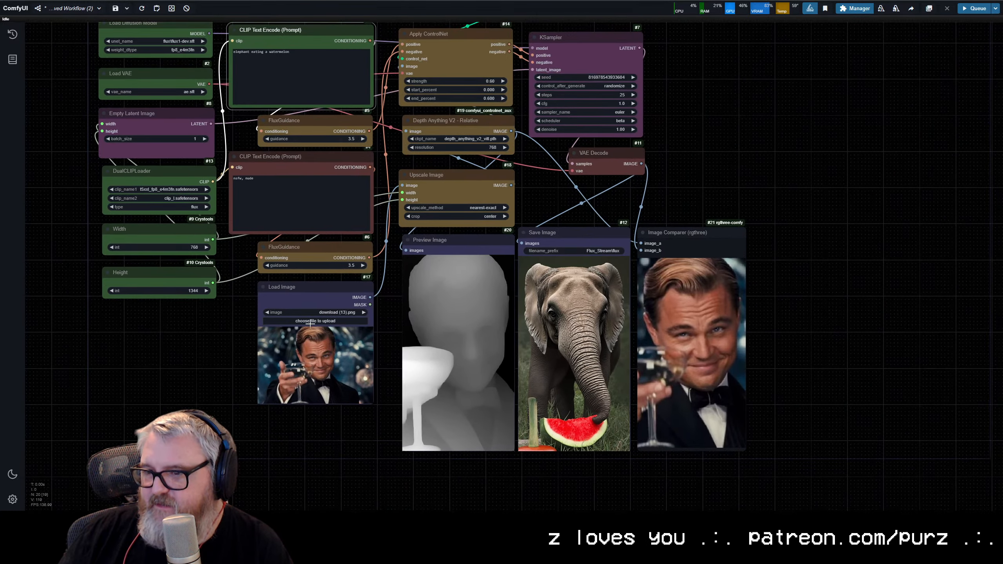
left_click(307, 326)
scroll(368, 280, "down", 12)
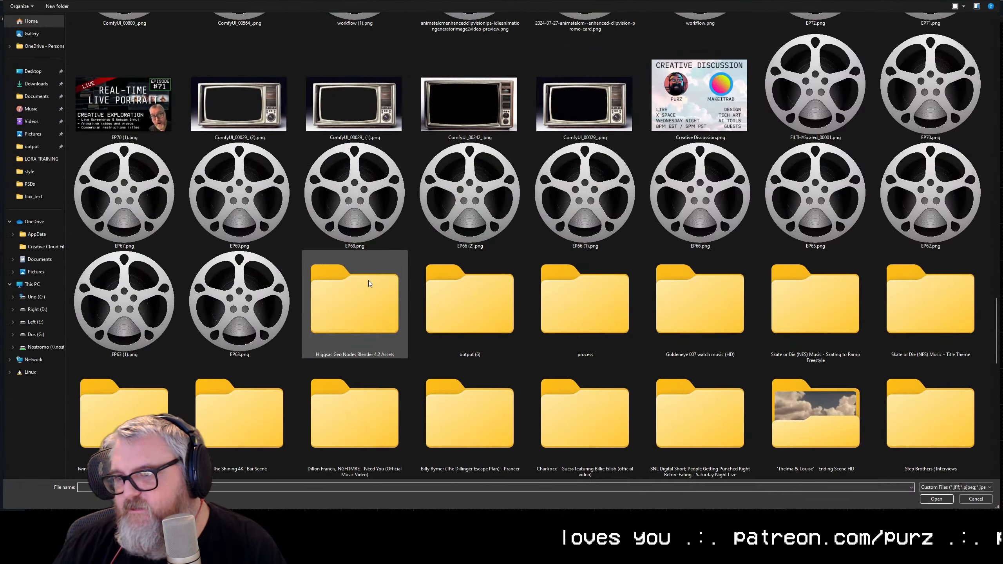
scroll(366, 281, "up", 5)
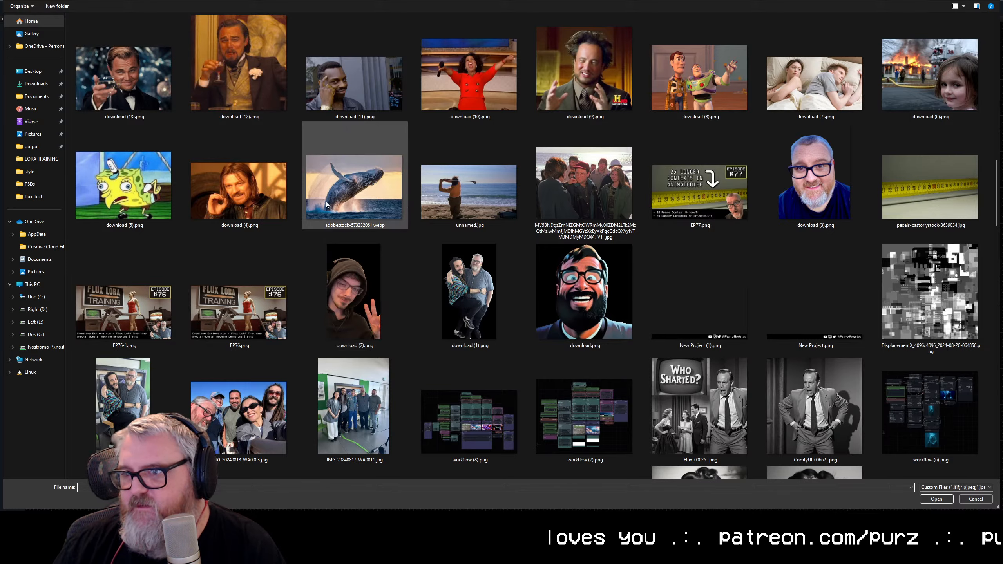
scroll(357, 213, "up", 5)
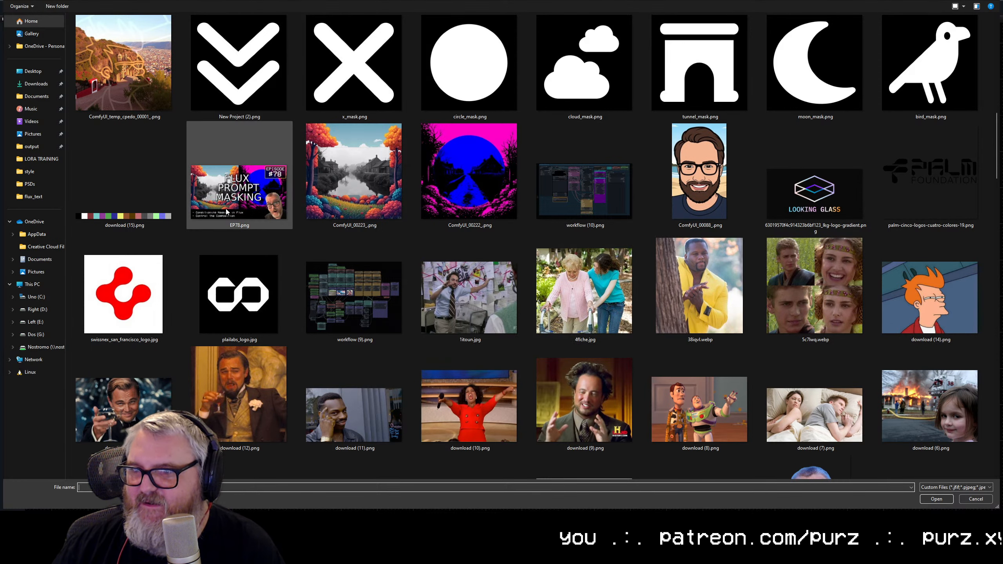
scroll(180, 321, "down", 3)
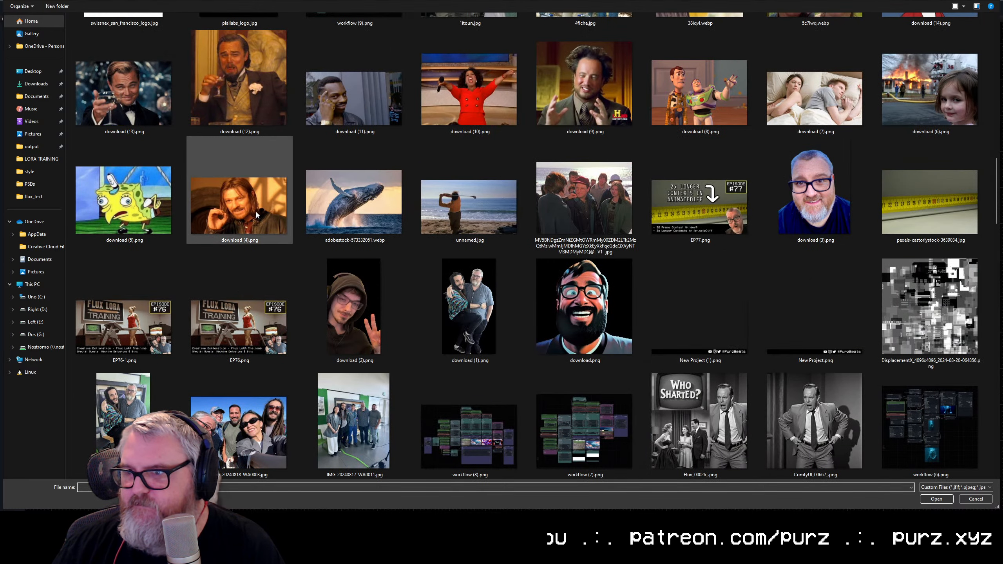
double_click(229, 199)
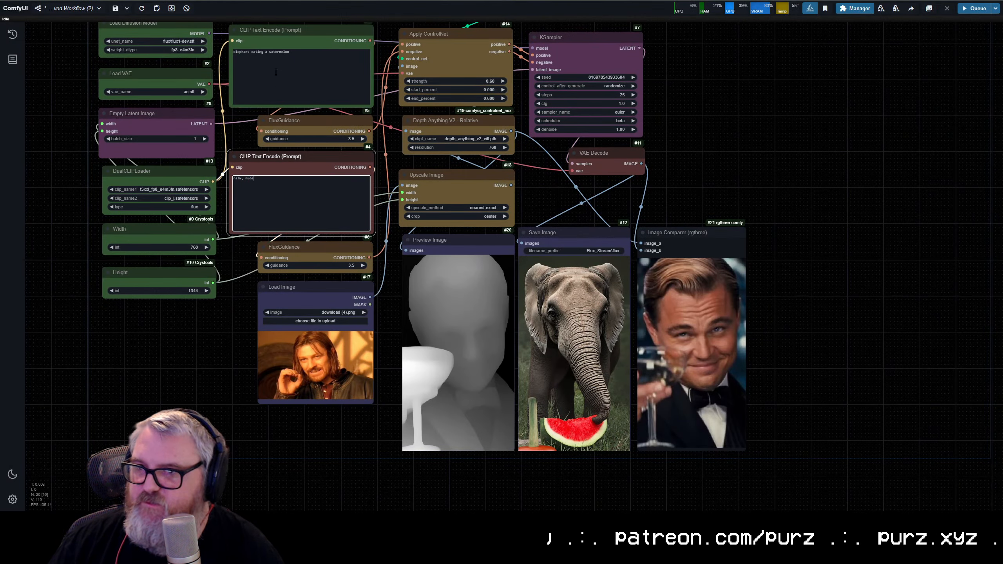
Step: Replace the positive prompt with "a man correcting someone else's speech" and queue the generation
triple_click(280, 57)
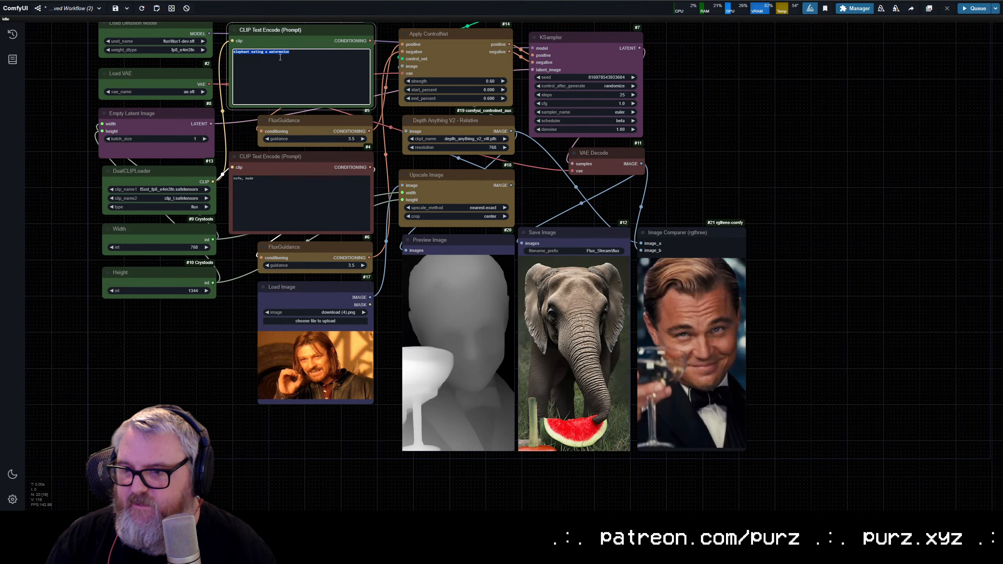
type("a man ")
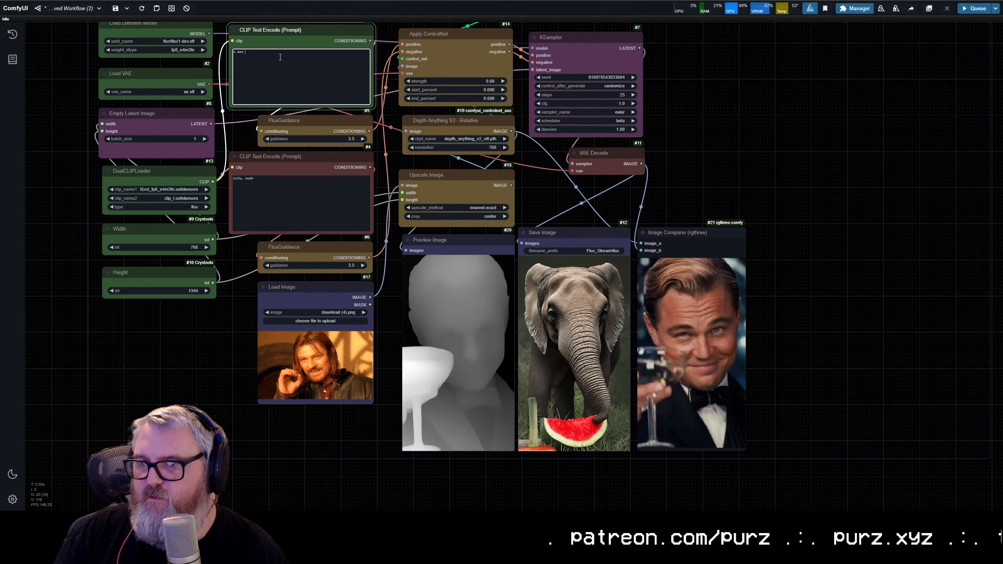
type("correcting so")
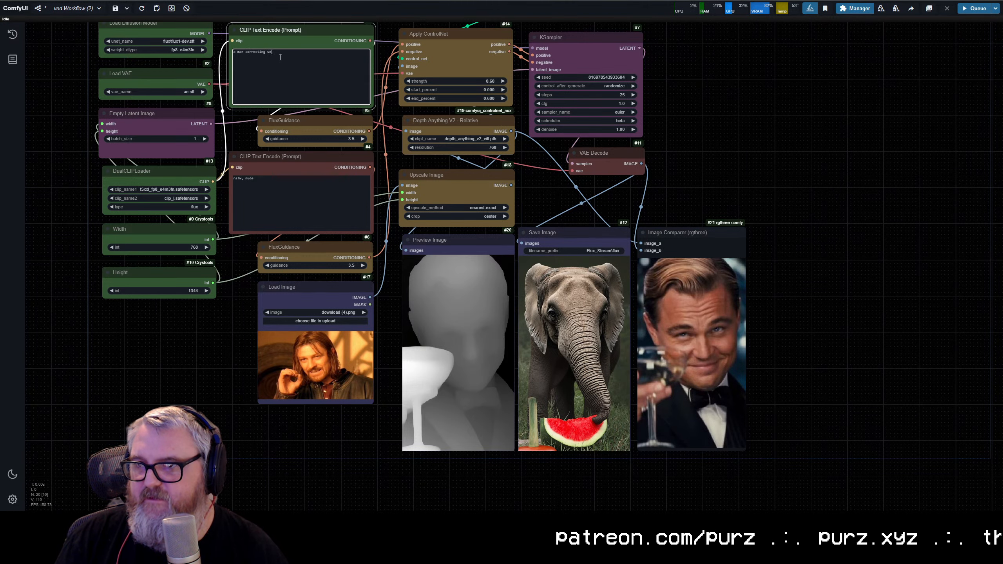
type("meone else's speech")
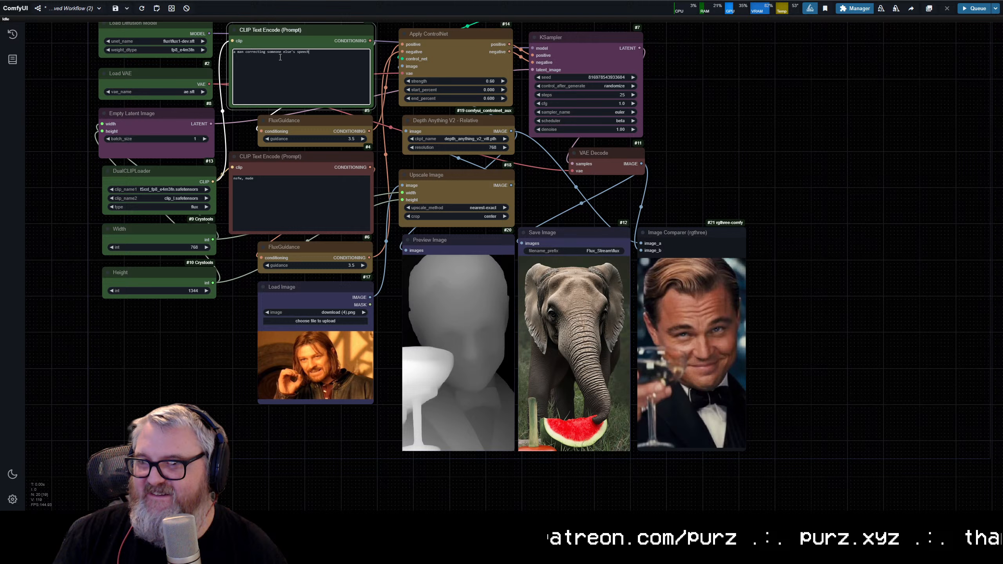
key("ctrl+Return")
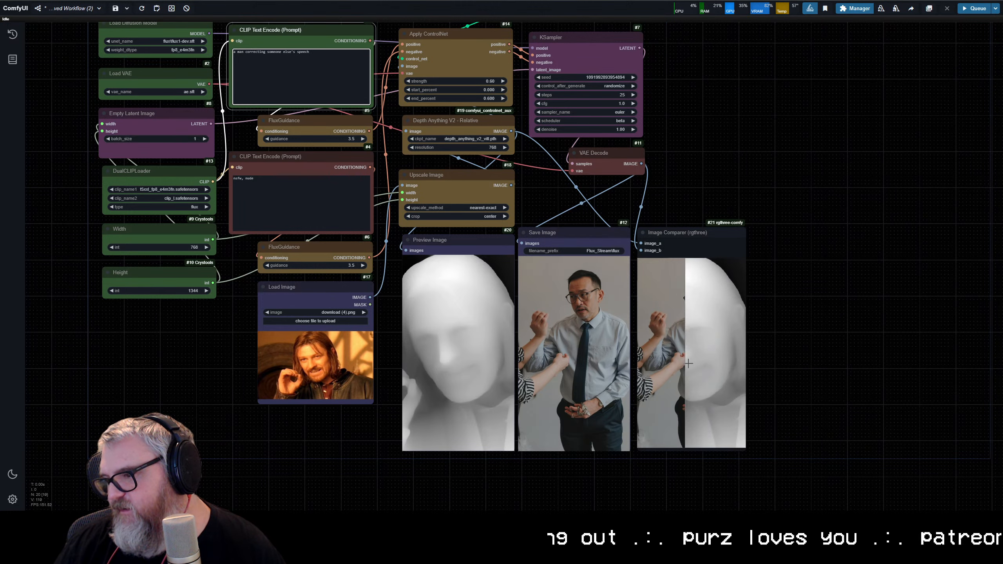
Step: Compare the generated man with the depth map, set the Apply ControlNet strength to 0.8, and queue the generation again
scroll(750, 407, "up", 10)
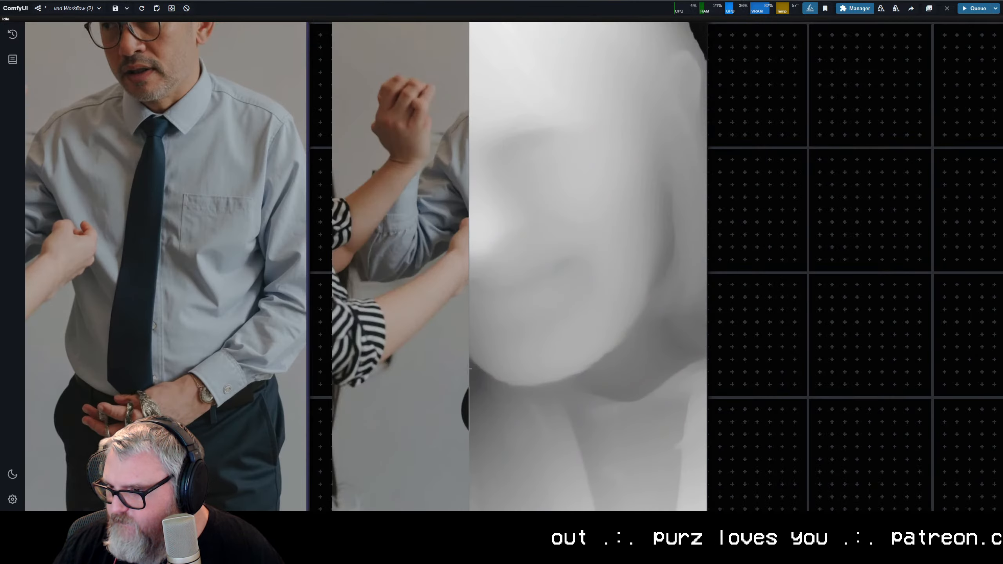
scroll(728, 380, "down", 10)
left_click_drag(801, 279, 799, 279)
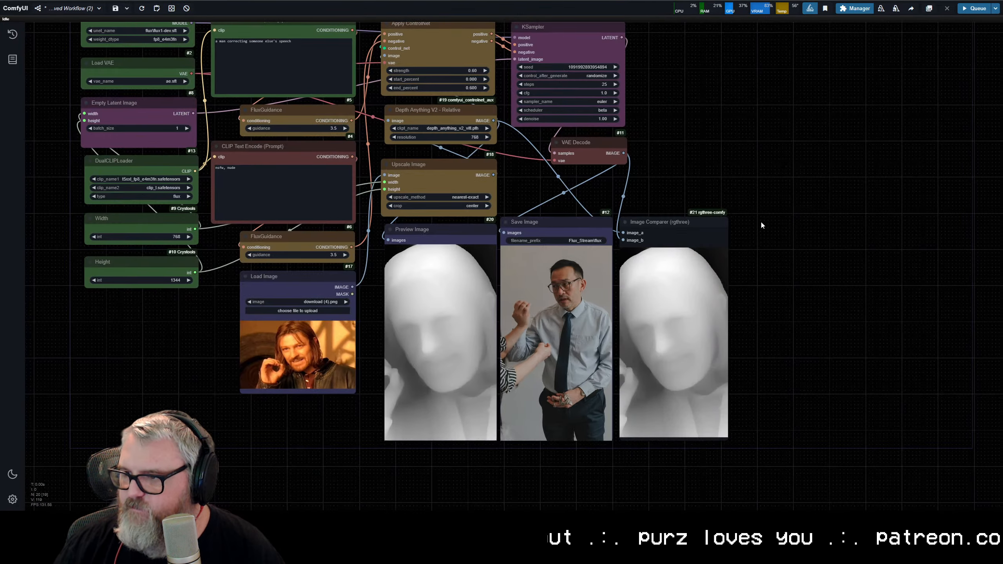
left_click_drag(718, 136, 798, 213)
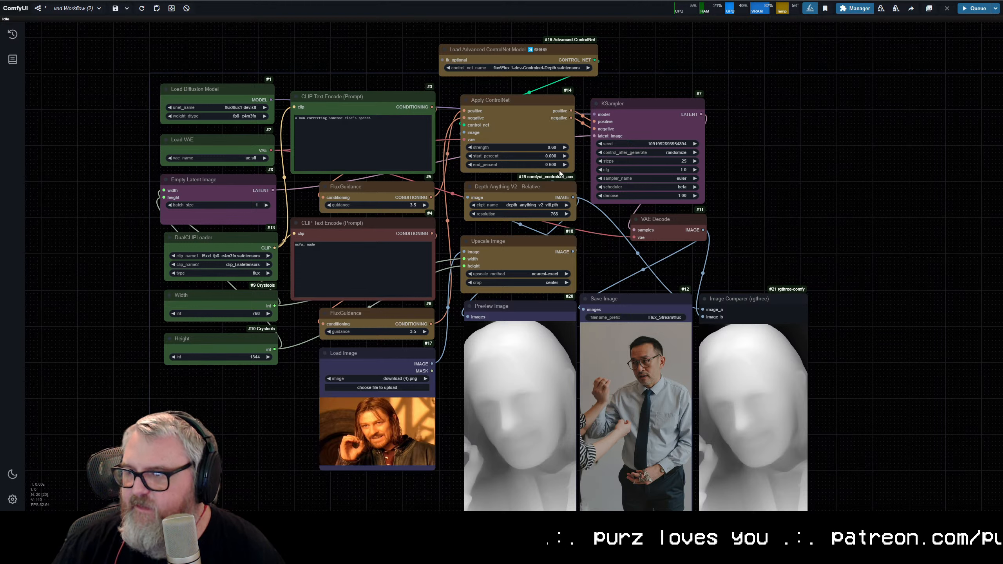
left_click(535, 148)
type("0.8")
key("Return")
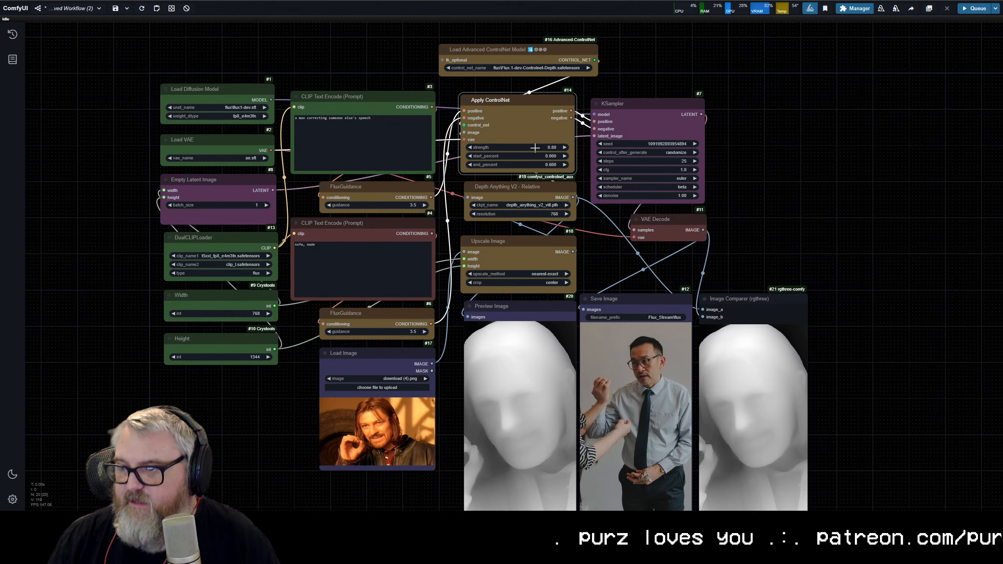
key("ctrl+Return")
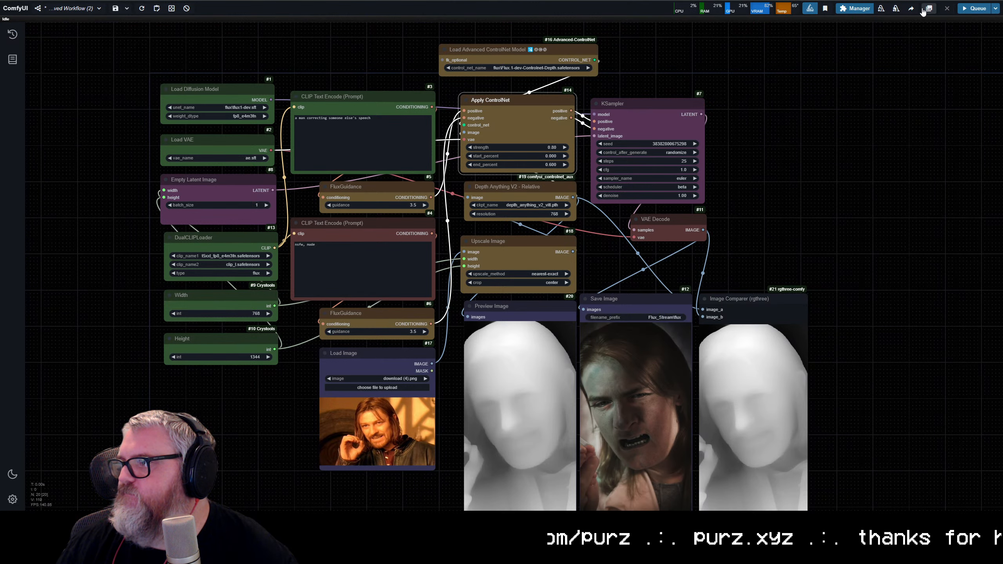
Step: Inspect the long-haired man result beside its depth map, and load 48748722.jpg of the open-mouthed man in glasses into the Load Image node
left_click(868, 224)
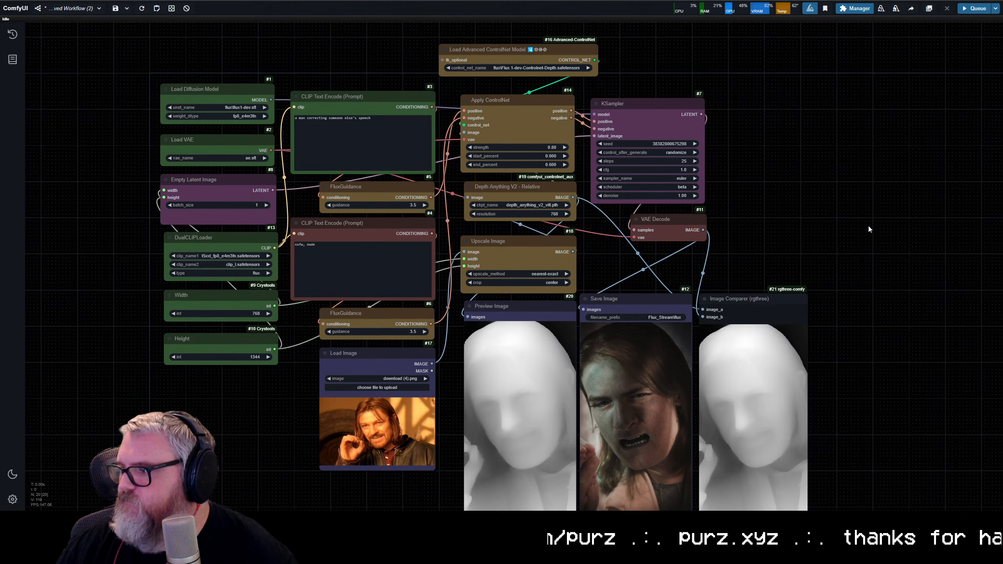
left_click_drag(735, 431, 667, 294)
scroll(553, 404, "up", 3)
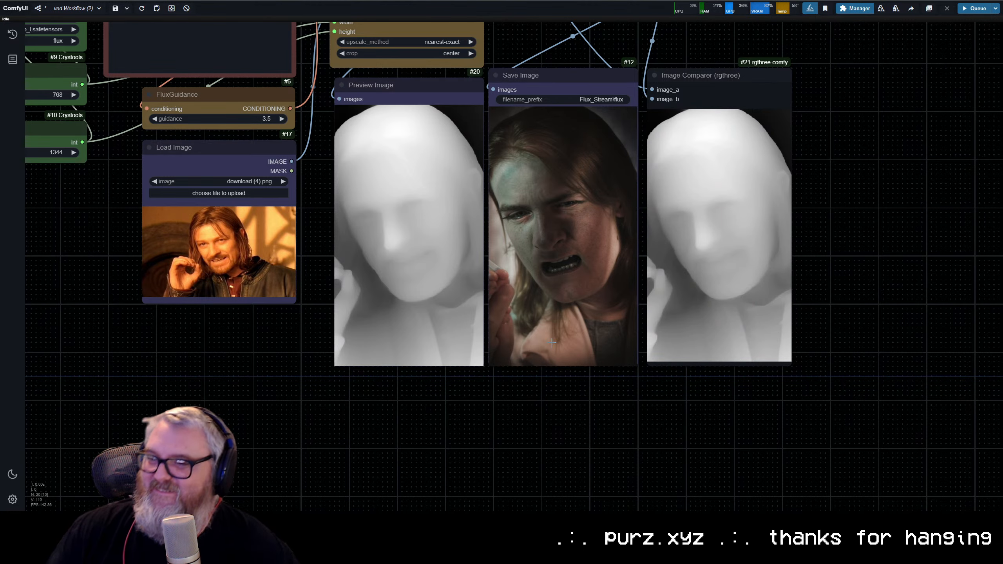
left_click_drag(497, 375, 582, 433)
scroll(557, 382, "down", 6)
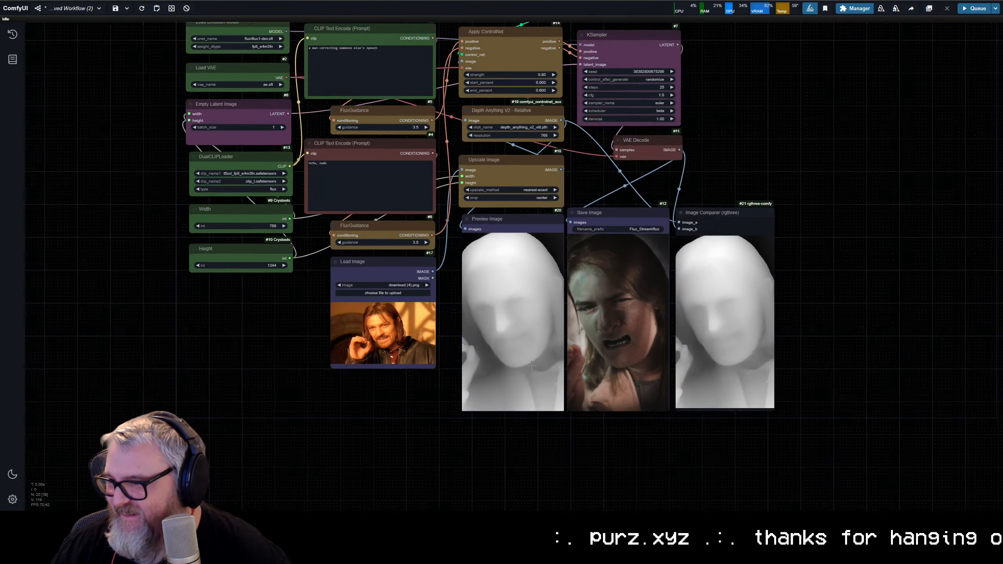
left_click_drag(473, 285, 479, 342)
left_click(419, 365)
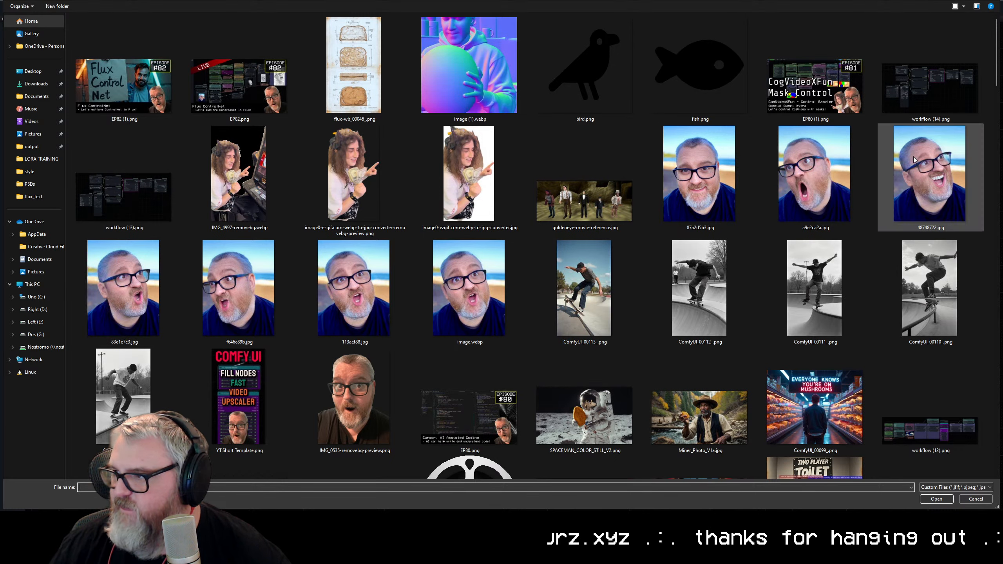
double_click(900, 160)
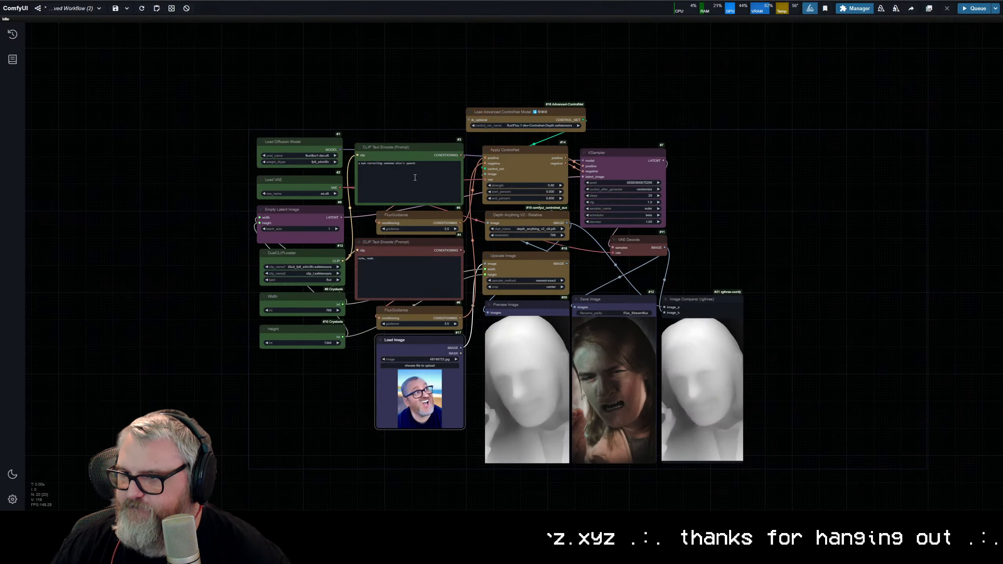
Step: Replace the positive prompt with "a man laughing maniacally" and queue the generation
triple_click(435, 169)
type("a man ma")
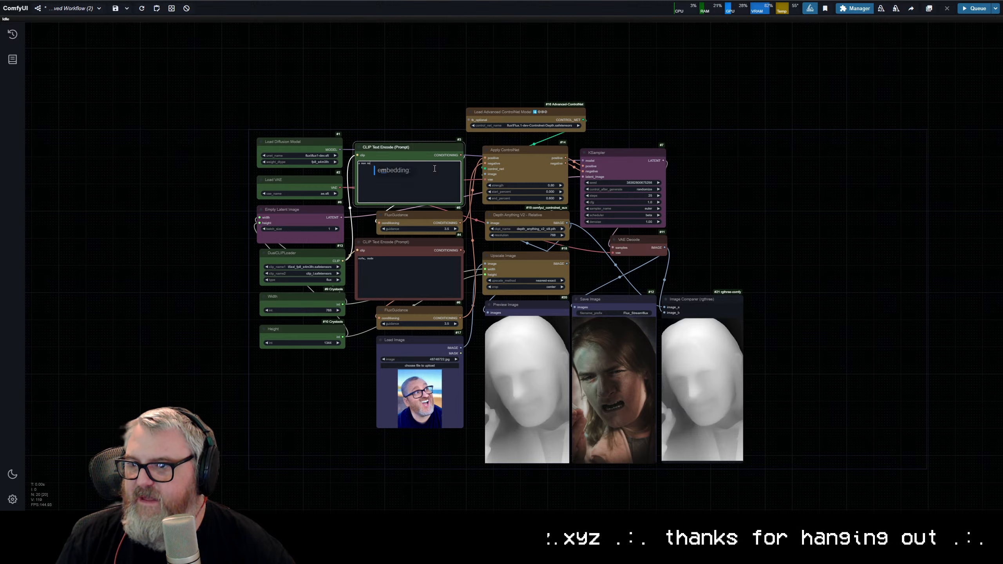
key("BackSpace")
key("BackSpace")
type("laughi")
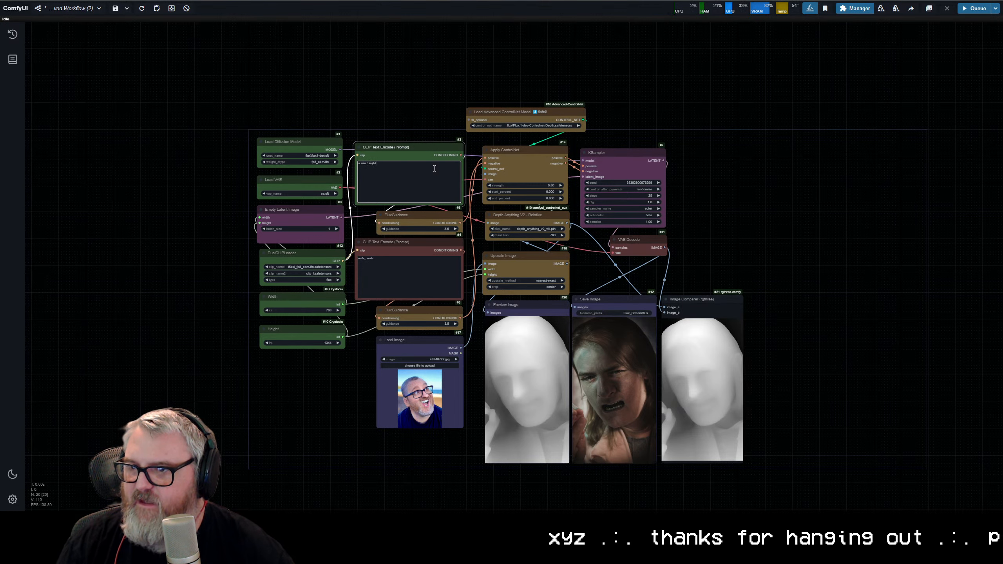
type("ng man")
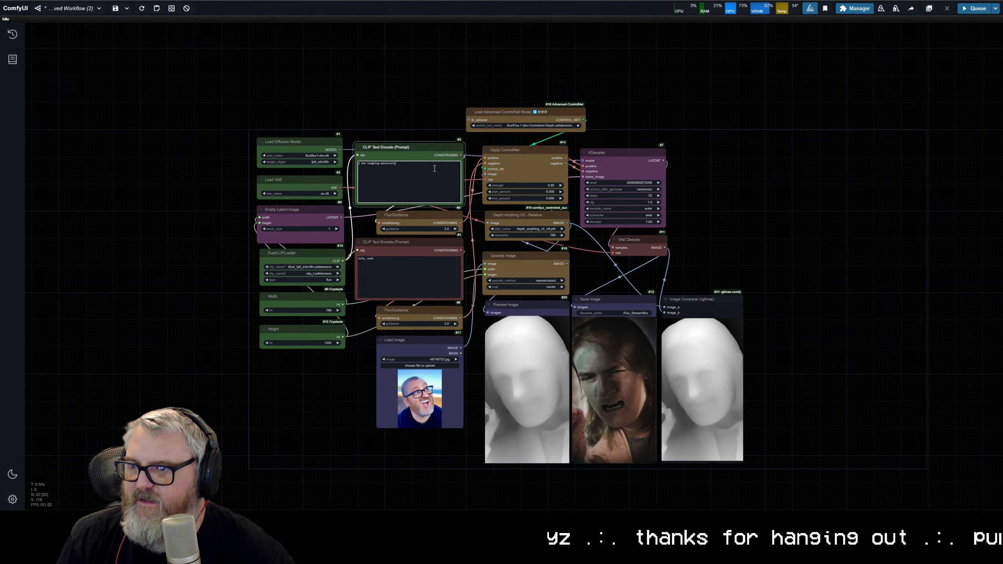
type("iacally")
key("ctrl+Return")
Step: Examine the laughing man result against the source portrait and its depth map, especially the glasses and mouth
scroll(446, 344, "up", 7)
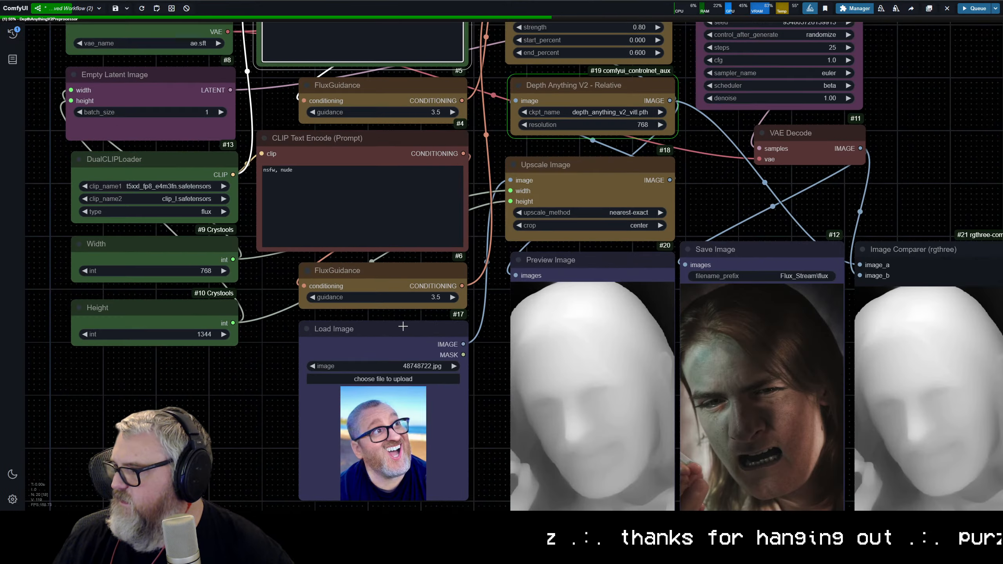
scroll(541, 379, "up", 6)
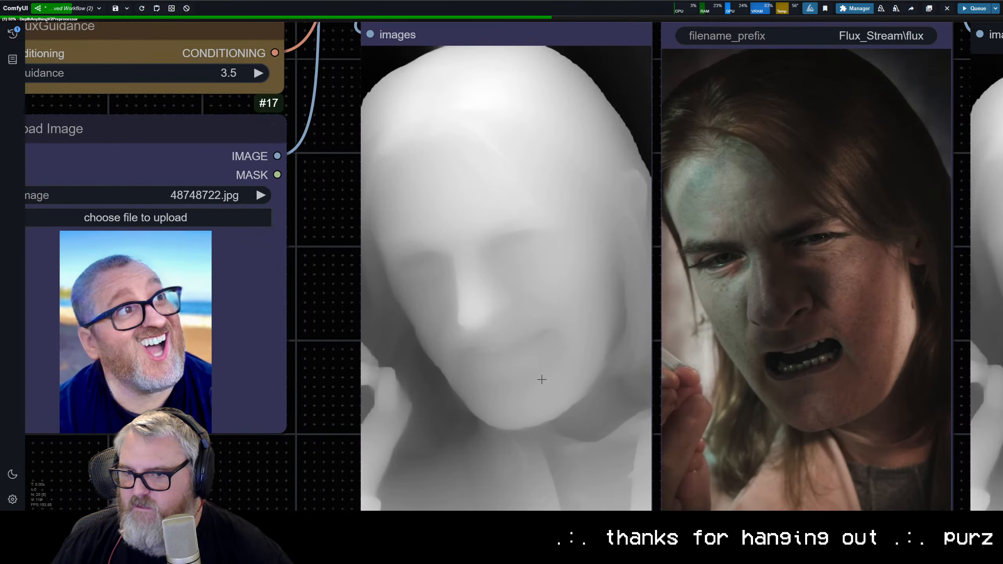
scroll(541, 380, "down", 2)
left_click_drag(562, 378, 480, 359)
scroll(478, 379, "down", 1)
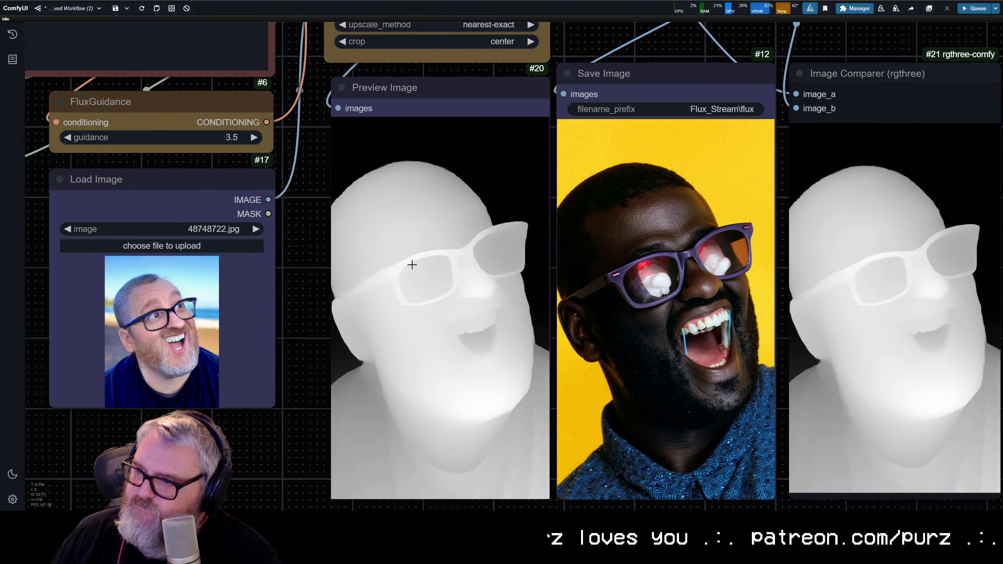
scroll(615, 289, "down", 5)
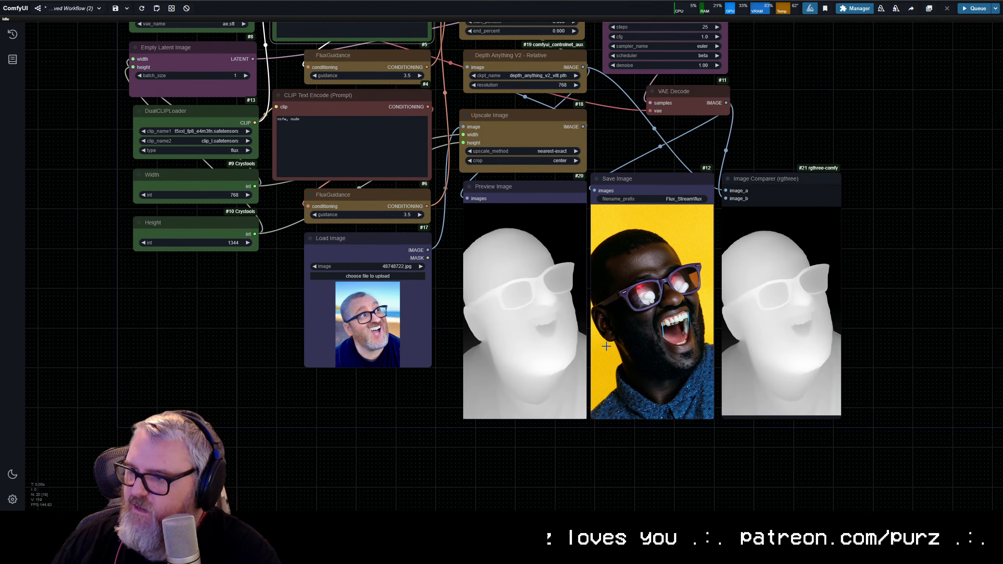
right_click(606, 346)
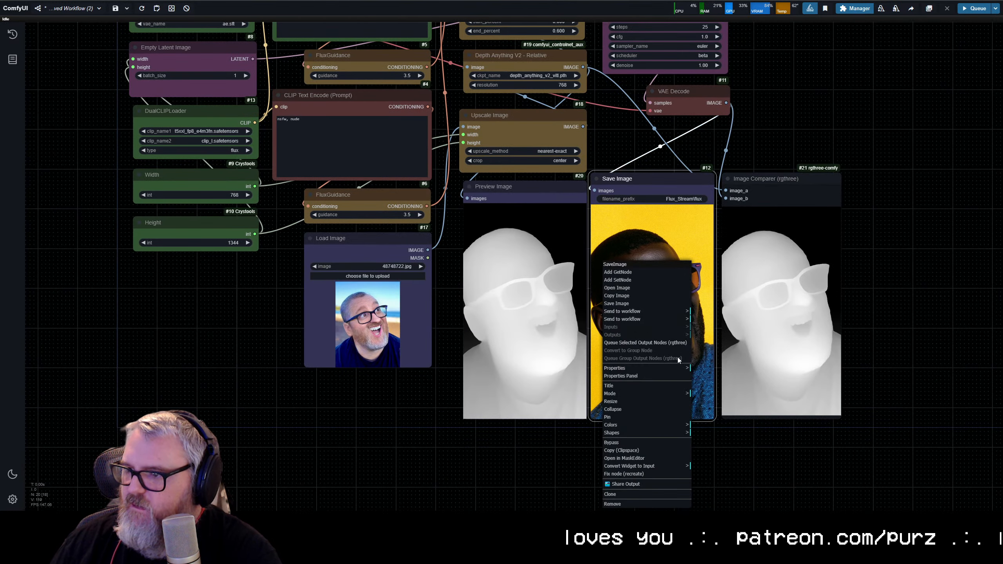
left_click(750, 347)
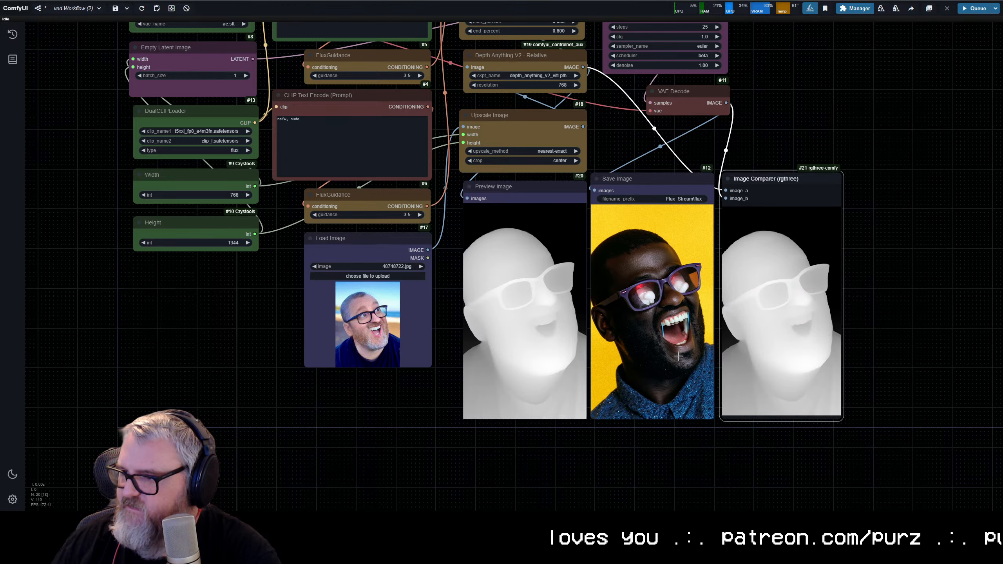
scroll(650, 356, "up", 5)
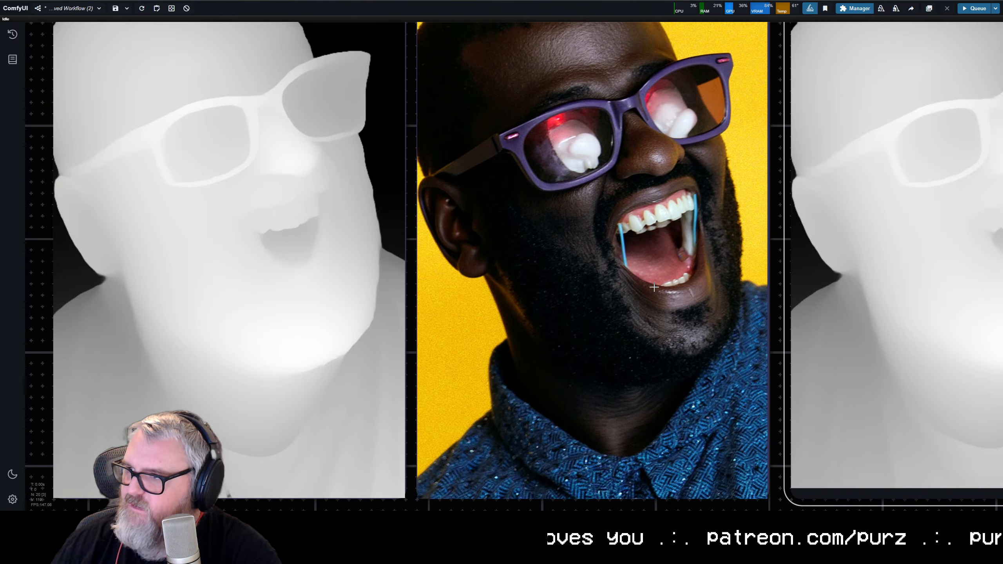
scroll(598, 270, "down", 5)
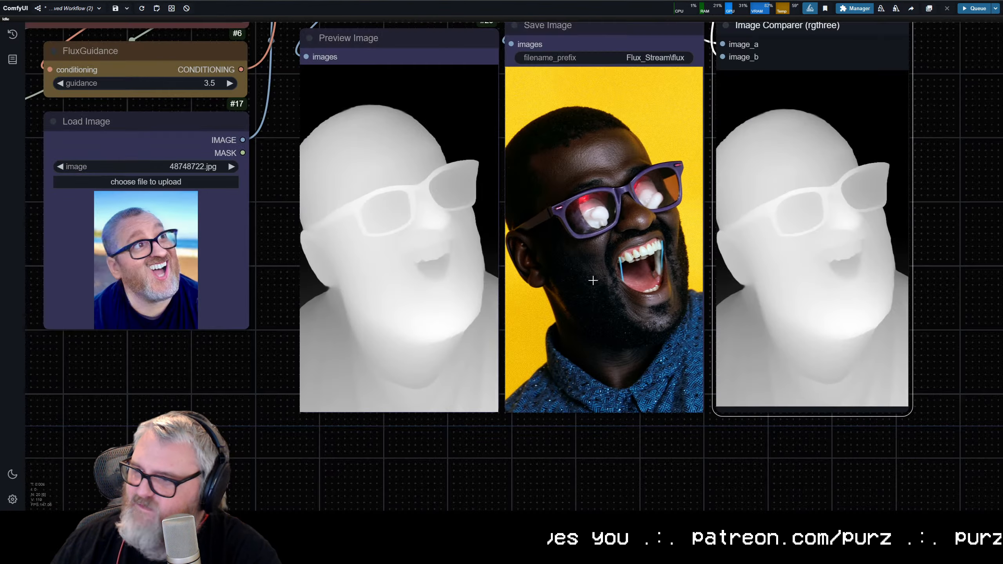
scroll(586, 281, "down", 4)
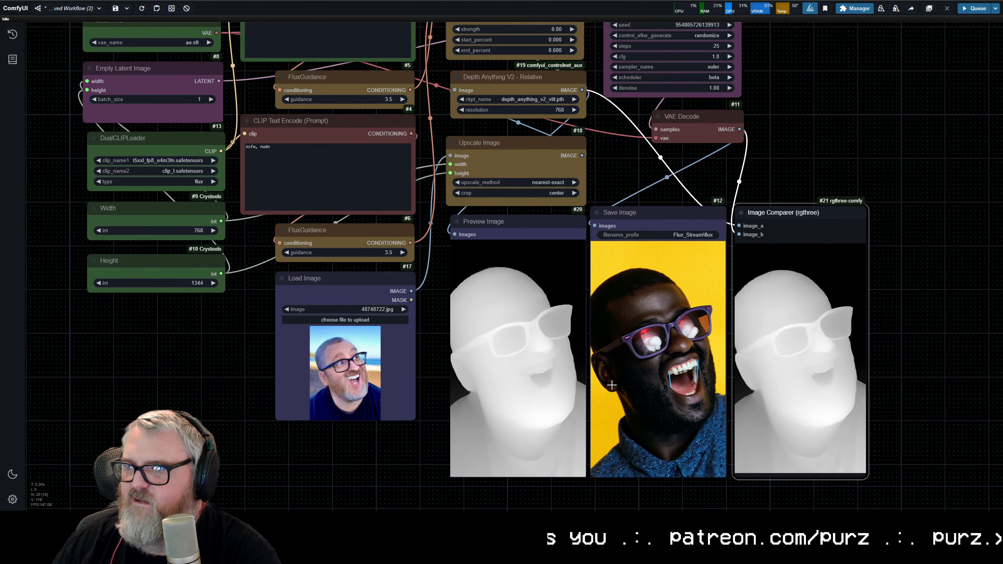
Step: Replace the positive prompt with "a turkey sandwich" and queue the generation
mouse_move(612, 384)
left_mouse_down()
mouse_move(611, 438)
mouse_move(605, 371)
mouse_move(624, 380)
left_mouse_up()
triple_click(348, 40)
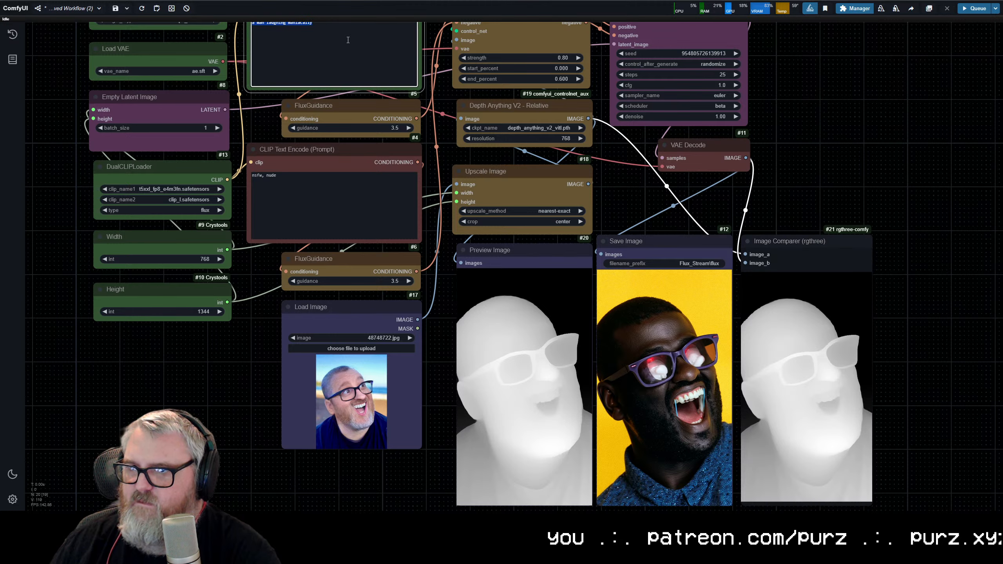
type("a turkey sandwich")
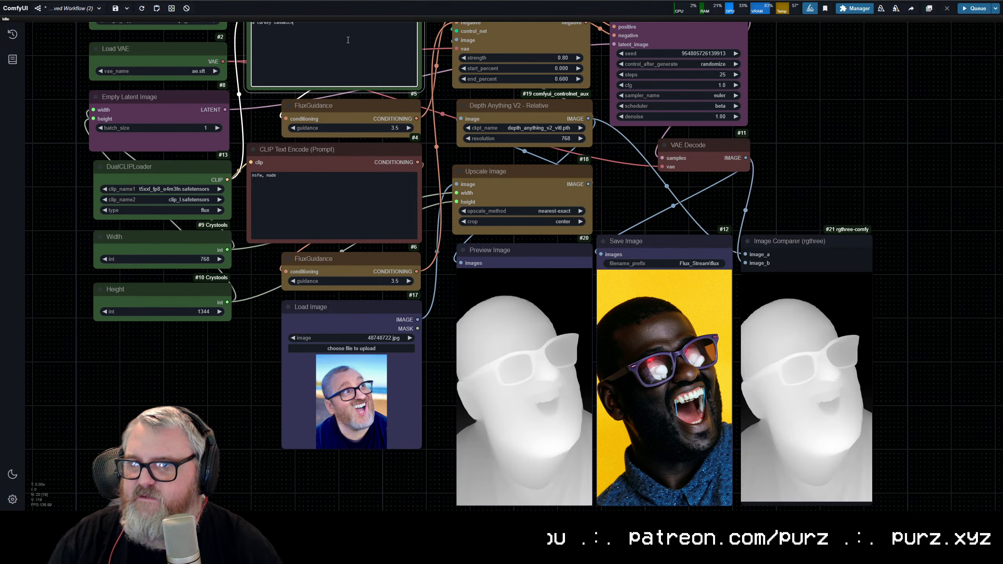
key("ctrl+Return")
Step: Examine the portrait's depth map and how closely the generated turkey sandwich follows its head and glasses shapes
scroll(315, 418, "up", 5)
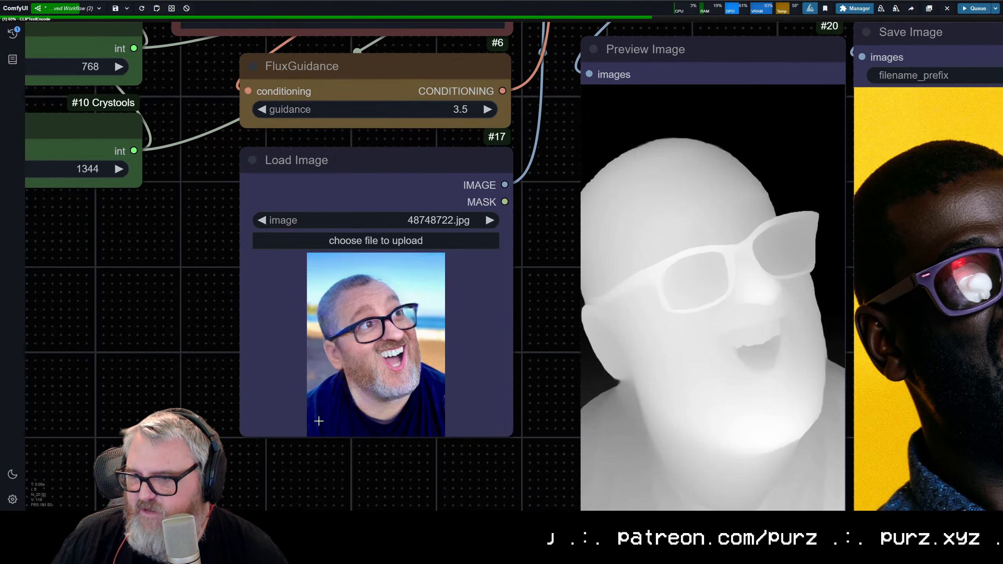
scroll(624, 345, "up", 5)
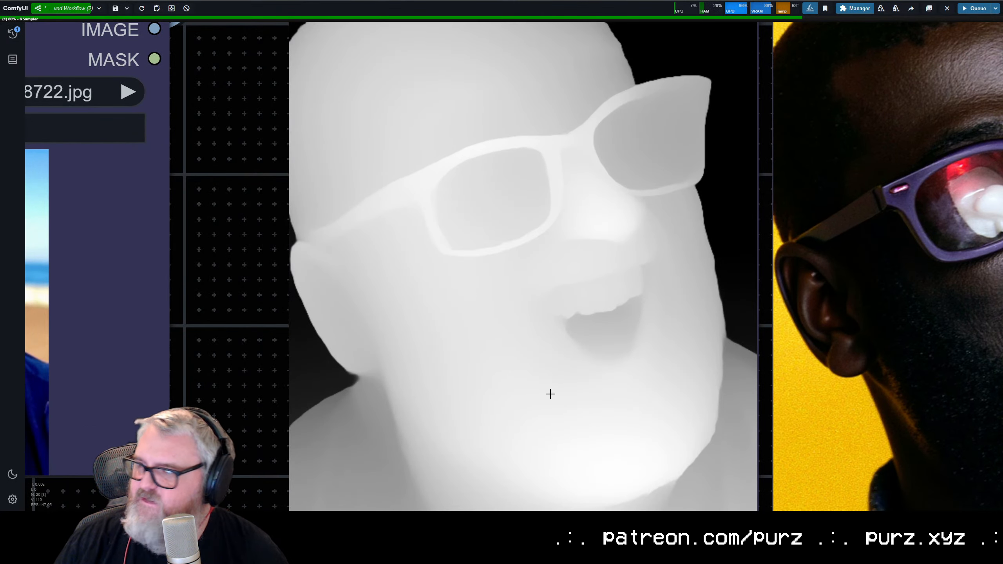
scroll(434, 328, "down", 1)
scroll(425, 321, "down", 8)
left_click_drag(425, 297, 239, 253)
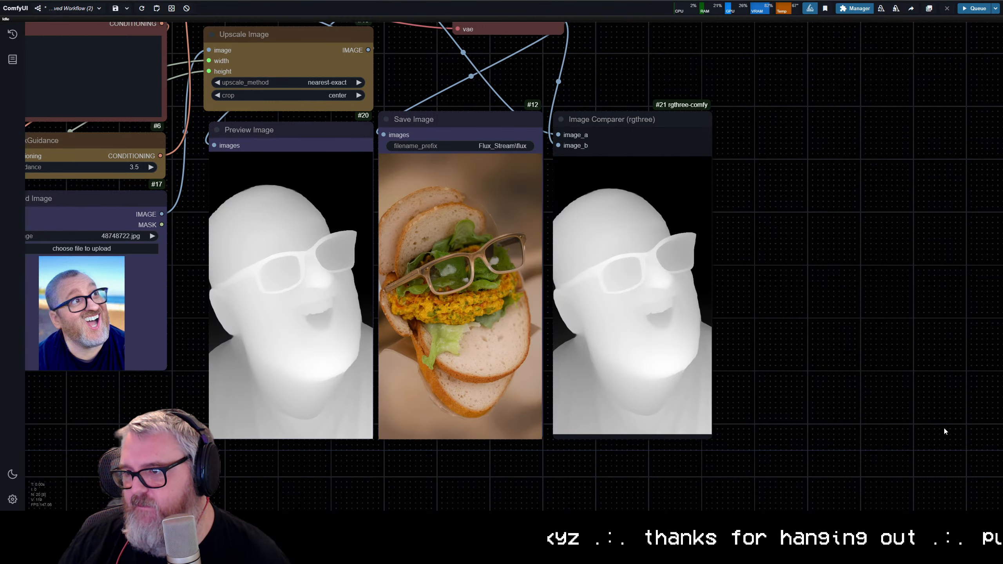
scroll(579, 367, "up", 6)
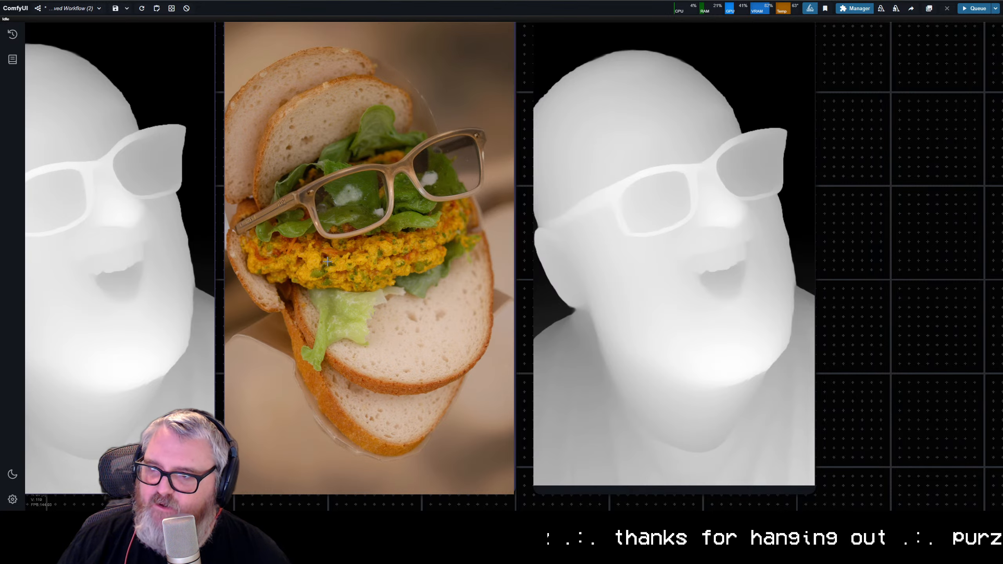
scroll(350, 278, "down", 5)
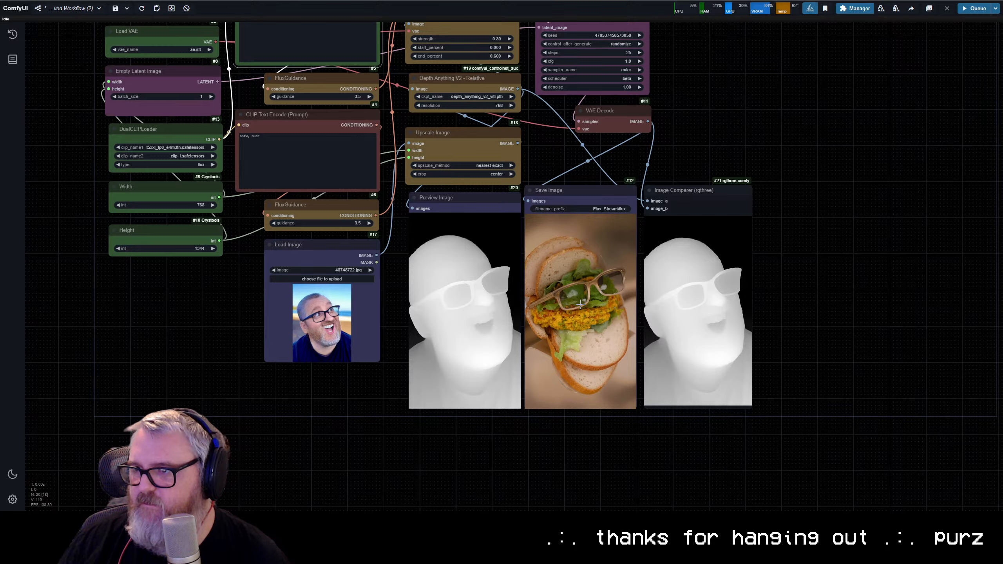
Step: Set the Apply ControlNet strength to 0.6 and queue the turkey sandwich generation again
left_click_drag(581, 304, 530, 355)
left_click(431, 89)
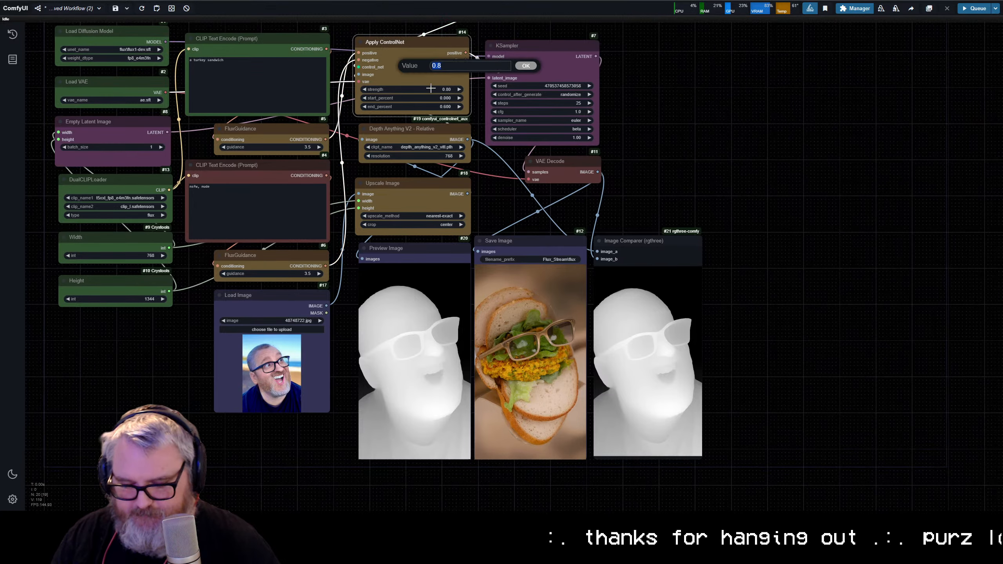
key("Return")
key("ctrl+Return")
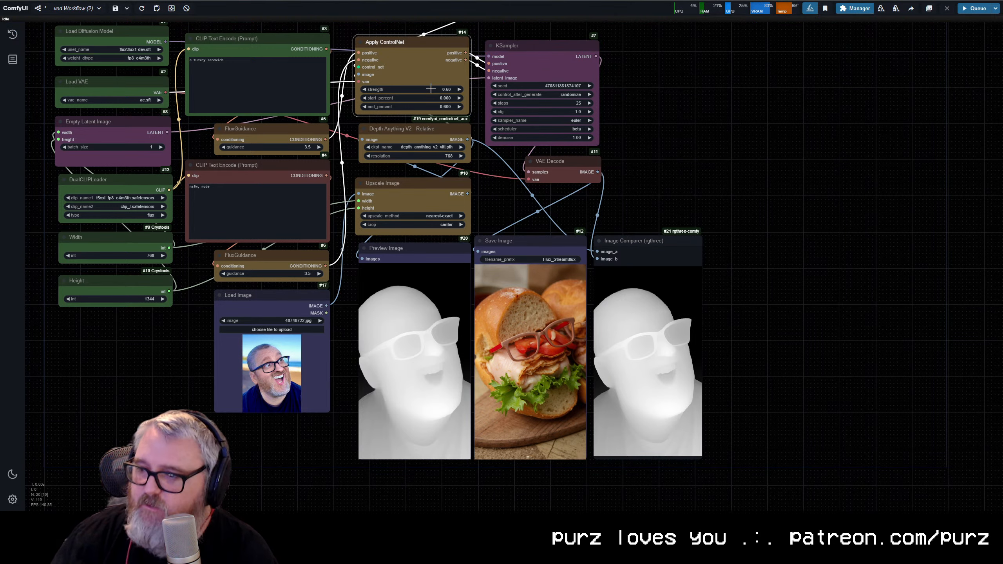
Step: Compare the new turkey sandwich image with the portrait's depth map in the preview and image comparer
scroll(636, 413, "up", 7)
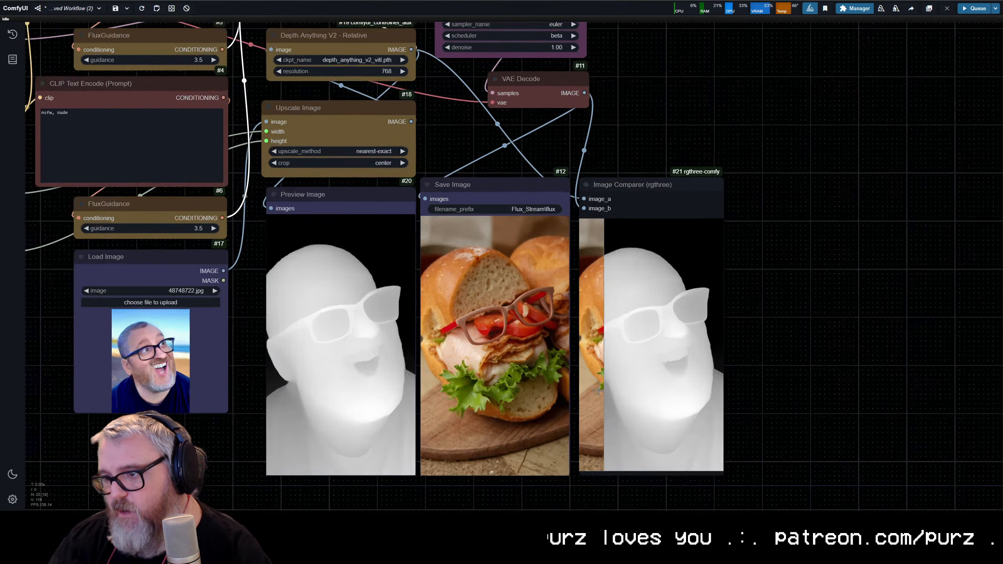
scroll(823, 407, "down", 6)
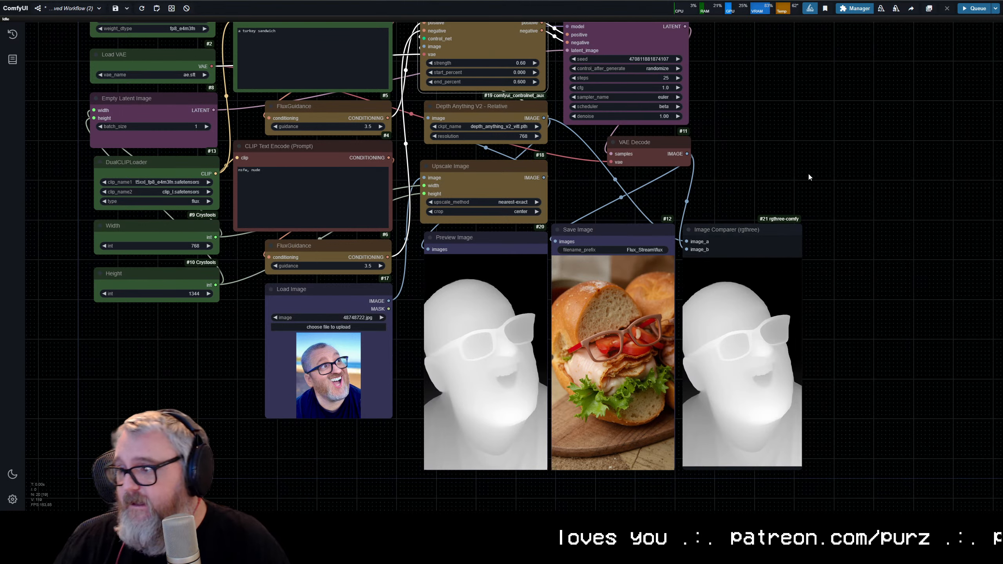
left_click_drag(760, 81, 743, 137)
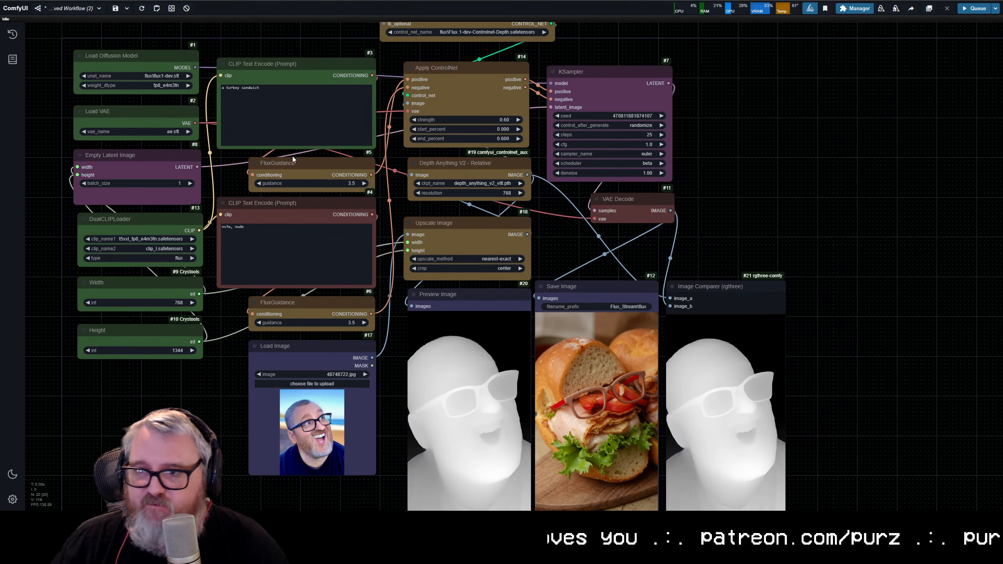
Step: Move the upper FluxGuidance node slightly closer to the positive prompt node and select the entire positive prompt text
left_click_drag(293, 162, 298, 159)
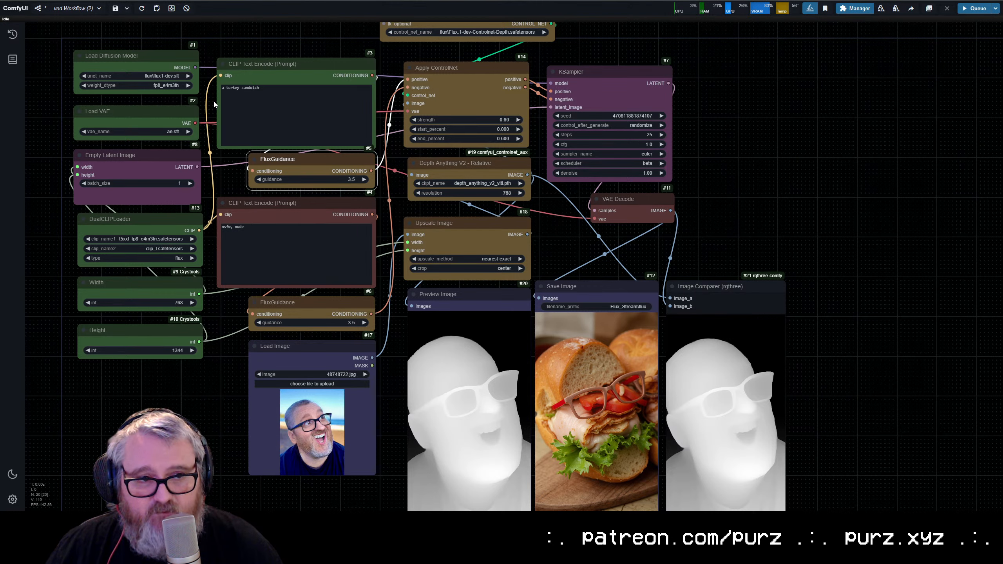
left_click(282, 117)
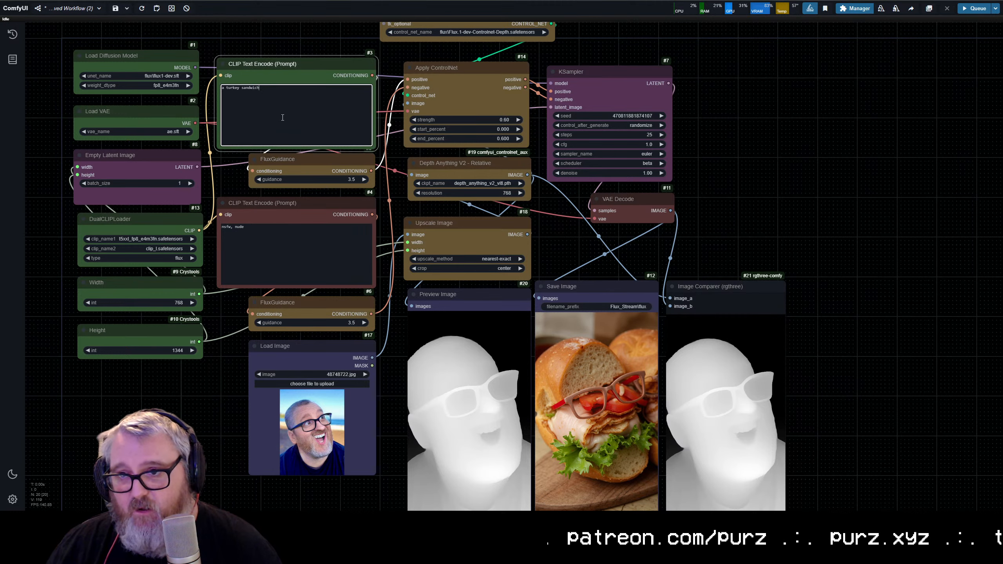
key("ctrl+a")
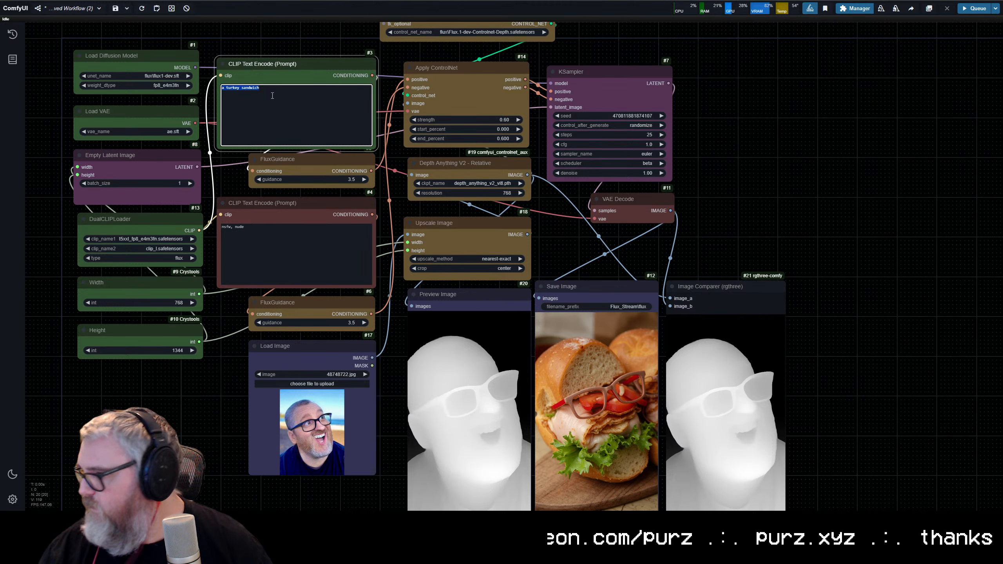
Step: Inspect the bread and glasses details in the saved turkey sandwich image against the neighbouring depth map
scroll(572, 415, "up", 6)
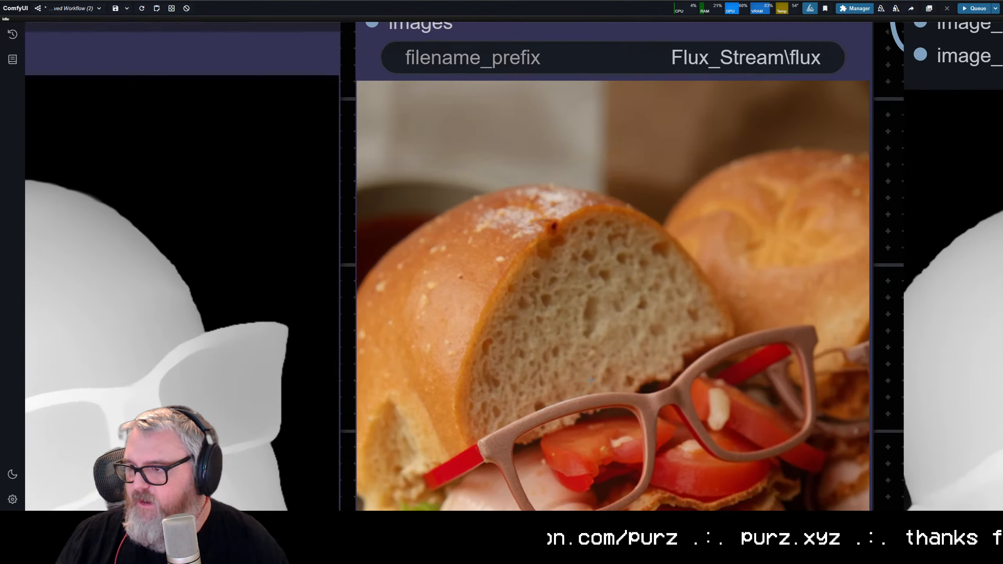
scroll(479, 299, "down", 6)
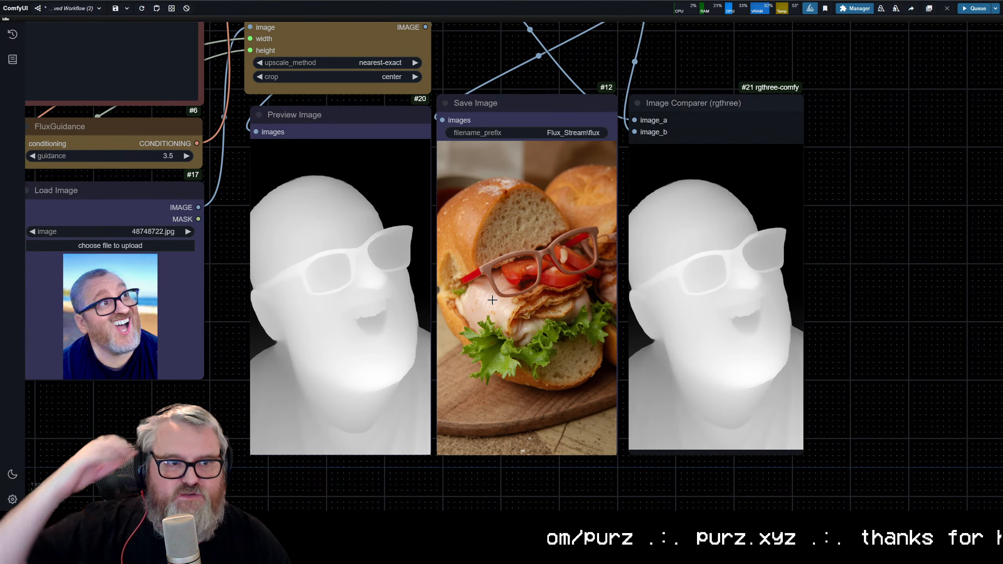
scroll(492, 300, "down", 4)
left_click_drag(492, 300, 469, 386)
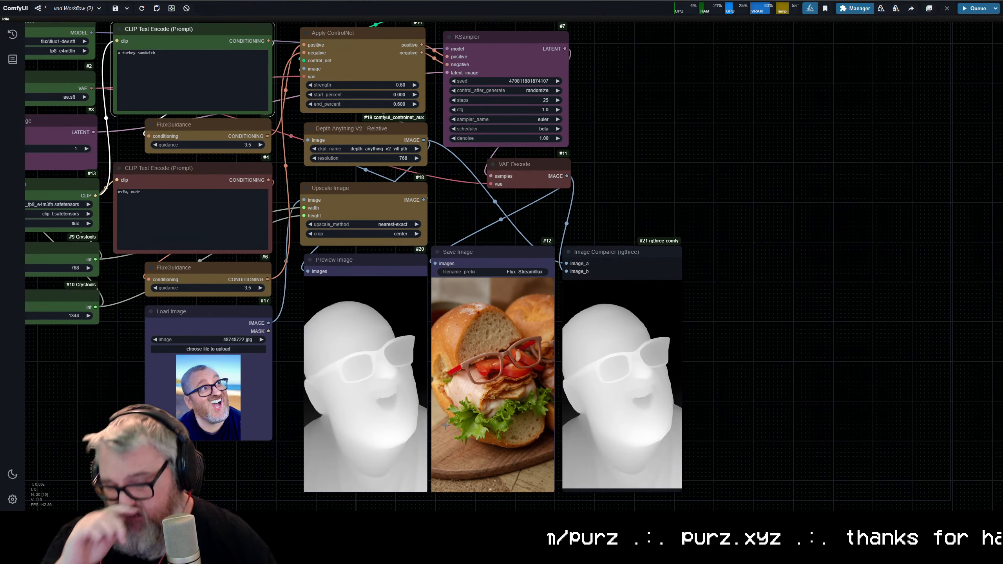
Step: Open a new browser tab in Chrome
key("ctrl+t")
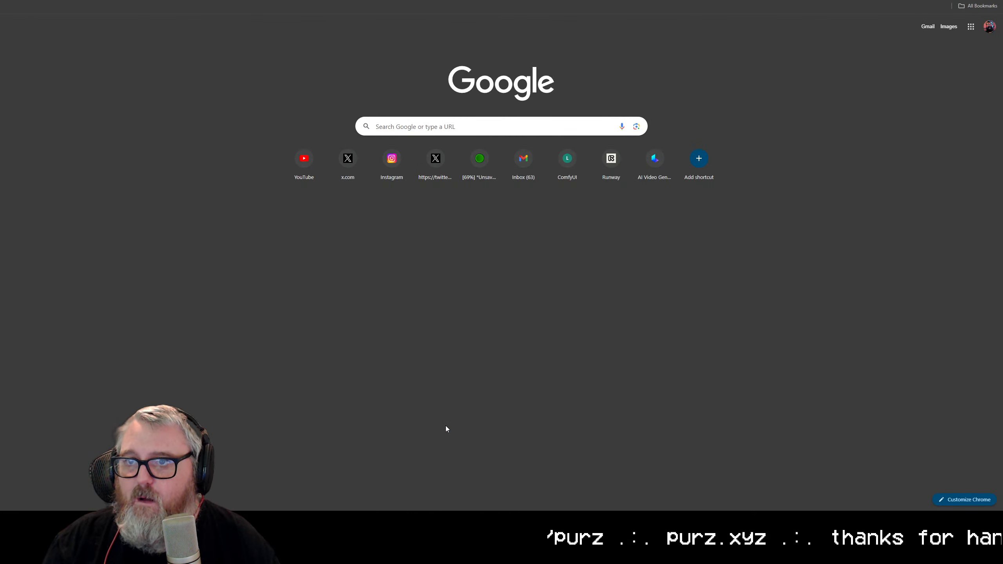
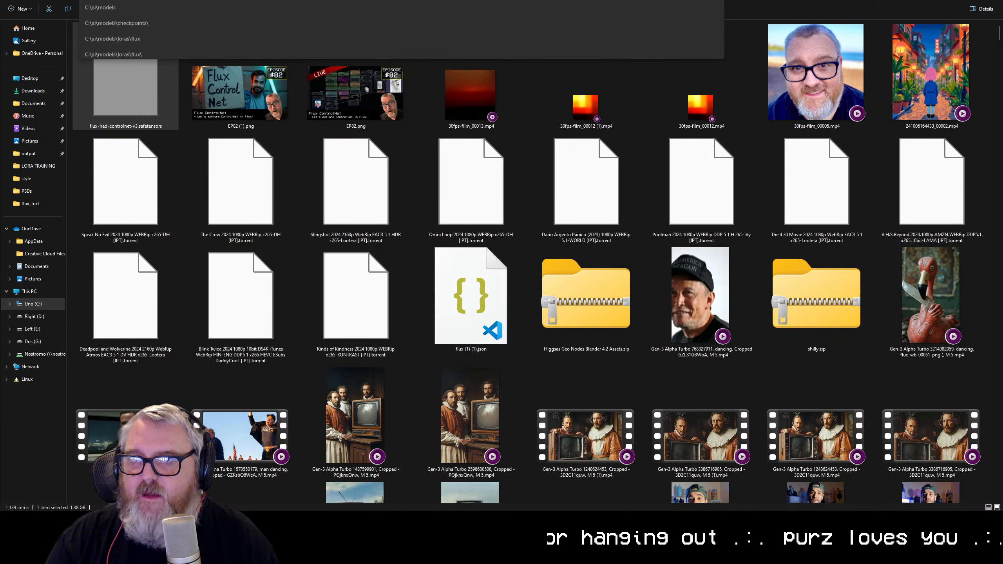
Step: Place flux-hed-controlnet-v3.safetensors in the flux subfolder of the ControlNet models folder
key("Return")
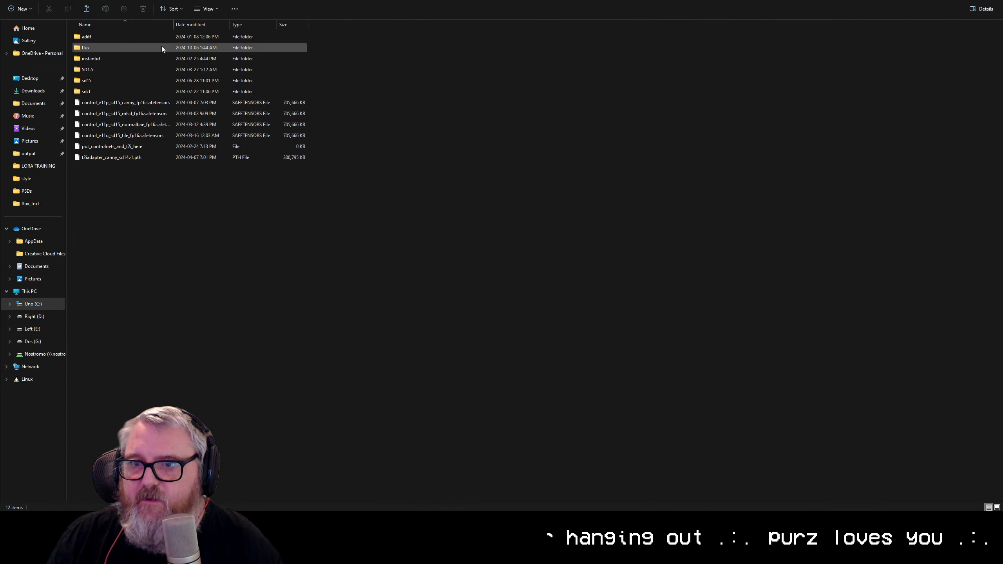
double_click(145, 47)
key("End")
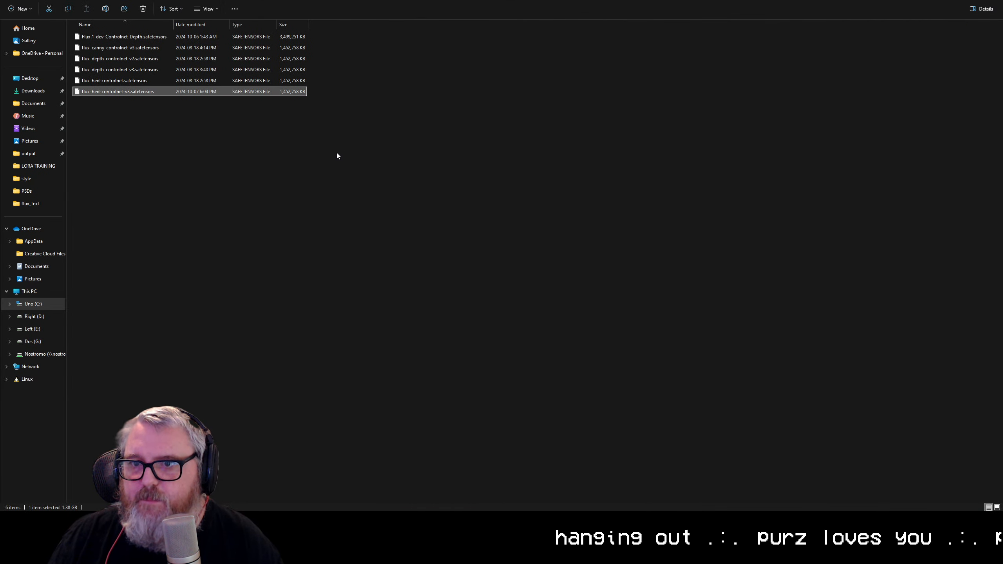
left_click(129, 135)
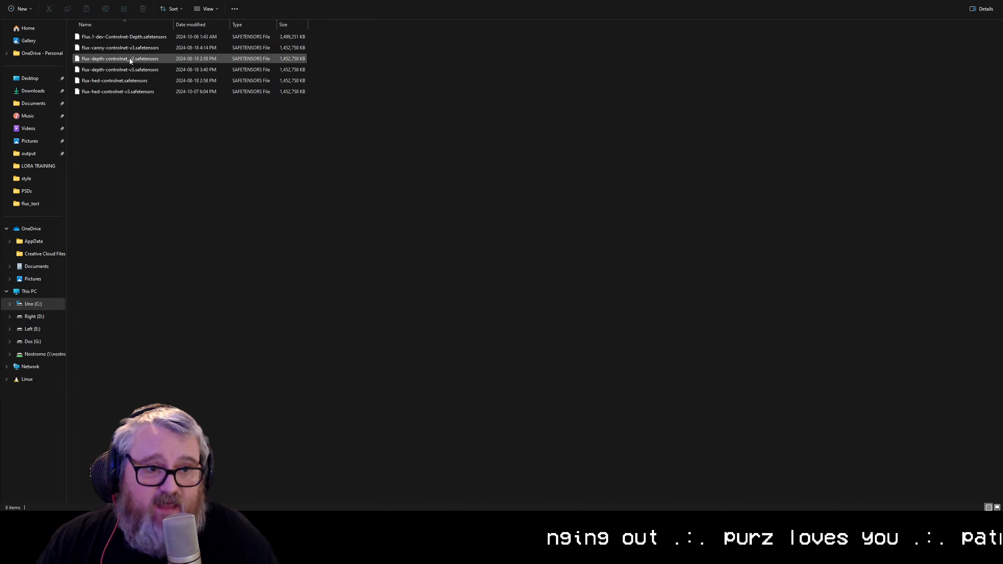
mouse_move(80, 520)
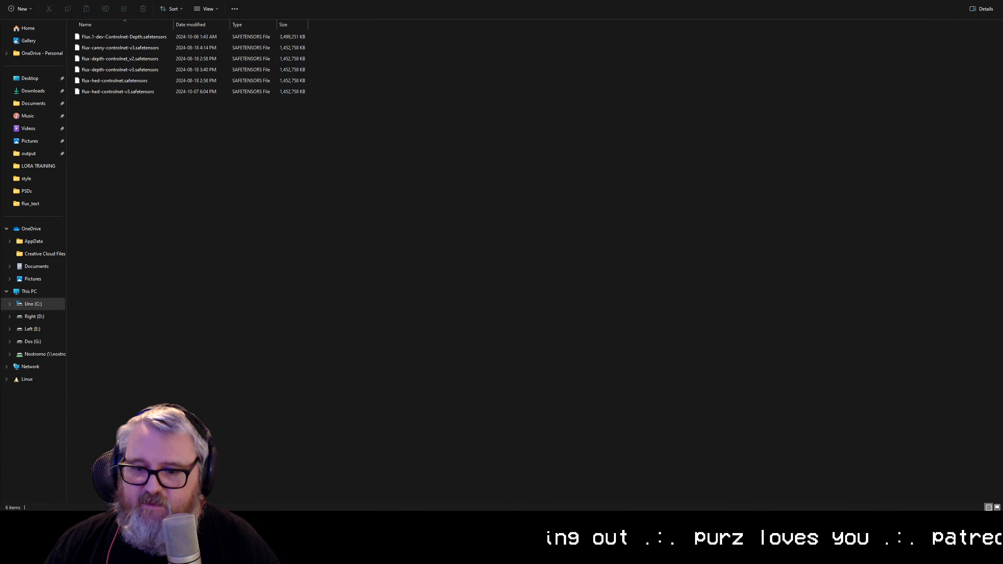
Step: Return to the ComfyUI workflow and refresh its node definitions so the model lists update
key("alt+Tab")
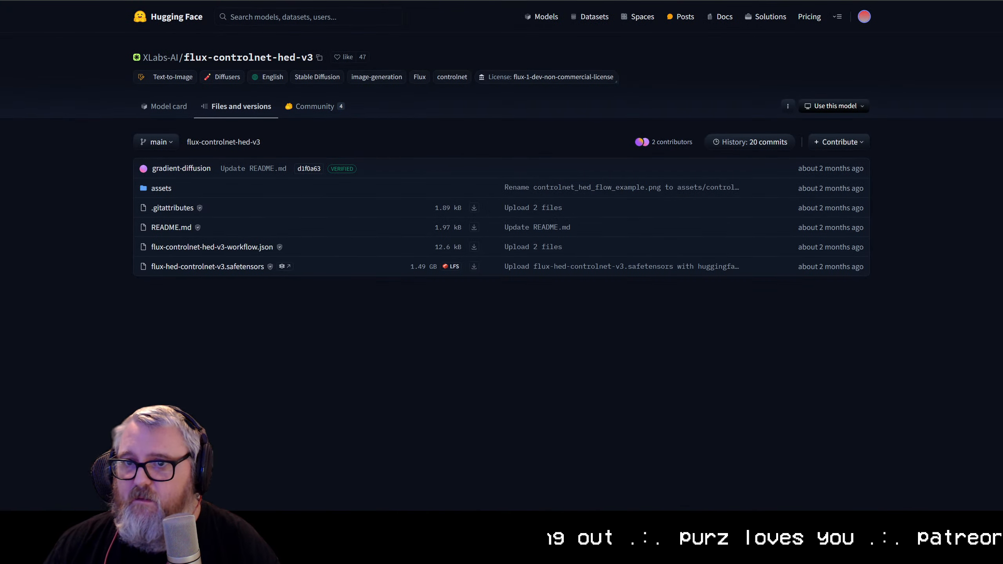
key("alt+Tab")
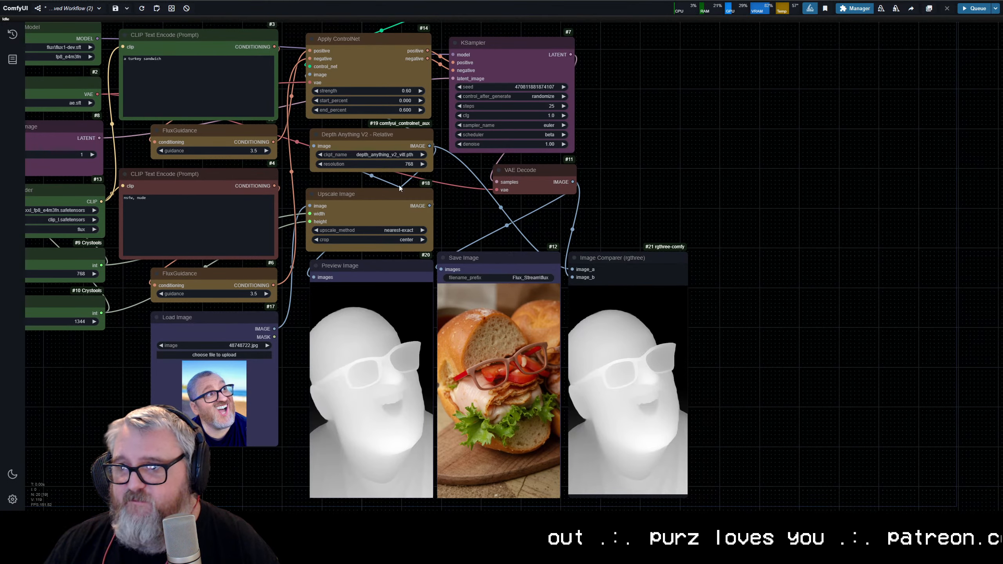
left_click_drag(713, 163, 858, 278)
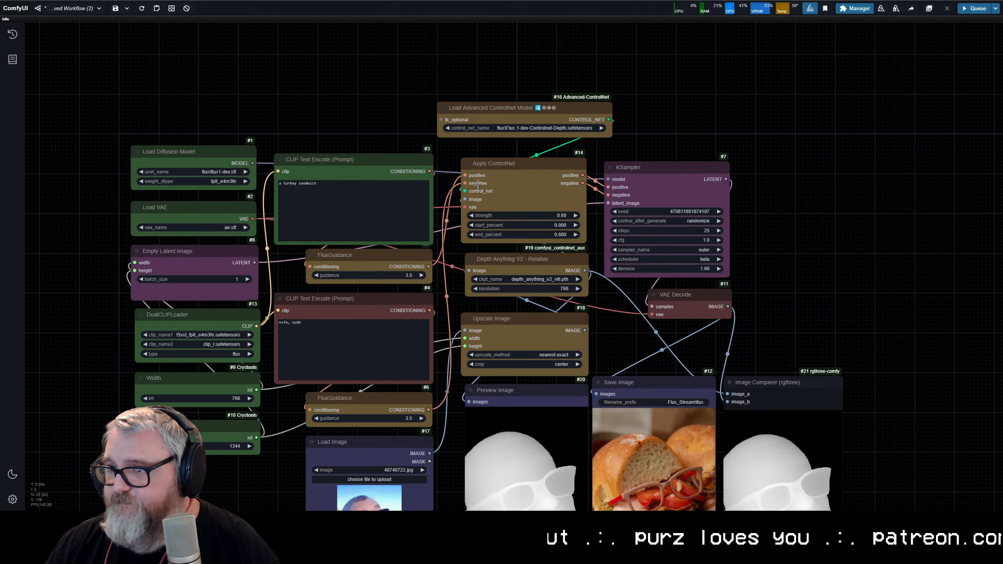
left_click(508, 128)
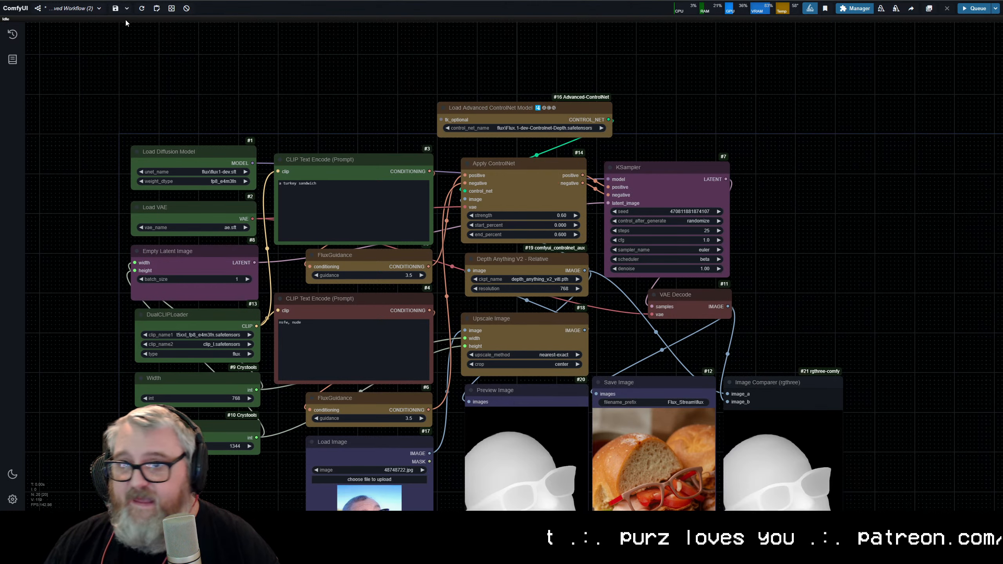
left_click(127, 8)
left_click(141, 9)
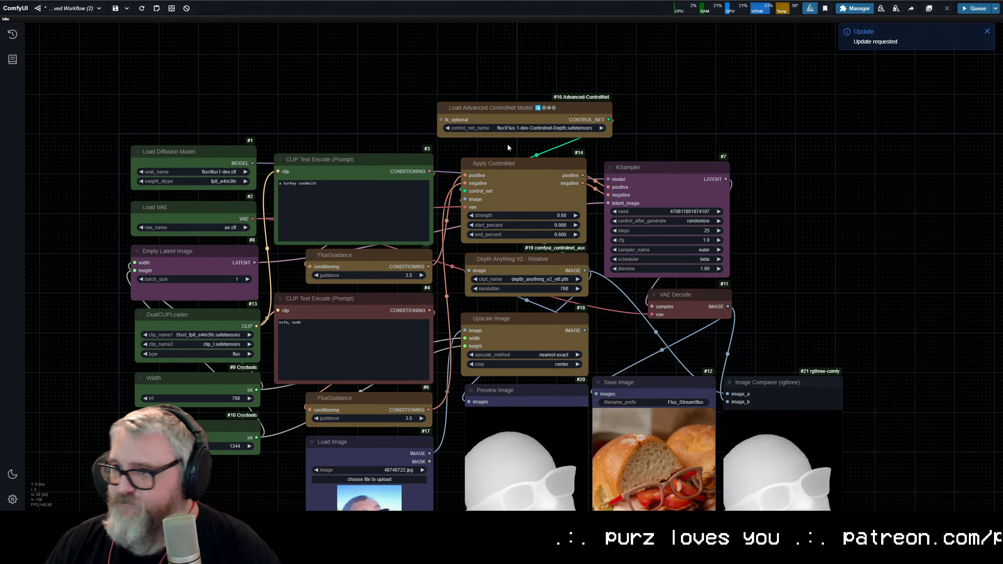
Step: Set the Load Advanced ControlNet Model node to flux\flux-hed-controlnet-v3.safetensors
left_click(506, 127)
left_click(504, 128)
left_click(503, 128)
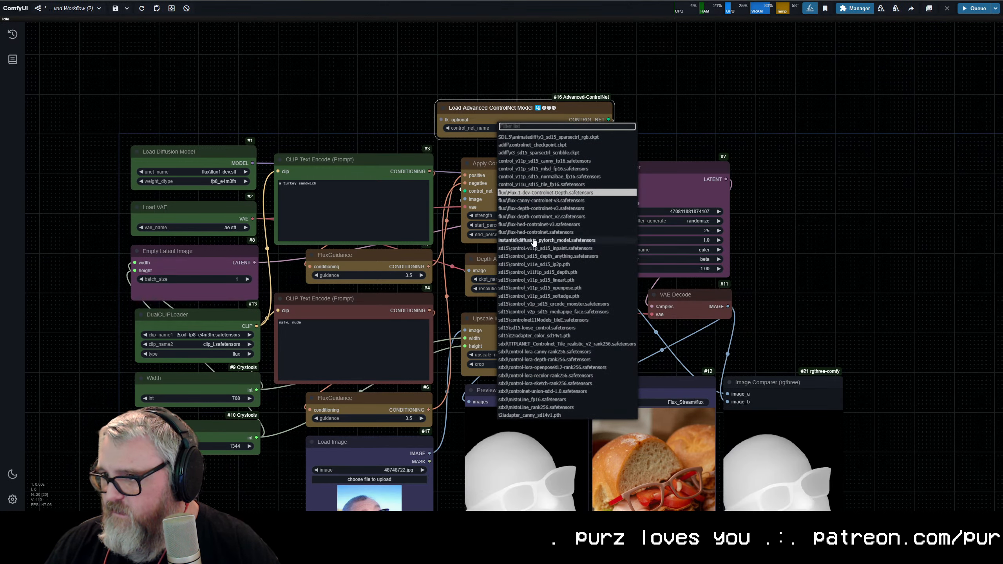
left_click(529, 224)
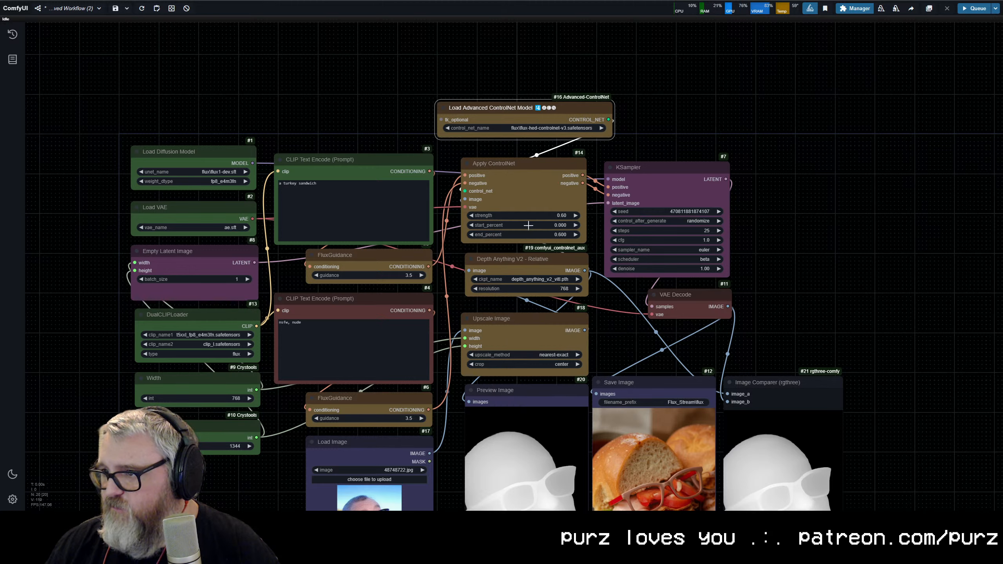
Step: Examine the Depth Anything V2 - Relative node and its settings up close
left_click(404, 76)
scroll(432, 109, "down", 4)
left_click_drag(446, 202, 463, 322)
scroll(509, 213, "up", 6)
scroll(464, 322, "up", 11)
left_click_drag(443, 58, 515, 499)
scroll(522, 333, "up", 7)
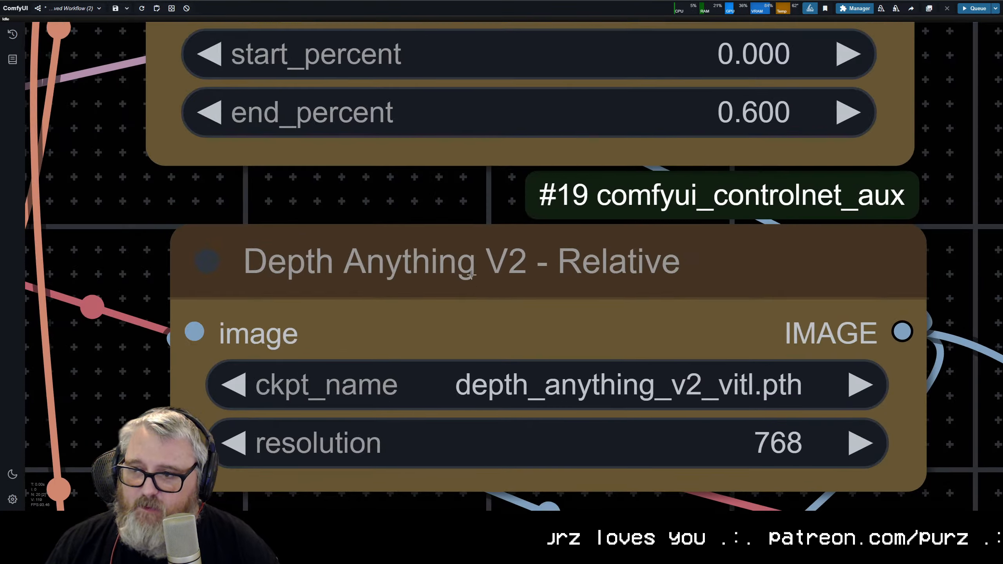
left_click_drag(520, 311, 494, 220)
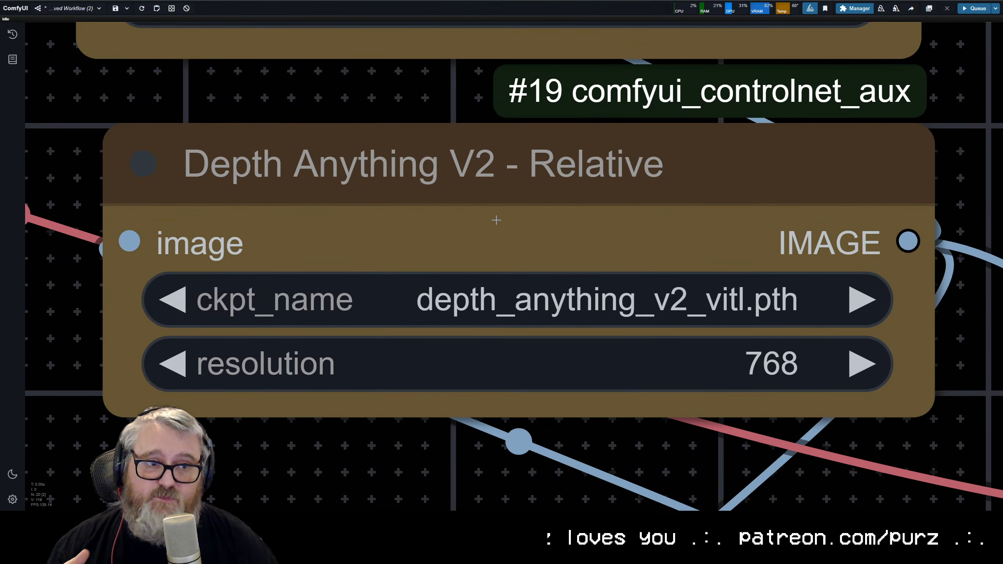
scroll(496, 220, "down", 12)
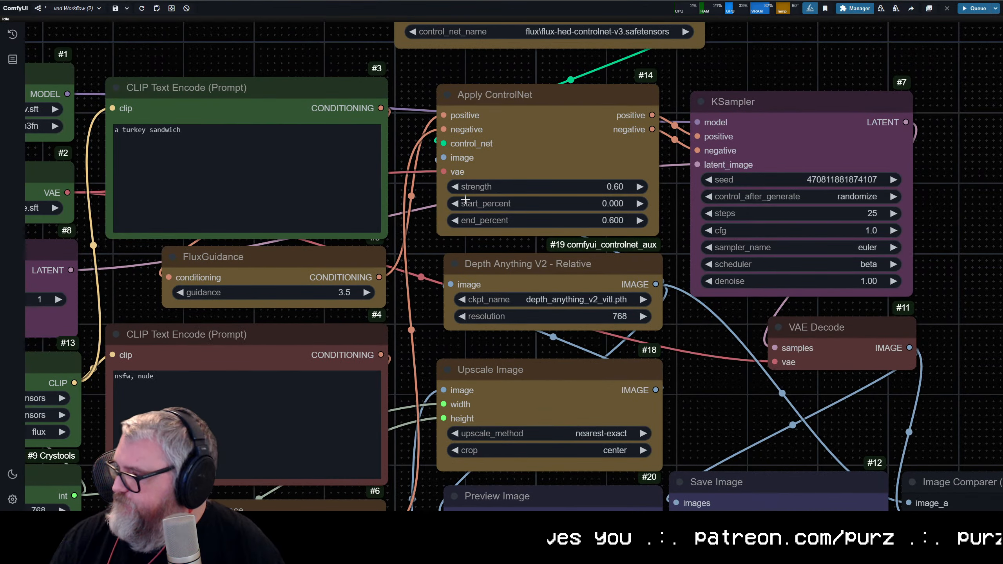
Step: Replace the Depth Anything V2 node with an AIO Aux Preprocessor node set to HEDPreprocessor
left_click(552, 269)
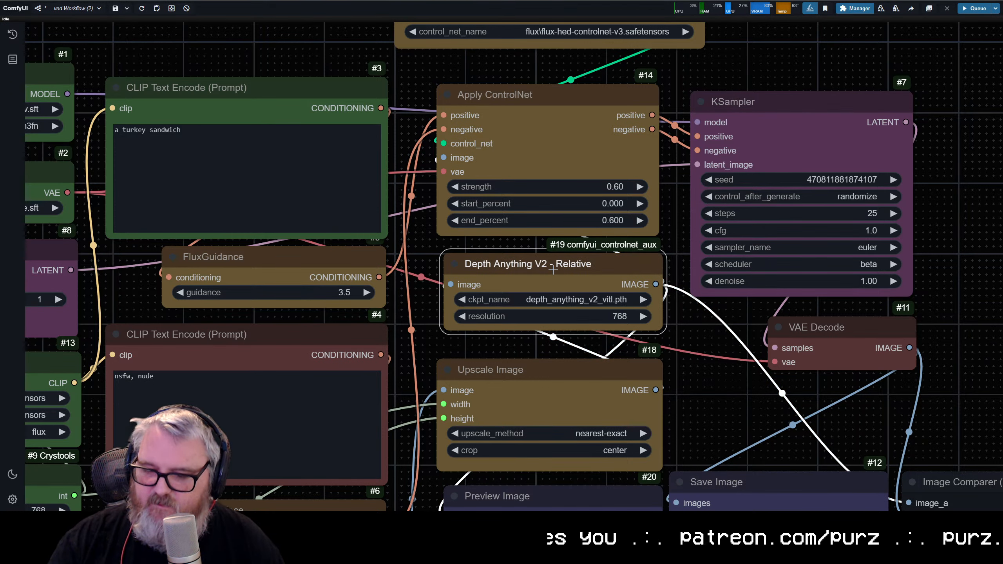
key("Delete")
double_click(554, 275)
type("aio")
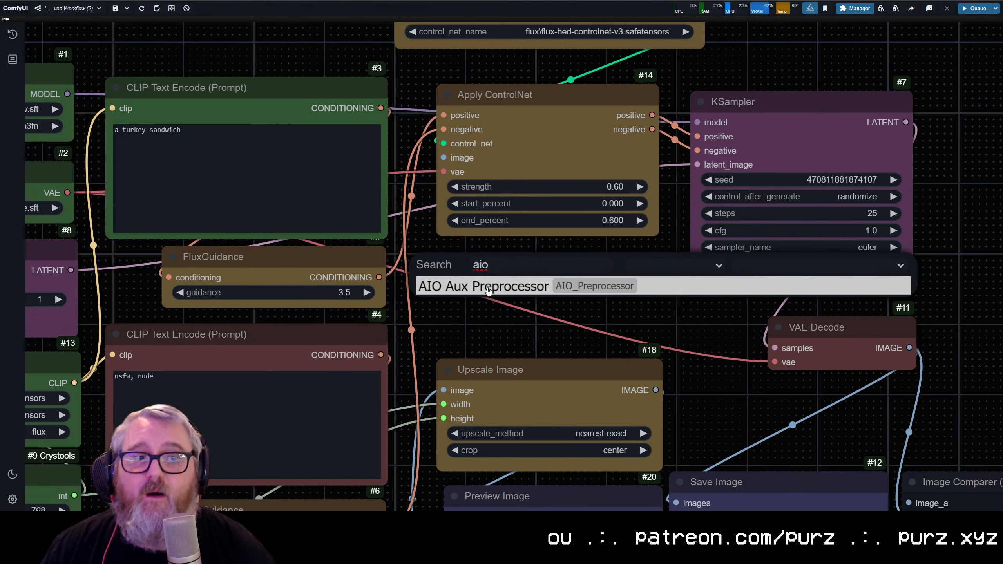
left_click(488, 291)
left_click_drag(671, 302, 564, 309)
left_click(564, 309)
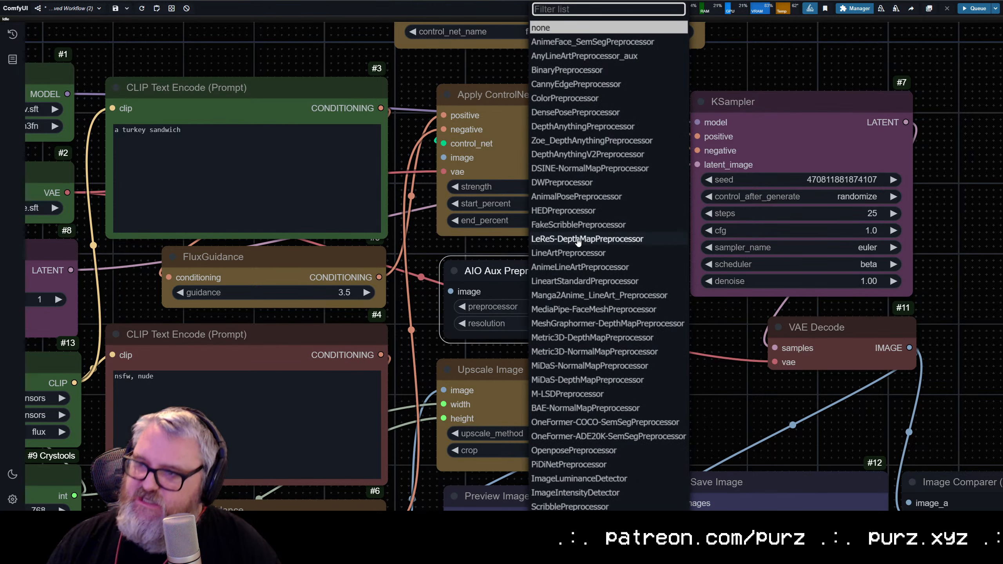
left_click(561, 211)
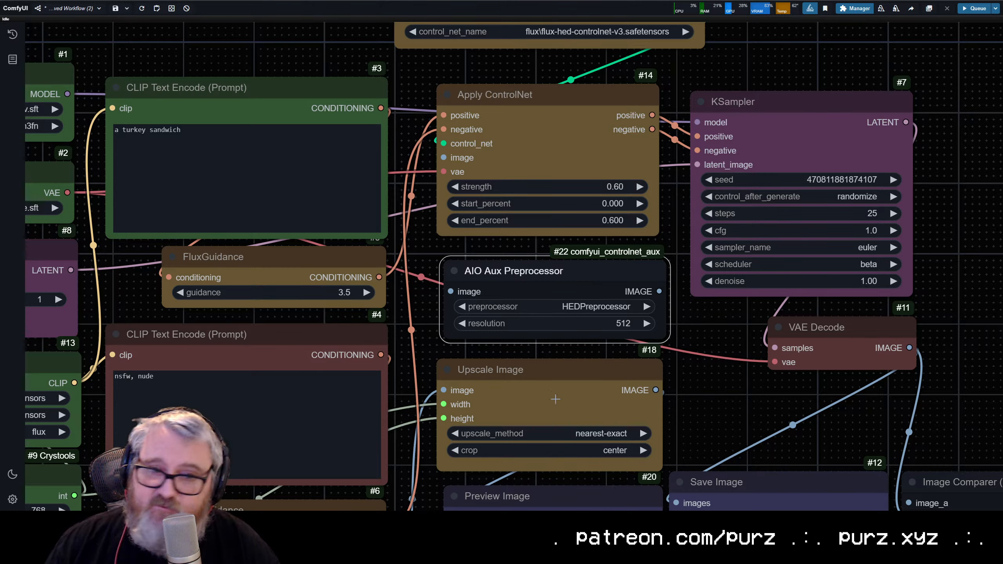
Step: Feed the upscaled image into the AIO Aux Preprocessor and link its output to Preview Image, the comparer's image_a and Apply ControlNet's image
scroll(599, 422, "down", 3)
left_click_drag(592, 439, 435, 272)
scroll(276, 391, "down", 2)
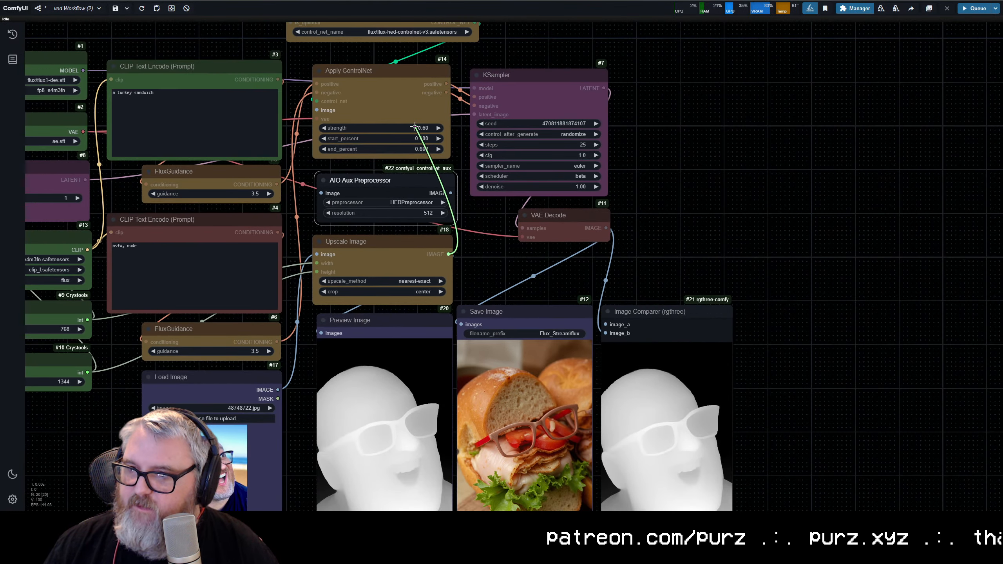
left_click_drag(450, 193, 605, 324)
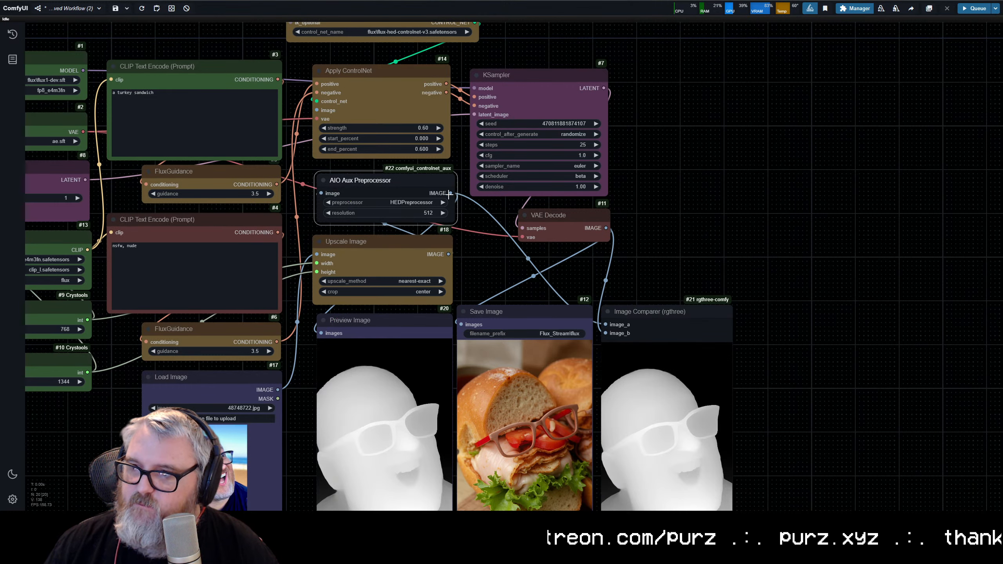
left_click_drag(450, 194, 317, 110)
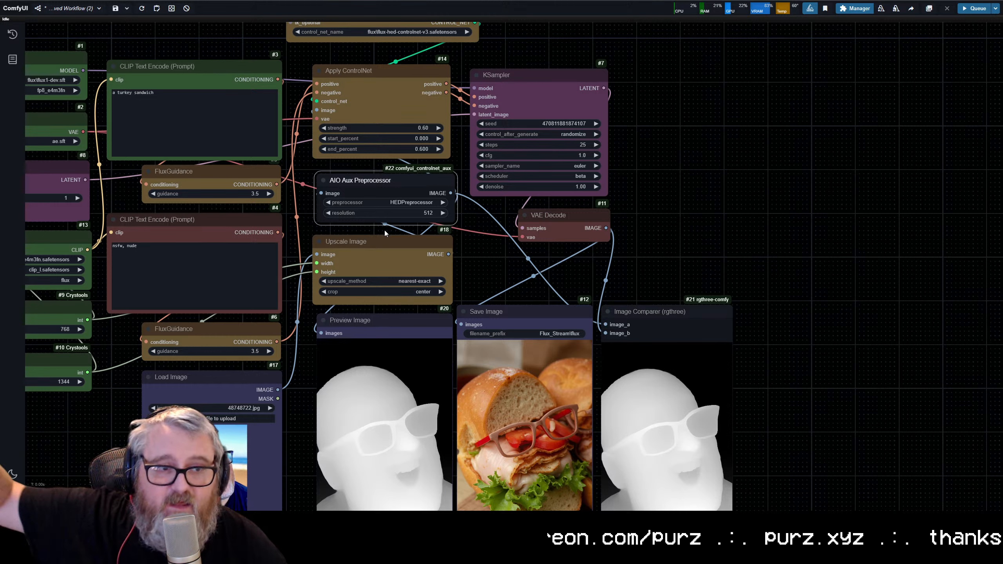
Step: Check the links of the Preview Image, Image Comparer, AIO Aux Preprocessor, Apply ControlNet and Load Image nodes
left_click(363, 321)
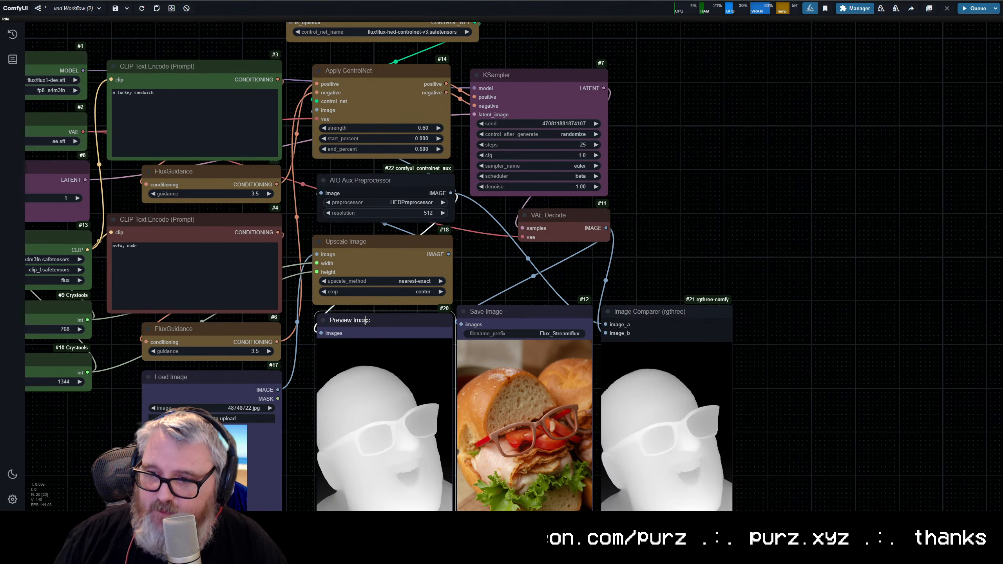
left_click(673, 326)
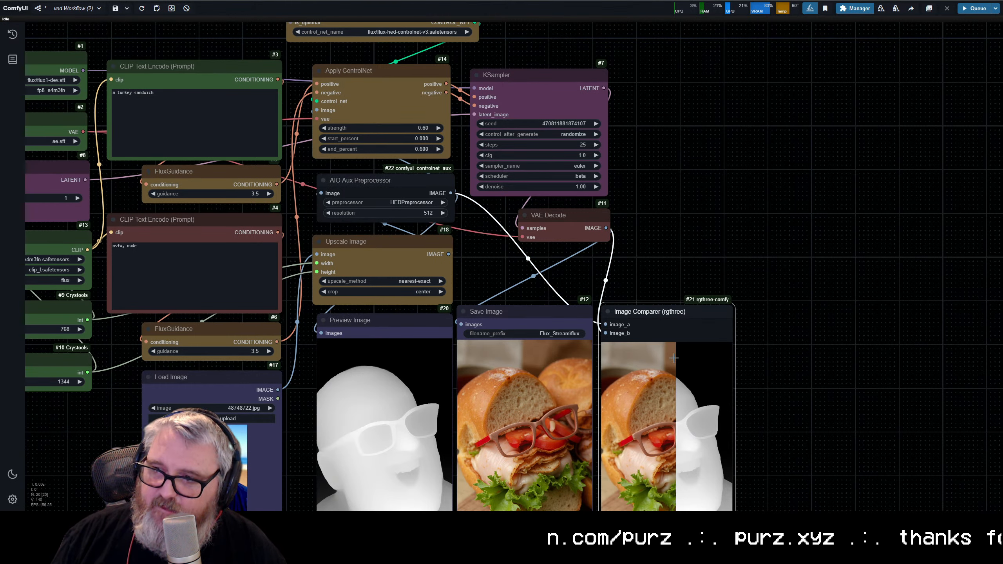
left_click(392, 185)
left_click(379, 86)
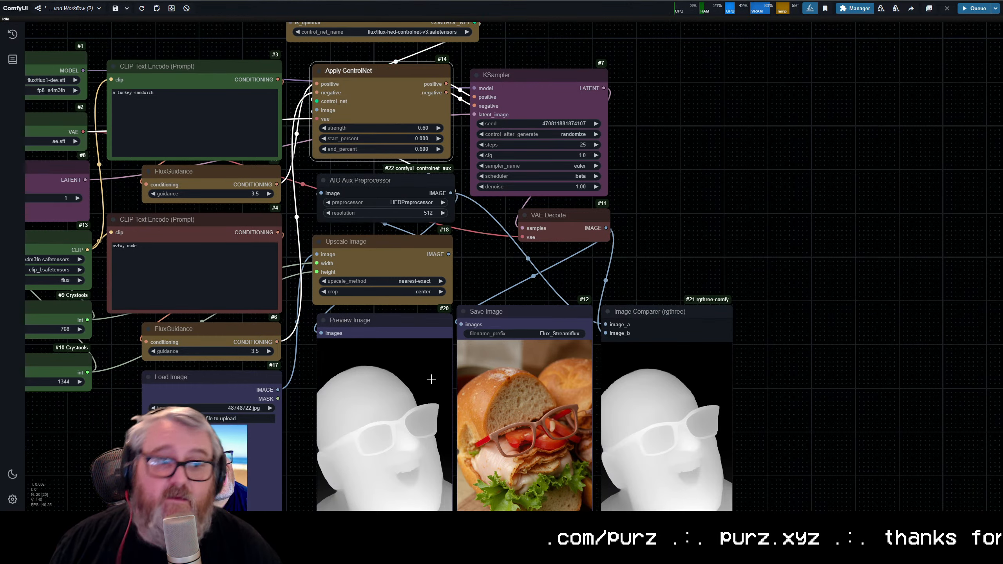
scroll(373, 371, "down", 6)
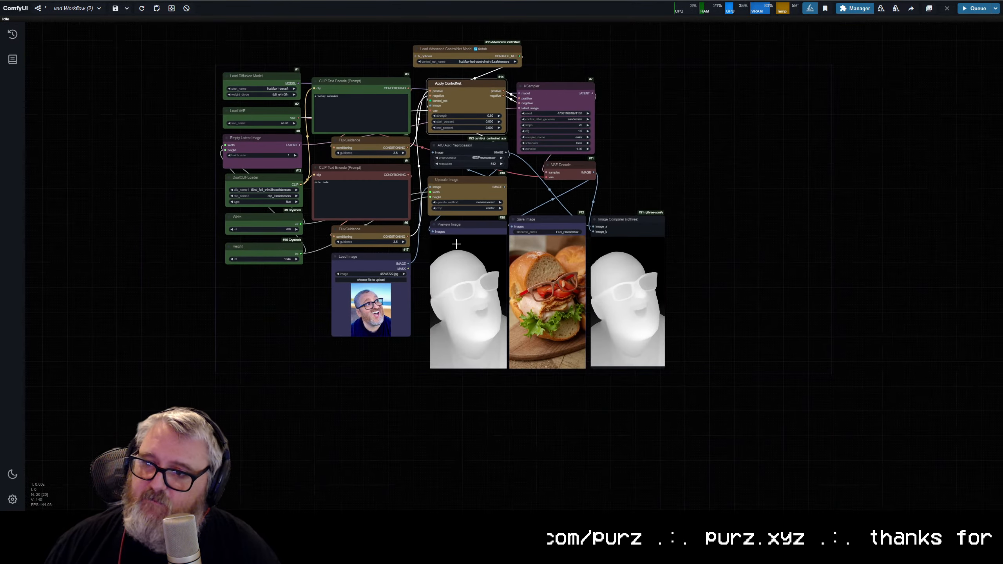
scroll(456, 244, "up", 5)
left_click(471, 74)
left_click(339, 222)
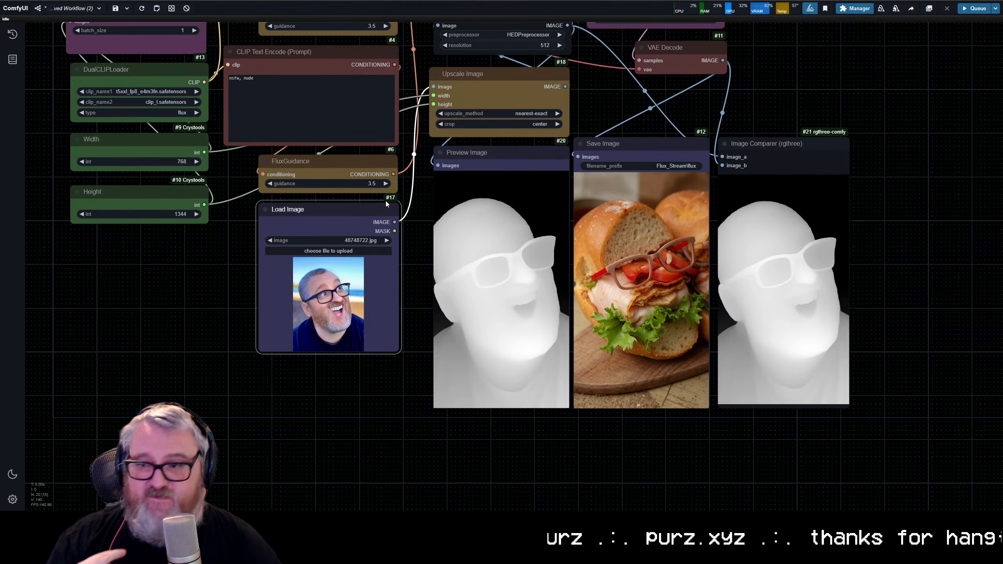
scroll(386, 201, "down", 7)
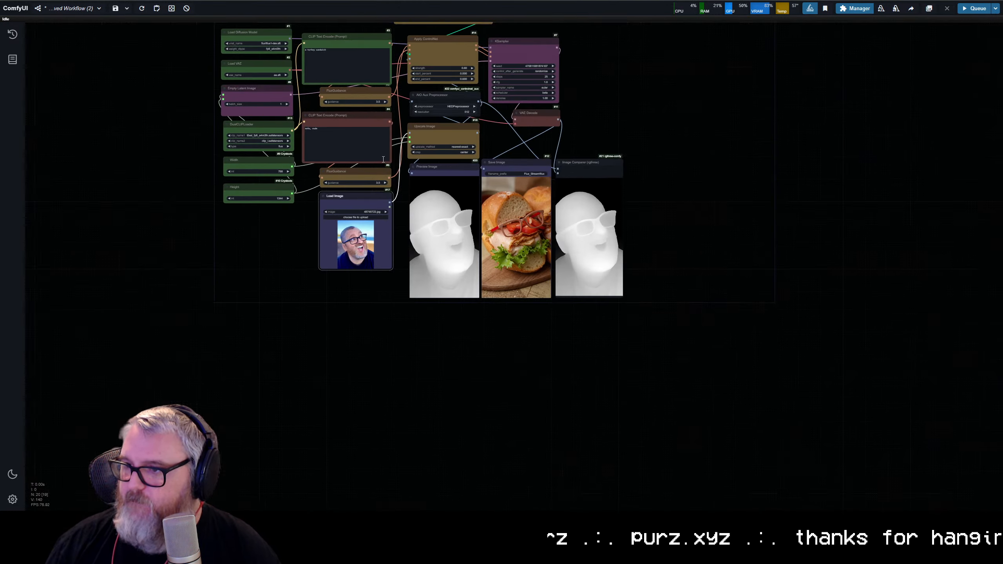
Step: Queue a generation with the HED ControlNet and view the portrait's edge map in the preview
left_click_drag(385, 201, 467, 289)
key("ctrl+Return")
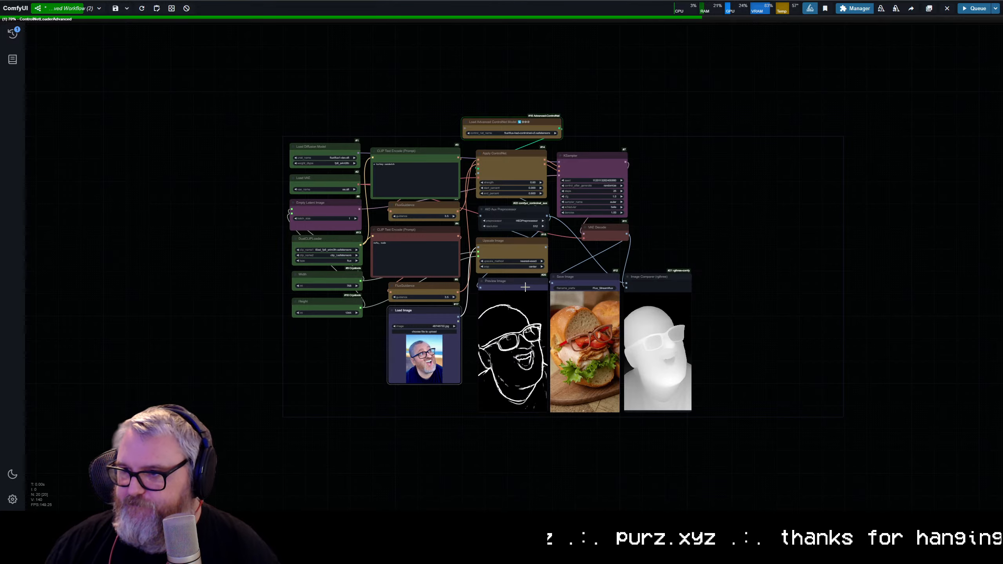
scroll(548, 225, "up", 5)
left_click_drag(557, 279, 618, 175)
scroll(541, 355, "up", 7)
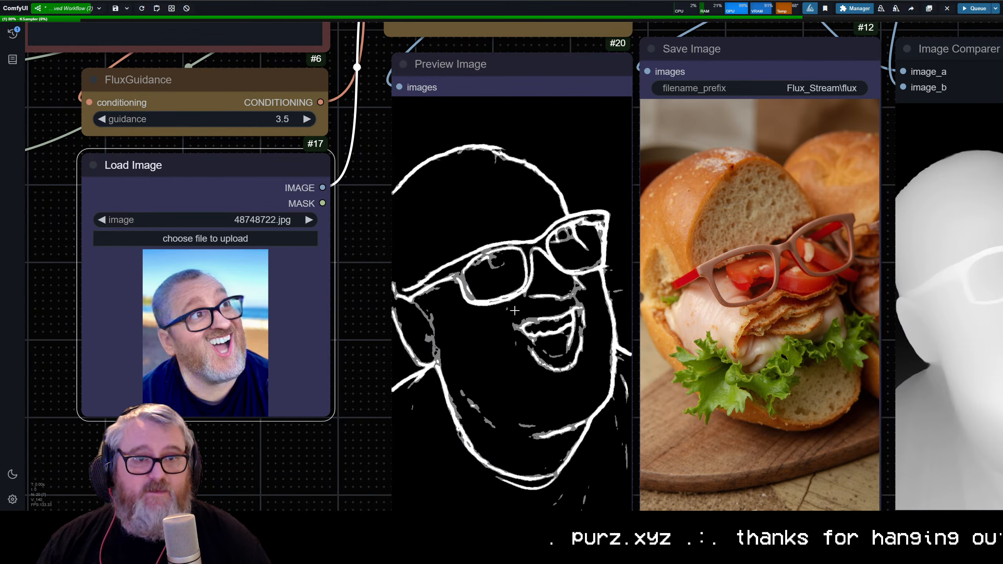
scroll(420, 369, "down", 8)
left_click_drag(864, 268, 844, 294)
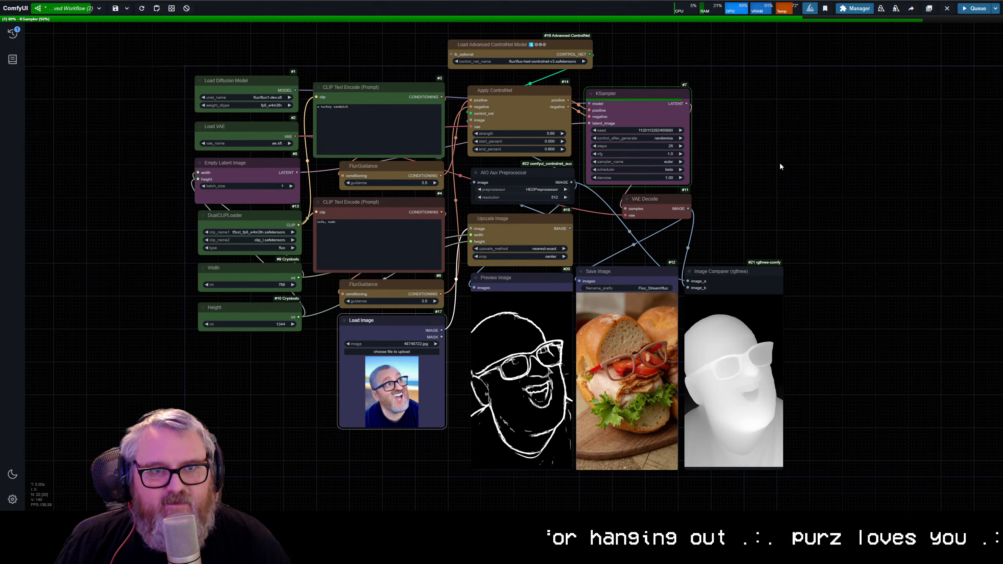
Step: Inspect the newly saved image's glasses and mouth against the HED edge map
scroll(776, 167, "up", 5)
scroll(857, 238, "up", 1)
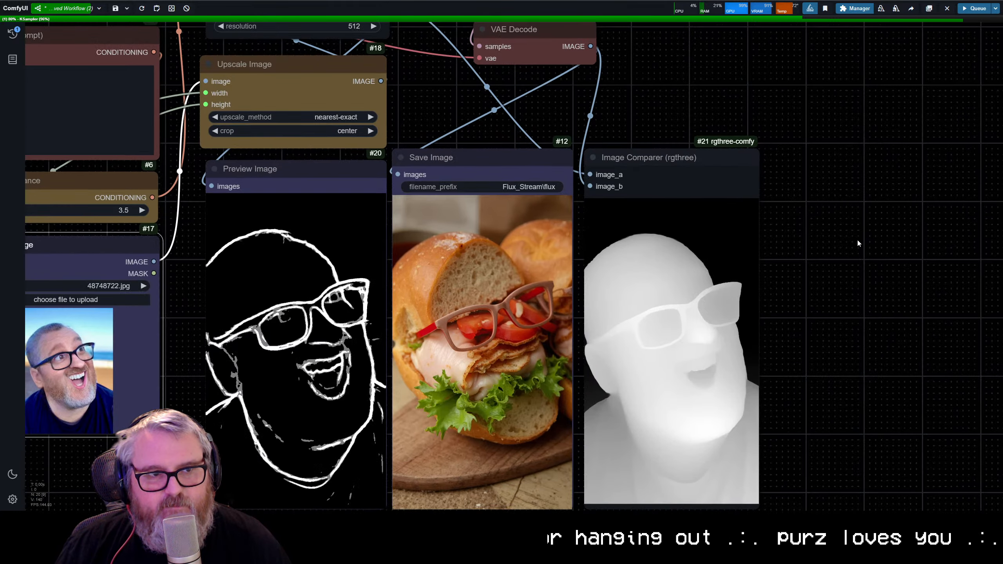
left_click_drag(856, 238, 973, 190)
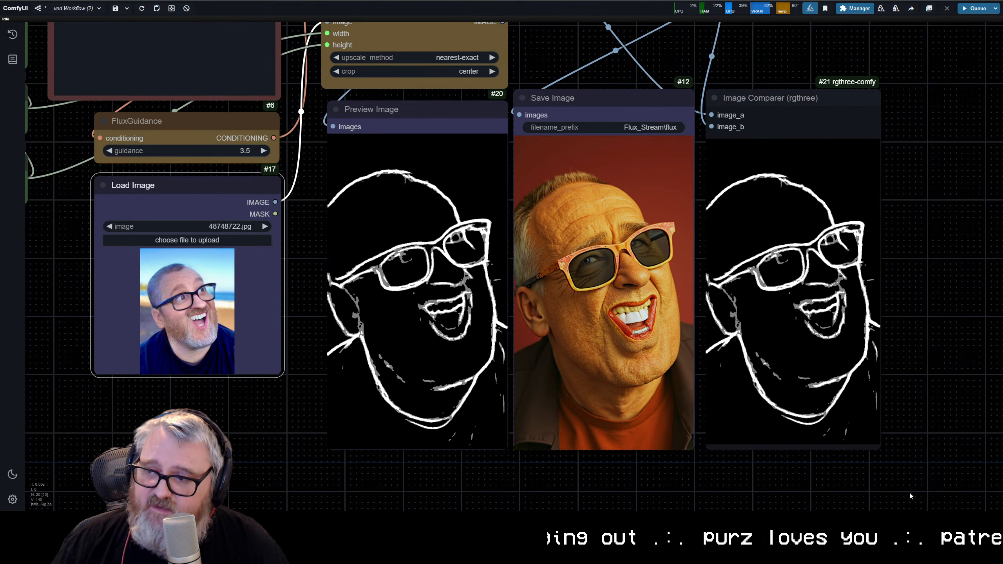
scroll(620, 346, "down", 6)
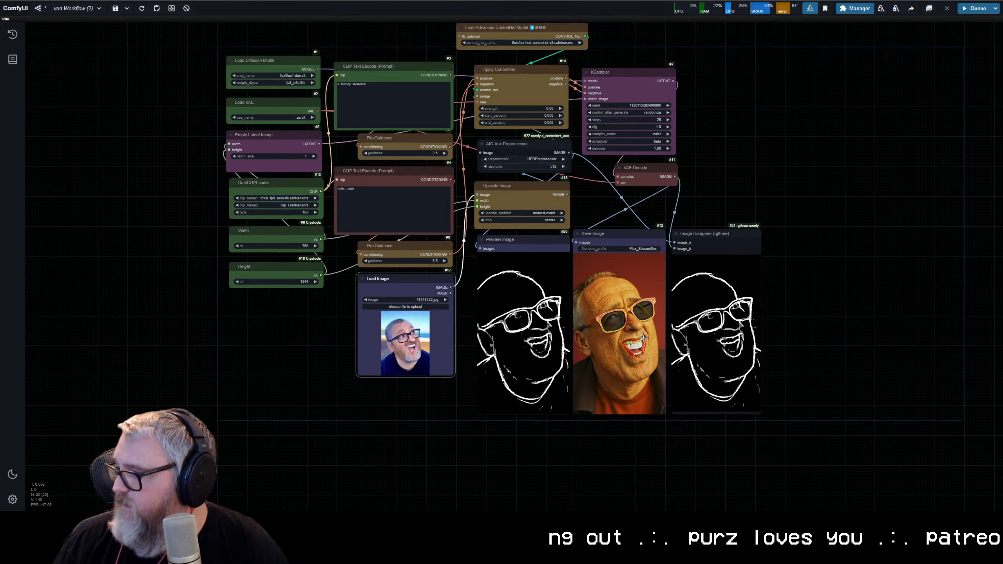
scroll(597, 304, "up", 10)
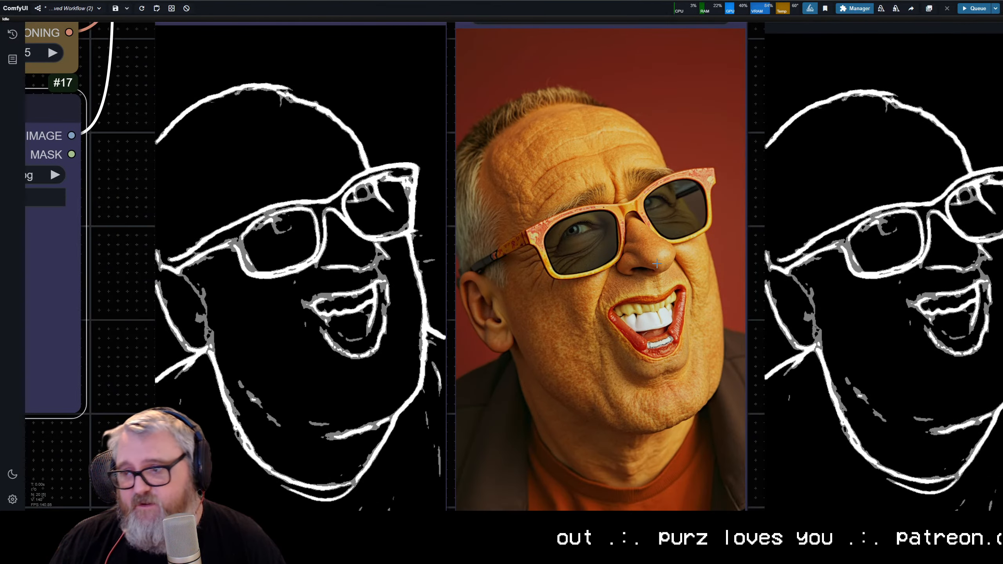
scroll(563, 307, "up", 10)
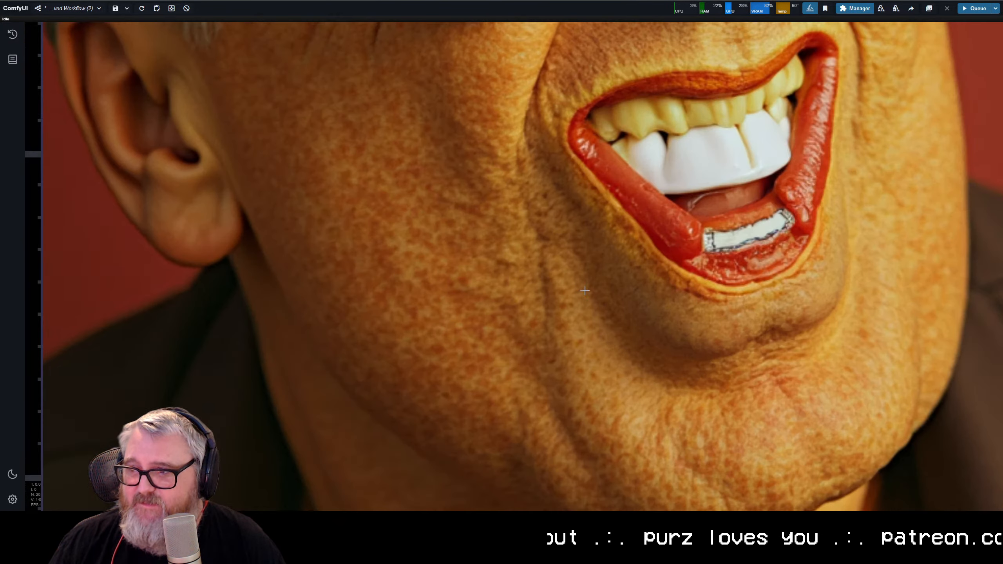
Step: Compare the saved portrait with the HED edge map in the preview and the Image Comparer
scroll(450, 216, "down", 8)
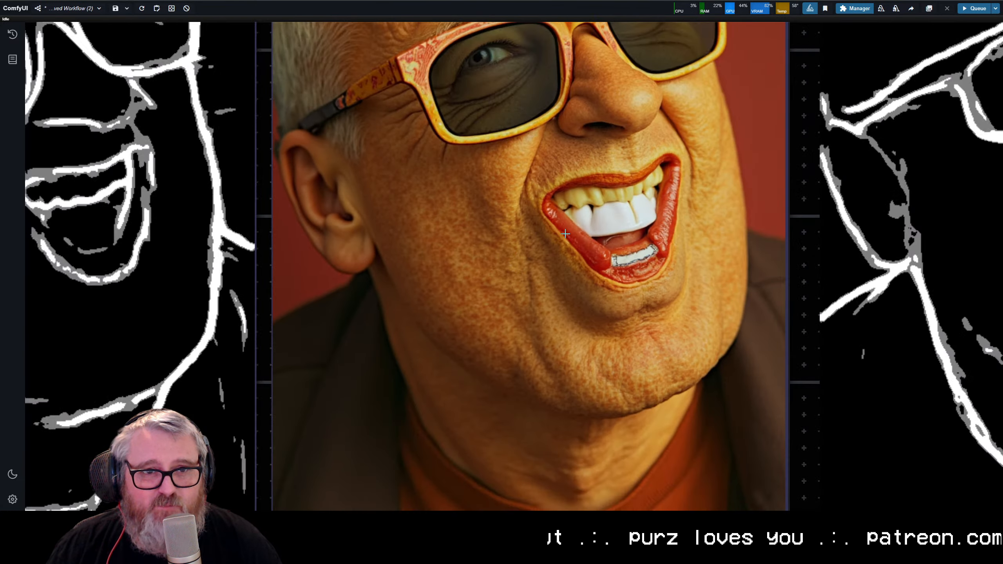
scroll(556, 255, "down", 7)
left_click_drag(547, 188, 539, 282)
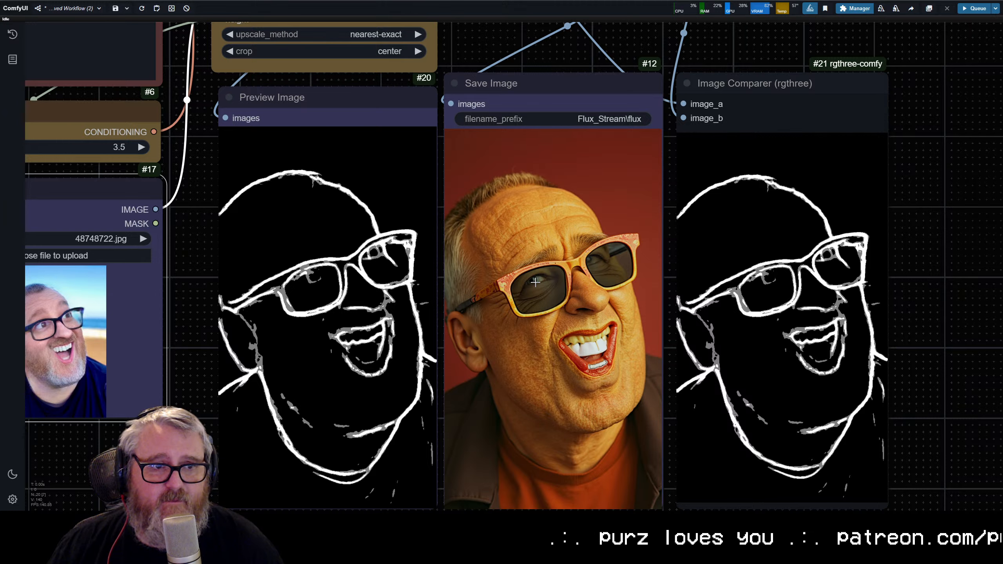
scroll(549, 294, "down", 1)
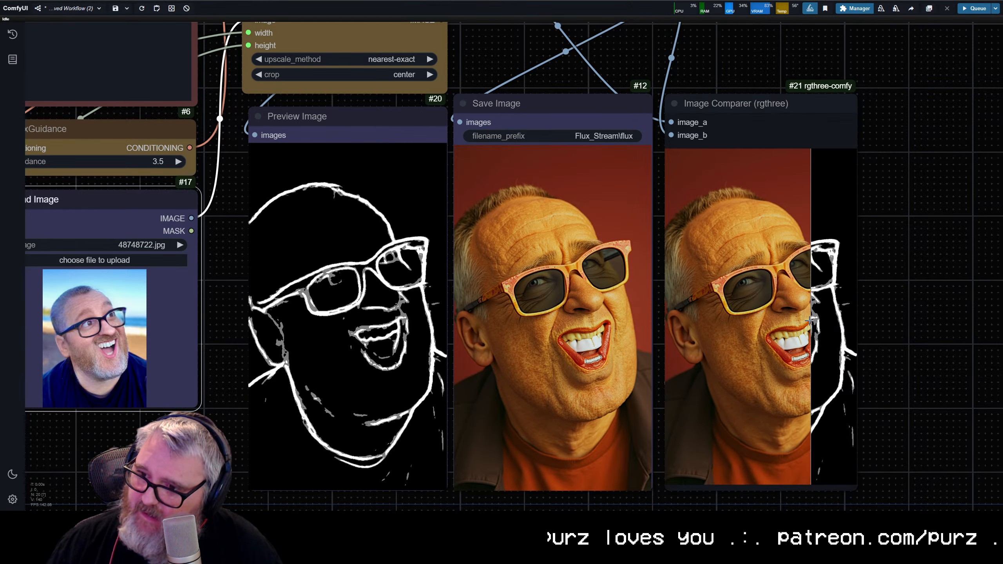
scroll(577, 160, "down", 5)
scroll(476, 199, "down", 5)
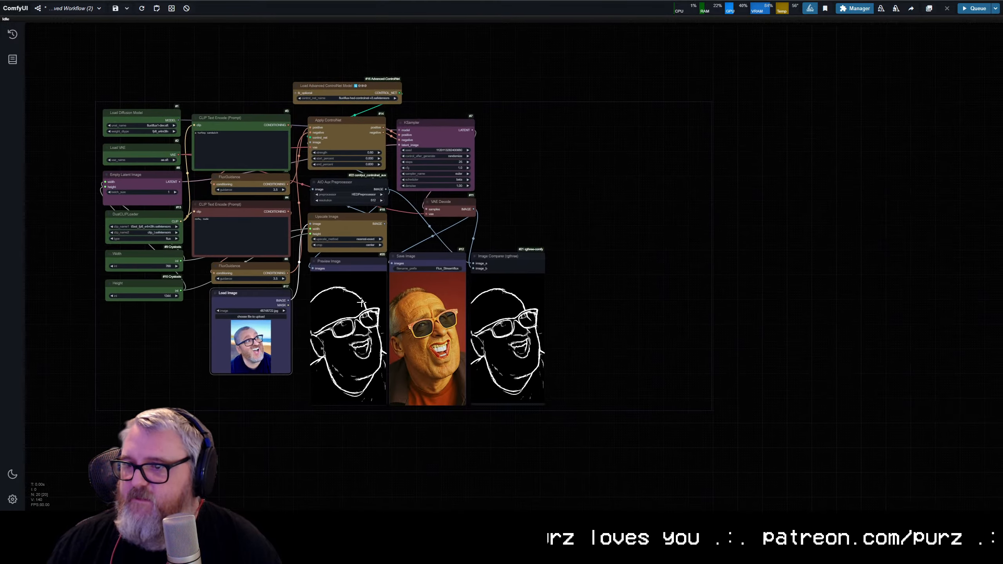
Step: Spread out the graph, placing Upscale Image beneath Load Image and stacking AIO Aux Preprocessor and Preview Image under Apply ControlNet
left_click_drag(431, 259, 673, 259)
left_click(487, 250)
left_click_drag(453, 413, 501, 87)
scroll(445, 250, "up", 8)
left_click(424, 237)
left_click_drag(493, 204, 190, 340)
left_click_drag(306, 228, 560, 40)
left_click_drag(471, 187, 286, 383)
scroll(485, 182, "down", 5)
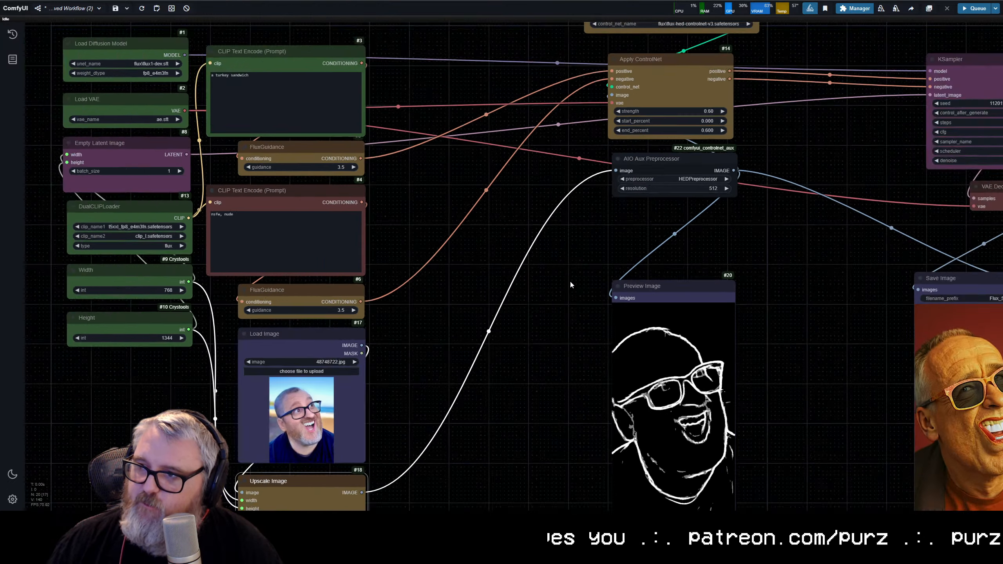
left_click_drag(660, 288, 647, 226)
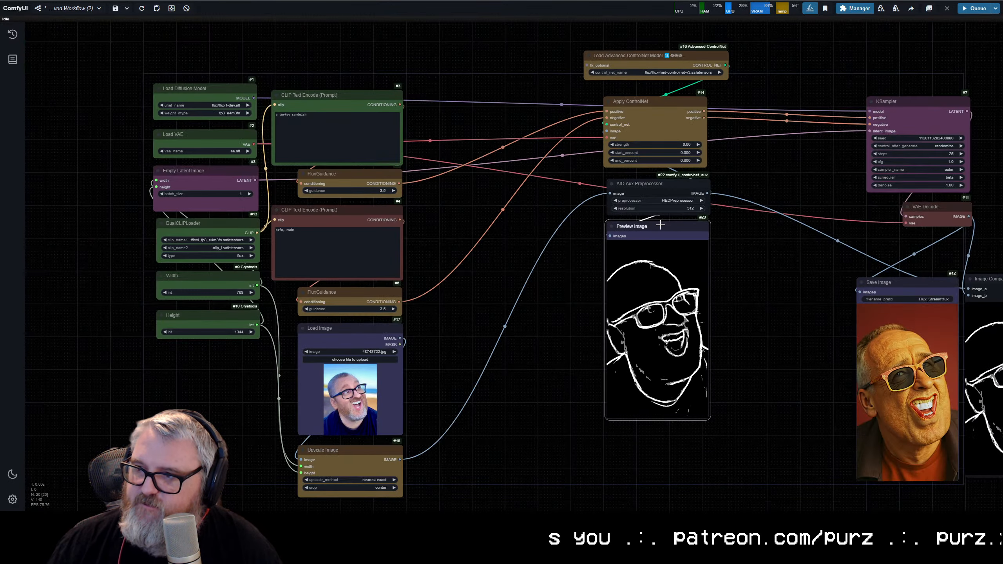
left_click_drag(649, 190, 648, 187)
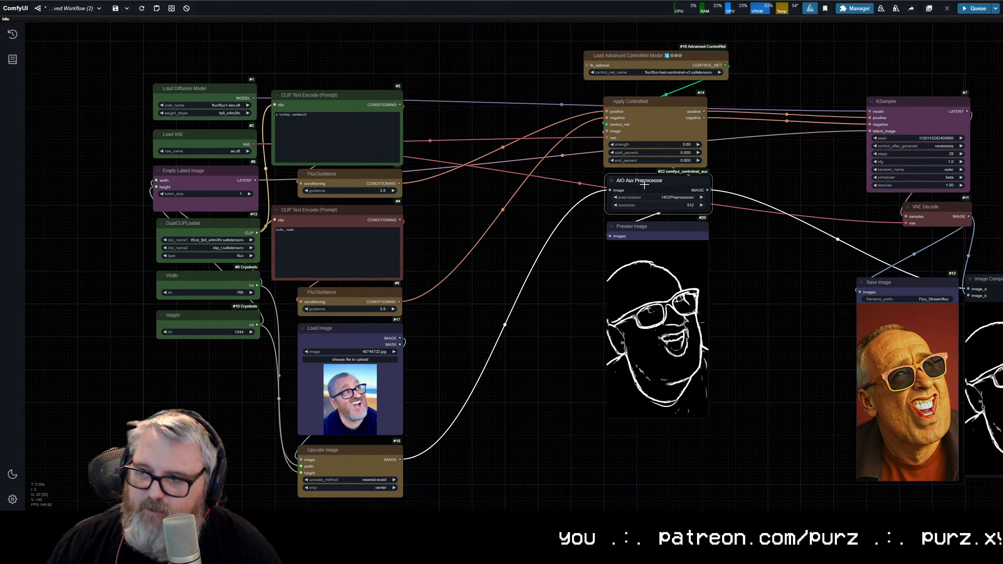
Step: Duplicate the ControlNet loader, Apply ControlNet, AIO Aux Preprocessor and Preview Image nodes, placing the copies between the prompts and the originals
left_click_drag(651, 35, 696, 451)
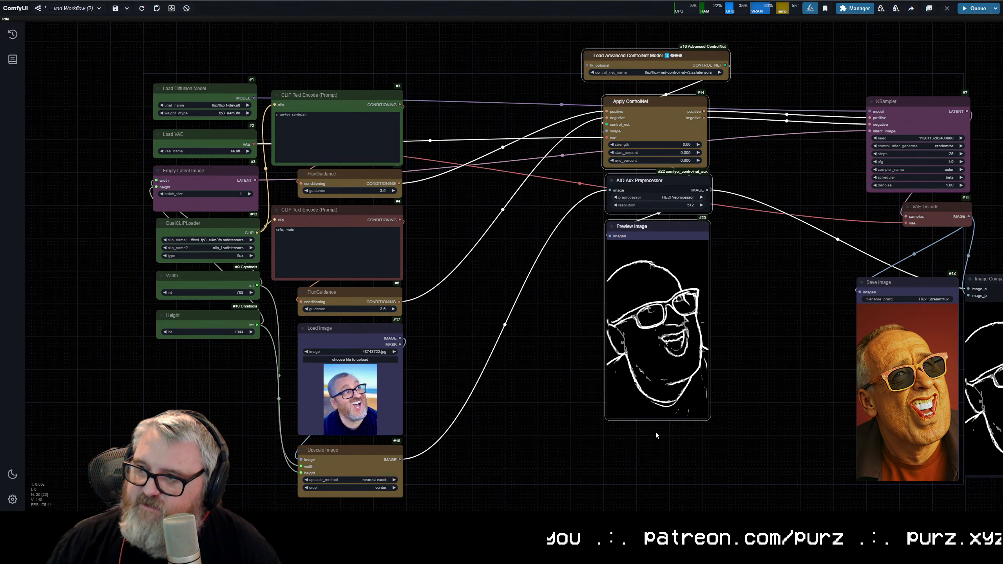
key("ctrl+v")
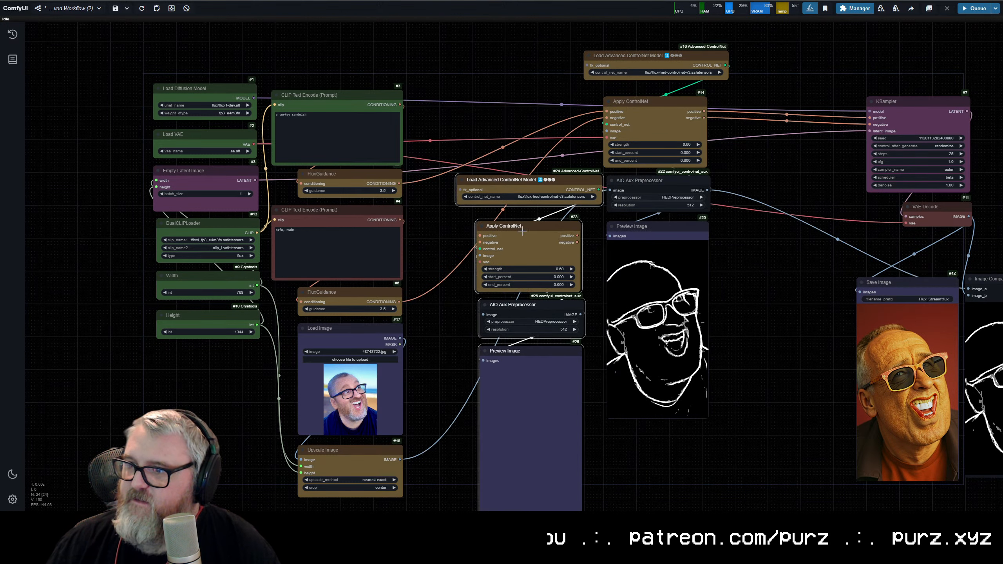
left_click_drag(543, 229, 491, 106)
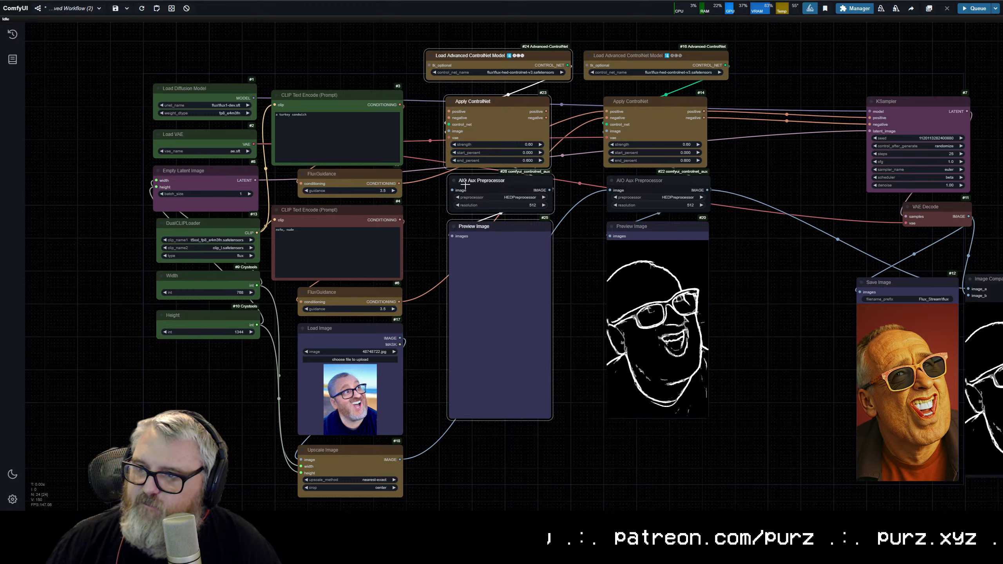
Step: Link both CLIP Text Encode outputs to the copied Apply ControlNet and chain its positive and negative outputs into the original one
scroll(379, 174, "up", 8)
left_click_drag(311, 67, 415, 82)
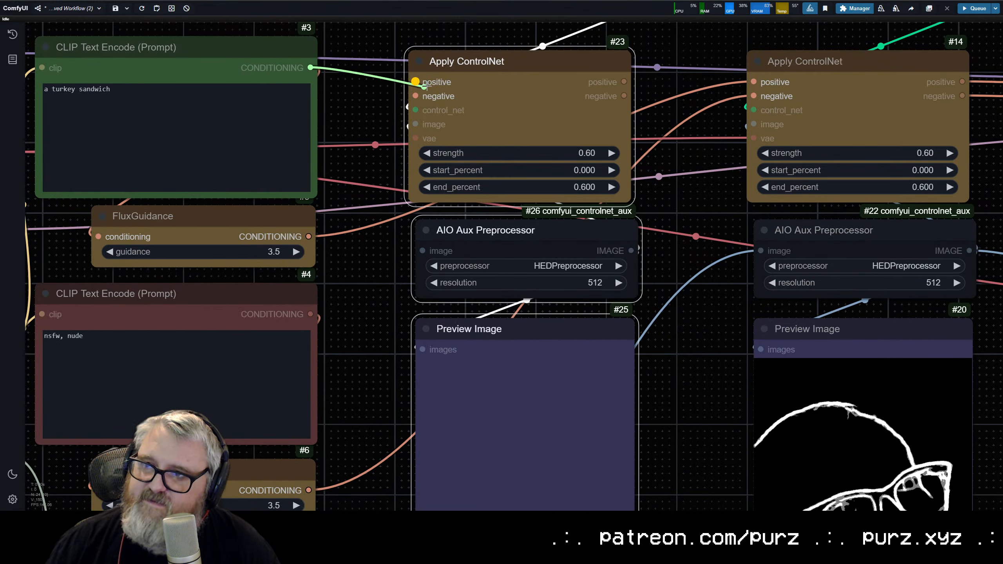
left_click_drag(313, 315, 418, 98)
left_click_drag(596, 116, 183, 193)
left_click_drag(211, 157, 342, 173)
Step: Set the copied Load Advanced ControlNet Model node to flux\Flux.1-dev-Controlnet-Depth.safetensors
left_click_drag(268, 147, 497, 206)
left_click(396, 135)
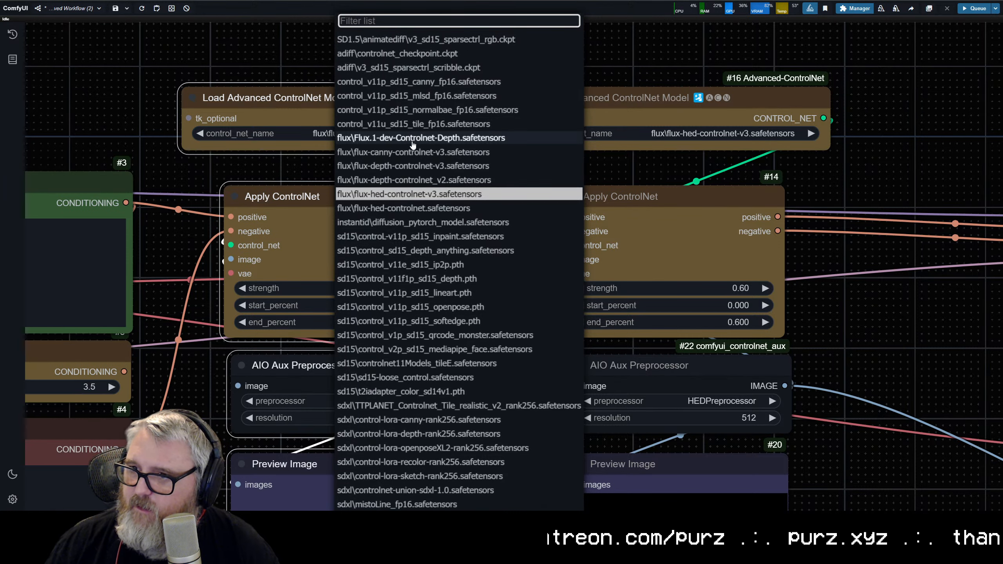
left_click(383, 138)
left_click(712, 120)
scroll(671, 300, "down", 2)
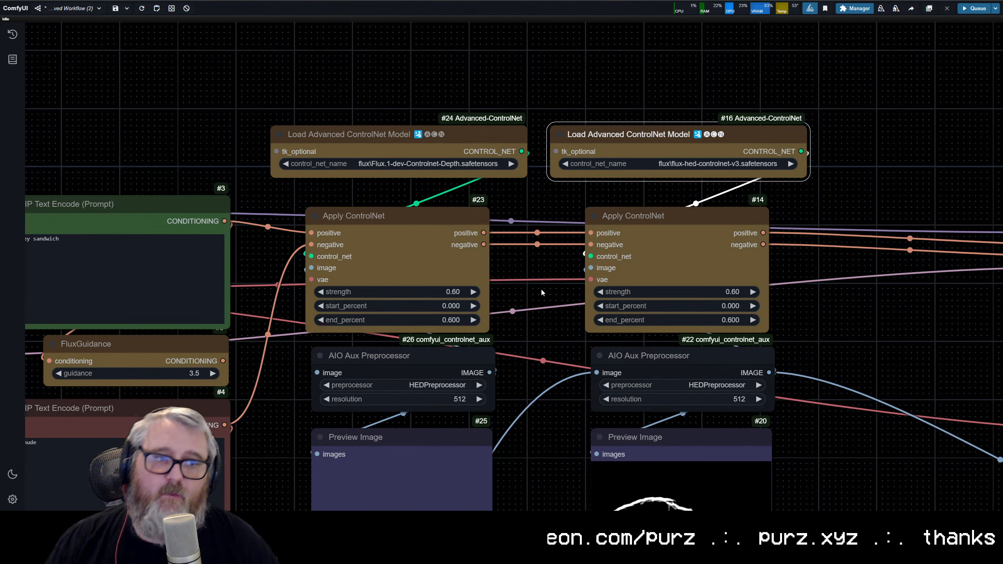
Step: Replace the copied AIO Aux Preprocessor with a Depth Anything V2 - Relative node
scroll(541, 292, "down", 5)
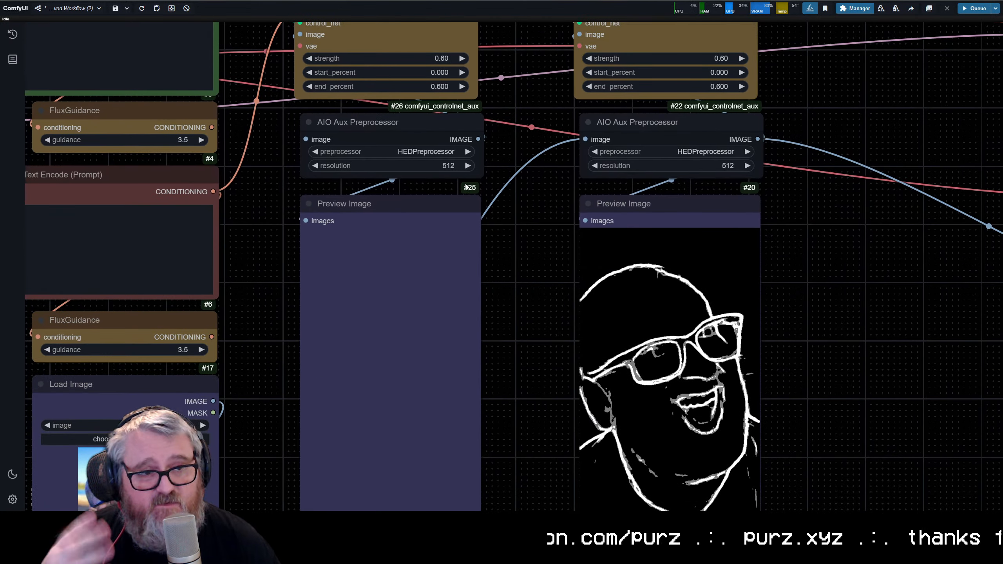
left_click(405, 117)
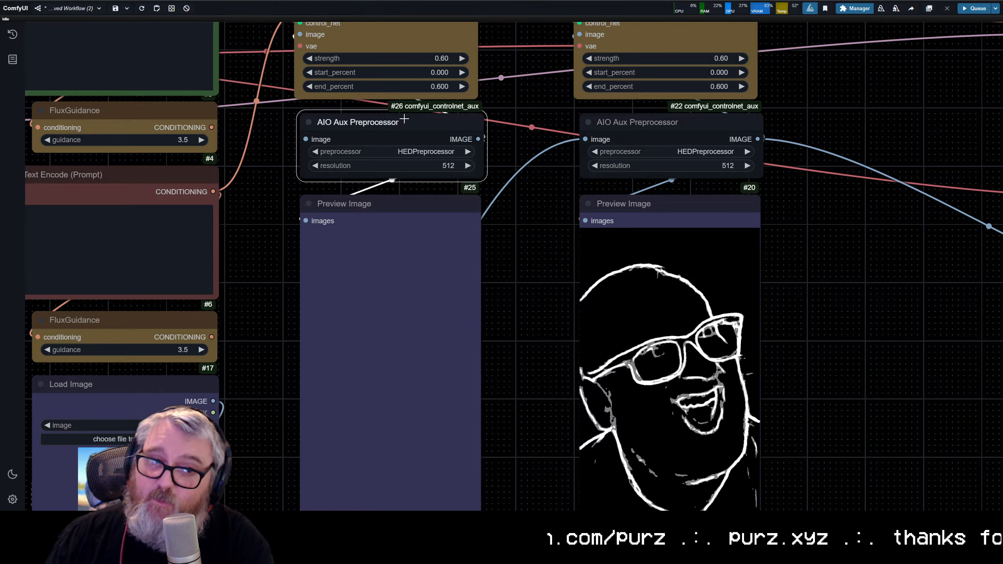
key("Delete")
double_click(319, 136)
type("add")
key("BackSpace")
key("BackSpace")
key("BackSpace")
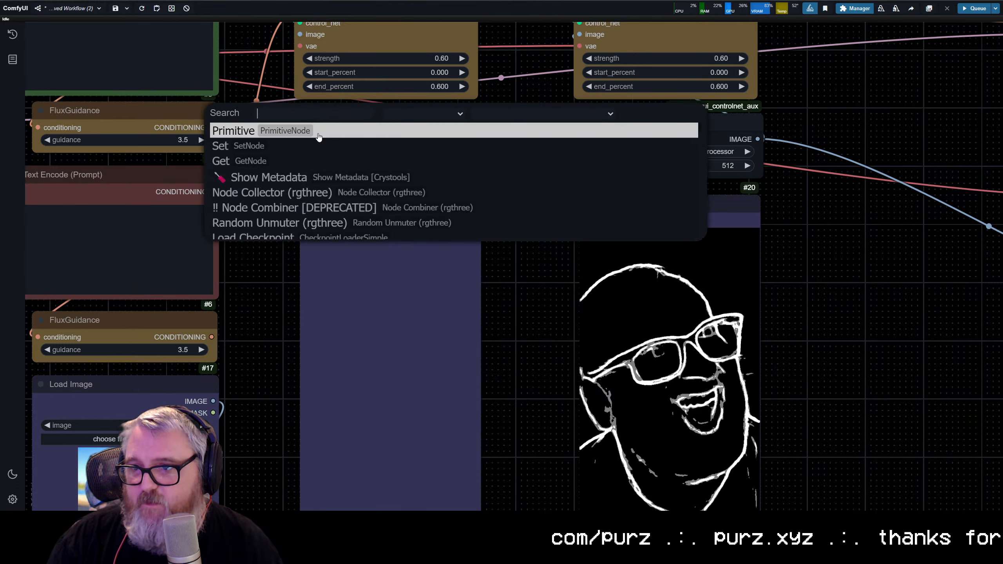
type("depth p")
key("BackSpace")
key("BackSpace")
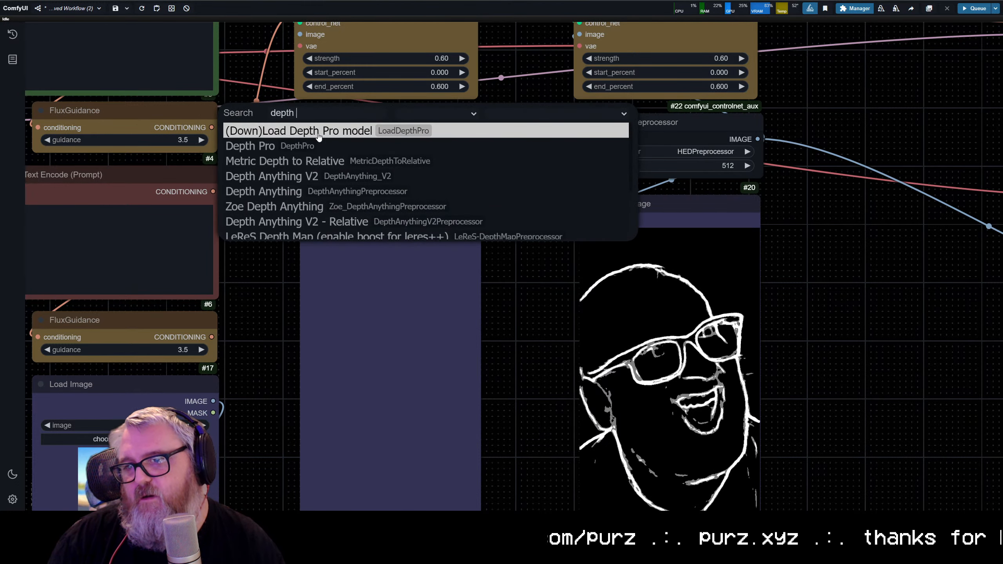
type("any")
left_click(284, 186)
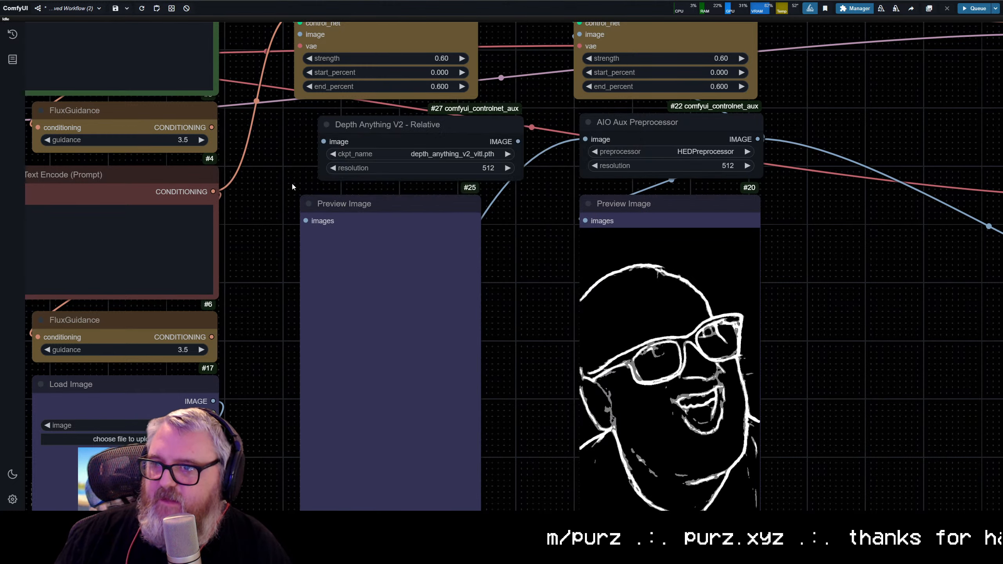
Step: Feed the upscaled image into Depth Anything V2 - Relative and link its output to the copied Apply ControlNet's image and Preview Image
scroll(296, 286, "down", 3)
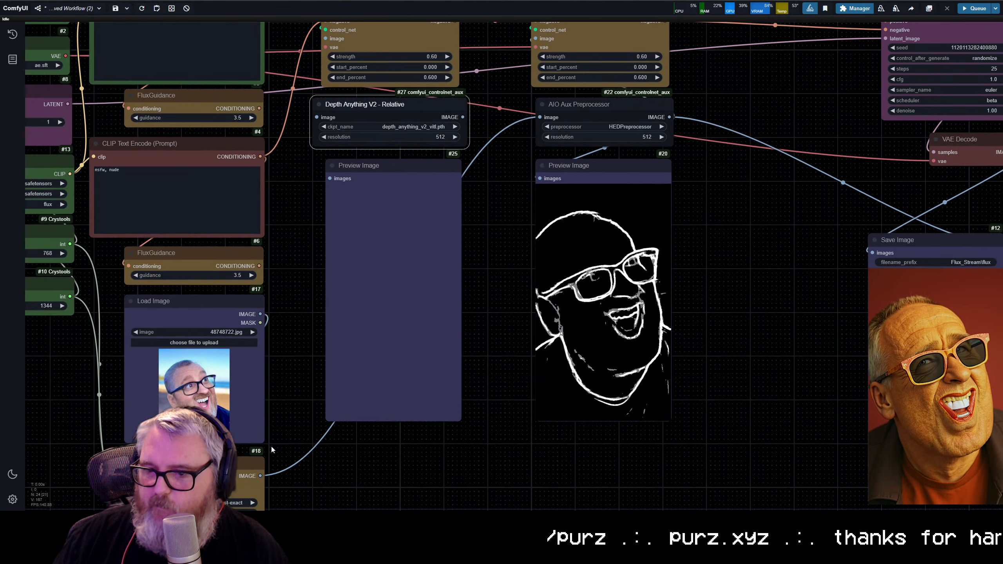
left_click_drag(260, 475, 317, 117)
scroll(423, 408, "up", 1)
left_click_drag(439, 125, 310, 322)
scroll(423, 409, "down", 1)
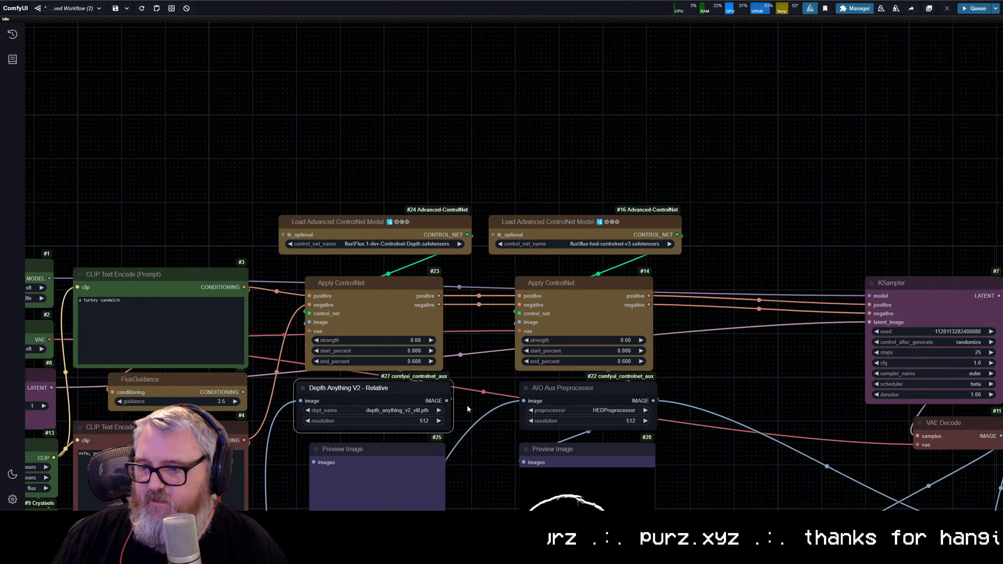
left_click_drag(447, 400, 313, 462)
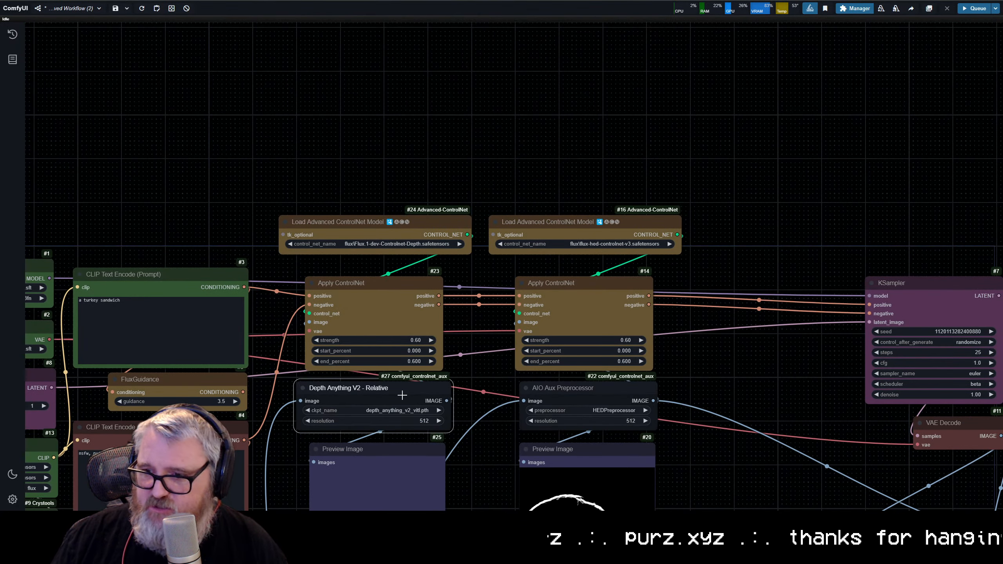
Step: Set the resolution to 768 on both the Depth Anything V2 - Relative and AIO Aux Preprocessor nodes
left_click(411, 423)
type("768")
key("Return")
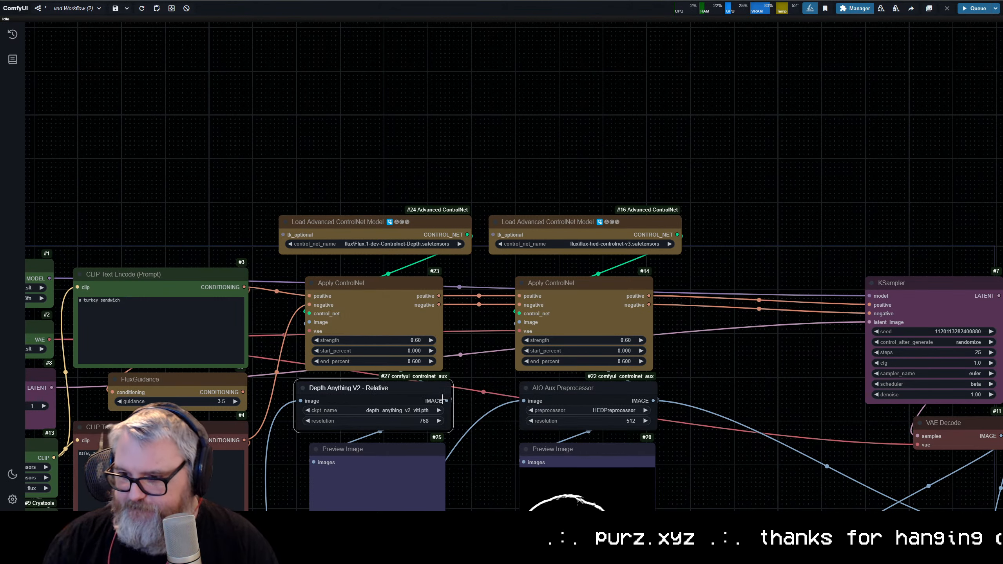
left_click(582, 421)
type("768")
key("Return")
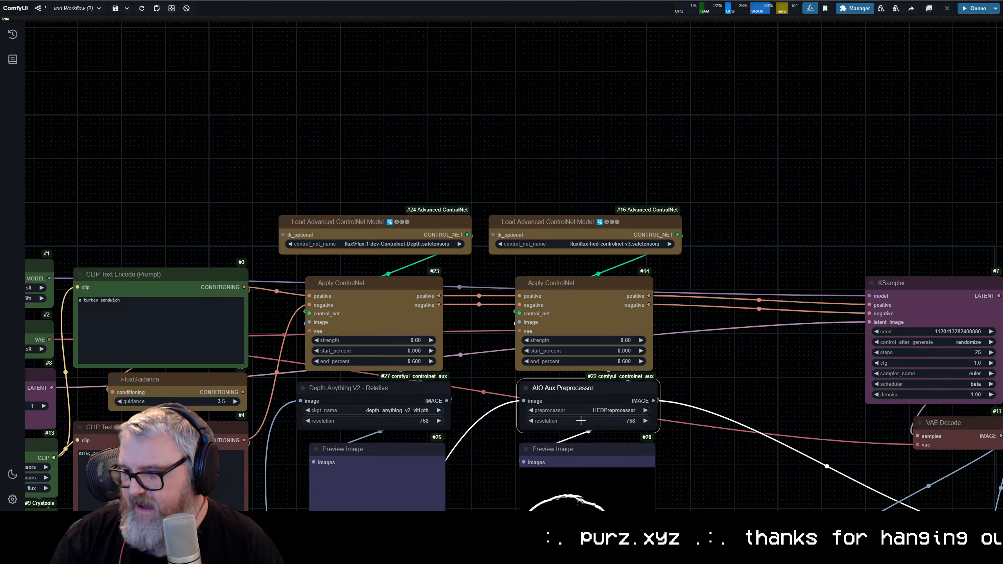
Step: Delete the Image Comparer node beside Save Image
left_click_drag(666, 372, 655, 148)
scroll(557, 347, "down", 3)
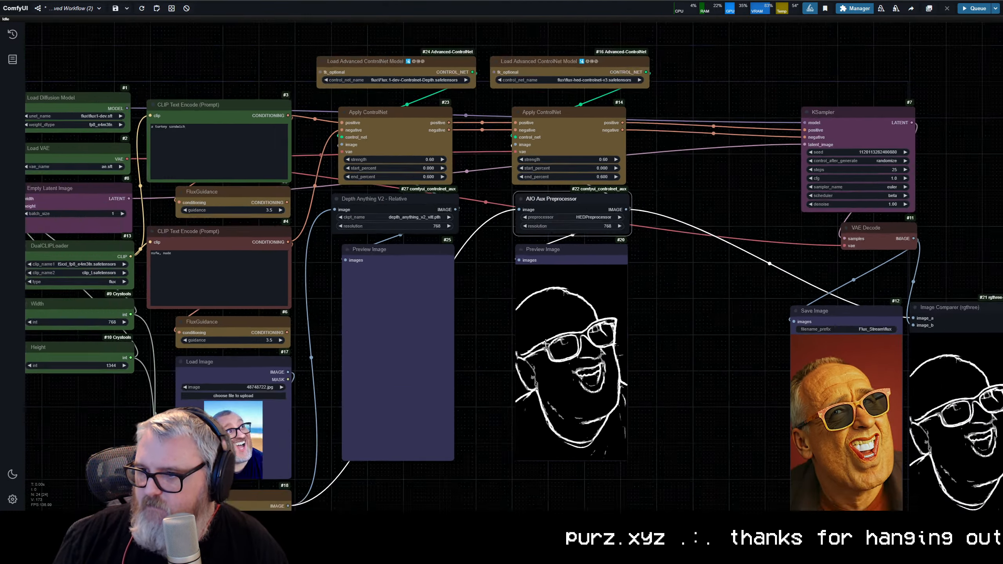
scroll(568, 353, "up", 3)
scroll(677, 351, "down", 4)
left_click_drag(697, 351, 527, 254)
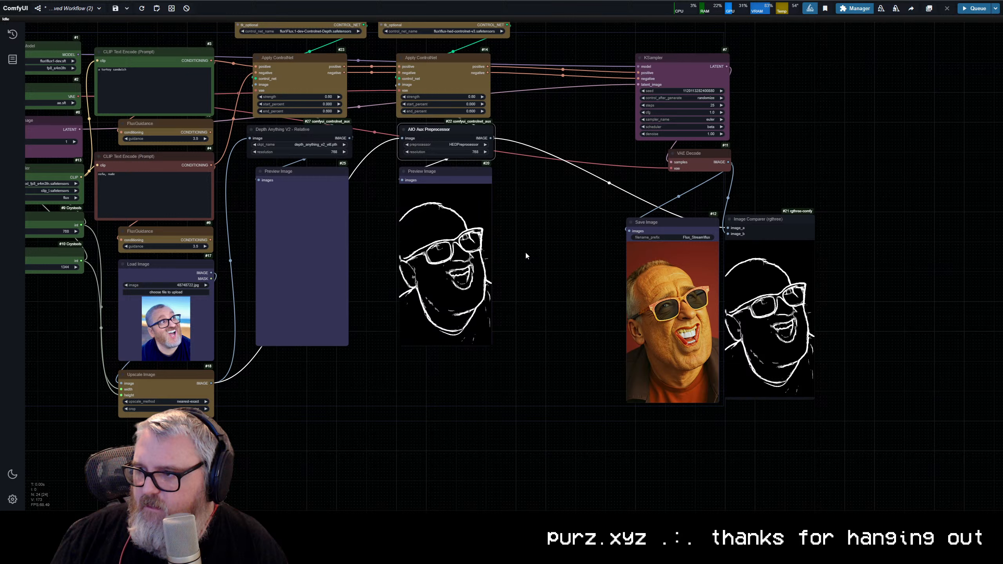
left_click(770, 226)
key("Delete")
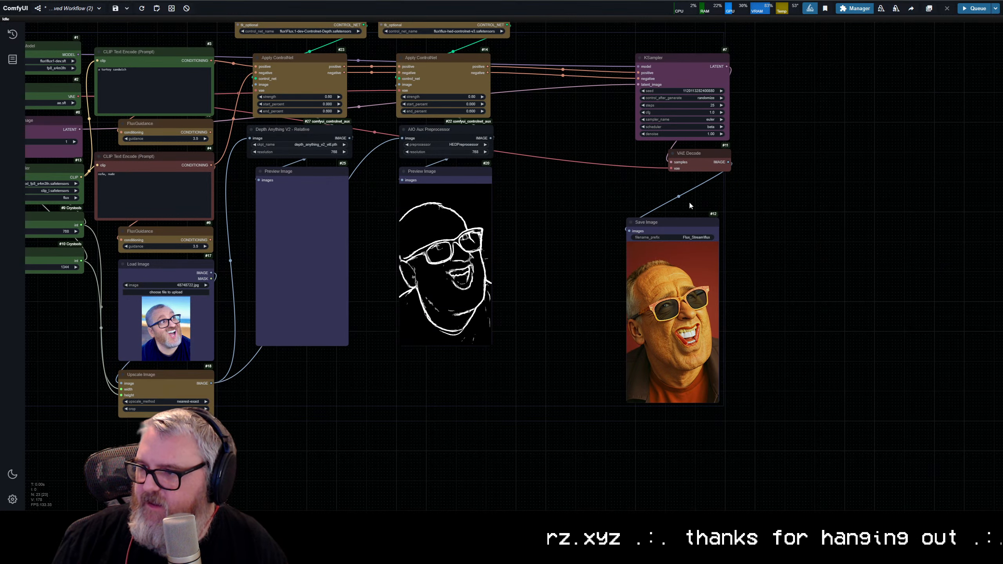
Step: Move KSampler, VAE Decode and Save Image next to the ControlNet columns, with Save Image directly below VAE Decode
left_click_drag(662, 34, 730, 409)
left_click_drag(679, 58, 560, 60)
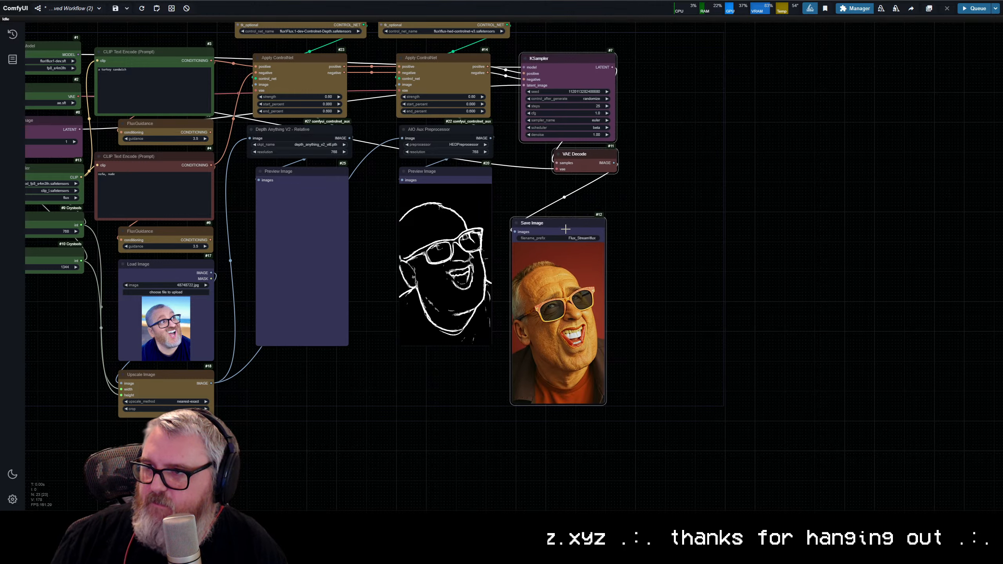
left_click_drag(563, 224, 573, 182)
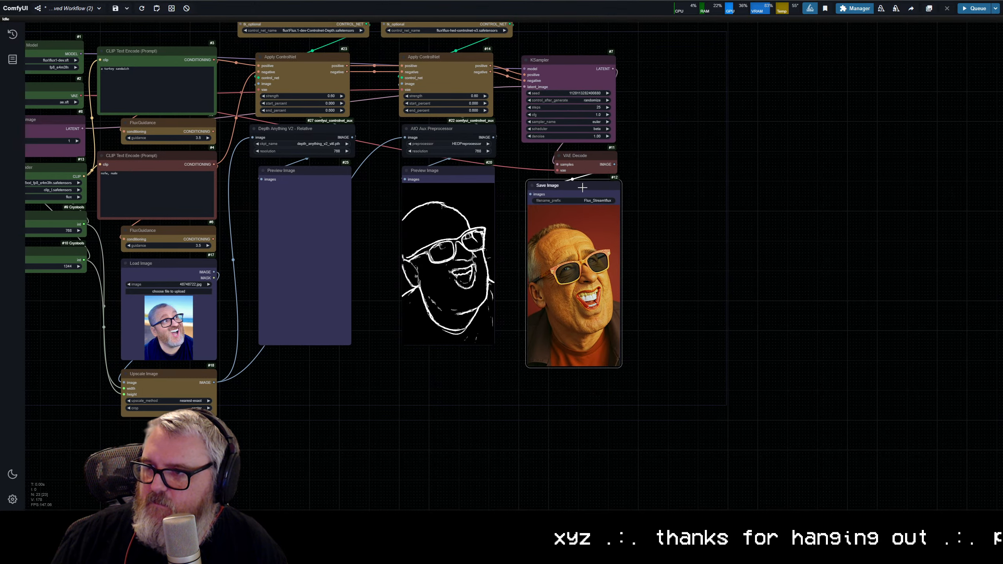
scroll(710, 189, "up", 3)
double_click(610, 181)
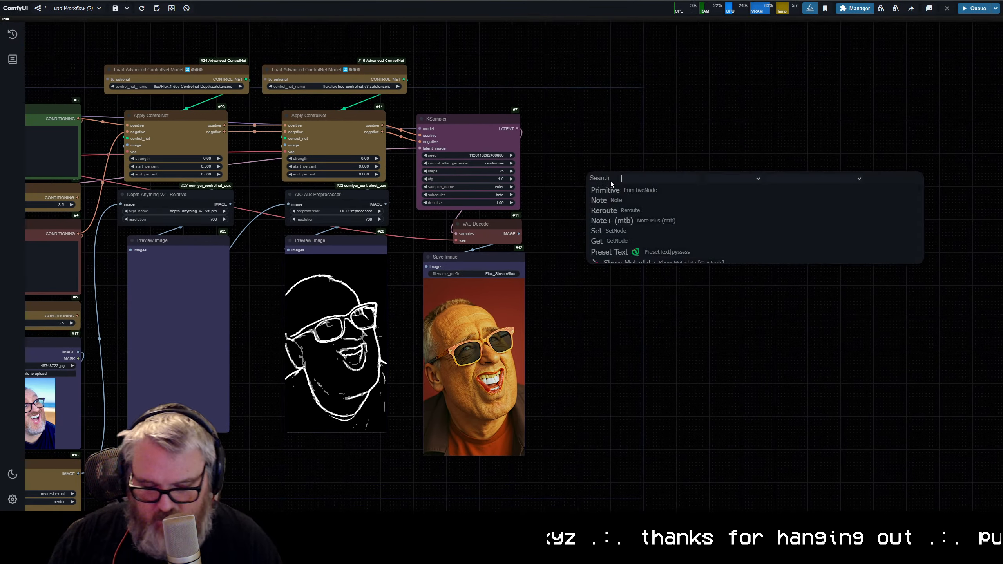
type("image con")
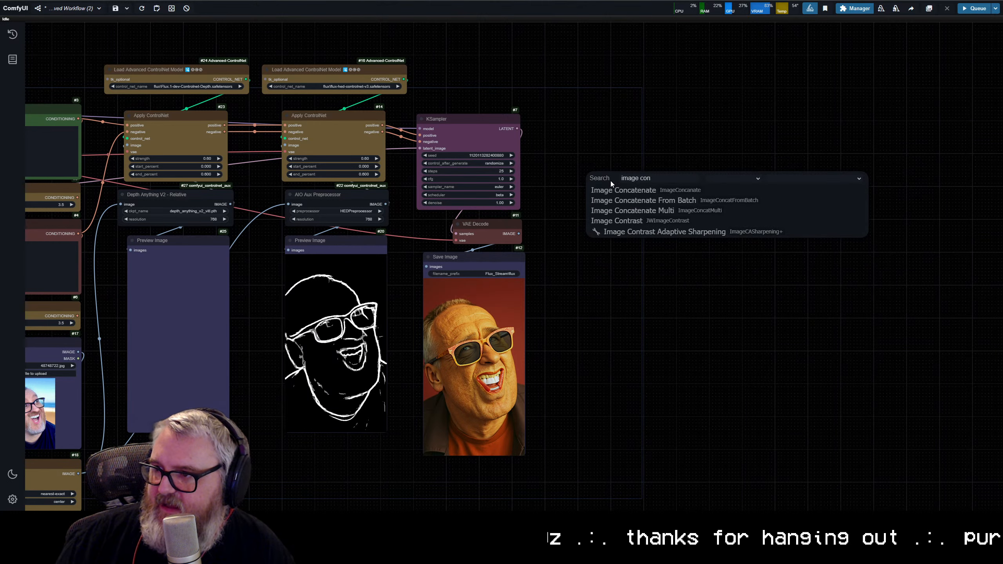
left_click(635, 190)
scroll(637, 163, "up", 3)
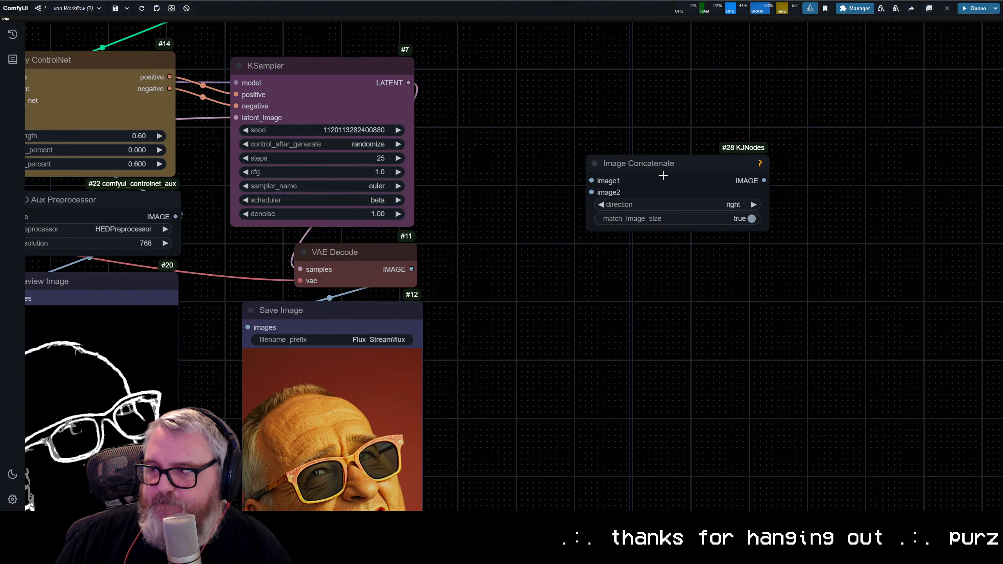
left_click_drag(663, 175, 647, 177)
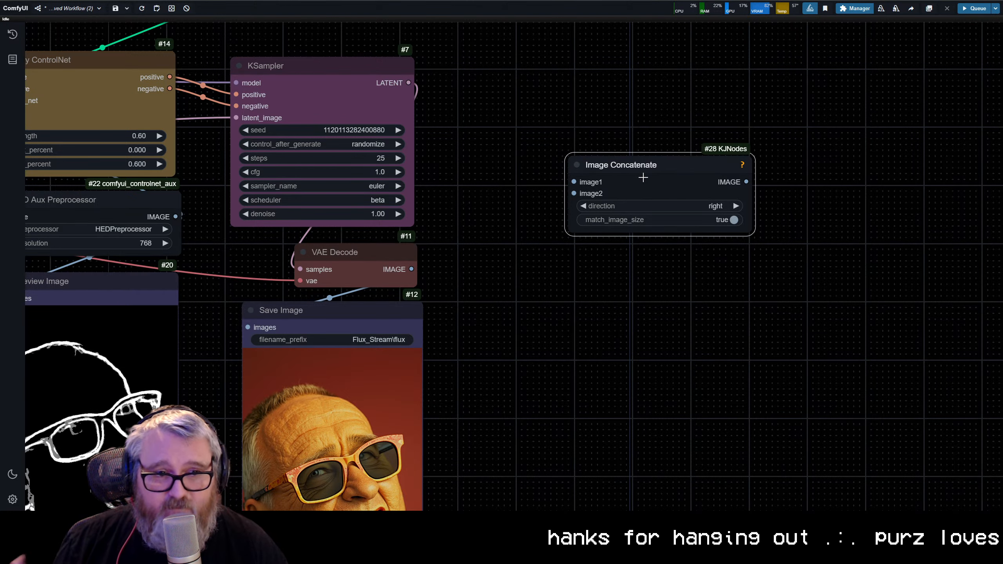
key("Delete")
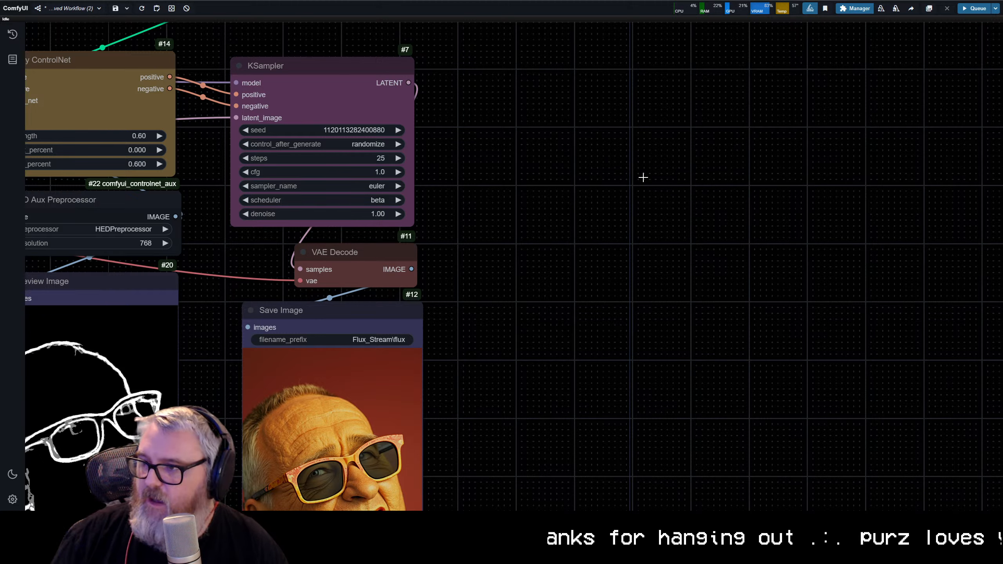
Step: Add an Image Concatenate Multi node in the empty space beside the KSampler
double_click(642, 178)
type("image con")
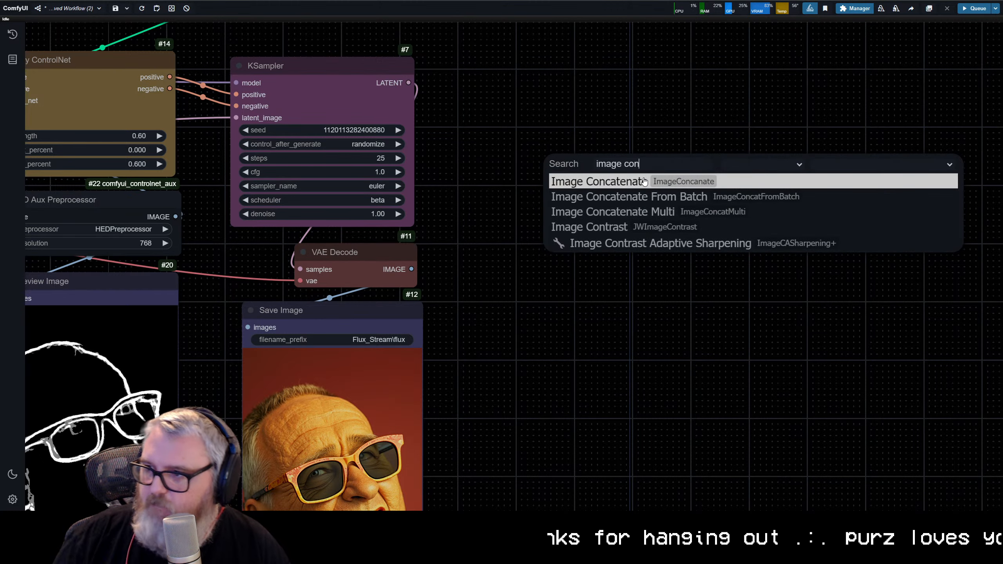
left_click(647, 213)
scroll(623, 223, "up", 5)
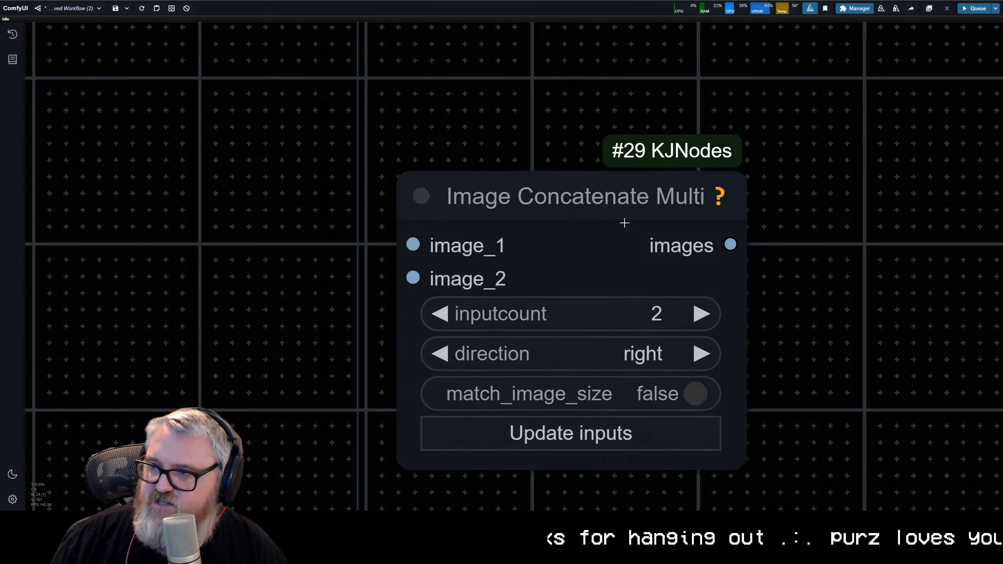
Step: Set the Image Concatenate Multi node's inputcount to 3 and update its inputs
scroll(624, 223, "down", 3)
left_click(681, 317)
left_click(645, 430)
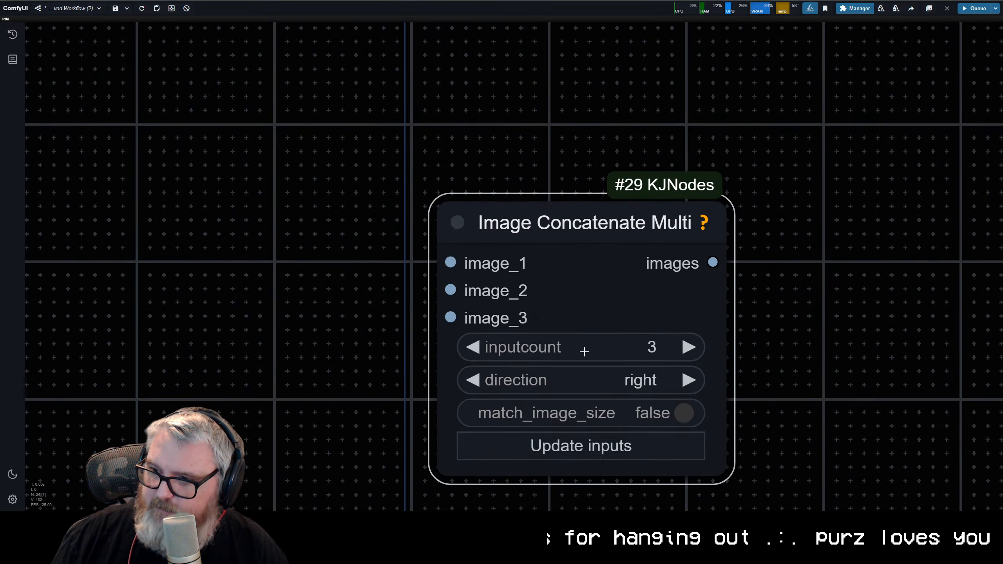
Step: Connect the Depth Anything, AIO Aux Preprocessor and VAE Decode image outputs to image_1, image_2 and image_3 of Image Concatenate Multi
scroll(626, 336, "down", 10)
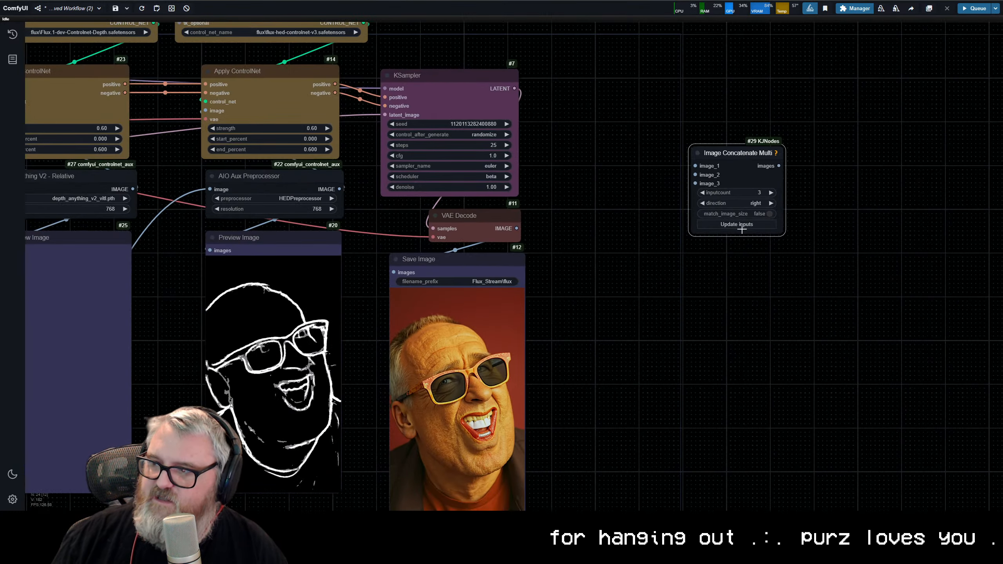
left_click_drag(179, 209, 819, 170)
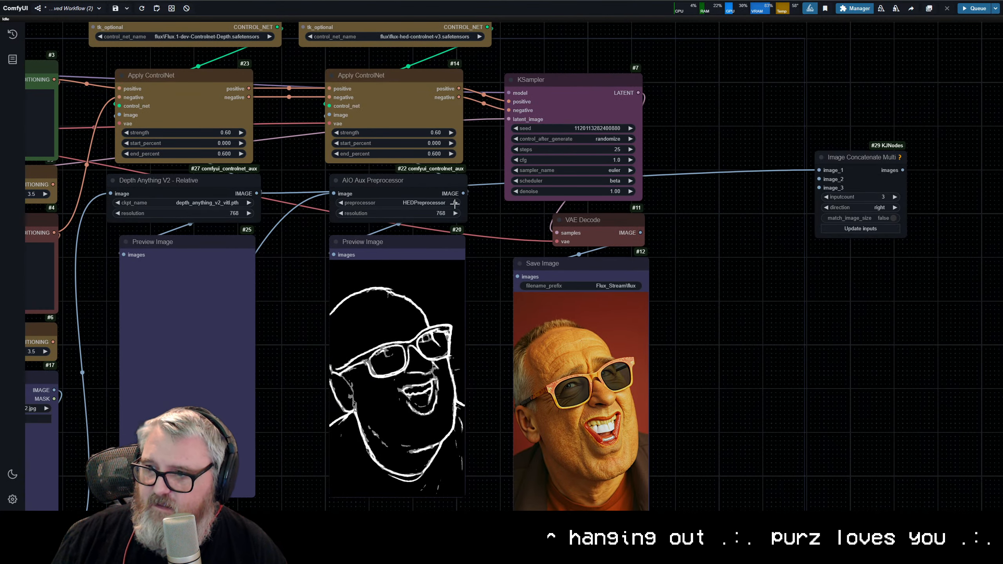
left_click_drag(463, 193, 818, 179)
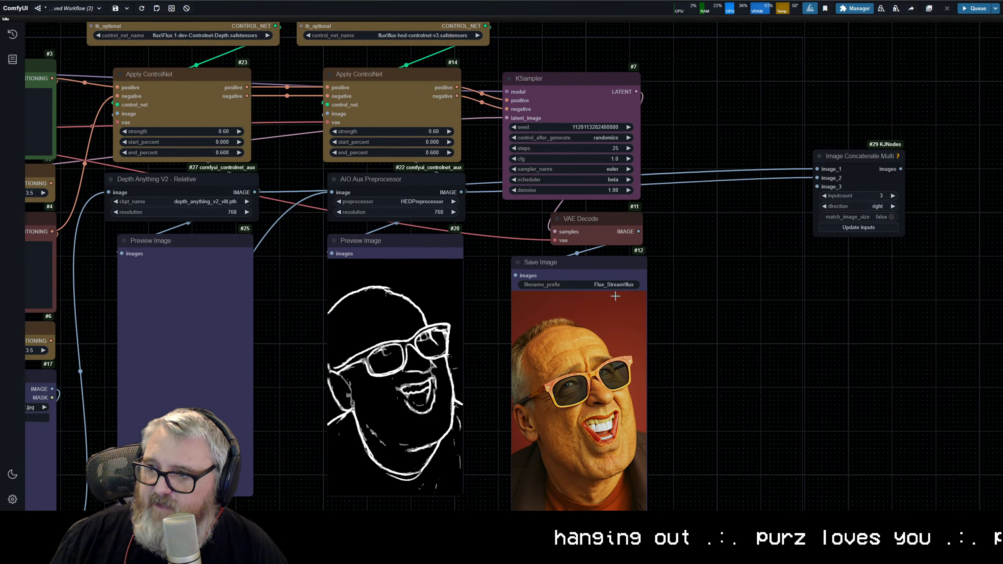
left_click_drag(640, 233, 817, 186)
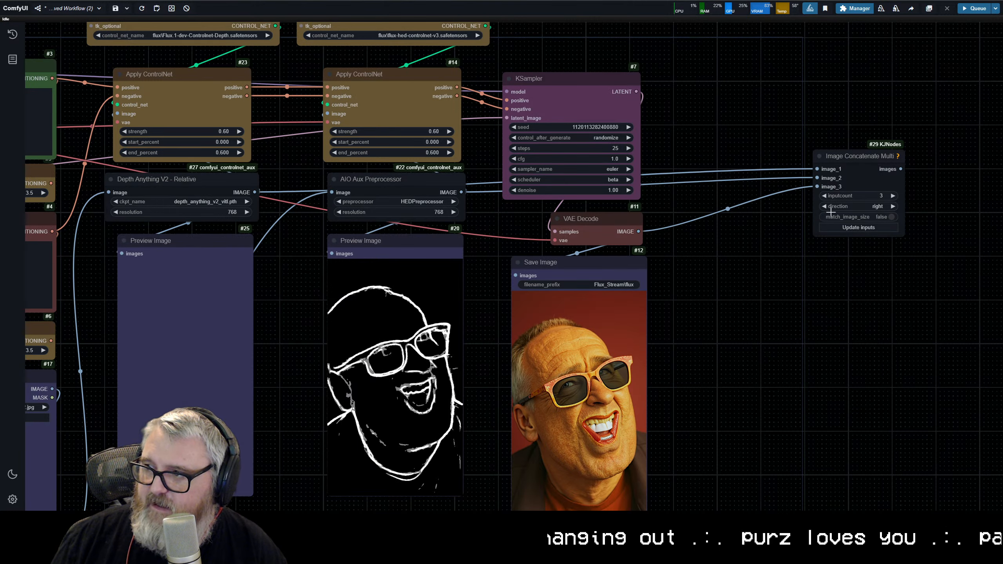
key("period")
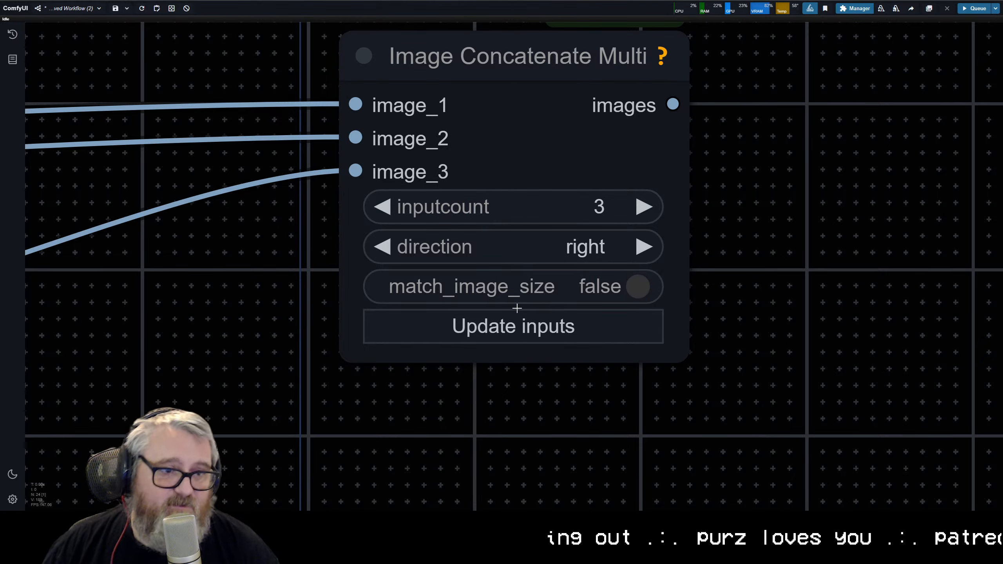
Step: Duplicate the Save Image node below Image Concatenate Multi and feed it the concatenated images
scroll(496, 321, "down", 10)
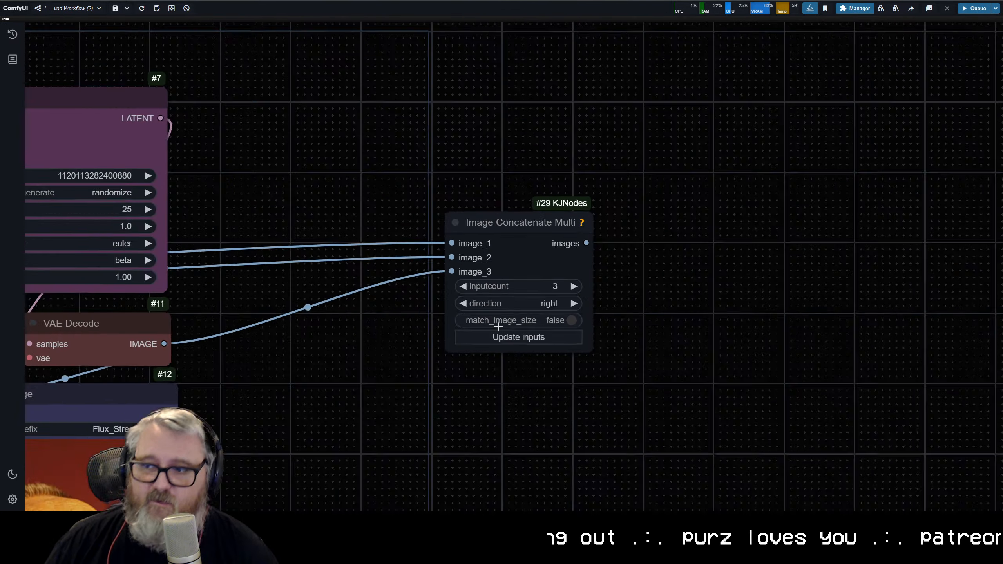
scroll(452, 338, "down", 2)
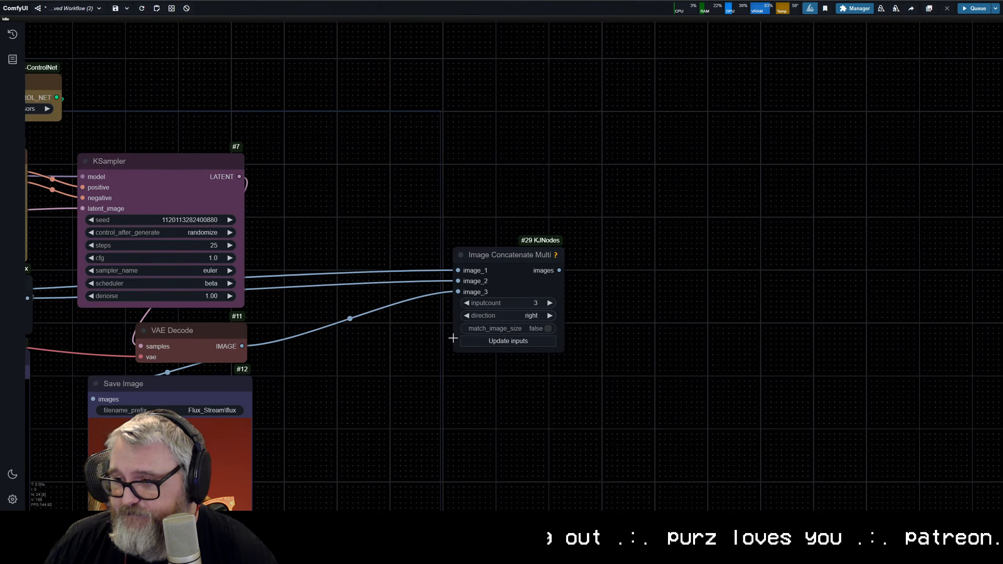
left_click_drag(370, 314, 489, 176)
left_click(267, 246)
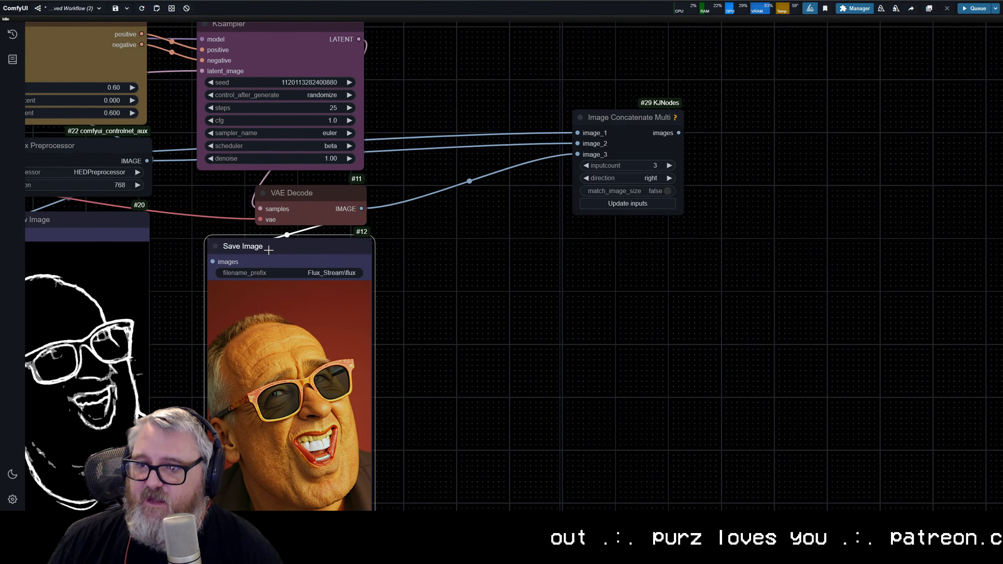
key("ctrl+c")
key("ctrl+v")
left_click_drag(686, 133, 500, 281)
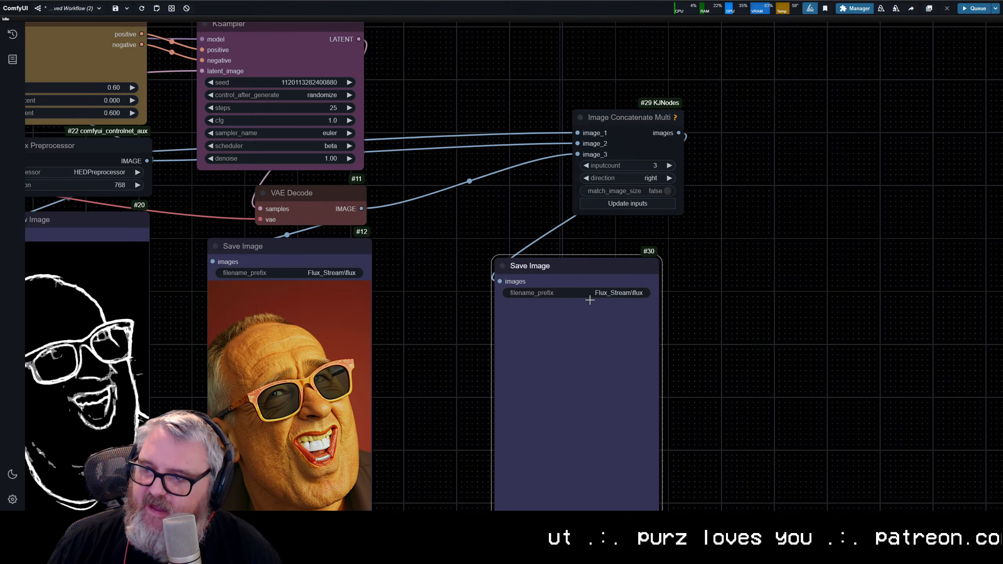
Step: Set the duplicated Save Image node's filename_prefix to Flux_Stream\grid
left_click(586, 292)
key("End")
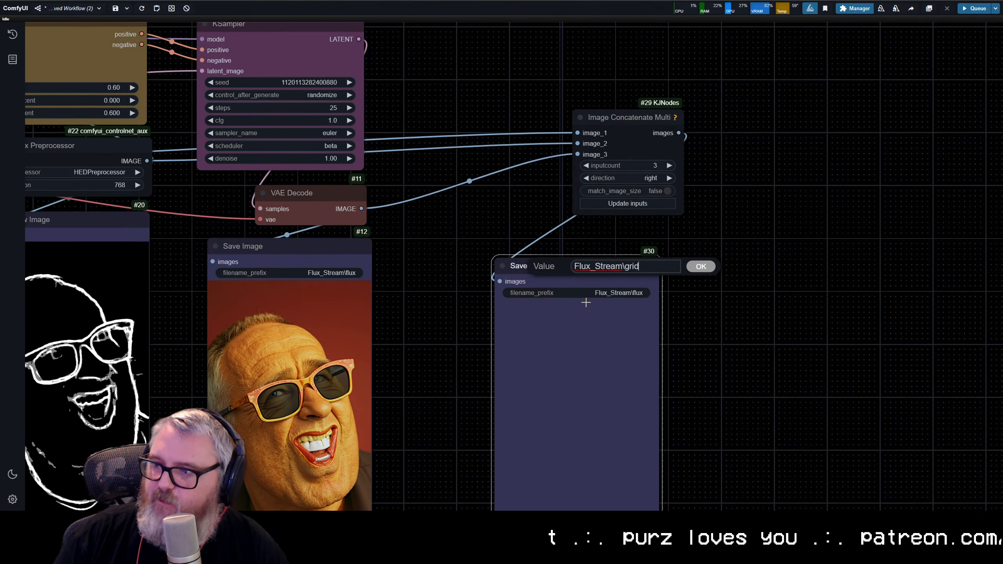
key("Return")
Step: Move Image Concatenate Multi and the grid Save Image node close beside the KSampler and flux Save Image column
scroll(621, 256, "down", 5)
left_click_drag(633, 174, 527, 152)
left_click_drag(628, 369, 564, 358)
scroll(644, 282, "down", 2)
left_click_drag(649, 283, 884, 260)
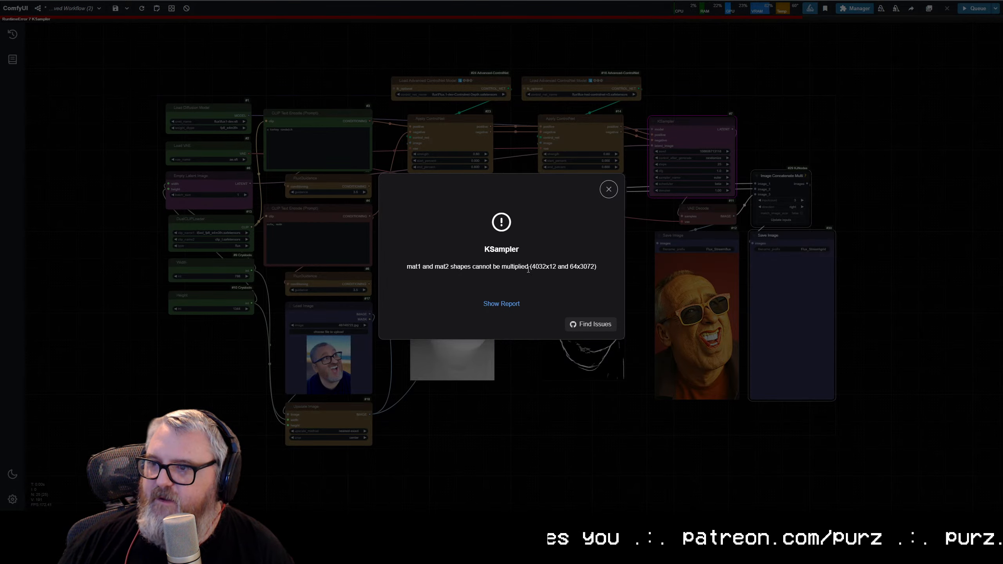
Step: Dismiss the KSampler error, connect Load VAE to the depth Apply ControlNet's vae input, and queue the workflow again
left_click(608, 189)
scroll(491, 130, "up", 10)
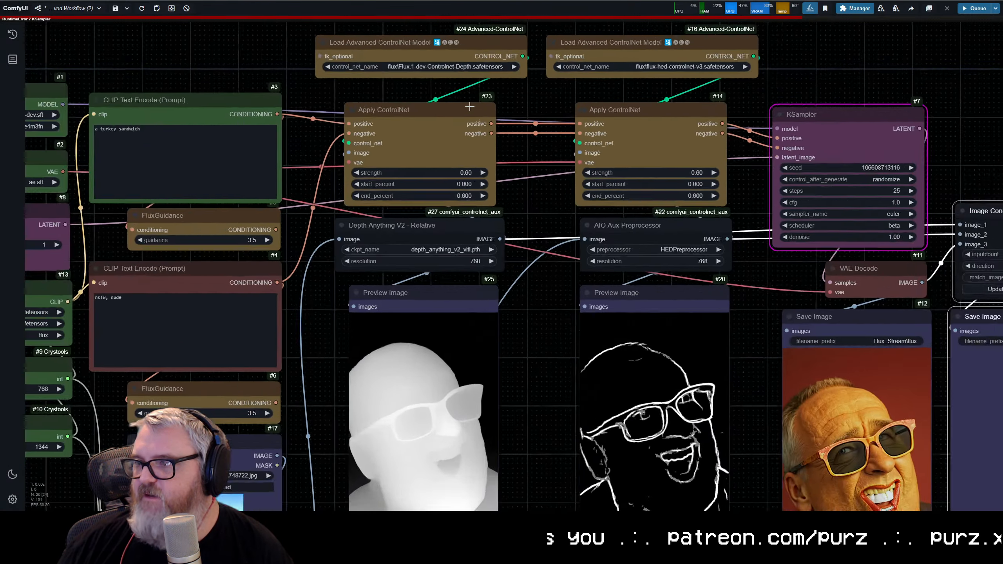
left_click_drag(402, 181, 381, 141)
left_click(665, 139)
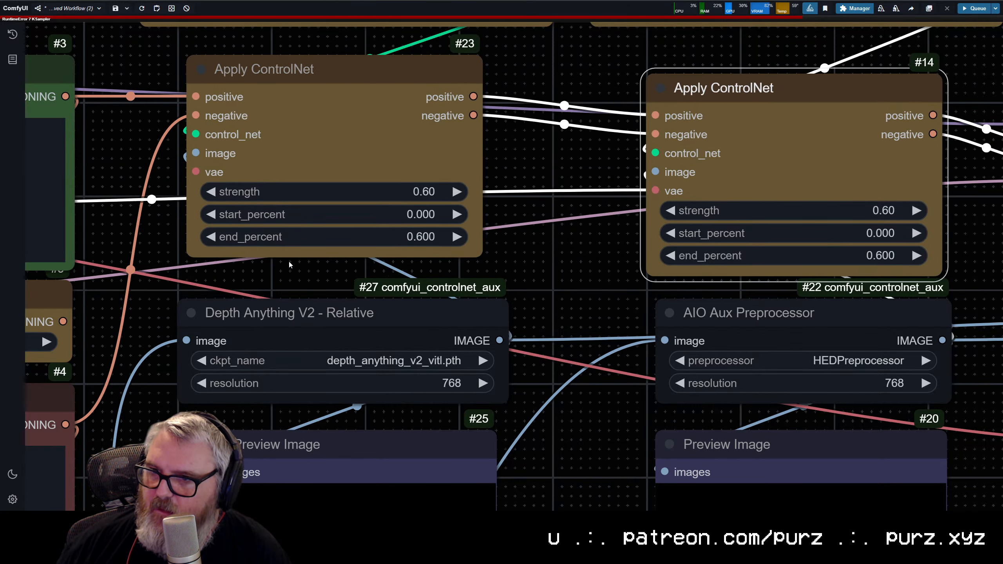
scroll(289, 262, "down", 6)
left_click_drag(289, 262, 621, 126)
left_click_drag(296, 332, 189, 418)
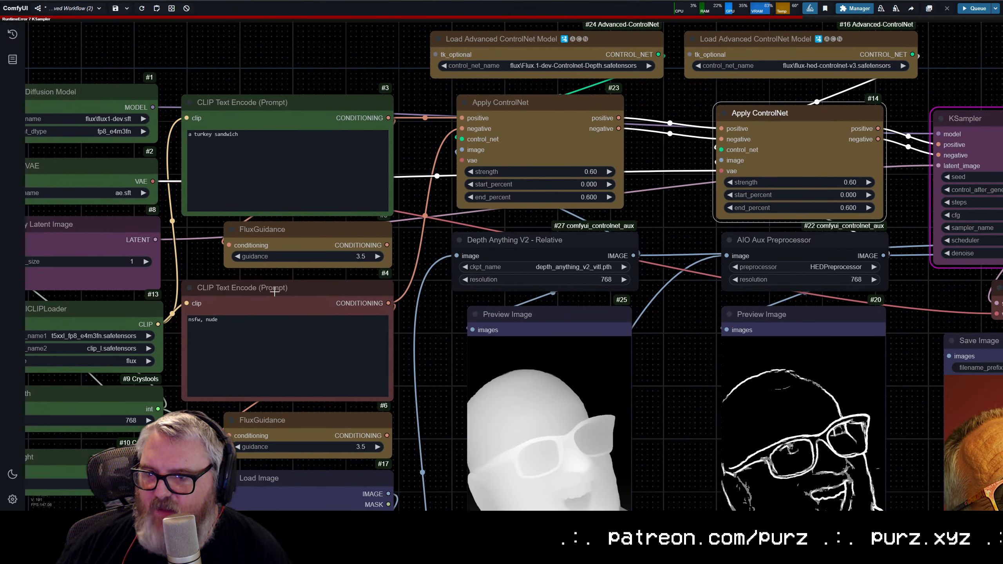
left_click_drag(154, 182, 721, 171)
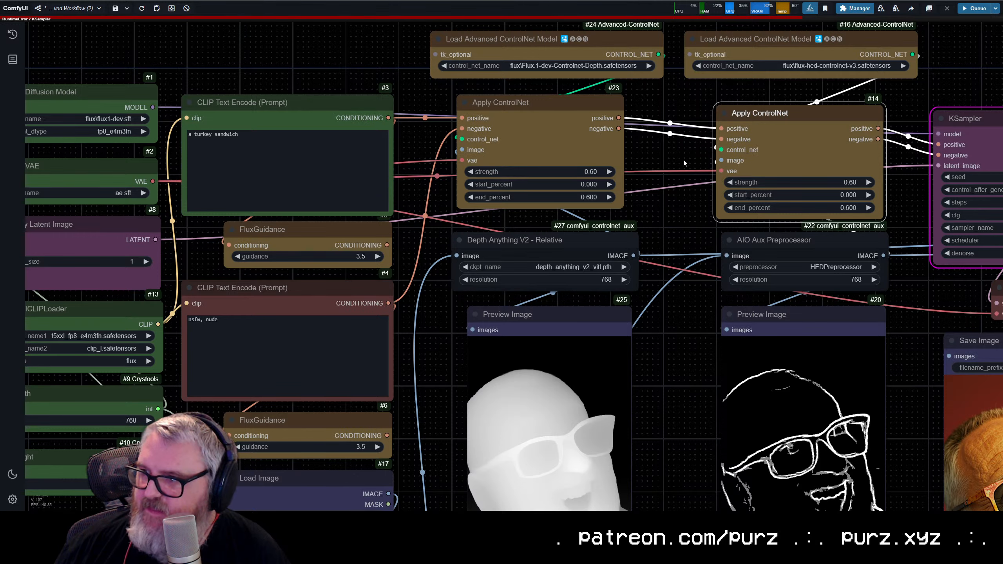
key("ctrl+Return")
Step: Select the nodes of both ControlNet columns and nudge them slightly downward together
scroll(825, 168, "down", 7)
left_click_drag(825, 168, 515, 156)
scroll(525, 121, "up", 2)
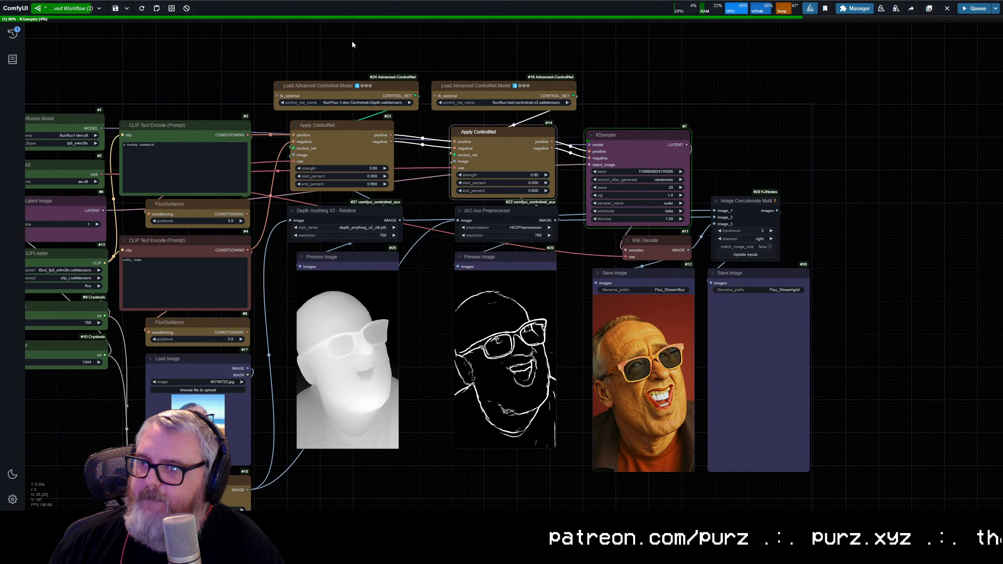
left_click_drag(349, 42, 548, 479)
left_click_drag(485, 261, 482, 268)
left_click(583, 121)
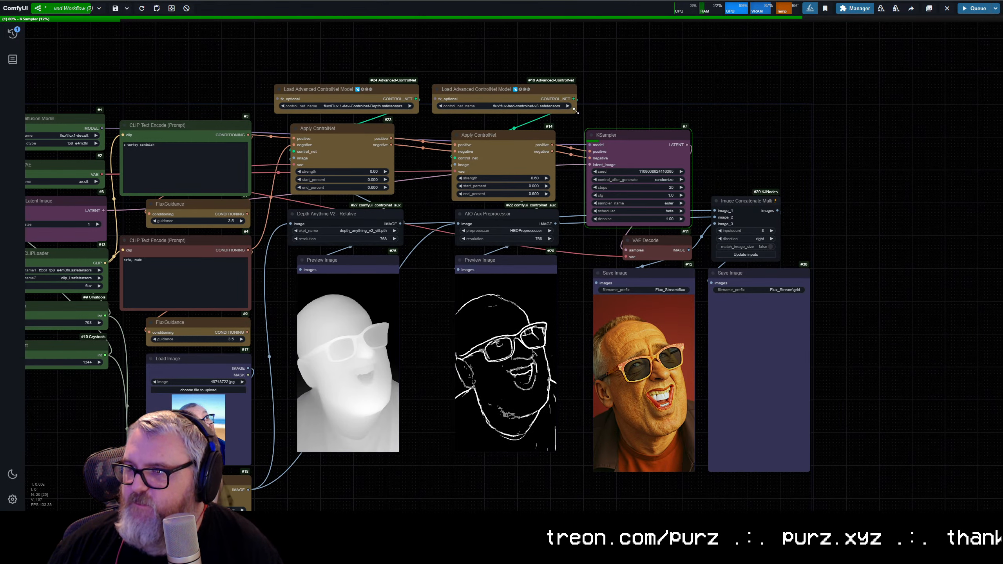
Step: Narrow both Load Advanced ControlNet Model nodes and align them above their Apply ControlNet nodes
left_click_drag(576, 111, 490, 110)
left_click_drag(419, 112, 380, 112)
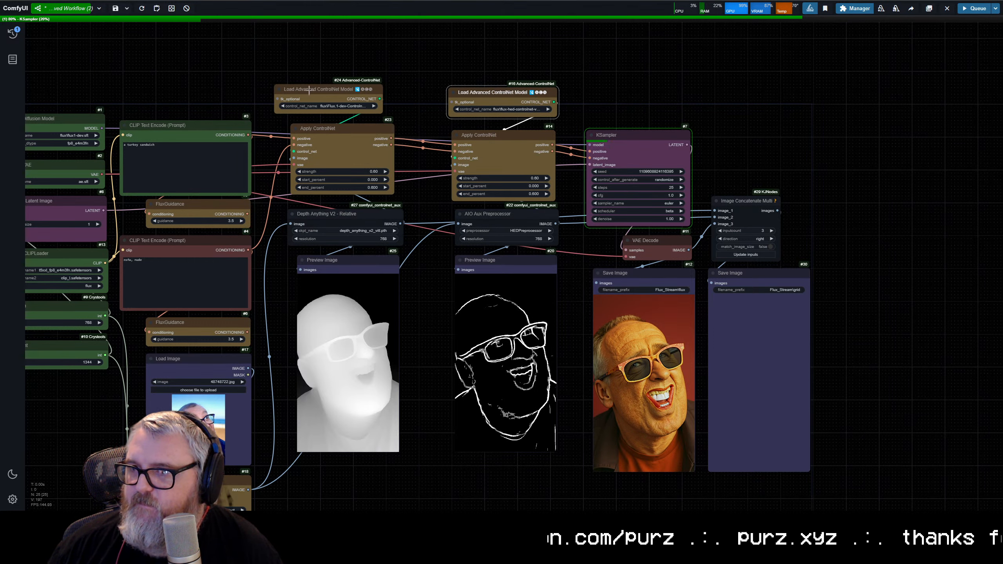
left_click_drag(311, 90, 324, 91)
left_click(357, 72)
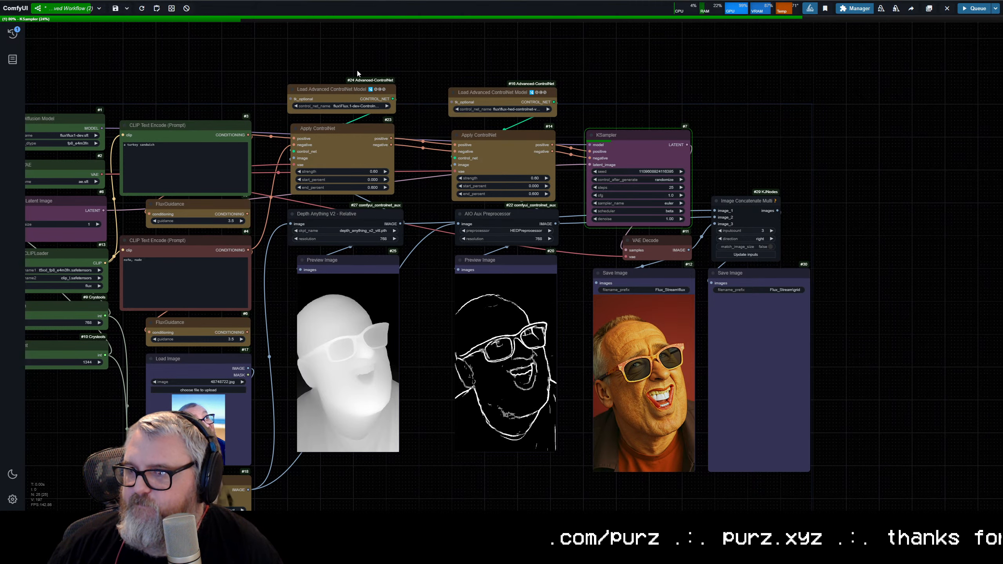
Step: Move the depth ControlNet column closer to the prompt nodes and the HED column directly beside it
left_click_drag(327, 30, 344, 431)
left_click_drag(322, 291, 299, 291)
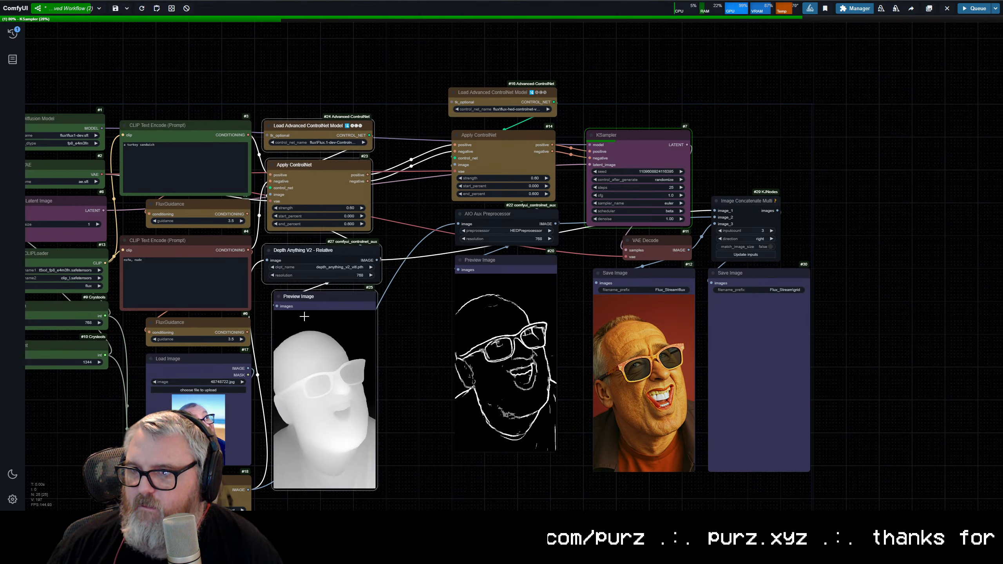
left_click(413, 48)
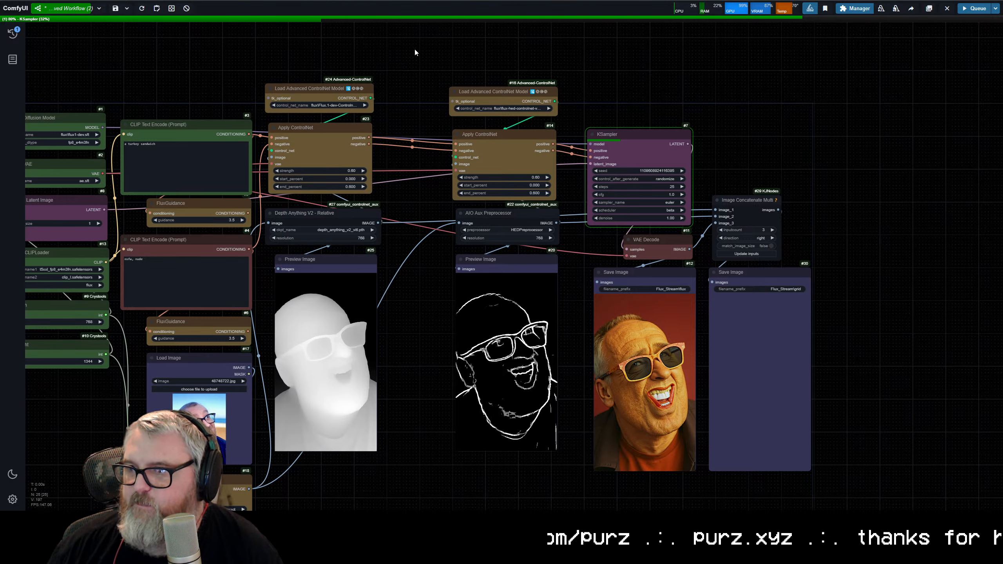
left_click_drag(417, 41, 537, 466)
left_click_drag(497, 267, 431, 265)
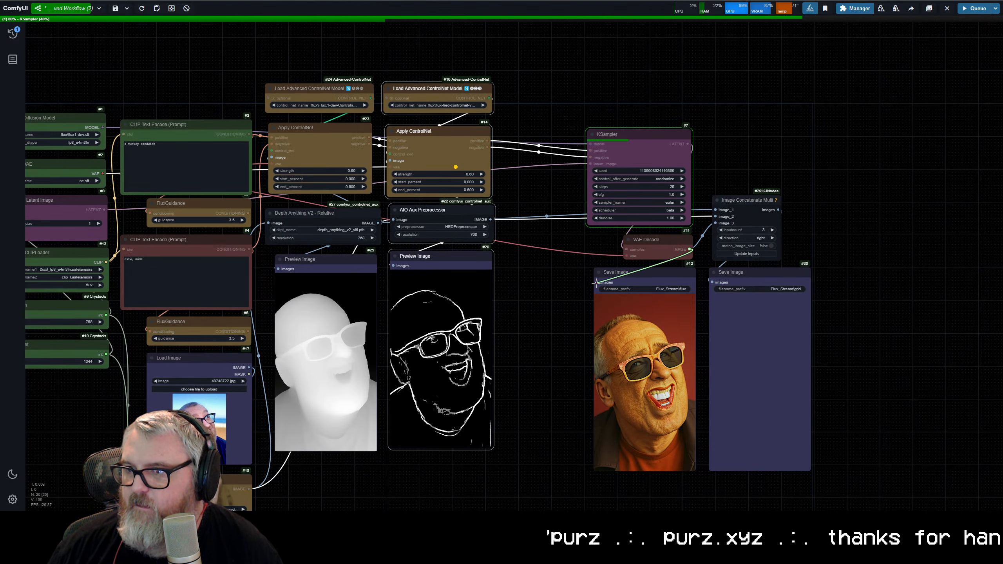
left_click(553, 273)
Step: Move the KSampler, VAE Decode, Image Concatenate Multi and both Save Image nodes together closer to the HED column
left_click_drag(621, 66, 828, 463)
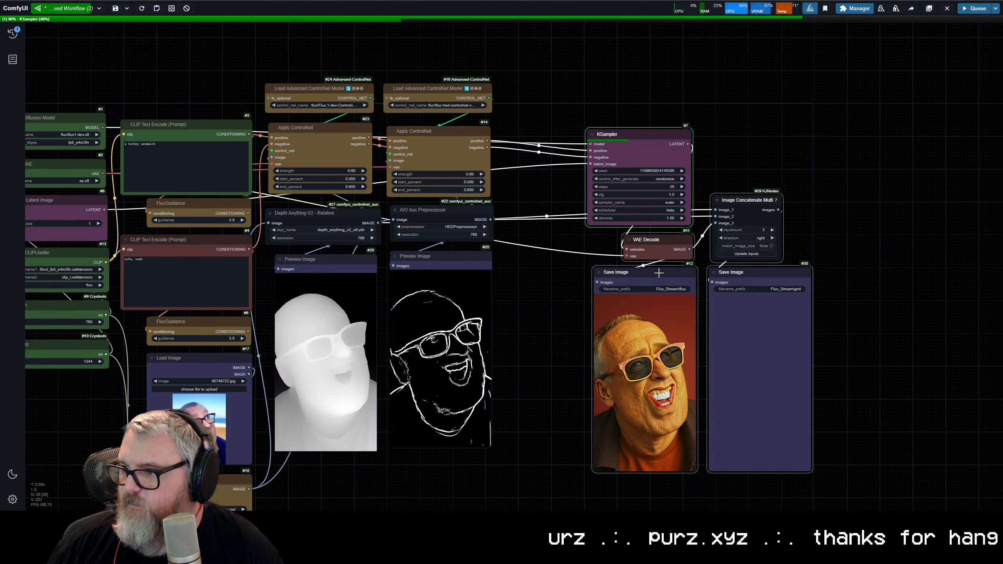
left_click_drag(653, 274, 574, 259)
left_click(715, 135)
Step: Select all nodes and shift the whole workflow slightly right and down on the canvas
scroll(710, 391, "down", 2)
scroll(687, 372, "down", 2)
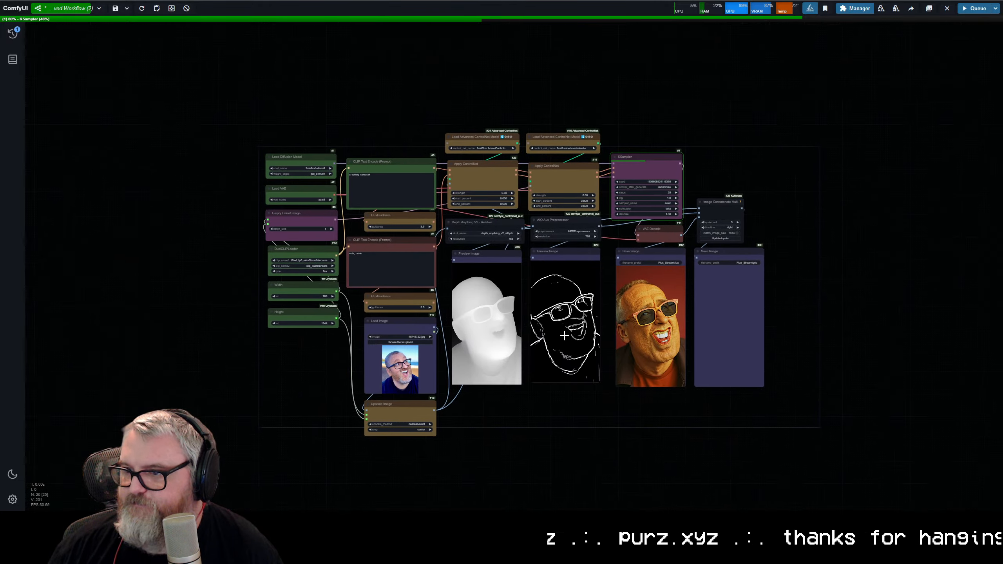
scroll(694, 402, "up", 4)
left_click_drag(620, 354, 621, 429)
left_click_drag(532, 238, 556, 250)
scroll(556, 377, "up", 1)
scroll(579, 443, "down", 2)
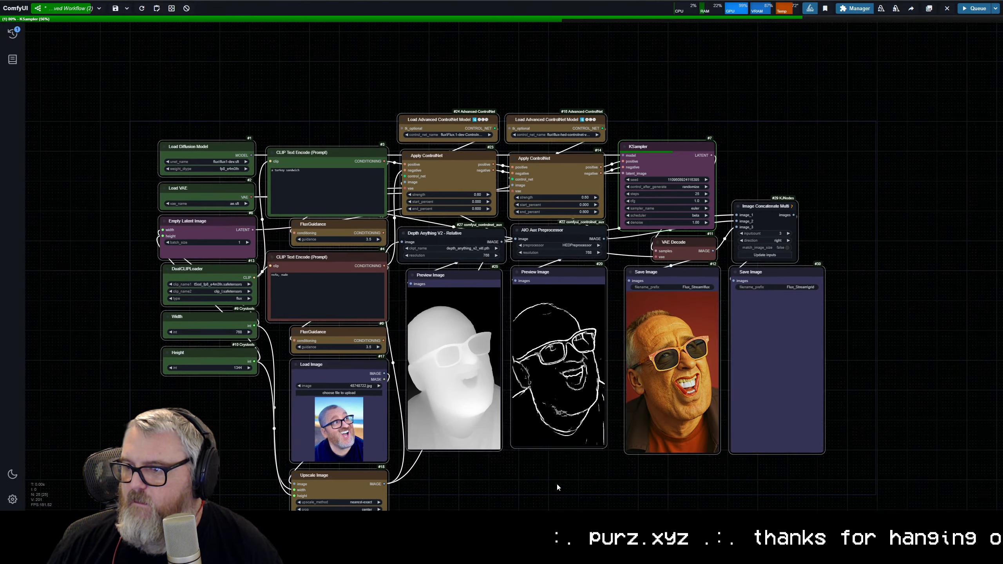
Step: Examine the control maps, the generated image and the concatenated grid in the preview and save nodes
scroll(682, 372, "up", 12)
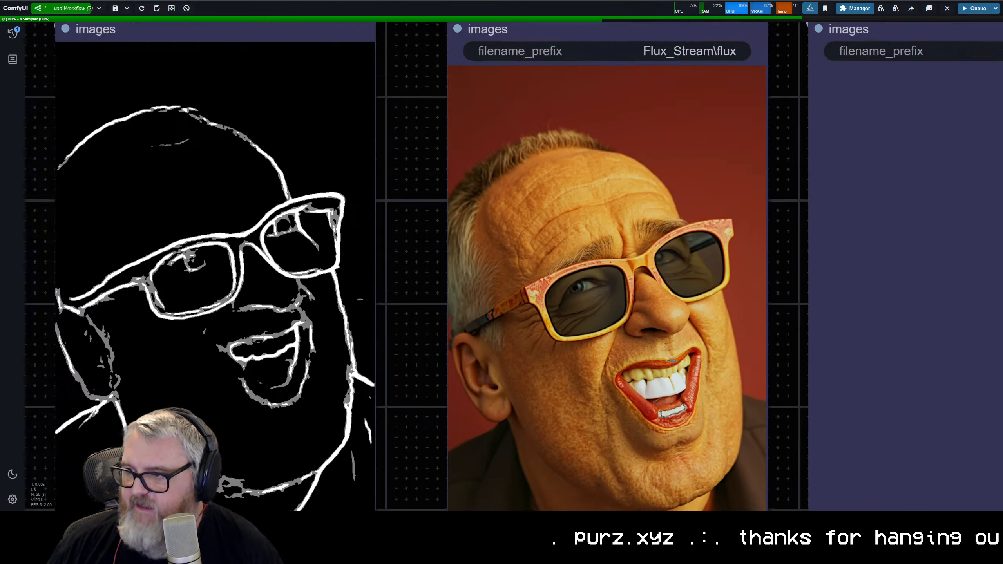
scroll(665, 423, "down", 14)
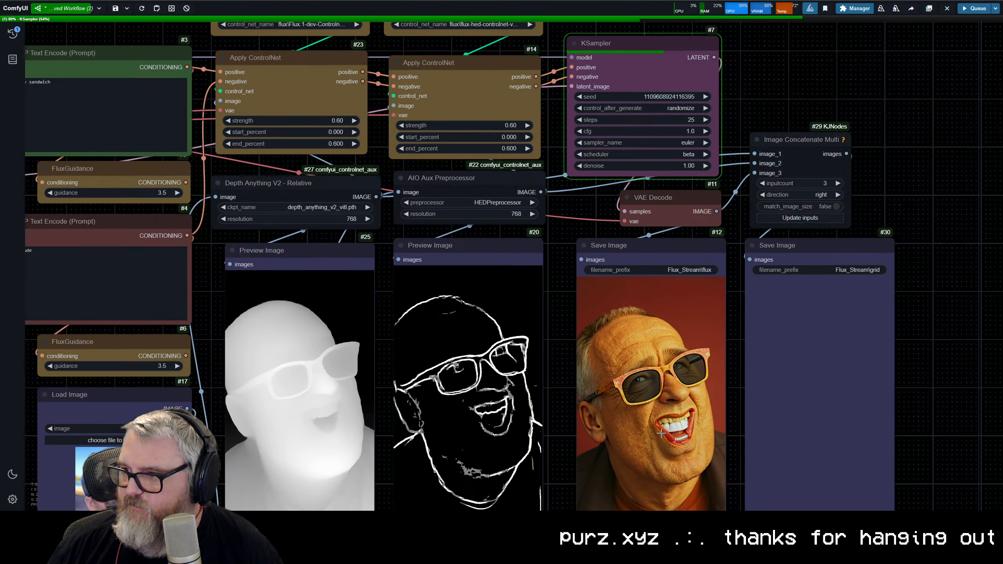
scroll(612, 315, "up", 2)
scroll(613, 315, "up", 2)
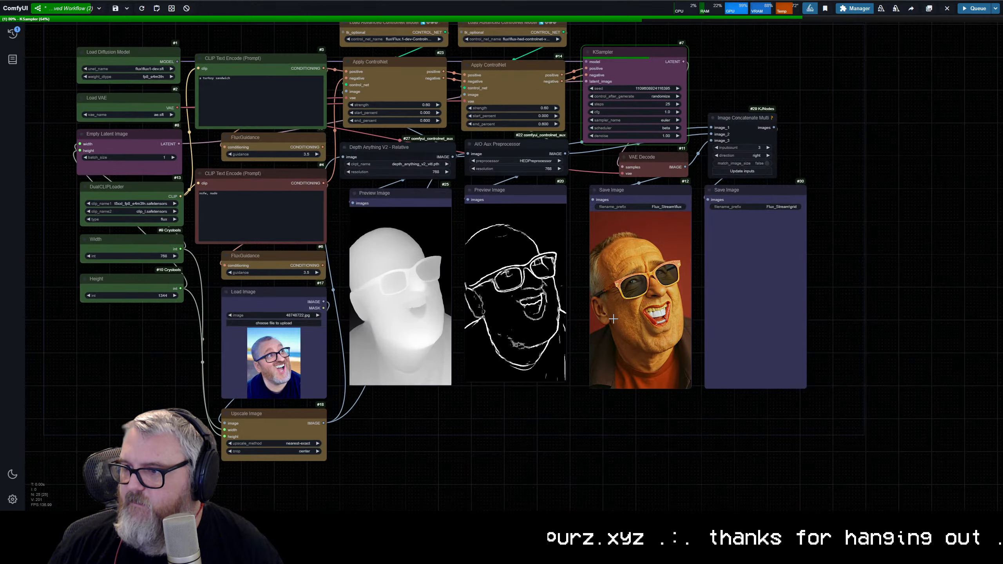
scroll(613, 317, "down", 1)
left_click_drag(614, 321, 620, 344)
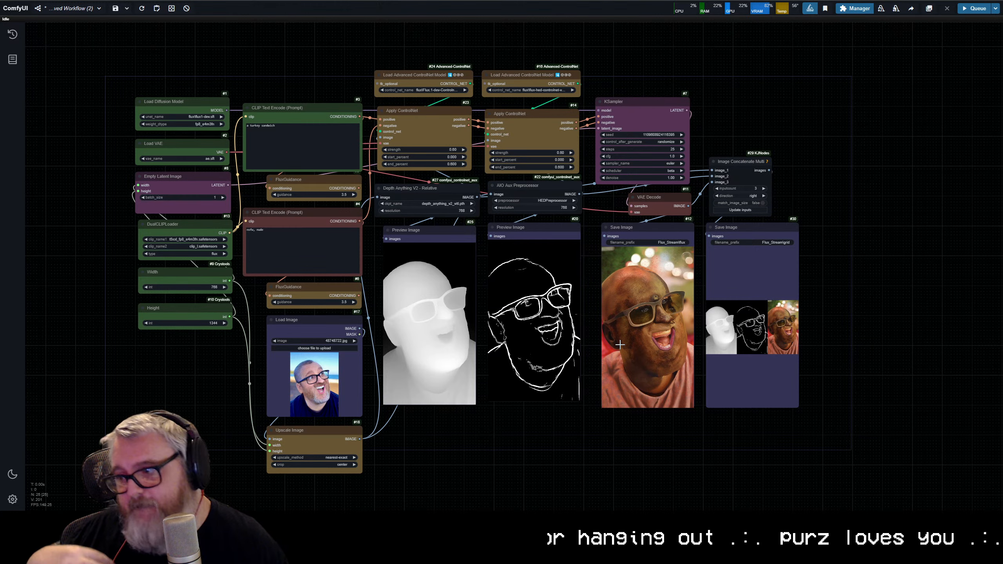
scroll(644, 281, "up", 10)
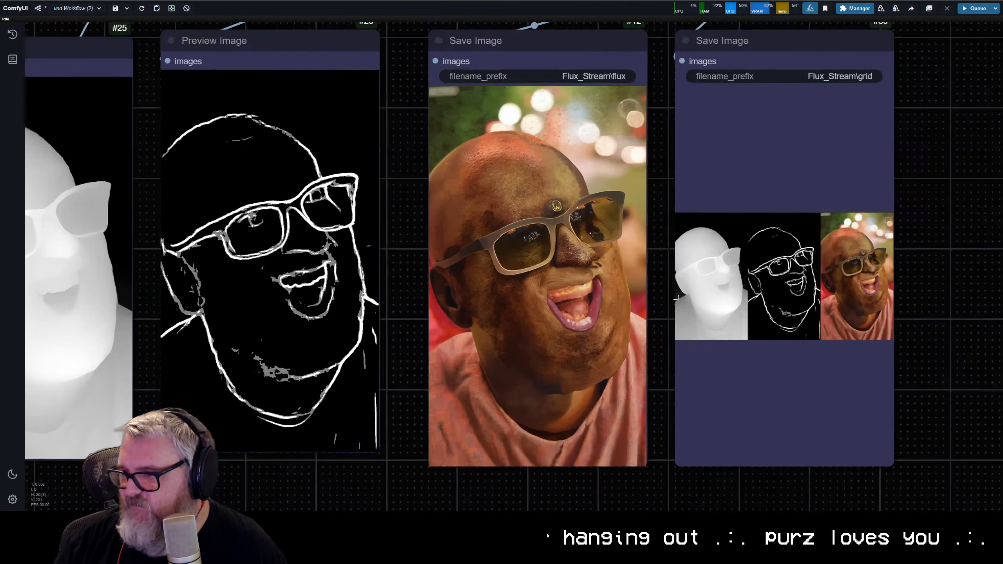
scroll(594, 286, "down", 10)
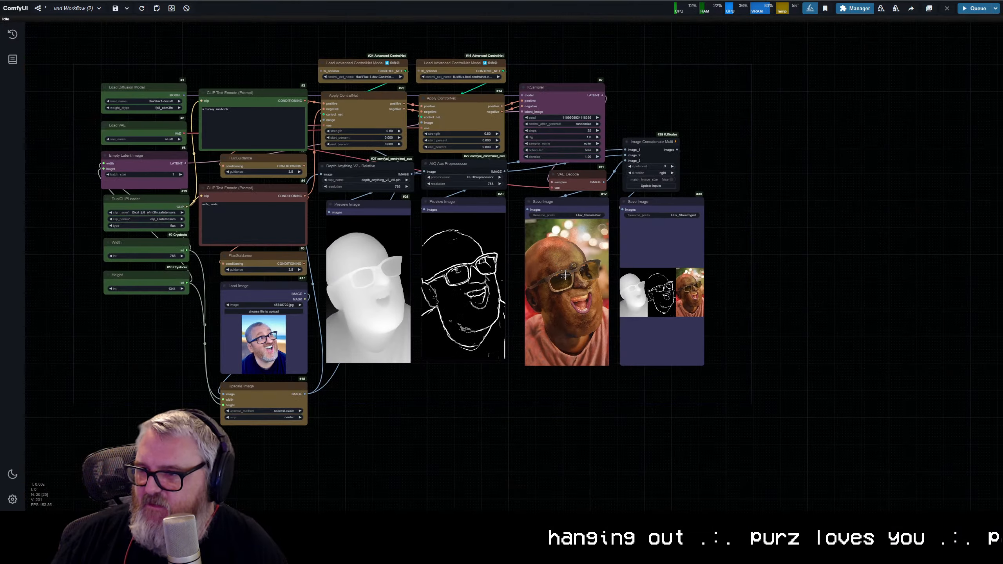
Step: Set the HED Apply ControlNet strength to 0.30 and queue a new generation
scroll(517, 205, "up", 2)
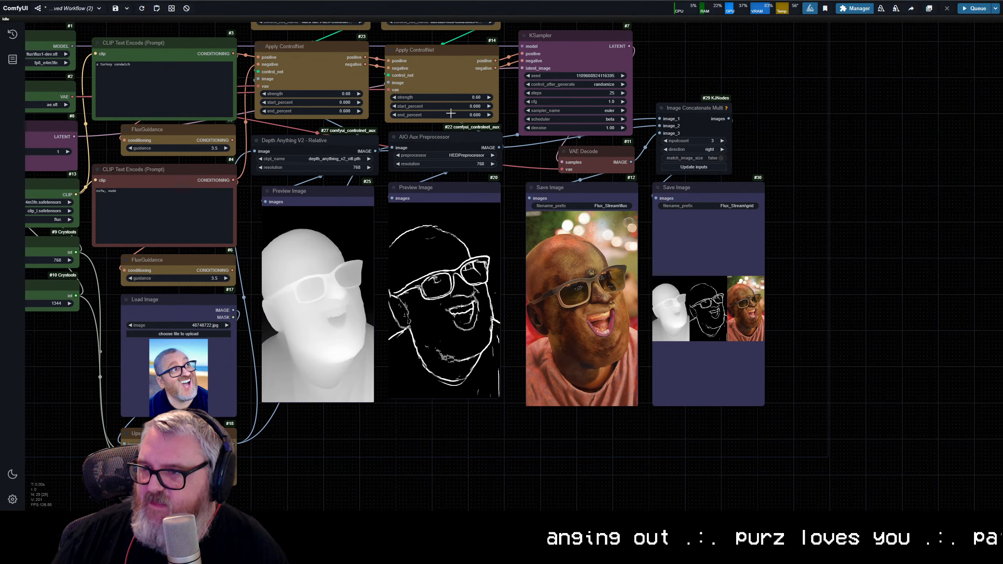
left_click(477, 97)
key("Return")
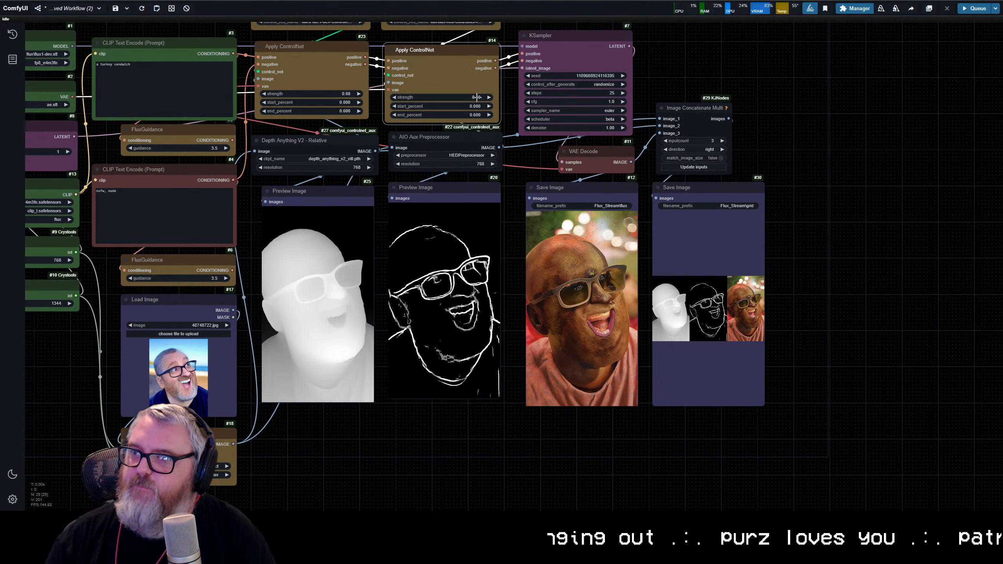
left_click(466, 100)
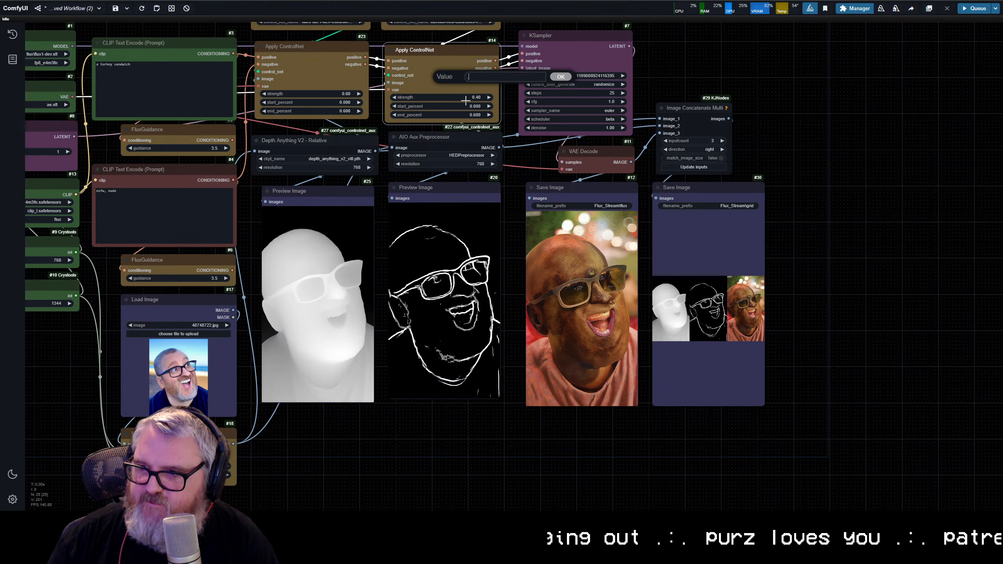
type("0.3")
key("Return")
key("ctrl+Return")
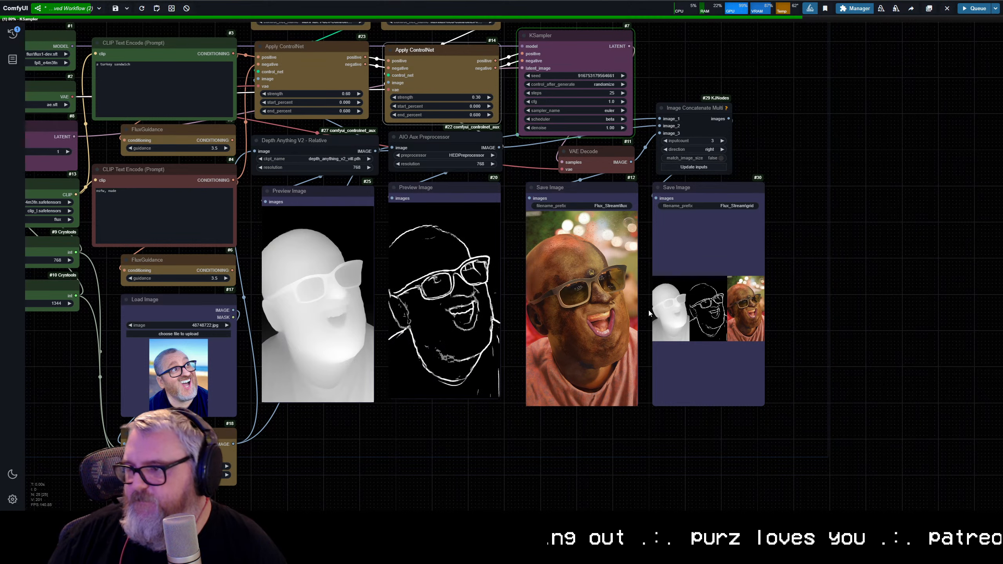
Step: Examine the depth and HED previews beside the saved turkey sandwich image and its grid
scroll(612, 336, "up", 5)
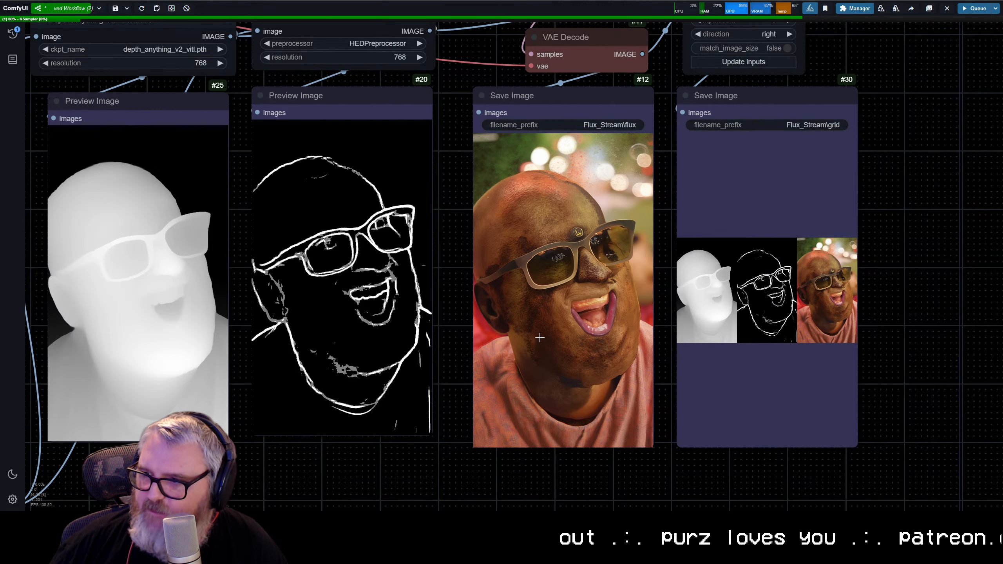
scroll(539, 337, "down", 5)
scroll(612, 395, "up", 5)
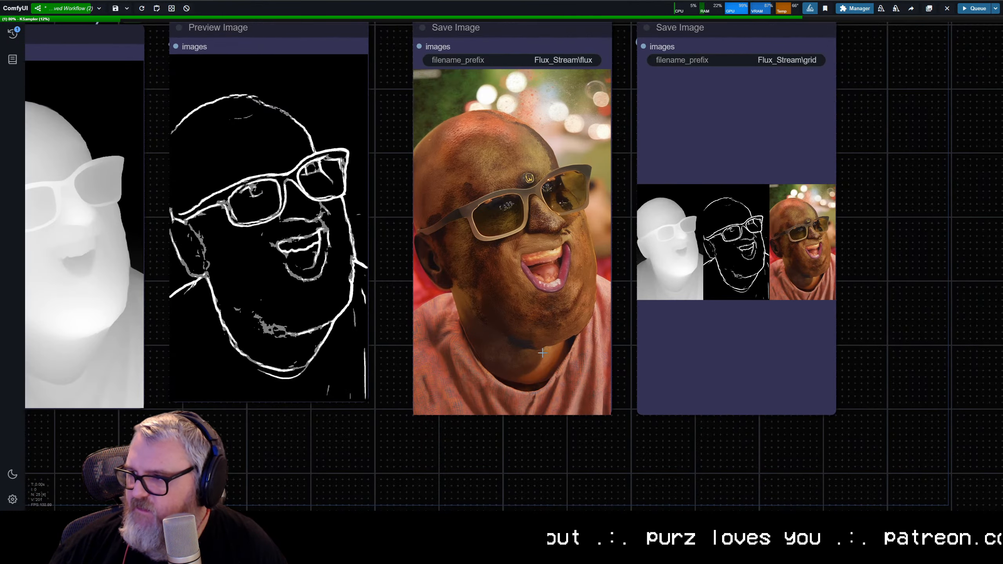
scroll(542, 353, "down", 5)
left_click_drag(536, 354, 656, 381)
scroll(657, 290, "up", 6)
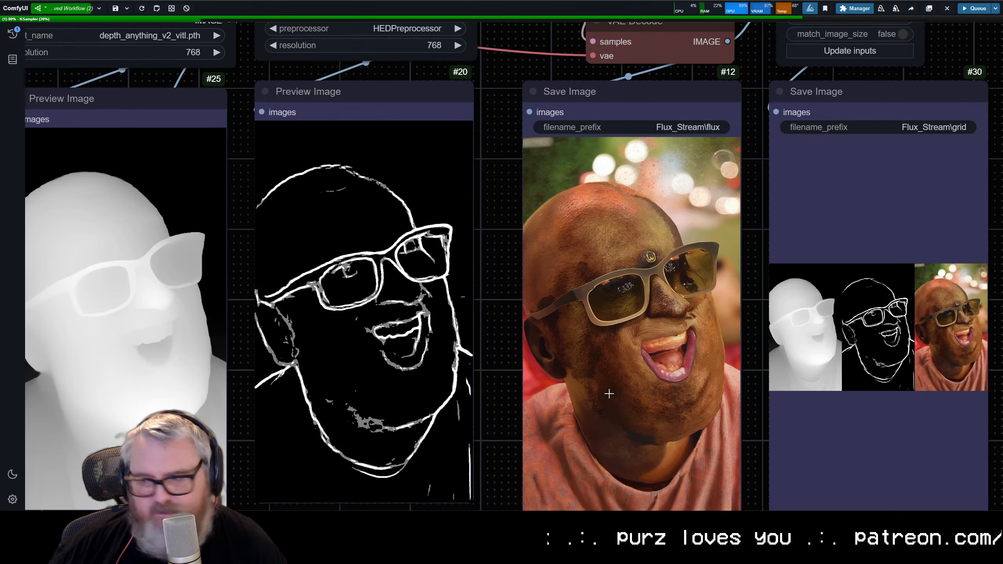
scroll(612, 394, "down", 6)
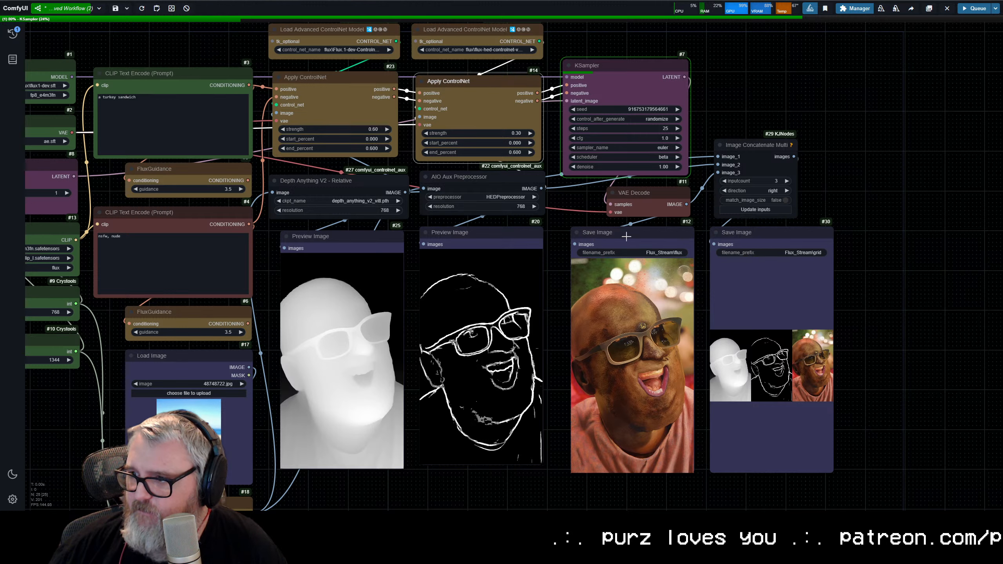
Step: Shift the KSampler, VAE Decode and Flux image Save Image nodes slightly left, then the Image Concatenate Multi and grid Save Image nodes
left_click_drag(631, 109, 677, 293)
left_click_drag(737, 71, 790, 324)
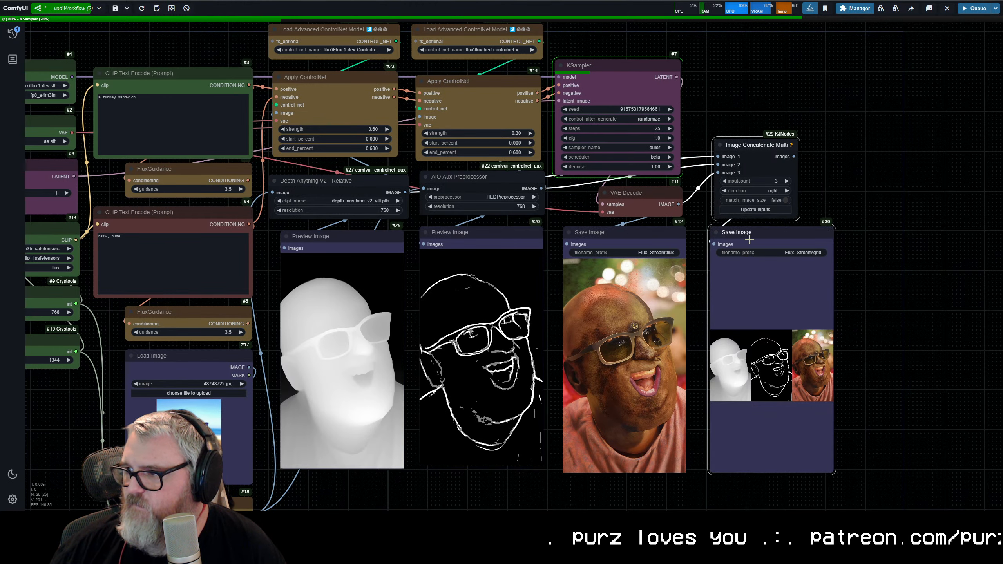
left_click_drag(752, 145, 740, 144)
left_click(885, 147)
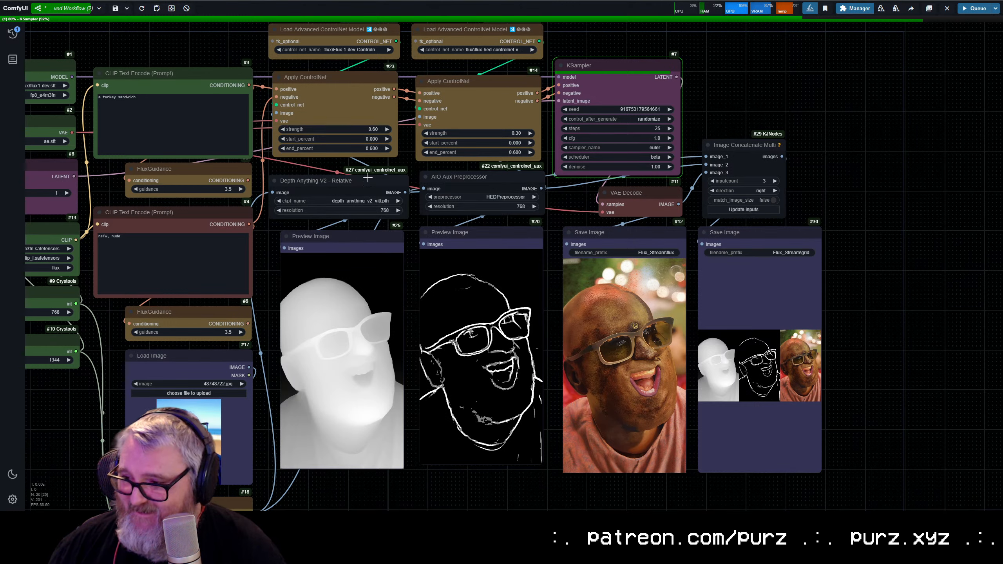
Step: Examine the image generated with the reduced HED strength and compare it with the control maps and grid
scroll(367, 166, "down", 2)
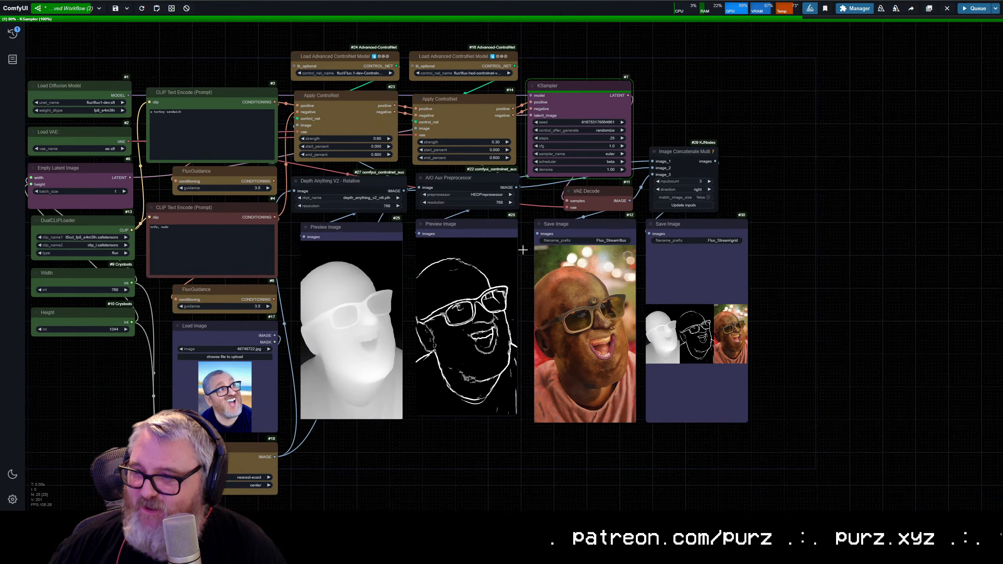
scroll(506, 201, "up", 2)
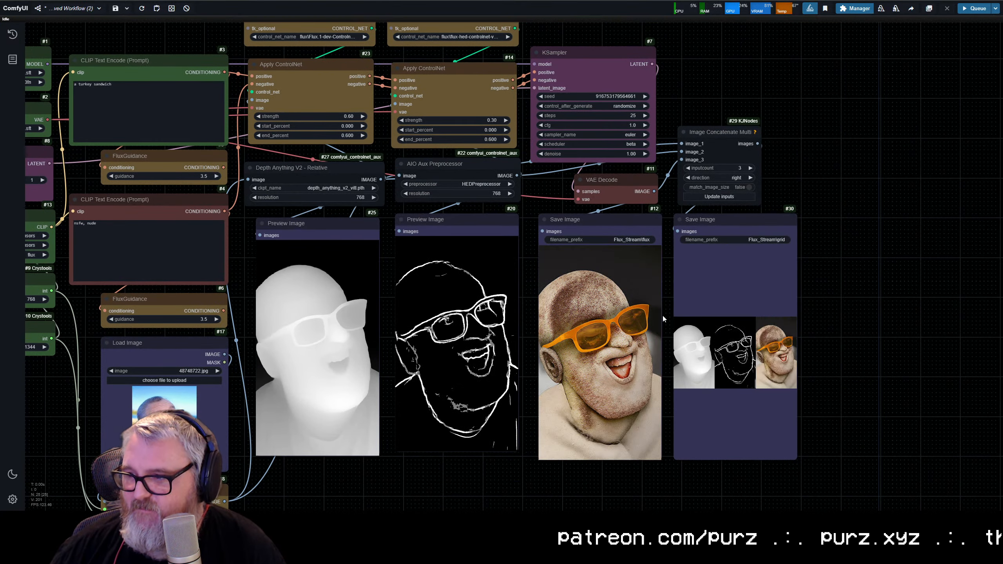
scroll(553, 183, "up", 7)
left_click_drag(553, 183, 511, 144)
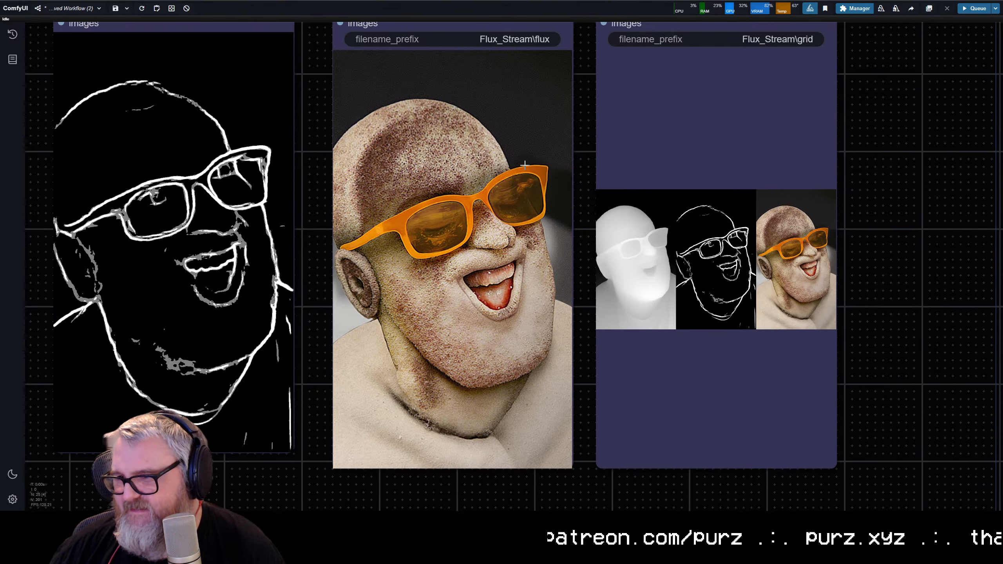
scroll(517, 236, "down", 15)
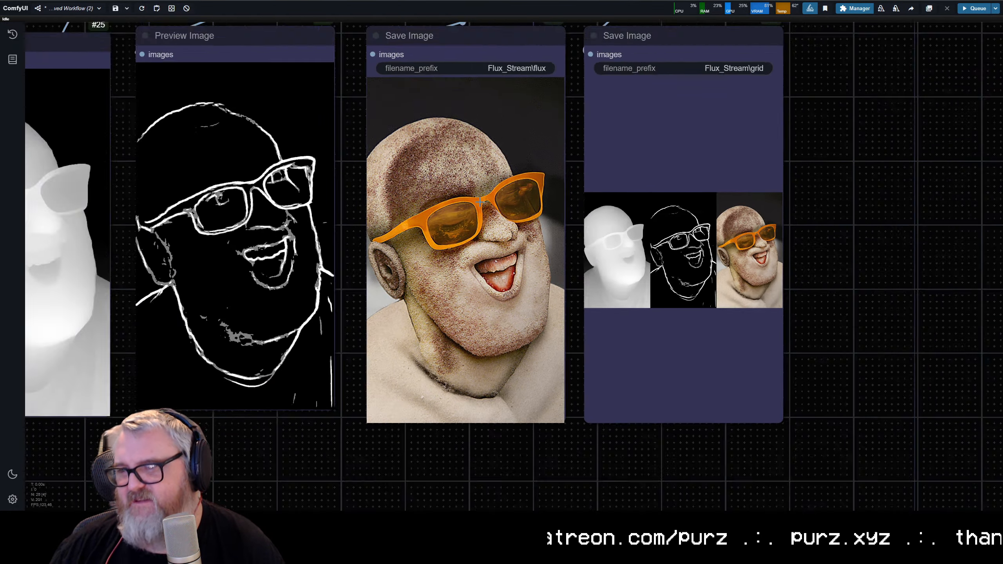
left_click_drag(420, 205, 561, 252)
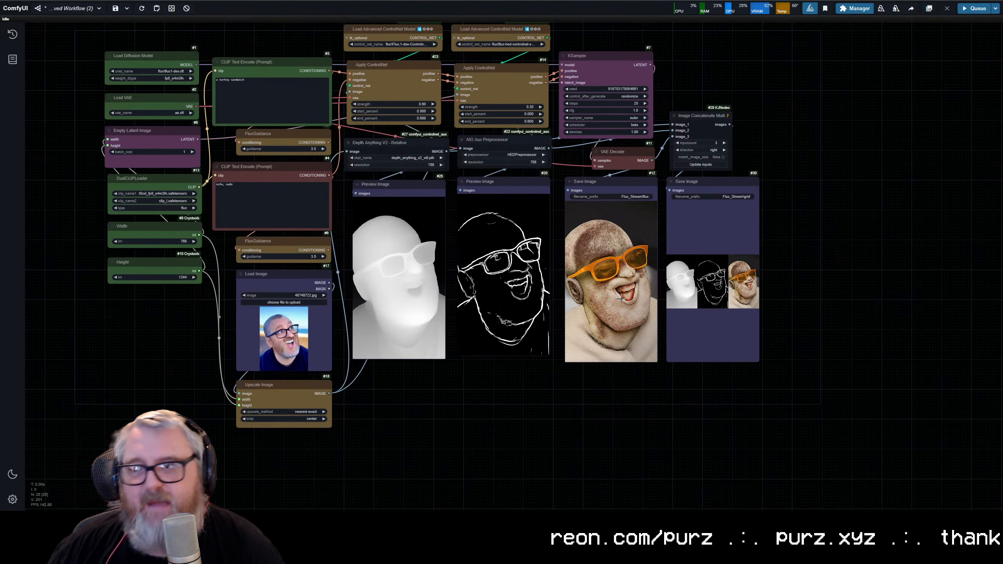
scroll(613, 253, "up", 8)
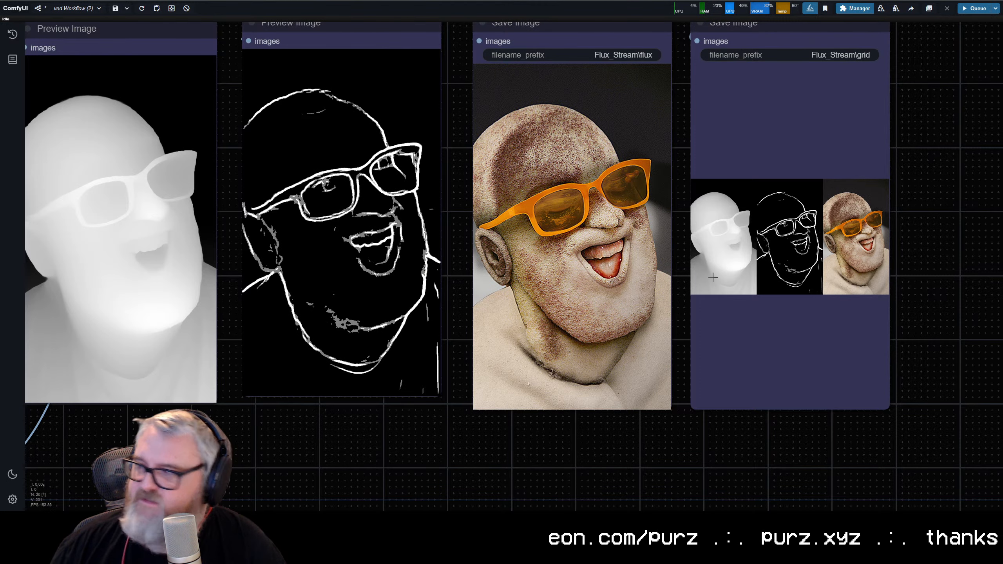
scroll(578, 143, "down", 6)
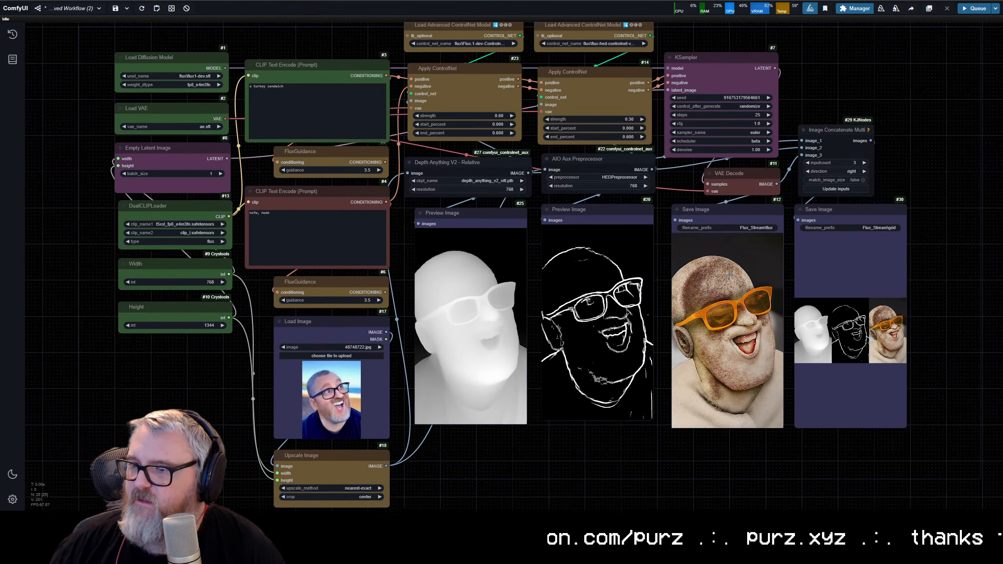
Step: Replace the positive prompt with "a man laughing maniacally" and queue the workflow
left_click(302, 108)
key("ctrl+a")
type("a")
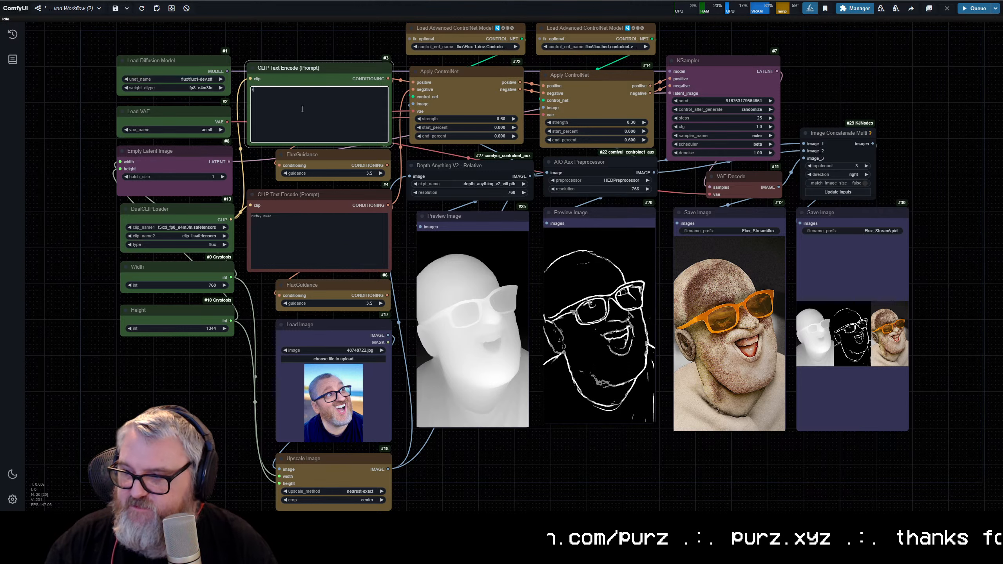
type(" man laughing mani")
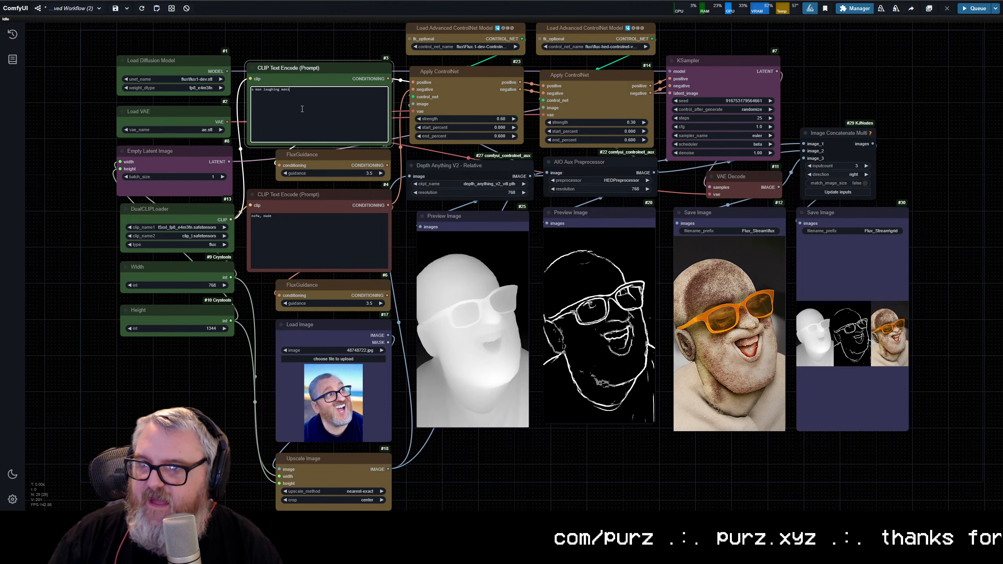
type("acally")
key("ctrl+Return")
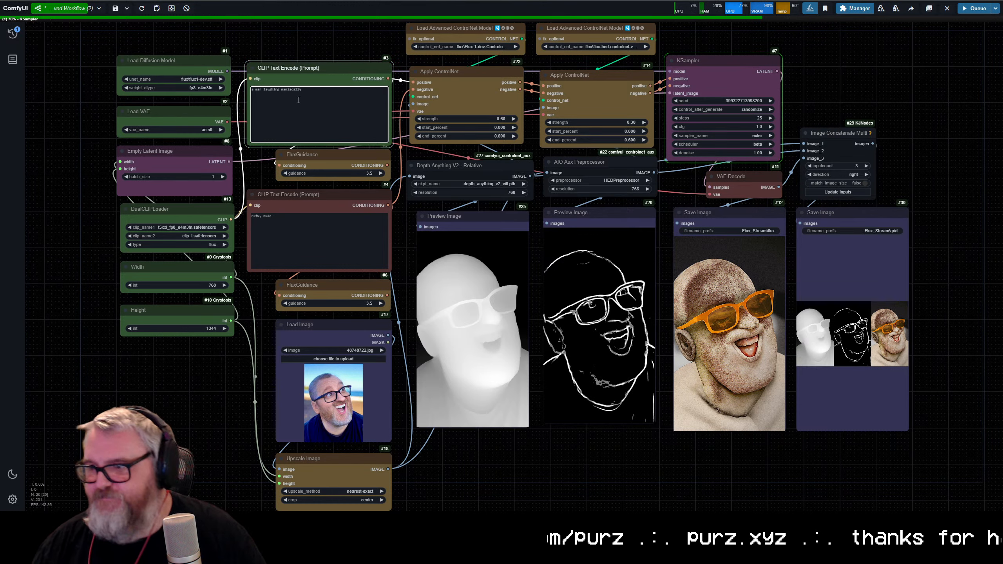
Step: Follow the laughing man generation and inspect its output up close against the HED map and concatenated grid
scroll(722, 371, "up", 6)
scroll(722, 360, "up", 3)
left_click_drag(722, 360, 473, 303)
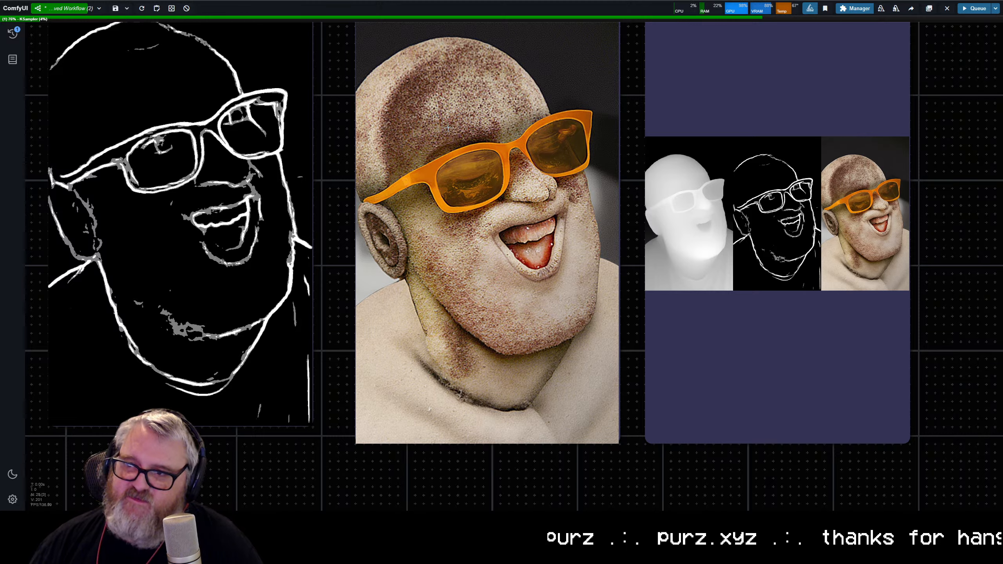
scroll(439, 210, "down", 8)
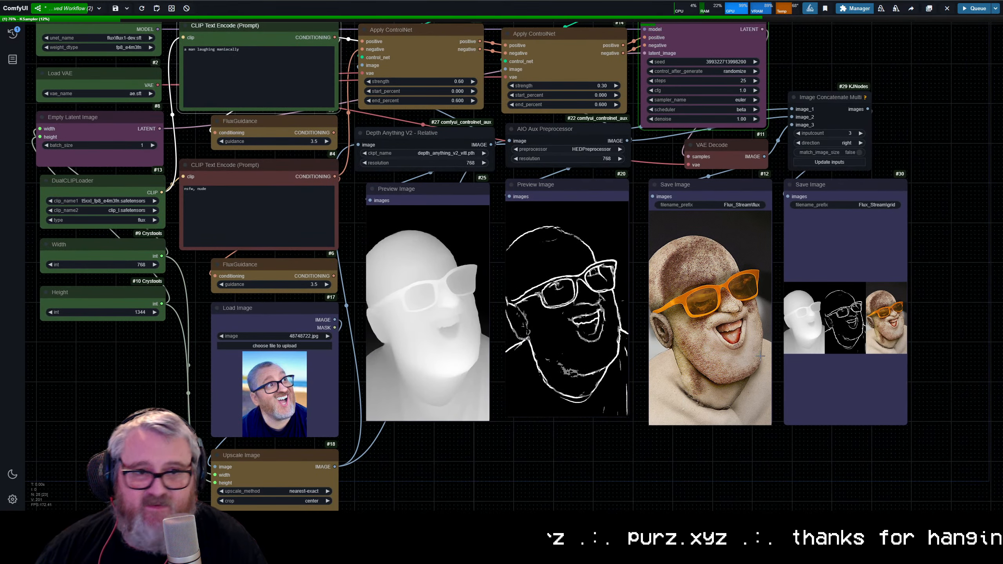
scroll(741, 371, "up", 6)
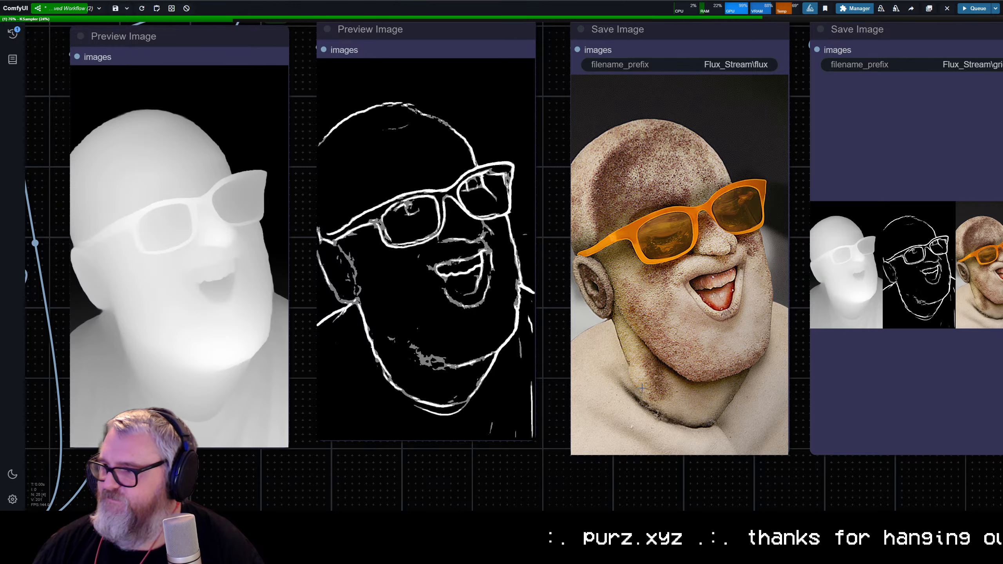
scroll(645, 405, "down", 4)
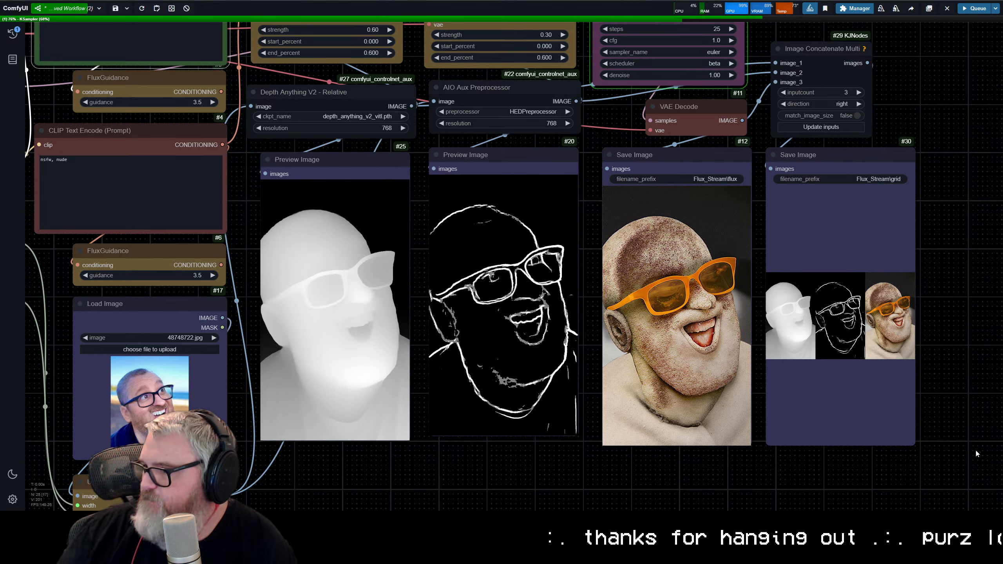
scroll(597, 282, "down", 5)
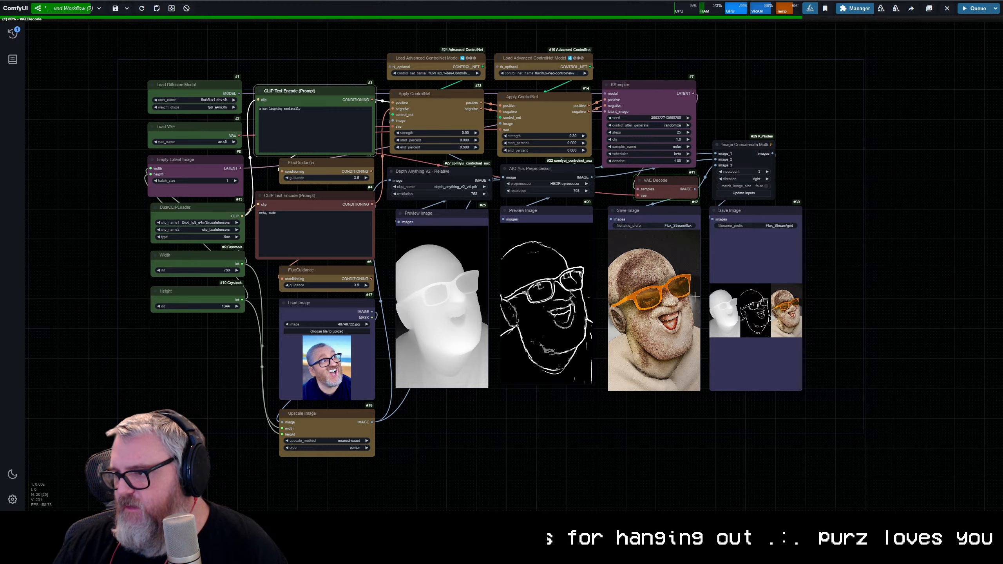
scroll(690, 309, "up", 3)
scroll(690, 308, "up", 5)
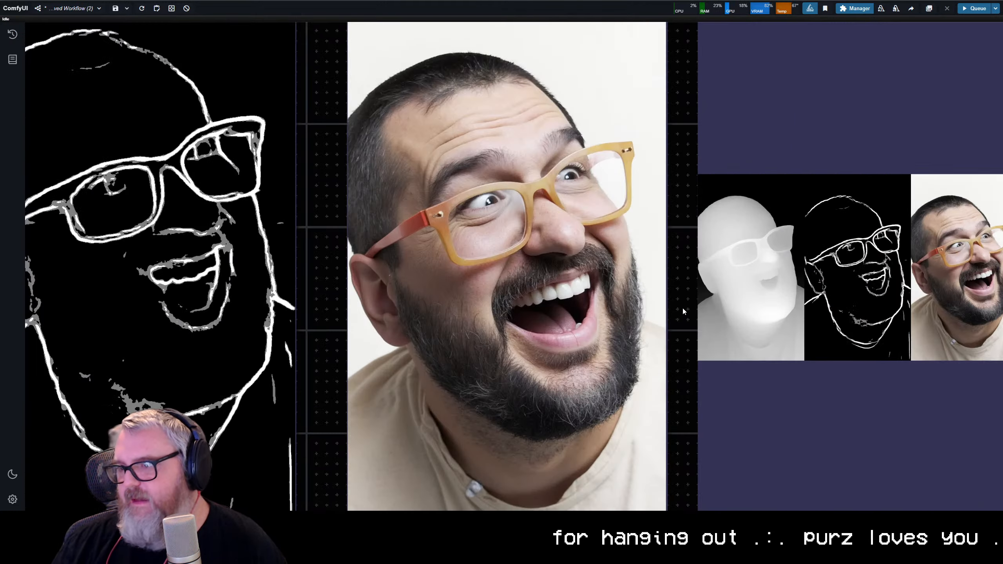
scroll(681, 416, "down", 8)
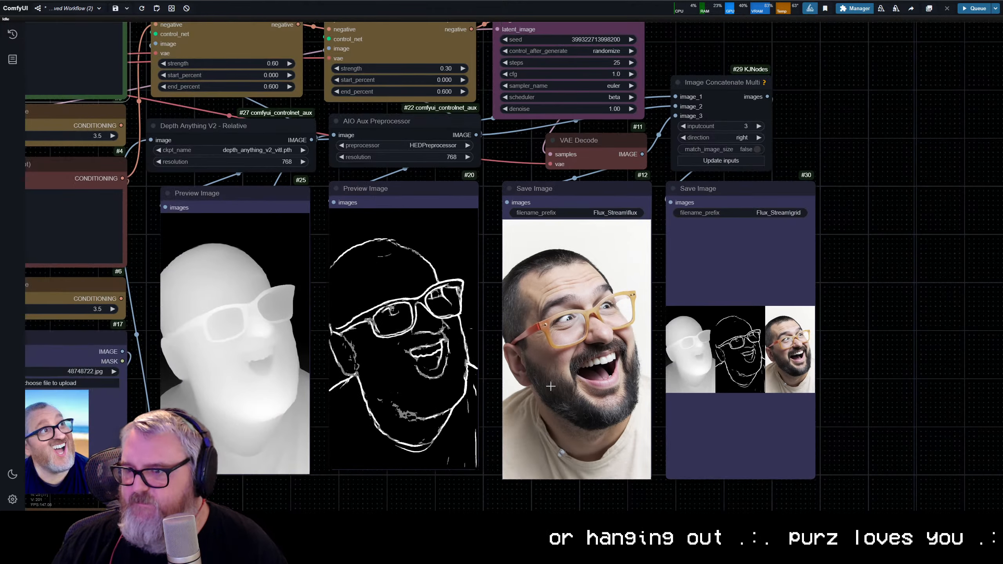
scroll(647, 319, "up", 10)
Step: Widen the grid Save Image node until its three images appear about as large as the other previews, and inspect the grid
scroll(647, 319, "down", 6)
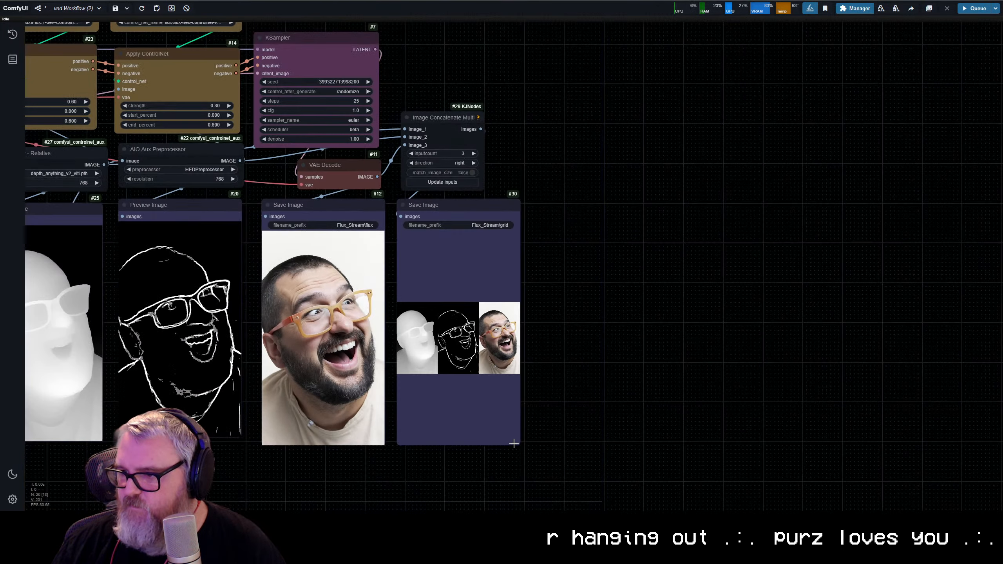
left_click_drag(516, 444, 779, 453)
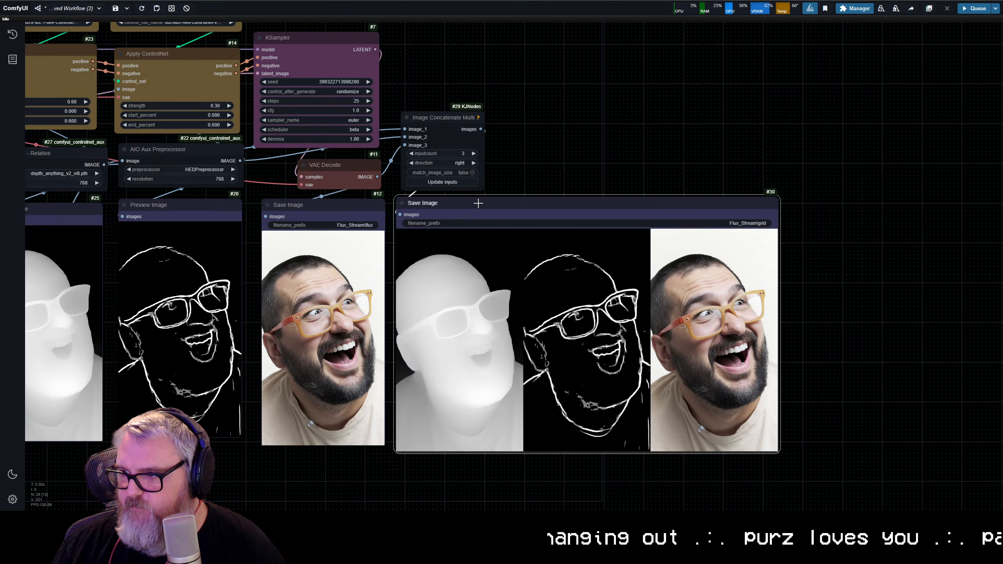
scroll(656, 438, "up", 6)
left_click(910, 312)
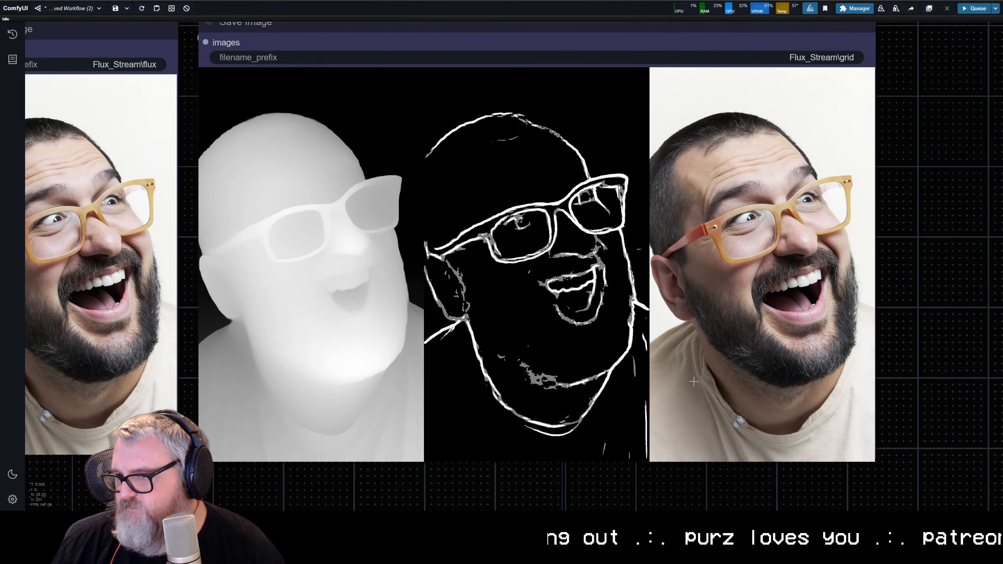
scroll(691, 381, "down", 6)
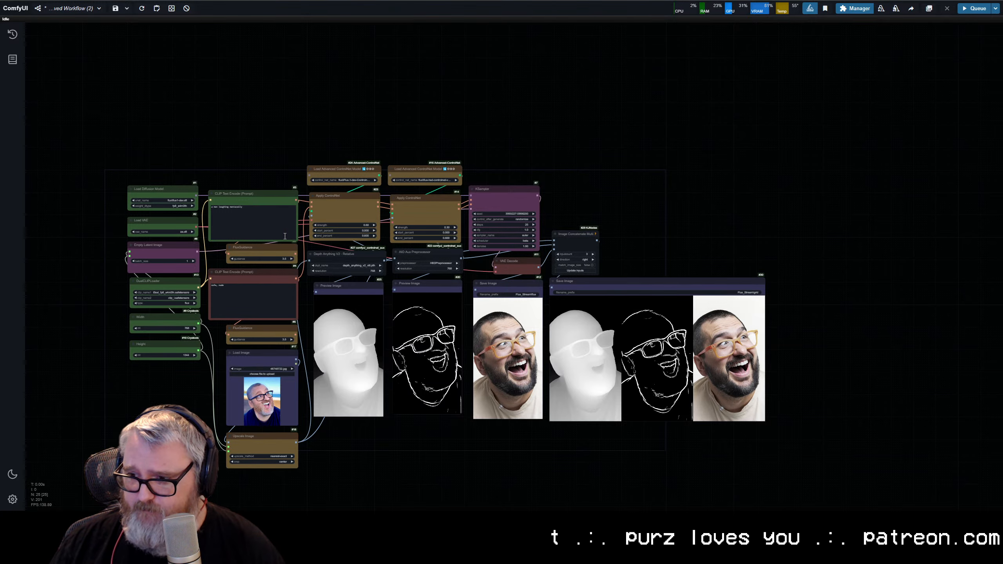
Step: Replace the positive prompt with "a bowling ball and bowling pins" and queue the workflow
scroll(450, 467, "up", 8)
left_click_drag(569, 366, 803, 454)
scroll(604, 437, "down", 3)
left_click(328, 130)
key("ctrl+a")
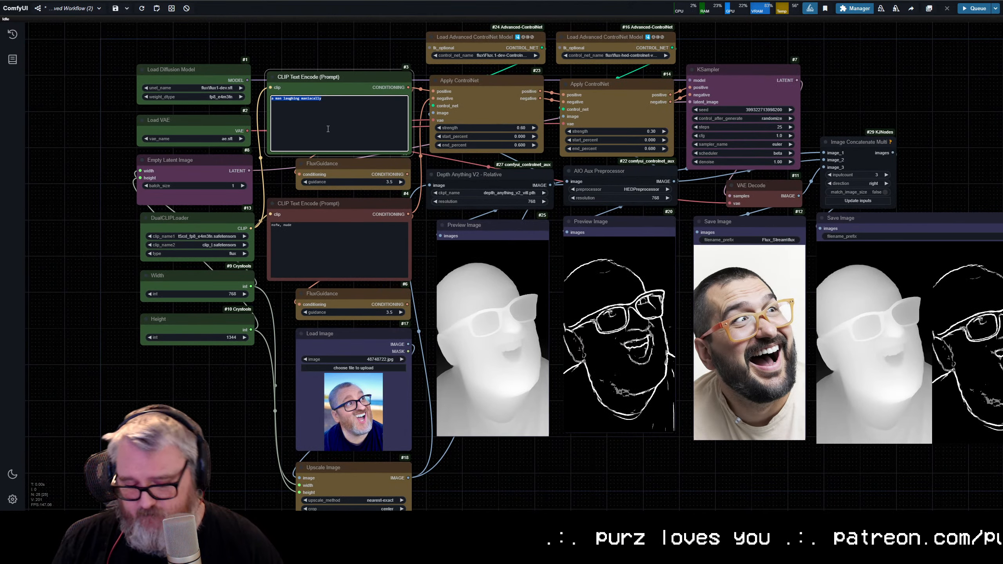
type("a bowling bal")
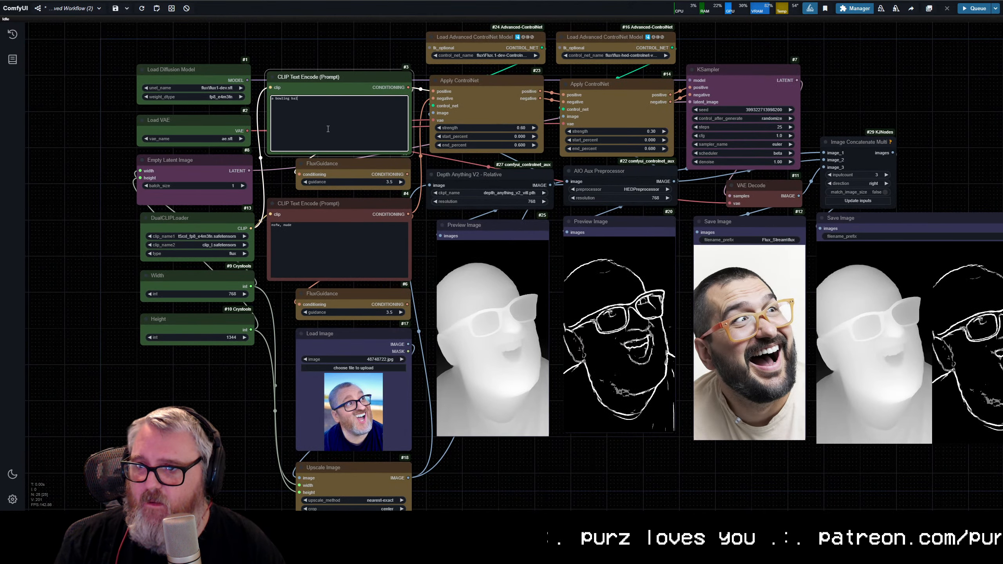
type("l and bowling pins")
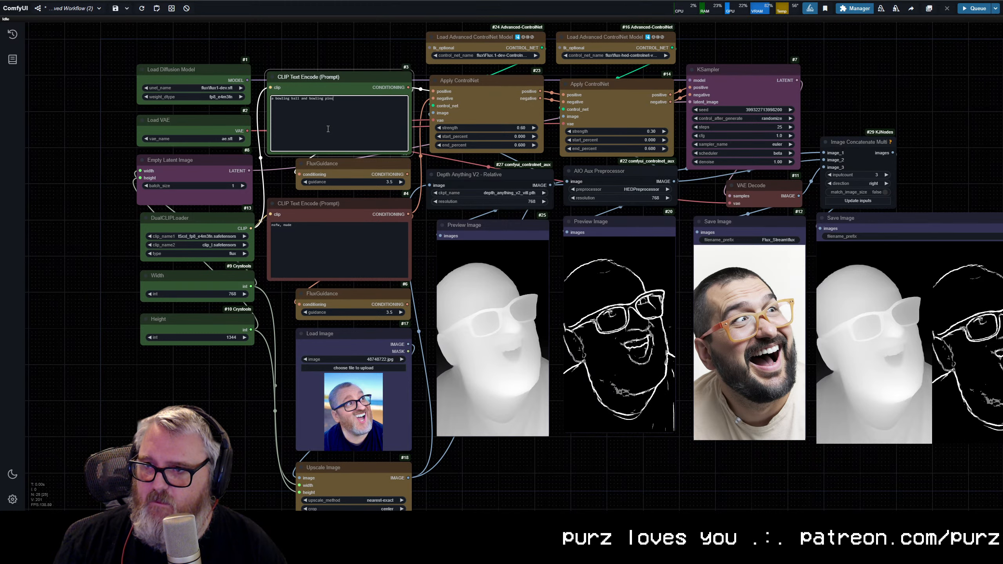
key("ctrl+Return")
left_click_drag(726, 384, 533, 352)
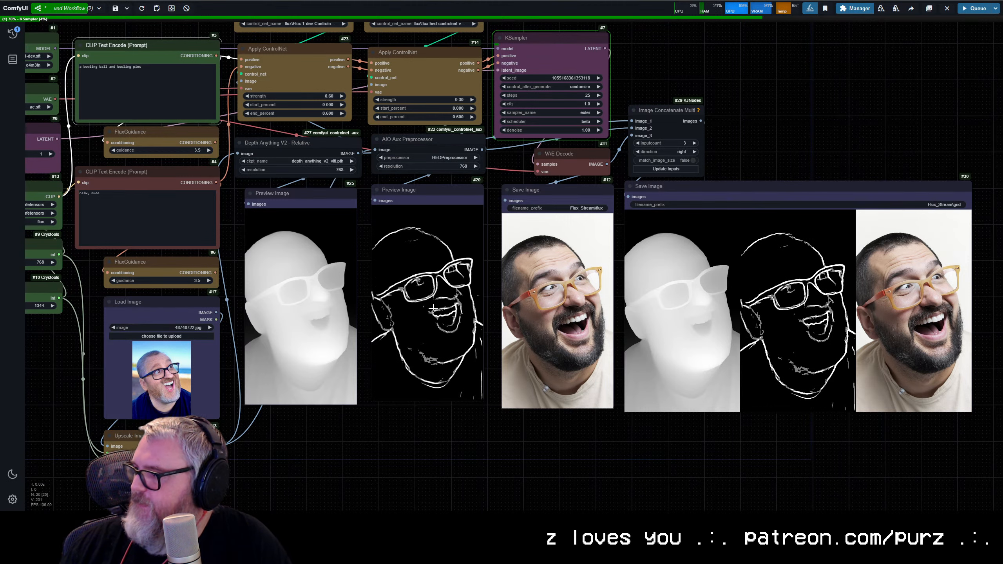
Step: Shrink the grid Save Image node and move it up beside the KSampler, with the Image Concatenate Multi node above it
scroll(451, 426, "down", 3)
left_click_drag(451, 425, 604, 438)
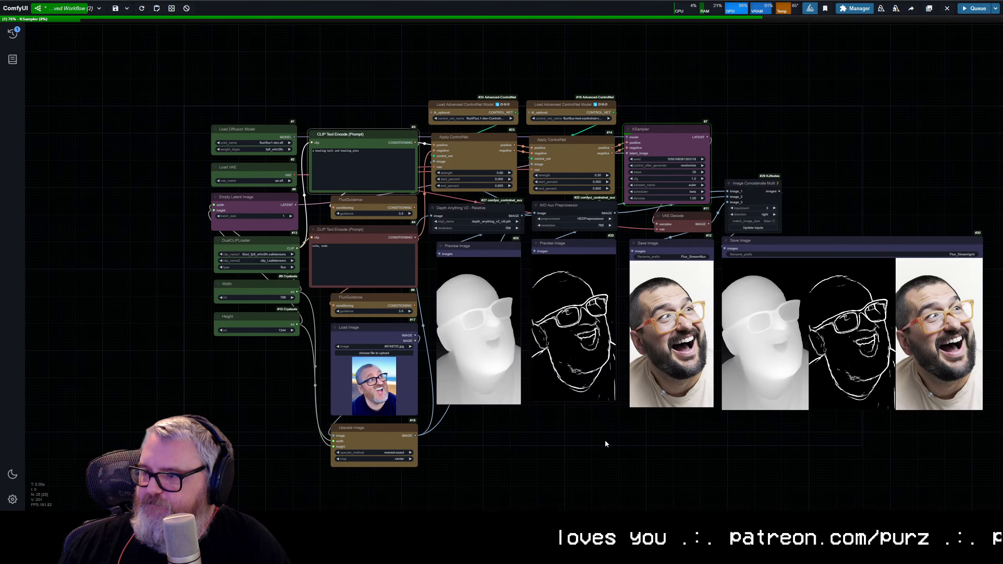
left_click_drag(982, 410, 863, 341)
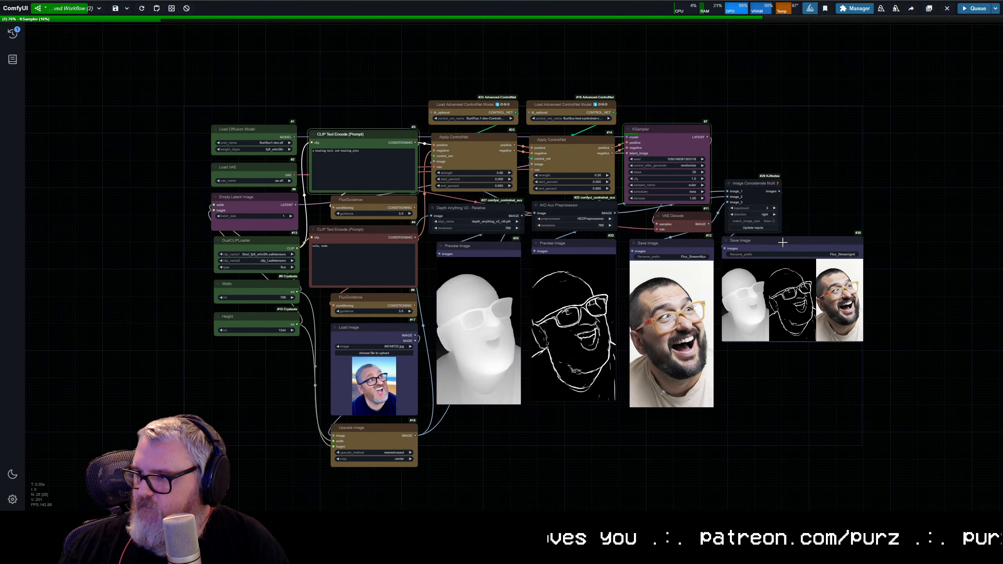
left_click_drag(751, 189, 746, 78)
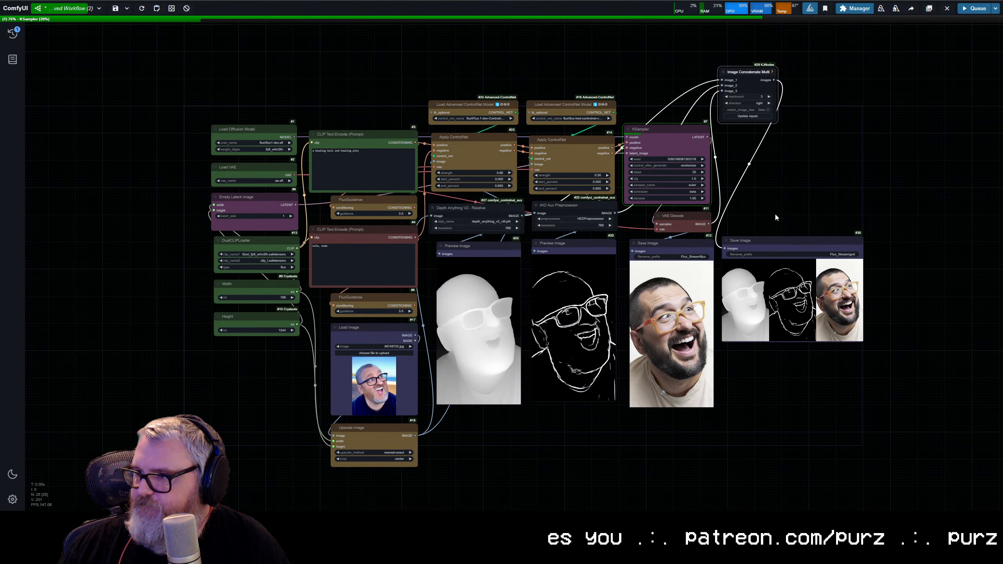
left_click_drag(758, 239, 760, 132)
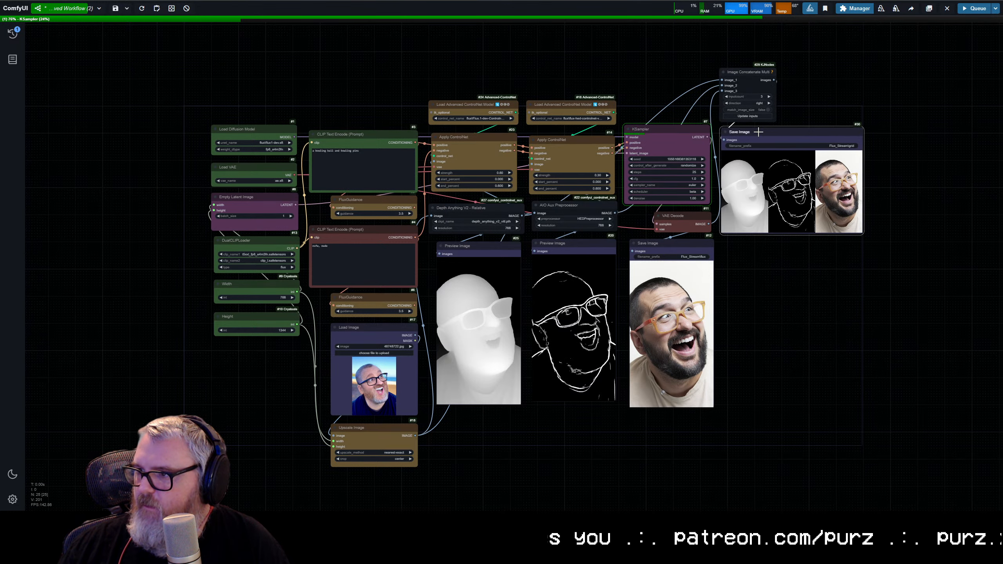
left_click(794, 263)
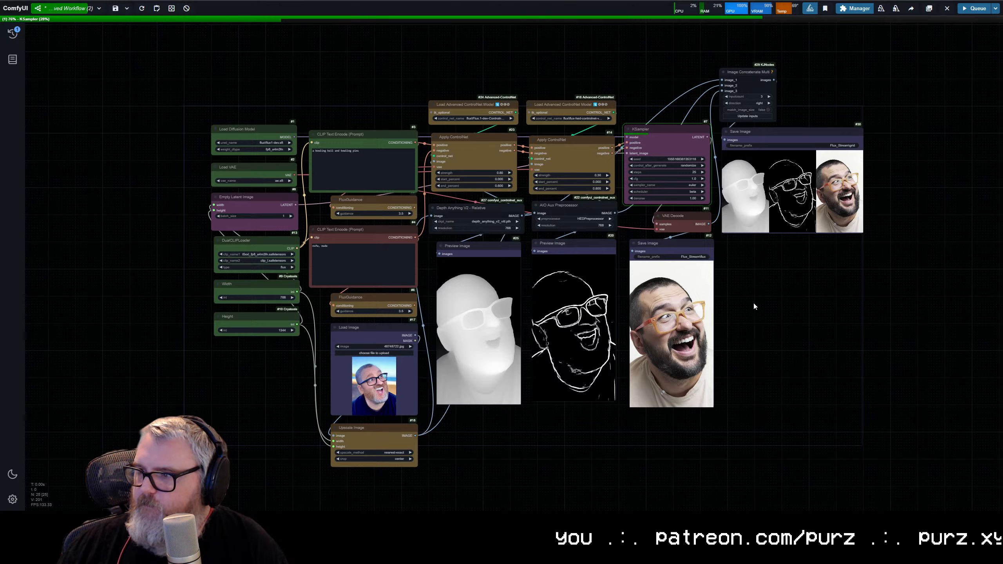
Step: Examine the strength, start and end percent settings of both Apply ControlNet nodes up close while the generation runs
scroll(753, 301, "up", 1)
left_click_drag(769, 302, 771, 302)
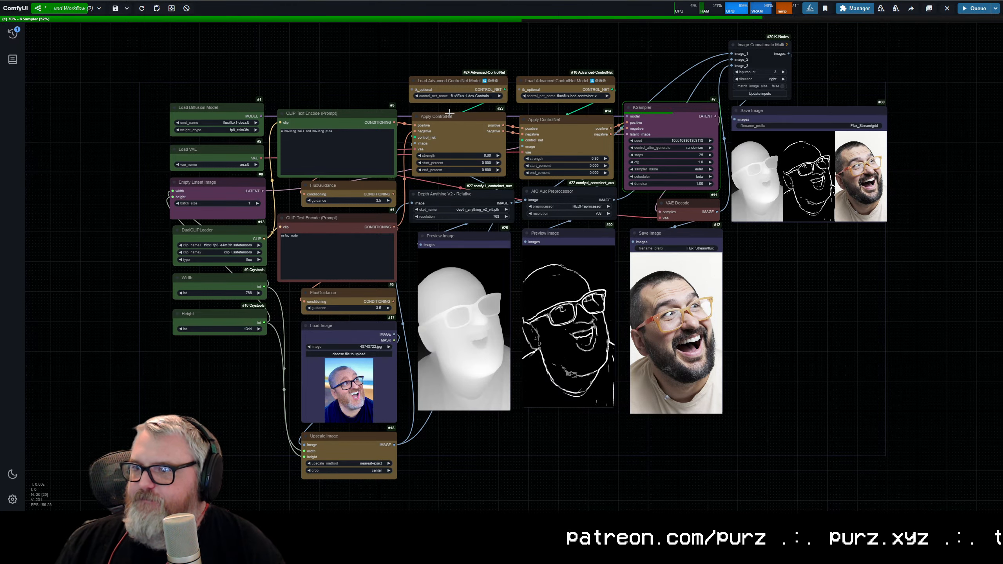
scroll(449, 114, "up", 10)
left_click_drag(446, 151, 341, 233)
scroll(327, 211, "down", 1)
left_click(312, 204)
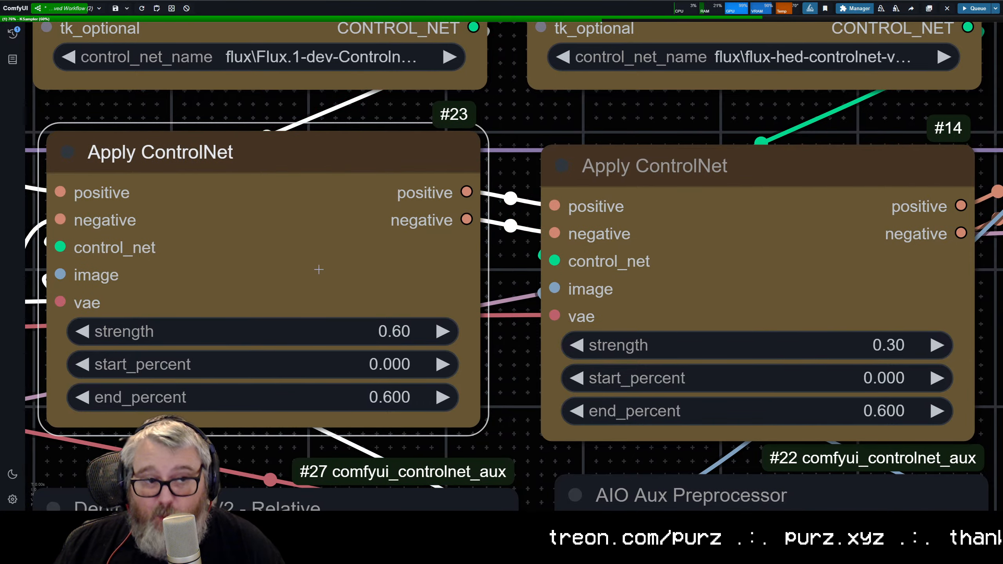
Step: Follow the bowling ball generation to its end and compare its output with the depth and HED maps in the grid
scroll(318, 269, "down", 12)
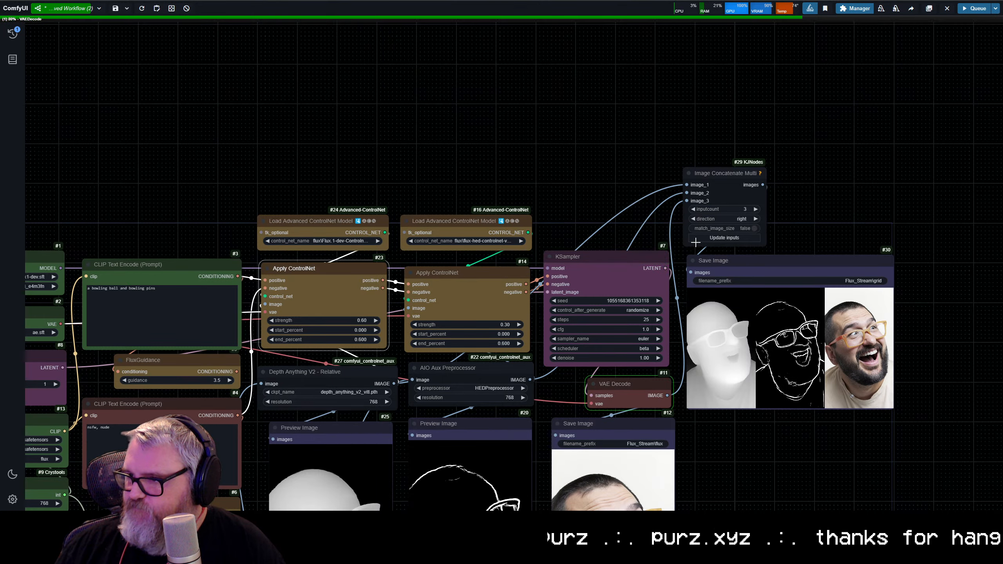
left_click_drag(662, 418, 621, 170)
scroll(646, 358, "up", 6)
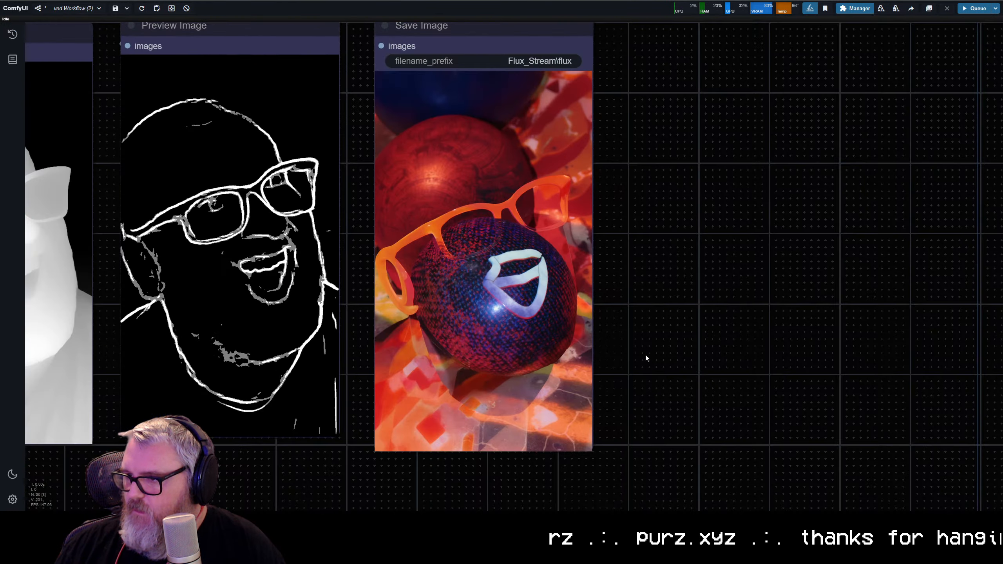
scroll(539, 233, "down", 1)
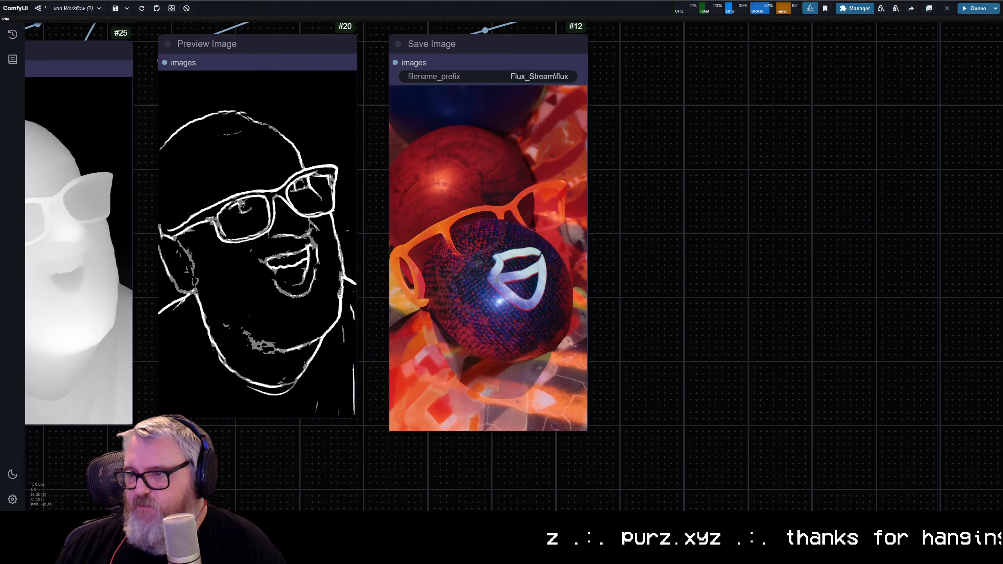
scroll(446, 308, "down", 5)
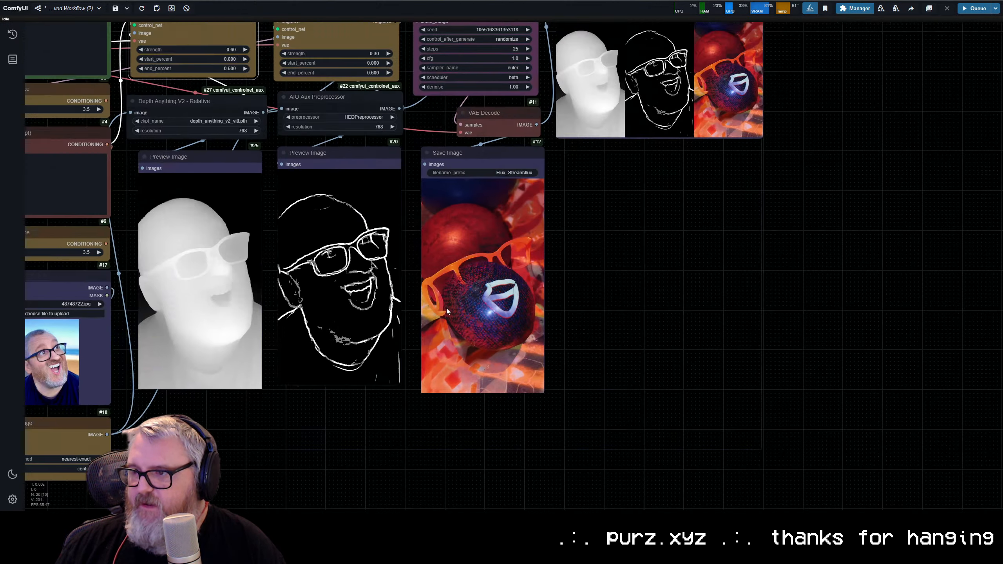
scroll(552, 311, "up", 7)
left_click_drag(551, 311, 696, 355)
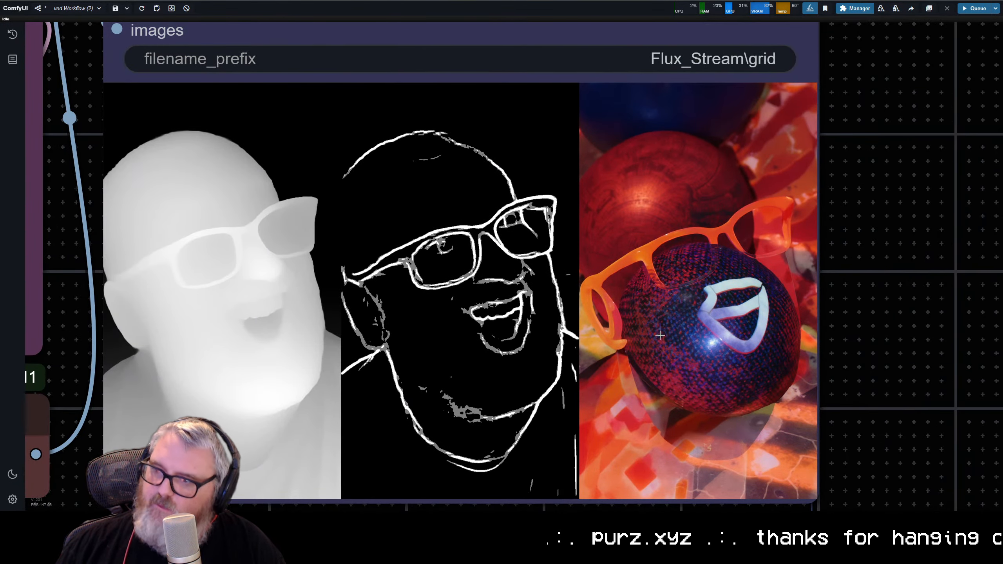
scroll(550, 313, "down", 1)
scroll(550, 313, "down", 6)
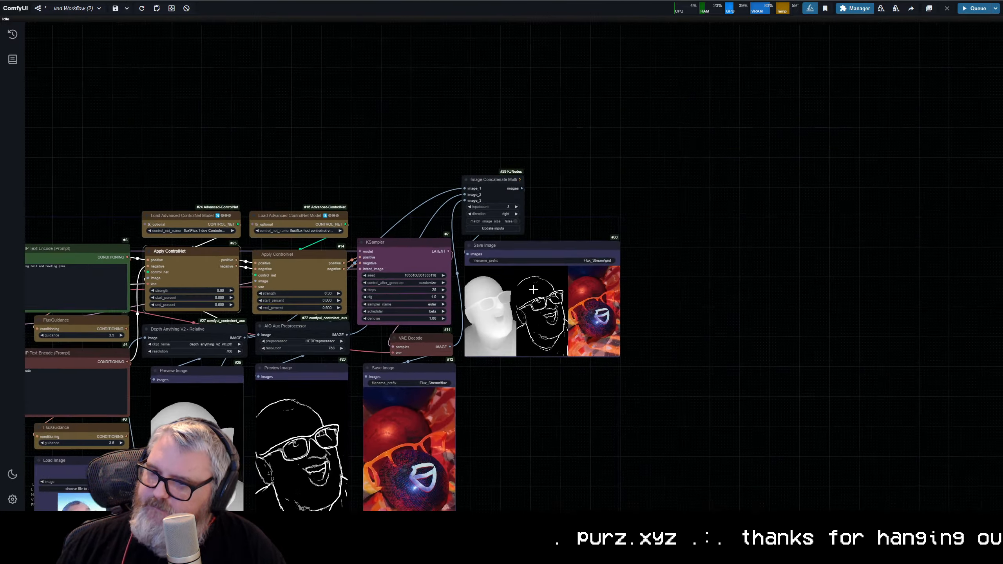
scroll(441, 81, "up", 2)
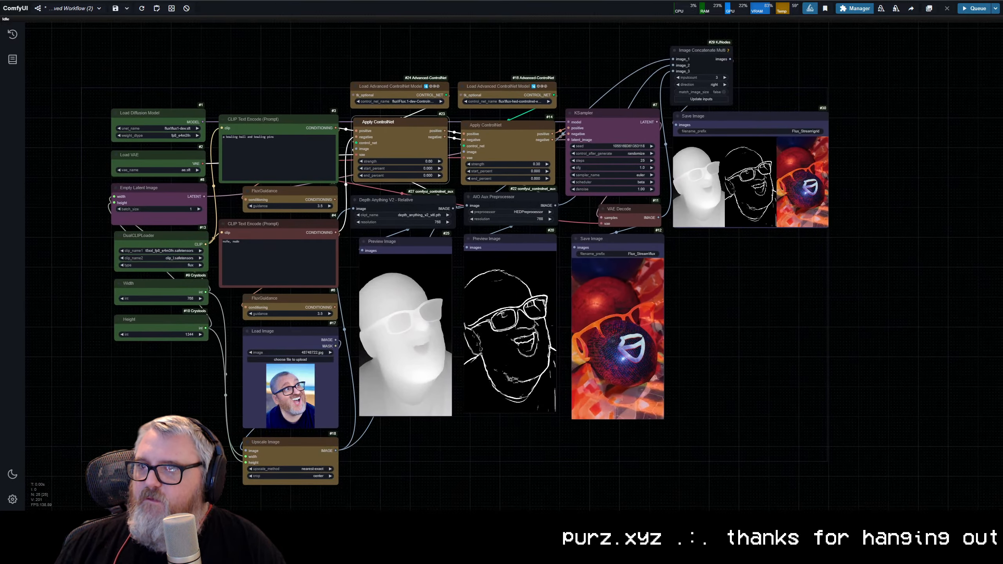
Step: Switch to Hugging Face, search for "flux canny" and open the InstantX/FLUX.1-dev-Controlnet-Canny model page
left_click(409, 101)
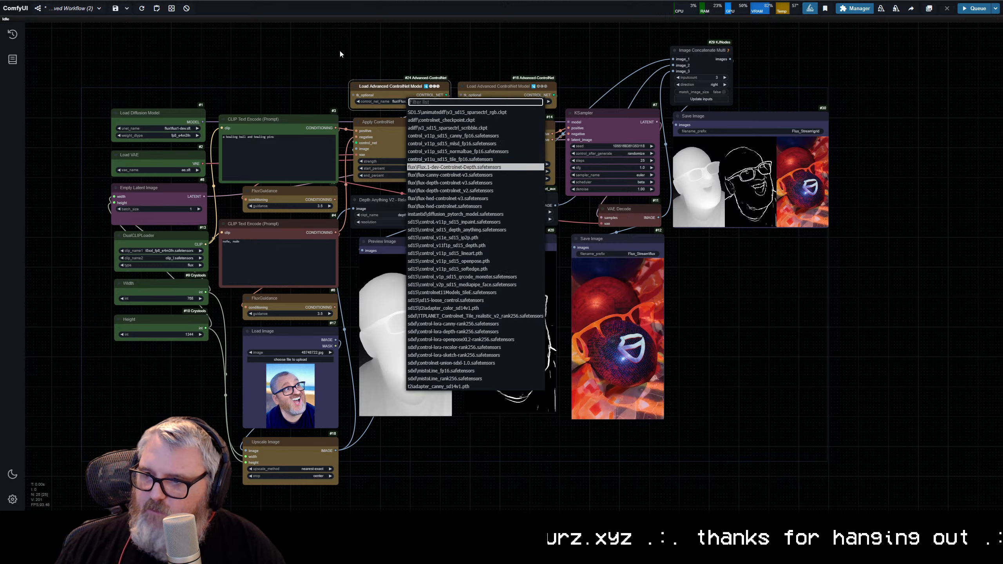
left_click(330, 0)
left_click(279, 18)
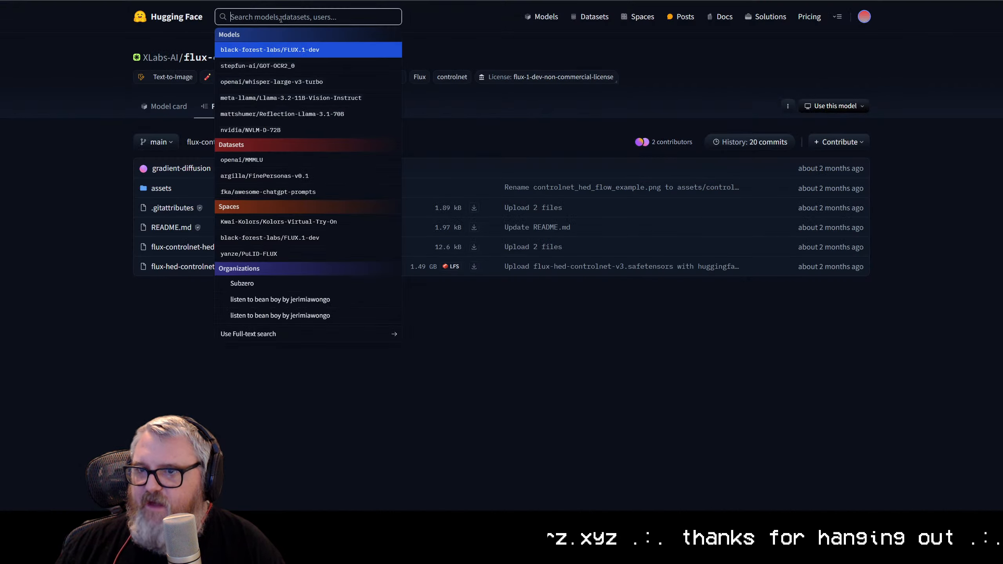
type("flux canny")
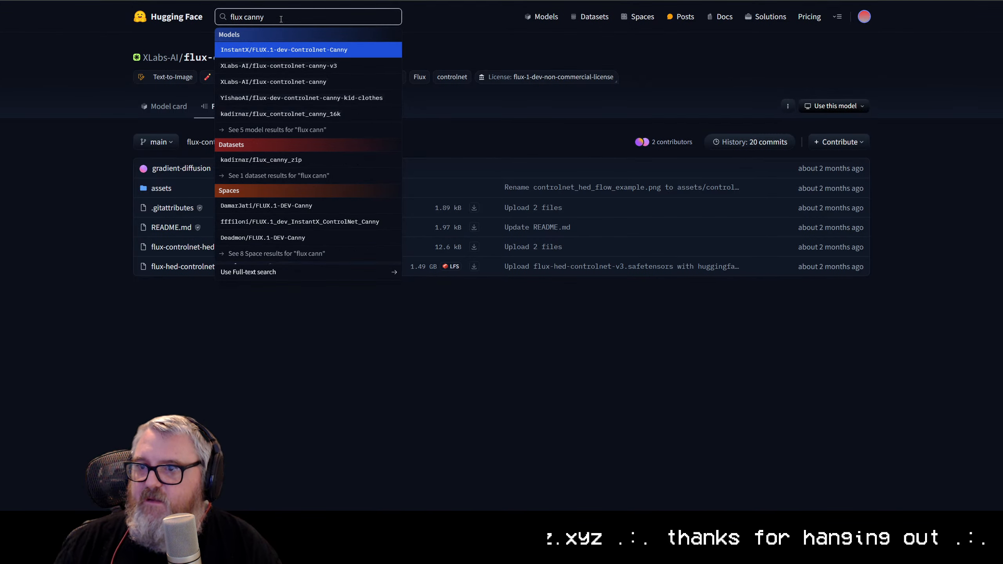
left_click(293, 43)
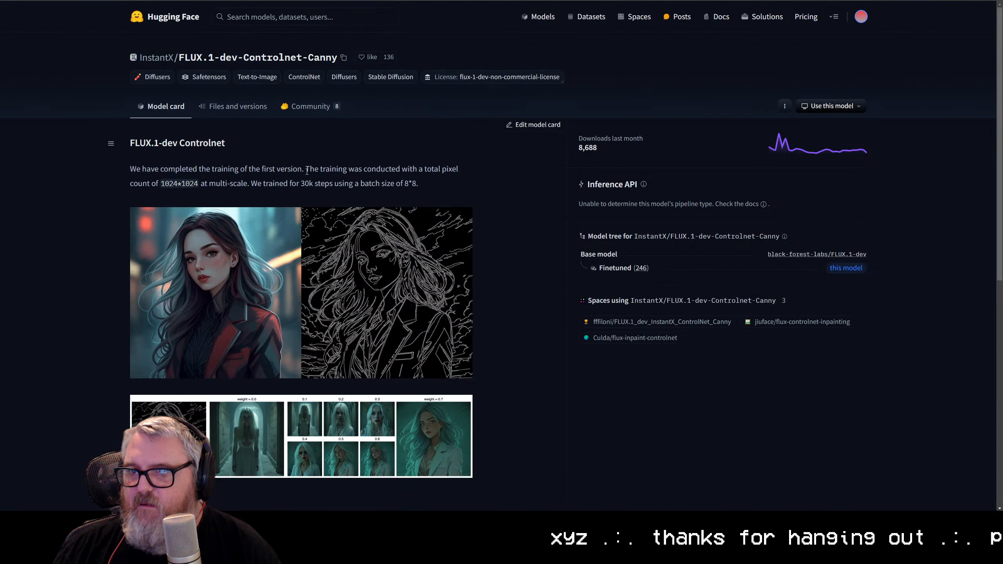
Step: Search Hugging Face again for "flux canny" and open the file list of XLabs-AI/flux-controlnet-canny-v3
left_click(283, 20)
type("flux")
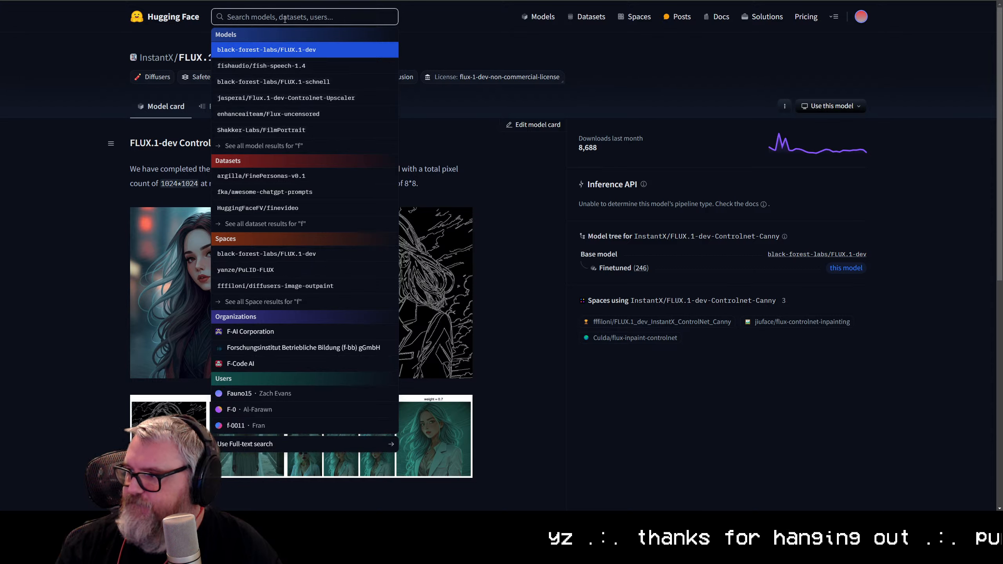
type(" canny")
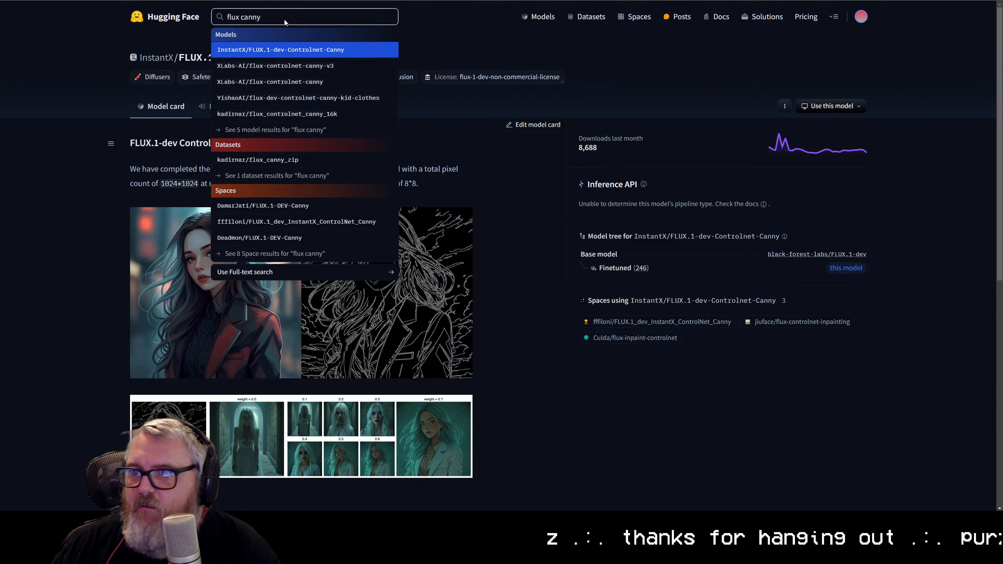
left_click(294, 65)
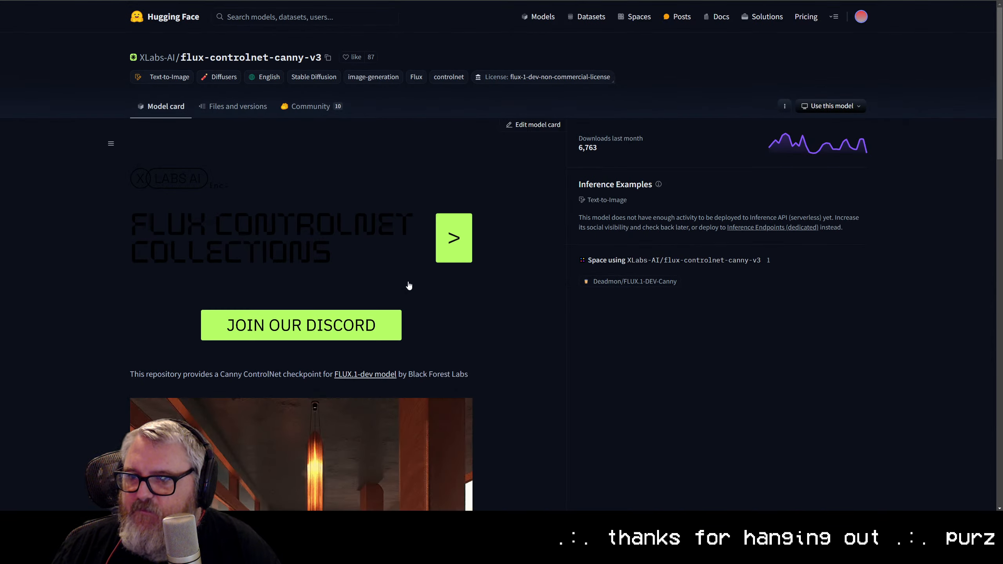
scroll(349, 387, "down", 1)
left_click(238, 106)
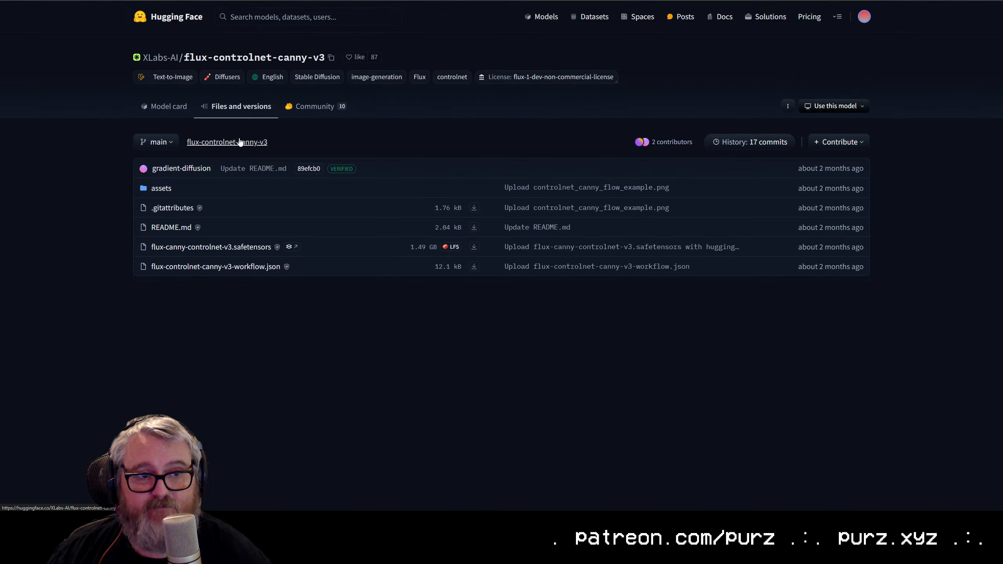
Step: Leave the Hugging Face pages for ComfyUI and open the Downloads folder in File Explorer
left_click(399, 1)
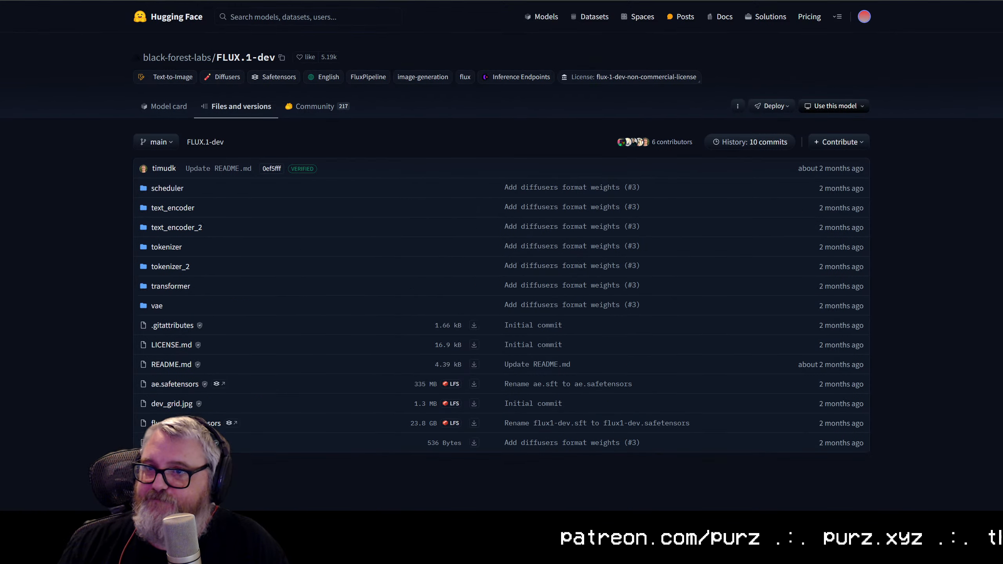
key("ctrl+shift+Tab")
key("ctrl+shift+Tab")
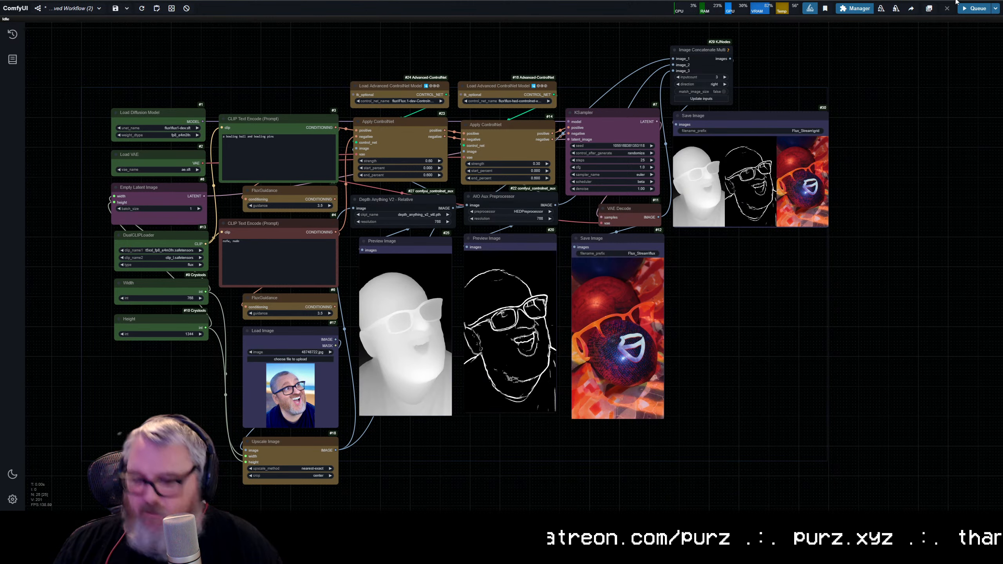
key("super+r")
type("downloads")
key("Return")
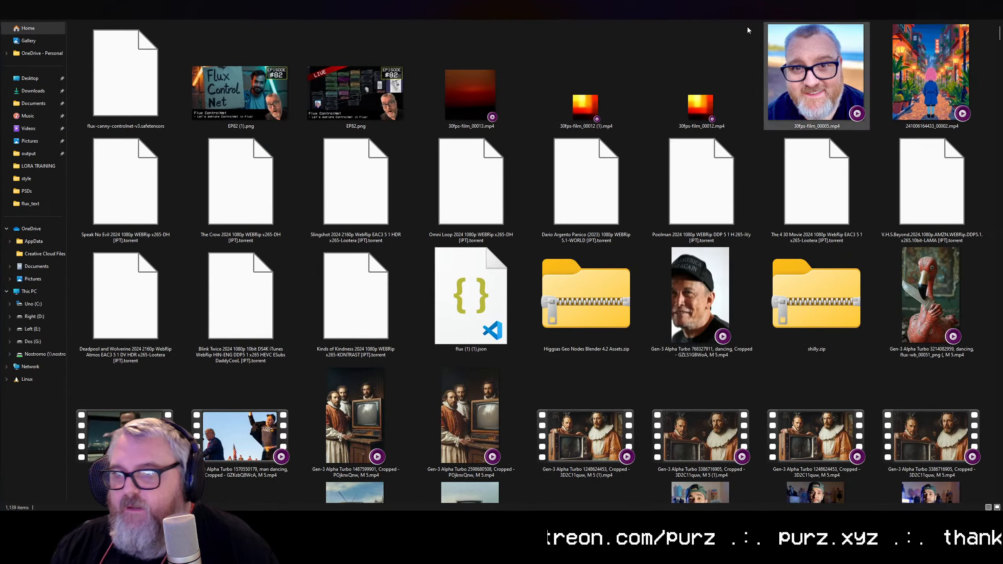
Step: Move flux-canny-controlnet-v3.safetensors from Downloads to the flux folder in C:\ai\models\controlnet, replacing the existing file
left_click(158, 67)
key("ctrl+x")
left_click(197, 1)
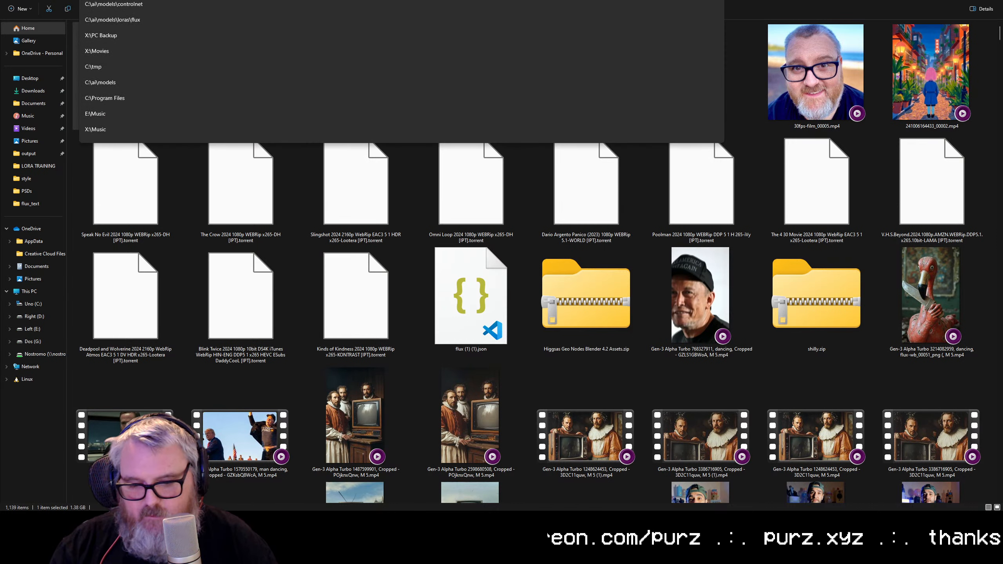
type("c:\\ai")
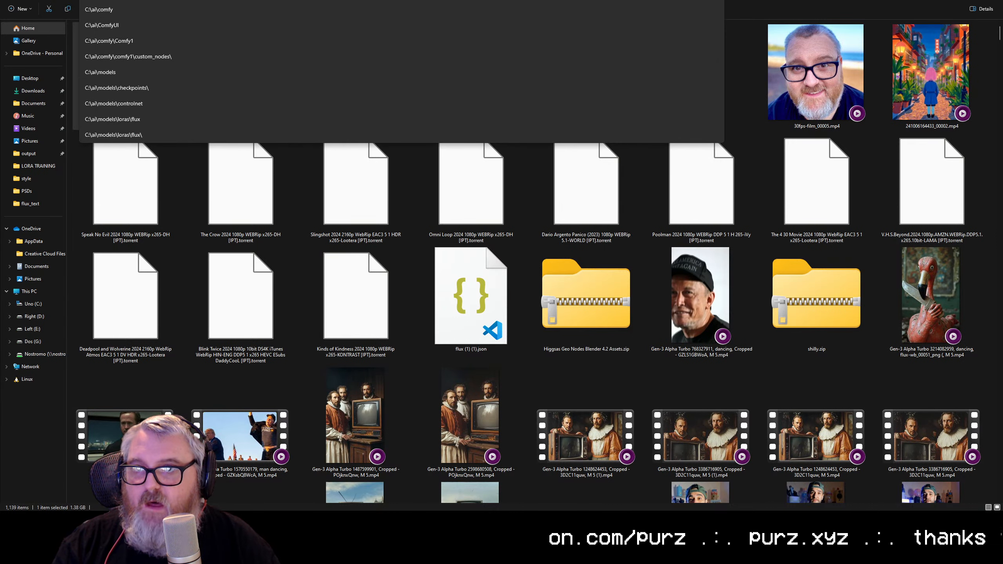
type("\\models\\x")
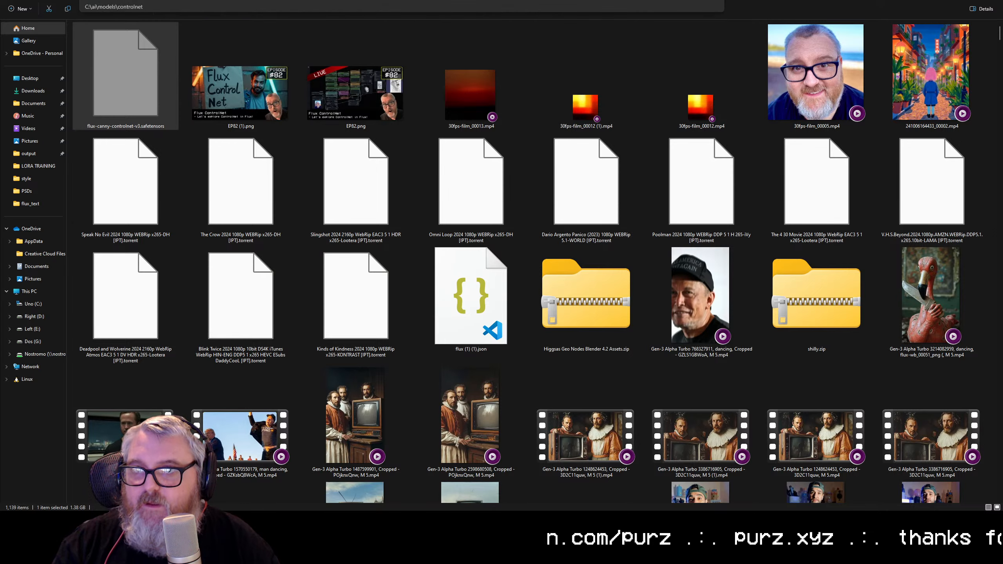
key("Return")
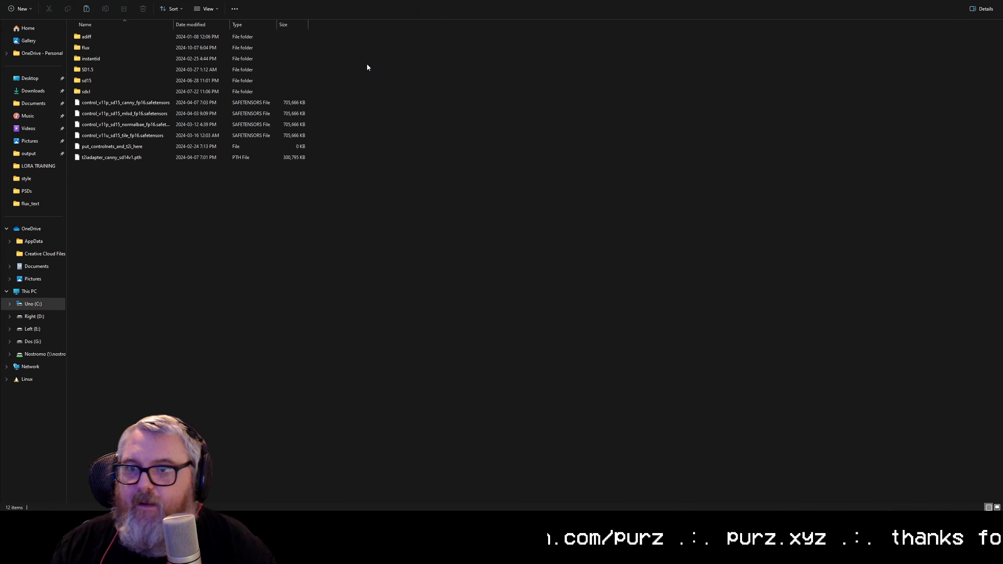
double_click(118, 48)
key("ctrl+v")
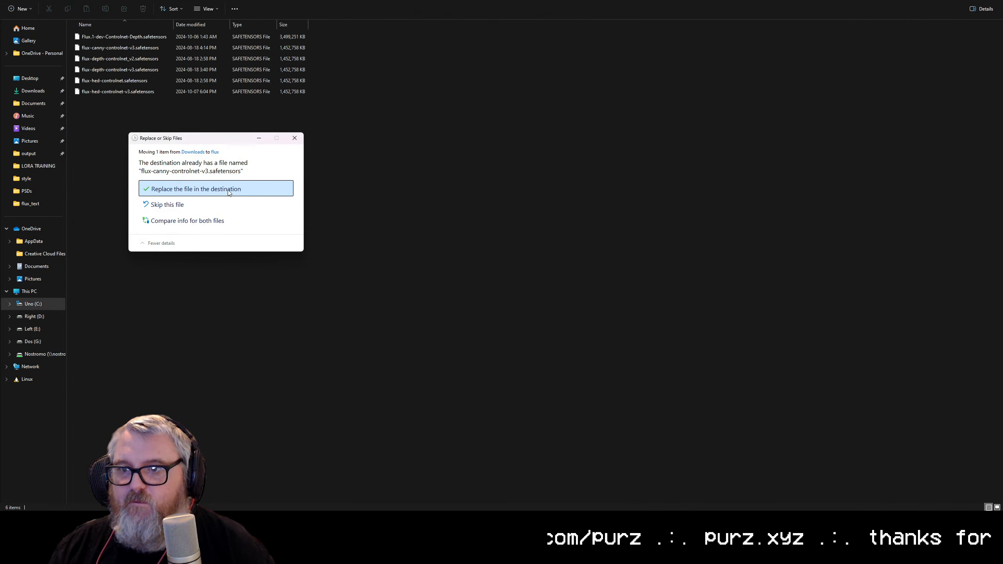
left_click(246, 189)
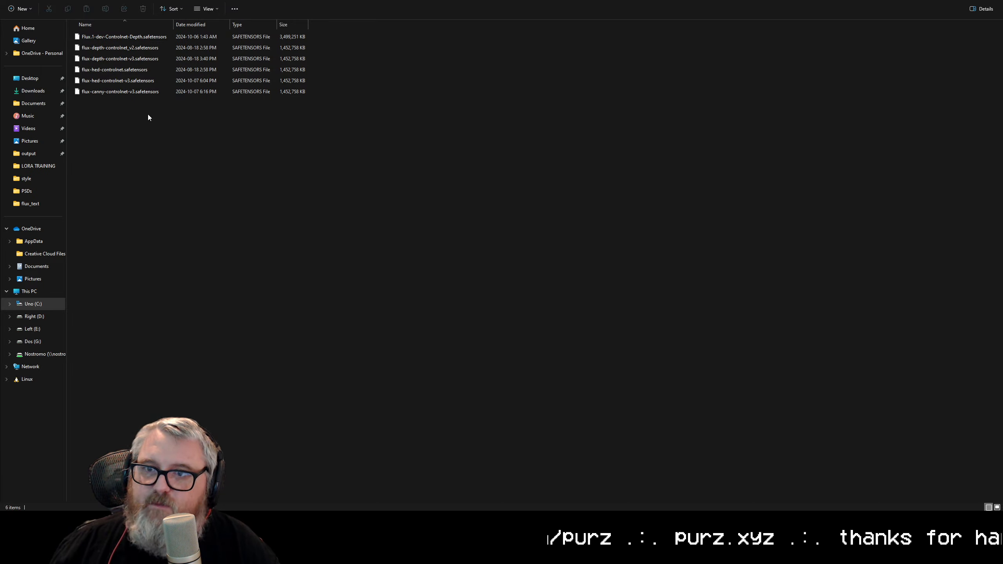
left_click(119, 94)
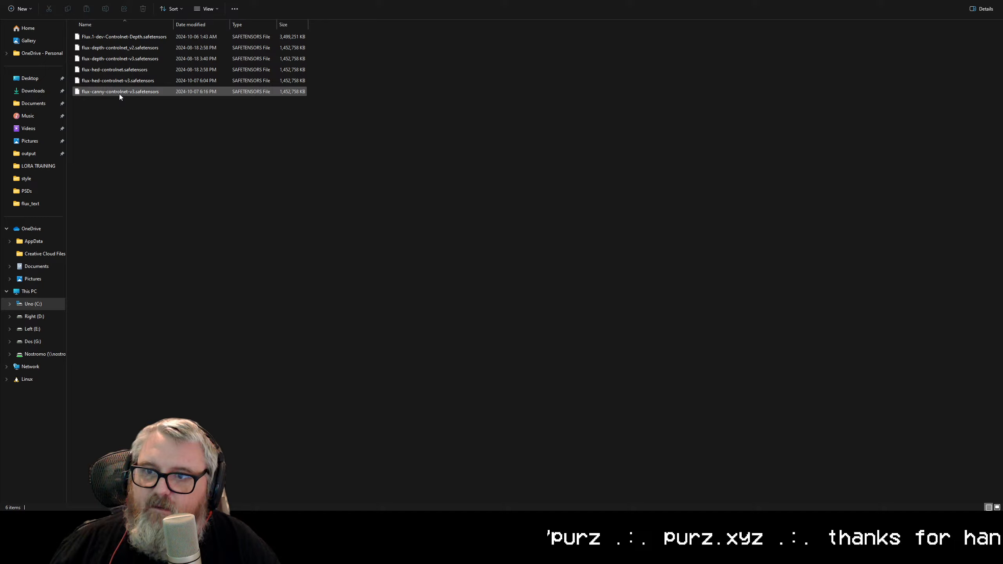
left_click(130, 198)
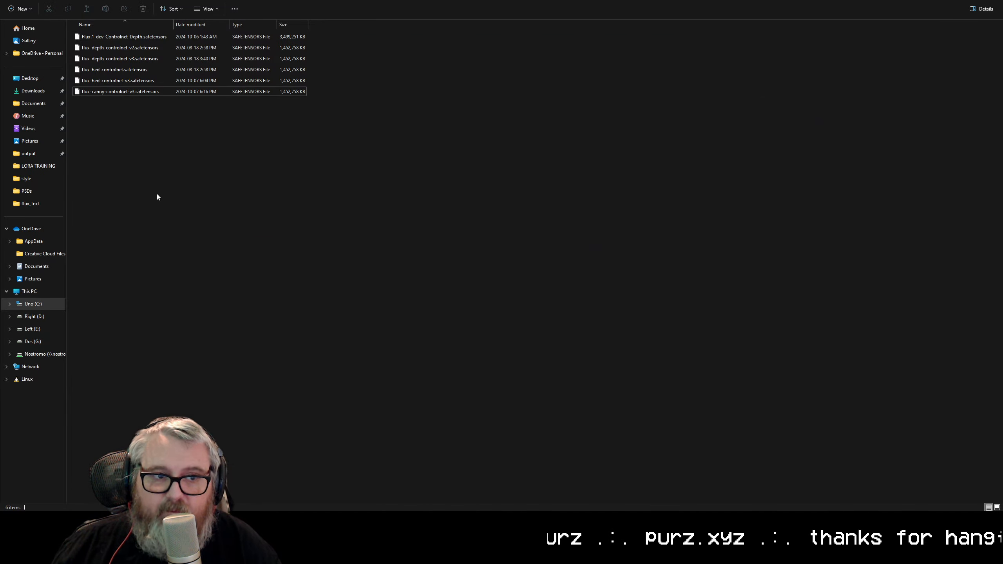
Step: Switch to ComfyUI and delete the HED ControlNet loader, its Apply ControlNet, AIO Aux Preprocessor and Preview Image nodes
key("alt+Tab")
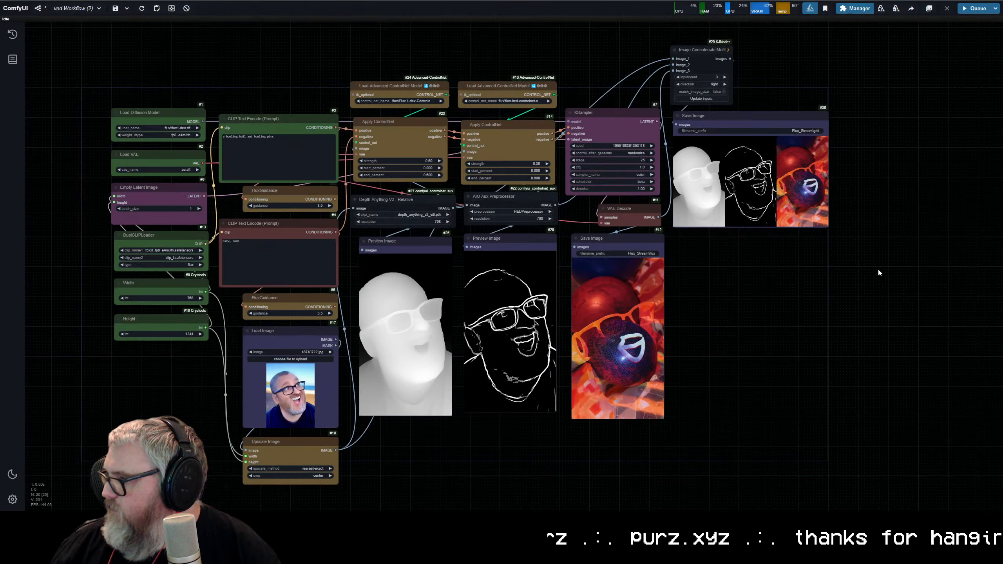
scroll(509, 246, "up", 5)
scroll(512, 271, "down", 9)
left_click_drag(502, 95, 556, 446)
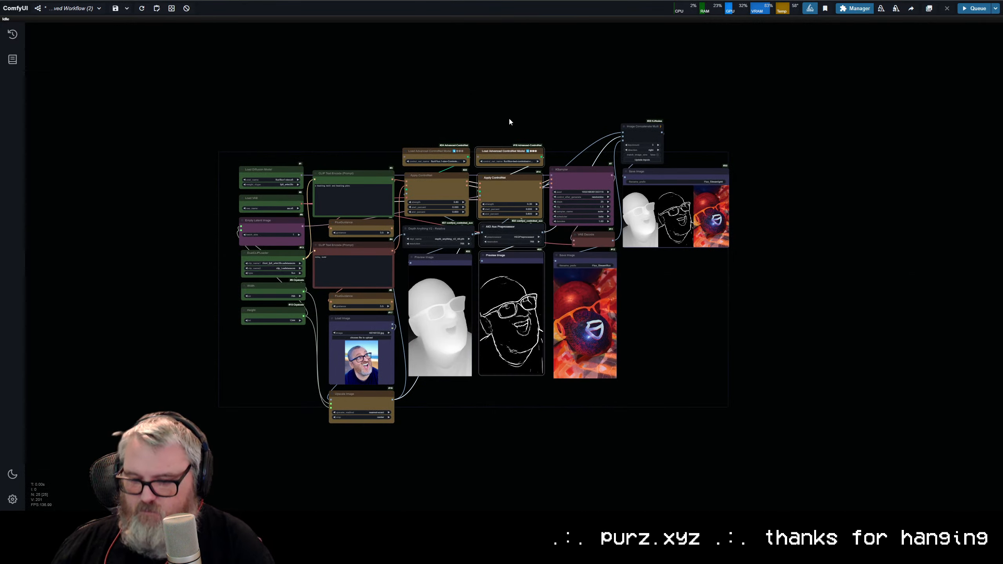
key("Delete")
Step: Move the KSampler, VAE Decode, Image Concatenate Multi and both Save Image nodes next to the remaining Apply ControlNet node
left_click_drag(567, 85, 644, 314)
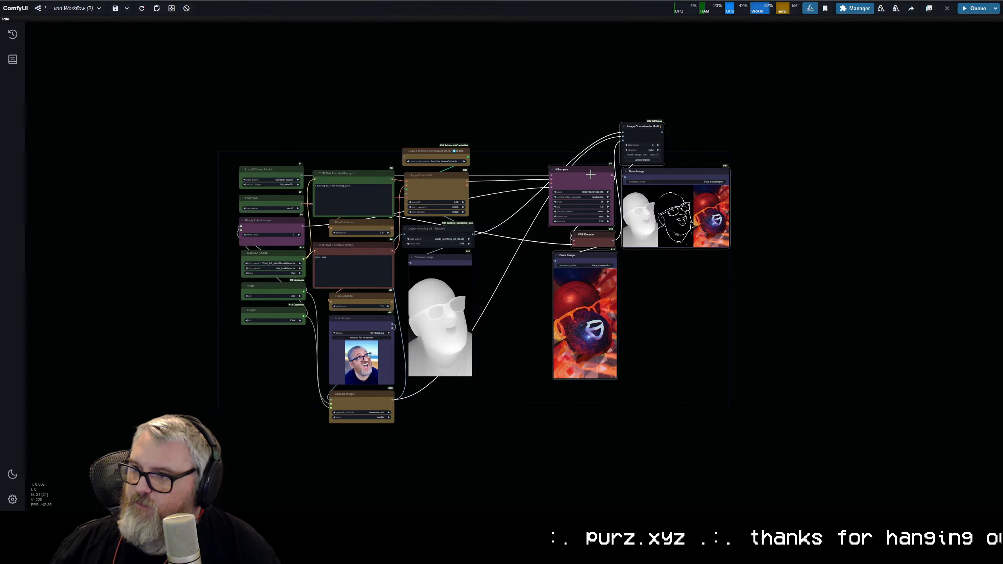
left_click_drag(591, 174, 519, 179)
scroll(477, 208, "up", 11)
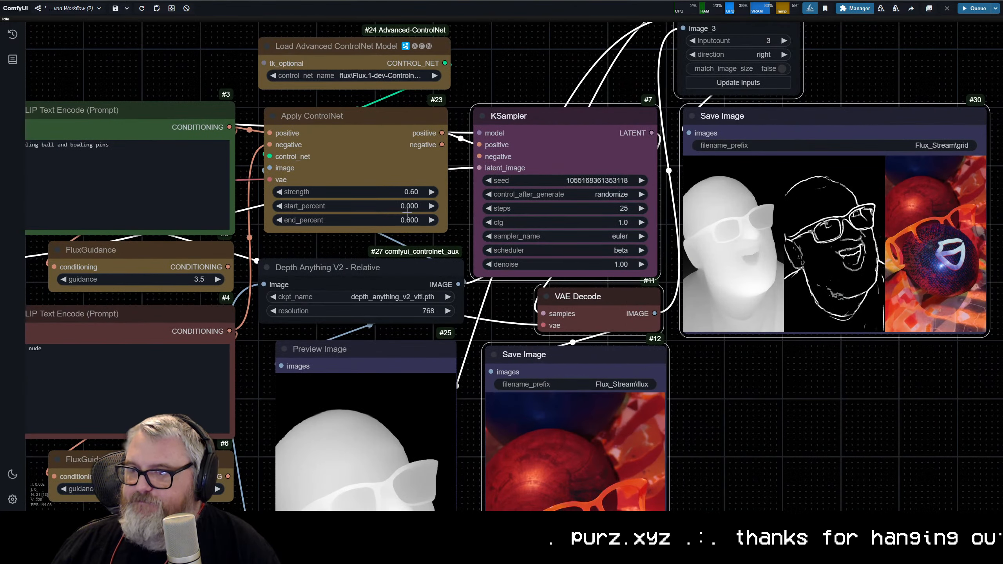
Step: Replace the Depth Anything V2 node with an AIO Aux Preprocessor placed between Apply ControlNet and Preview Image
left_click_drag(441, 267, 563, 193)
left_click(492, 204)
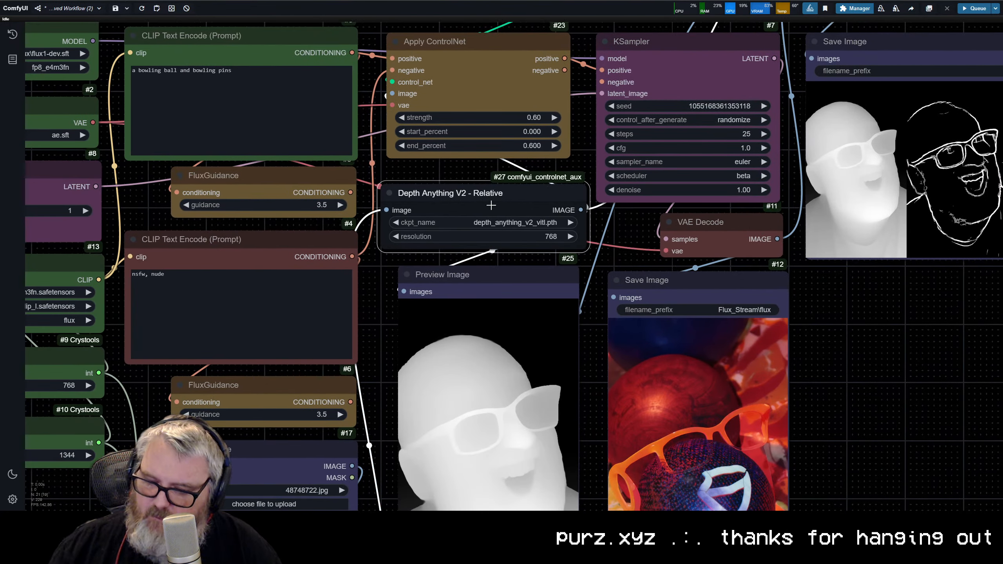
key("Delete")
double_click(491, 203)
type("aio")
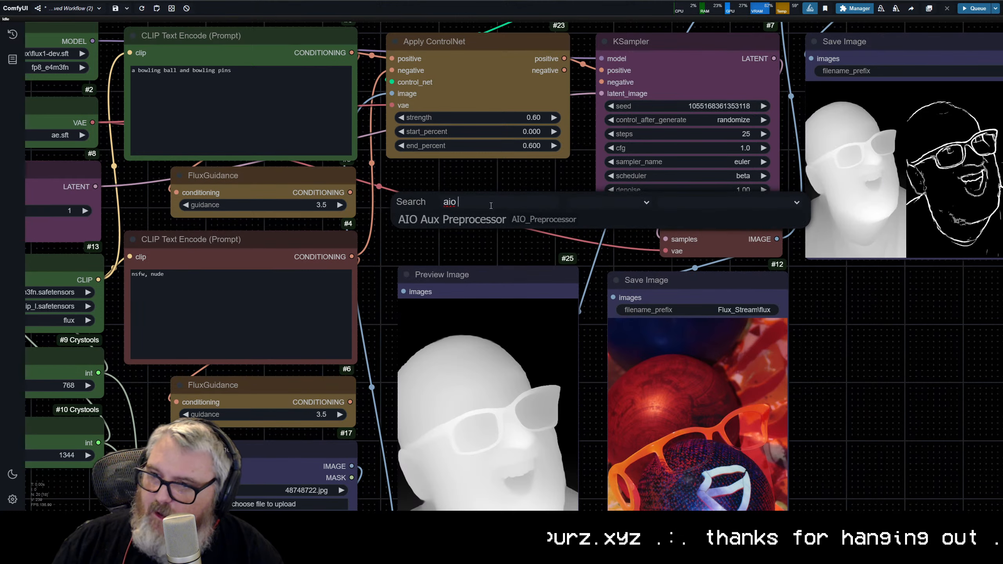
left_click(467, 226)
left_click_drag(530, 201, 436, 198)
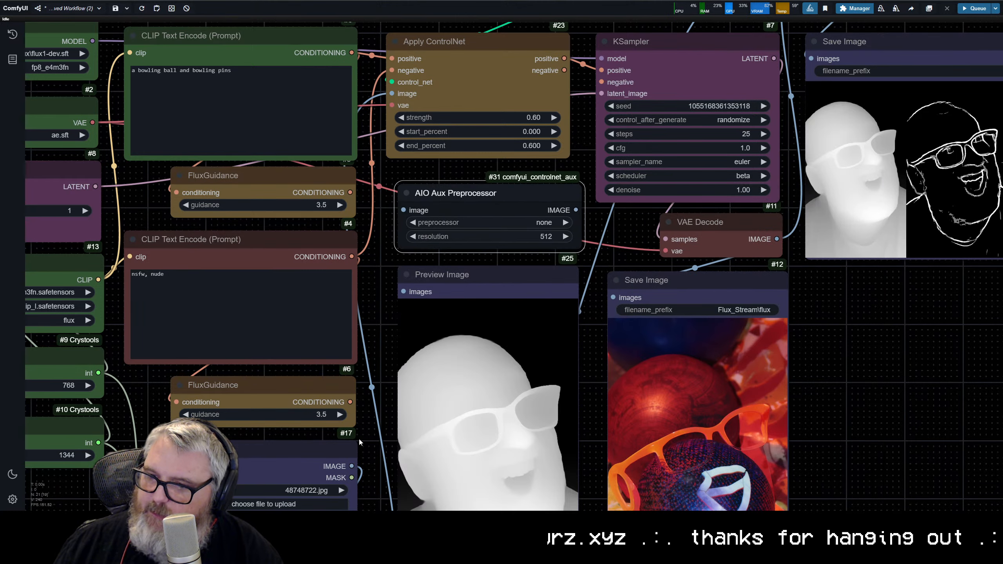
Step: Connect the Upscale Image output to the AIO Aux Preprocessor and the preprocessor's output to Preview Image
scroll(362, 434, "down", 2)
left_click_drag(362, 434, 292, 316)
left_click_drag(374, 209, 341, 317)
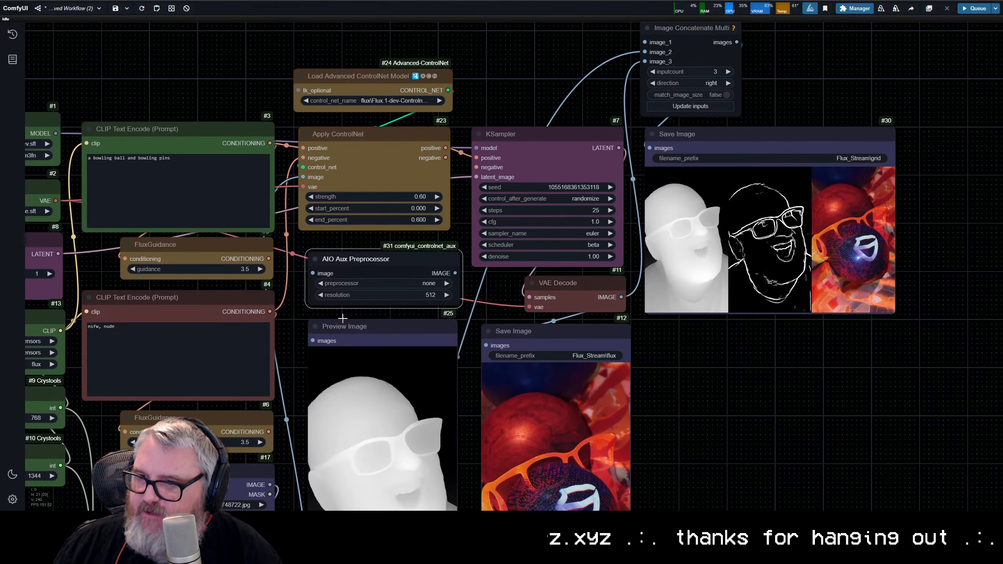
left_click_drag(261, 465, 282, 196)
left_click_drag(290, 392, 328, 122)
key("space")
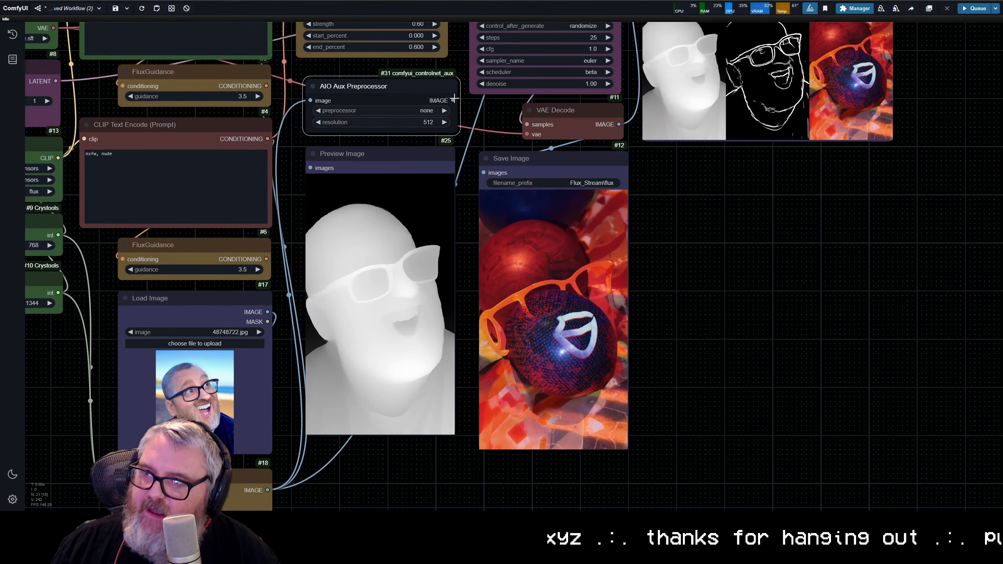
left_click_drag(454, 99, 311, 168)
left_click_drag(297, 167, 246, 349)
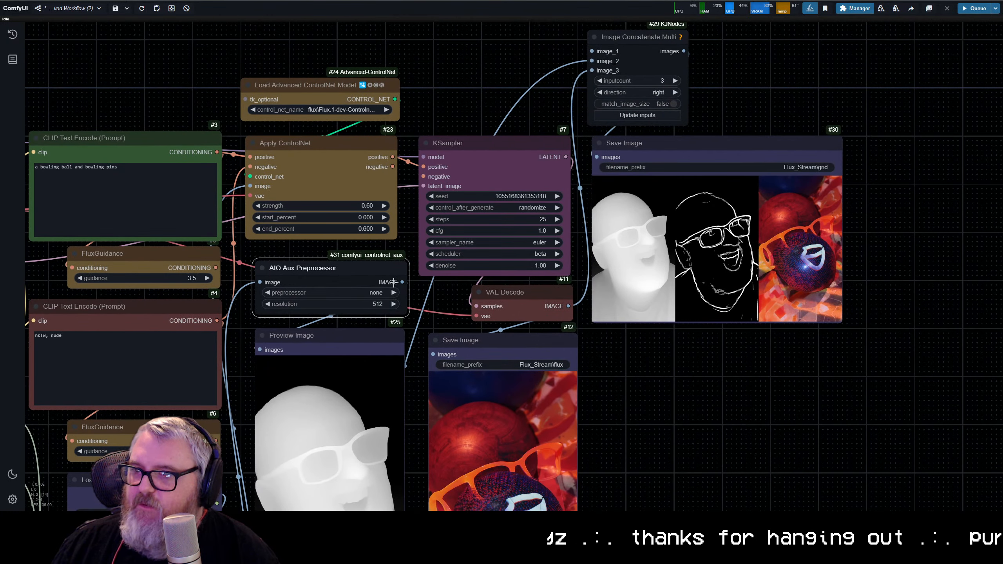
Step: Reduce Image Concatenate Multi to 2 inputs, fed by the AIO Aux Preprocessor and VAE Decode, and link the preprocessor to Apply ControlNet
left_click_drag(402, 282, 631, 36)
left_click(600, 80)
left_click(627, 115)
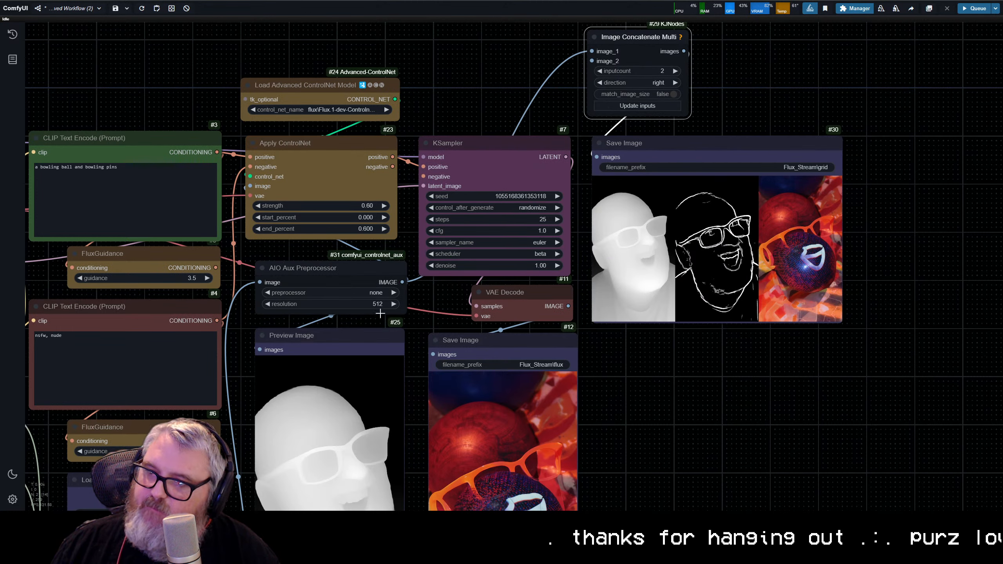
left_click_drag(567, 306, 591, 61)
Step: Set the AIO Aux Preprocessor's resolution to 768 and its preprocessor to CannyEdgePreprocessor
scroll(432, 228, "down", 2)
left_click_drag(432, 228, 480, 123)
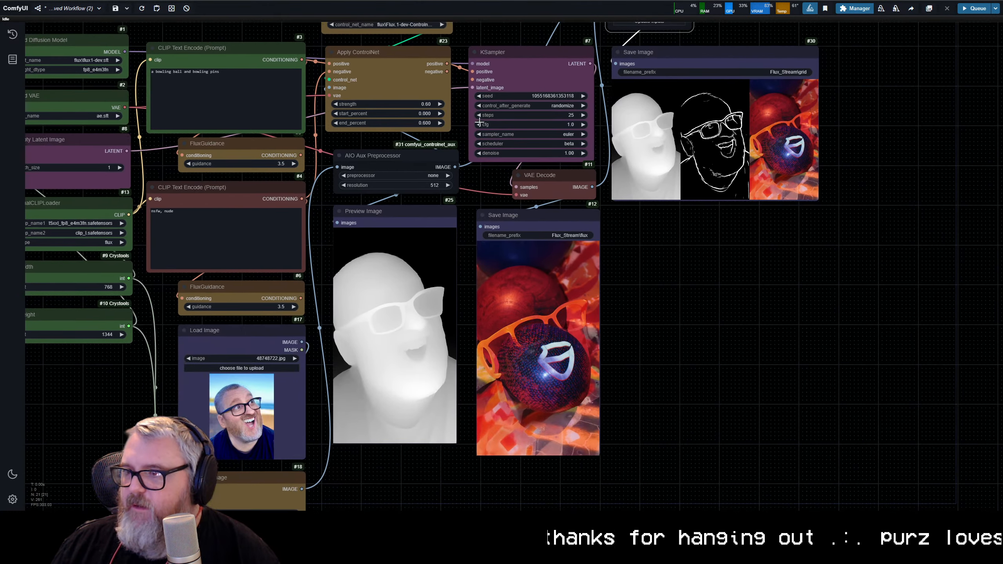
scroll(407, 197, "up", 4)
left_click_drag(405, 170, 478, 234)
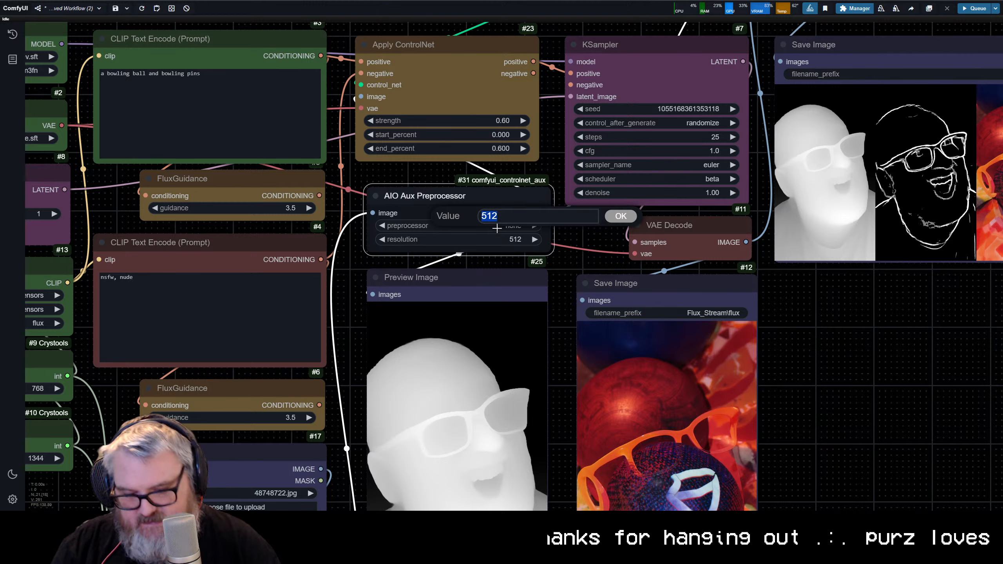
type("768")
key("Return")
left_click(496, 228)
type("can")
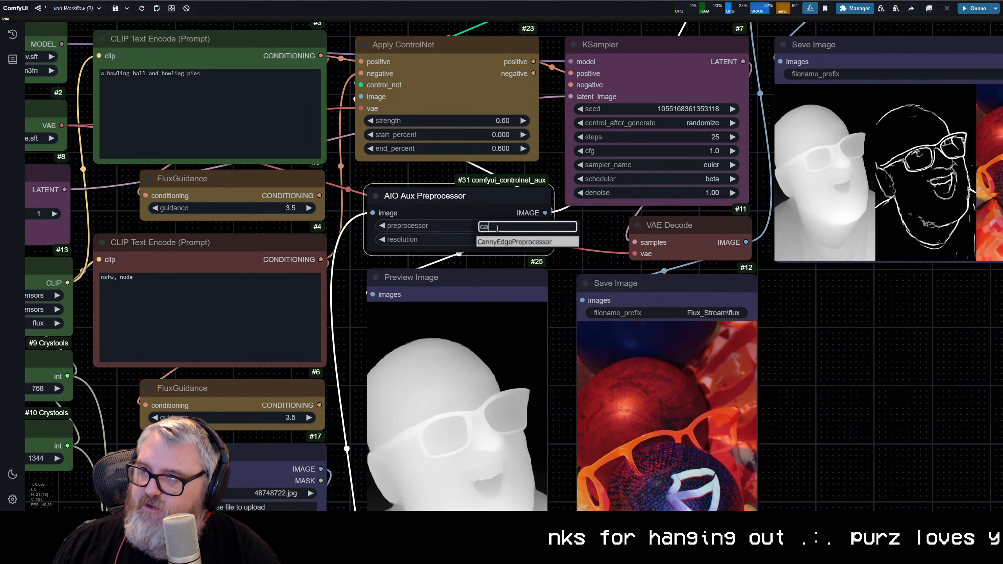
left_click(513, 242)
Step: Choose flux\flux-canny-controlnet-v3.safetensors as the model in the Load Advanced ControlNet Model node
scroll(371, 190, "down", 5)
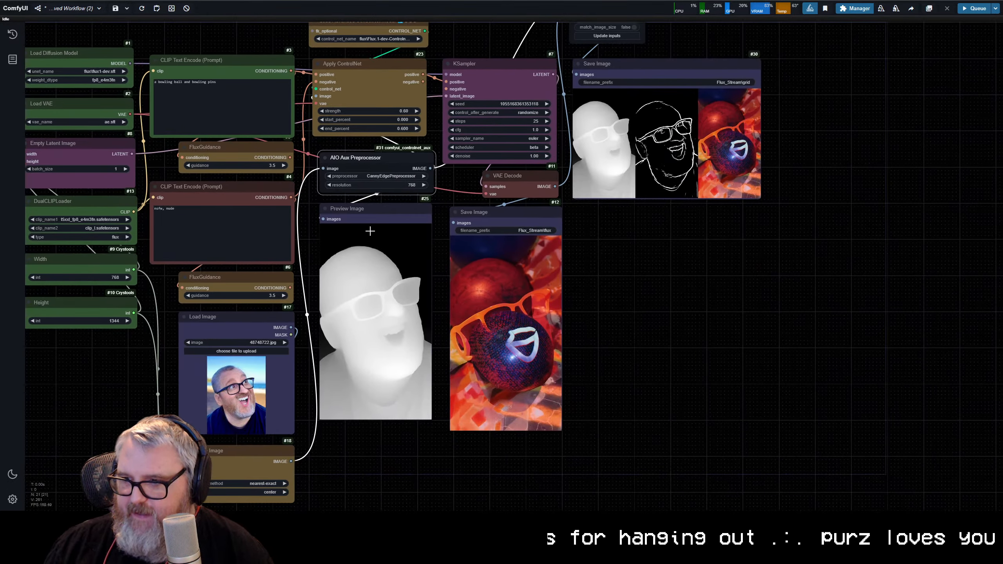
scroll(370, 231, "down", 1)
left_click_drag(370, 231, 456, 248)
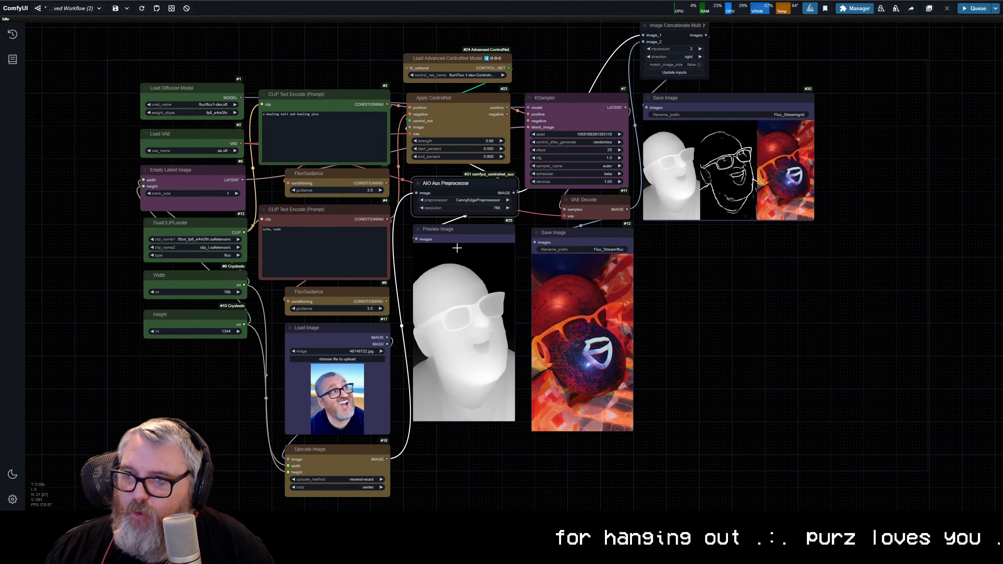
scroll(498, 97, "up", 9)
left_click_drag(423, 92, 436, 284)
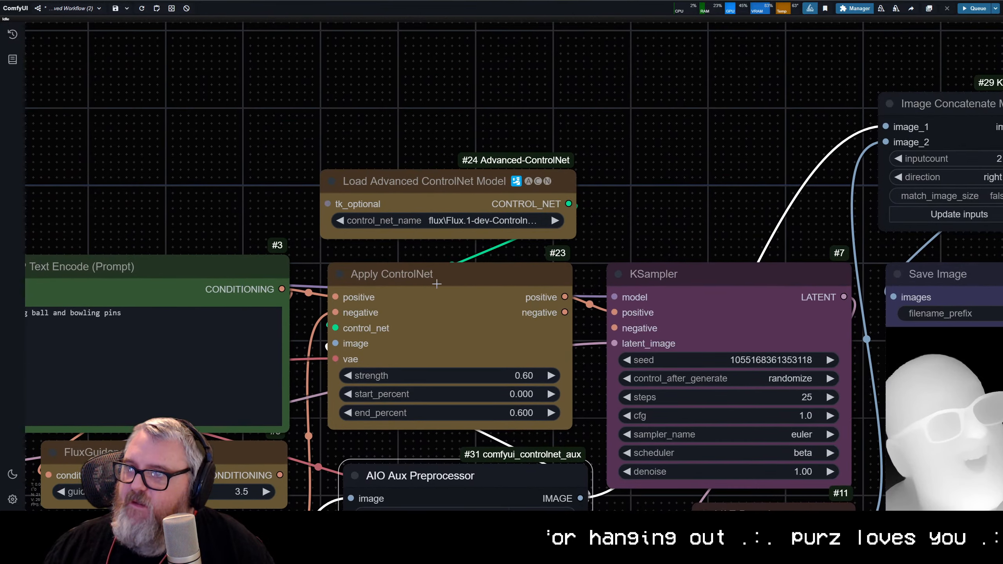
left_click(465, 222)
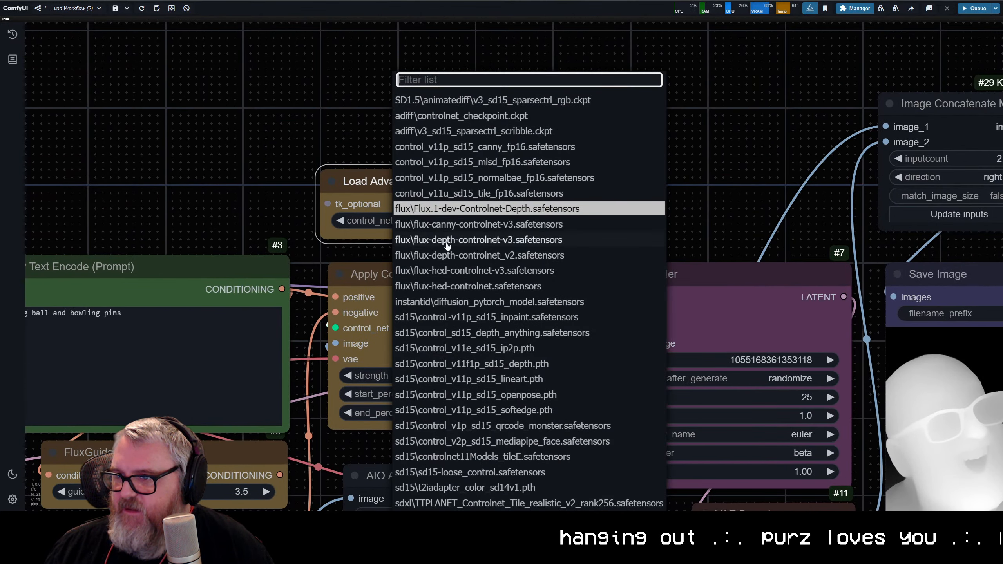
left_click(449, 224)
Step: Queue the workflow with the canny ControlNet
scroll(449, 224, "down", 6)
scroll(480, 171, "up", 1)
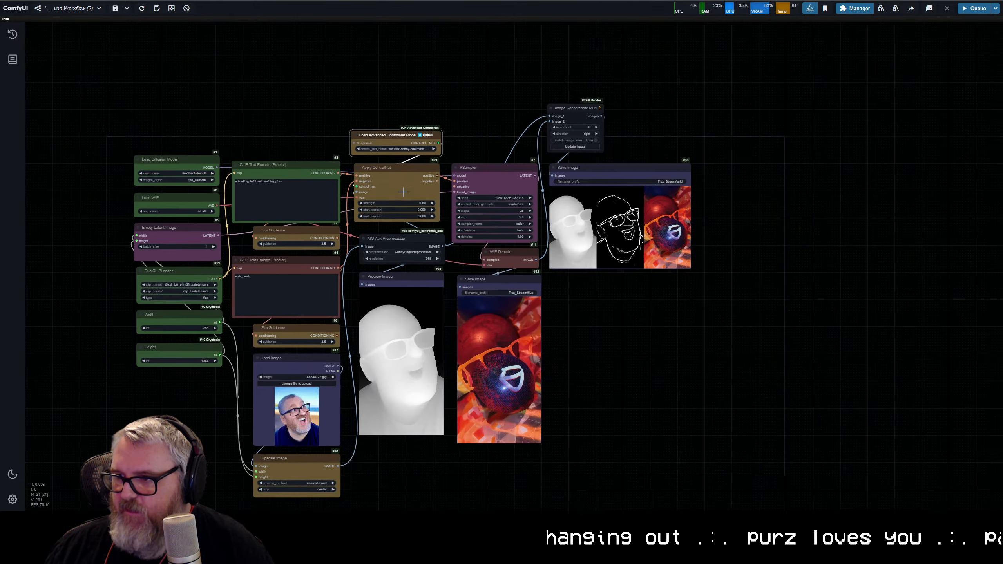
scroll(480, 171, "down", 1)
key("ctrl+Return")
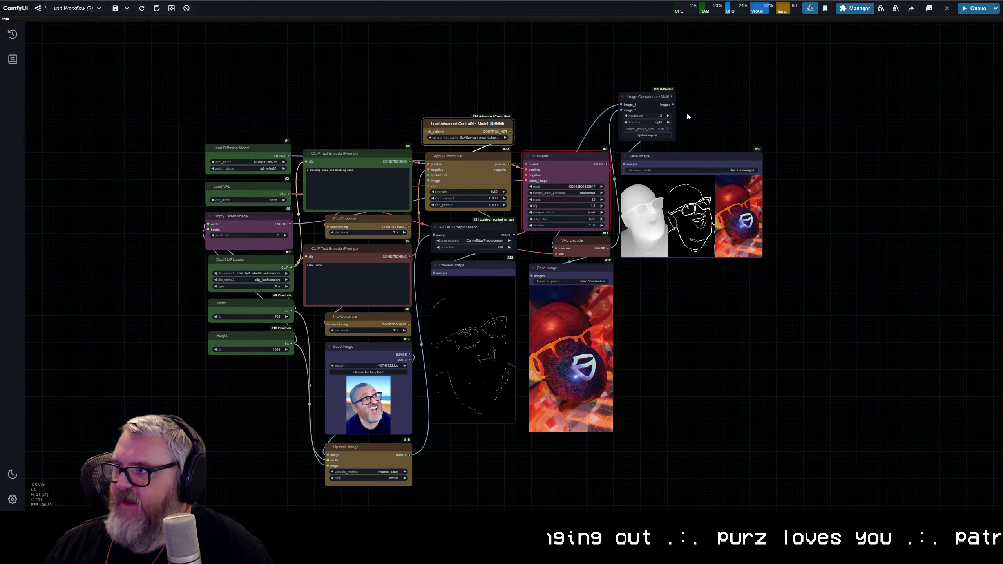
Step: Connect Apply ControlNet's negative output to the KSampler's negative input and queue the workflow again
scroll(609, 157, "up", 5)
left_click_drag(262, 202, 583, 222)
scroll(584, 222, "down", 2)
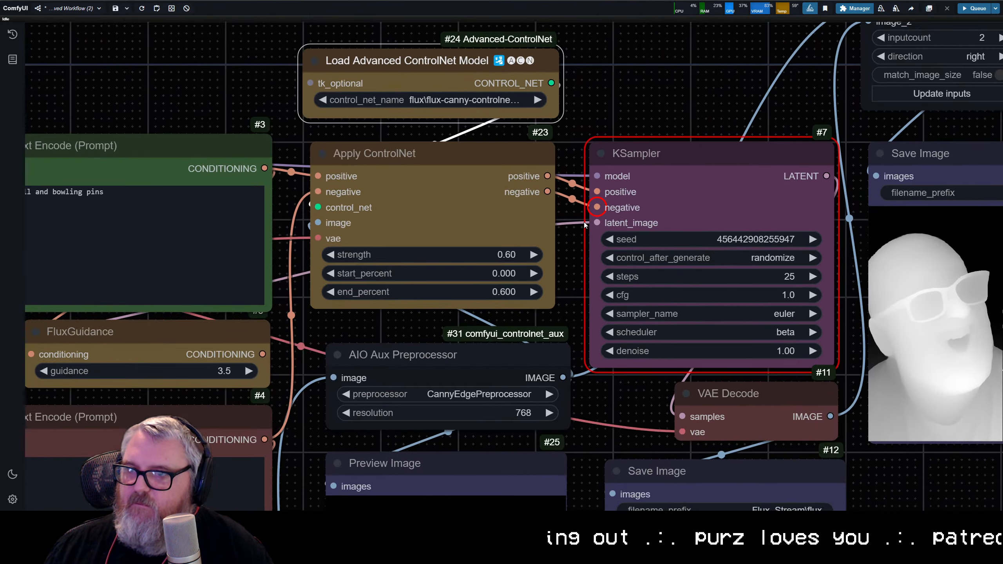
left_click(697, 96)
key("ctrl+Return")
Step: Examine the canny edge map in the Preview Image node while the generation runs
scroll(671, 111, "down", 3)
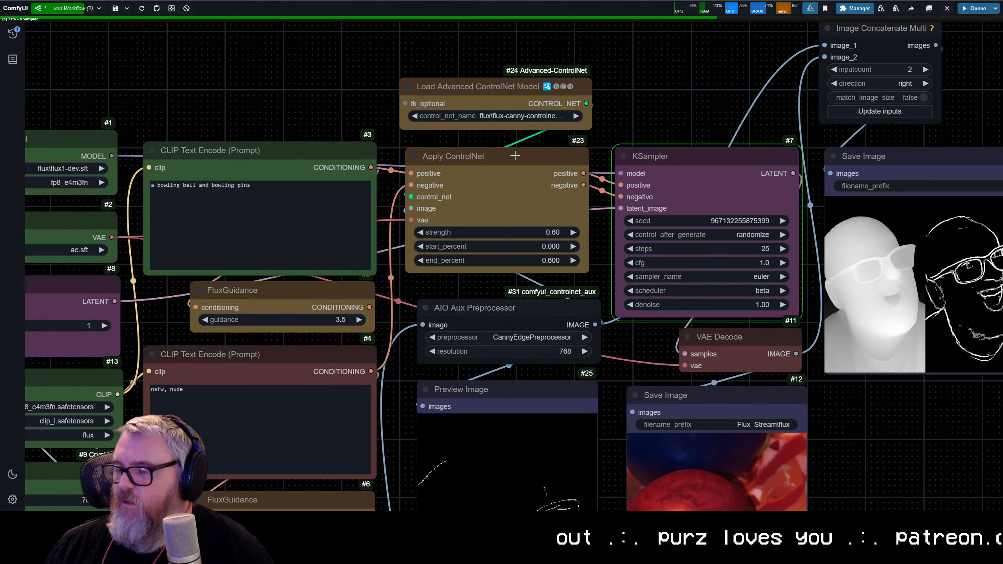
scroll(694, 94, "down", 1)
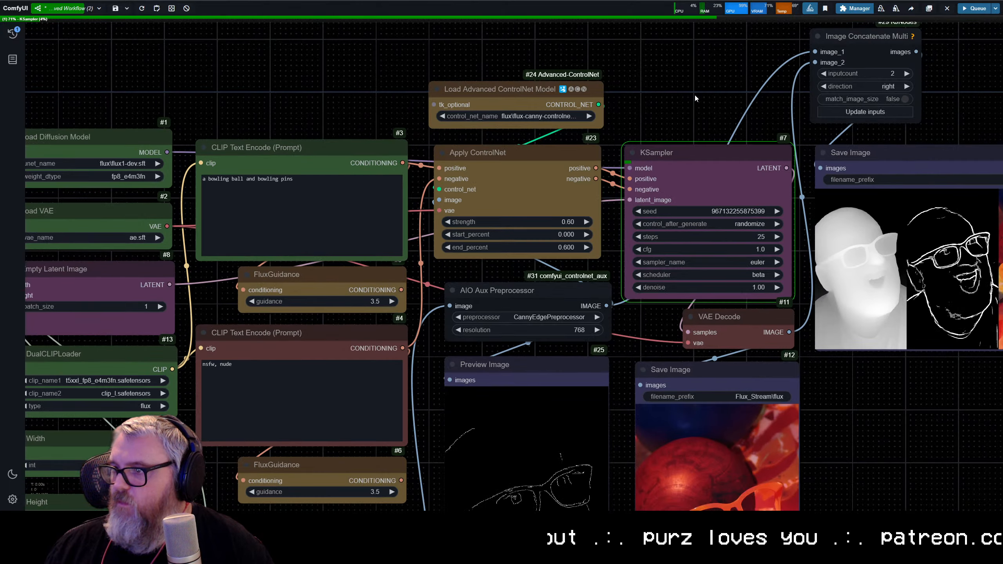
left_click_drag(694, 94, 558, 19)
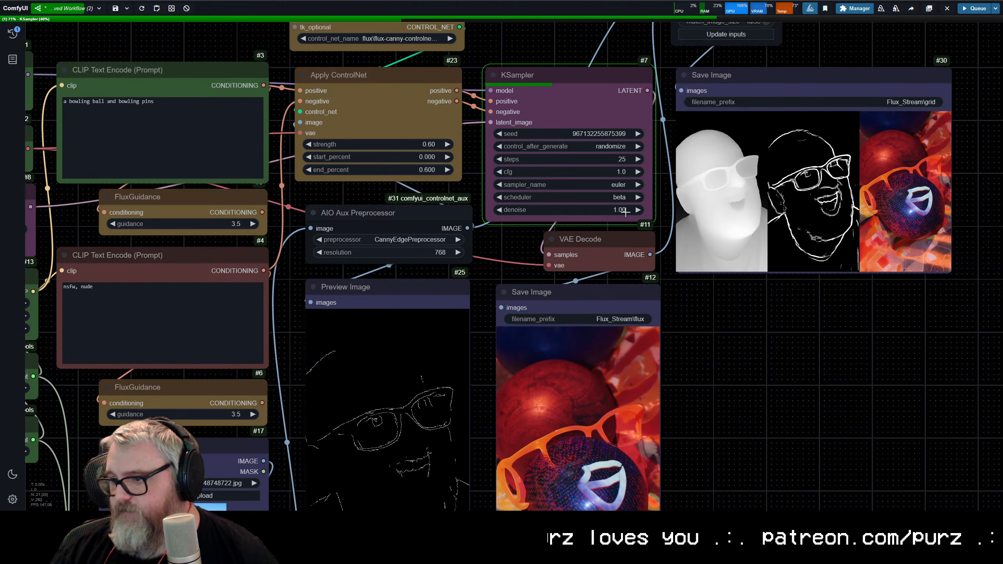
left_click_drag(359, 302, 397, 162)
scroll(408, 360, "up", 7)
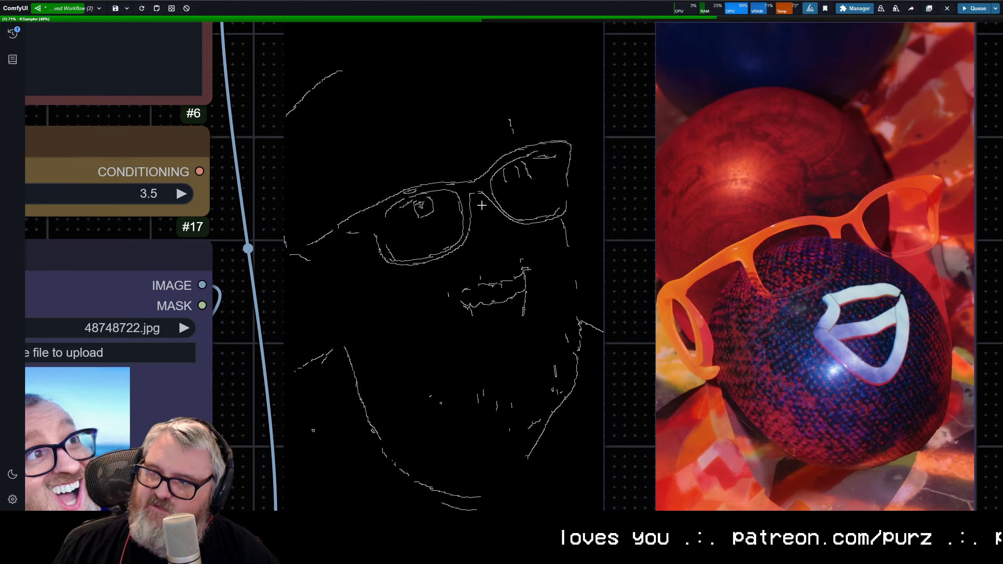
scroll(466, 343, "down", 7)
scroll(460, 350, "down", 4)
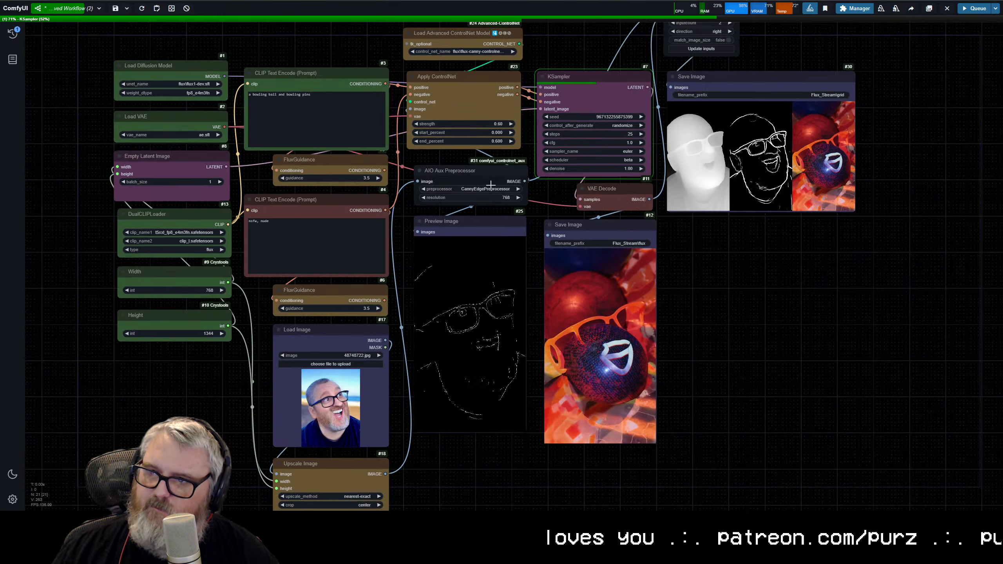
Step: Search the AIO Aux Preprocessor's preprocessor options for alternative canny and edge entries
left_click(481, 189)
type("cann")
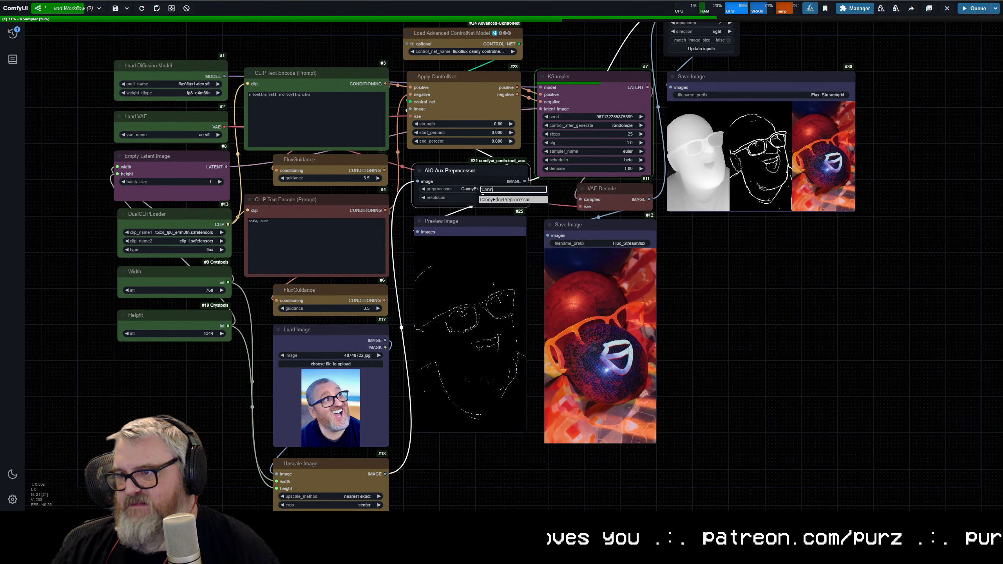
key("BackSpace")
key("BackSpace")
type("edge")
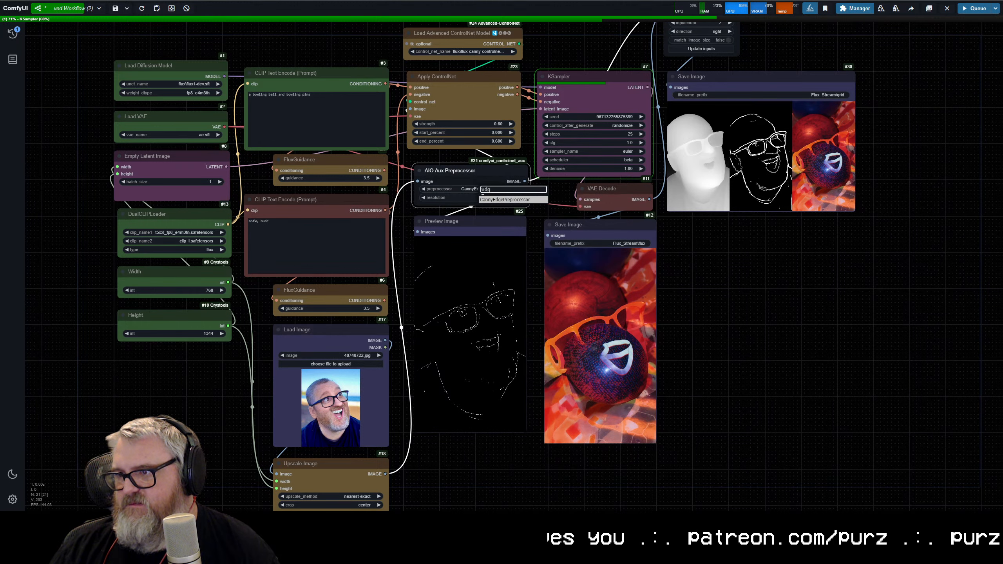
key("Return")
Step: Add an ImageMagick Canny node beside the saved image and view its radius, sigma and percent settings
left_click(693, 258)
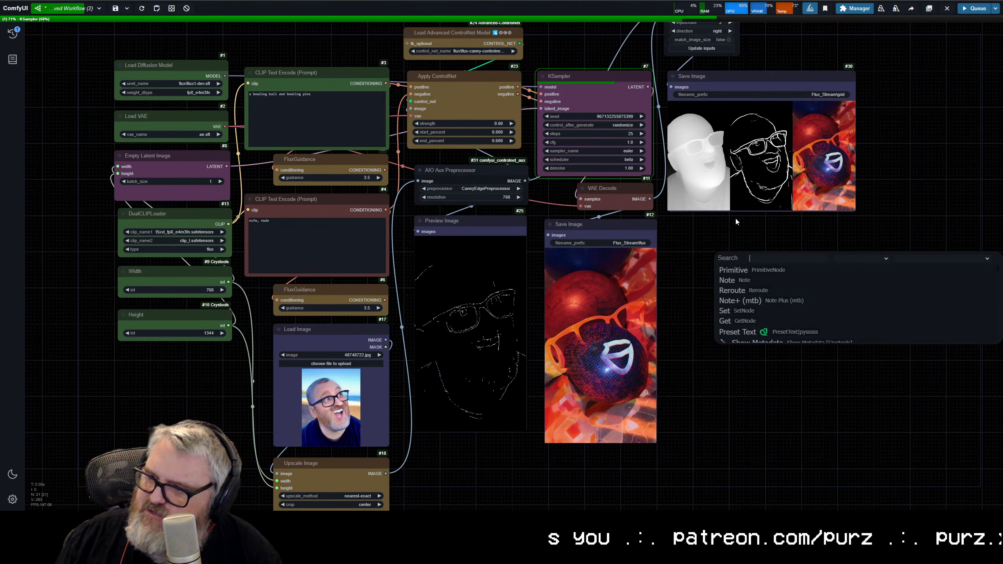
double_click(671, 302)
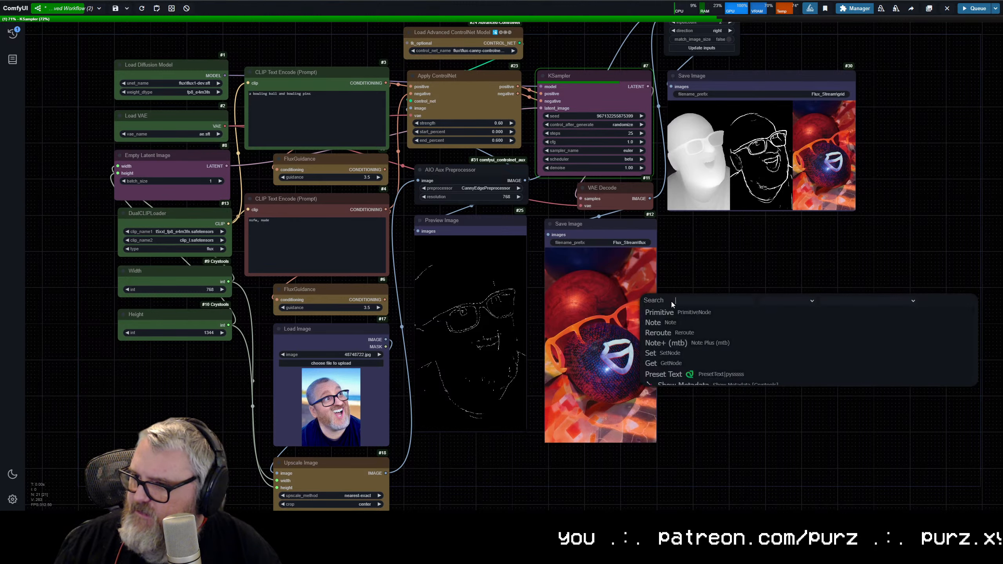
type("canny")
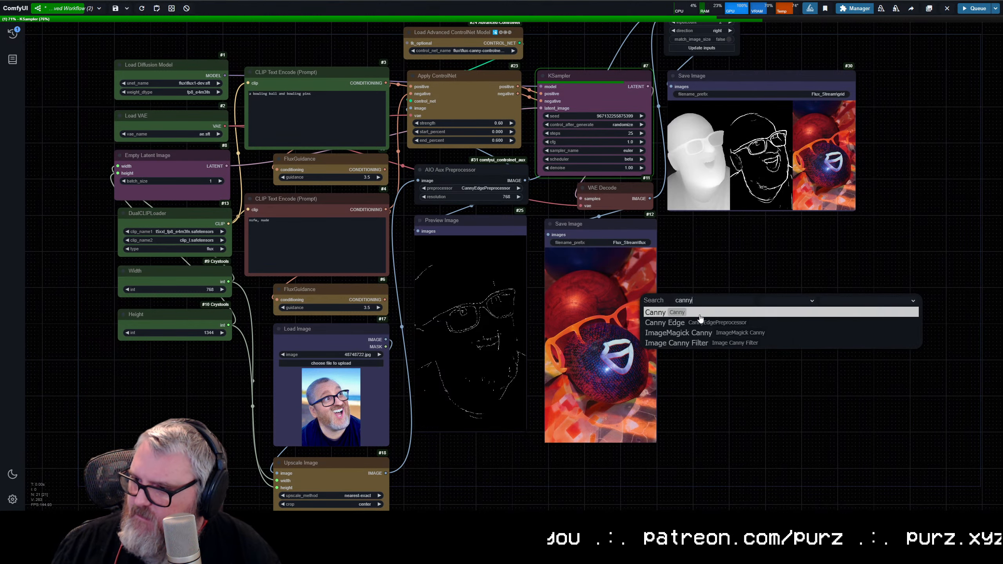
left_click(705, 333)
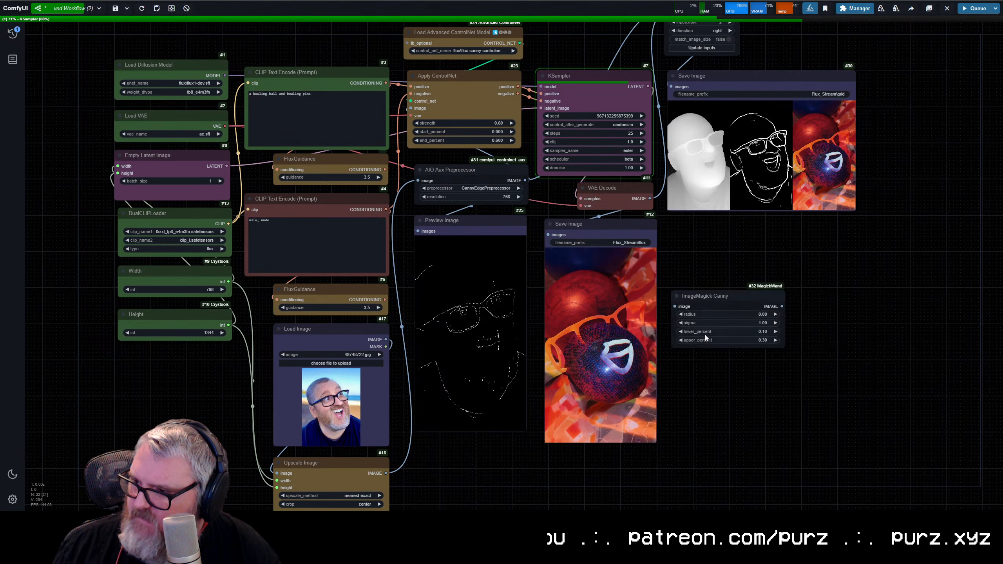
scroll(711, 328, "up", 10)
left_click(642, 152)
scroll(713, 368, "up", 6)
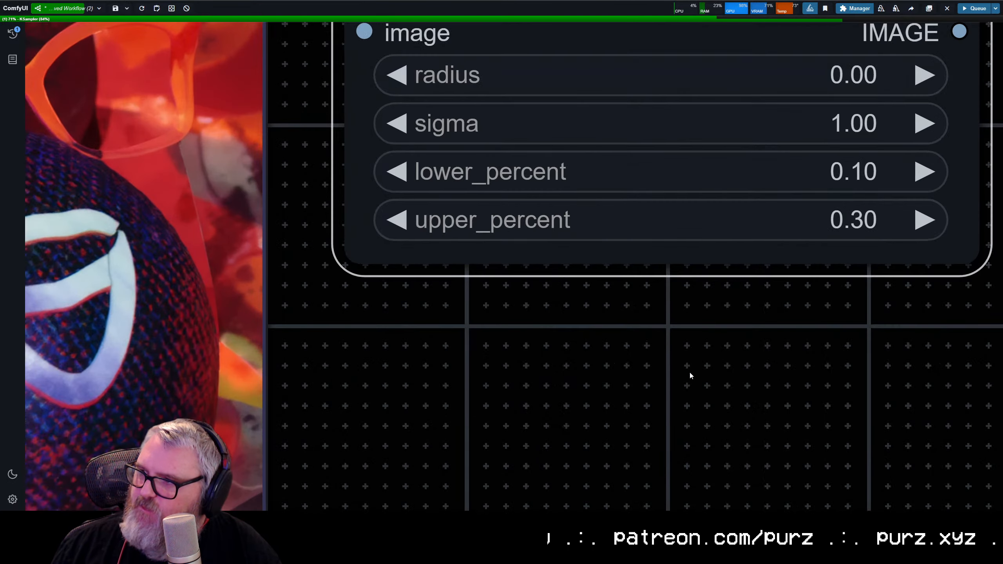
left_click_drag(703, 251, 548, 473)
left_click_drag(520, 114, 547, 66)
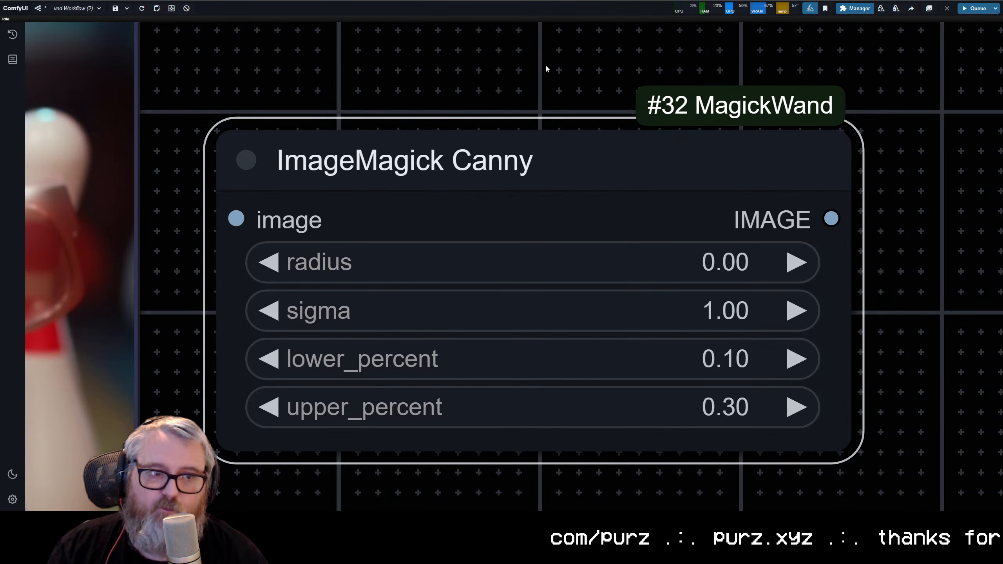
Step: Browse the available node categories and move the ImageMagick Canny node lower beside the saved image
scroll(637, 176, "down", 10)
left_click_drag(591, 156, 643, 112)
right_click(632, 74)
left_click(653, 68)
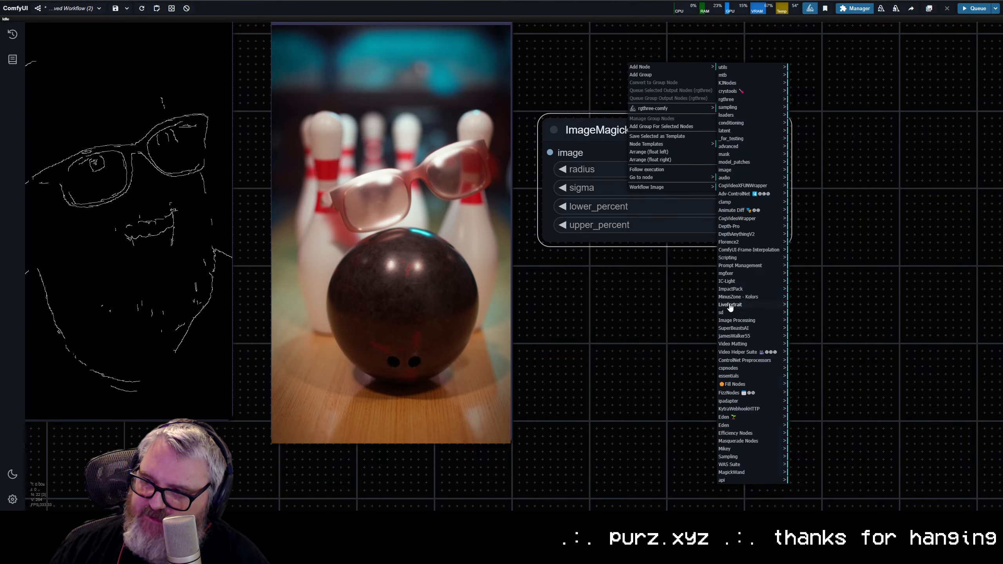
left_click_drag(642, 134, 661, 215)
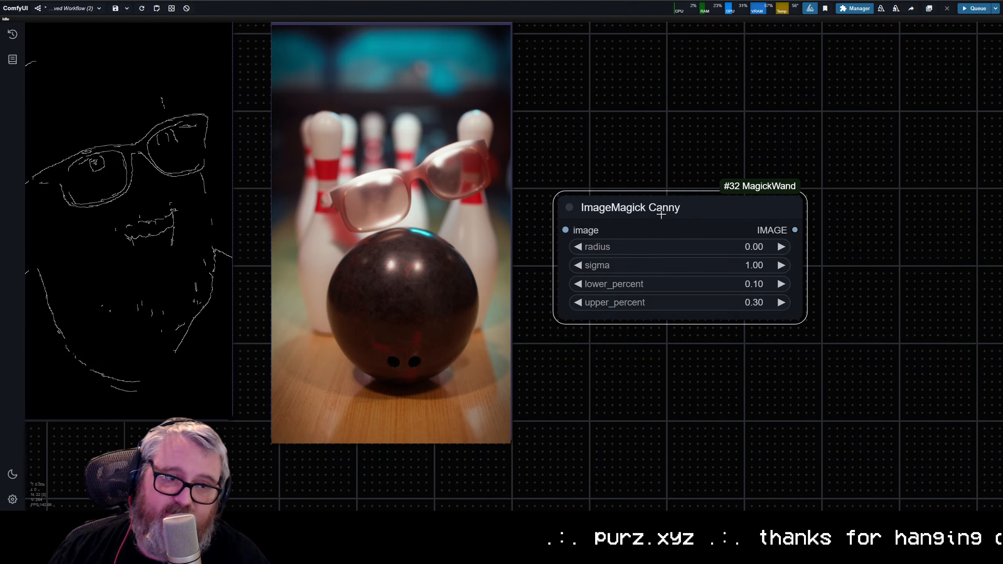
scroll(718, 215, "up", 6)
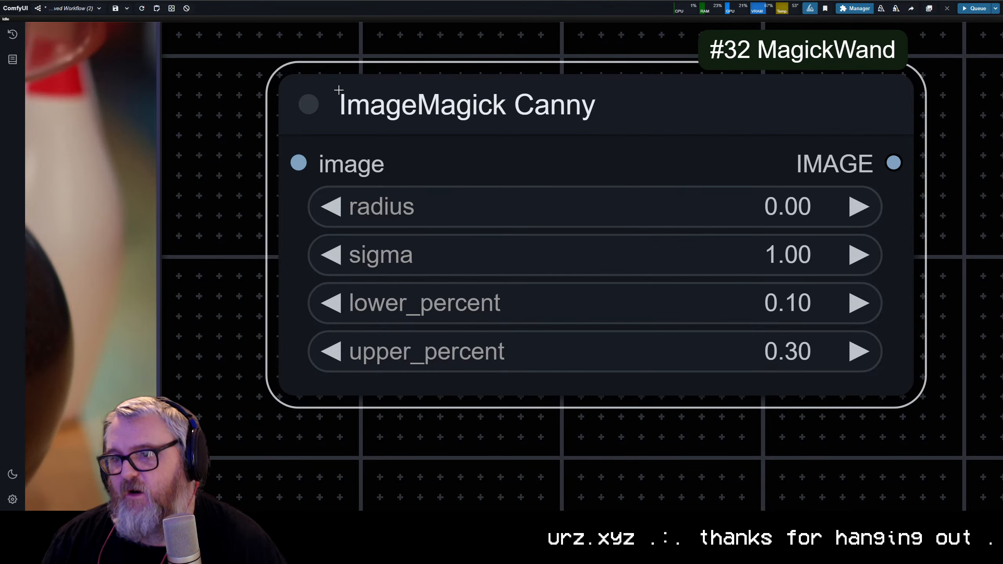
scroll(339, 90, "down", 10)
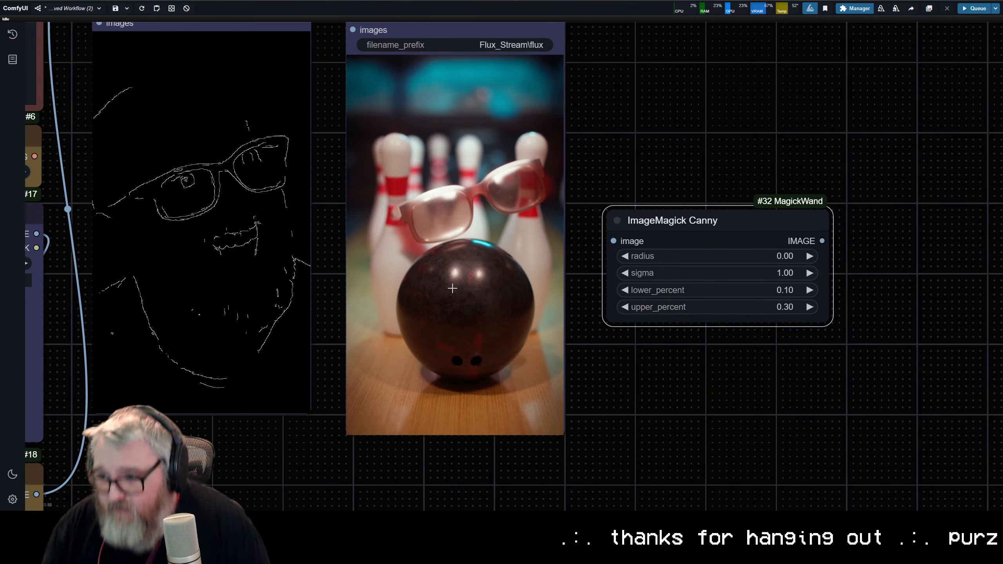
left_click_drag(664, 211, 665, 204)
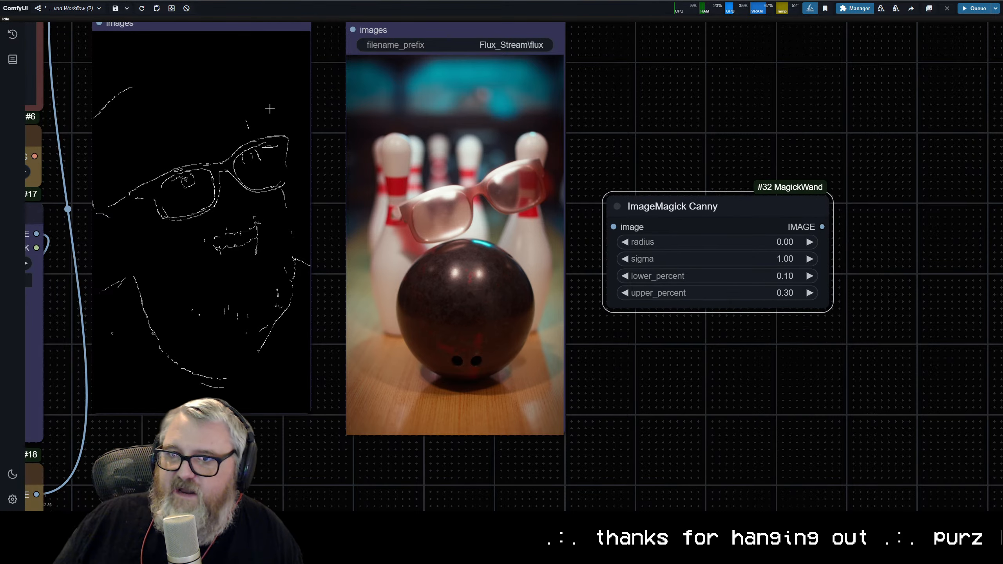
Step: Rewire the upscaled image into ImageMagick Canny and connect its output to Preview Image and Apply ControlNet's image input
scroll(270, 108, "down", 5)
left_click(307, 139)
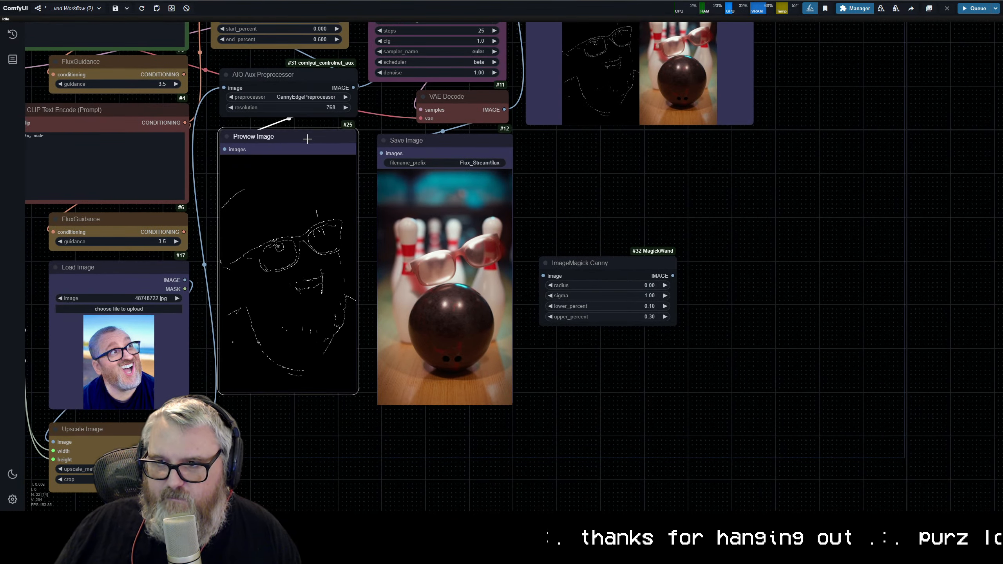
left_click_drag(307, 138, 307, 141)
left_click(260, 89)
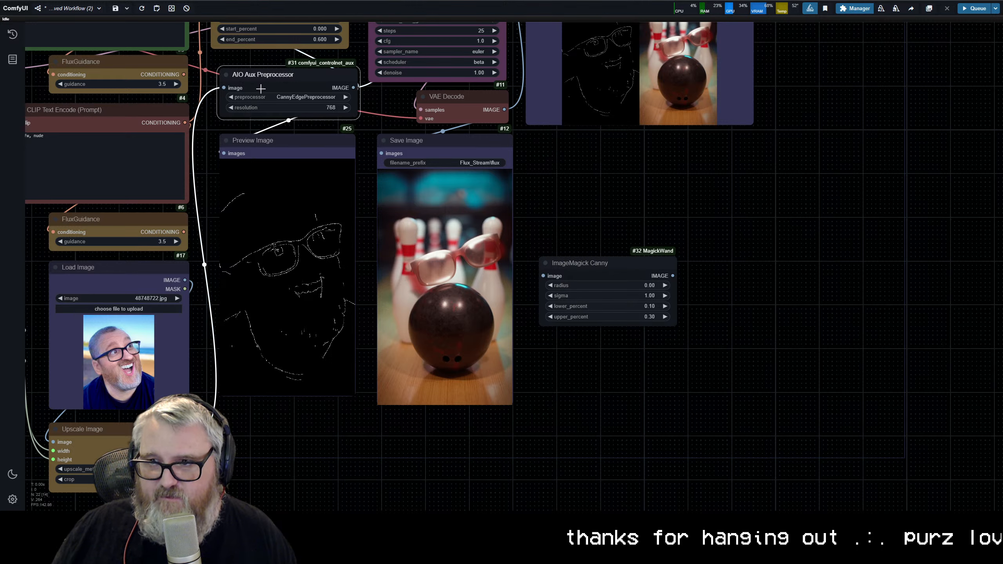
left_click_drag(223, 91, 552, 273)
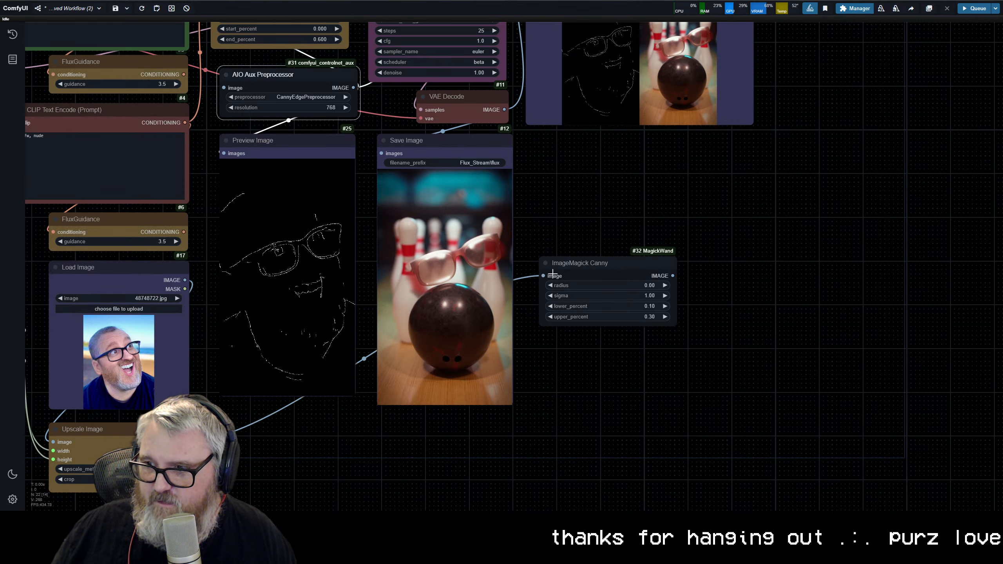
left_click_drag(672, 274, 225, 153)
left_click_drag(448, 170, 463, 272)
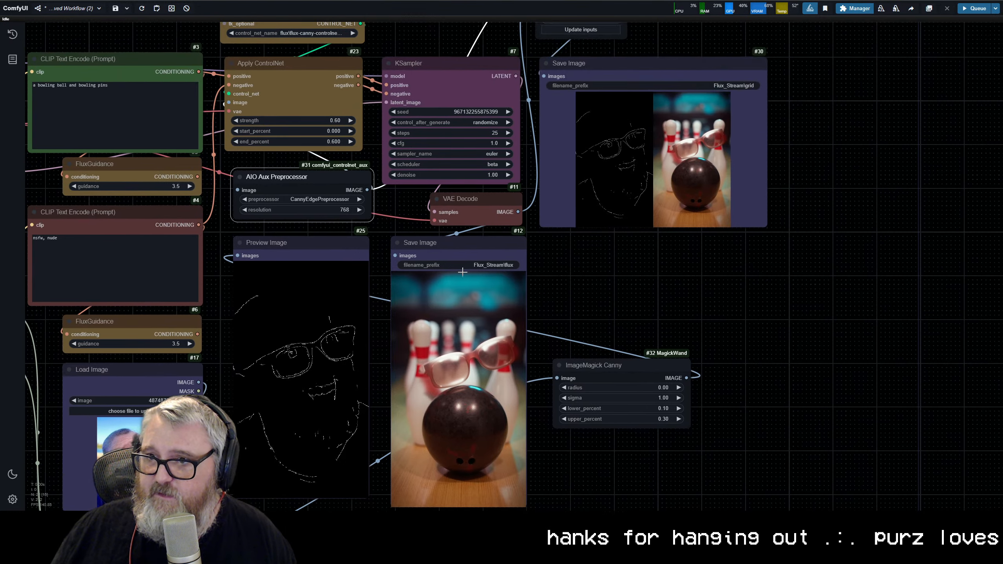
left_click_drag(686, 378, 229, 102)
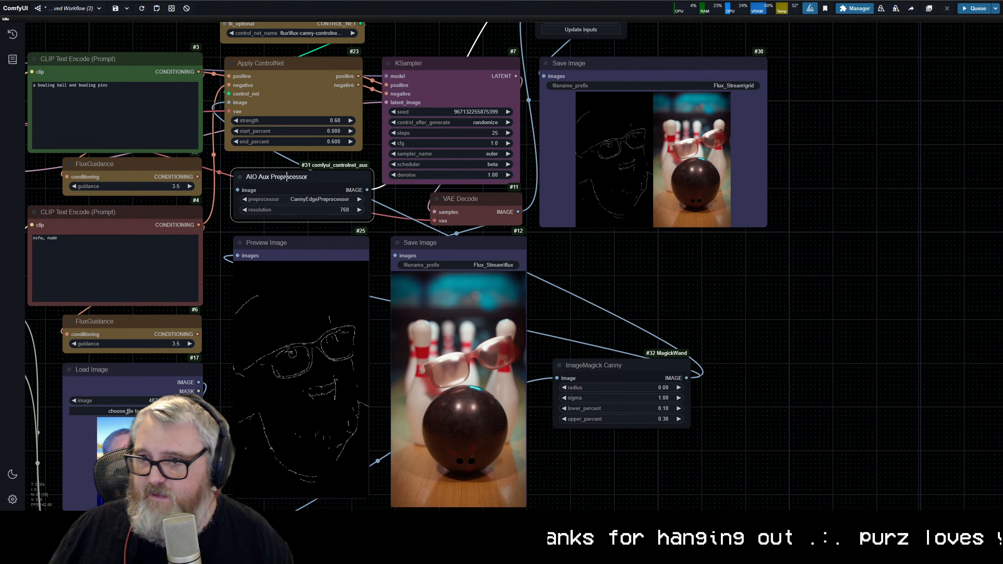
Step: Delete the AIO Aux Preprocessor and place ImageMagick Canny between the Apply ControlNet and Preview Image nodes
key("Delete")
left_click_drag(297, 243, 308, 368)
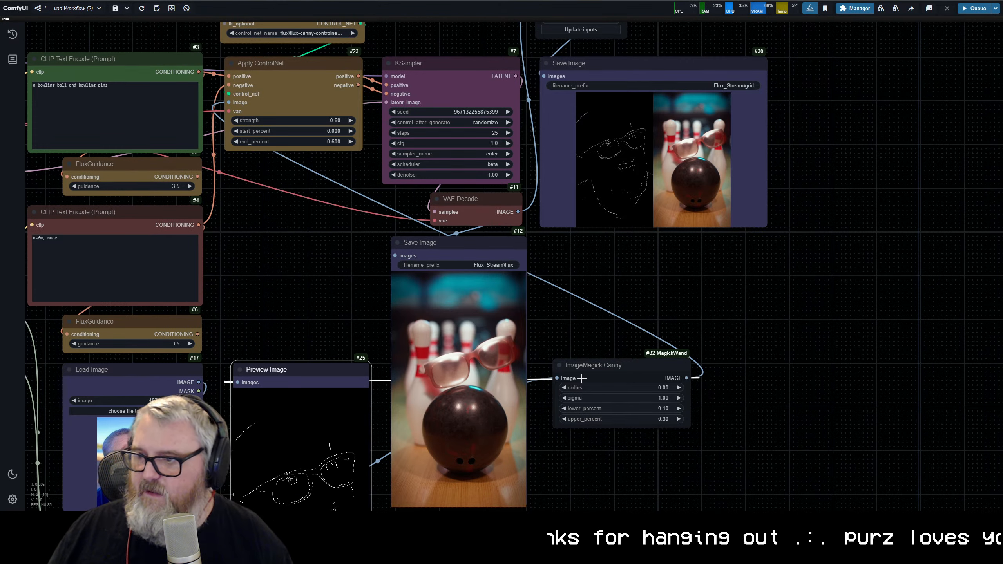
left_click_drag(583, 362, 264, 170)
left_click_drag(305, 365, 305, 248)
scroll(213, 185, "down", 4)
left_click_drag(213, 186, 473, 142)
scroll(473, 143, "up", 6)
left_click(609, 158)
left_click_drag(609, 157, 604, 157)
scroll(611, 200, "down", 4)
left_click_drag(540, 195, 255, 206)
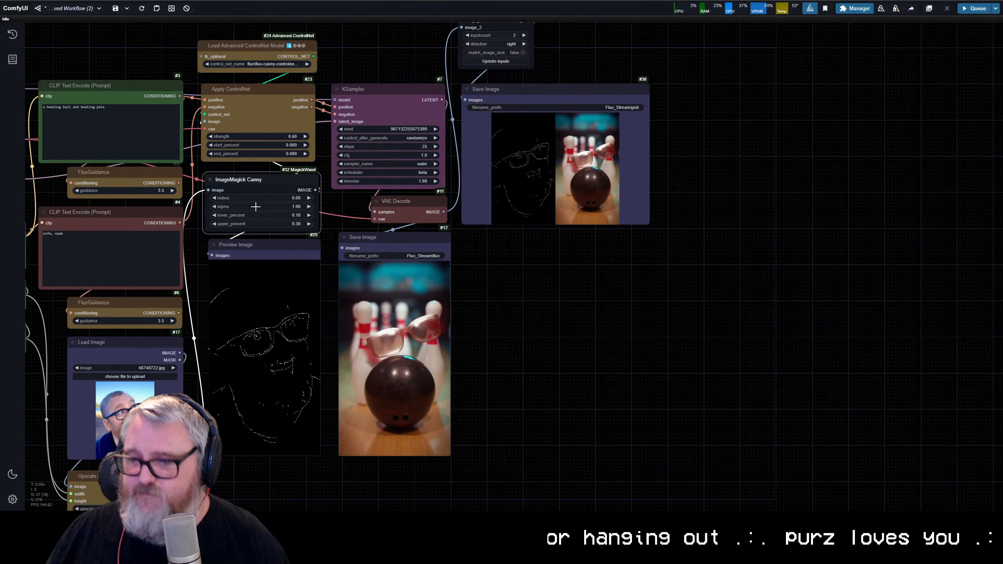
Step: Test-run ImageMagick Canny up to the edge preview and connect its output to the grid concatenation node's first image input
key("ctrl+Return")
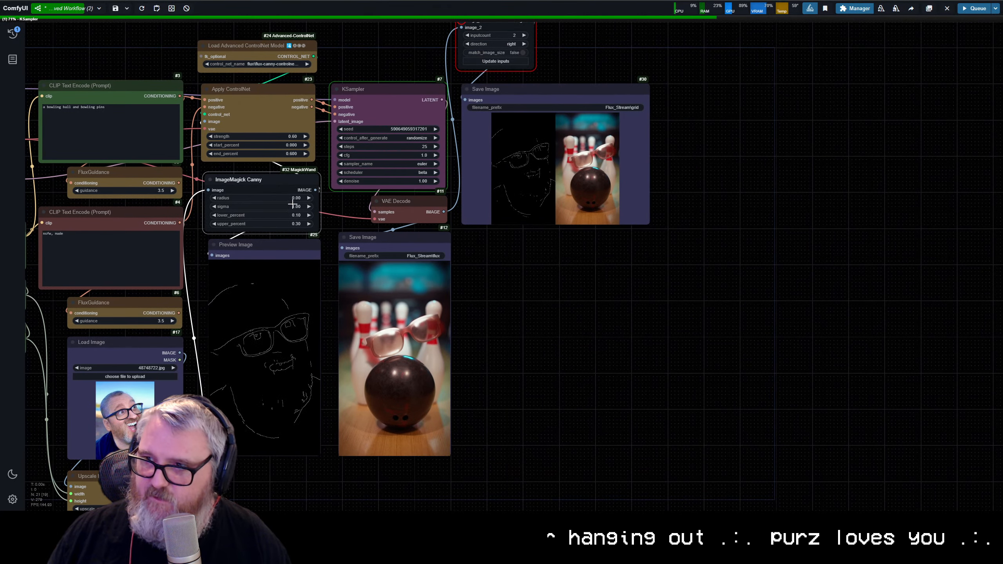
left_click(947, 8)
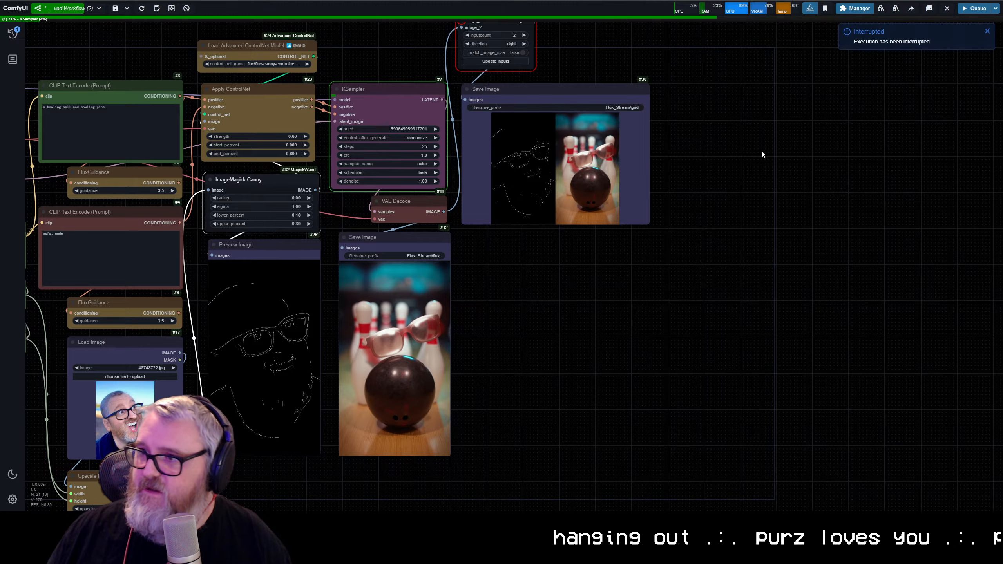
left_click_drag(822, 214, 912, 290)
left_click_drag(405, 266, 550, 96)
scroll(584, 197, "up", 5)
left_click_drag(598, 188, 498, 128)
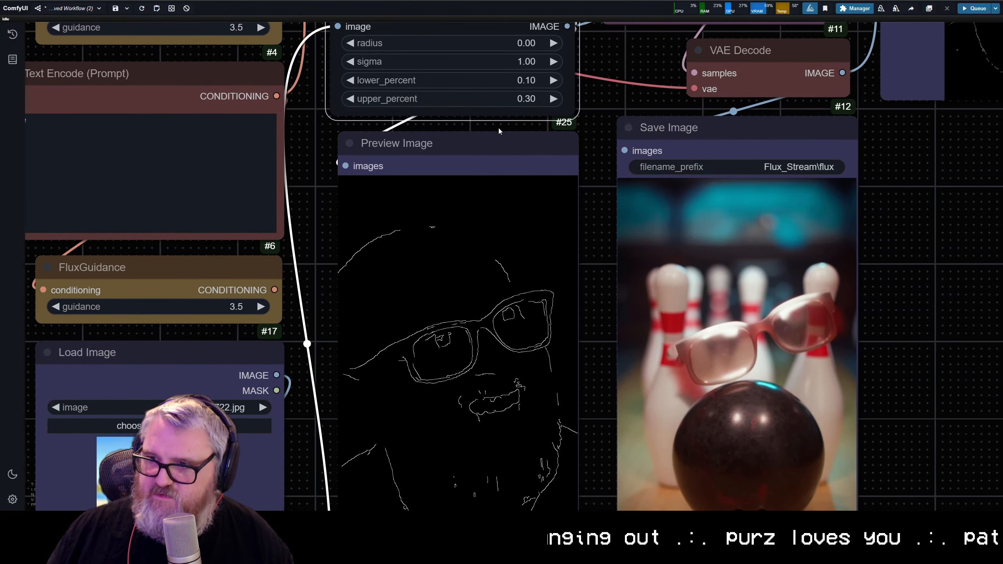
Step: Set ImageMagick Canny's upper_percent to 0.80, queue the workflow, and interrupt the run once the edge preview refreshes
scroll(495, 129, "down", 3)
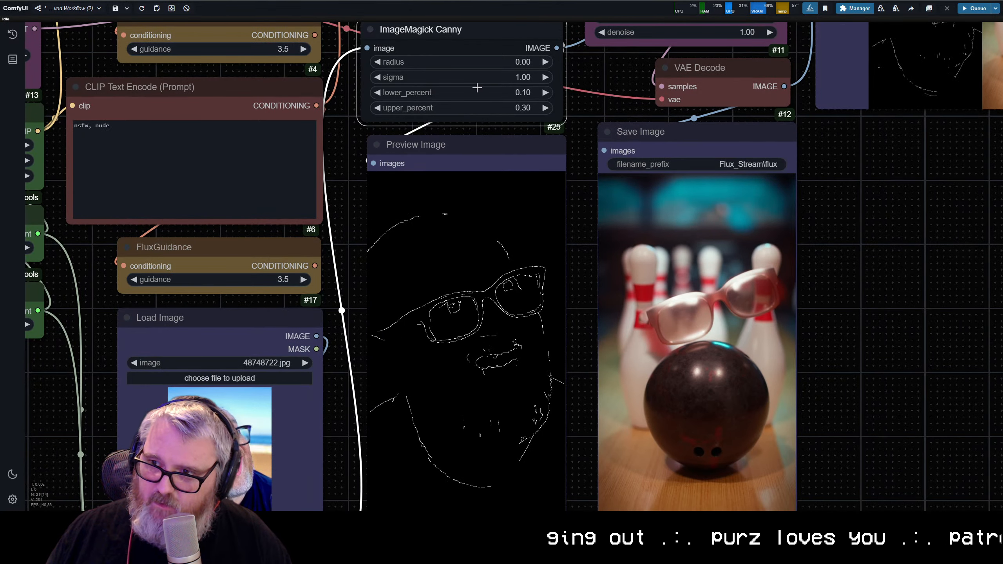
left_click(479, 108)
type("0.8")
key("Return")
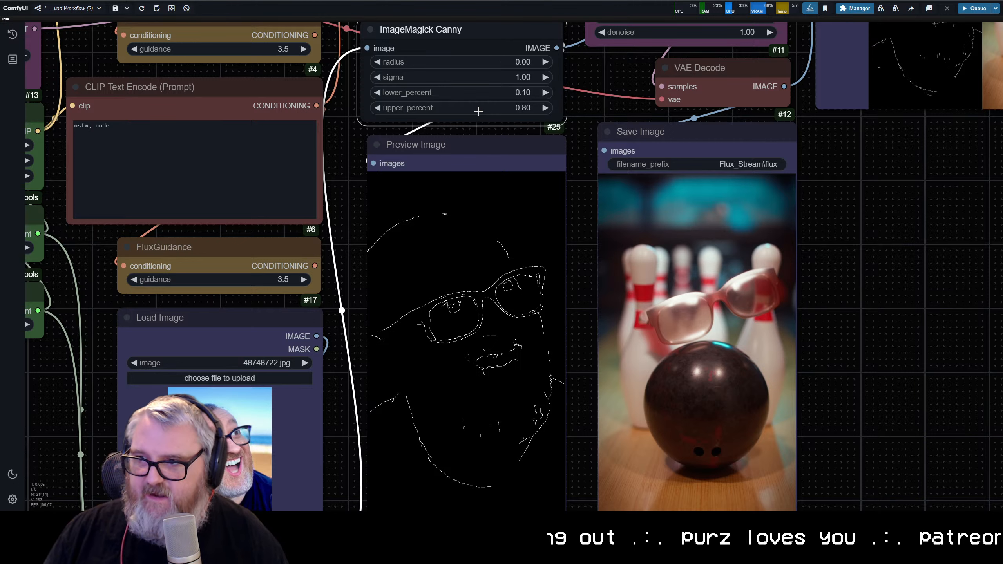
key("ctrl+Return")
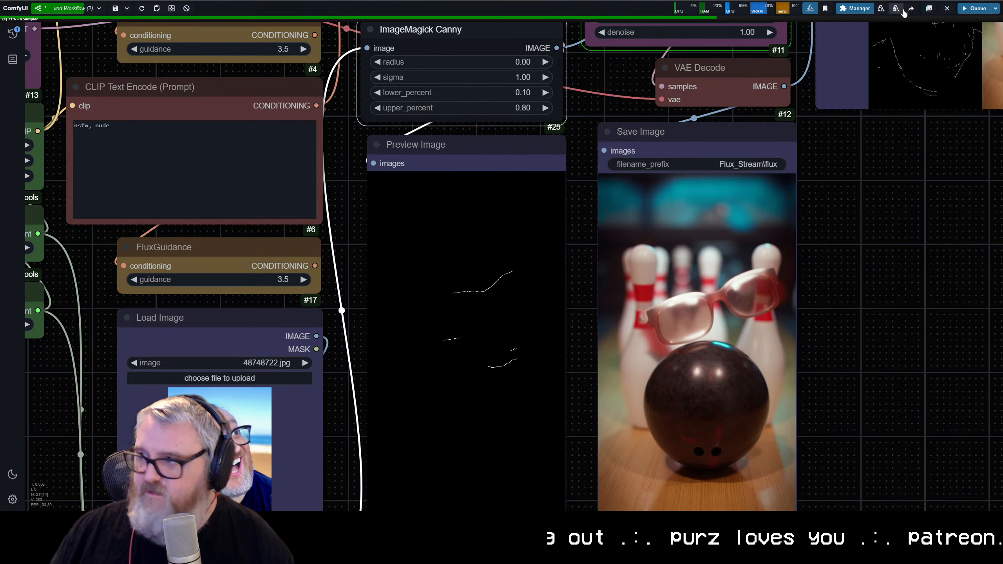
left_click(946, 8)
Step: Lower ImageMagick Canny's upper_percent to 0.20 and run the workflow only as far as the edge preview
left_click(504, 111)
type("0.2")
key("Return")
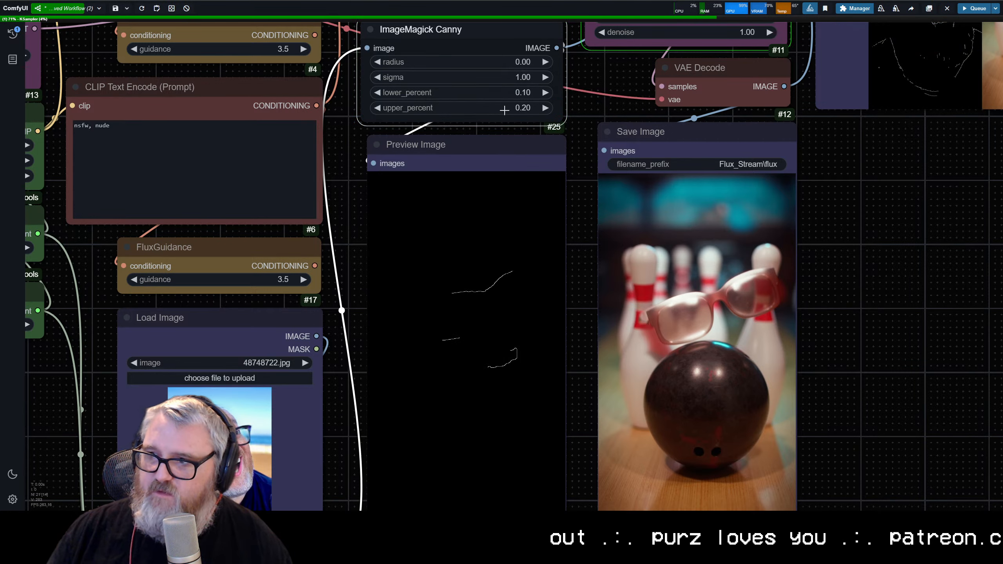
key("ctrl+Return")
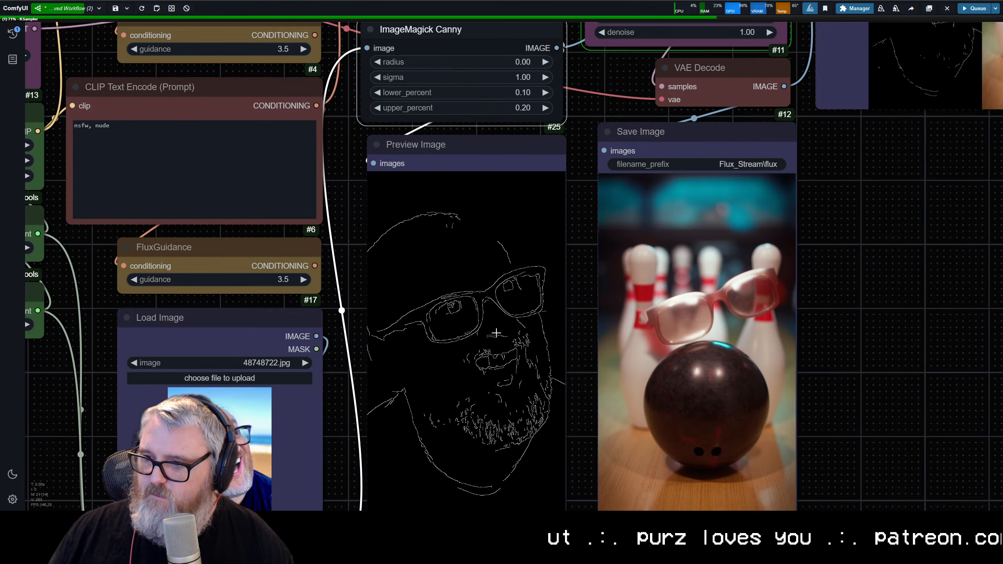
left_click(946, 8)
Step: Set ImageMagick Canny's upper_percent to 0.15 and run the workflow only until the edge preview updates
left_click(493, 108)
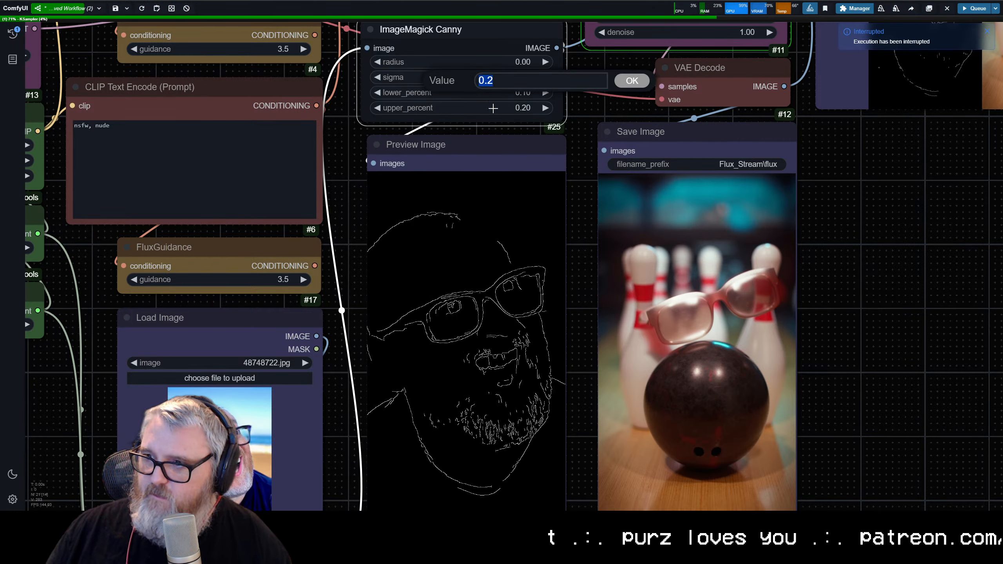
type("0.15")
key("Return")
key("ctrl+Return")
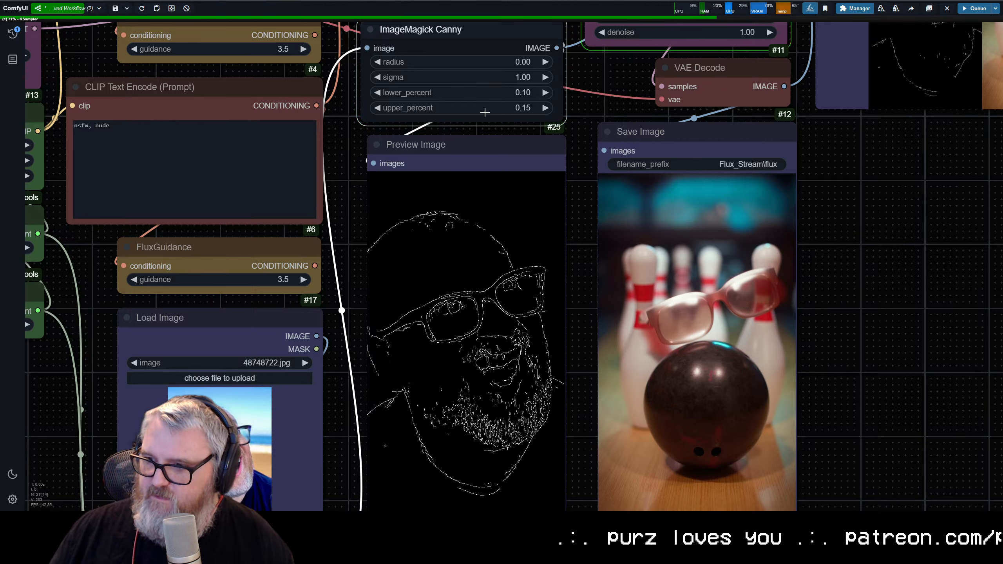
left_click(946, 8)
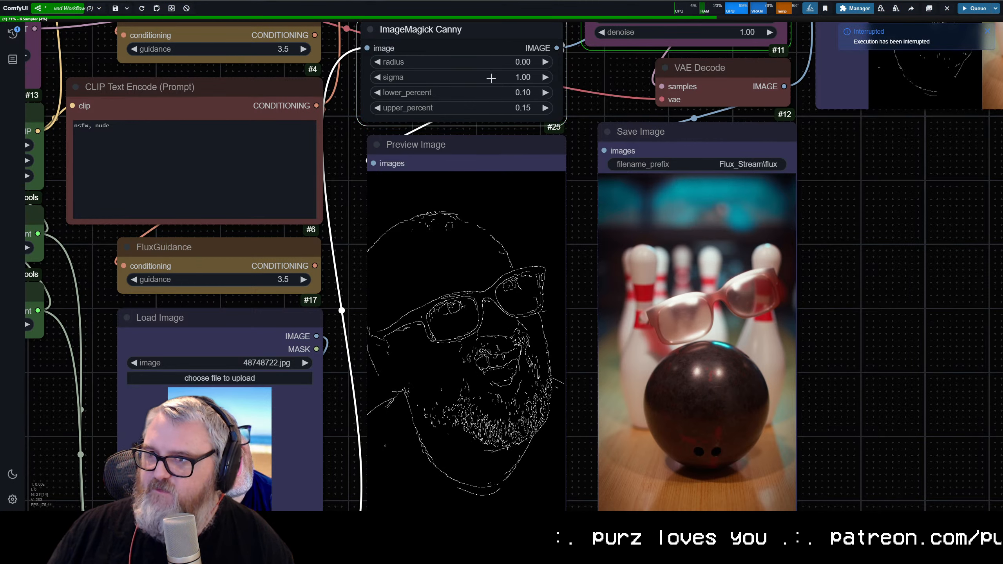
Step: Raise ImageMagick Canny's sigma to 2.00 and queue the workflow to refresh the edge map
left_click(499, 76)
type("2")
key("Return")
key("ctrl+Return")
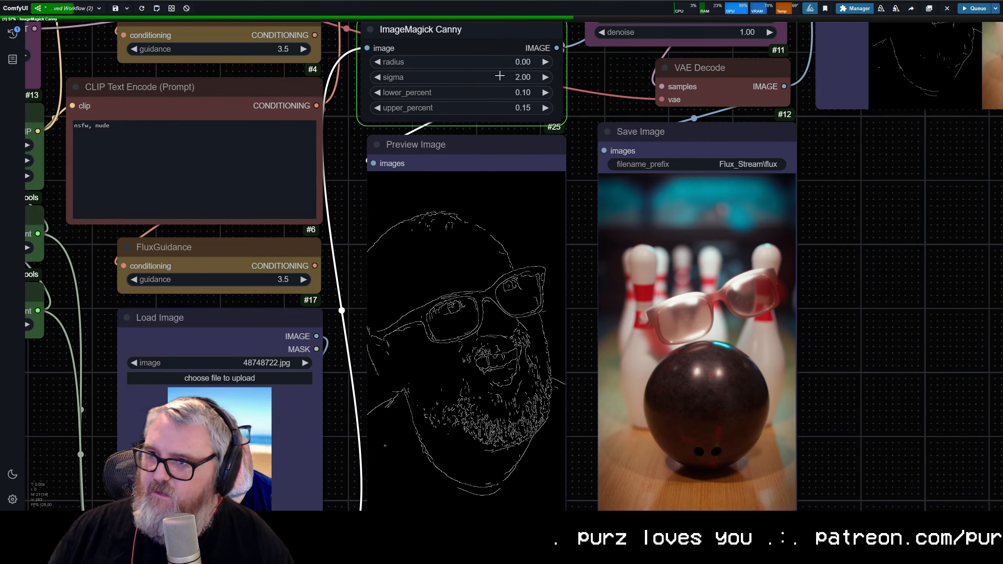
Step: Set ImageMagick Canny's radius to 2.00, queue the workflow, and interrupt it after the edge preview updates
left_click(447, 62)
type("2")
key("Return")
key("ctrl+Return")
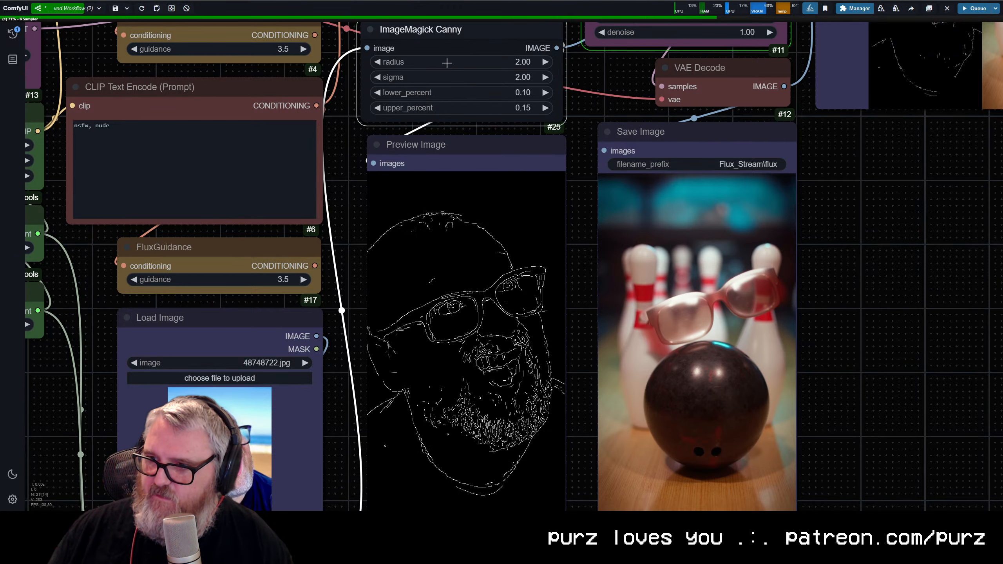
left_click(946, 9)
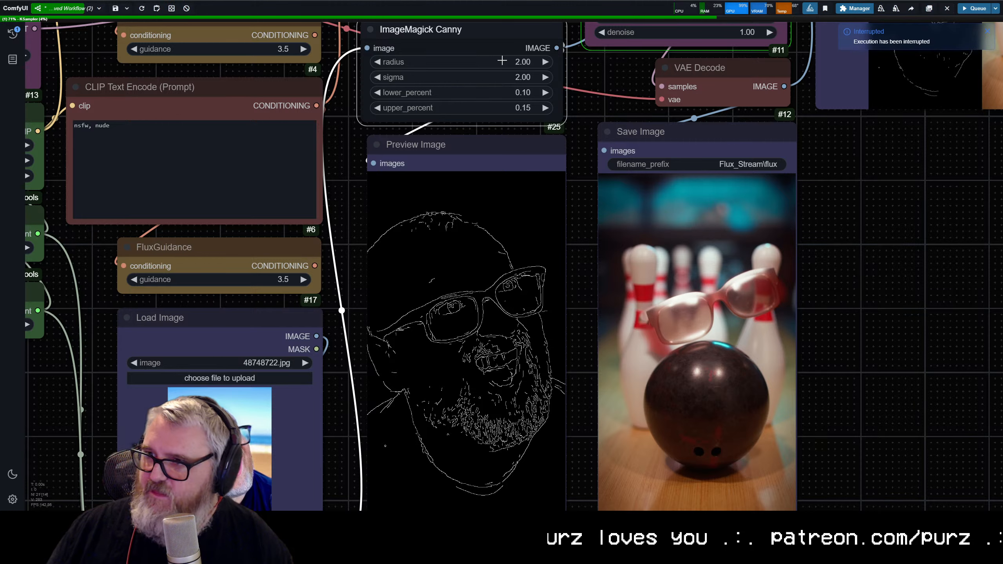
Step: Reset ImageMagick Canny's radius to 0.00 and its sigma to 1.00
left_click(502, 63)
type("0")
key("Return")
left_click(528, 78)
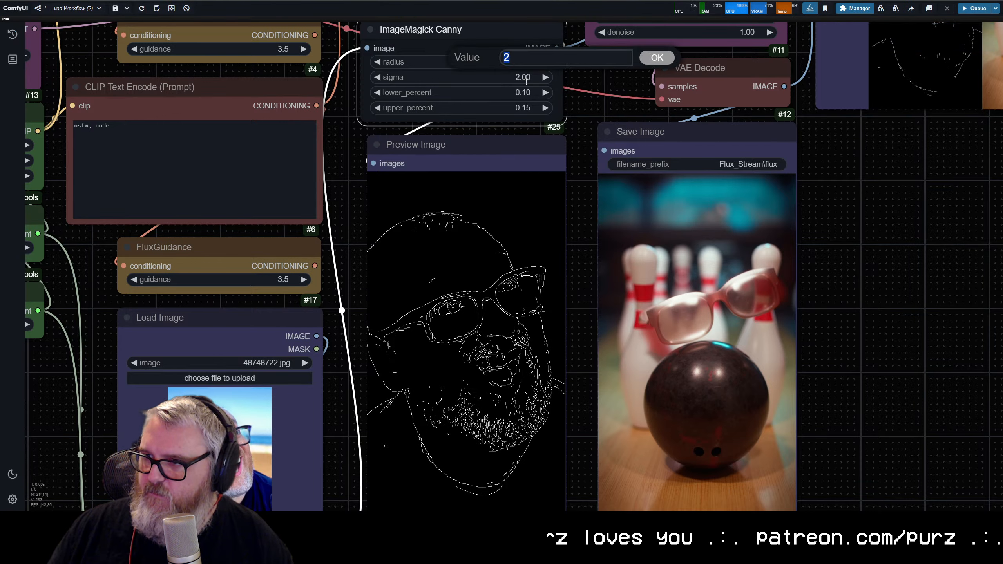
type("1")
key("Return")
Step: Inspect the edge map in Preview Image and queue the workflow for a full generation
scroll(548, 213, "down", 4)
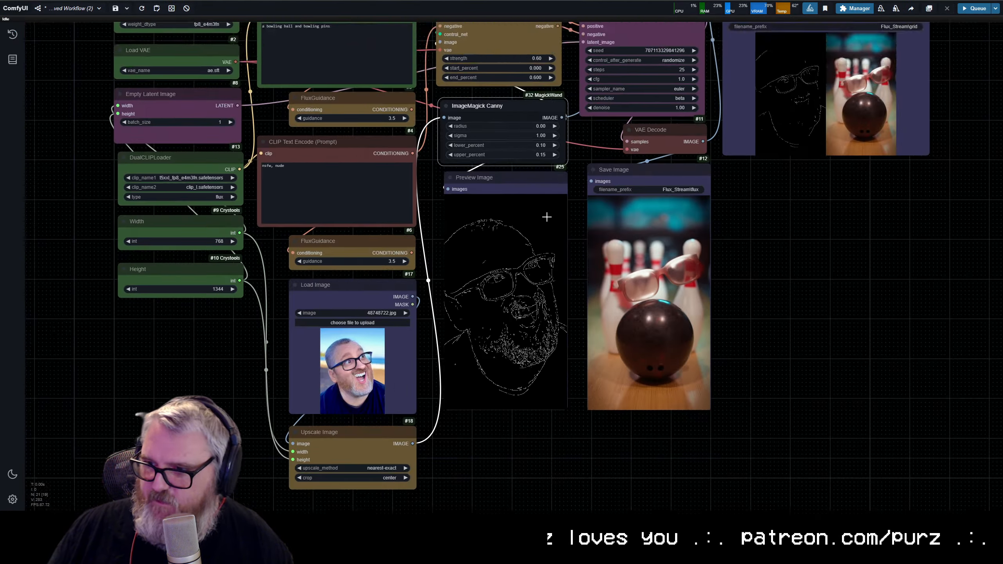
scroll(490, 184, "up", 12)
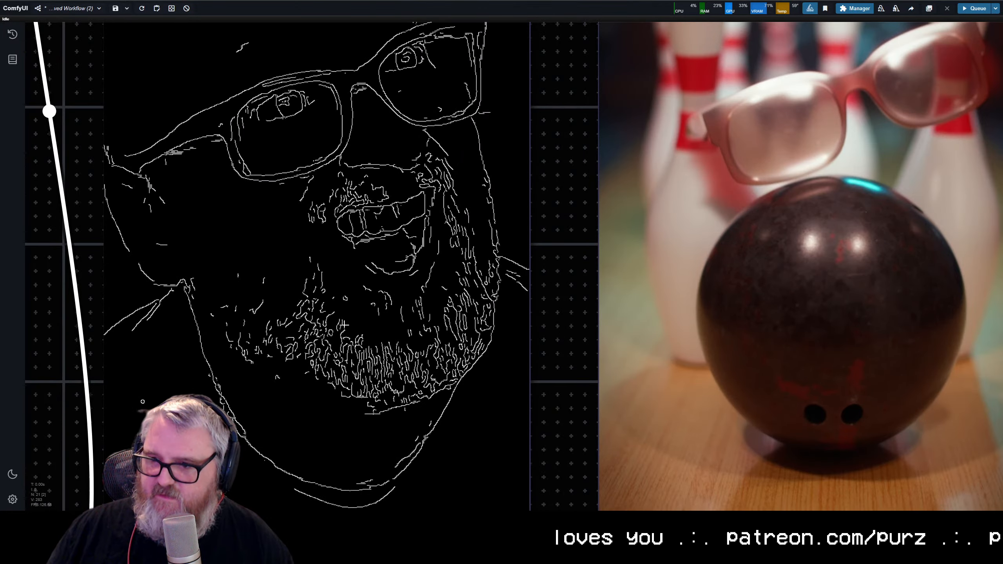
scroll(439, 251, "down", 5)
key("ctrl+Return")
scroll(821, 257, "down", 5)
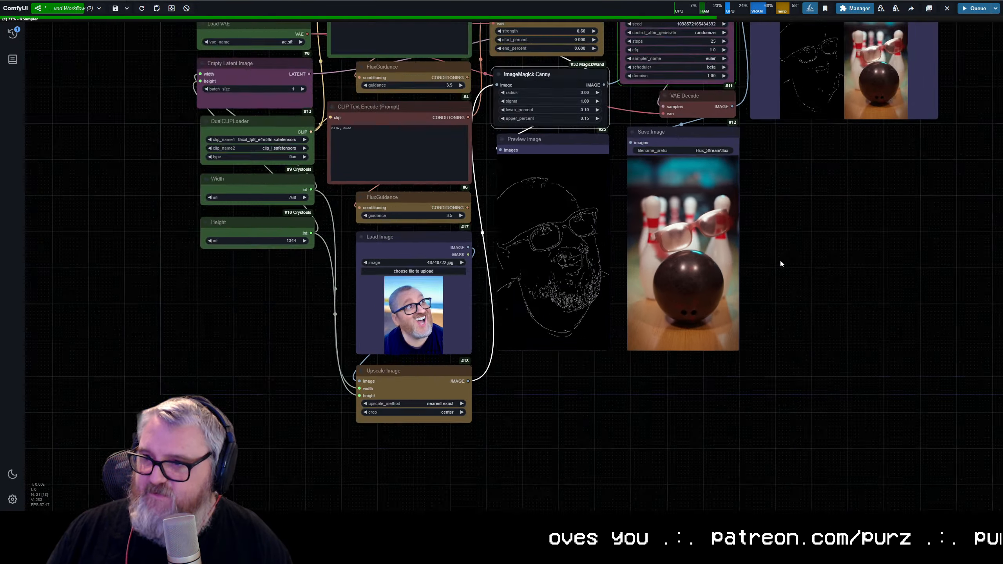
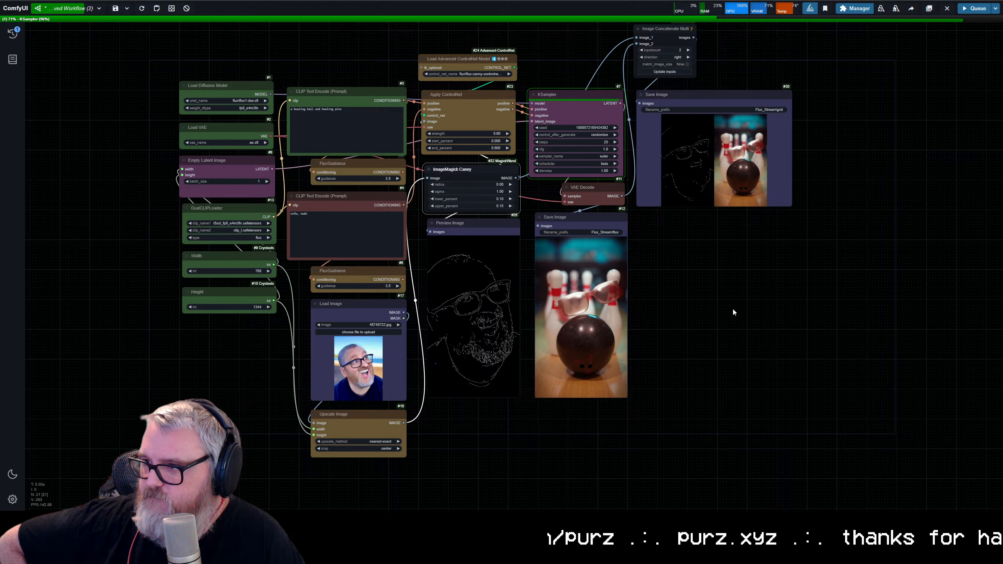
Step: Examine the generated bowling image beside the canny edge map
scroll(678, 313, "up", 7)
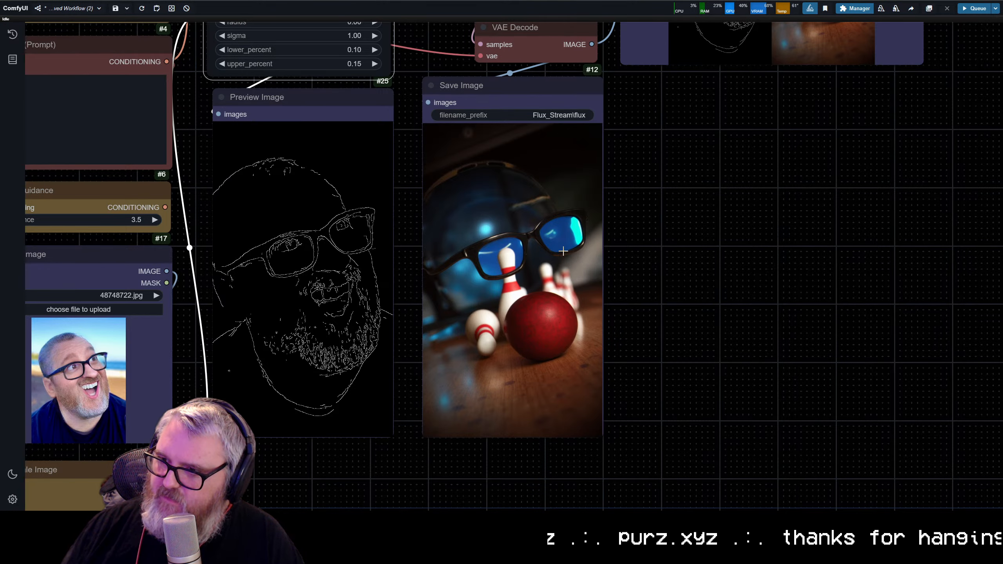
scroll(549, 300, "down", 10)
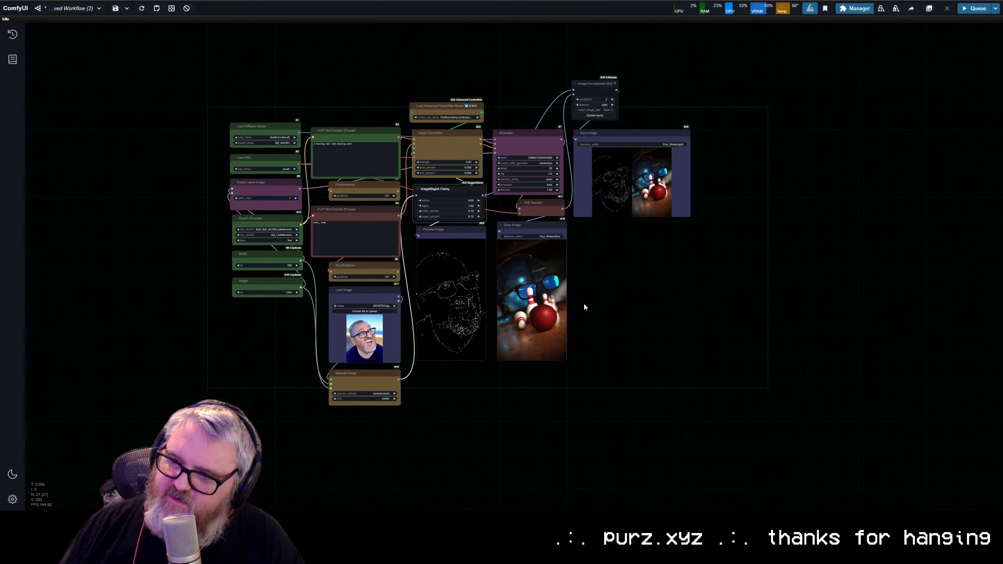
scroll(585, 307, "up", 15)
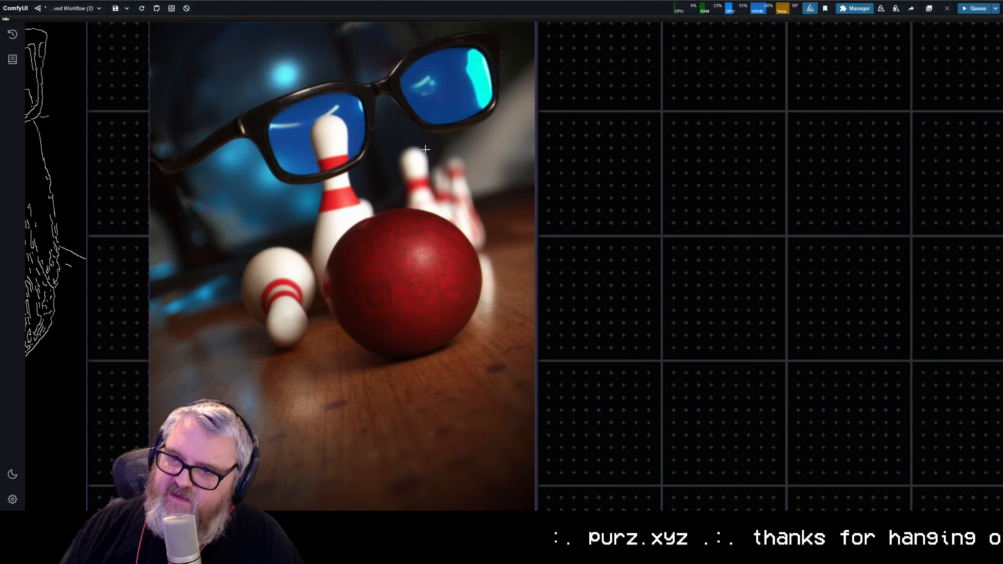
scroll(425, 149, "down", 3)
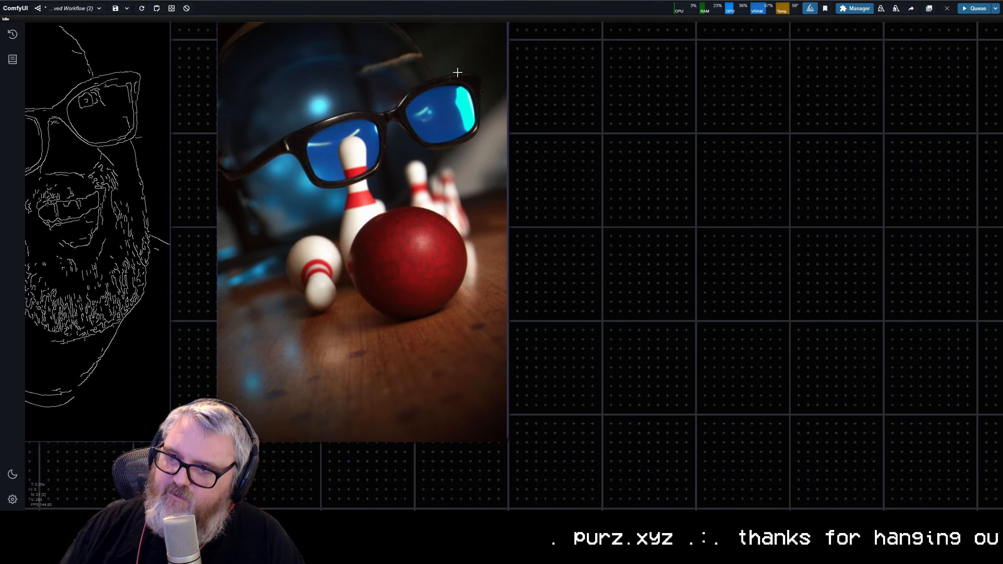
scroll(403, 209, "down", 5)
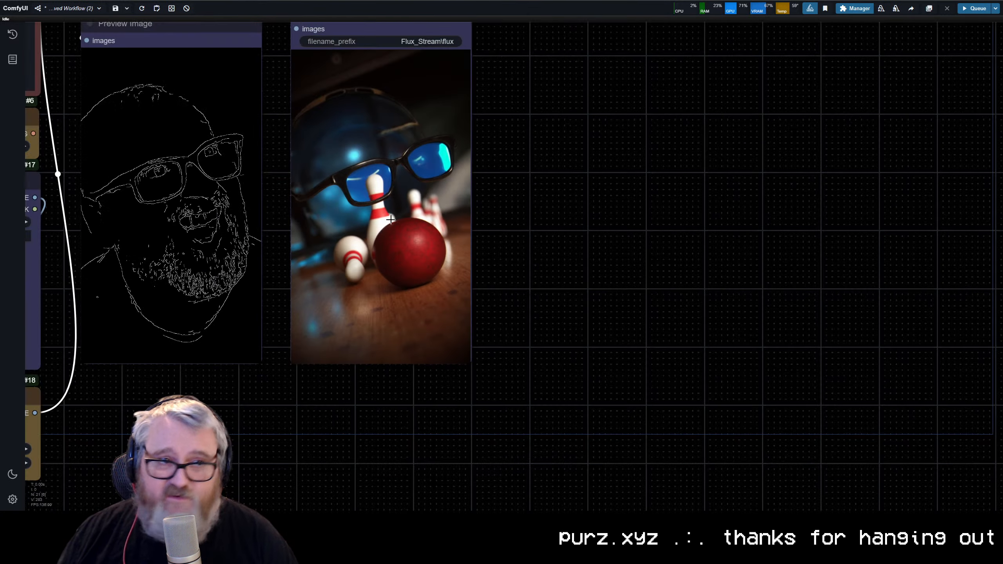
left_click_drag(402, 206, 661, 208)
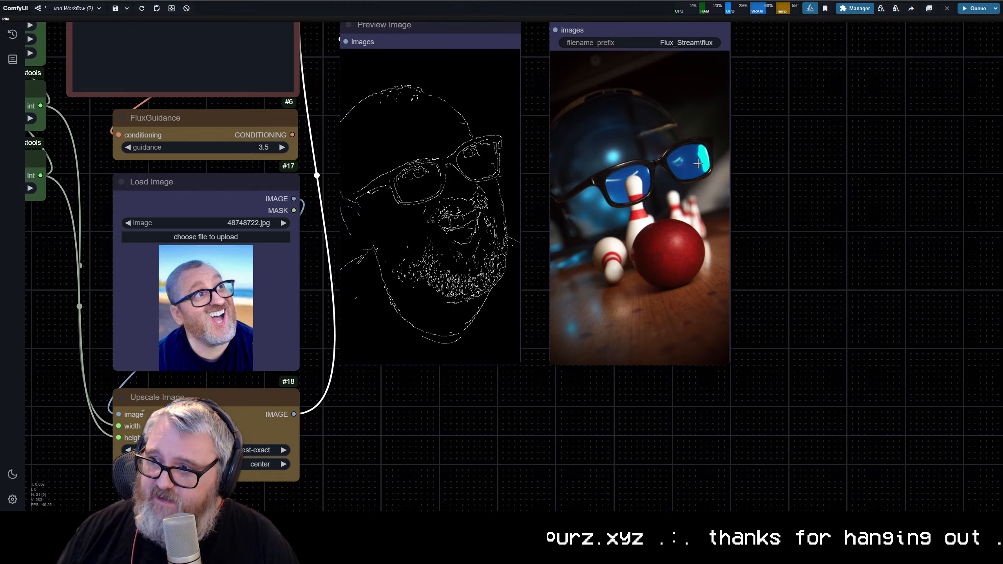
Step: Move the sampler and output nodes aside and duplicate the ControlNet loader, Apply ControlNet, ImageMagick Canny and Preview Image nodes into the gap
scroll(756, 278, "down", 6)
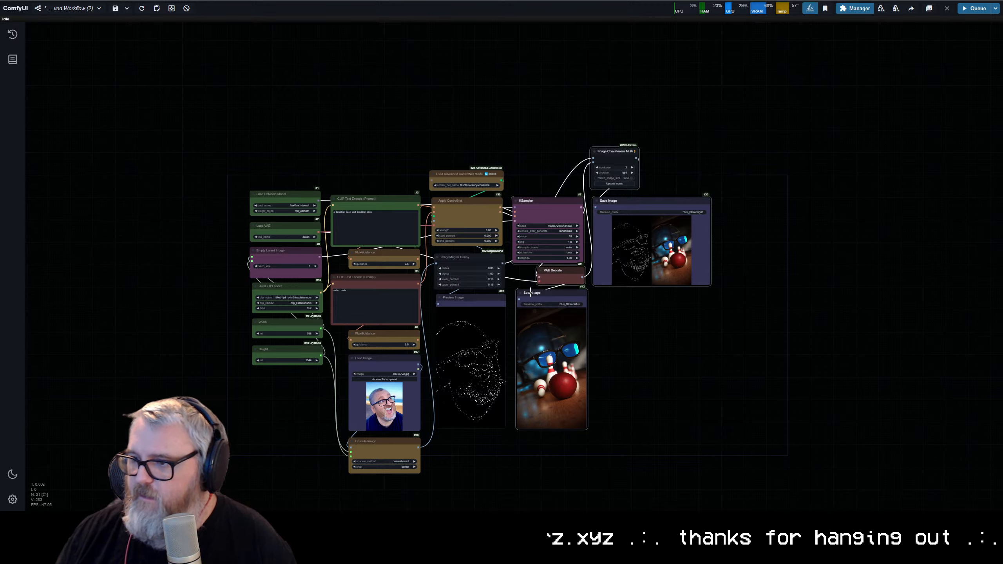
left_click_drag(530, 292, 741, 293)
left_click_drag(522, 444, 469, 117)
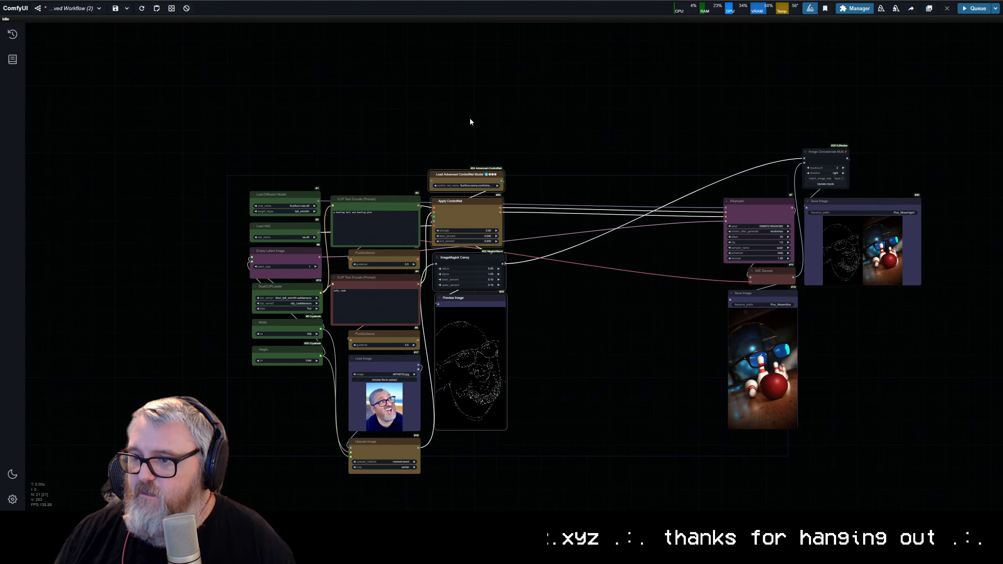
key("ctrl+c")
key("ctrl+v")
left_click_drag(615, 260, 542, 261)
Step: Replace the duplicated ImageMagick Canny node with a Depth Anything V2 - Relative node placed beneath the second Apply ControlNet
left_click(542, 261)
scroll(543, 261, "up", 10)
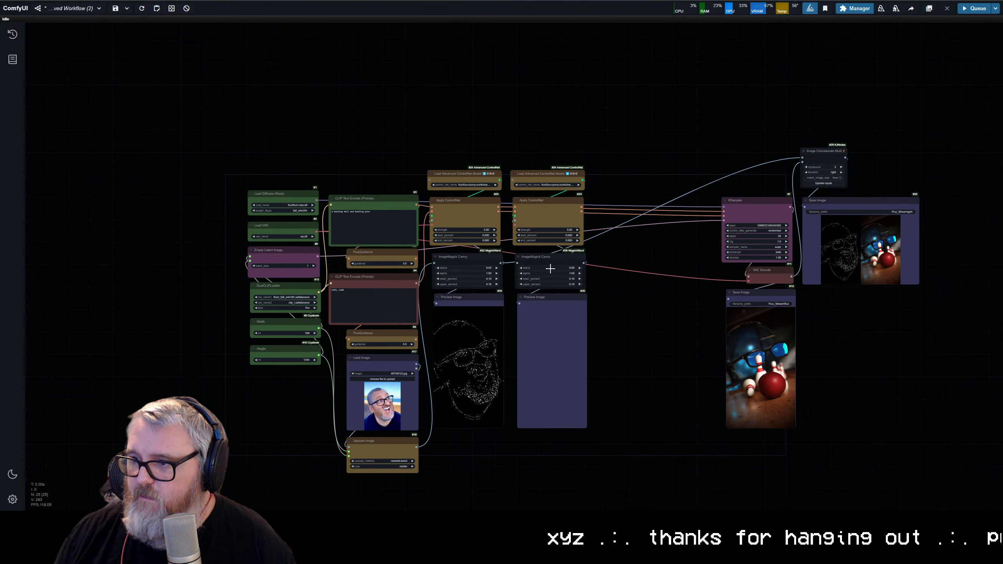
key("Delete")
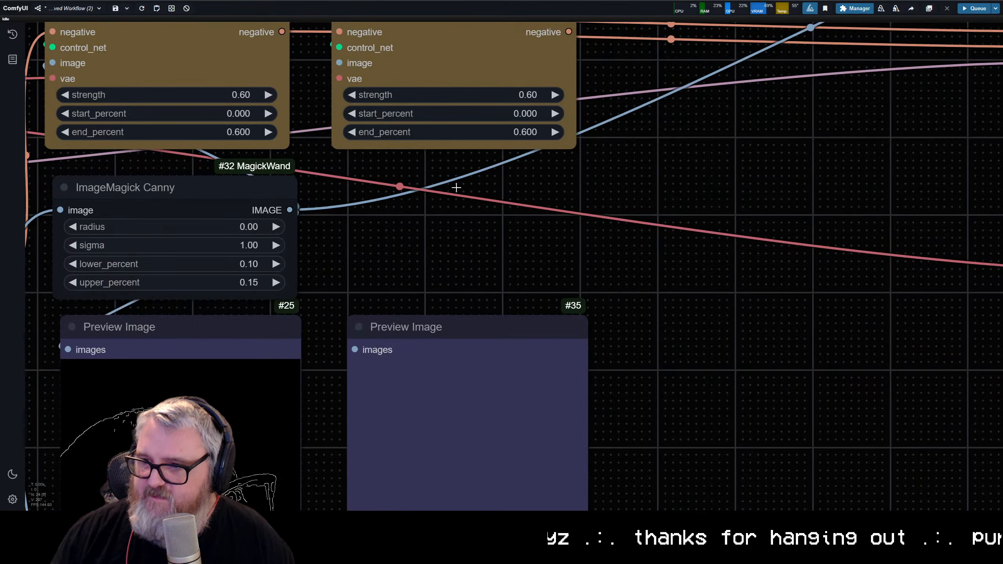
double_click(457, 188)
type("depth rel")
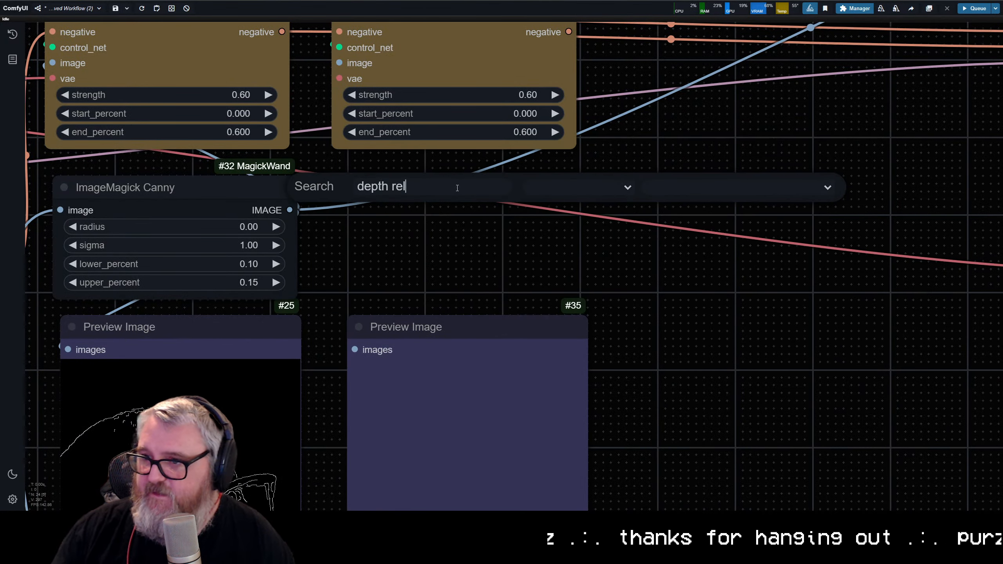
key("BackSpace")
key("BackSpace")
key("BackSpace")
key("BackSpace")
left_click(434, 310)
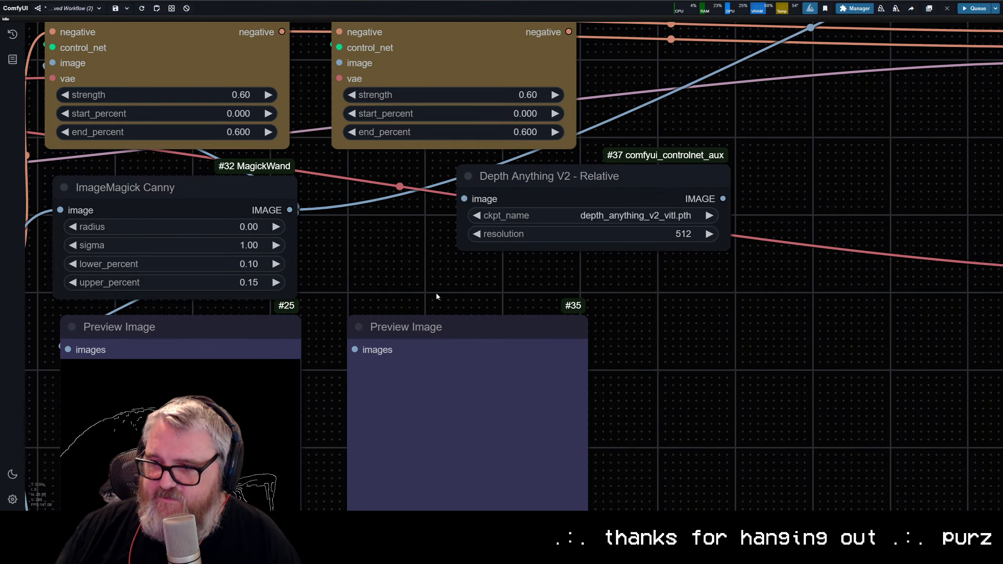
left_click_drag(529, 200, 406, 213)
Step: Feed the upscaled image into Depth Anything V2 and wire its output to the second Apply ControlNet and Preview Image
scroll(406, 213, "down", 3)
left_click_drag(525, 241, 794, 138)
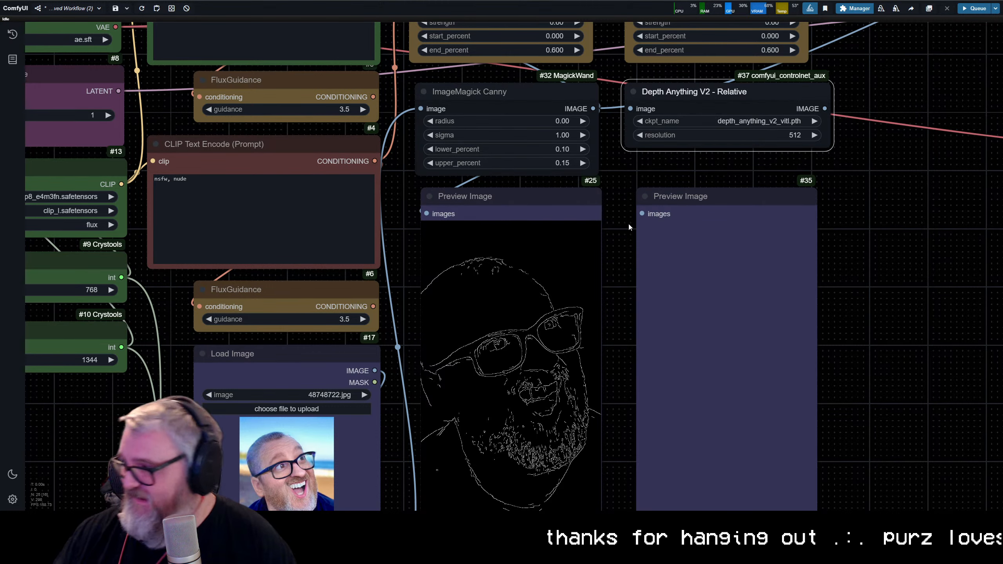
scroll(628, 223, "down", 1)
left_click_drag(619, 219, 541, 236)
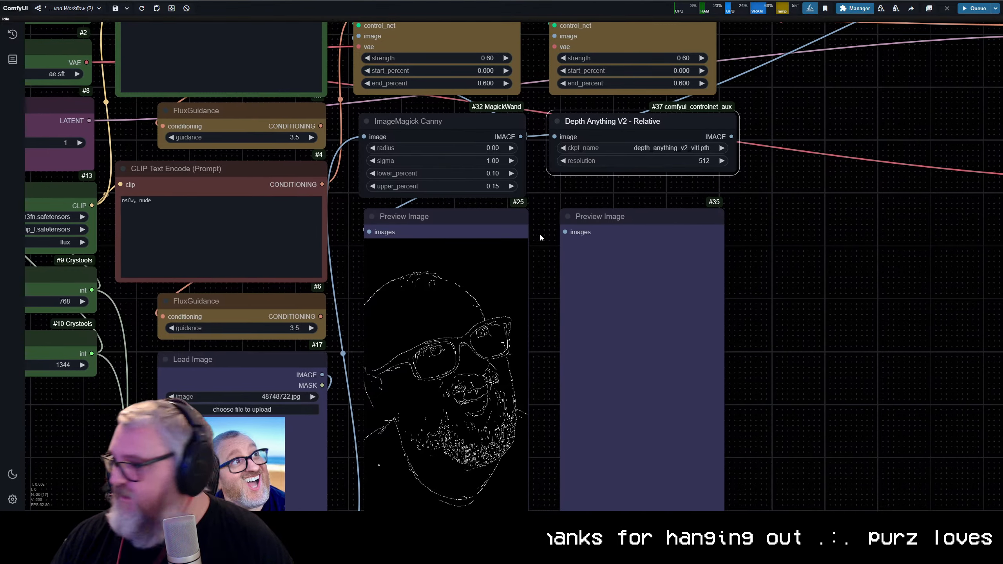
left_click_drag(490, 288, 411, 254)
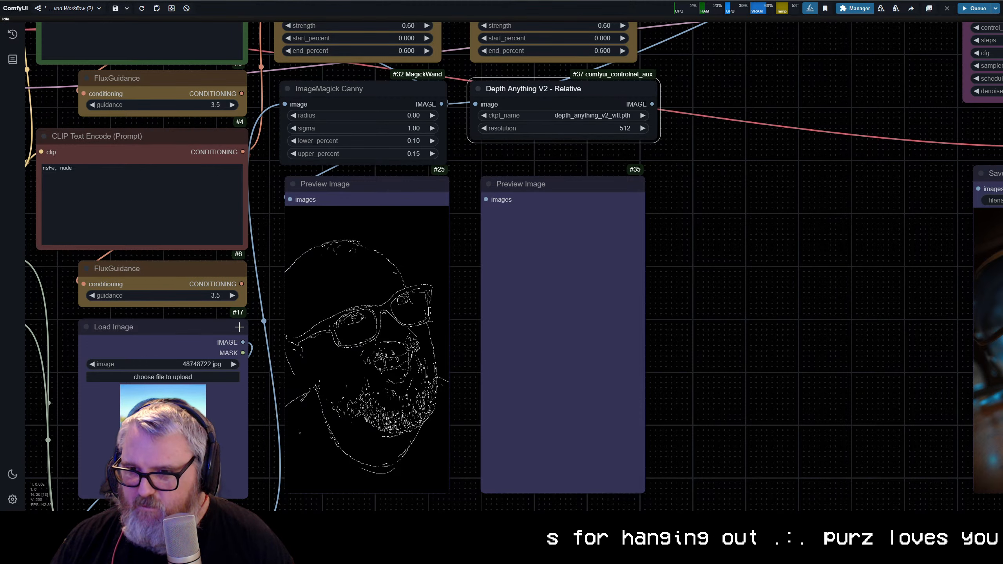
left_click_drag(249, 246, 227, 18)
left_click_drag(221, 310, 301, 187)
left_click_drag(476, 186, 300, 87)
left_click_drag(244, 60, 395, 128)
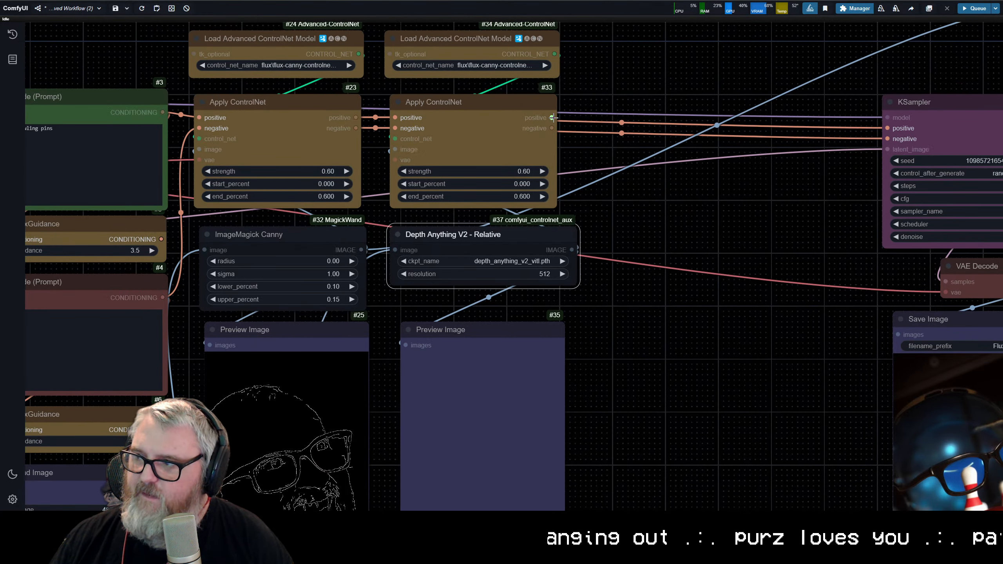
Step: Connect the second Apply ControlNet's conditioning to the KSampler and load flux\Flux.1-dev-Controlnet-Depth.safetensors in the second ControlNet loader
left_click_drag(552, 117, 887, 139)
left_click(509, 65)
left_click(520, 107)
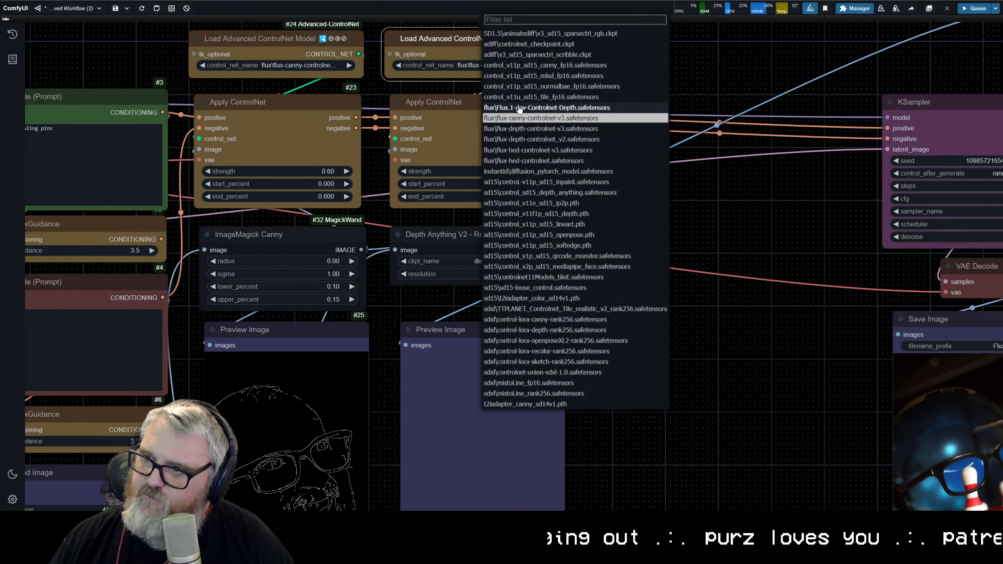
left_click(468, 140)
Step: Move the sampler and output nodes back beside the second Apply ControlNet, queue the workflow, and close the error dialog
scroll(494, 261, "down", 4)
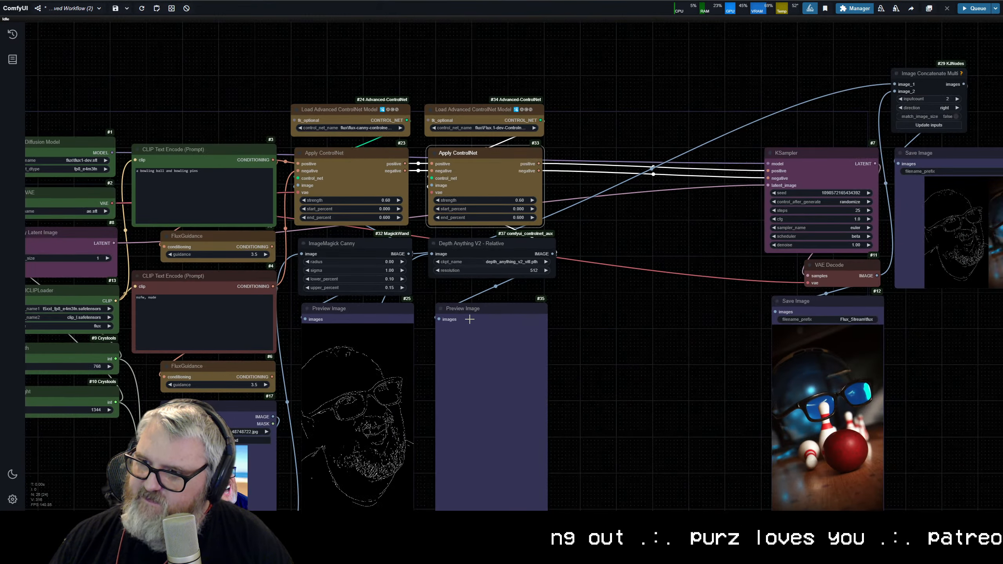
left_click_drag(473, 308, 470, 311)
left_click(482, 252)
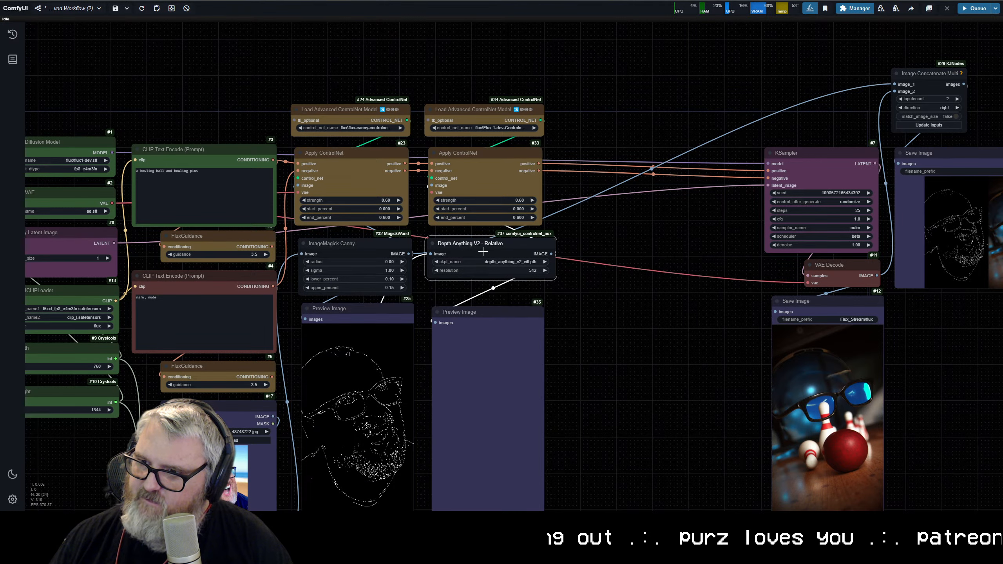
left_click(570, 296)
scroll(579, 300, "down", 1)
left_click_drag(579, 301, 460, 236)
scroll(685, 147, "down", 2)
scroll(709, 159, "down", 1)
left_click_drag(669, 30, 979, 358)
left_click_drag(698, 215, 562, 224)
key("ctrl+Return")
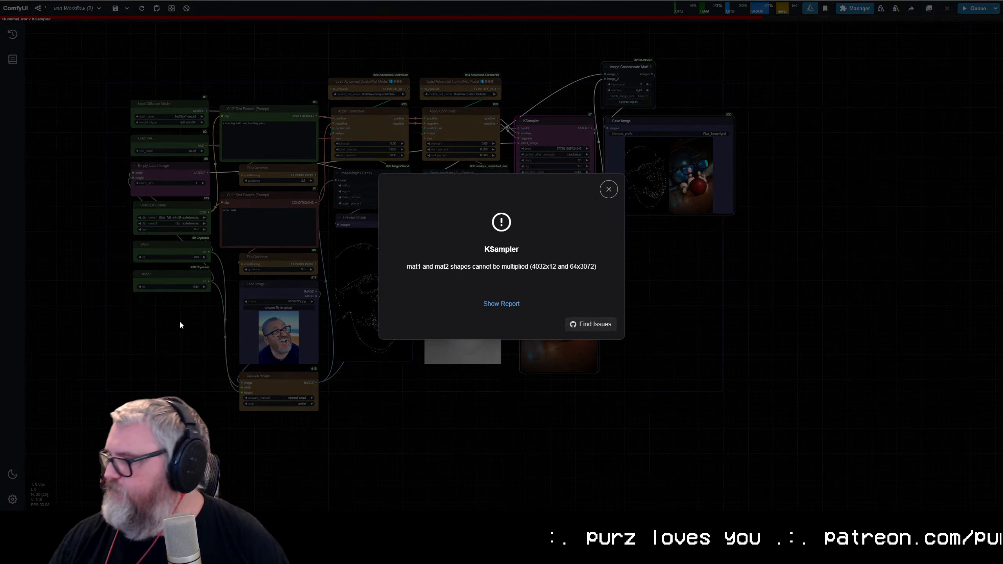
left_click(607, 192)
Step: Connect Load VAE to the second Apply ControlNet's vae input and queue the workflow again
scroll(445, 150, "up", 11)
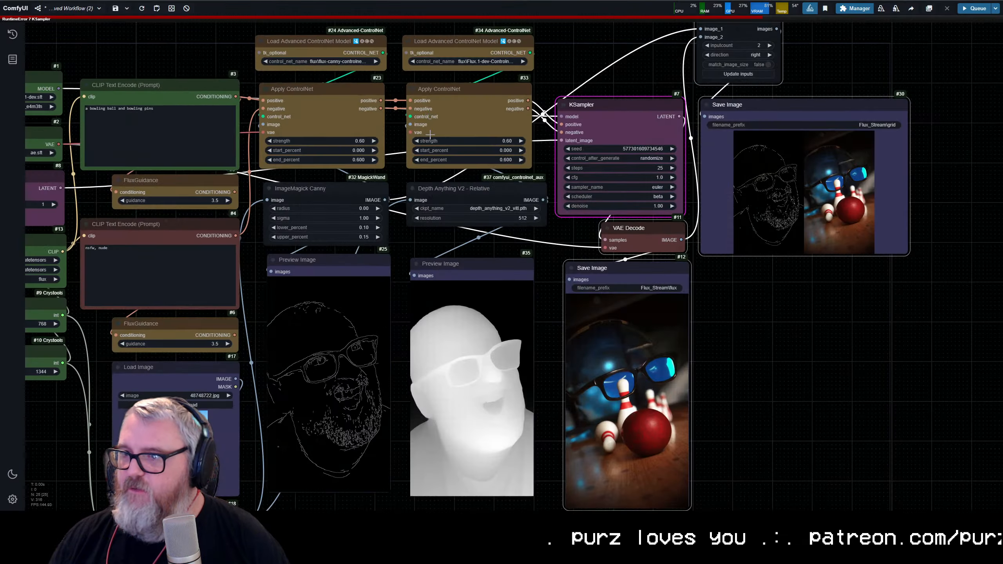
key("space")
left_click_drag(382, 114, 602, 105)
scroll(781, 263, "down", 3)
left_click(767, 286)
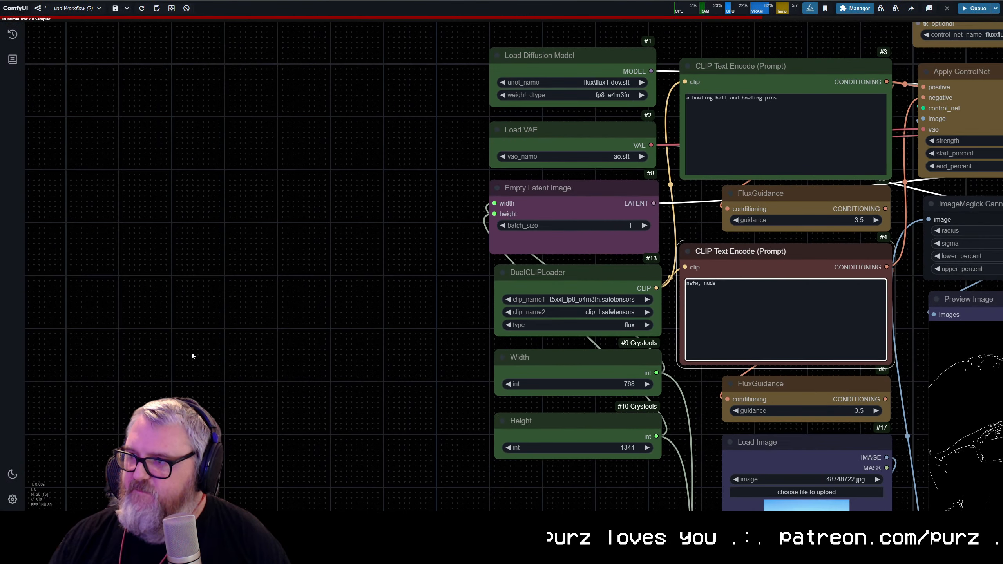
left_click_drag(560, 437, 57, 378)
scroll(497, 407, "down", 6)
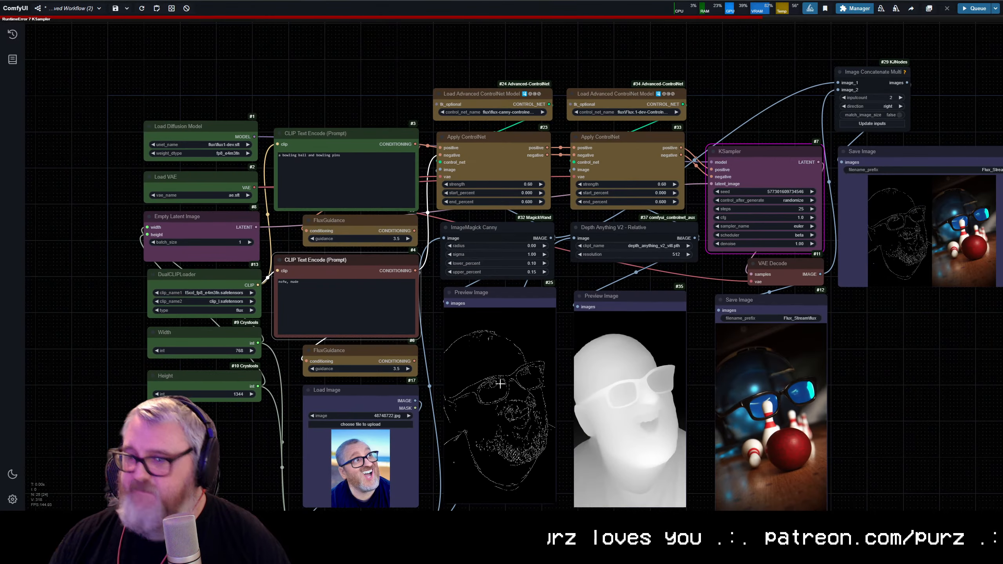
key("ctrl+Return")
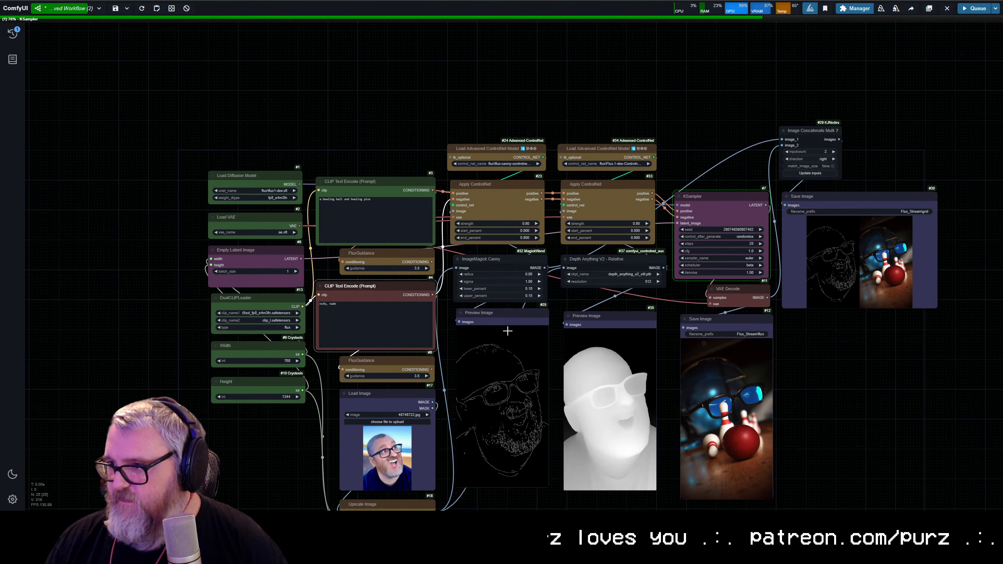
Step: Color the ImageMagick Canny and Depth Anything V2 nodes yellow
scroll(507, 331, "up", 4)
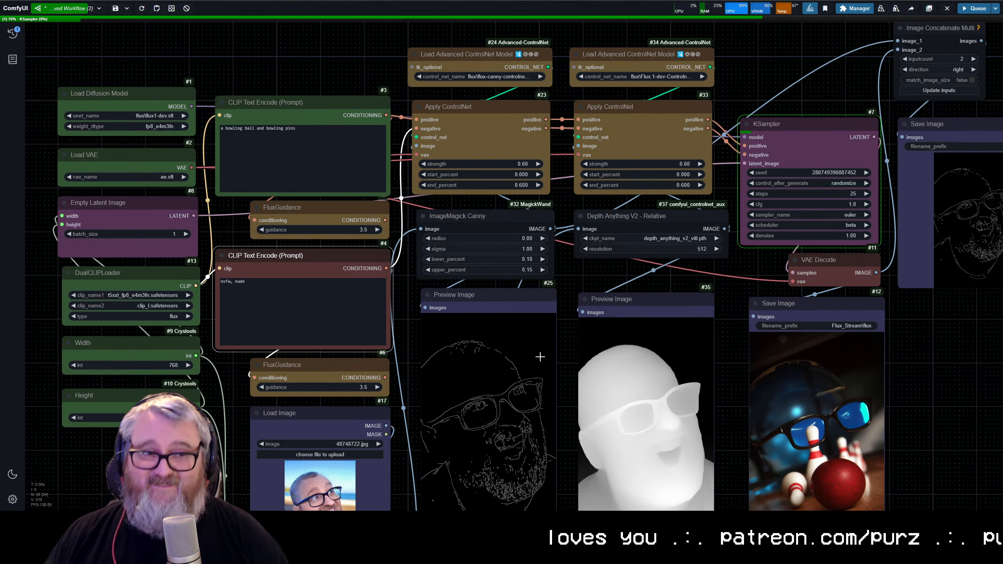
scroll(547, 448, "down", 7)
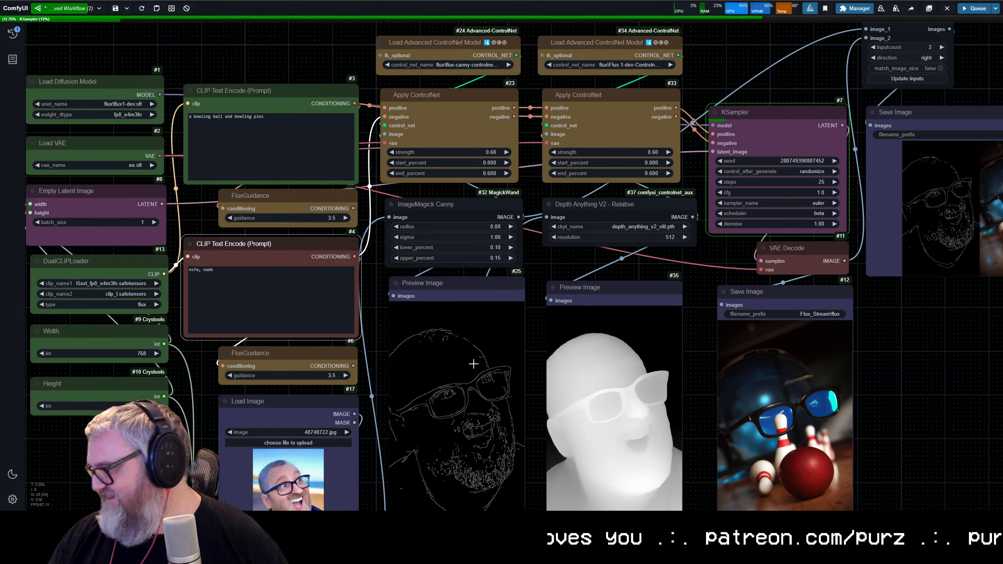
scroll(331, 347, "up", 6)
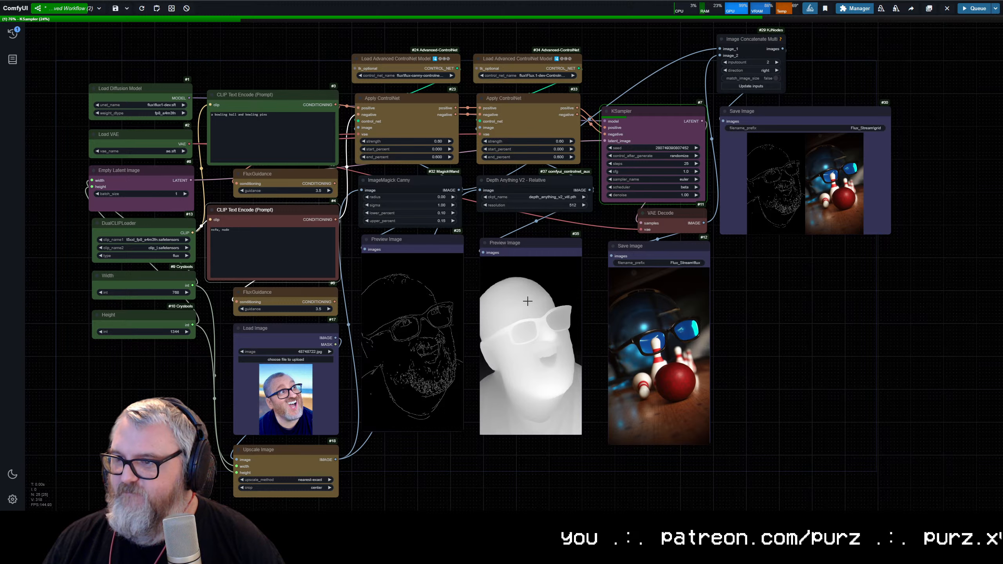
left_click(519, 180)
right_click(418, 177)
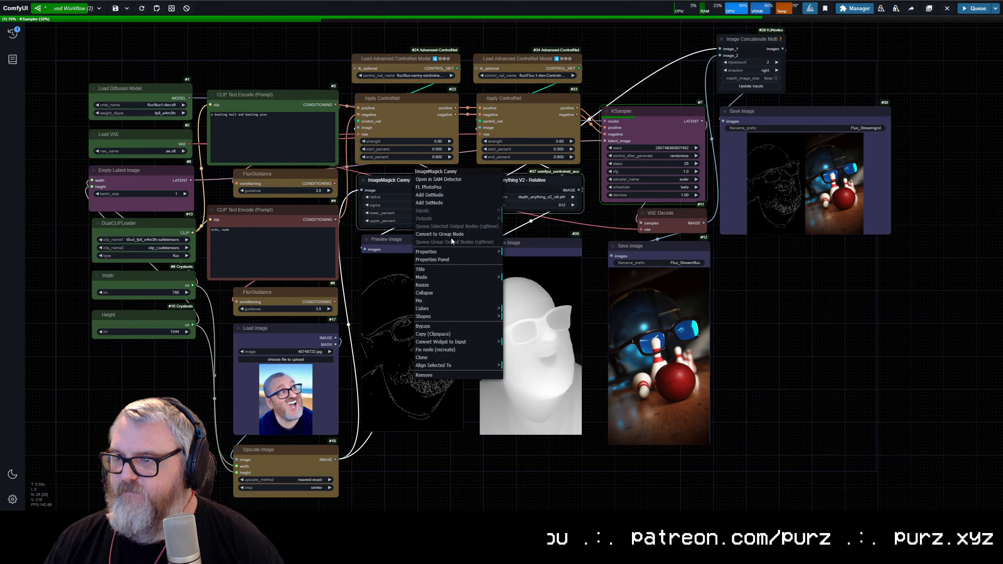
left_click(435, 309)
left_click(515, 373)
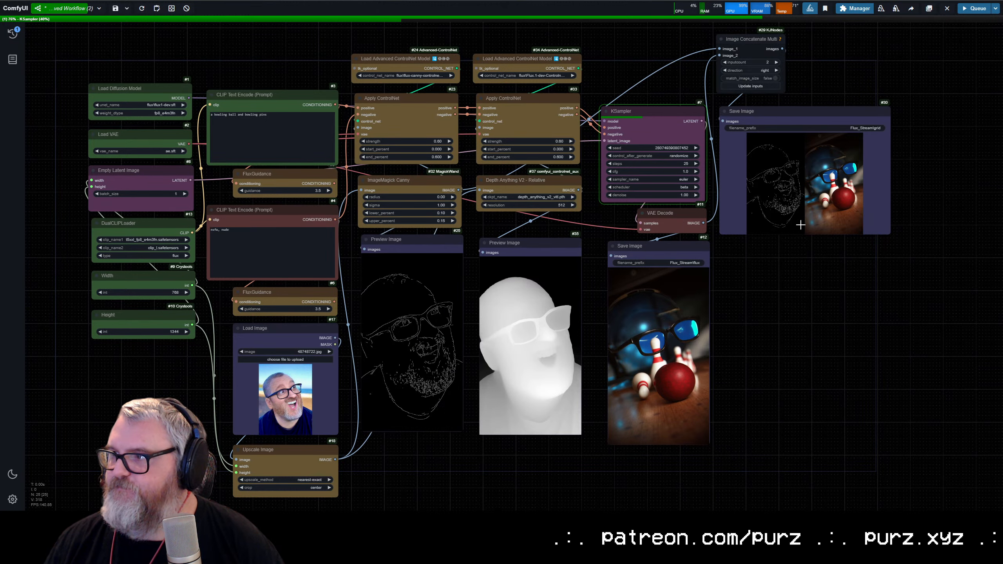
Step: Color the Image Concatenate Multi node cyan and make the grid's Save Image node narrower
right_click(728, 37)
left_click(777, 179)
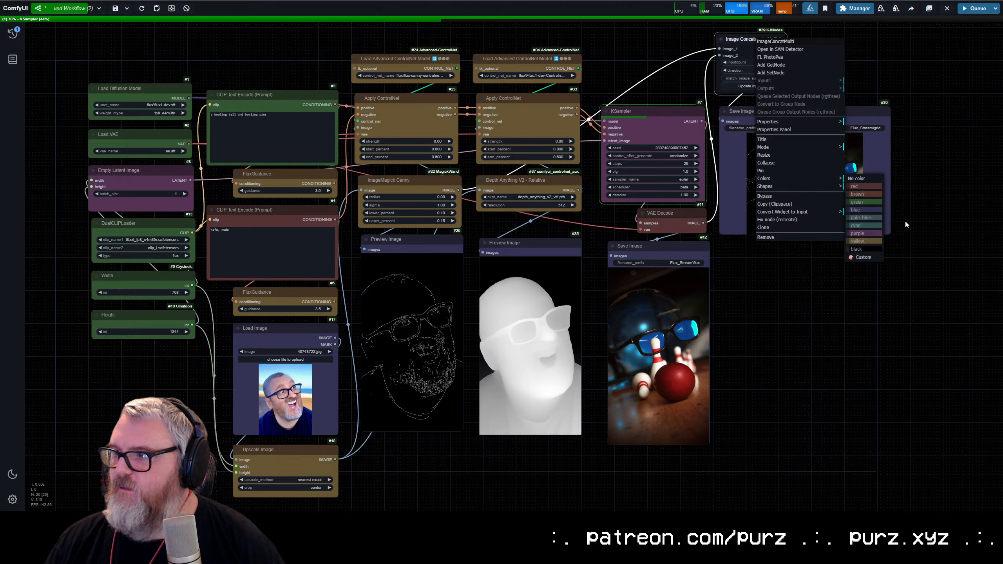
left_click(866, 226)
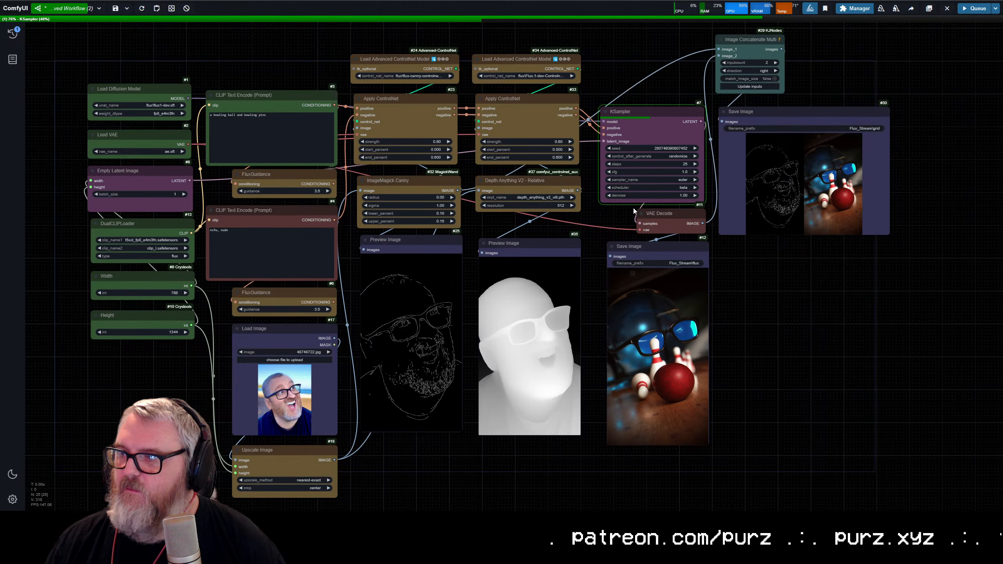
left_click_drag(888, 234, 856, 256)
Step: Delete the Image Concatenate Multi node and the grid's Save Image node
left_click_drag(851, 301, 738, 24)
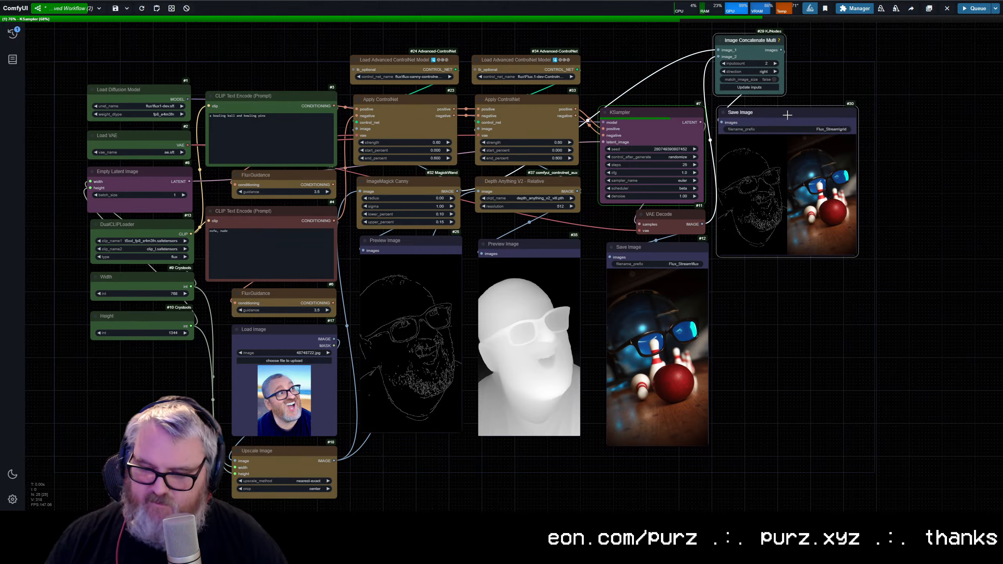
key("Delete")
scroll(525, 316, "up", 9)
scroll(390, 249, "down", 6)
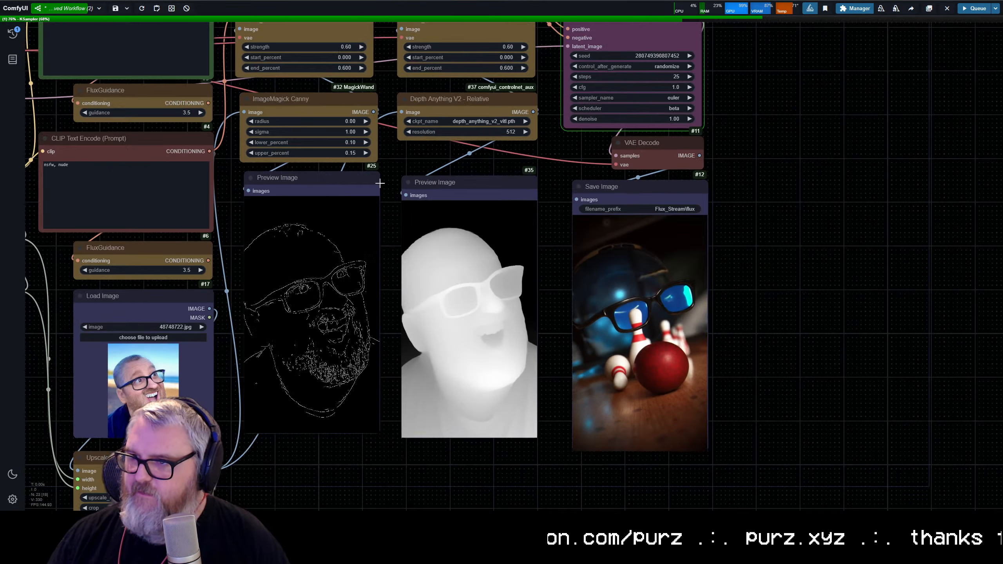
Step: Place VAE Decode above the KSampler and align the depth Preview Image and Save Image nodes in one row with the canny preview
left_click_drag(463, 191, 464, 186)
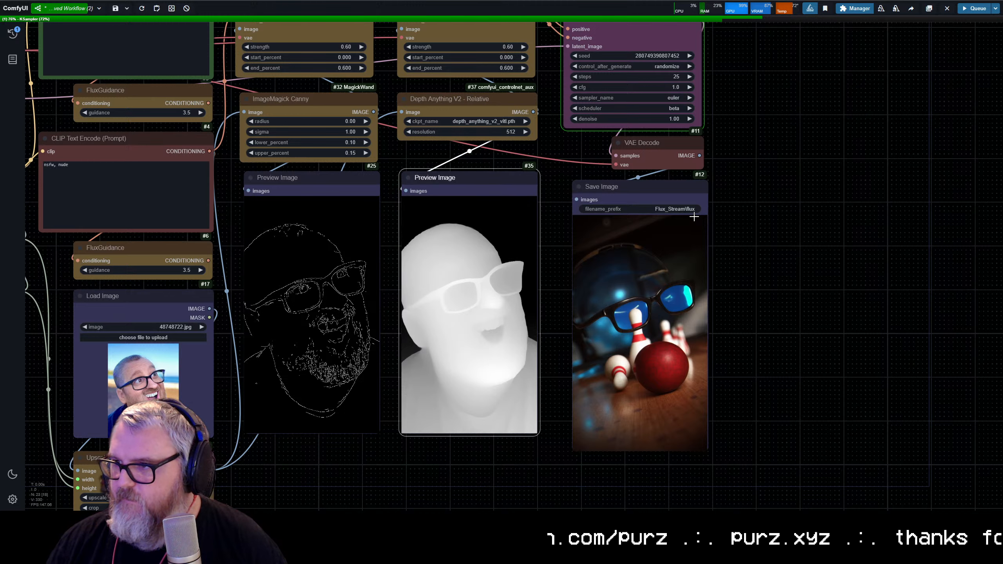
left_click_drag(651, 178, 507, 130)
left_click_drag(481, 66, 543, 284)
left_click_drag(519, 176, 518, 186)
left_click_drag(653, 326, 656, 332)
left_click_drag(538, 357, 533, 326)
left_click_drag(360, 353, 359, 353)
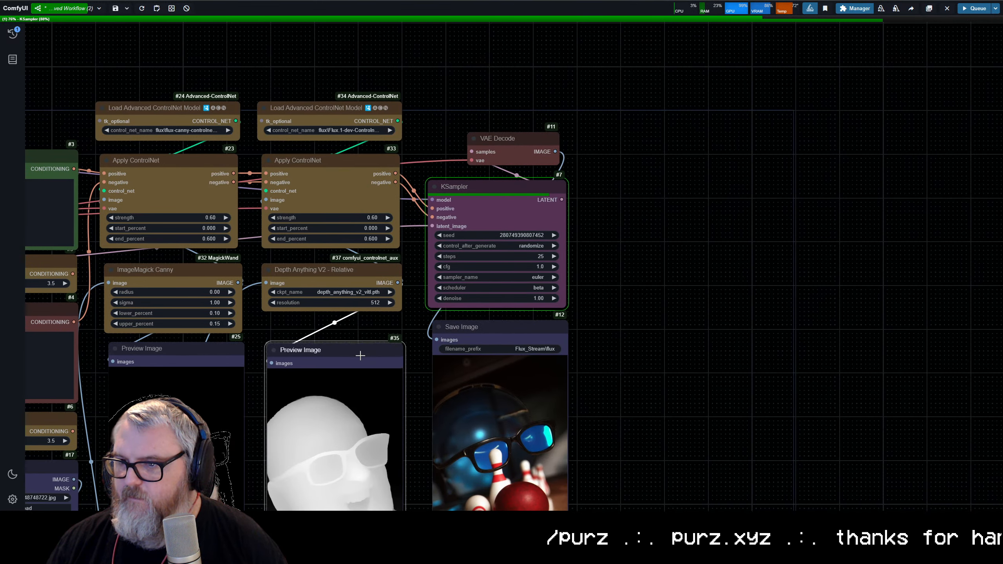
left_click_drag(475, 329, 481, 351)
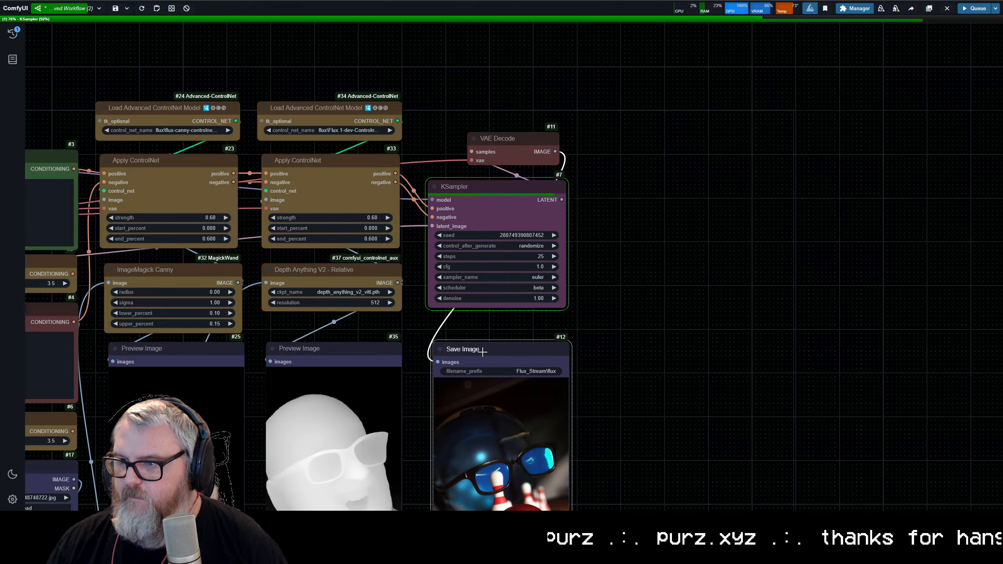
left_click_drag(643, 288, 645, 289)
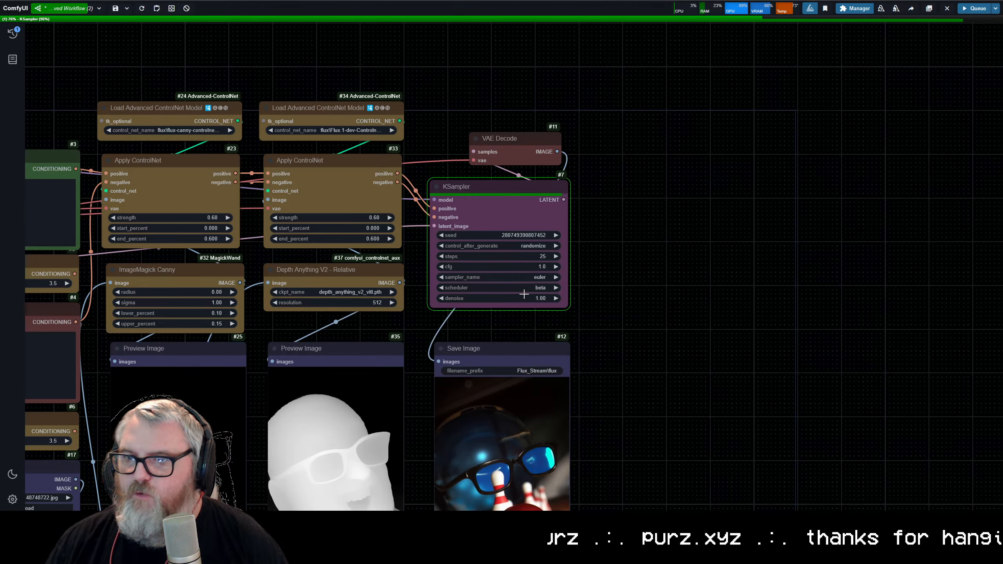
Step: Examine the finished bowling-themed image beside the canny and depth previews and the source photo
scroll(660, 248, "down", 2)
left_click_drag(660, 248, 637, 31)
scroll(596, 265, "up", 5)
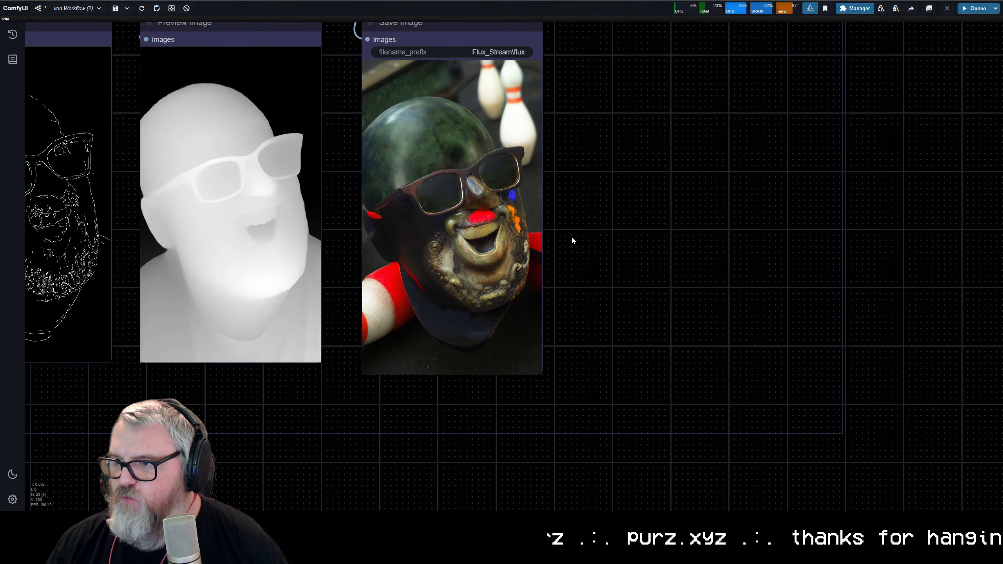
scroll(550, 227, "up", 1)
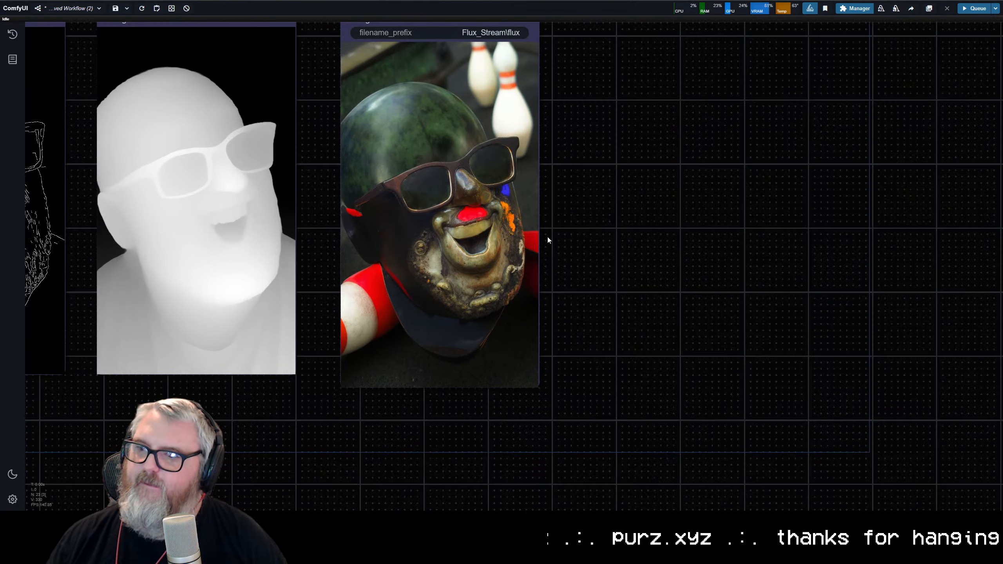
scroll(545, 233, "down", 5)
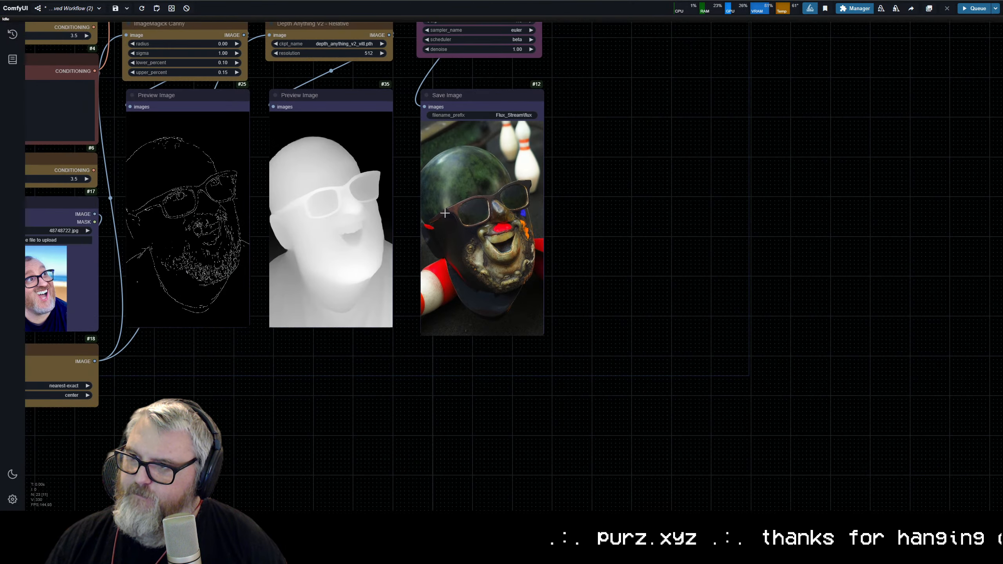
left_click_drag(292, 247, 449, 254)
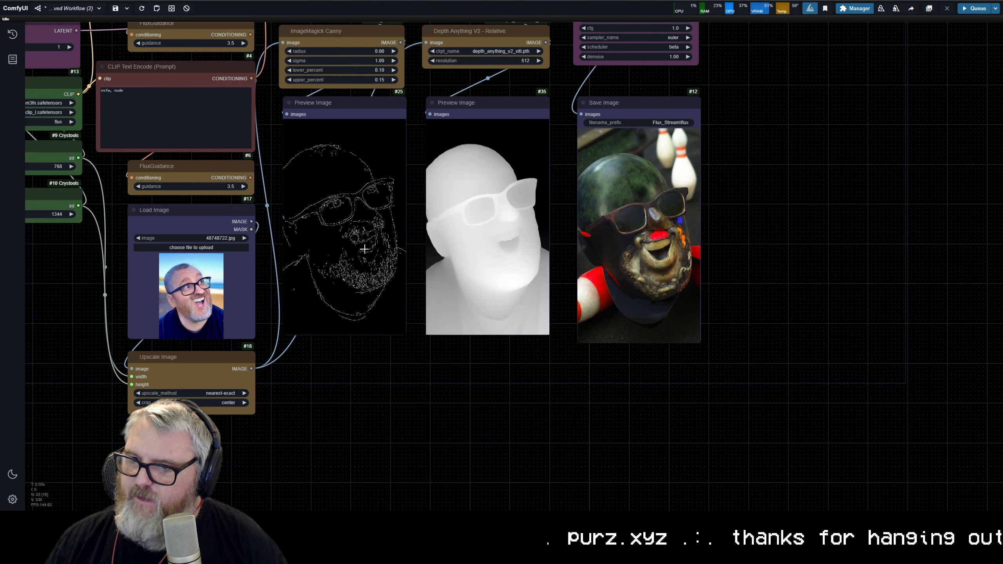
left_click_drag(364, 248, 479, 314)
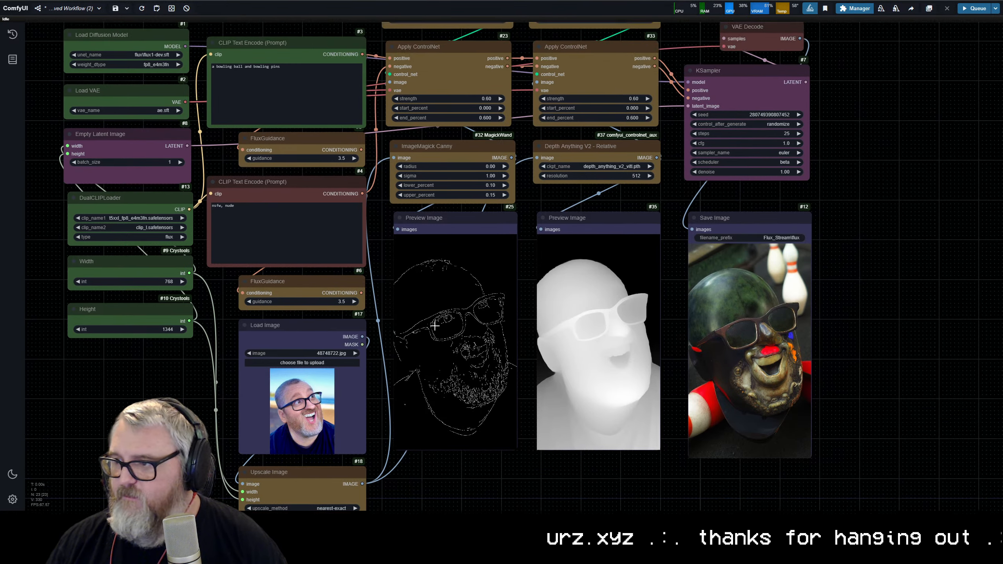
Step: Replace the positive prompt with "cotton candy" and queue the workflow
left_click_drag(324, 269, 318, 324)
triple_click(291, 106)
right_click(291, 107)
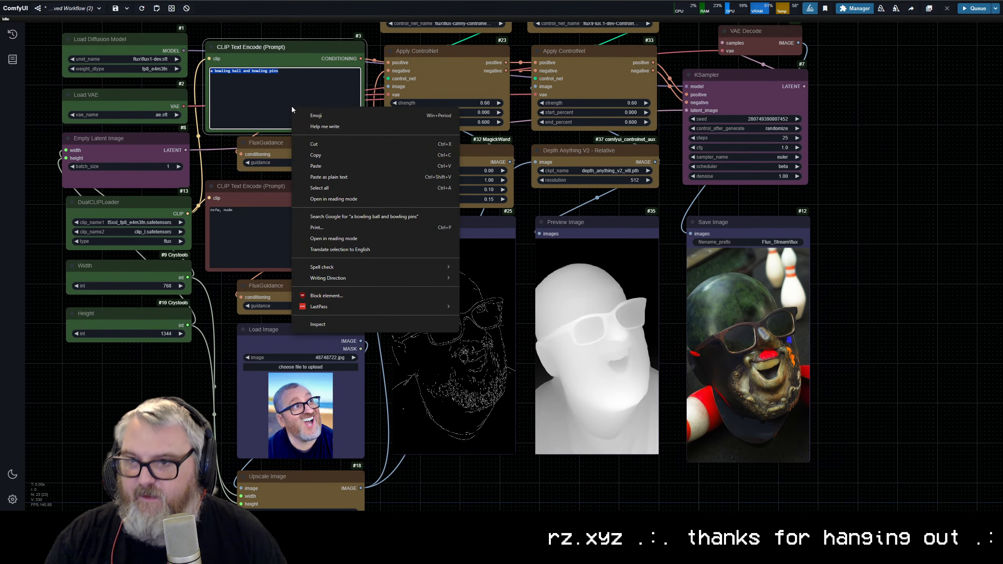
key("Escape")
type("coit")
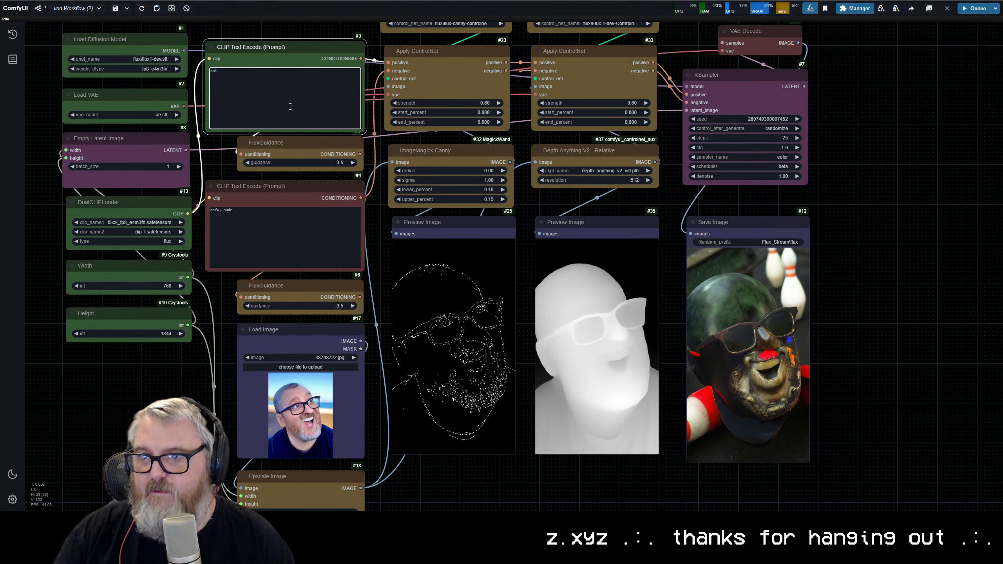
type("ton candy")
key("ctrl+Return")
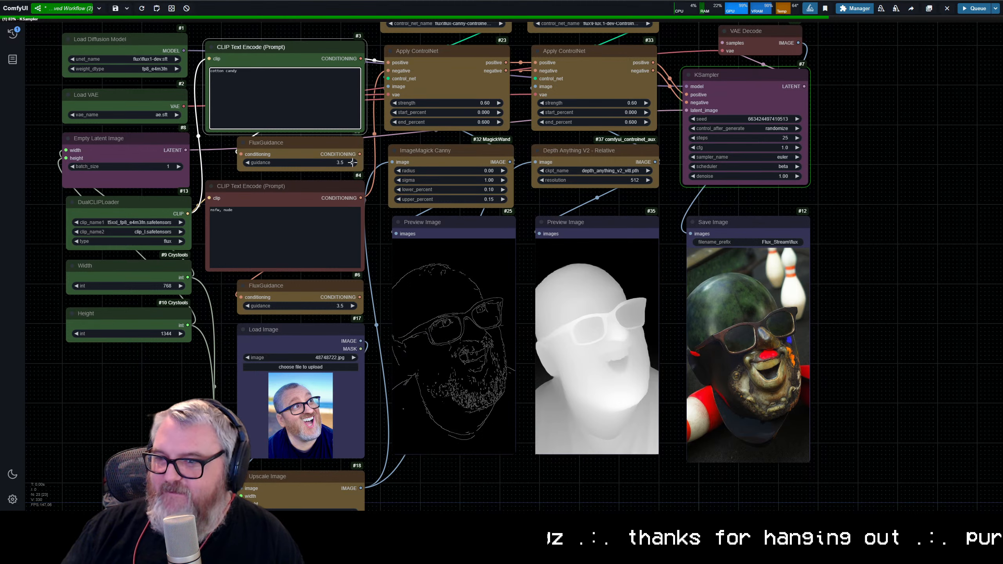
Step: Change the positive prompt to "translucent ghost" and queue another run
key("ctrl+a")
type("transluc")
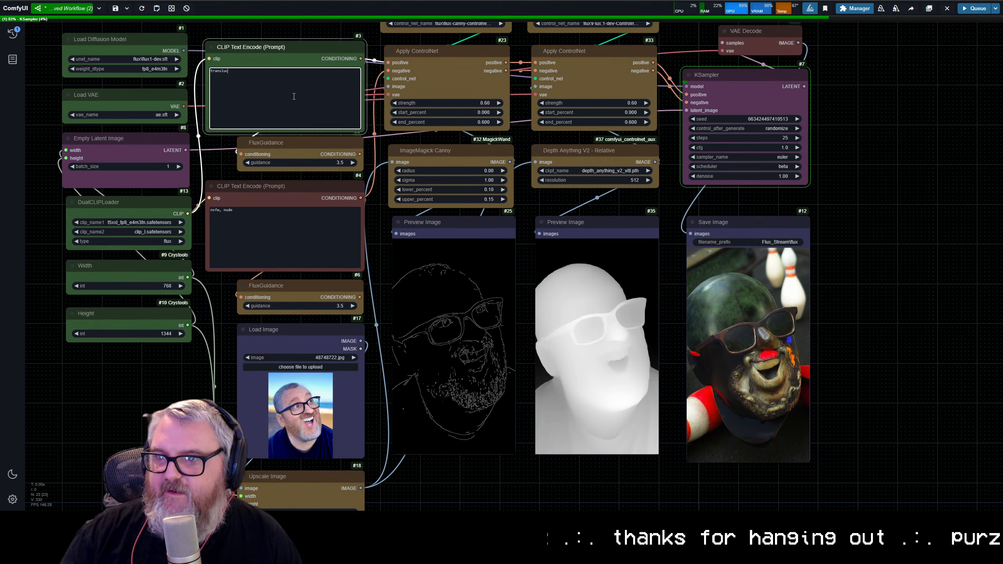
type("ent ghotst")
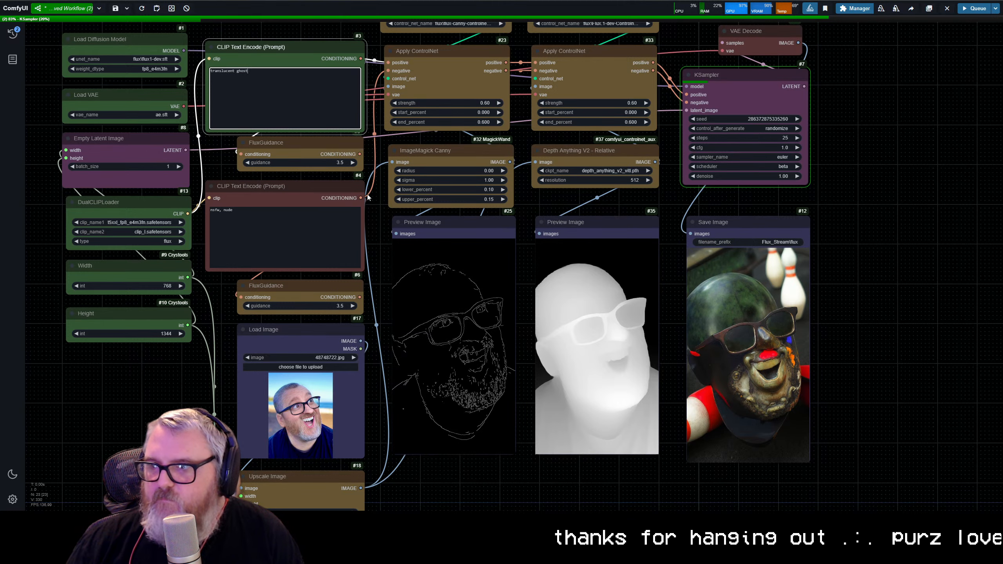
Step: Compare the bowling image and the cotton candy image with the canny and depth previews
scroll(776, 395, "up", 5)
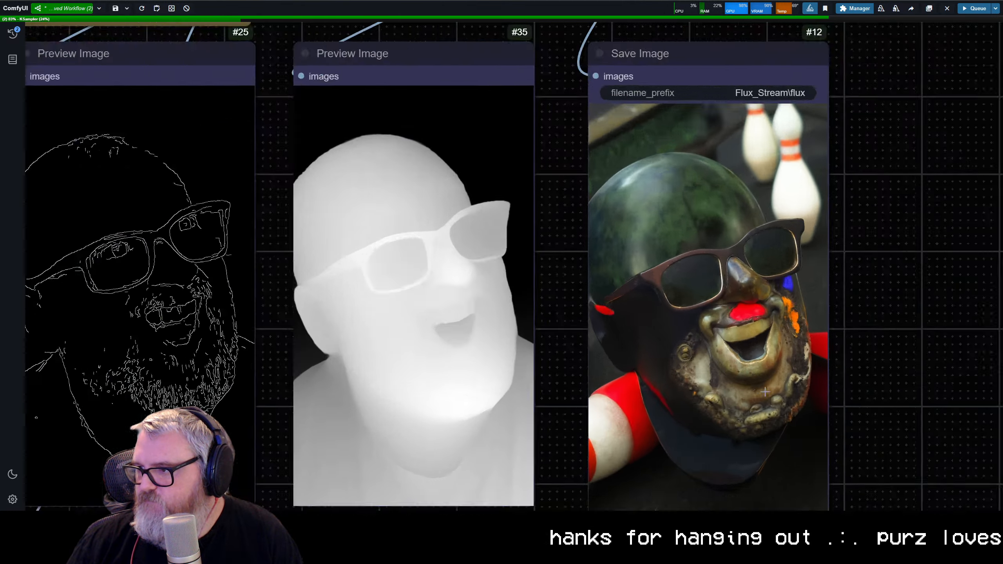
scroll(765, 391, "up", 3)
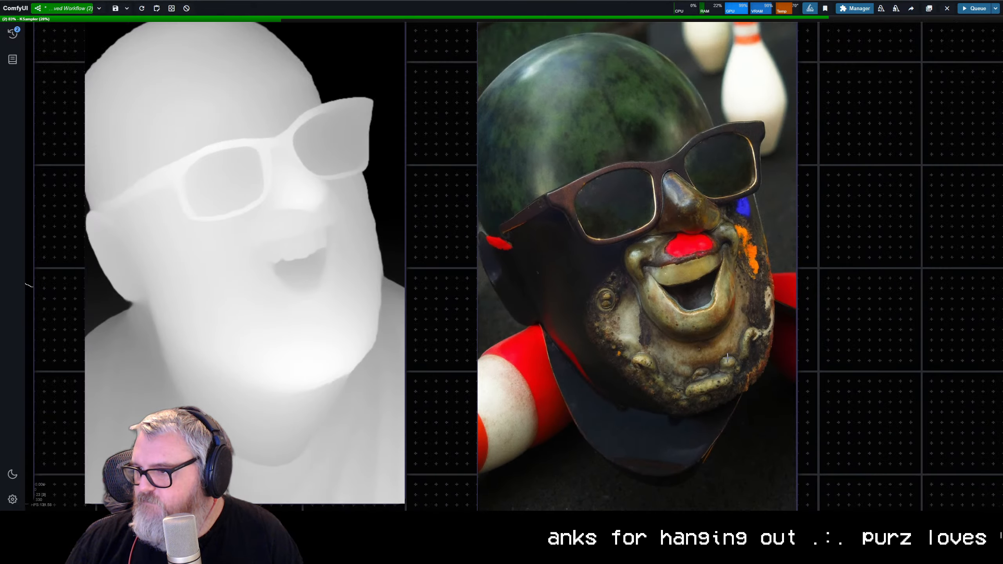
scroll(716, 361, "down", 6)
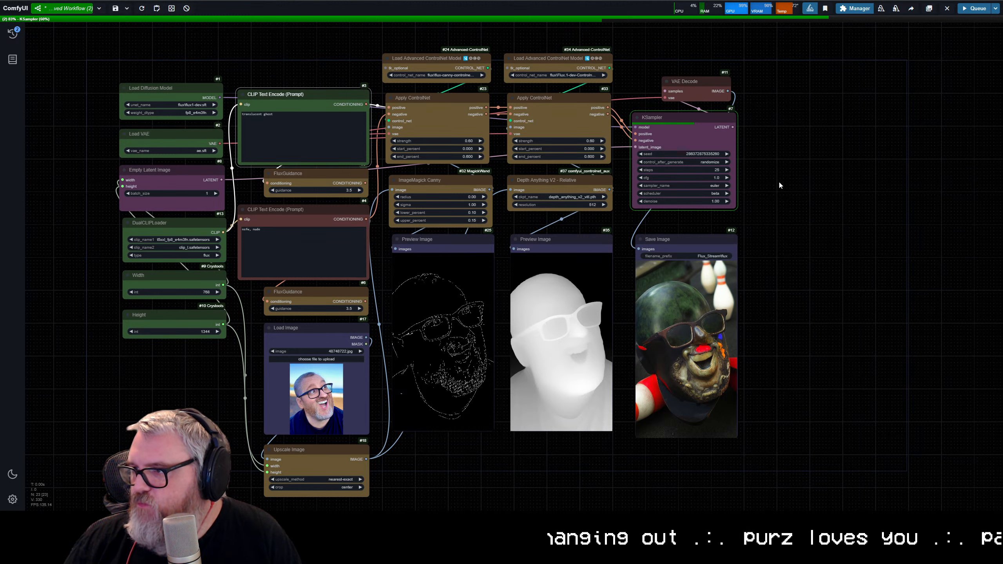
left_click(671, 119)
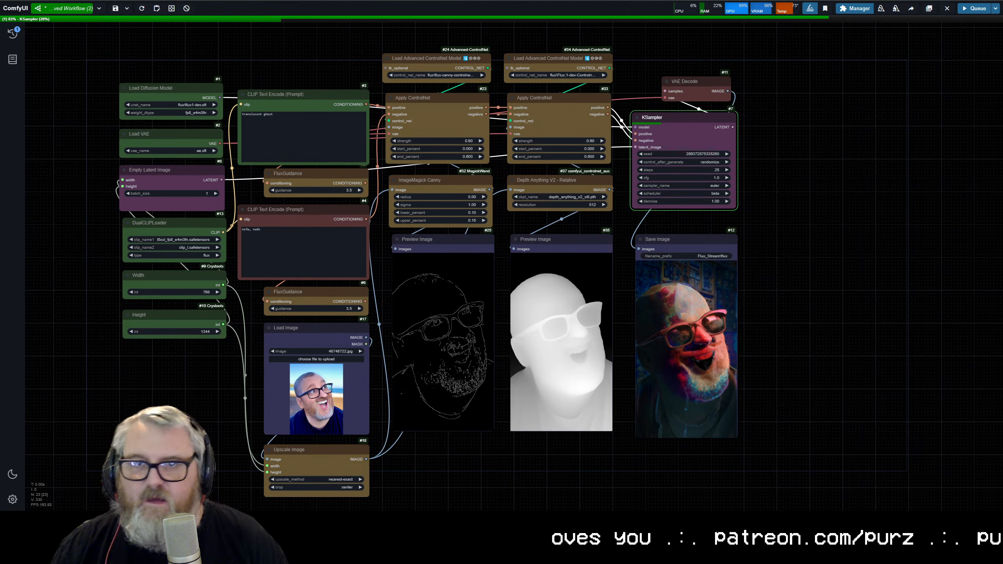
scroll(551, 295, "up", 10)
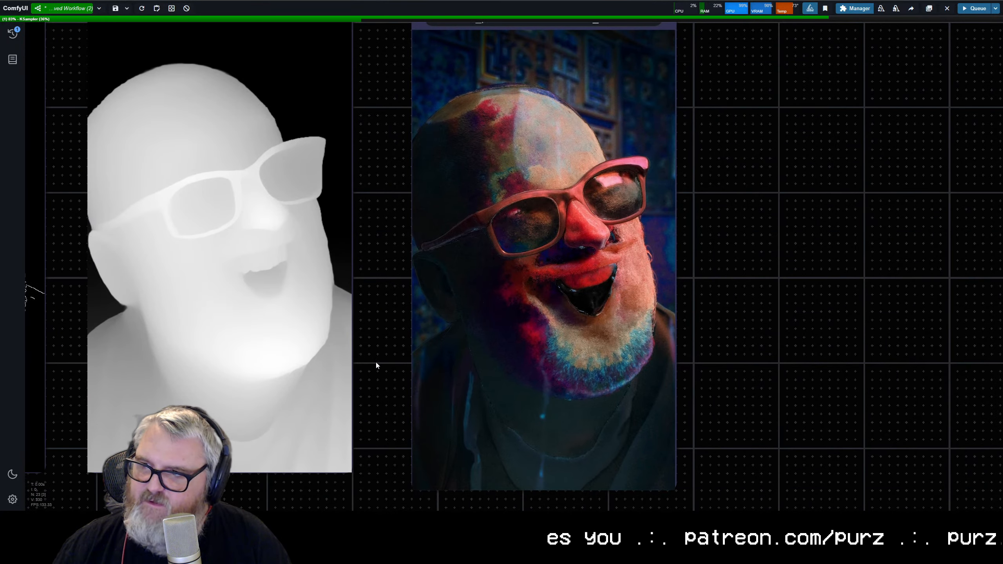
scroll(410, 373, "down", 5)
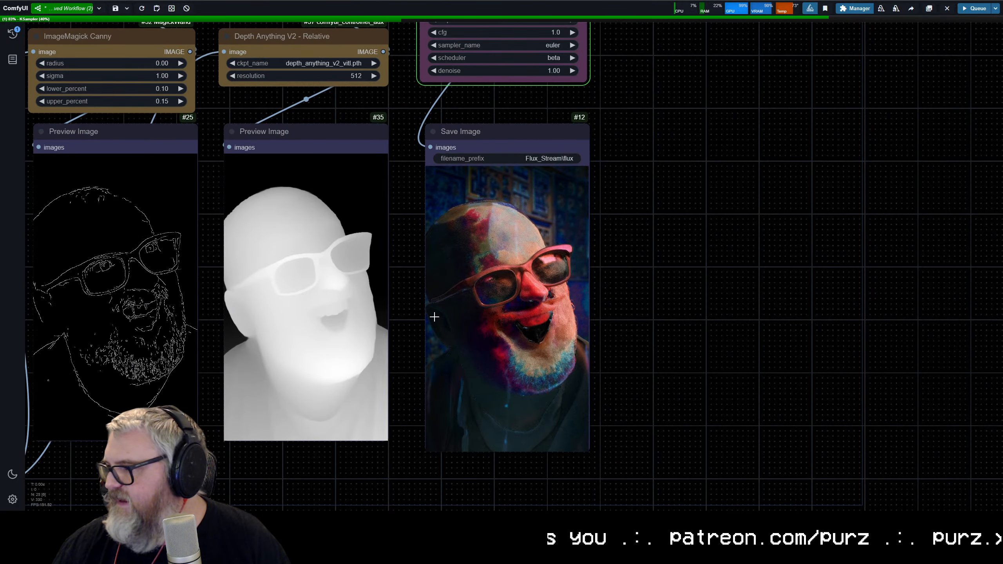
scroll(432, 353, "down", 2)
scroll(432, 355, "down", 1)
left_click_drag(435, 354, 600, 356)
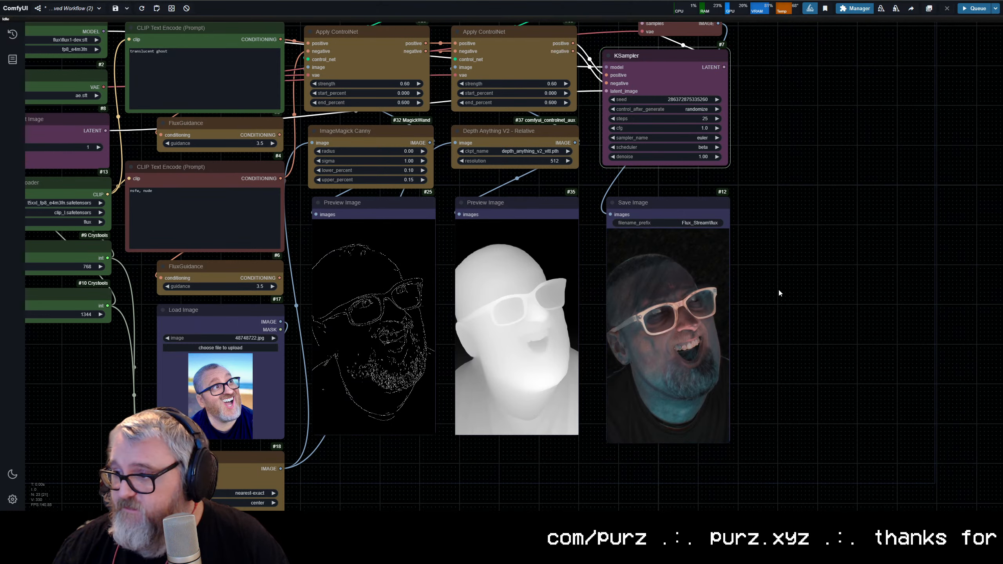
Step: Inspect the translucent ghost image up close, checking the face and glasses against the control previews
scroll(745, 304, "up", 5)
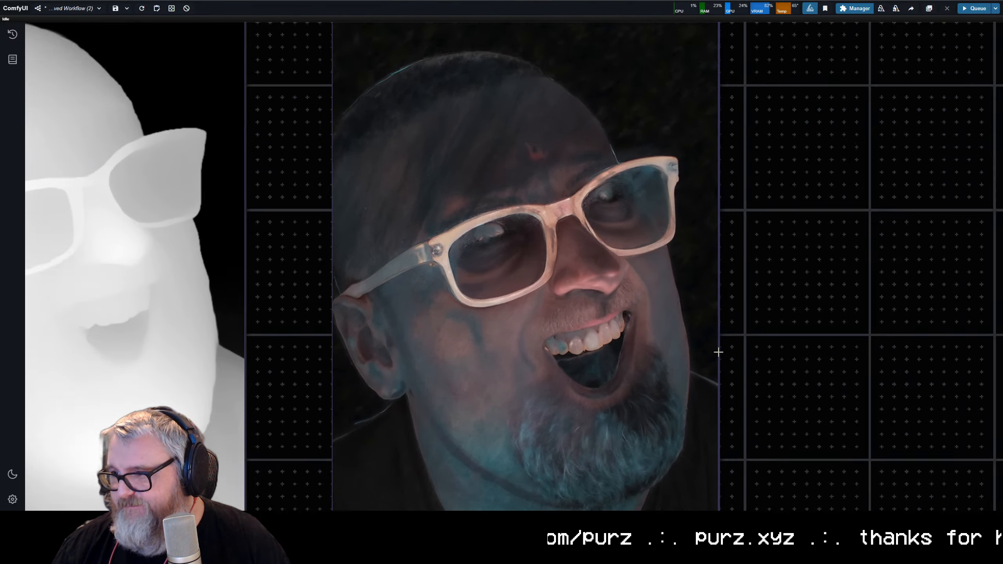
scroll(746, 350, "up", 5)
scroll(711, 316, "down", 1)
scroll(690, 286, "down", 4)
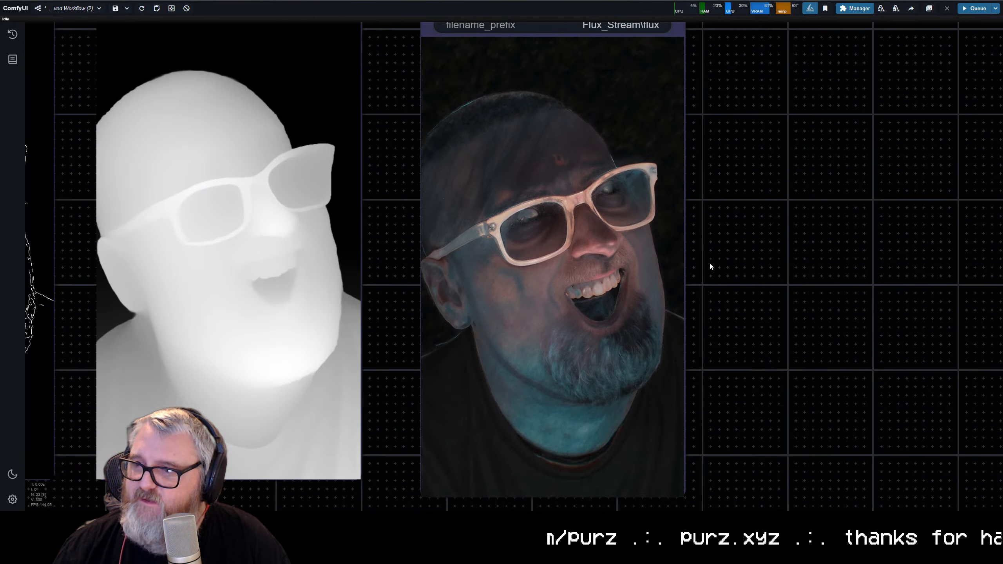
scroll(689, 254, "down", 5)
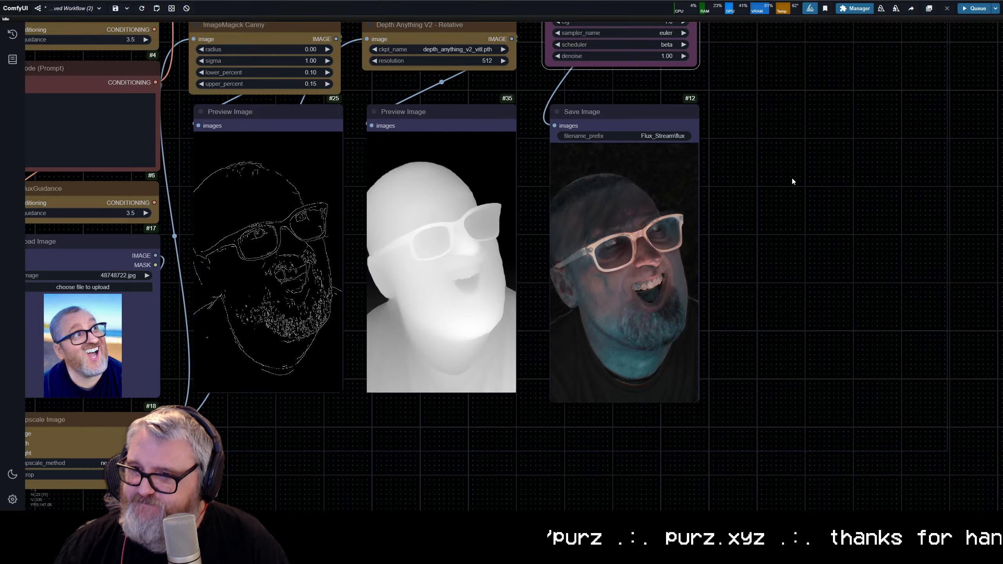
scroll(782, 197, "down", 3)
scroll(761, 237, "down", 2)
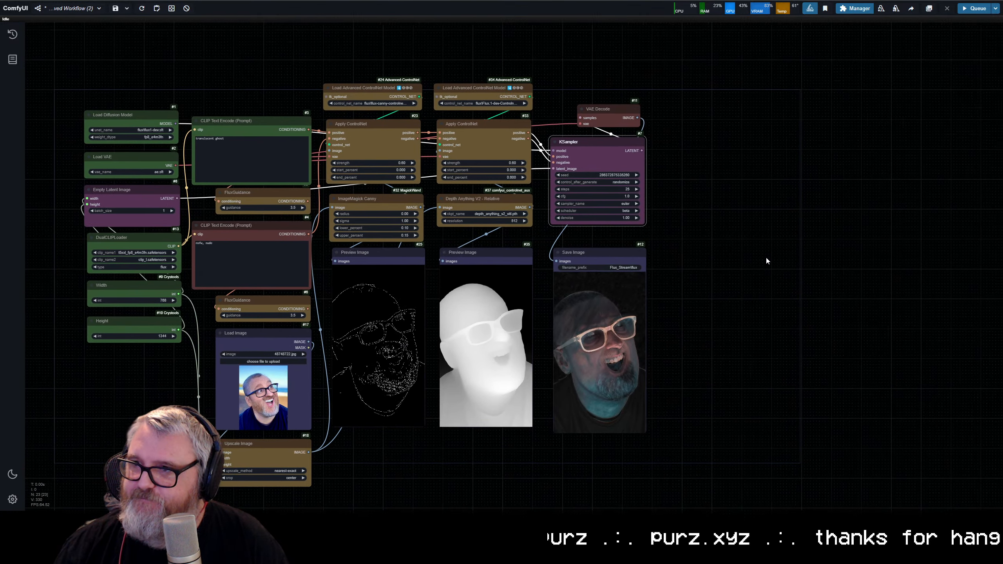
Step: Replace the ImageMagick Canny node with a Canny Edge node and set its resolution to 768
scroll(770, 249, "up", 1)
left_click(333, 198)
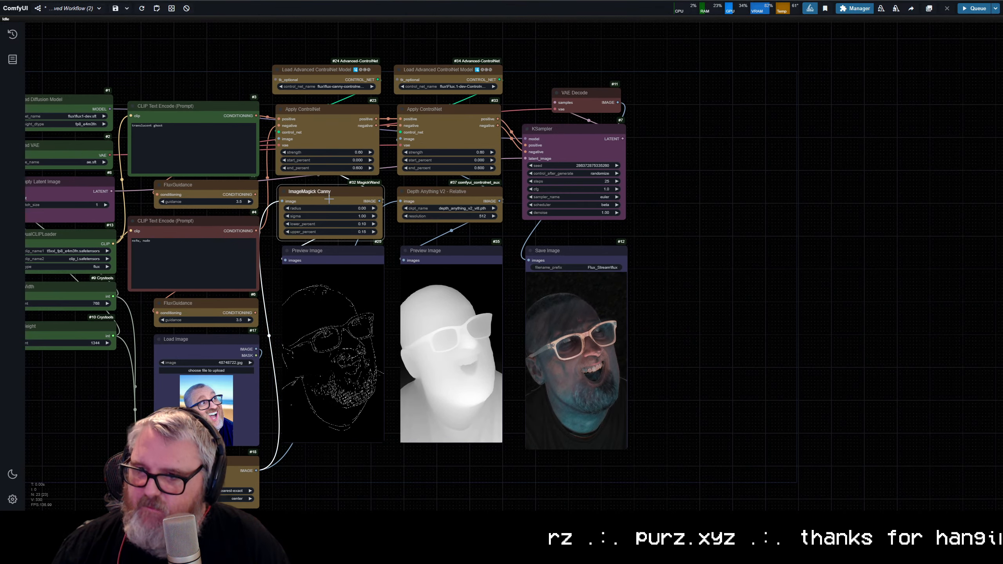
key("Delete")
double_click(329, 199)
type("canny e")
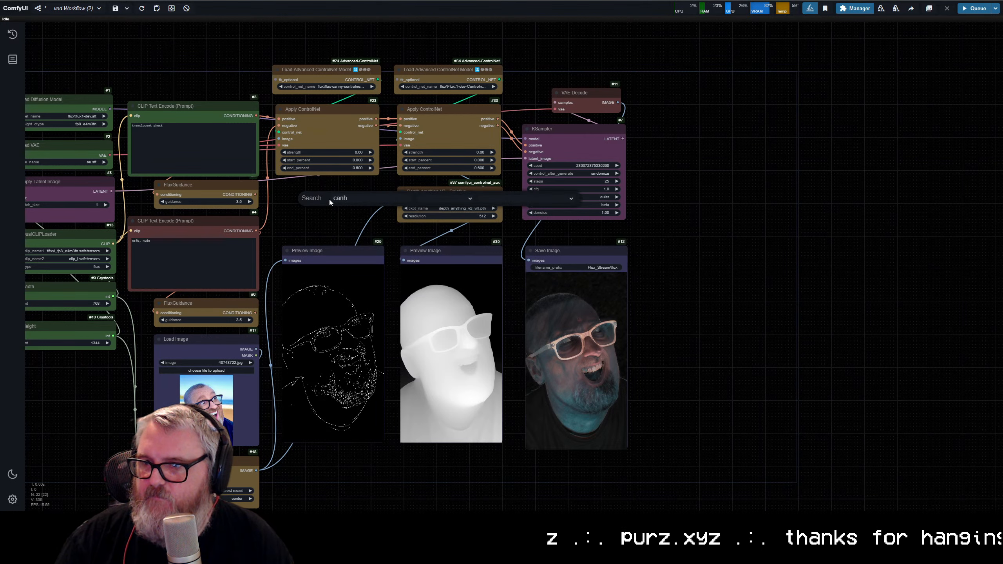
key("Return")
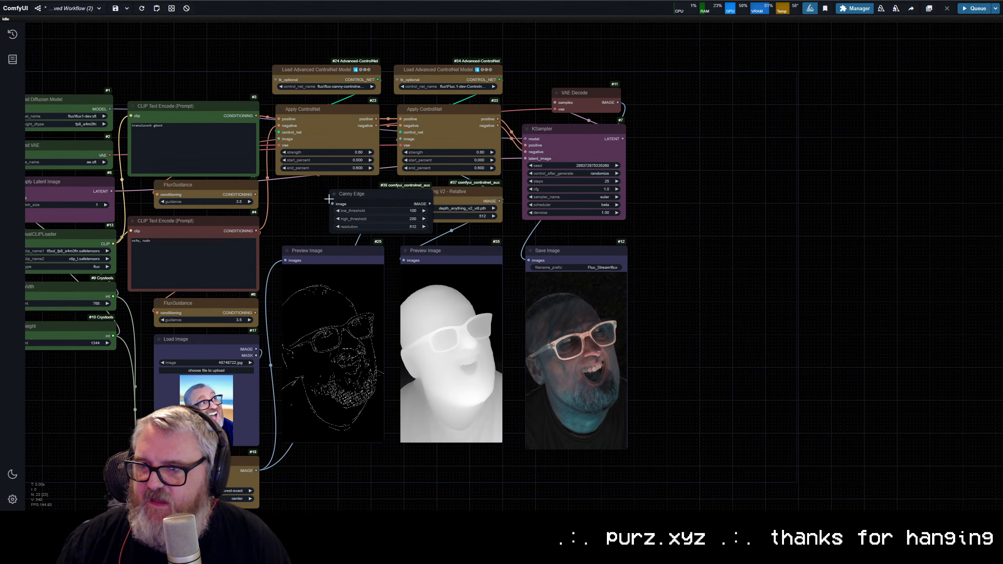
left_click(337, 227)
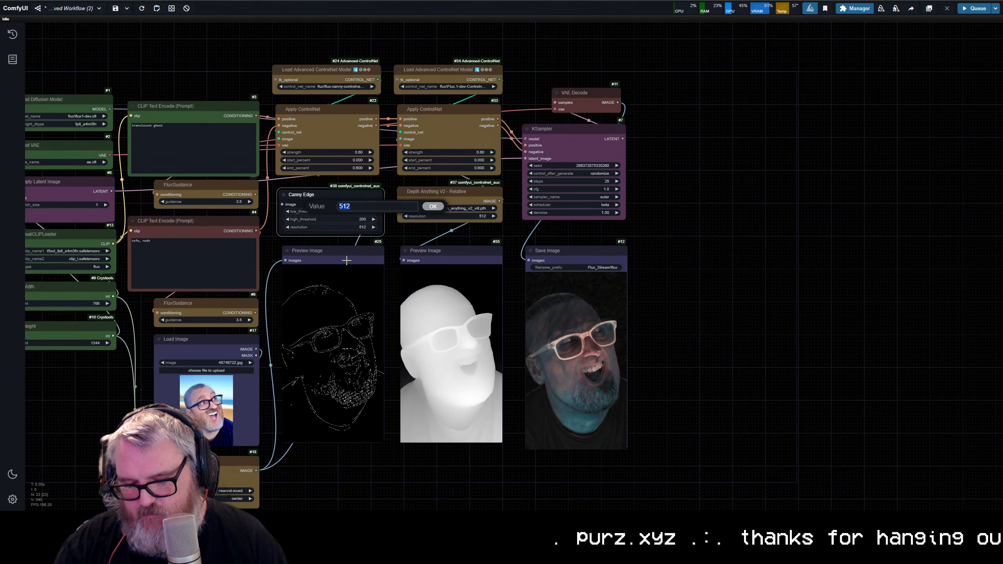
type("768")
key("Return")
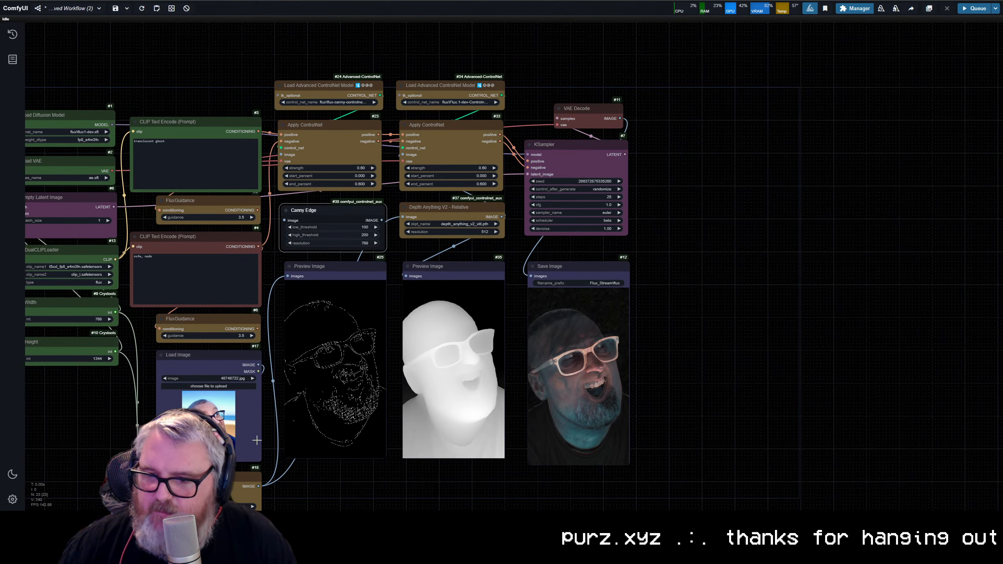
Step: Connect Upscale Image to Canny Edge, route its output to the first Apply ControlNet and the canny Preview Image, and queue the workflow
left_click_drag(258, 485, 284, 220)
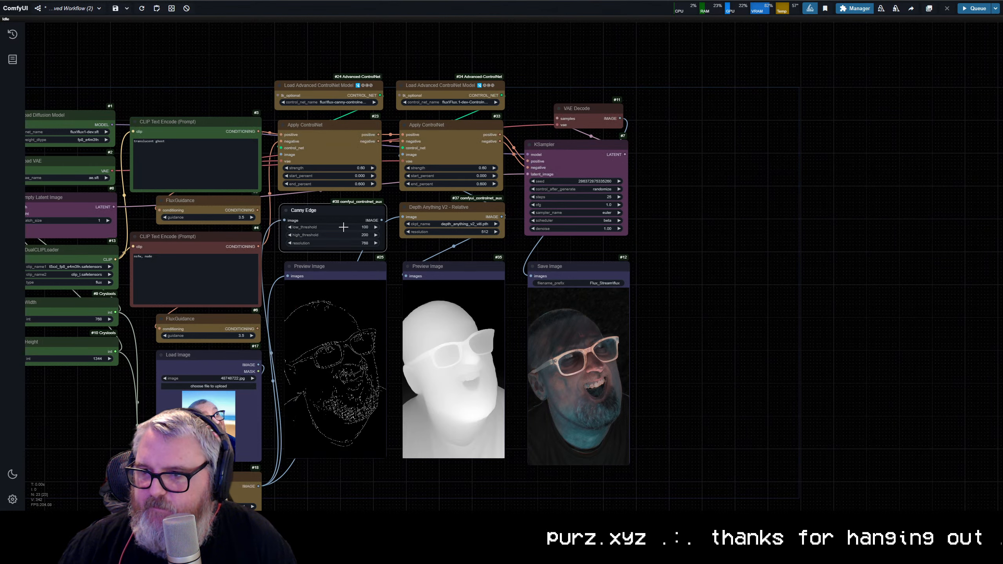
left_click_drag(382, 220, 281, 155)
key("ctrl+Return")
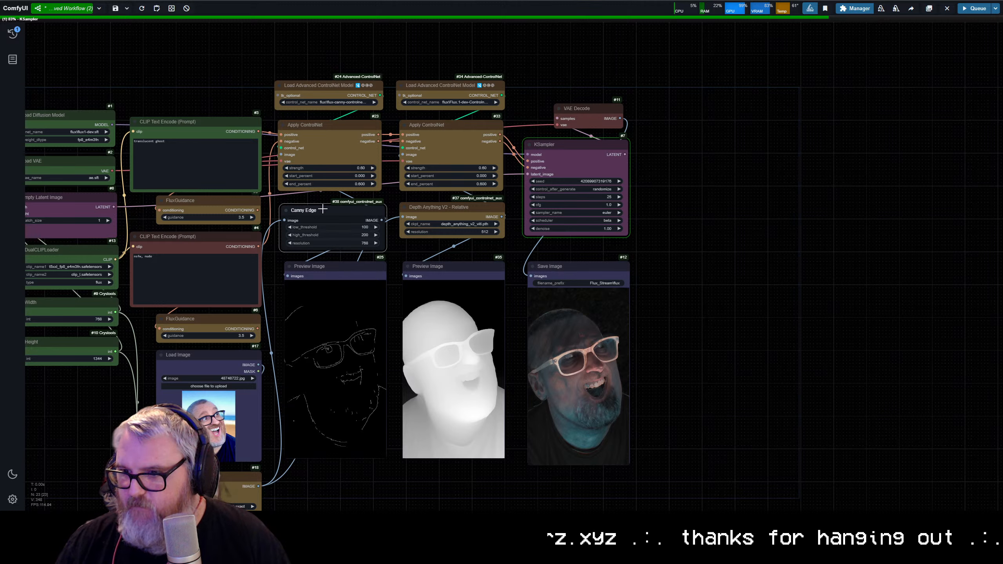
Step: Cancel the running generation and requeue the workflow with the Canny Edge high_threshold set to 115
left_click(947, 8)
scroll(387, 221, "up", 10)
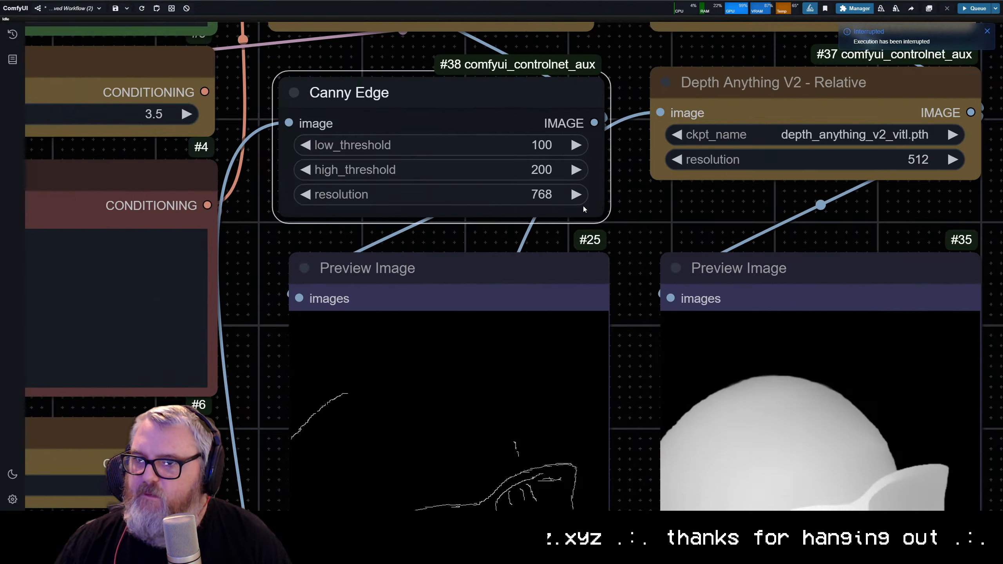
left_click_drag(584, 209, 689, 173)
left_click(613, 134)
type("100")
key("Return")
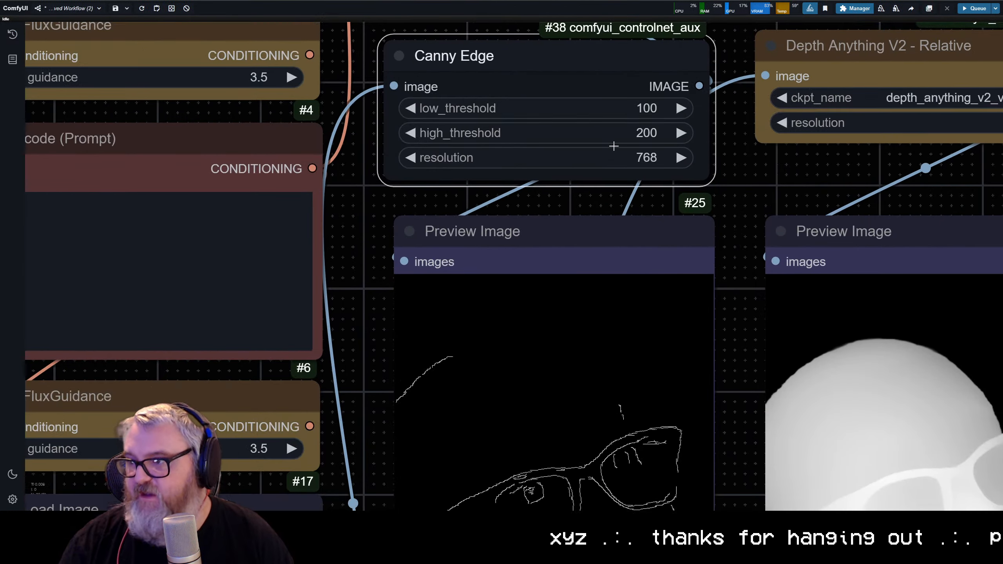
left_click(604, 131)
type("115")
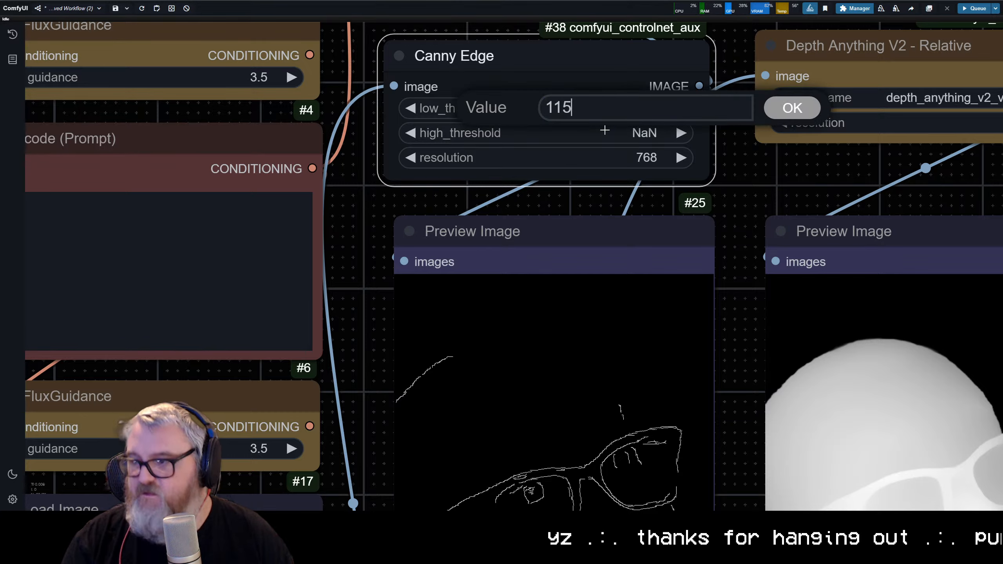
key("Return")
key("ctrl+Return")
Step: Compare the updated canny preview with the depth preview and the saved ghost image
scroll(605, 282, "down", 3)
left_click_drag(600, 300, 505, 119)
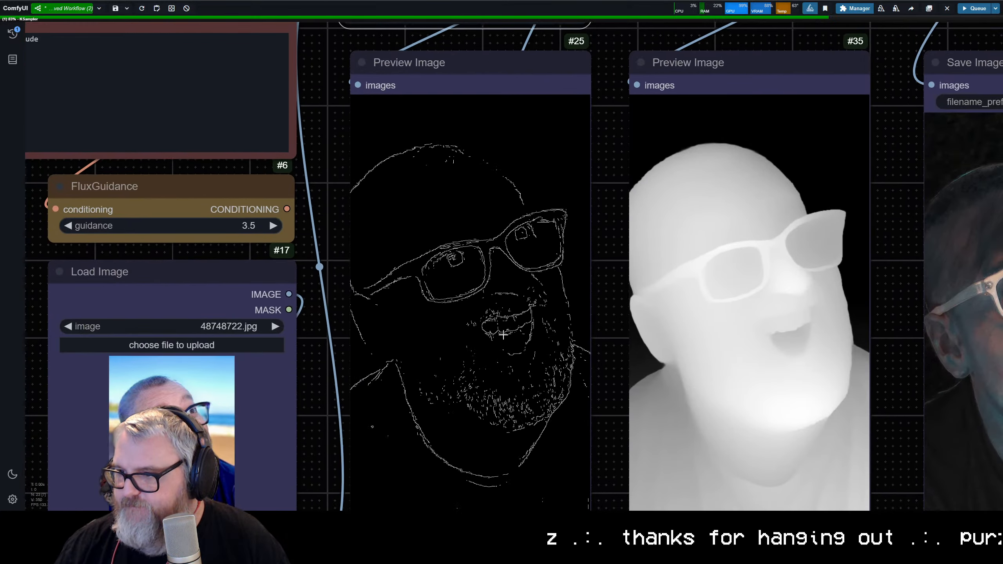
scroll(553, 339, "down", 8)
left_click_drag(677, 337, 491, 330)
scroll(371, 296, "up", 6)
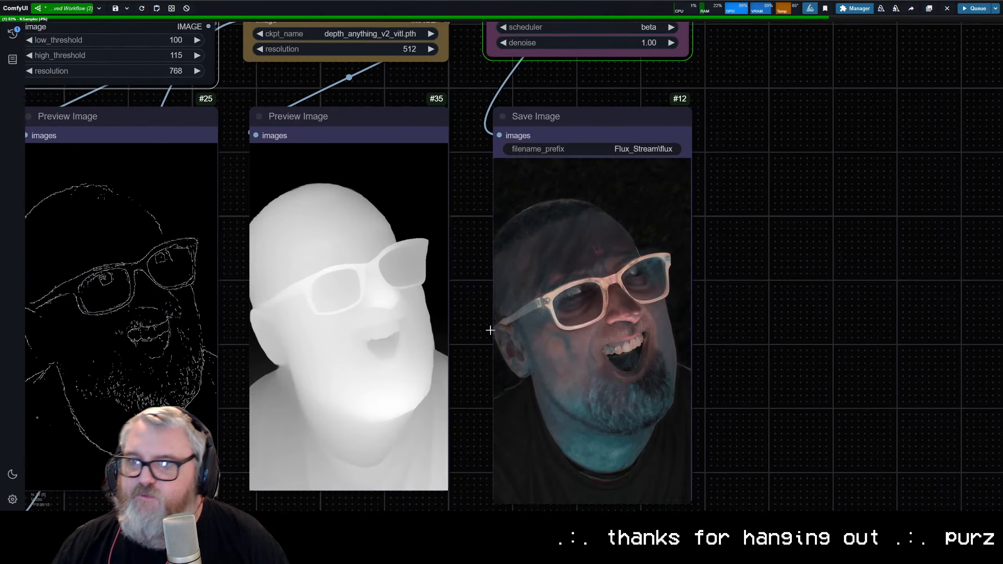
scroll(490, 330, "down", 4)
left_click_drag(238, 90, 501, 103)
scroll(501, 103, "up", 8)
scroll(503, 152, "up", 8)
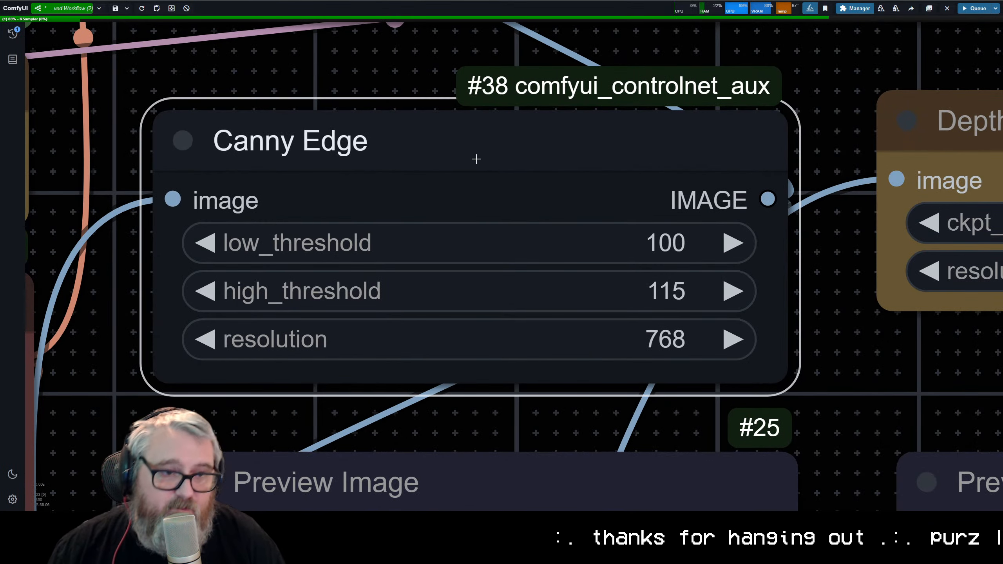
right_click(554, 158)
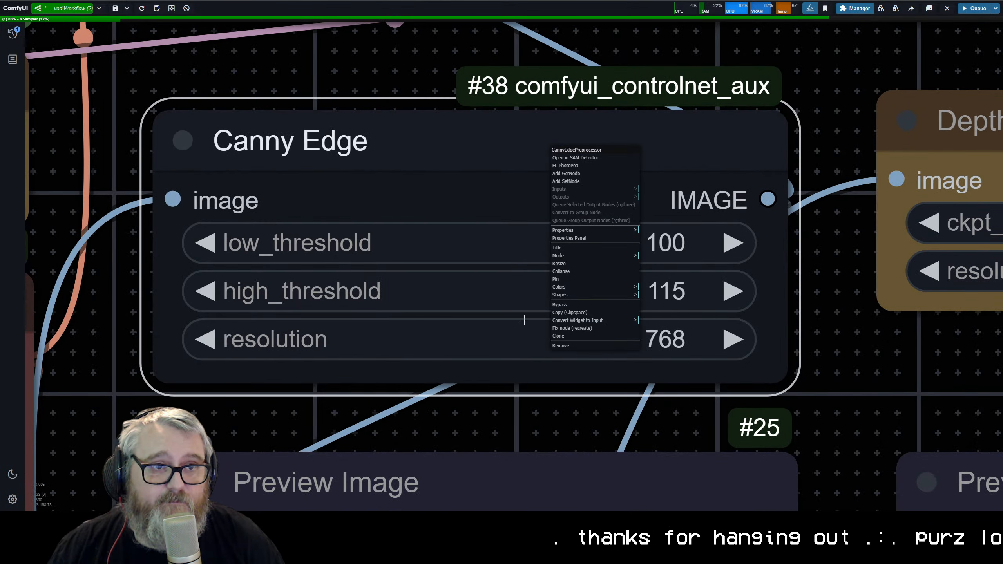
left_click(575, 275)
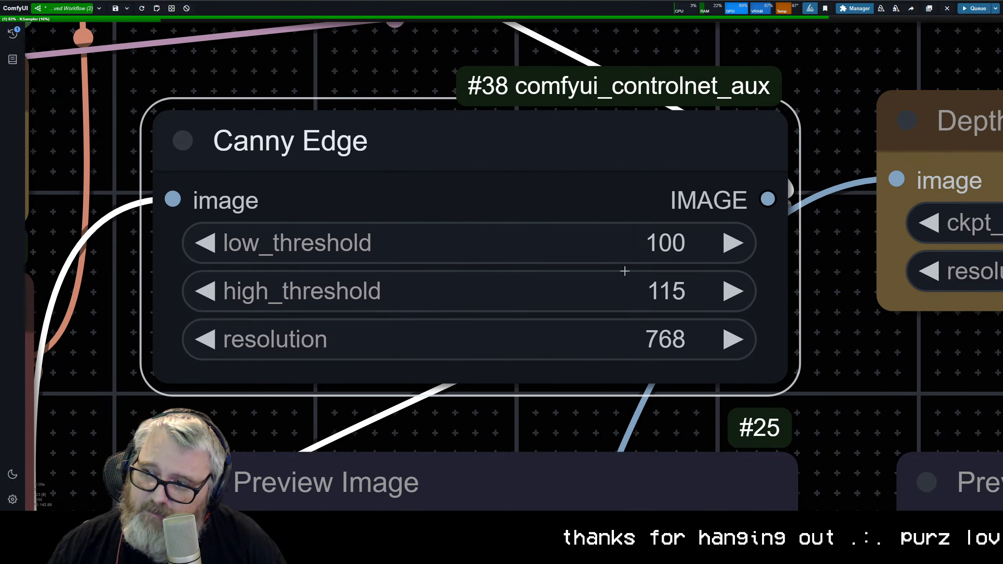
Step: Follow the run with the adjusted canny preview, and inspect the new ghost image's face, glasses and beard outline up close
scroll(596, 319, "down", 14)
left_click_drag(529, 506, 331, 224)
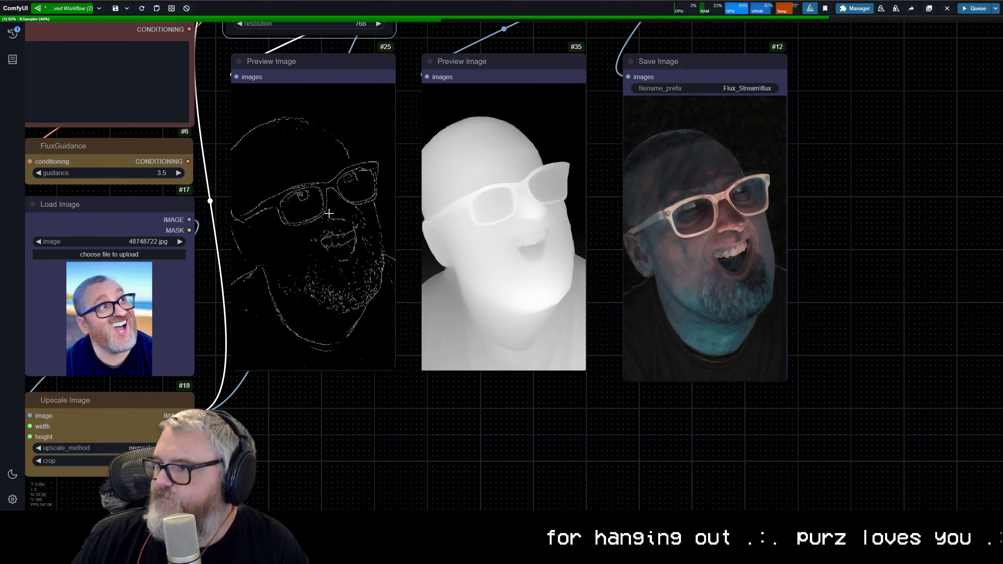
scroll(787, 312, "down", 5)
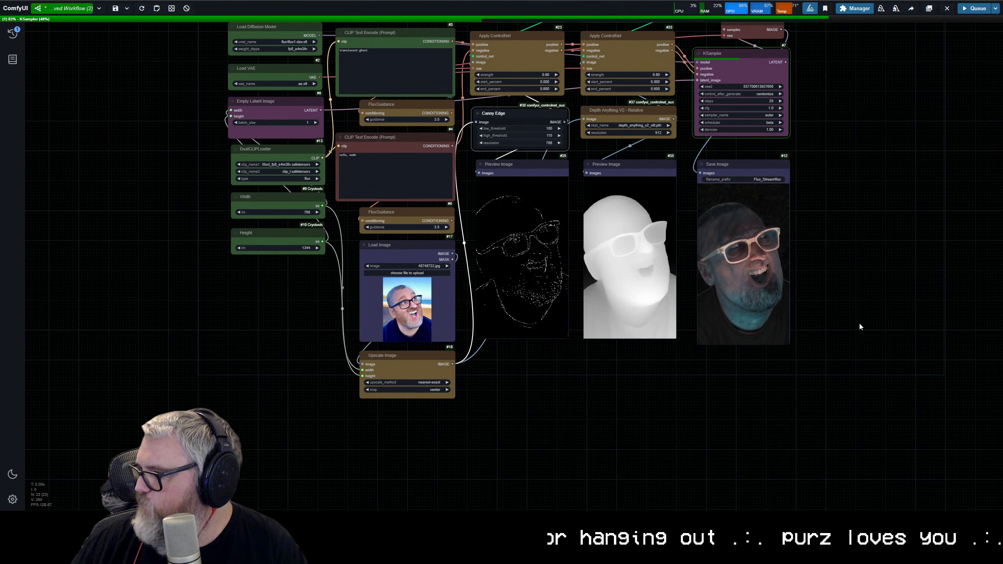
scroll(849, 322, "up", 1)
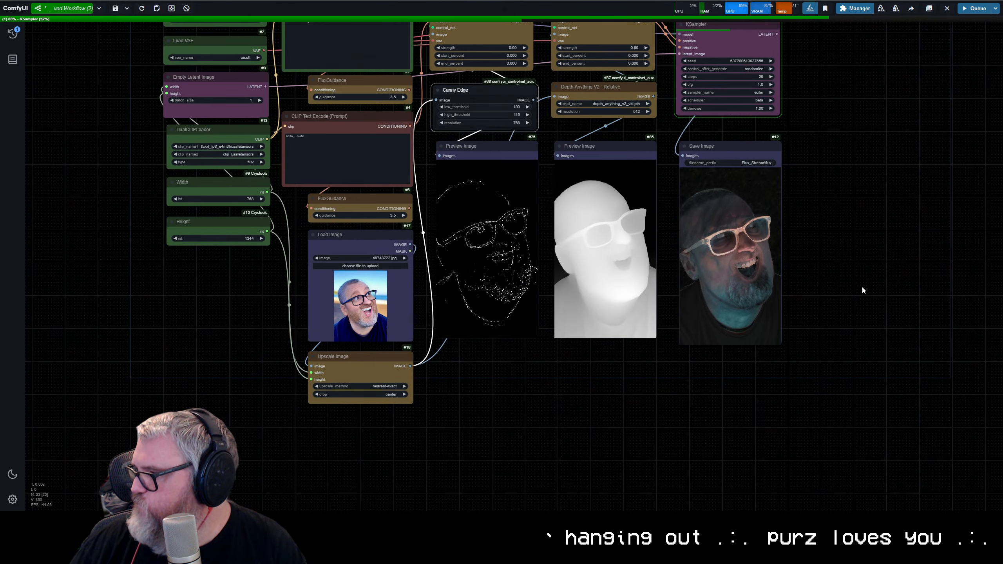
left_click_drag(857, 290, 826, 356)
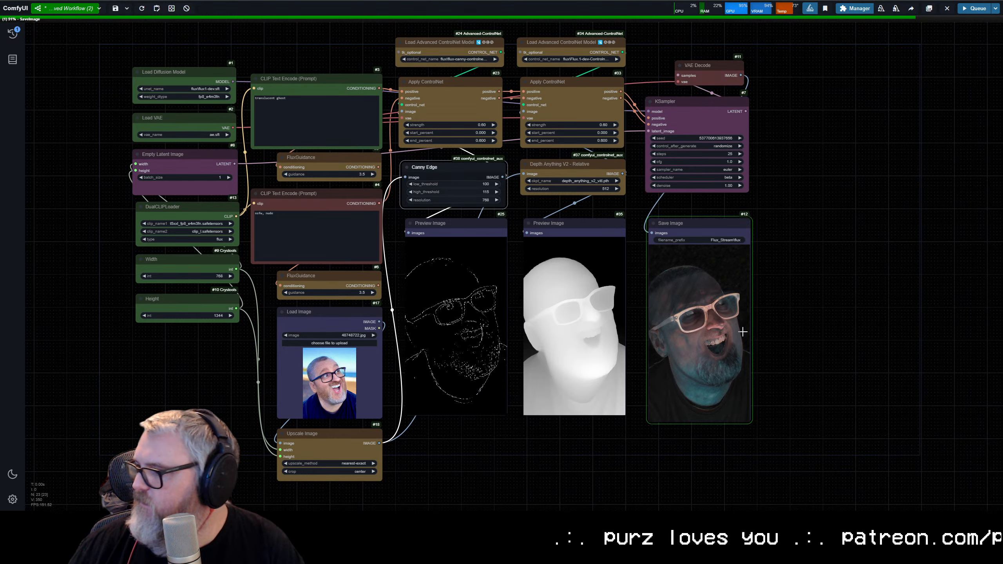
scroll(781, 316, "up", 12)
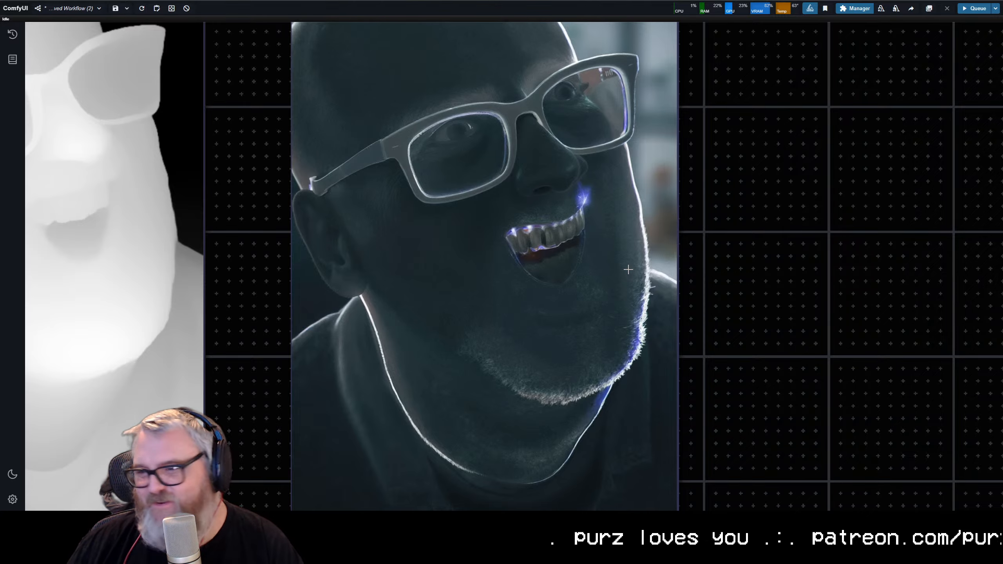
scroll(617, 279, "down", 10)
scroll(614, 281, "down", 6)
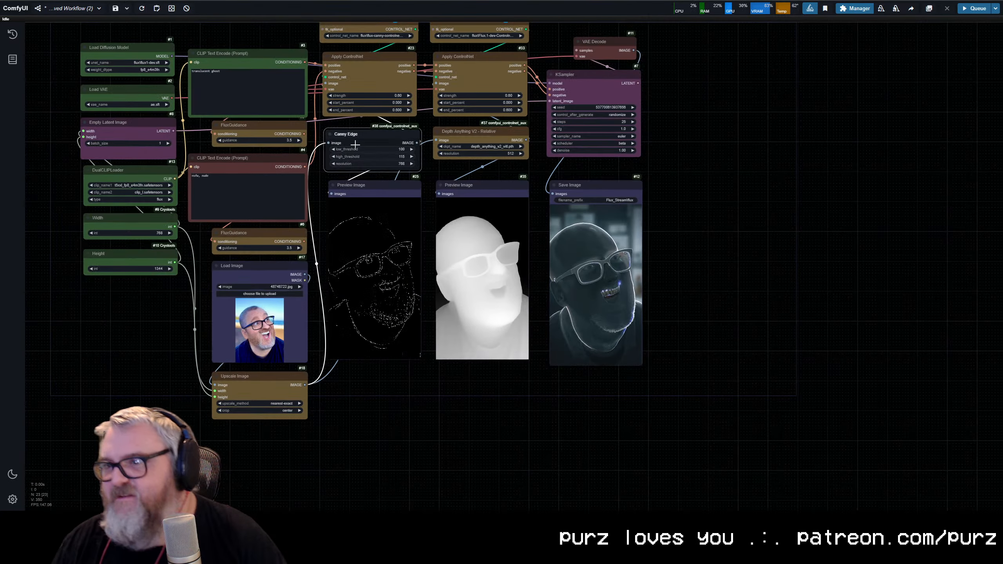
Step: Bypass the canny ControlNet loader, its Apply ControlNet, Canny Edge and canny preview nodes, and queue the workflow with depth only
left_click_drag(343, 150, 334, 220)
left_click_drag(348, 49, 379, 455)
key("ctrl+b")
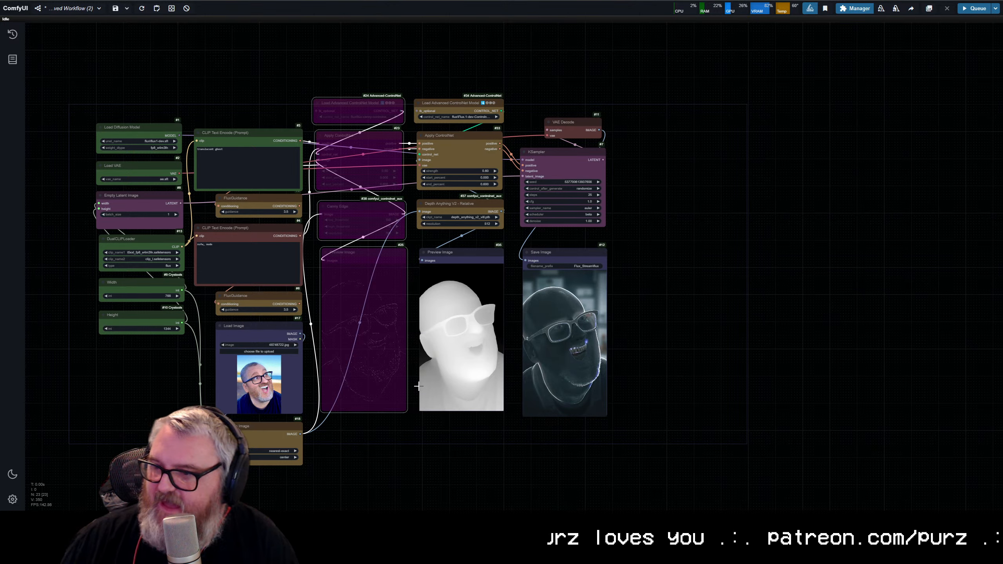
key("ctrl+Return")
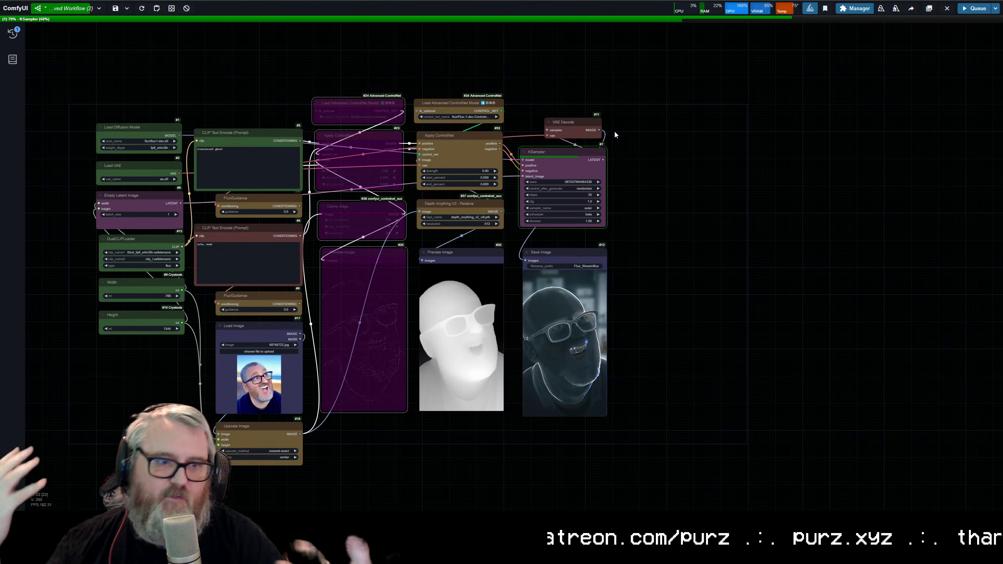
Step: Review the depth Apply ControlNet, Depth Anything V2 and KSampler settings during the depth-only run
scroll(582, 170, "up", 3)
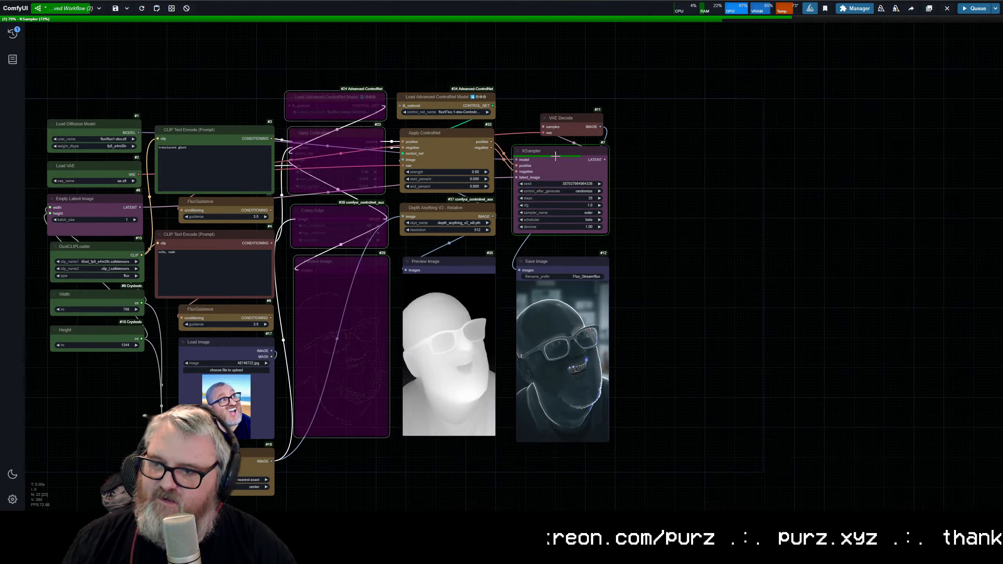
scroll(723, 174, "down", 3)
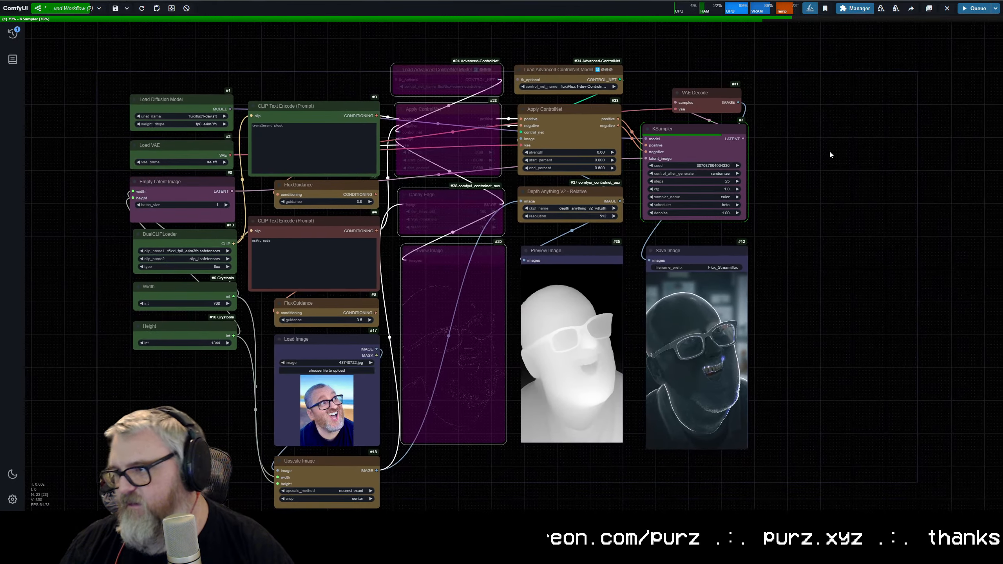
scroll(829, 149, "up", 2)
scroll(564, 181, "up", 3)
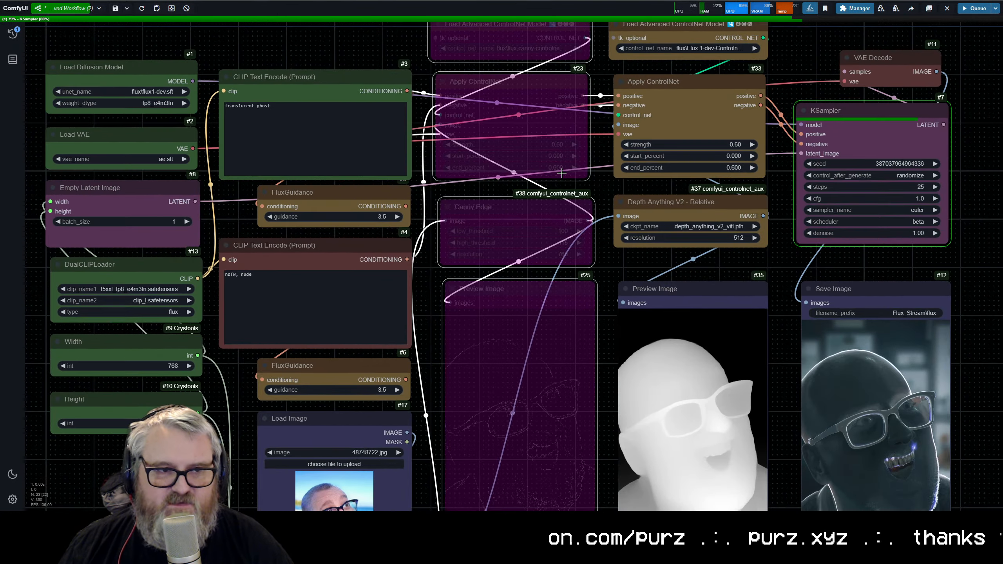
scroll(632, 176, "up", 5)
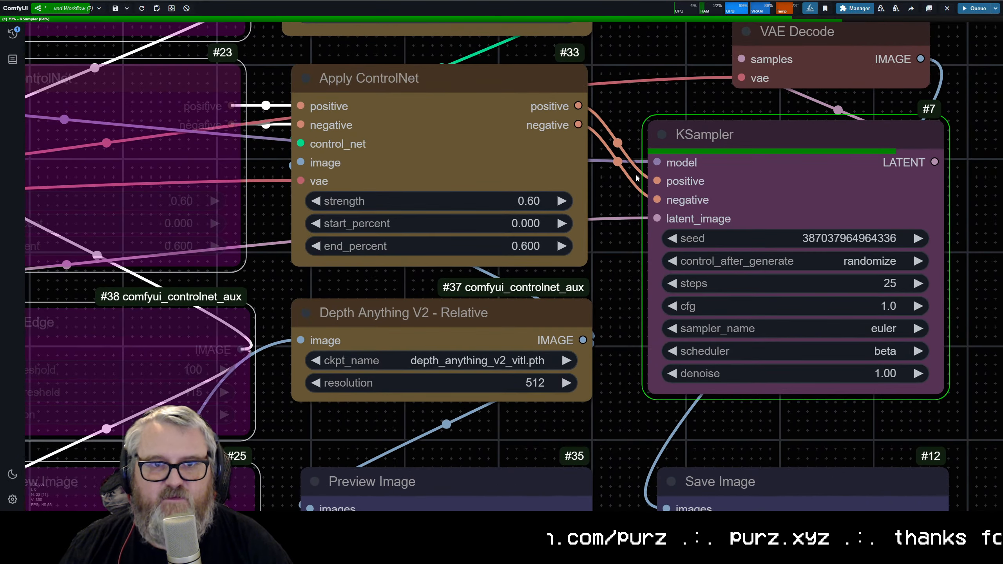
left_click_drag(636, 178, 546, 186)
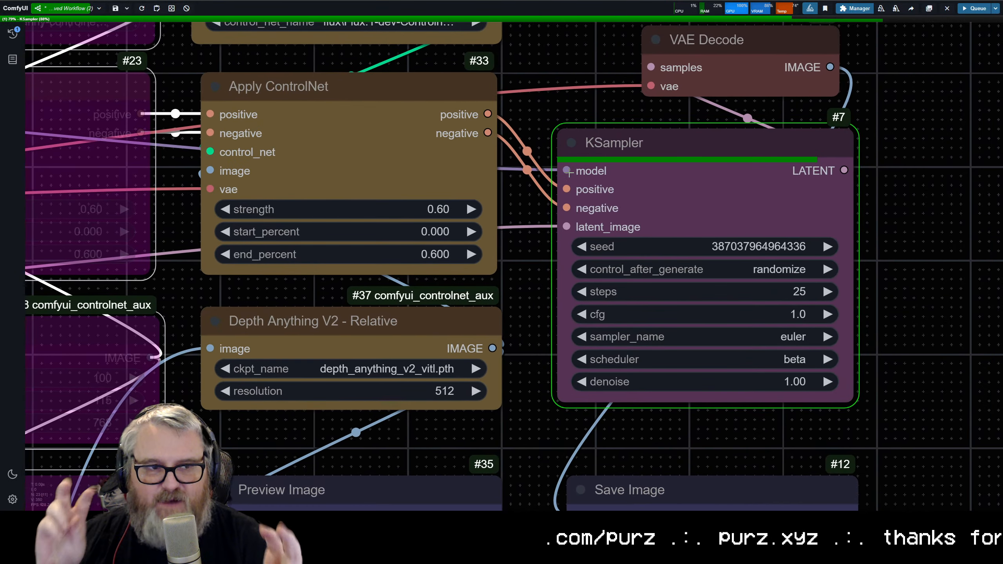
scroll(582, 161, "down", 8)
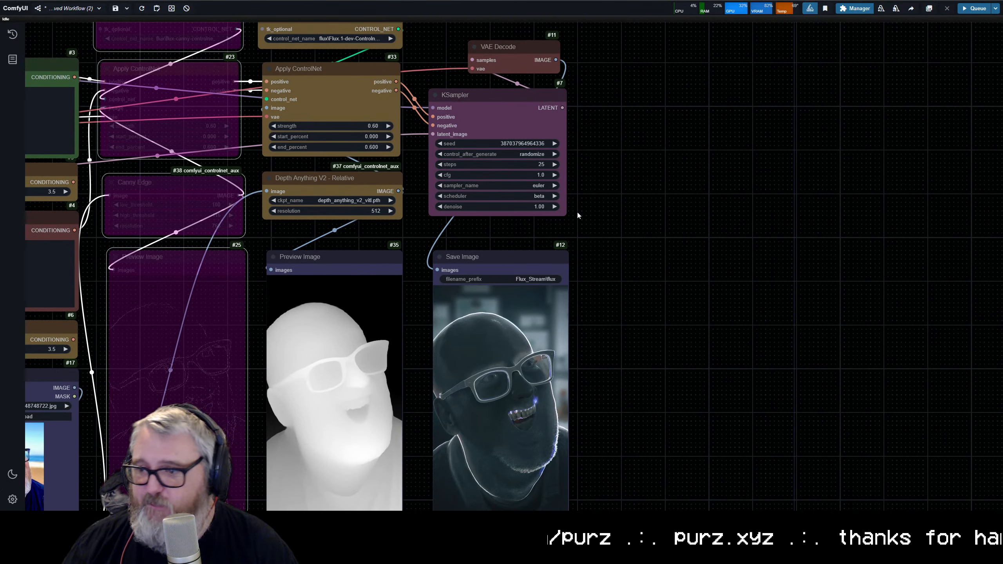
Step: Inspect the depth-only ghost image up close and compare it with the depth preview and source photo
left_click_drag(593, 321, 622, 274)
scroll(676, 242, "up", 6)
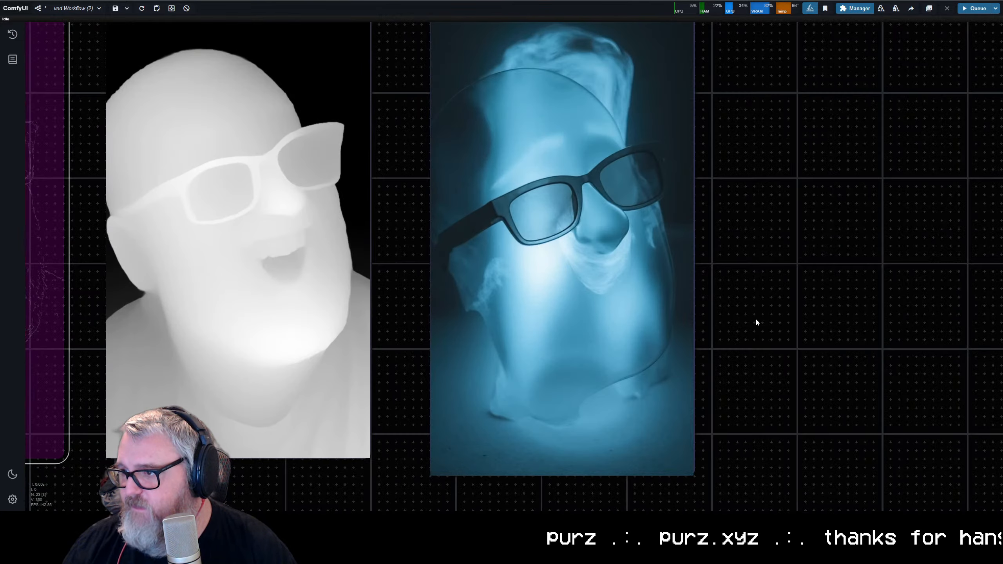
scroll(752, 318, "down", 5)
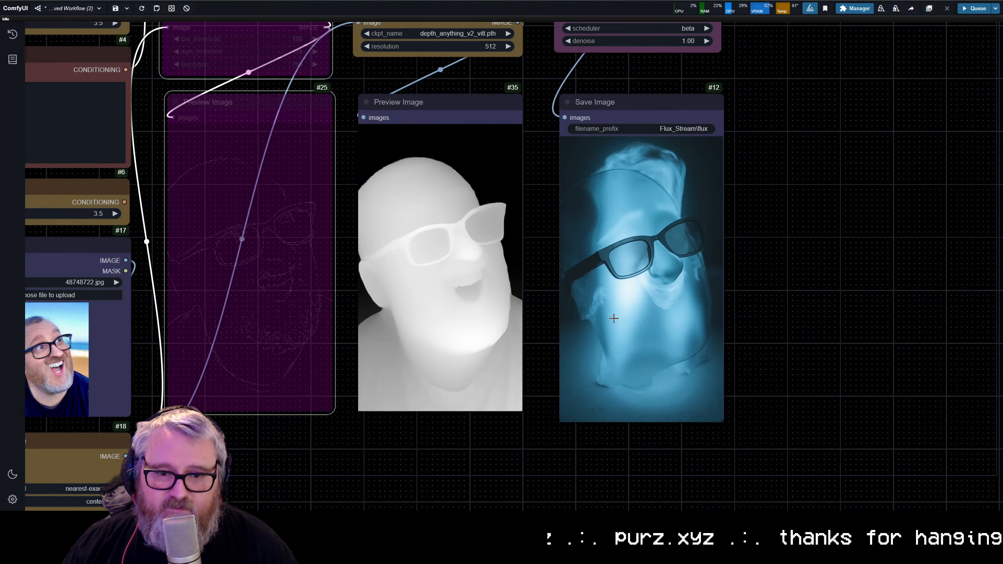
scroll(567, 377, "down", 4)
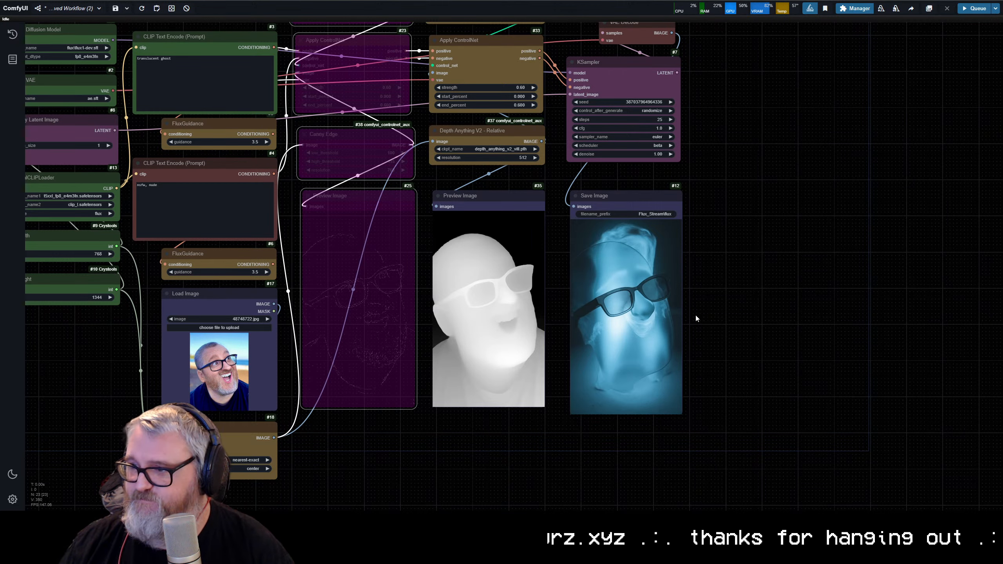
scroll(694, 313, "down", 4)
scroll(848, 299, "up", 3)
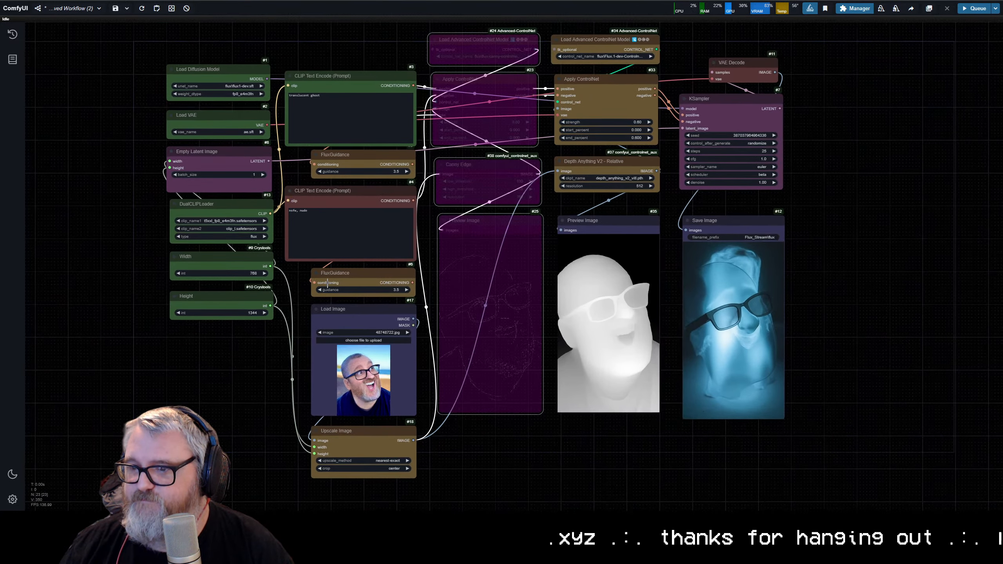
Step: Review the model loaders, the positive prompt and the depth ControlNet loader and strength settings across the workflow
scroll(243, 106, "up", 4)
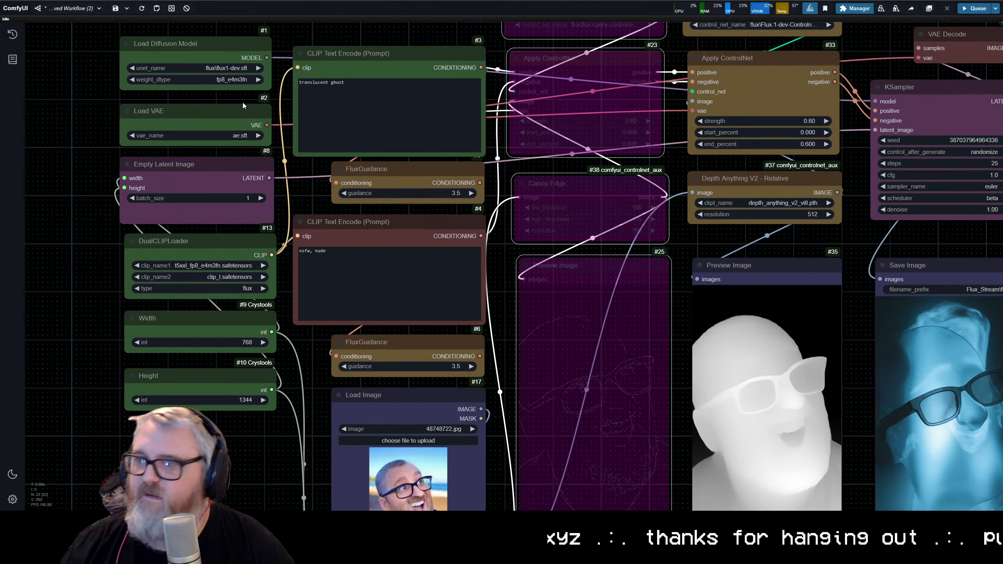
scroll(323, 202, "up", 3)
left_click_drag(301, 185, 287, 309)
scroll(321, 103, "up", 5)
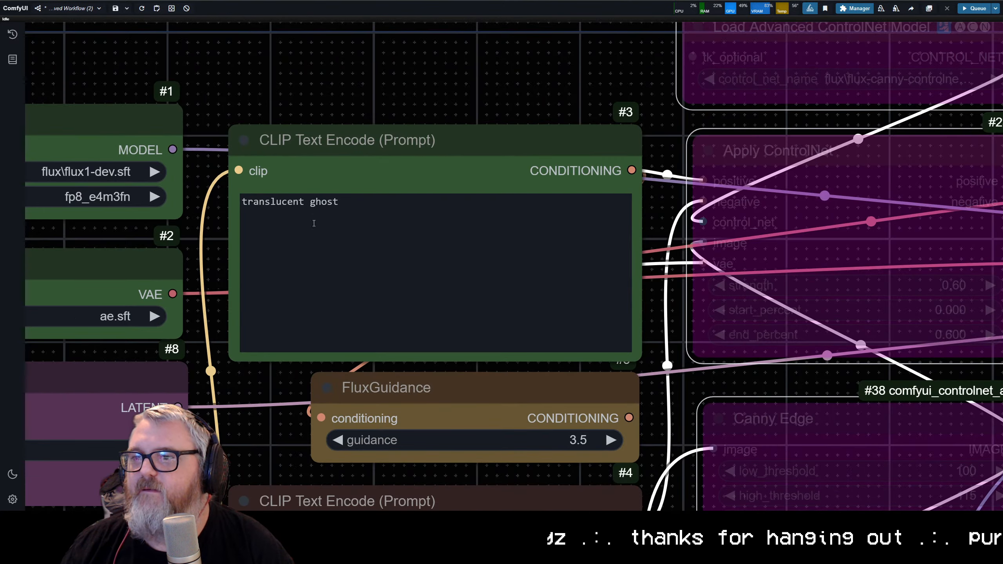
left_click_drag(299, 91, 541, 77)
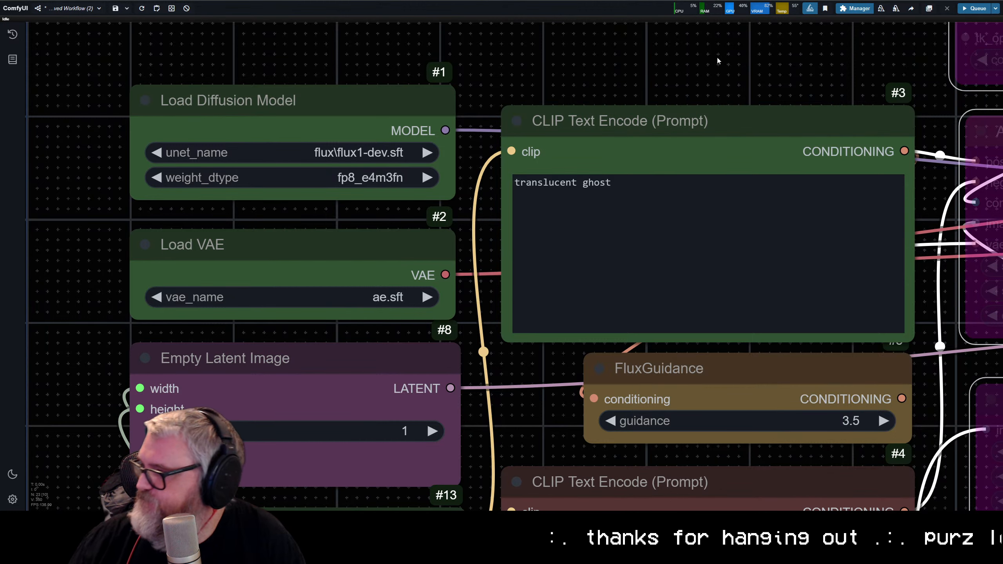
scroll(680, 91, "down", 6)
left_click_drag(676, 83, 380, 80)
left_click_drag(494, 91, 215, 102)
scroll(405, 128, "down", 3)
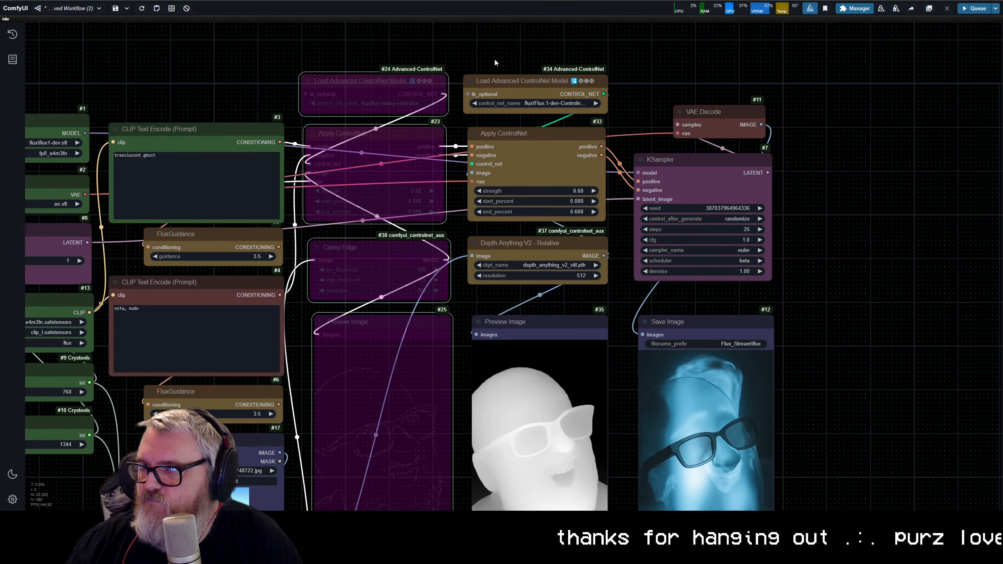
scroll(499, 90, "down", 4)
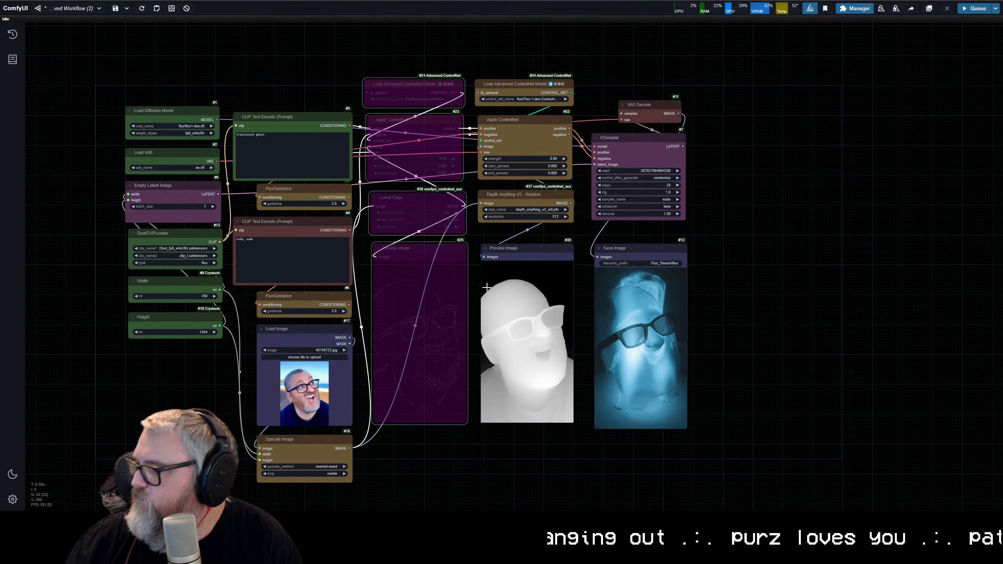
scroll(486, 287, "down", 3)
scroll(546, 189, "up", 12)
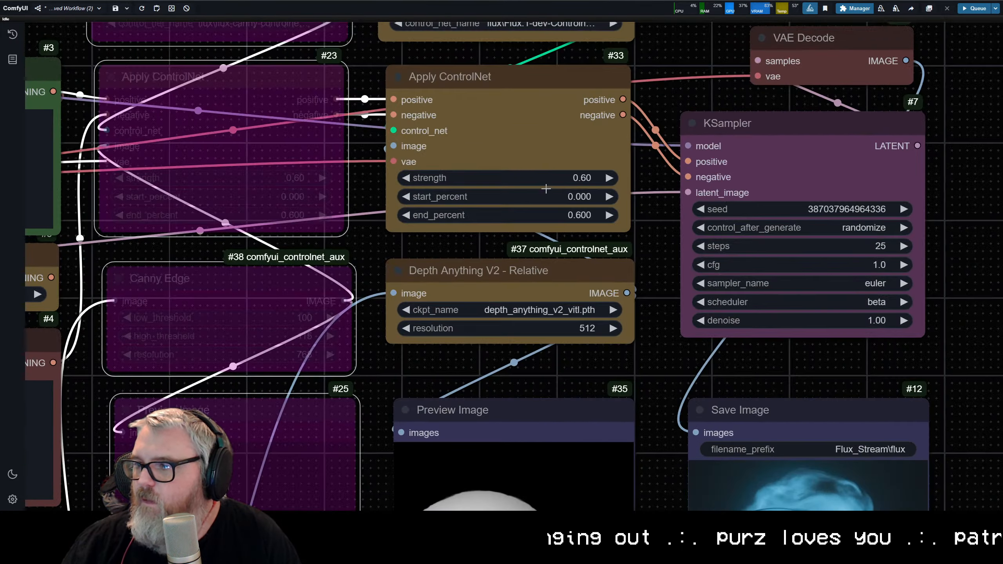
left_click_drag(545, 149, 524, 316)
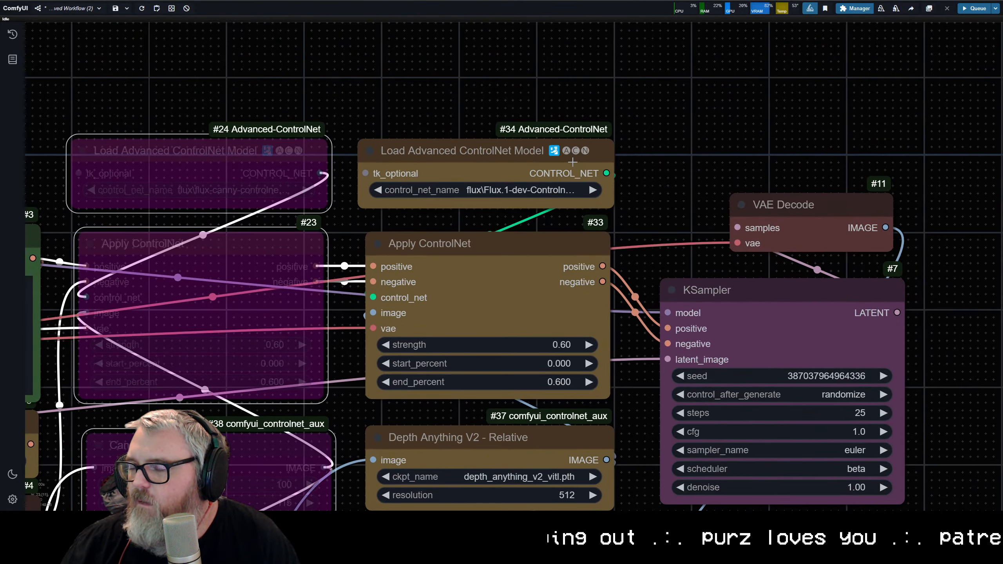
Step: Replace the positive prompt with "nacho cheese fountain" and queue the workflow with depth only
scroll(554, 167, "down", 6)
left_click_drag(411, 307, 668, 121)
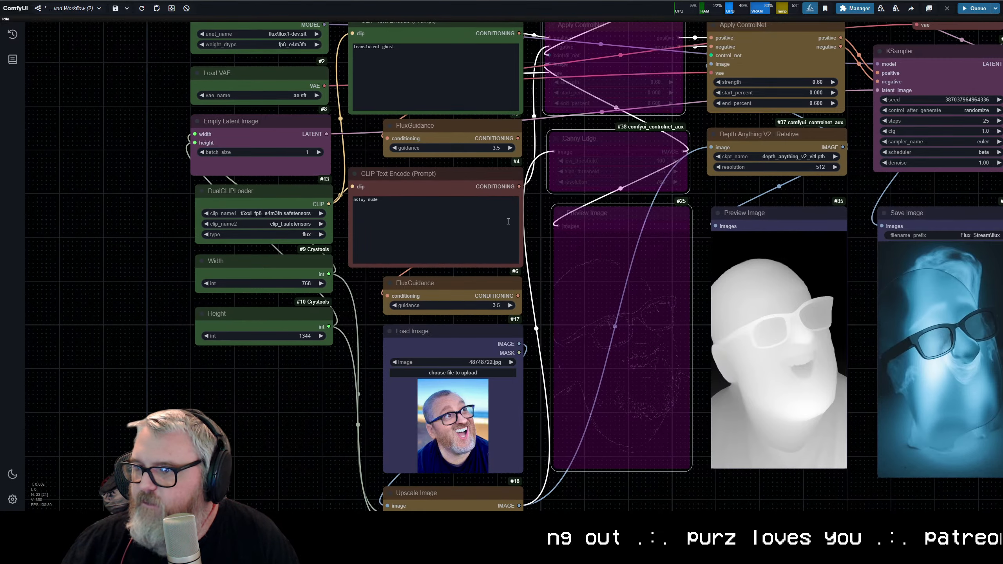
left_click(454, 71)
key("ctrl+a")
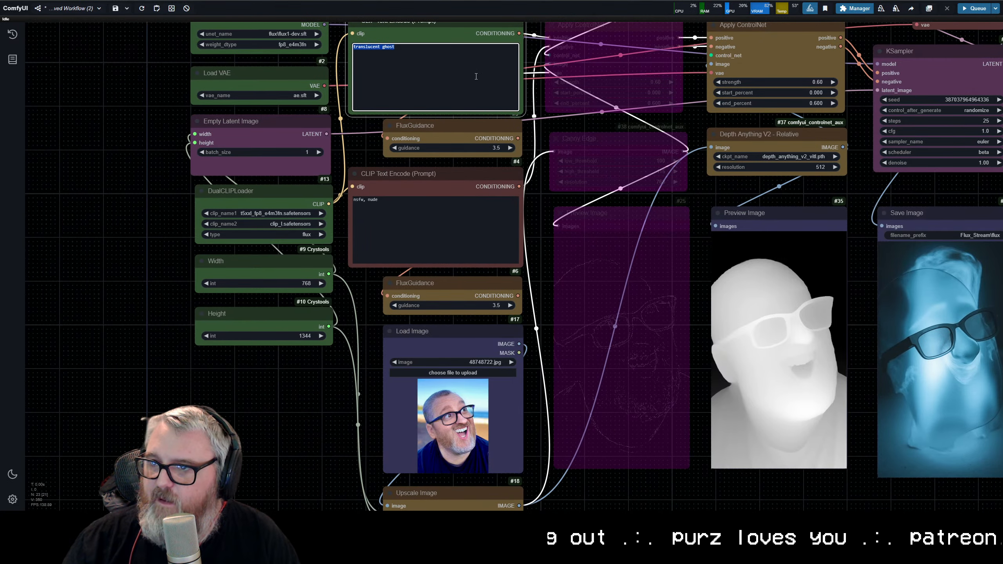
type("nacho cheese fountain")
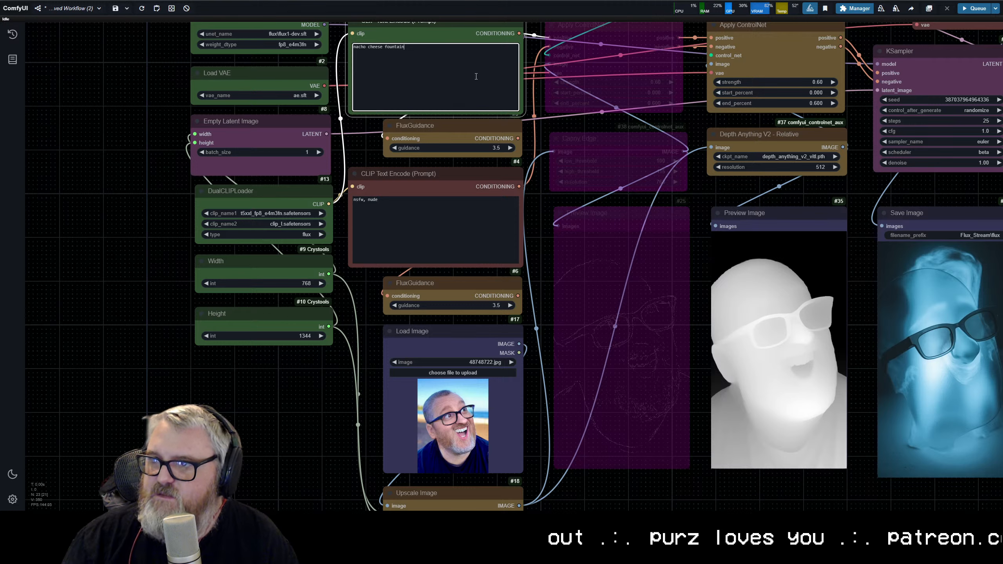
key("ctrl+Return")
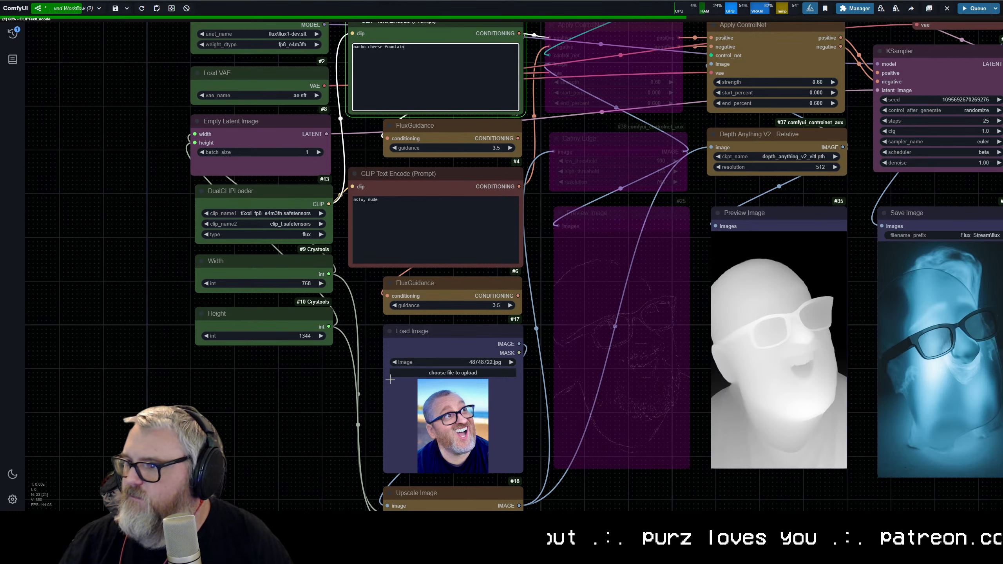
Step: Delete the bypassed canny ControlNet loader, its Apply ControlNet, Canny Edge and canny preview nodes
scroll(418, 391, "down", 4)
left_click_drag(574, 403, 399, 367)
left_click_drag(398, 456, 350, 55)
key("Delete")
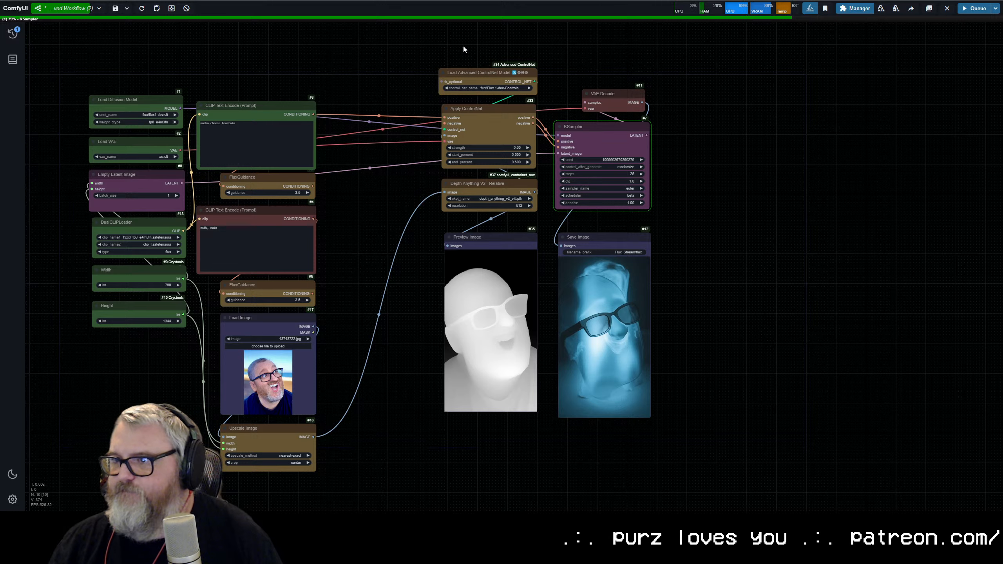
Step: Move the depth ControlNet, preview, KSampler, VAE Decode and Save Image nodes together closer to the prompt nodes, closing the gap
left_click_drag(463, 45, 716, 470)
left_click_drag(484, 131, 403, 81)
left_click_drag(314, 219, 364, 73)
scroll(491, 291, "down", 5)
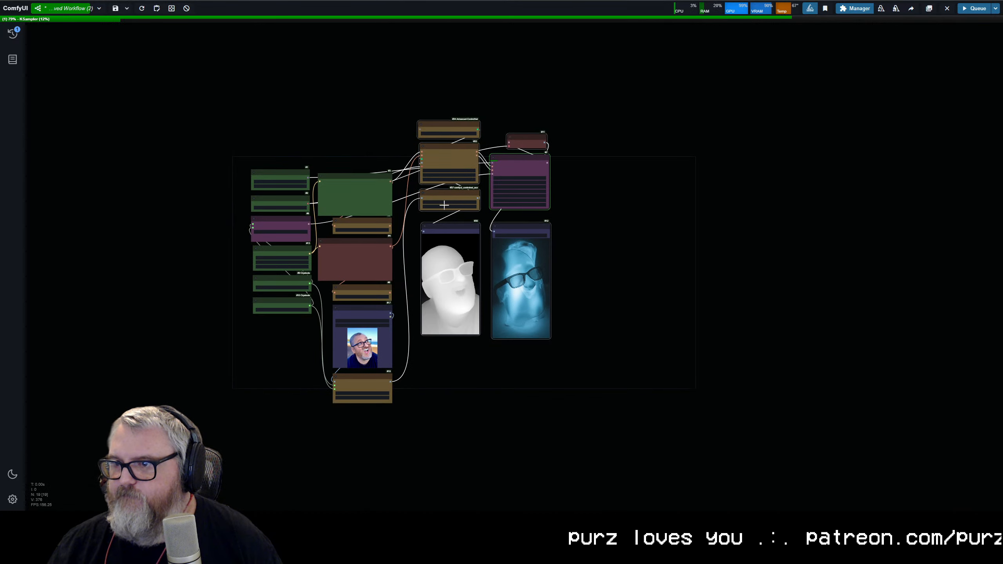
left_click_drag(466, 223, 491, 273)
key("ctrl+a")
left_click_drag(623, 245, 892, 229)
scroll(631, 264, "up", 7)
left_click_drag(654, 250, 648, 249)
left_click_drag(649, 121, 642, 120)
left_click_drag(656, 72, 649, 72)
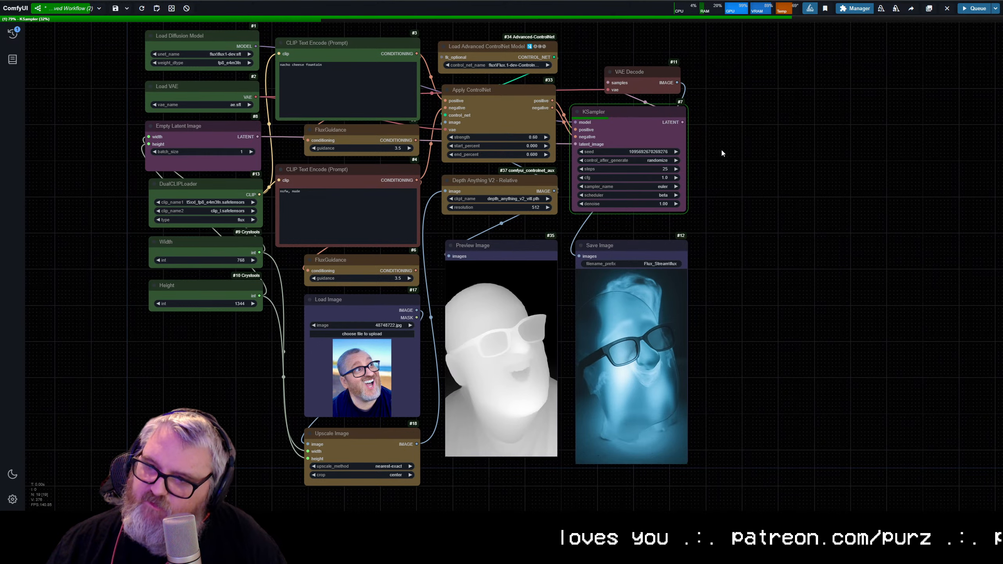
left_click_drag(721, 148, 766, 147)
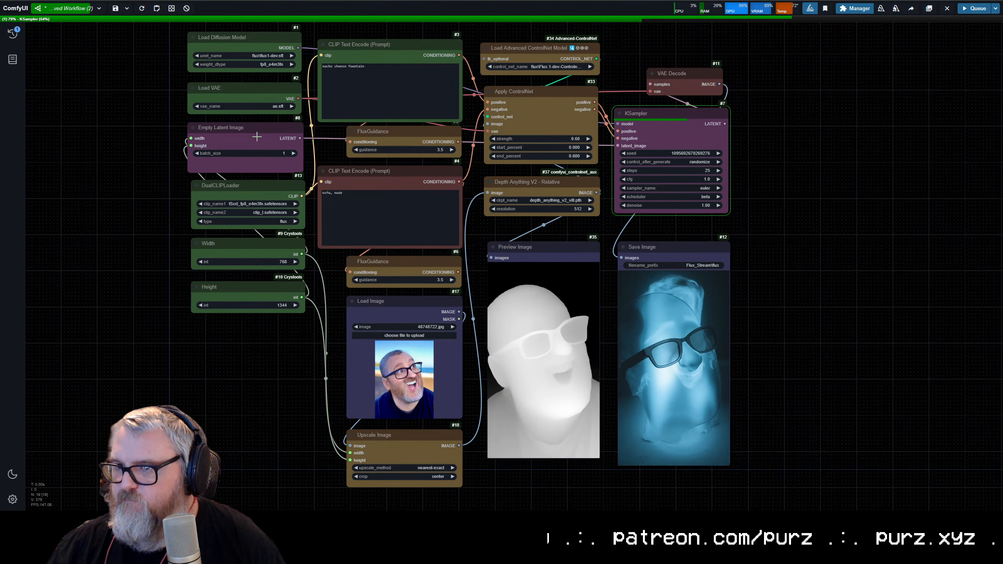
Step: Place Empty Latent Image above VAE Decode and shift the DualCLIPLoader, Width and Height nodes up beneath Load VAE
left_click_drag(257, 136, 679, 16)
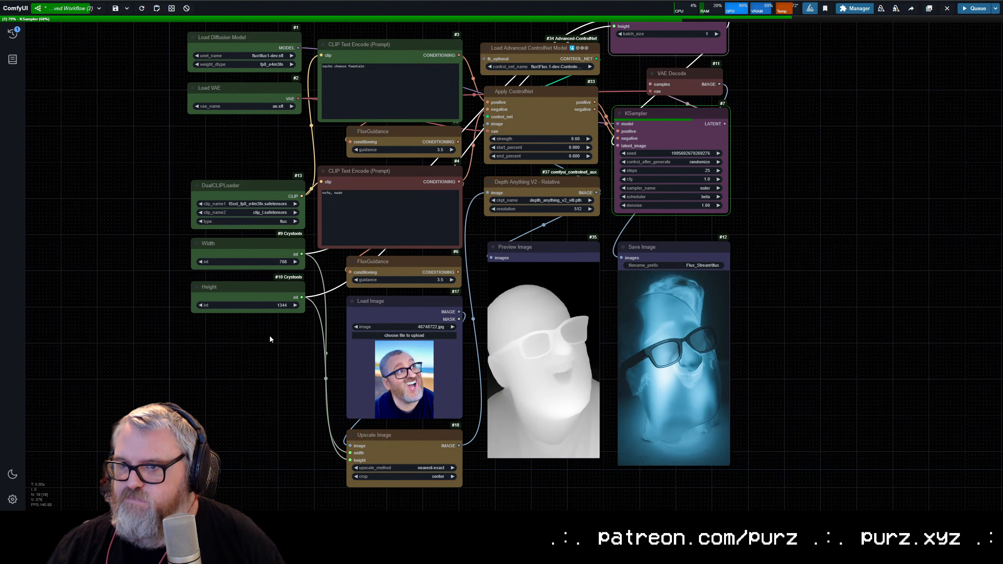
left_click_drag(269, 339, 241, 137)
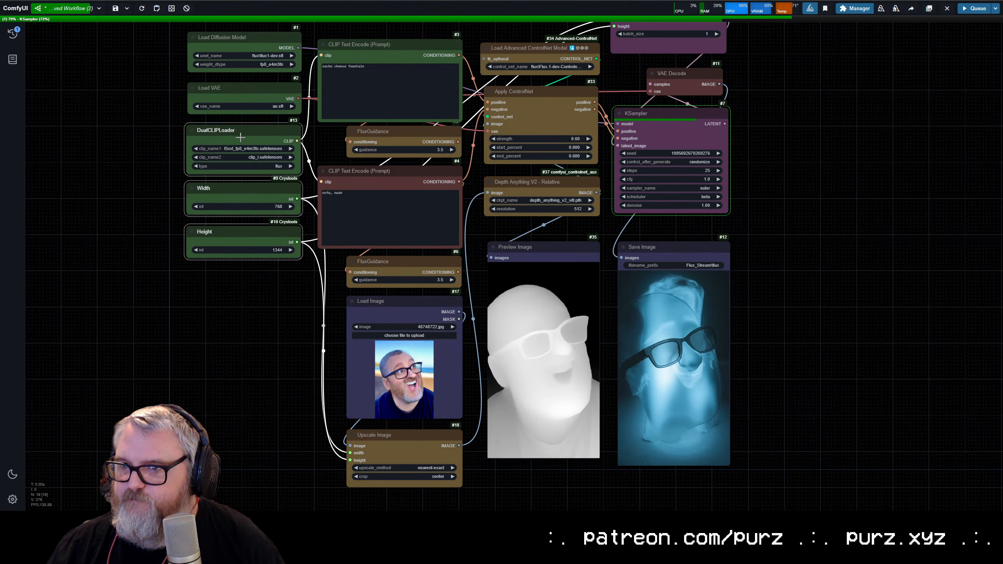
left_click(276, 295)
scroll(195, 312, "down", 3)
scroll(190, 303, "up", 5)
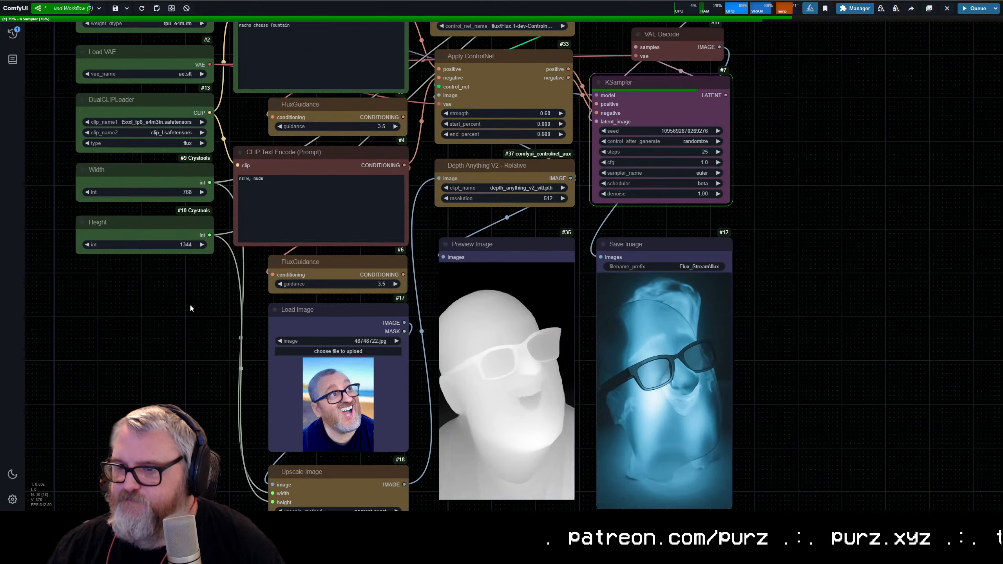
Step: Place the Load Image node beneath Height and the Upscale Image node beneath the lower FluxGuidance node
left_click_drag(215, 319, 163, 329)
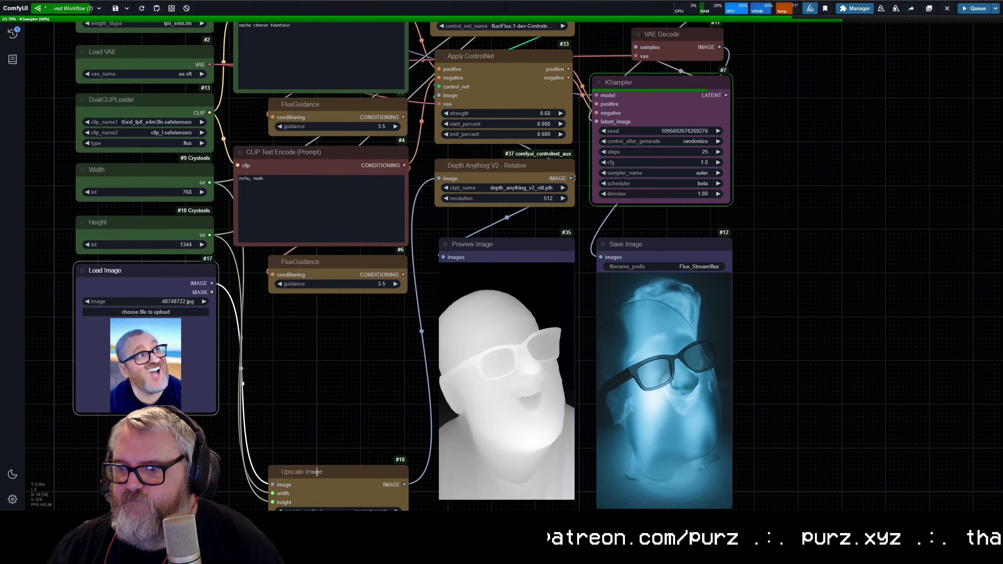
left_click_drag(317, 471, 312, 309)
scroll(334, 425, "down", 1)
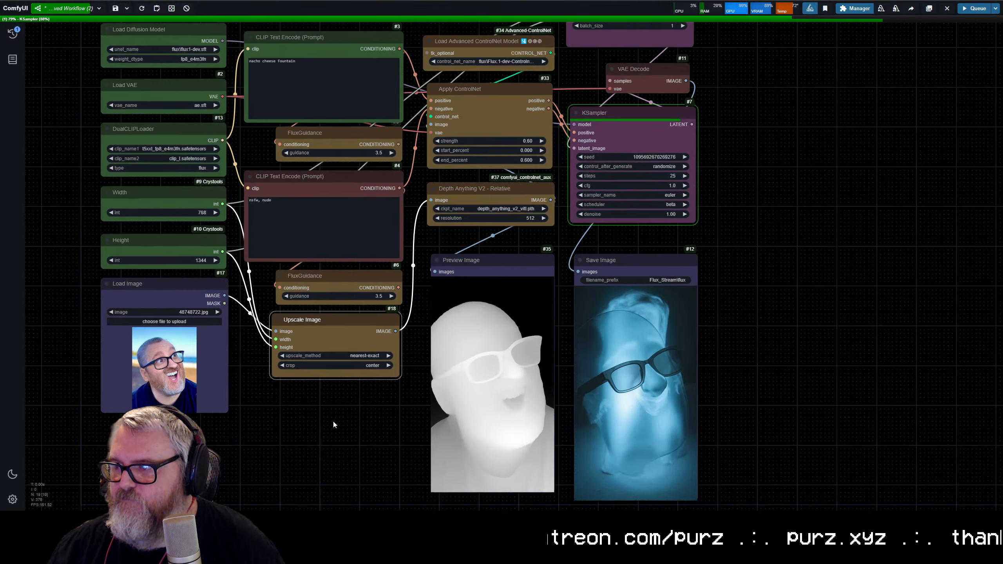
left_click_drag(334, 422, 412, 462)
left_click_drag(548, 361, 553, 254)
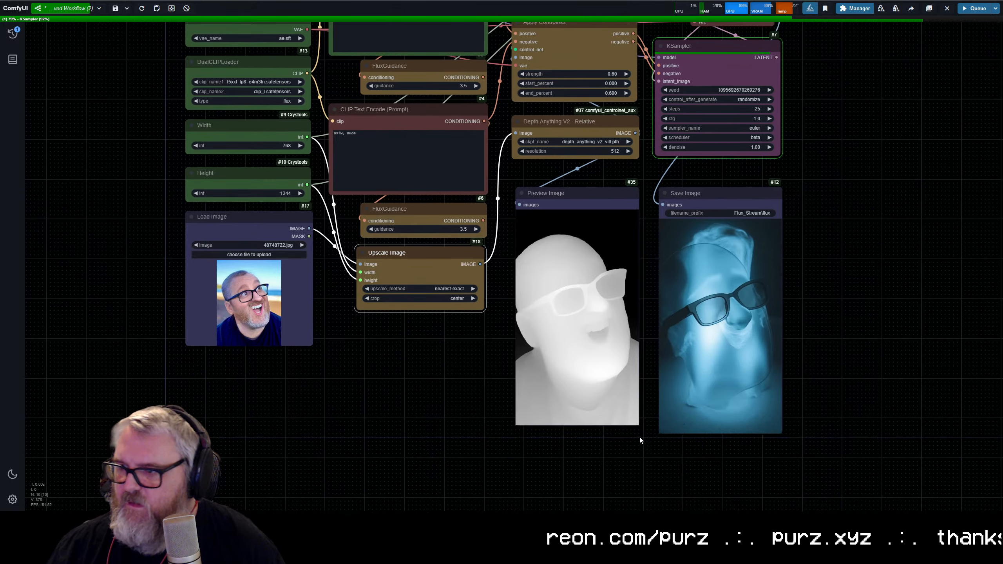
Step: Shrink the depth Preview Image and Save Image nodes and tuck them under the Depth Anything V2 and KSampler nodes
left_click_drag(637, 425, 588, 334)
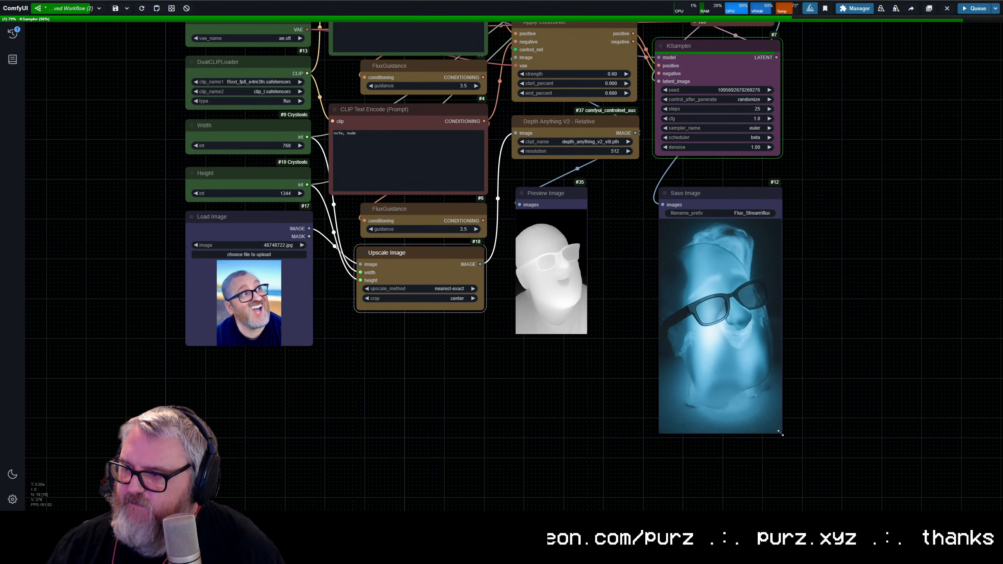
left_click_drag(780, 433, 737, 361)
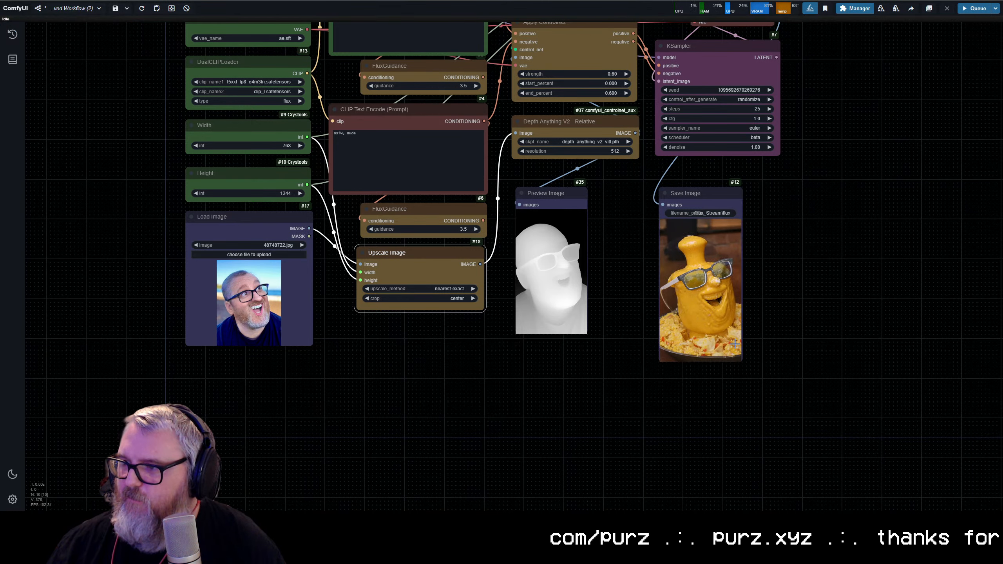
left_click_drag(701, 193, 701, 170)
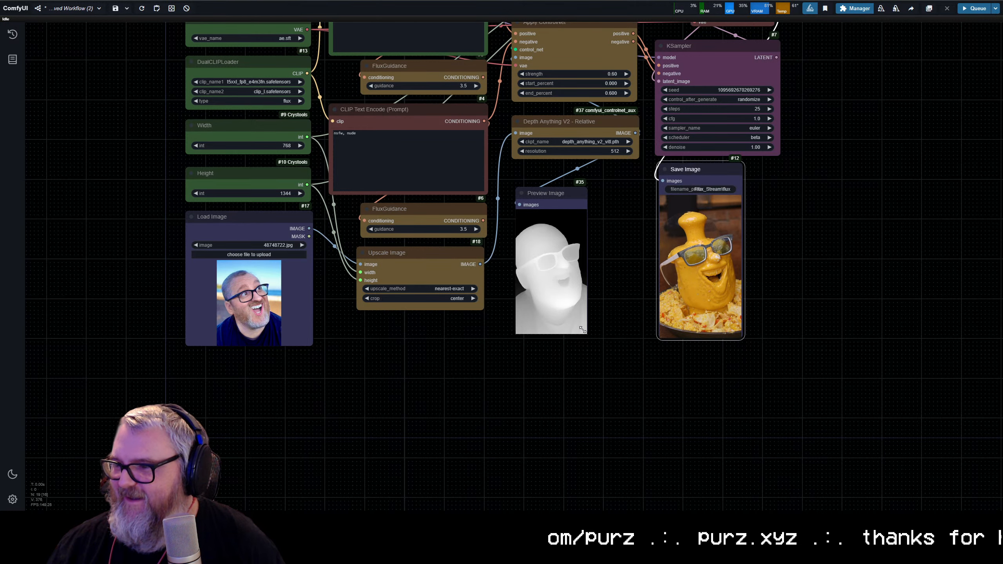
left_click_drag(583, 329, 606, 369)
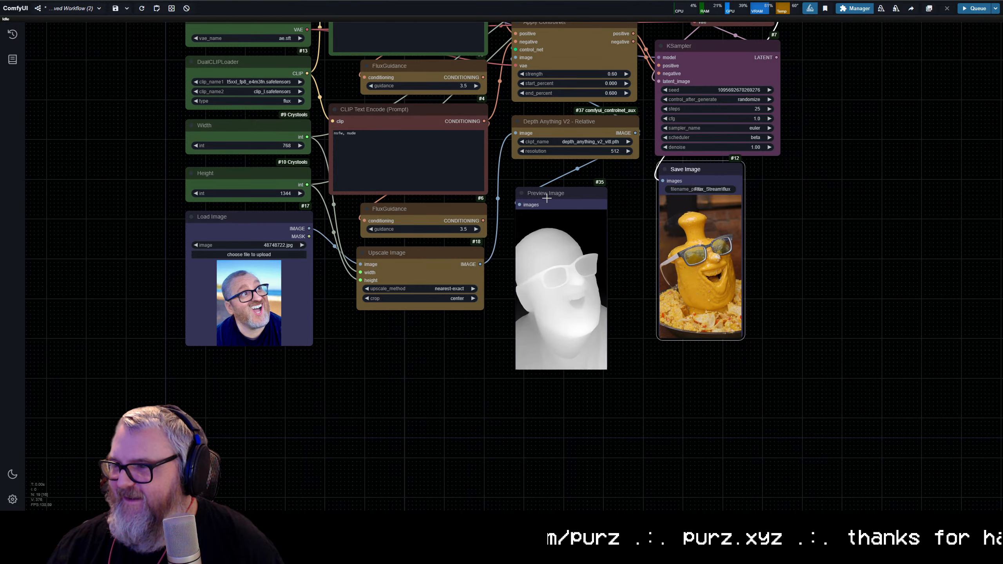
left_click_drag(547, 199, 547, 179)
Step: Inspect the generated nacho cheese image up close and compare it with the depth preview
scroll(666, 261, "up", 12)
left_click_drag(666, 261, 425, 254)
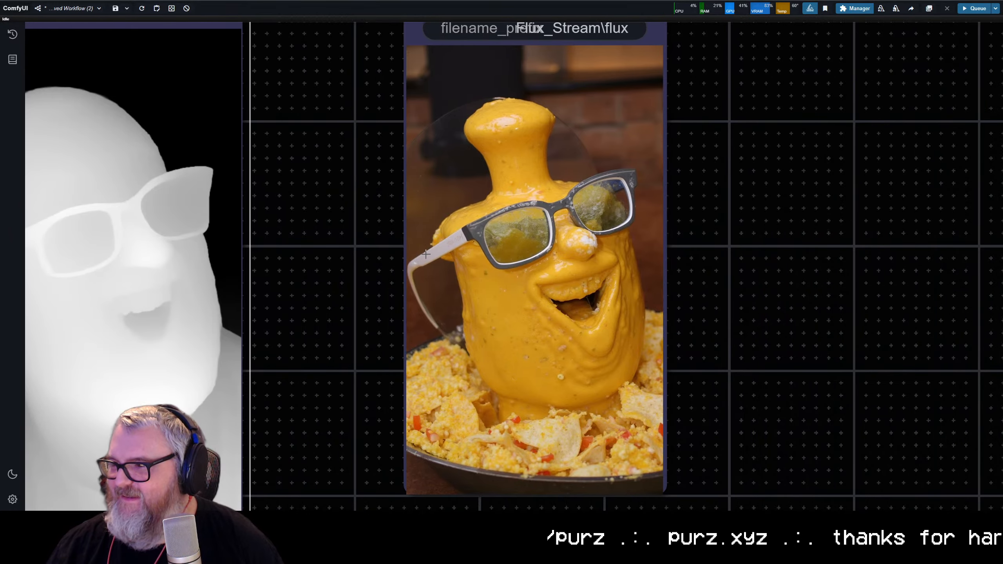
scroll(425, 254, "down", 2)
scroll(428, 254, "down", 4)
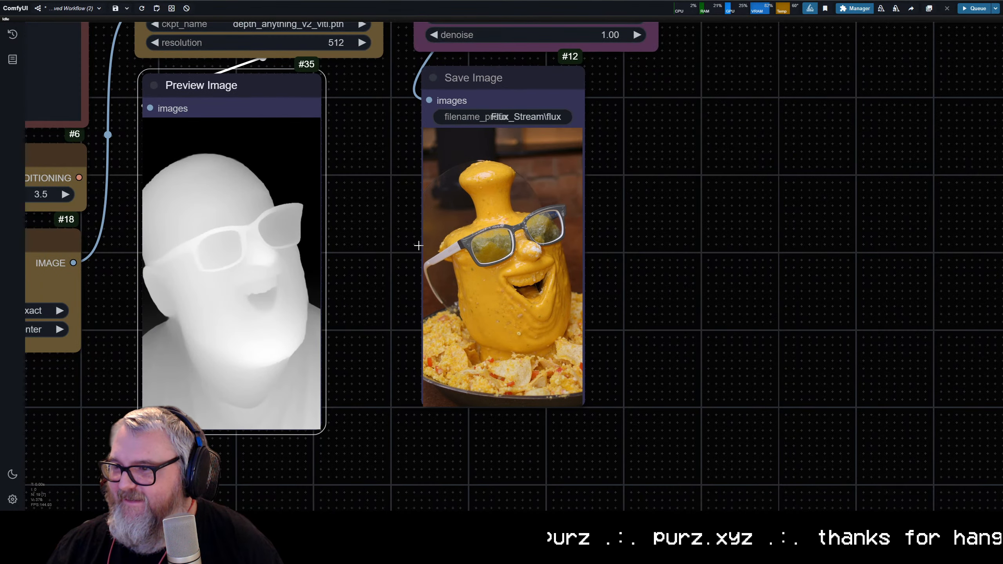
scroll(409, 248, "down", 3)
left_click_drag(401, 243, 502, 333)
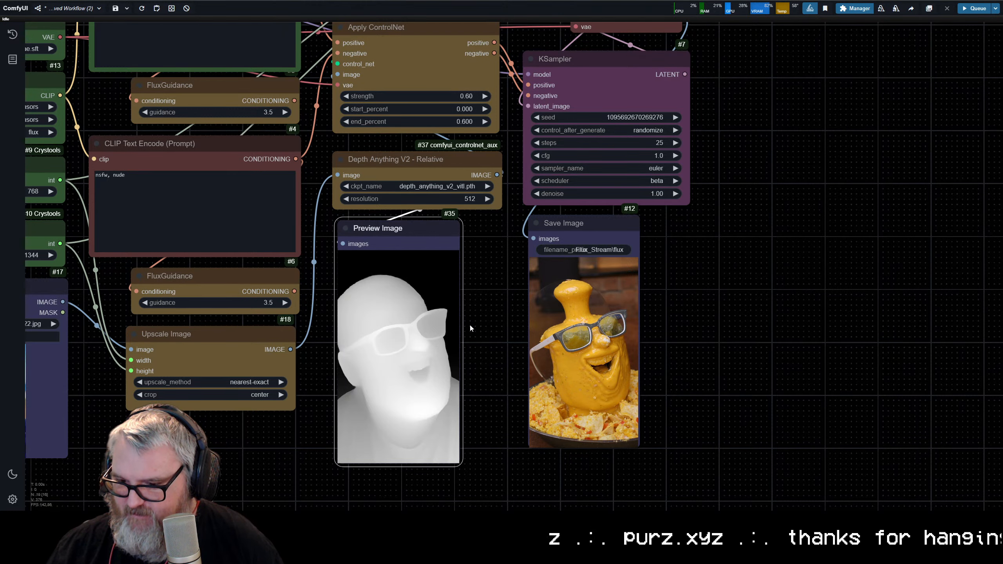
scroll(475, 348, "down", 5)
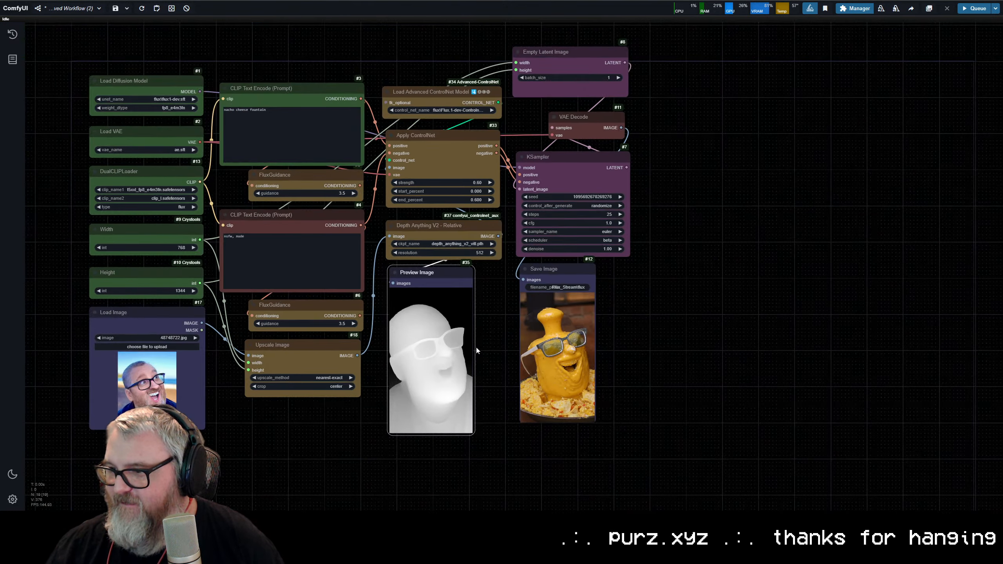
Step: Replace the positive prompt with "a discarded hotdog on the street, mushy and broken" and queue the workflow
left_click_drag(475, 346, 573, 333)
left_click(371, 112)
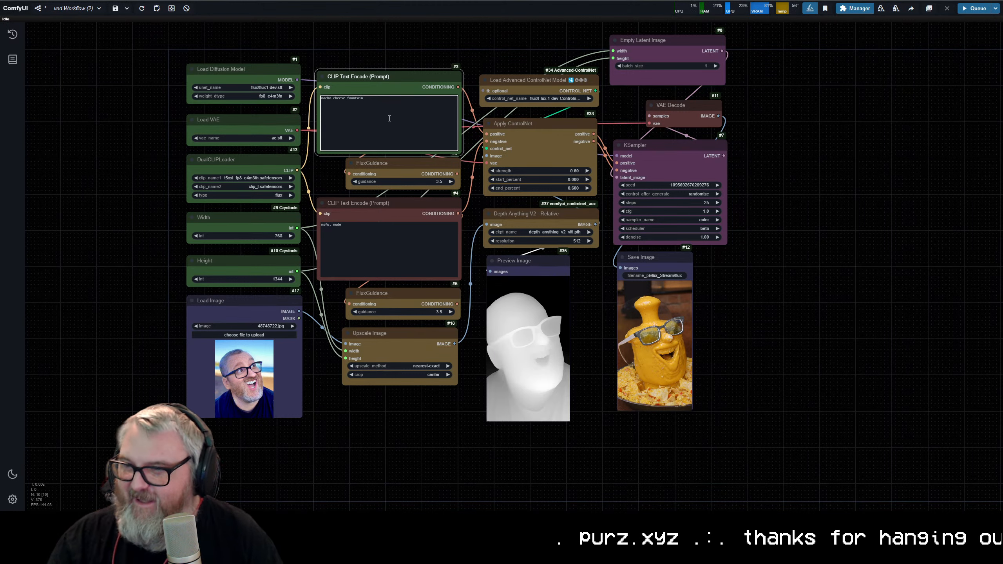
key("BackSpace")
key("BackSpace")
key("BackSpace")
key("BackSpace")
key("BackSpace")
key("BackSpace")
key("BackSpace")
key("BackSpace")
key("BackSpace")
key("BackSpace")
key("BackSpace")
key("BackSpace")
key("BackSpace")
key("BackSpace")
key("BackSpace")
key("BackSpace")
key("BackSpace")
key("BackSpace")
key("BackSpace")
key("BackSpace")
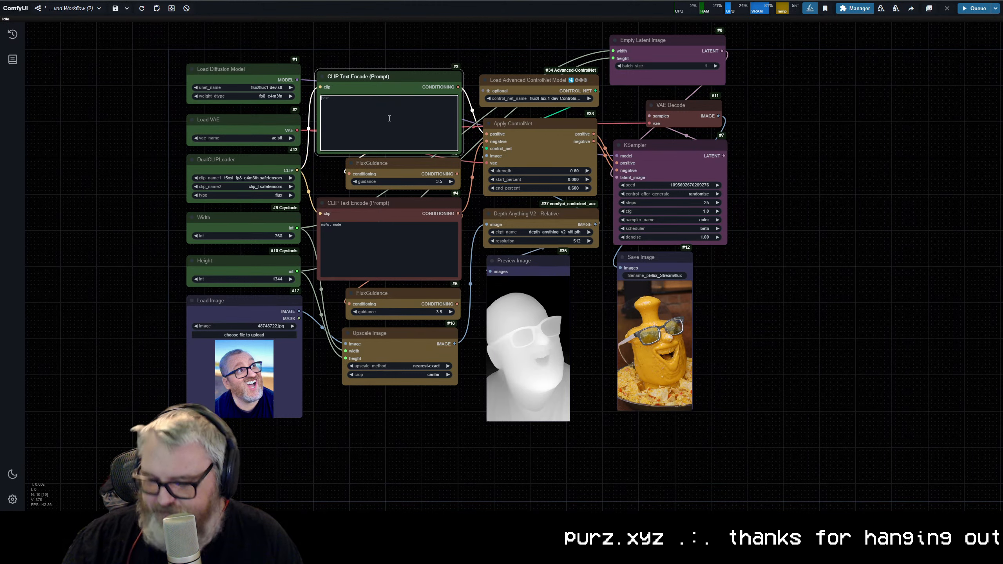
type("a disca")
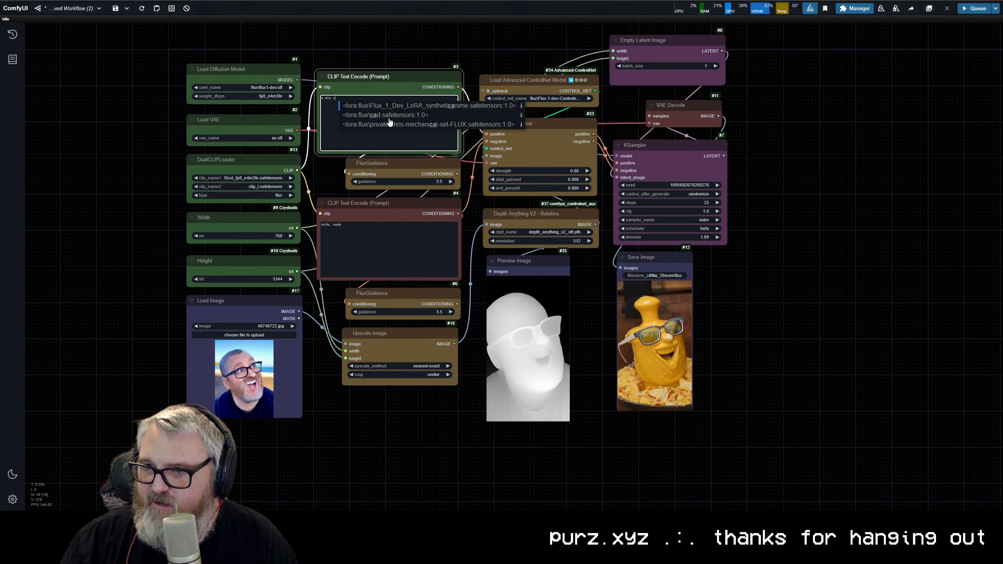
type("rded hotdog on the stree")
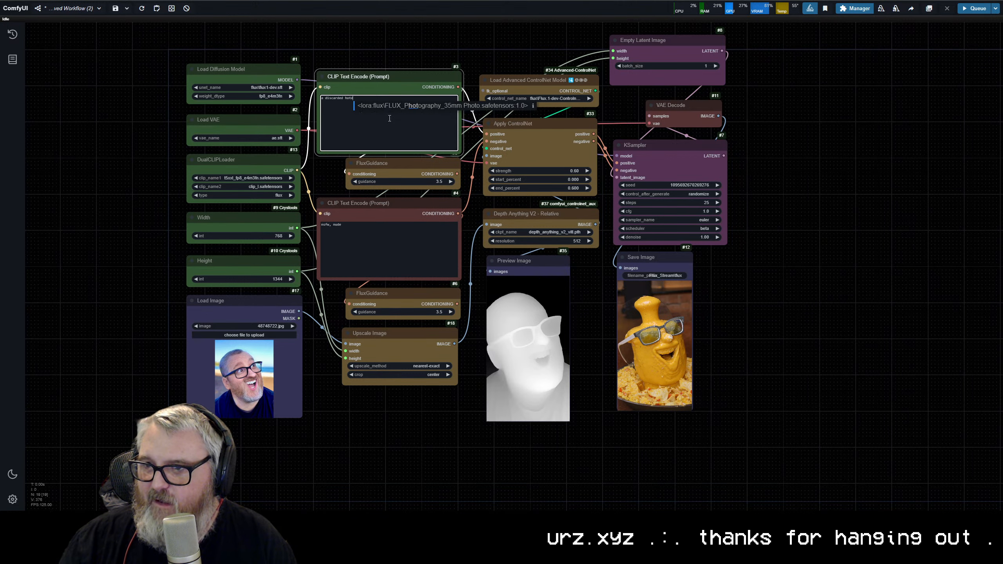
type("t, ")
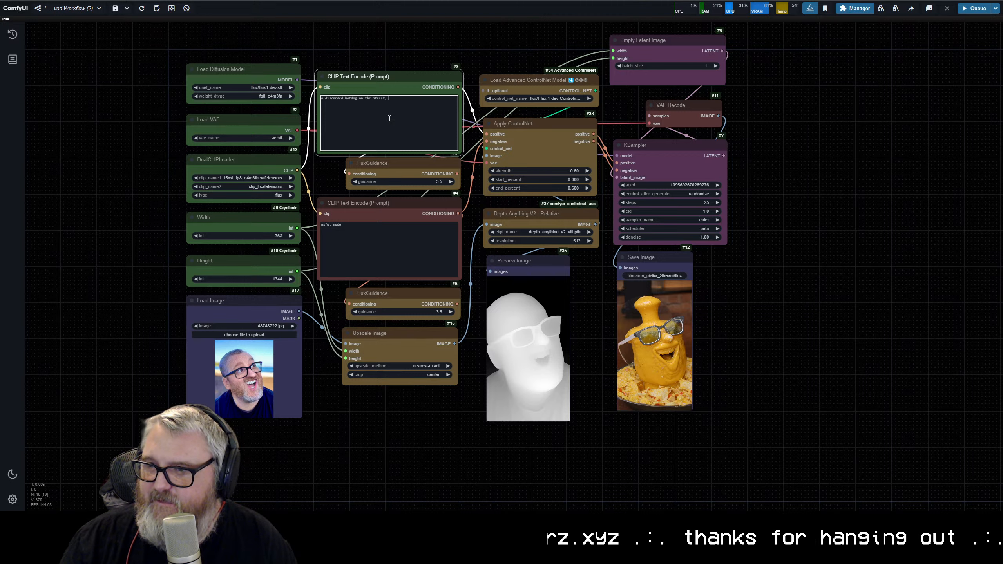
type("mushy and broken")
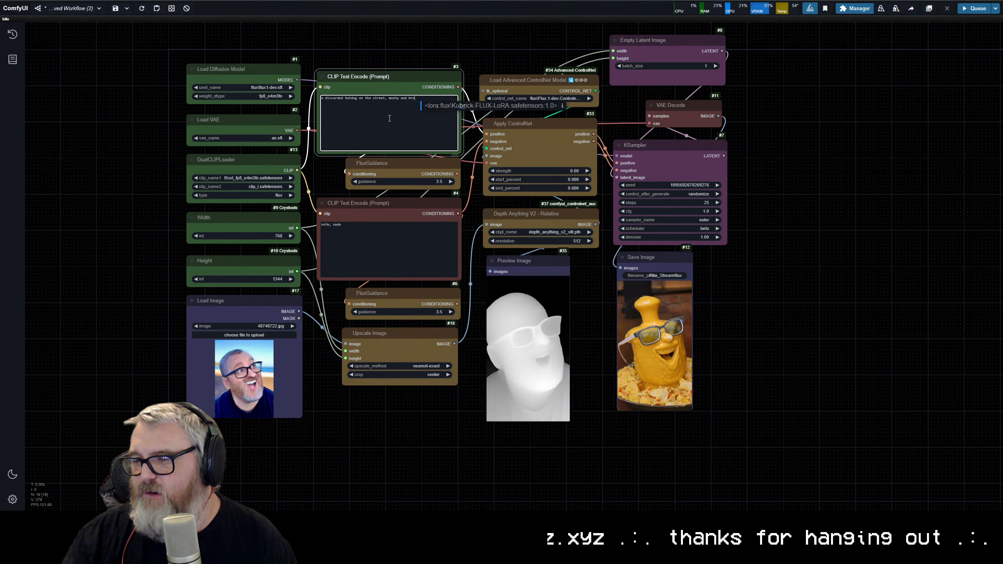
key("ctrl+Return")
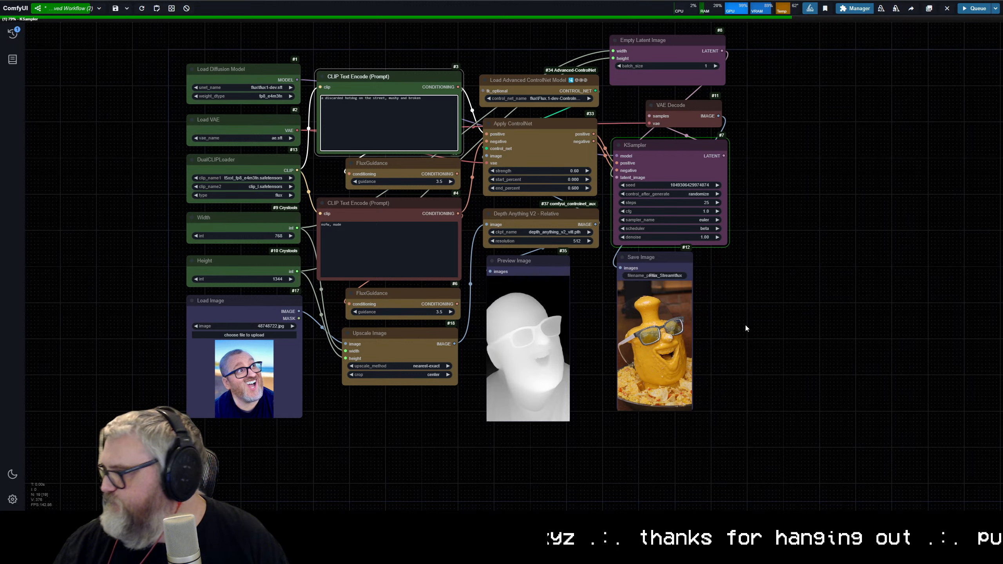
Step: Inspect the generated hotdog image up close against the depth preview, the prompt and the ControlNet settings
scroll(745, 328, "up", 12)
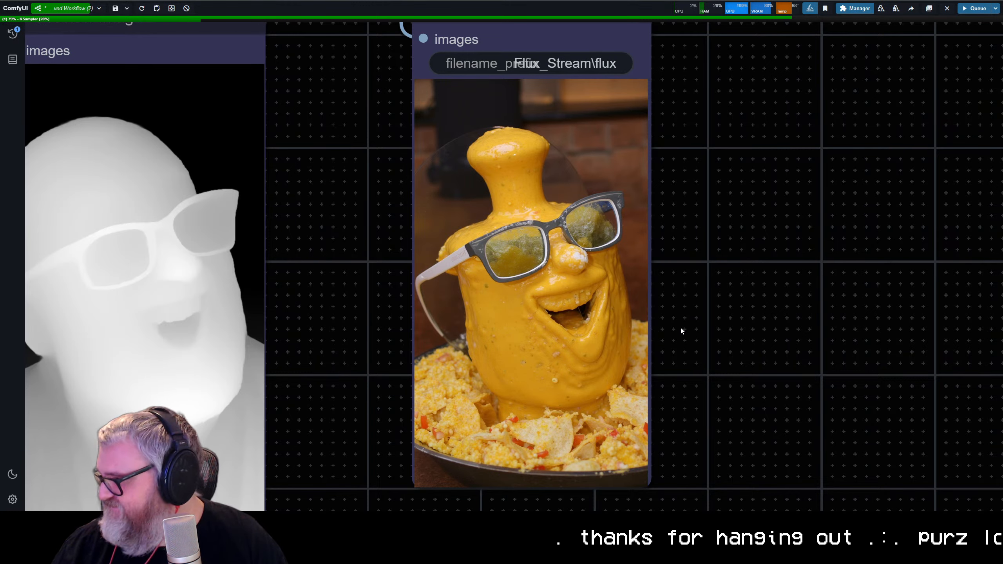
scroll(681, 330, "down", 10)
scroll(829, 336, "down", 5)
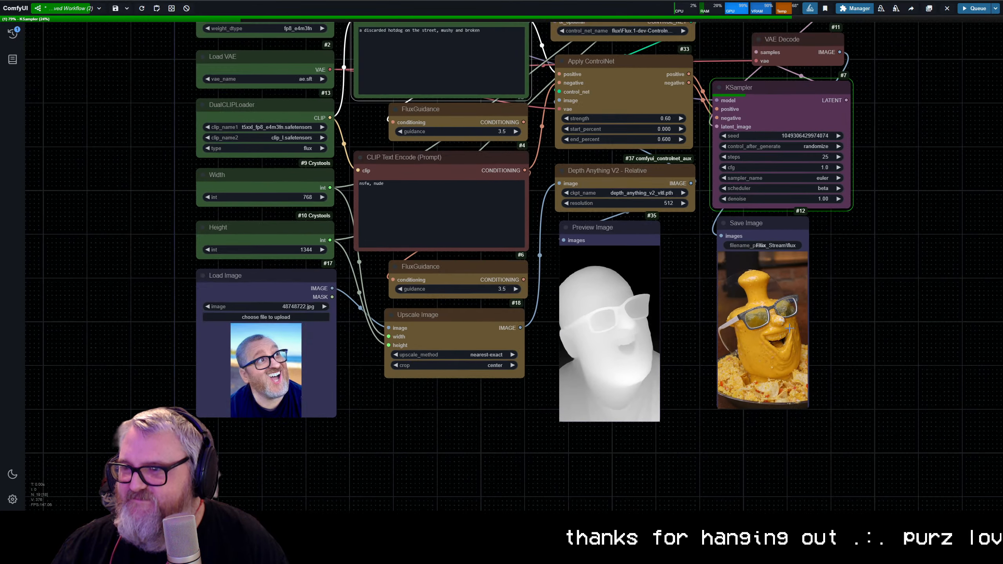
scroll(837, 350, "up", 3)
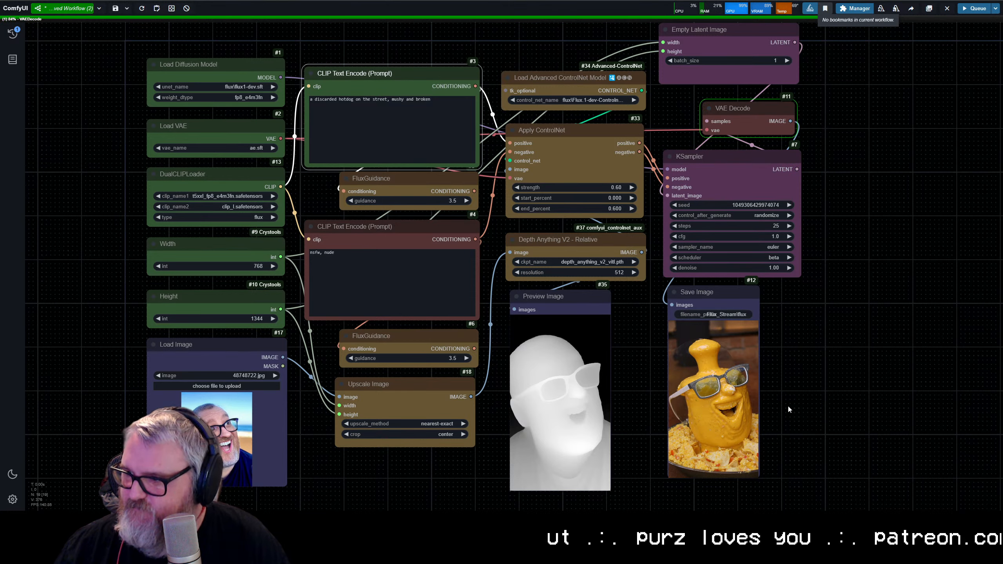
scroll(789, 421, "up", 6)
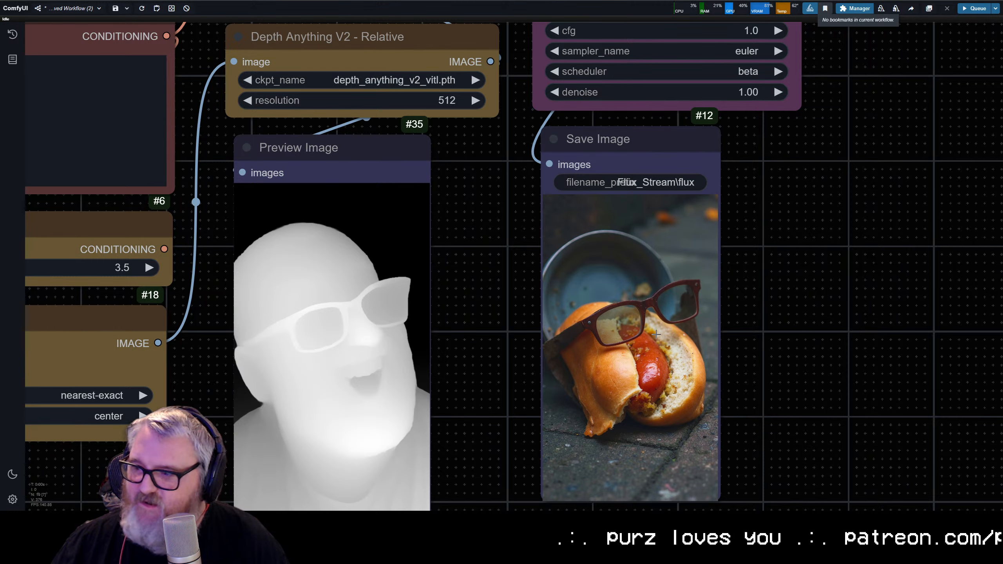
scroll(641, 349, "down", 4)
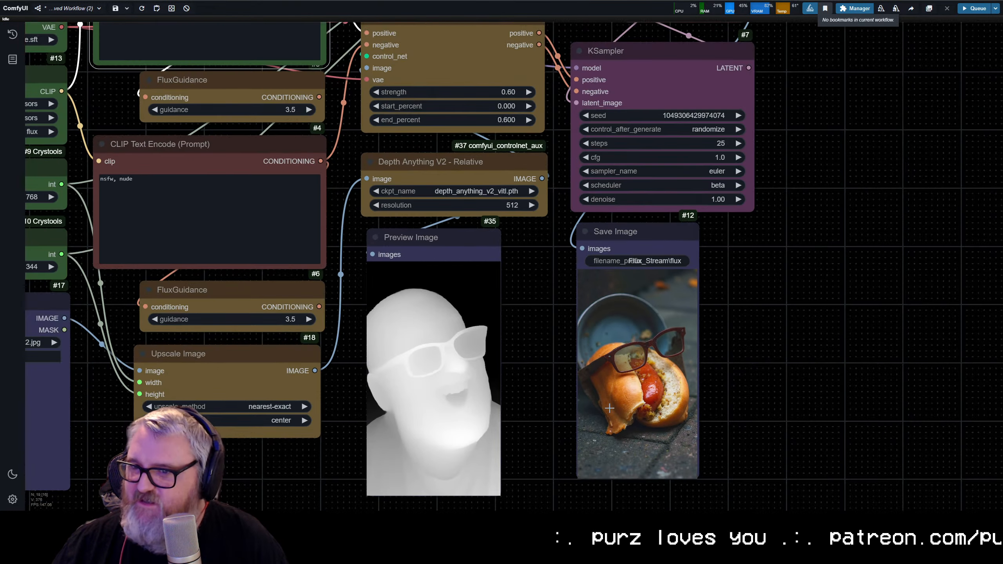
left_click_drag(565, 349, 540, 415)
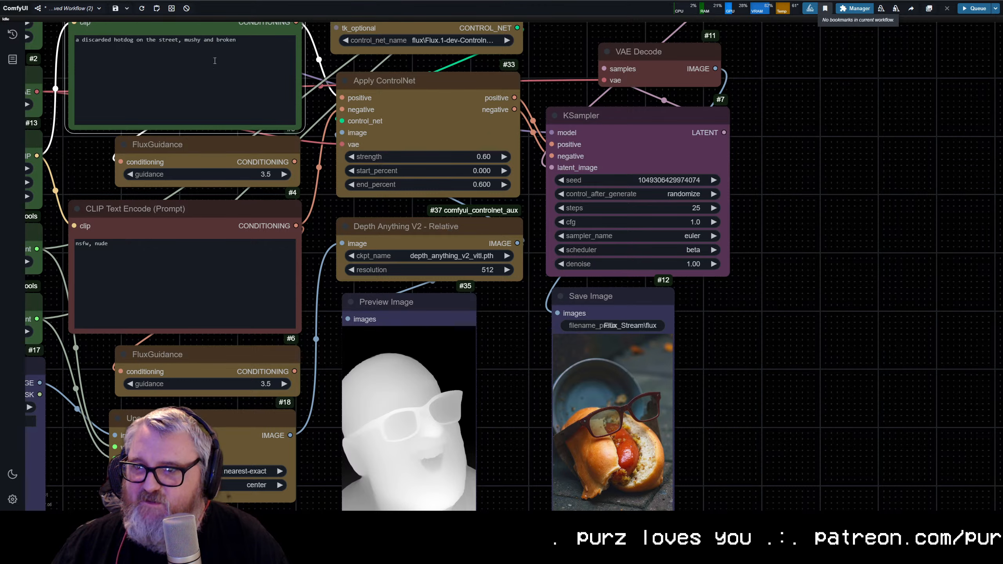
Step: Compare the glasses and bun in the saved hotdog image with the depth map, then review the whole node layout
scroll(624, 380, "up", 5)
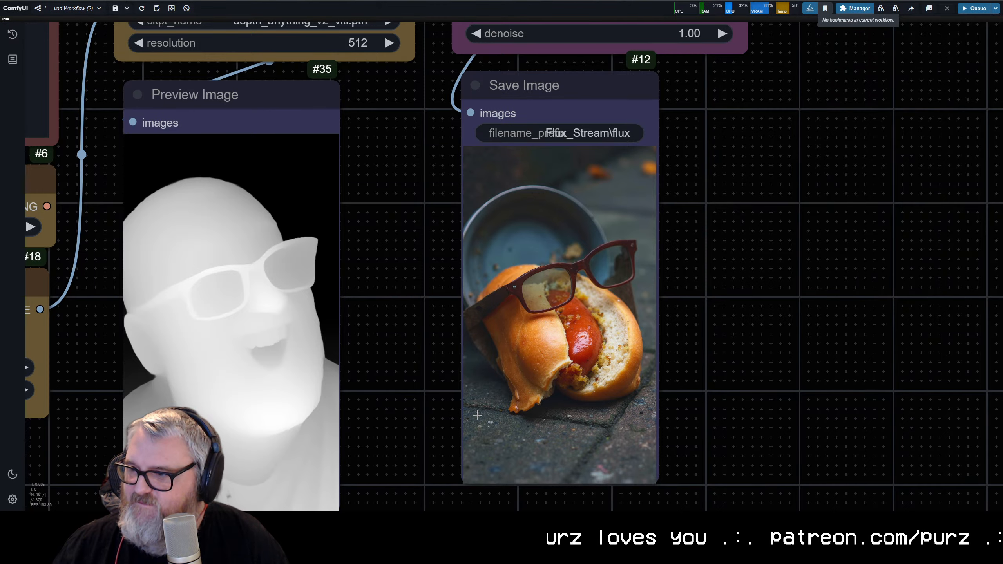
scroll(477, 416, "down", 7)
left_click_drag(471, 417, 661, 466)
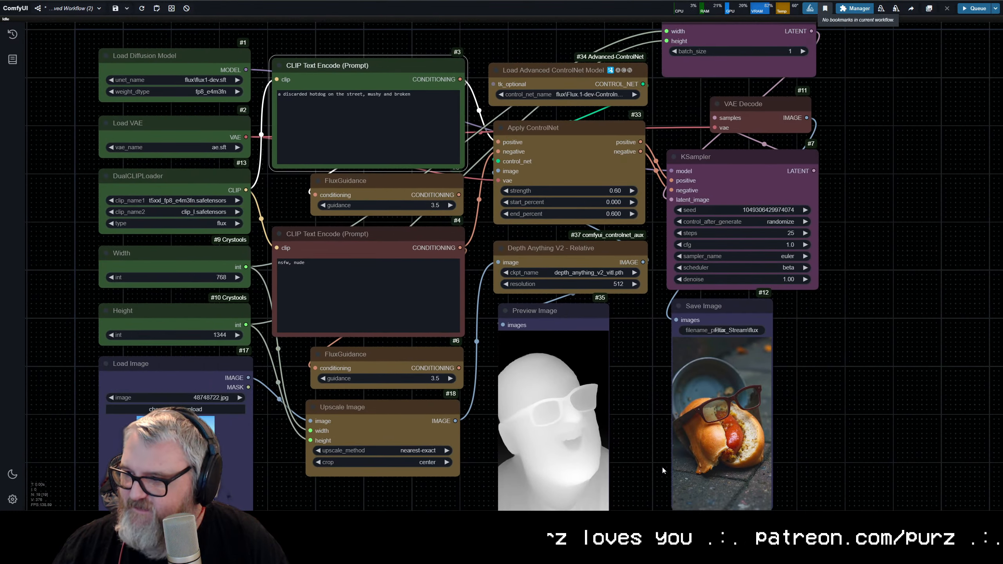
scroll(653, 456, "up", 7)
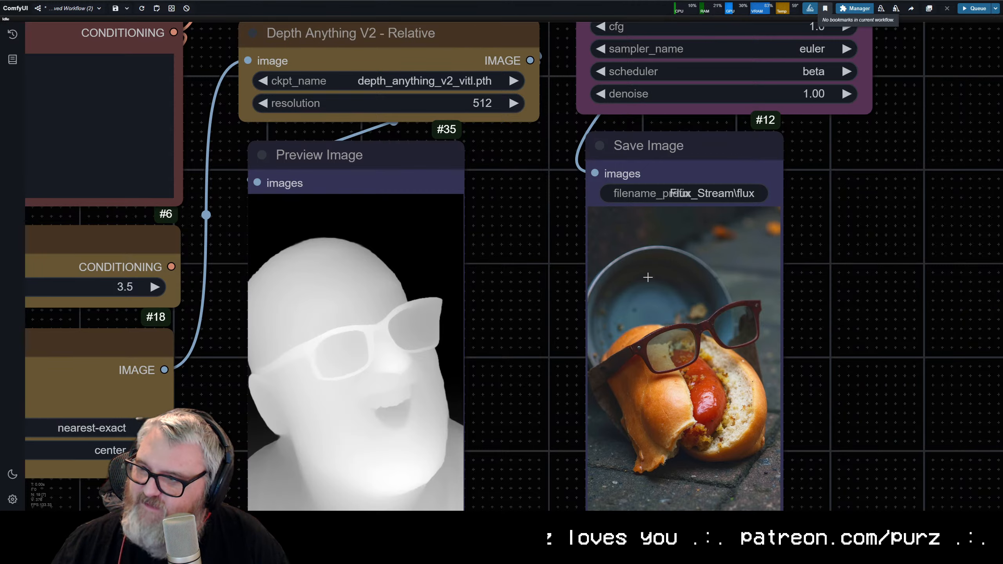
scroll(517, 401, "down", 7)
left_click_drag(524, 402, 578, 394)
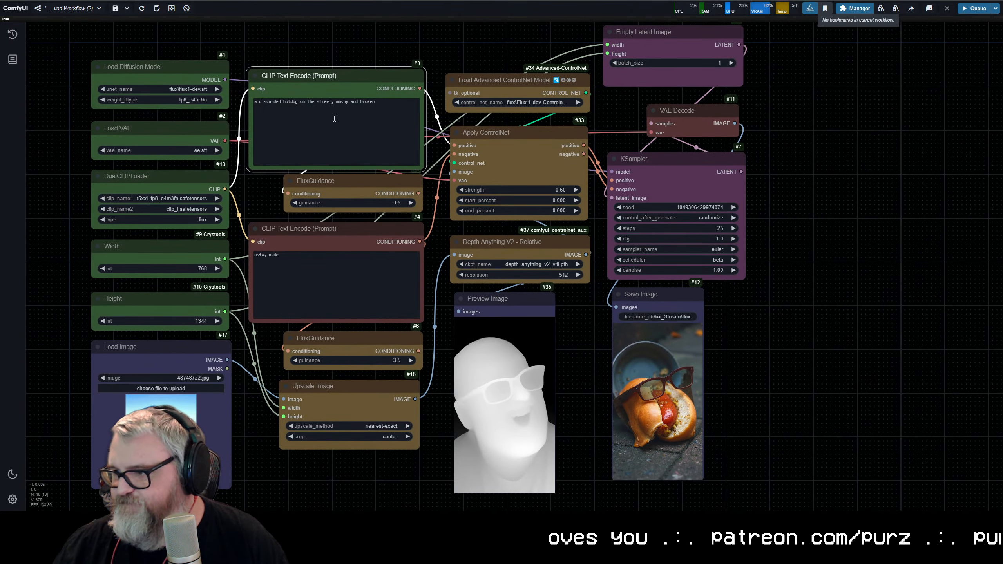
Step: Browse the local image files for a replacement source photo for the Load Image node
left_click(156, 388)
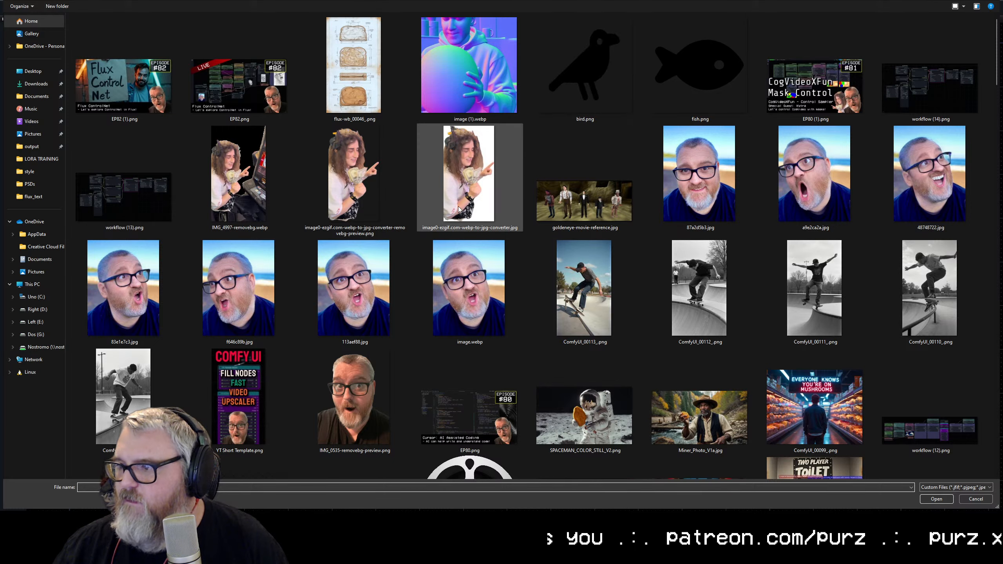
scroll(331, 261, "down", 15)
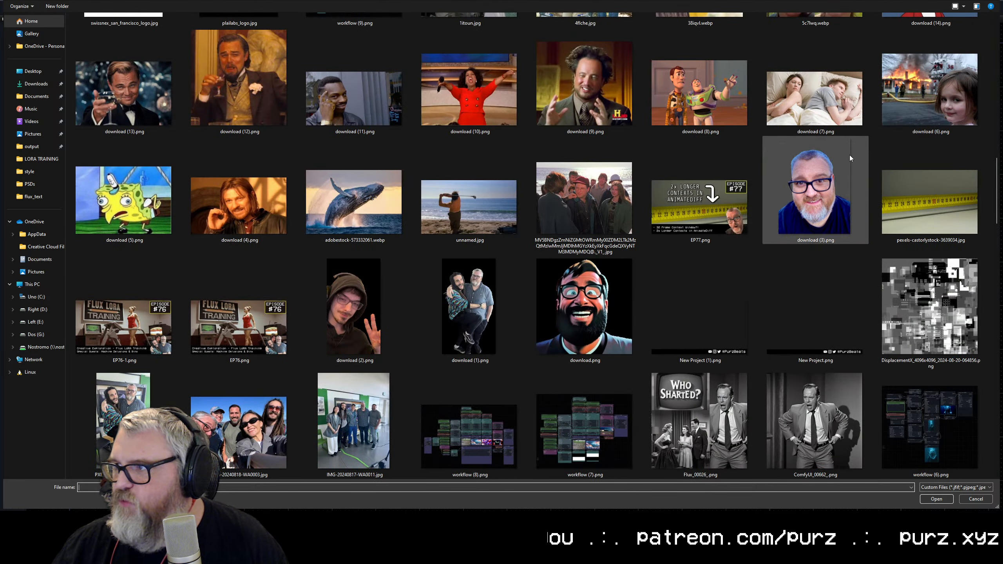
scroll(923, 334, "down", 3)
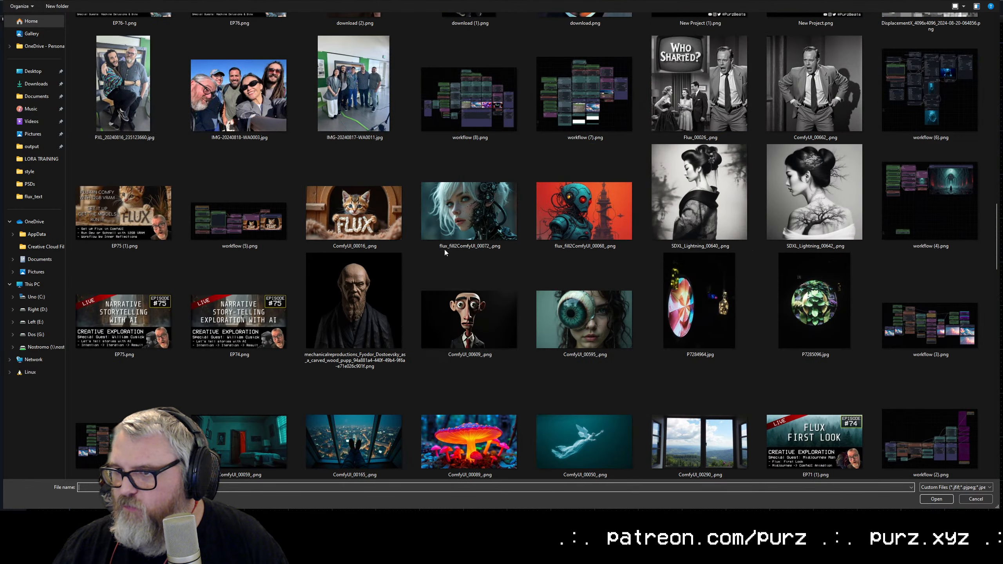
scroll(313, 325, "down", 3)
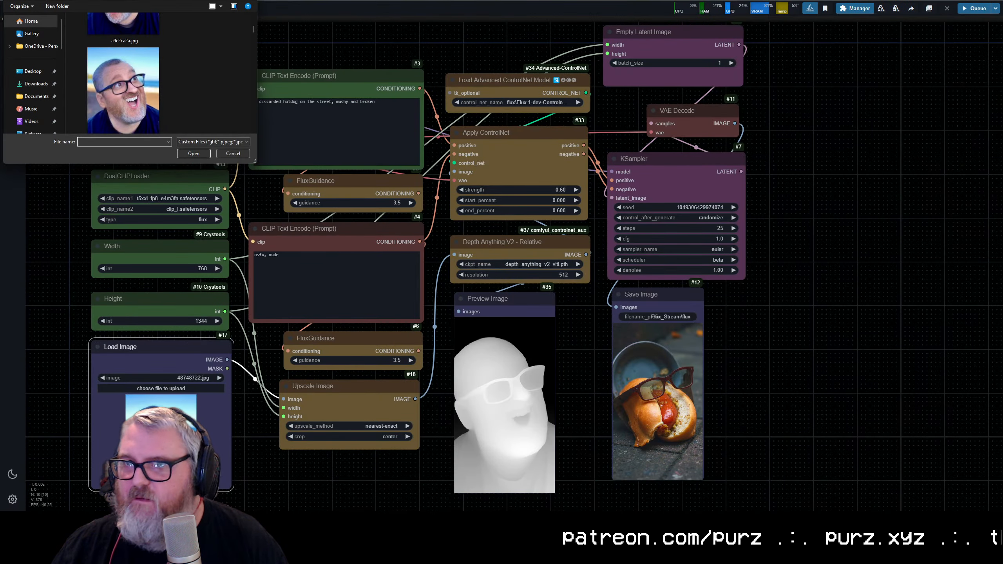
key("Escape")
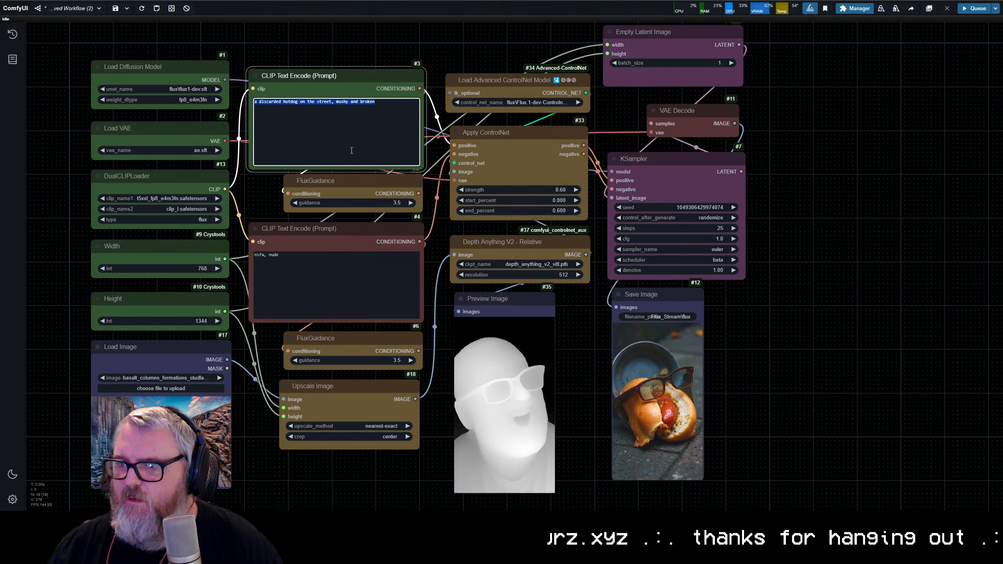
Step: Set the Width node to 1344 and the Height node to 768 for a landscape output
left_click(183, 267)
type("14")
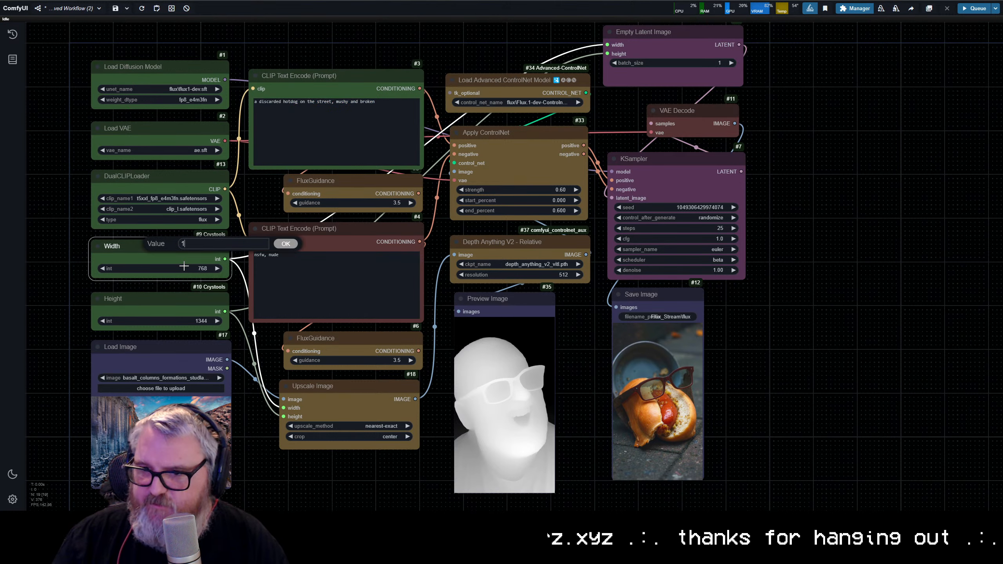
key("BackSpace")
type("344")
key("Return")
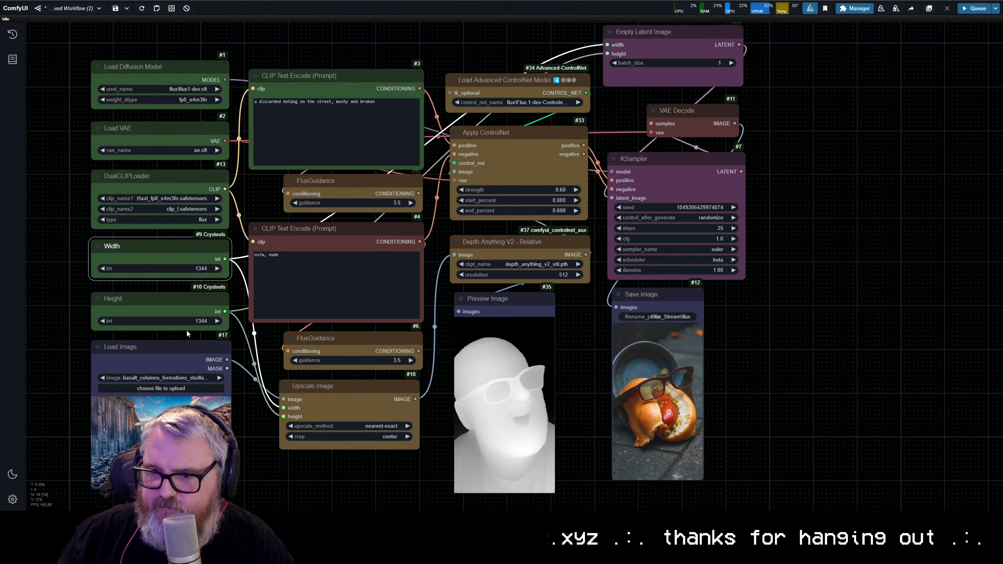
left_click(162, 321)
type("768")
key("Return")
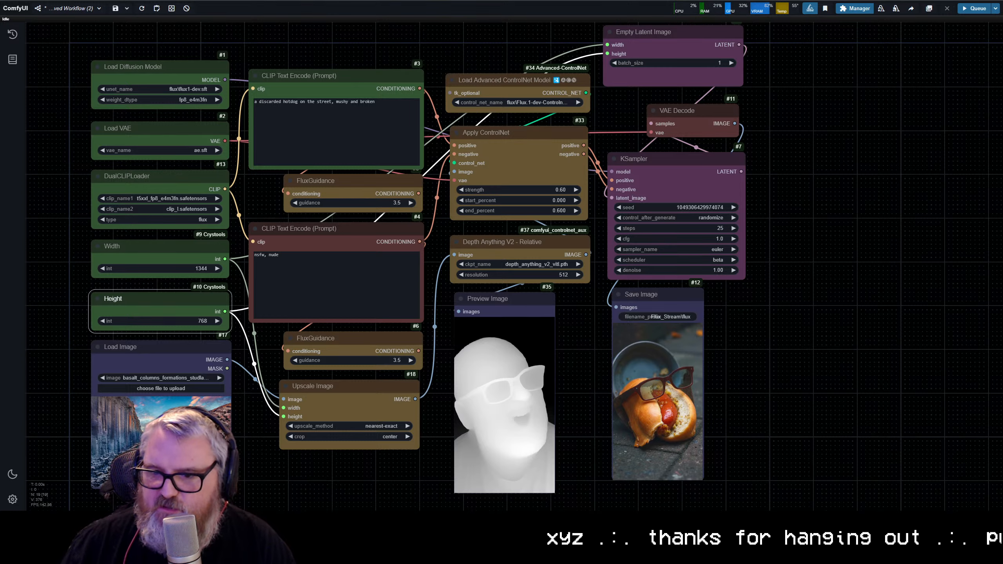
Step: Examine the basalt columns photo in the Load Image node up close
scroll(164, 335, "up", 8)
left_click_drag(311, 315, 529, 436)
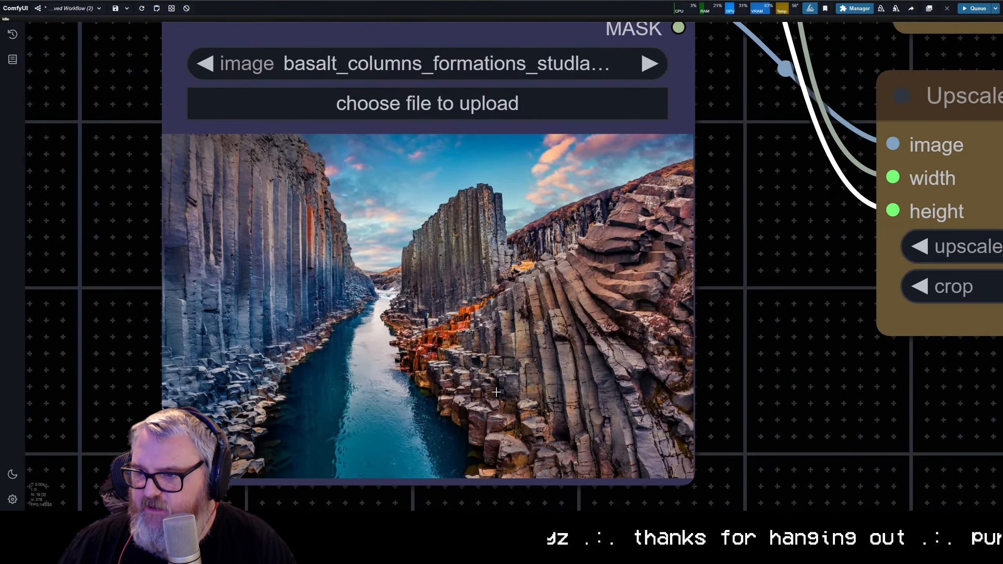
scroll(593, 380, "down", 5)
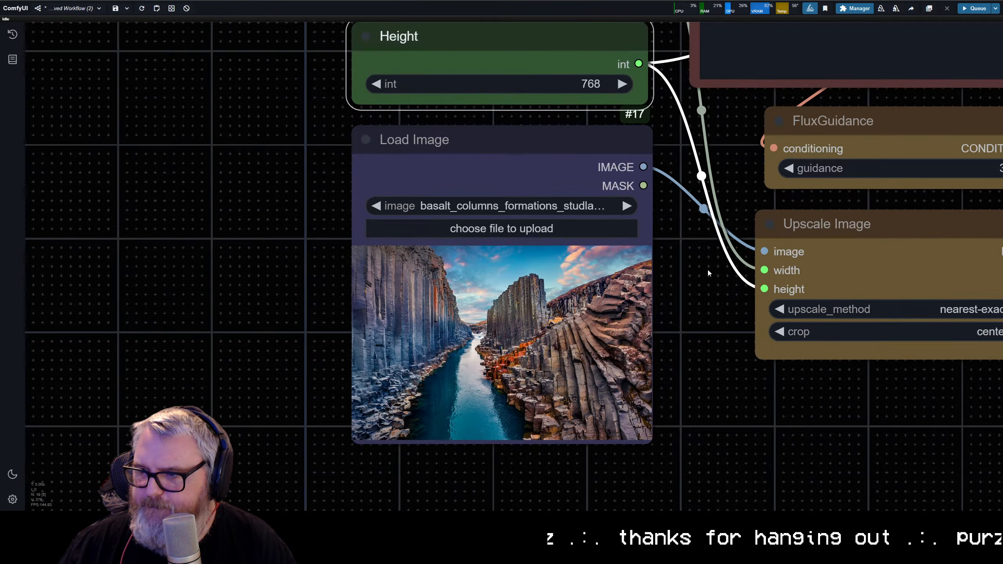
left_click_drag(706, 268, 386, 318)
scroll(386, 318, "down", 3)
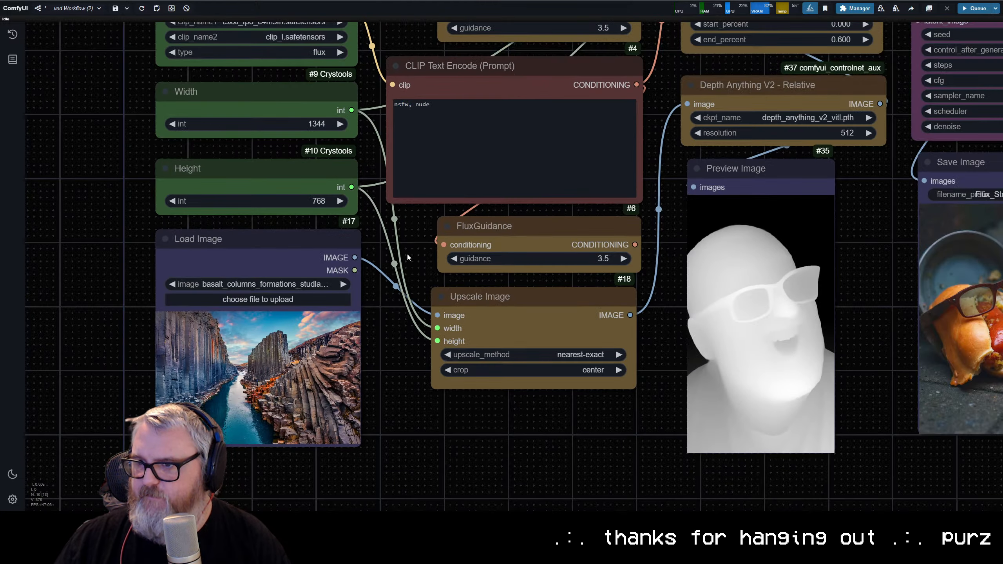
Step: Replace the positive prompt with "delicious sushi" and queue the workflow
left_click_drag(407, 257, 407, 431)
left_click(561, 100)
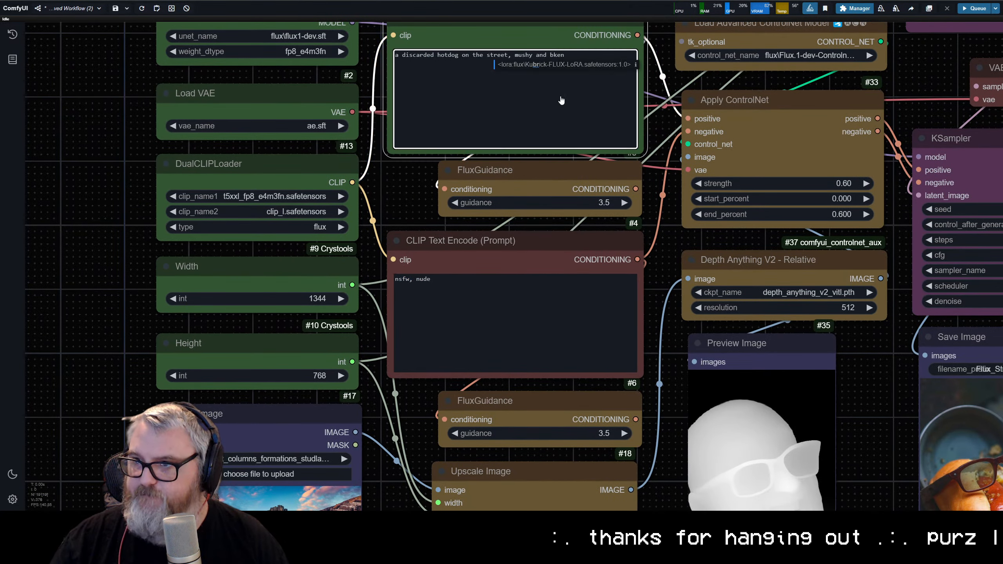
key("BackSpace")
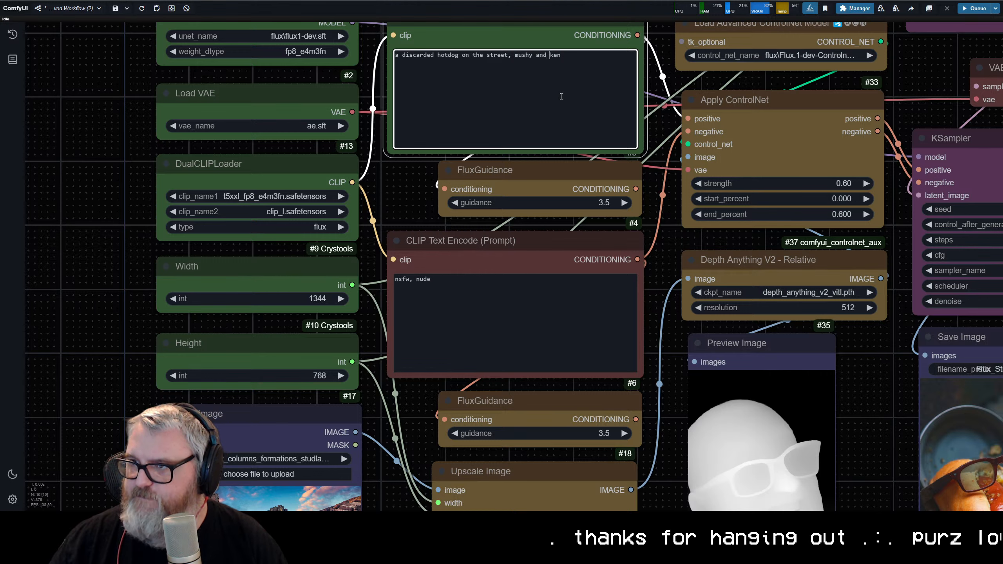
key("ctrl+a")
type("delicious sudsx")
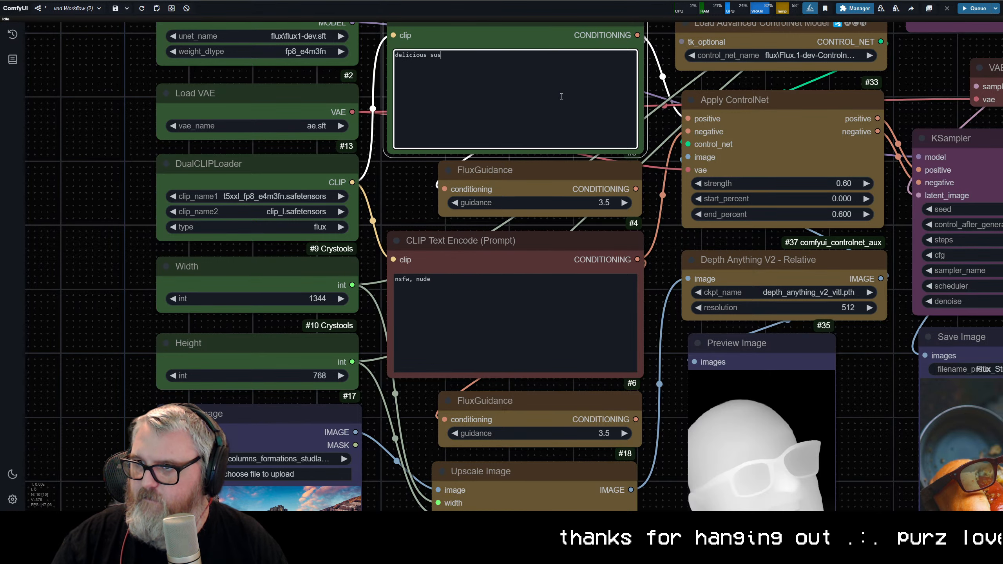
key("BackSpace")
key("BackSpace")
type("shi")
key("ctrl+Return")
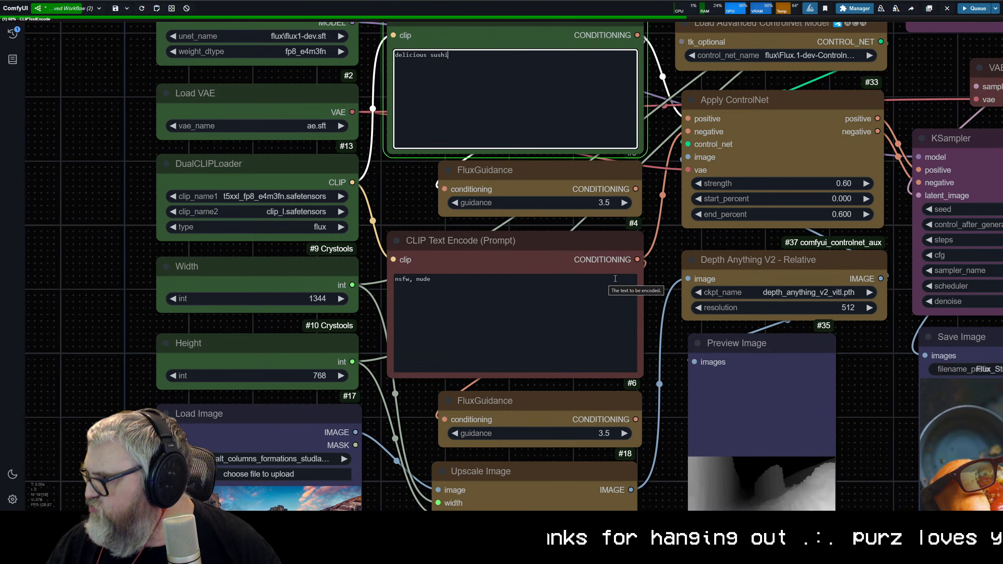
Step: Examine the basalt canyon's depth map in the Preview Image node and check it against the full workflow
scroll(609, 276, "down", 4)
left_click_drag(609, 276, 427, 238)
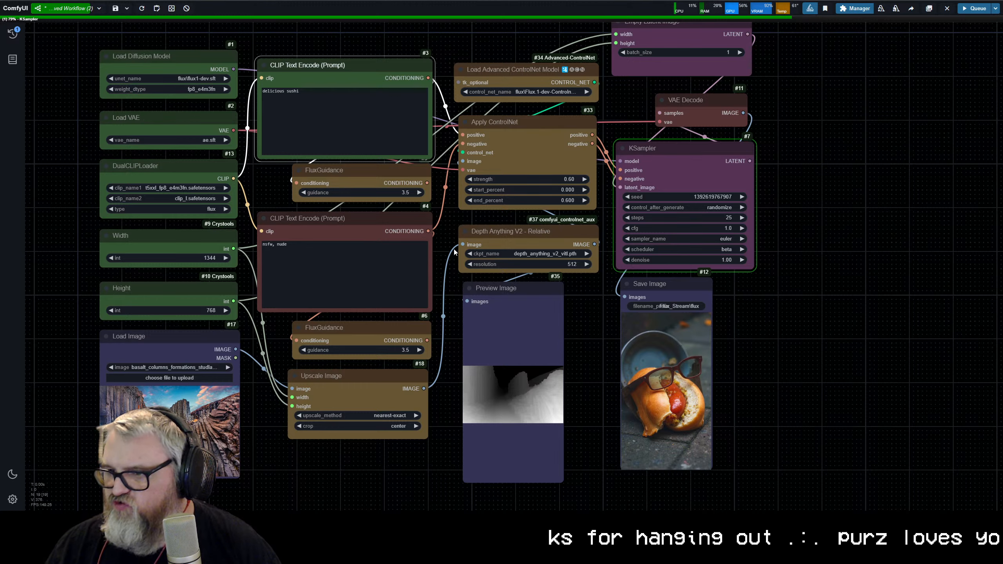
scroll(554, 407, "up", 10)
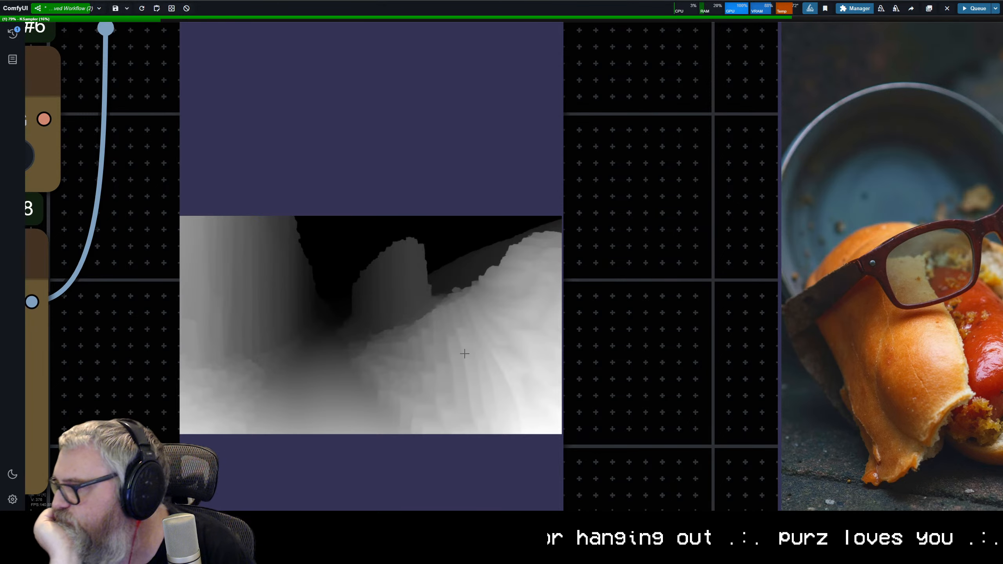
scroll(400, 362, "down", 5)
scroll(400, 362, "down", 5)
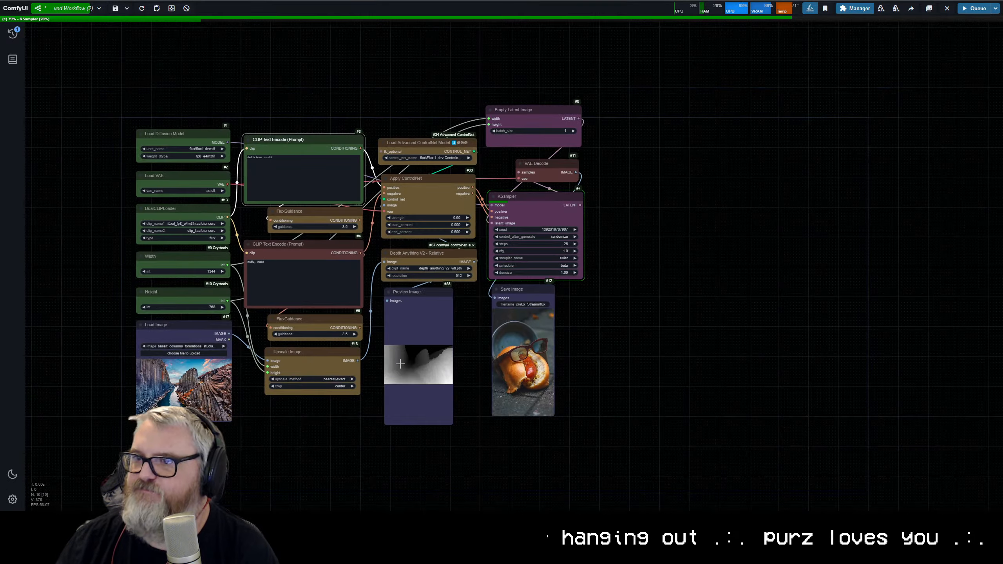
scroll(396, 354, "up", 4)
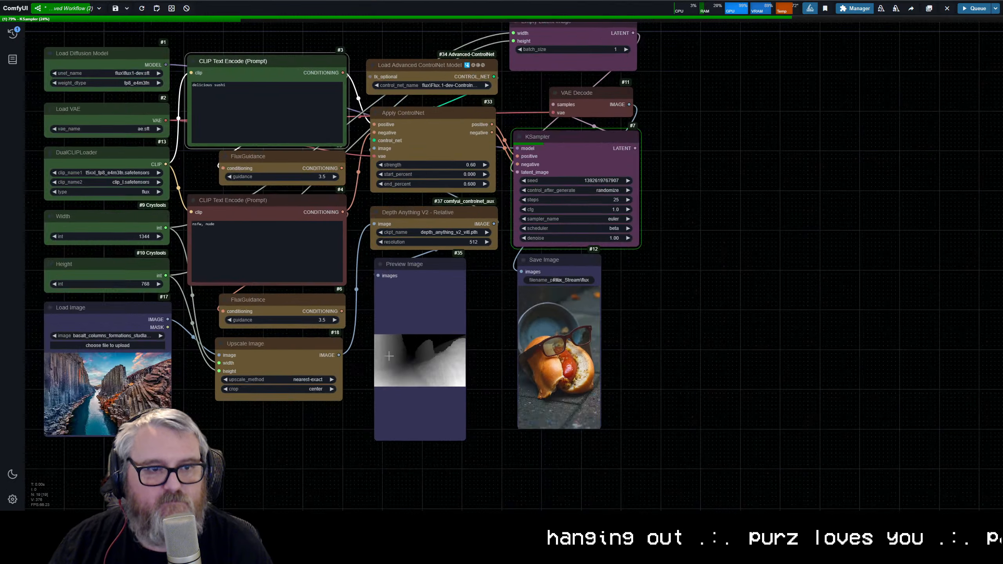
scroll(534, 362, "down", 2)
scroll(706, 379, "up", 2)
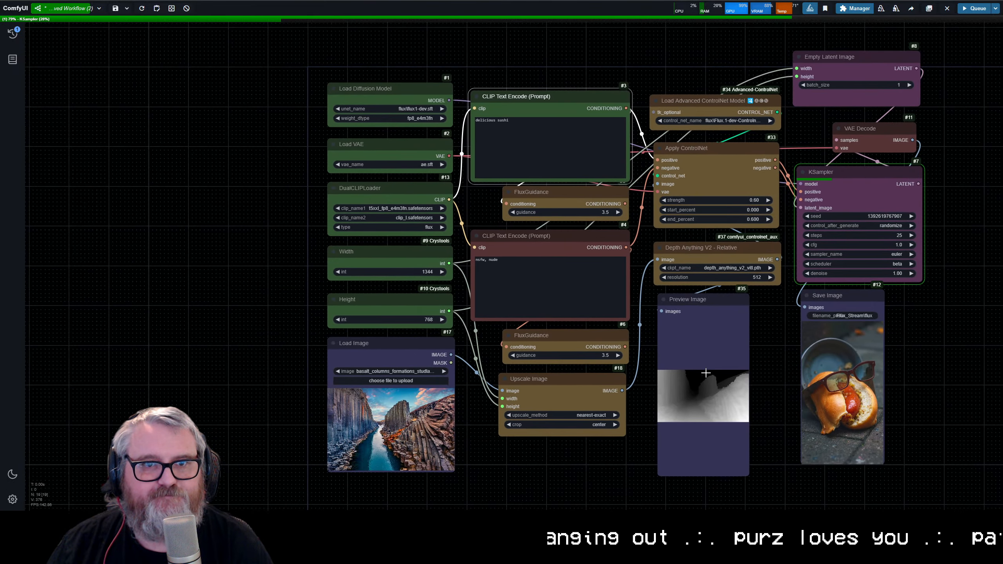
left_click_drag(710, 379, 705, 385)
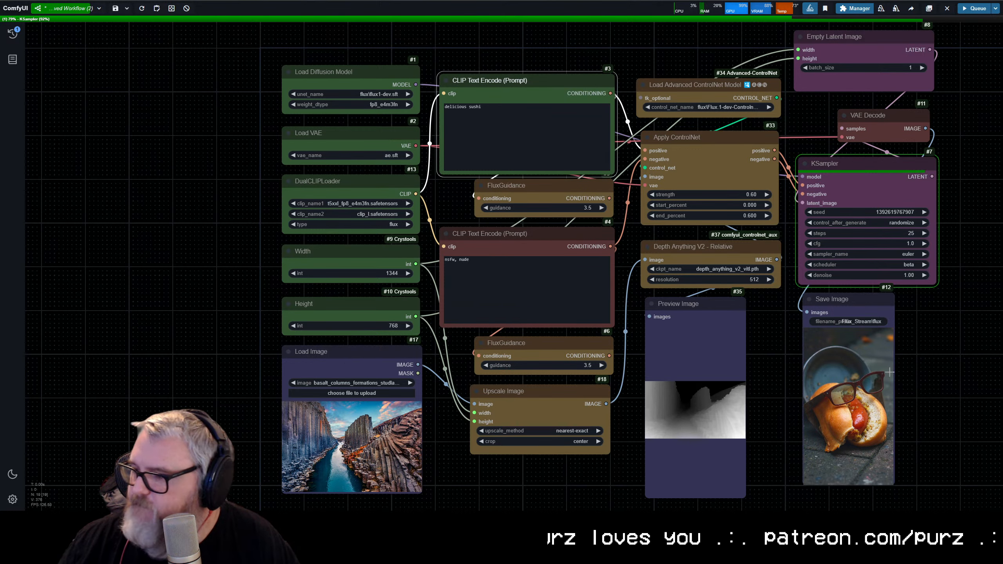
Step: Inspect the generated sushi image up close and compare its composition with the depth preview
scroll(942, 344, "up", 1)
scroll(928, 320, "up", 5)
left_click_drag(915, 301, 638, 384)
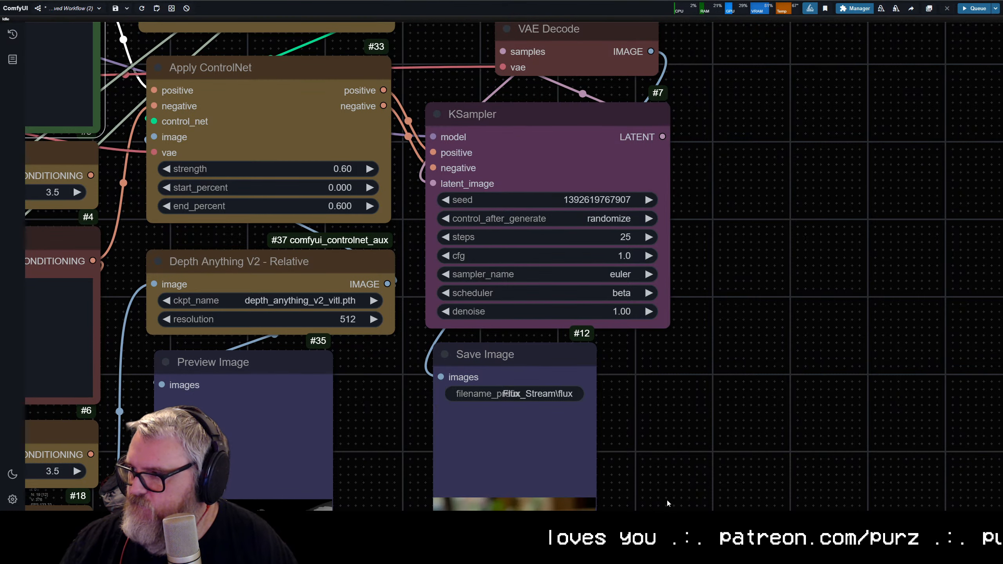
left_click_drag(666, 499, 674, 392)
scroll(606, 425, "up", 5)
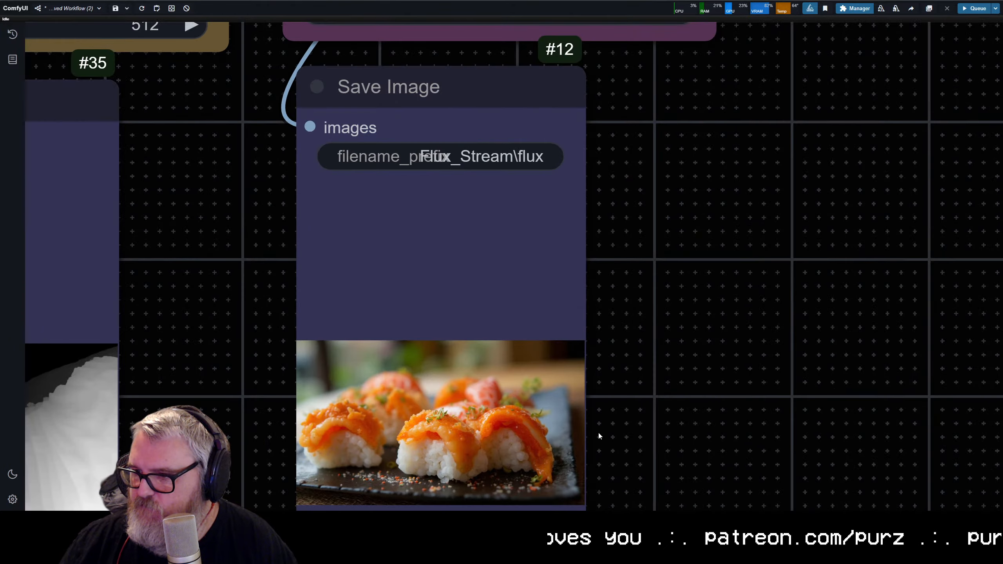
left_click_drag(598, 431, 936, 311)
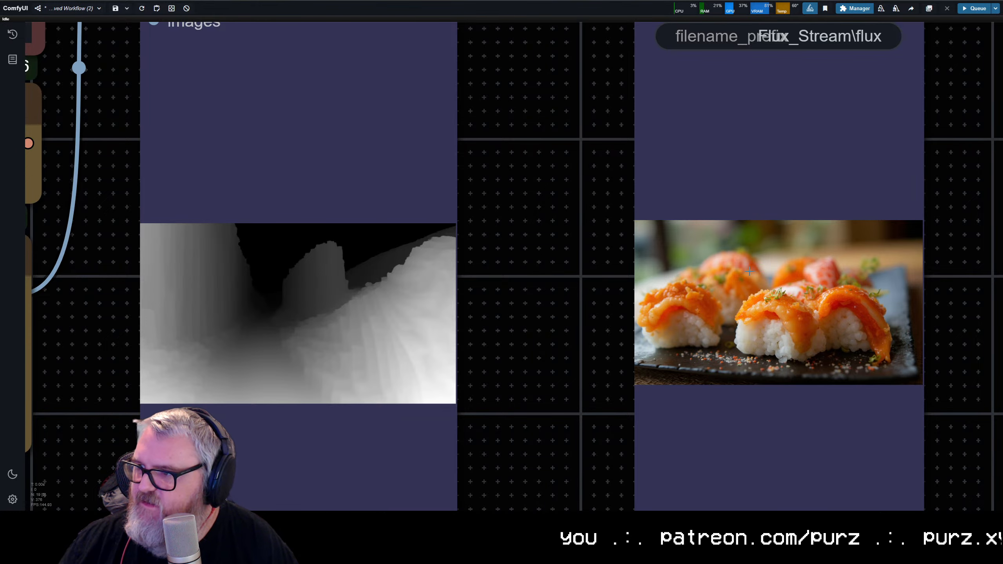
scroll(800, 254, "down", 4)
left_click_drag(780, 281, 512, 310)
scroll(512, 310, "down", 8)
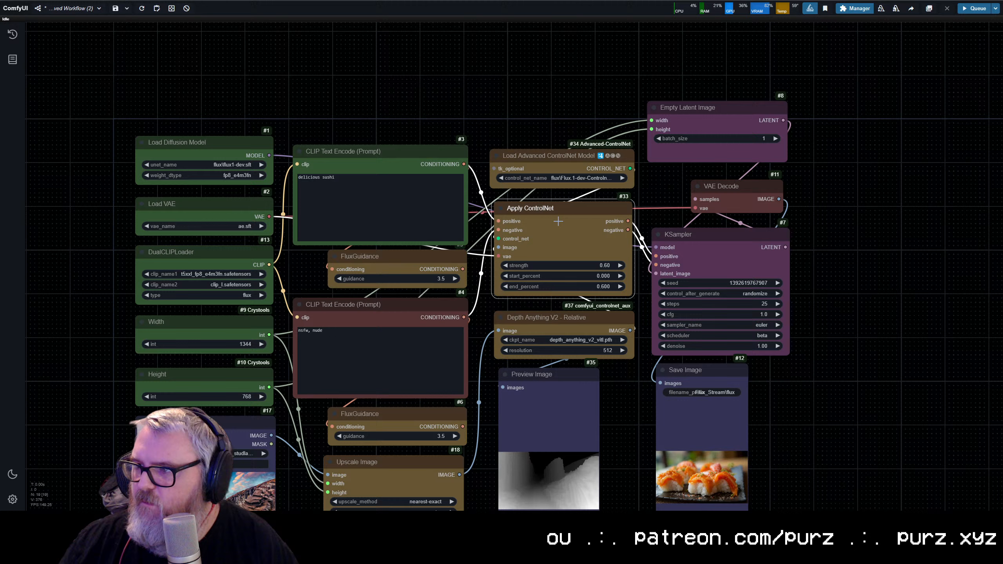
Step: Set the Apply ControlNet strength to 0.80 and queue the workflow again
left_click_drag(558, 221, 578, 230)
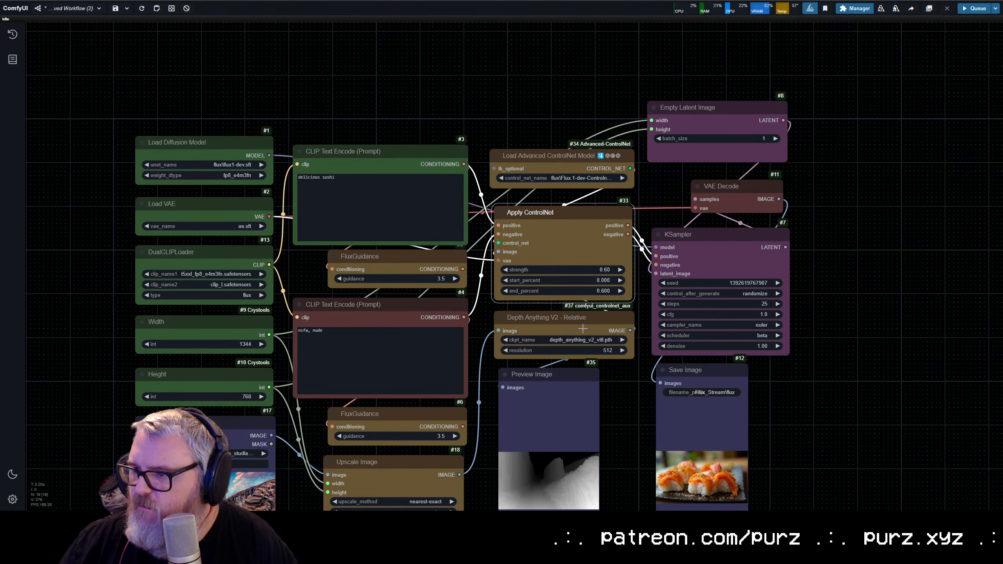
left_click(583, 270)
type("0.8")
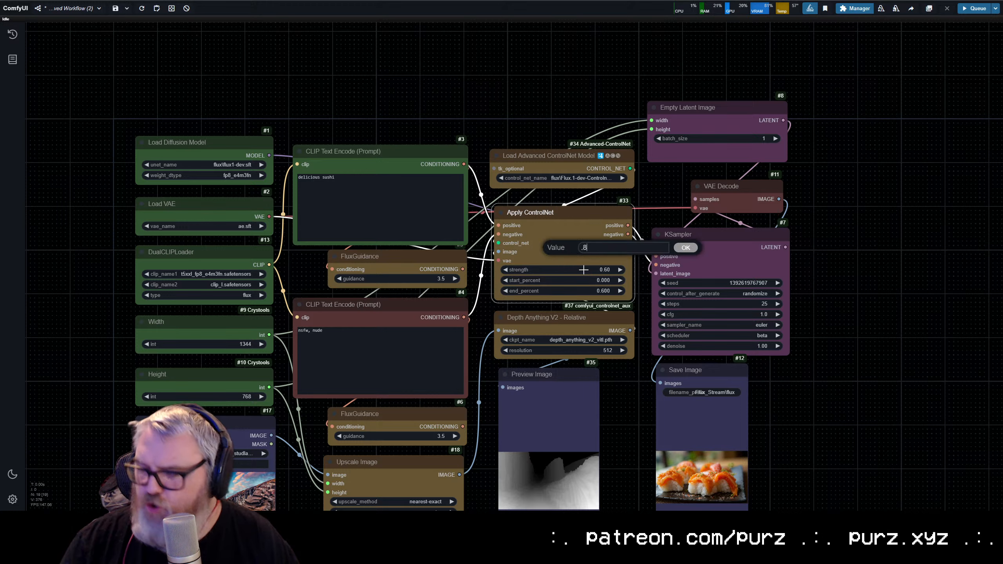
key("Return")
key("ctrl+Return")
Step: Enlarge the Save Image node to a wide landscape shape and fit the Preview Image node to its depth map under Depth Anything V2
scroll(810, 208, "down", 5)
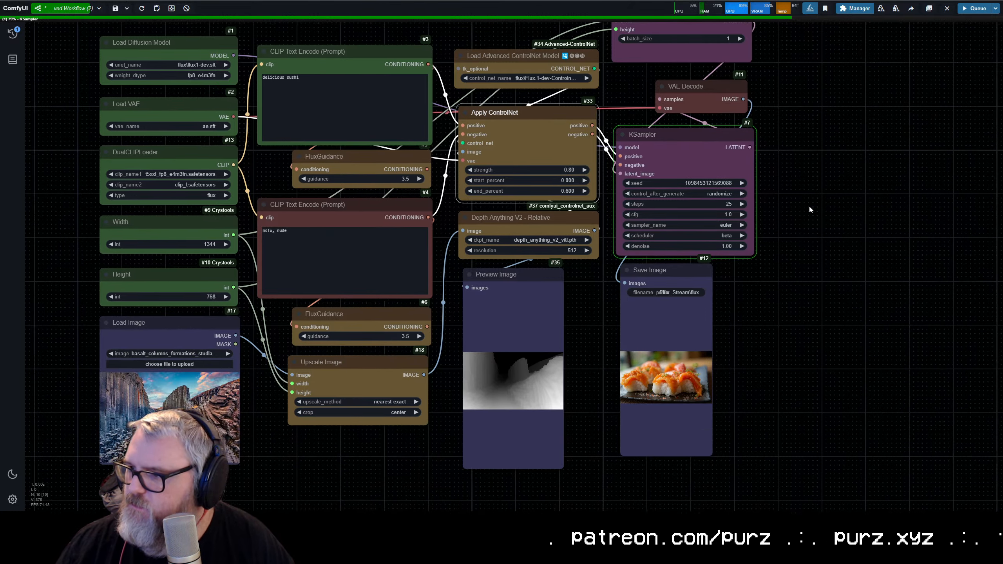
left_click_drag(701, 437, 918, 450)
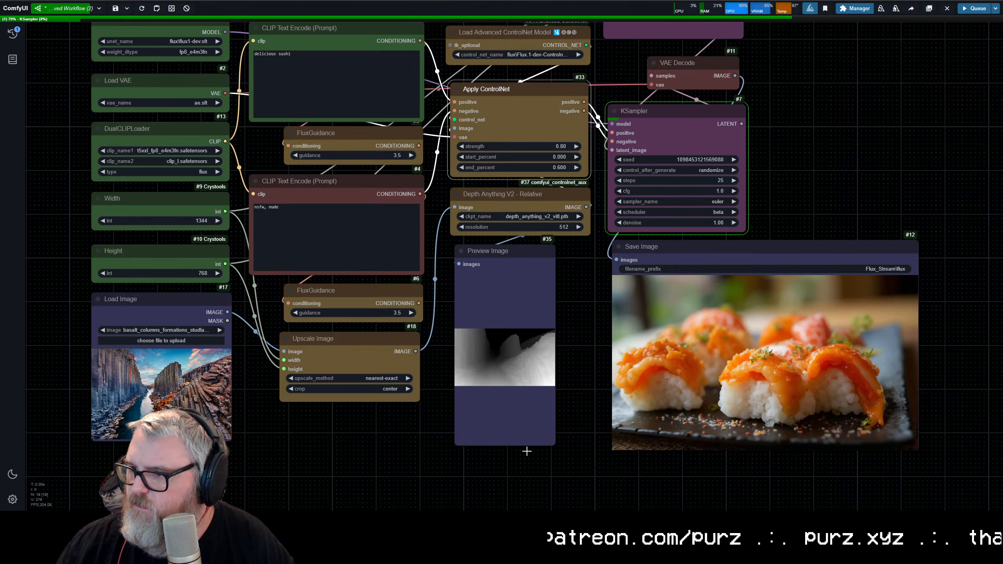
left_click_drag(554, 445, 592, 347)
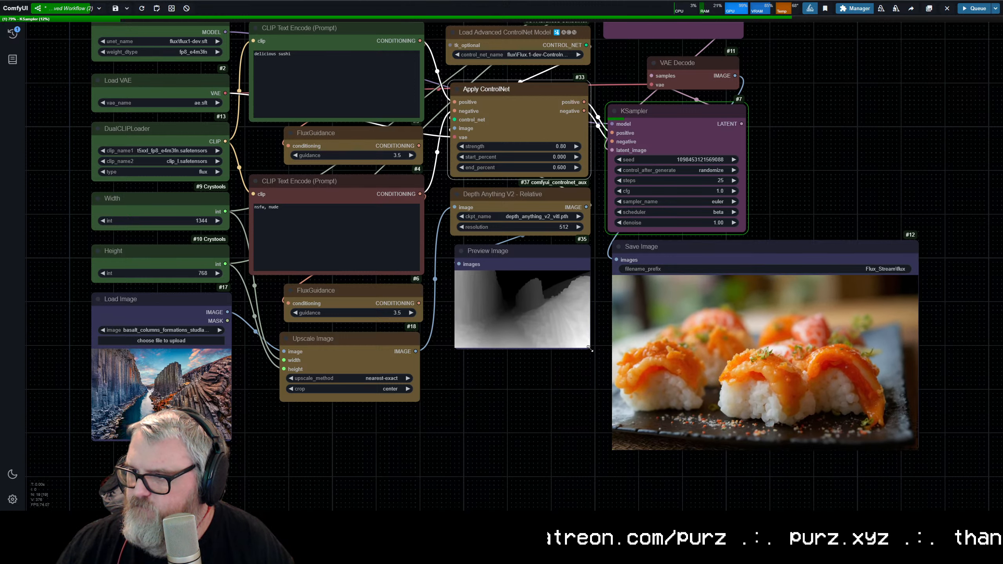
left_click(536, 249)
left_click_drag(679, 245, 674, 246)
left_click_drag(516, 367, 519, 367)
scroll(558, 388, "down", 3)
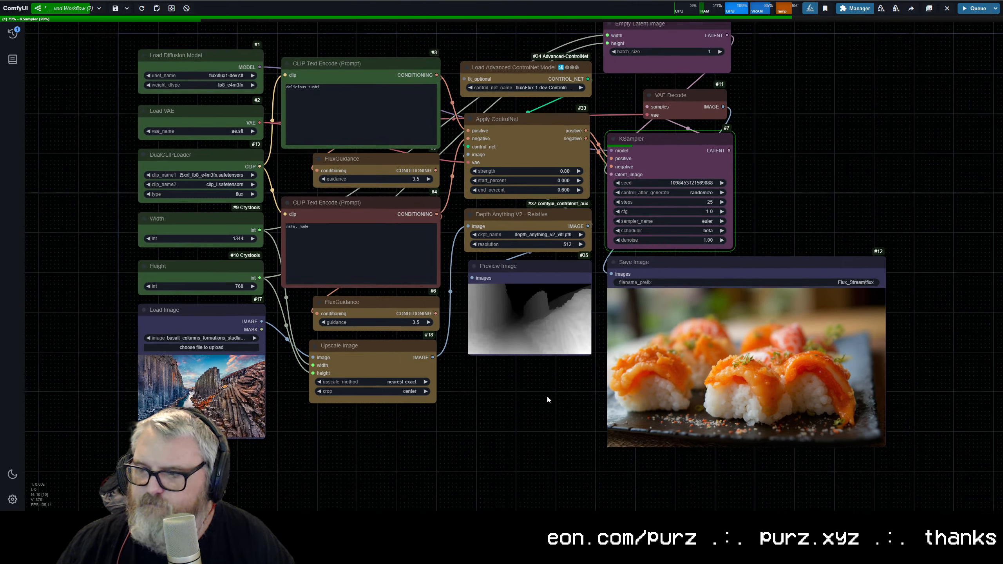
Step: Inspect the generated sushi image up close and compare it with the basalt canyon's depth map while the queued run finishes
scroll(789, 387, "up", 5)
scroll(788, 387, "up", 1)
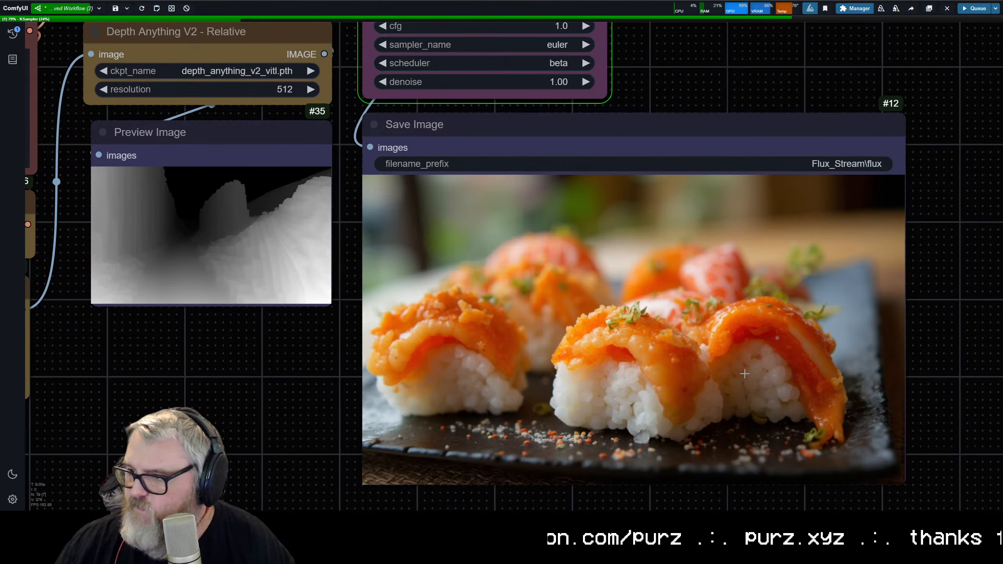
scroll(681, 360, "up", 4)
scroll(682, 357, "down", 6)
scroll(682, 357, "down", 4)
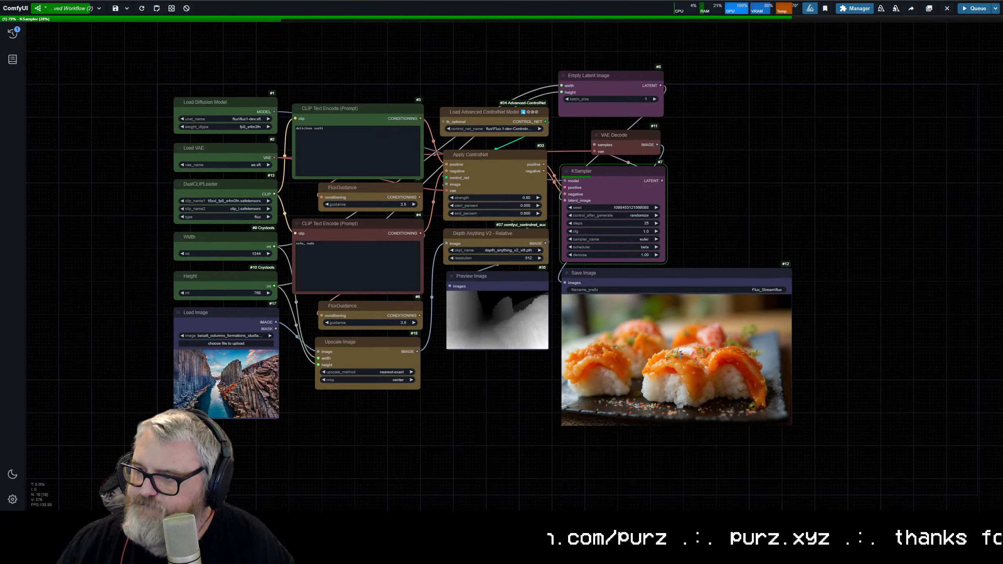
scroll(701, 340, "up", 2)
scroll(757, 353, "up", 1)
left_click_drag(685, 385, 582, 397)
scroll(637, 382, "down", 1)
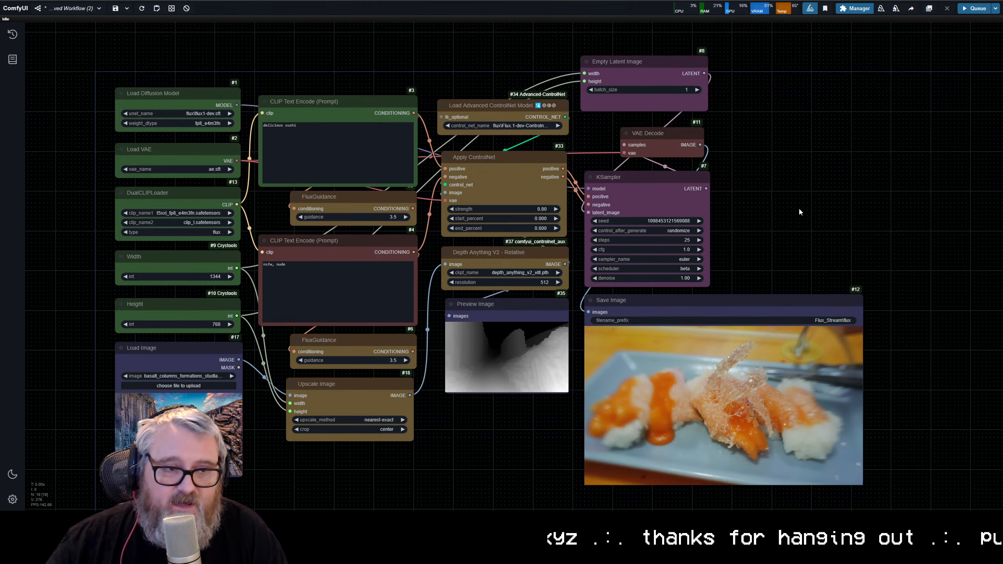
Step: Set the Apply ControlNet strength to 1.00 and end_percent to 1.000, and queue the workflow
left_click_drag(913, 190, 743, 41)
scroll(716, 162, "up", 7)
scroll(745, 263, "down", 7)
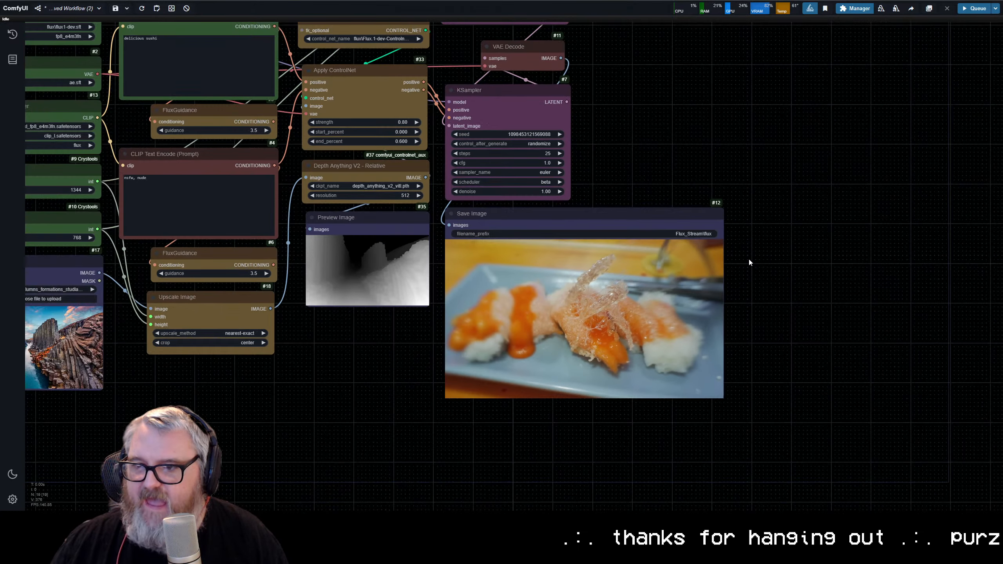
left_click_drag(714, 166, 869, 177)
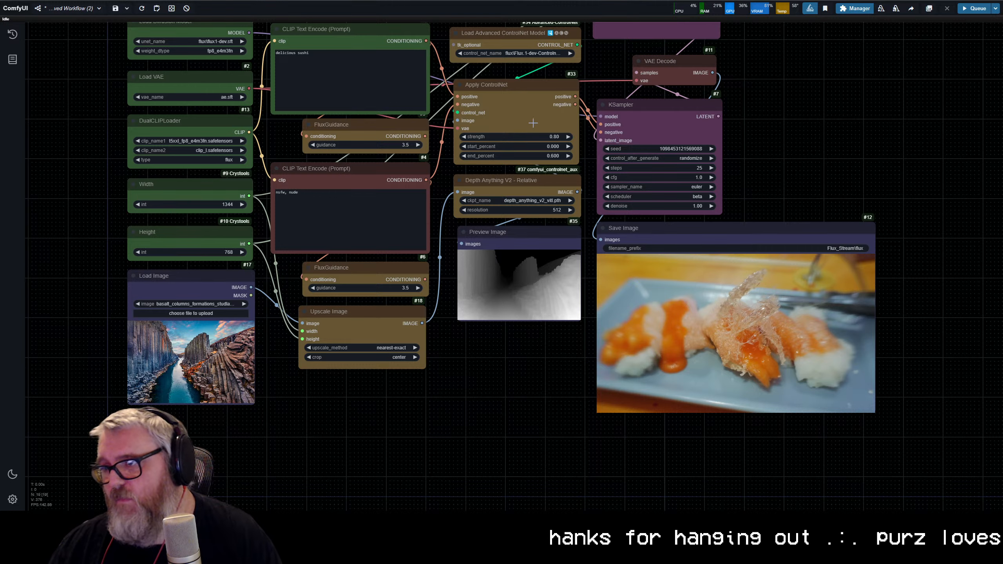
left_click(551, 136)
type("1")
key("Return")
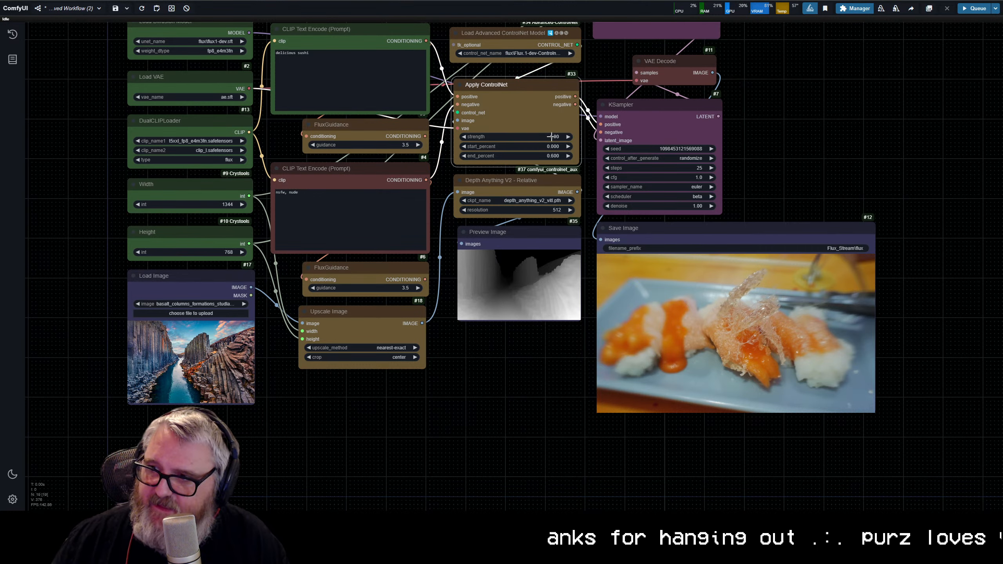
left_click(546, 155)
type("1")
key("Return")
key("ctrl+Return")
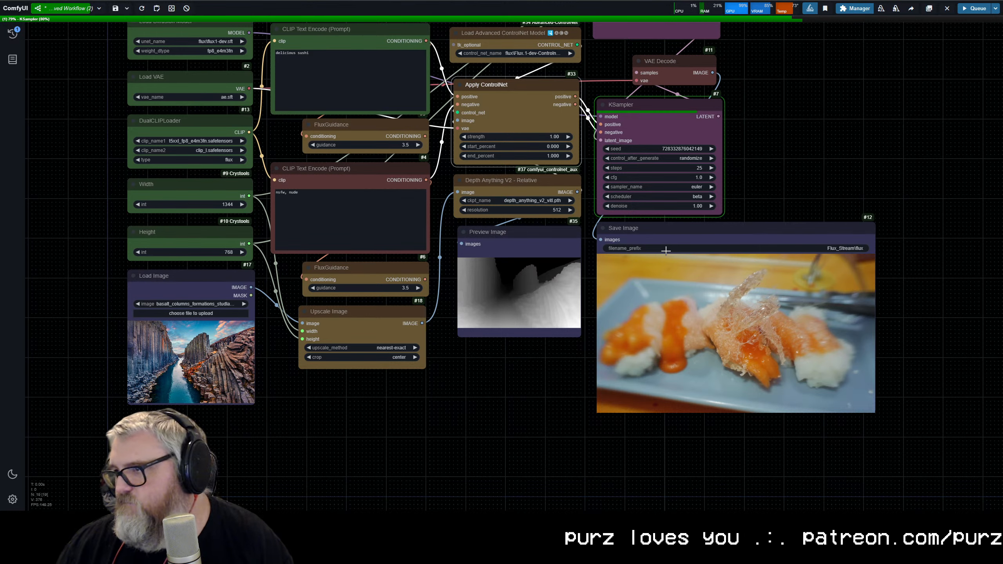
Step: Nudge the Empty Latent Image and VAE Decode nodes into tidier positions above the KSampler
left_click_drag(725, 205, 616, 326)
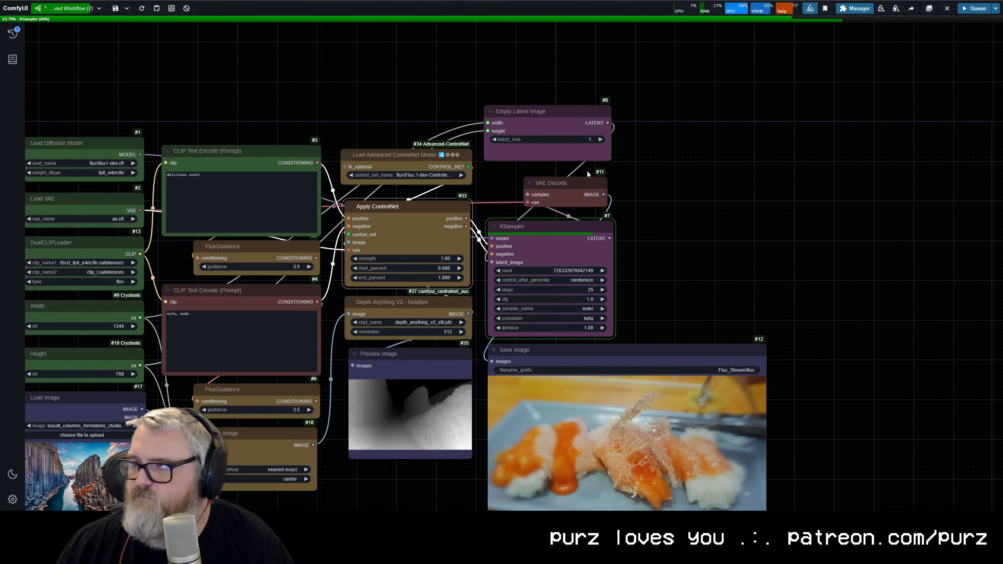
left_click_drag(582, 108, 585, 112)
left_click(759, 191)
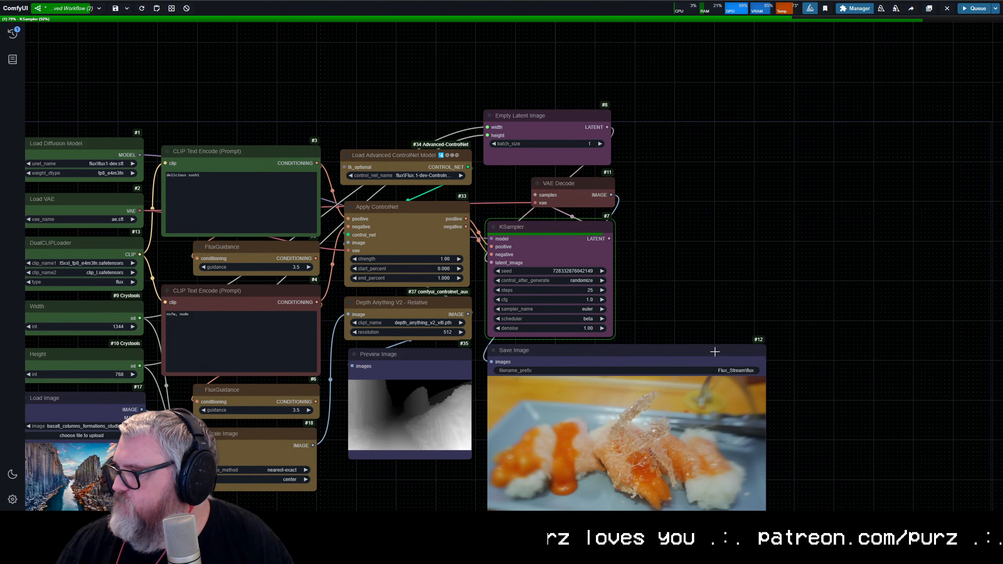
Step: Examine the full-strength result in the Save Image node against the canyon's depth map
left_click_drag(715, 348, 719, 264)
scroll(740, 329, "up", 1)
scroll(778, 366, "up", 4)
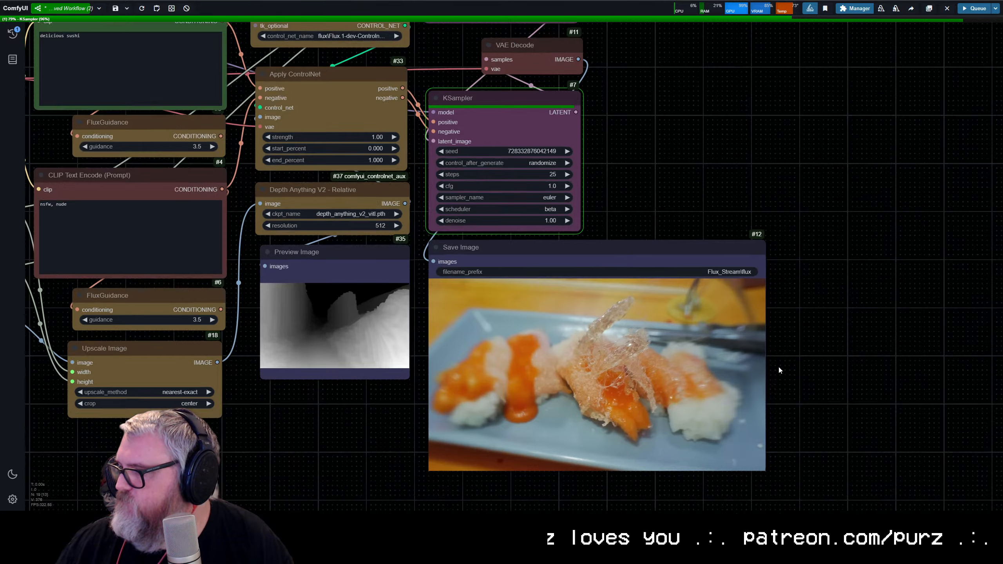
left_click_drag(776, 373, 792, 351)
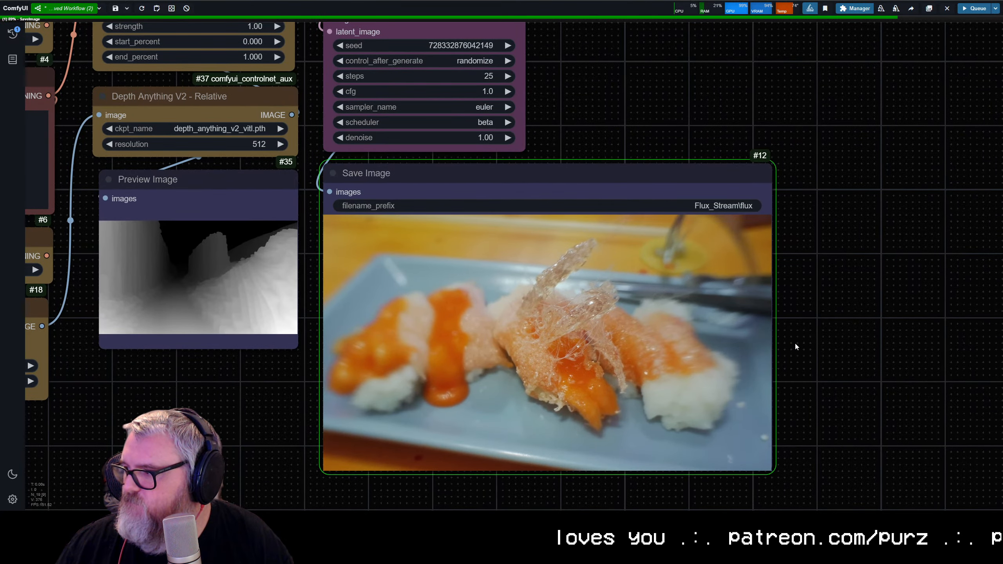
scroll(795, 345, "down", 4)
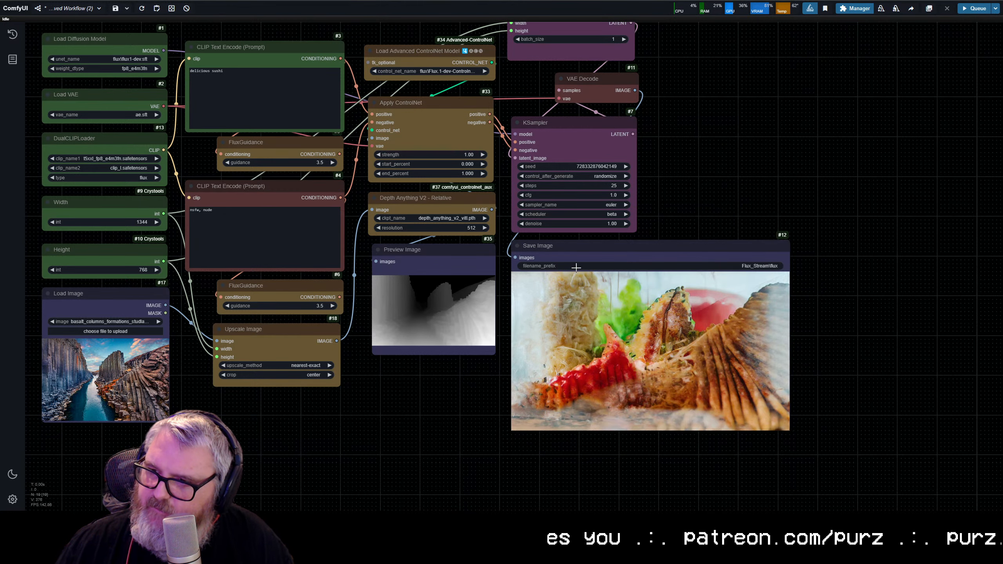
scroll(725, 368, "up", 2)
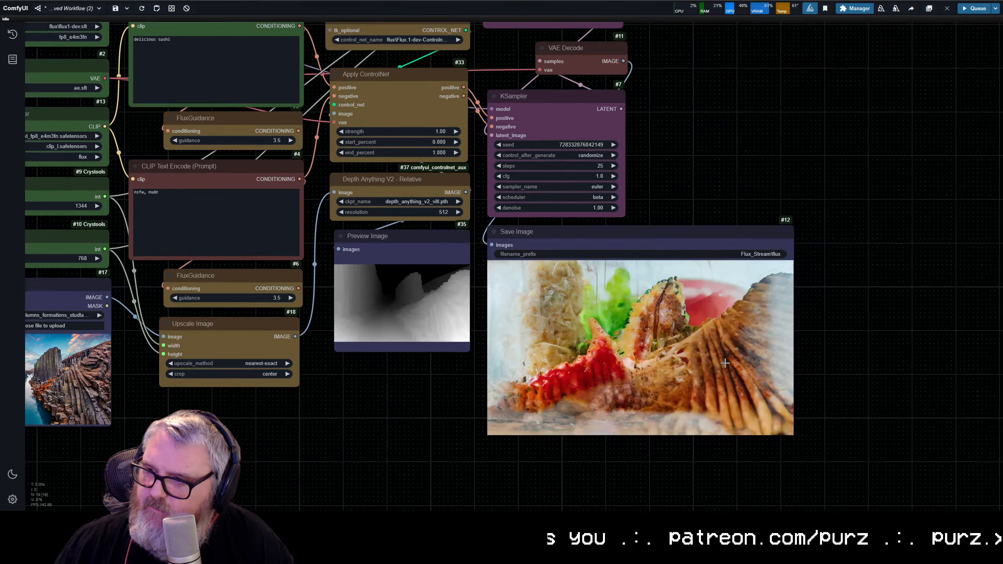
scroll(680, 356, "down", 2)
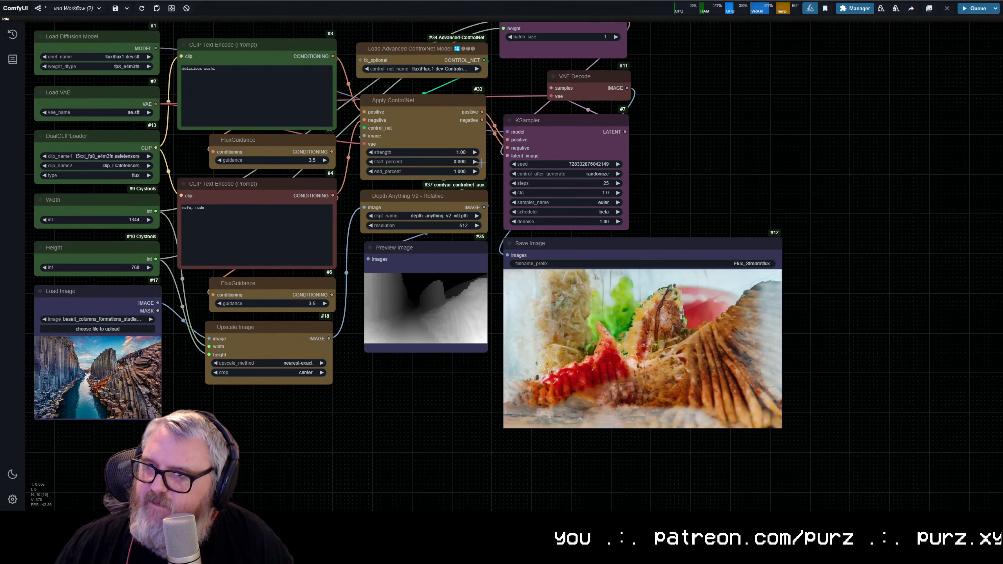
Step: Set the Apply ControlNet end_percent to 0.600 and queue the workflow again
left_click(447, 171)
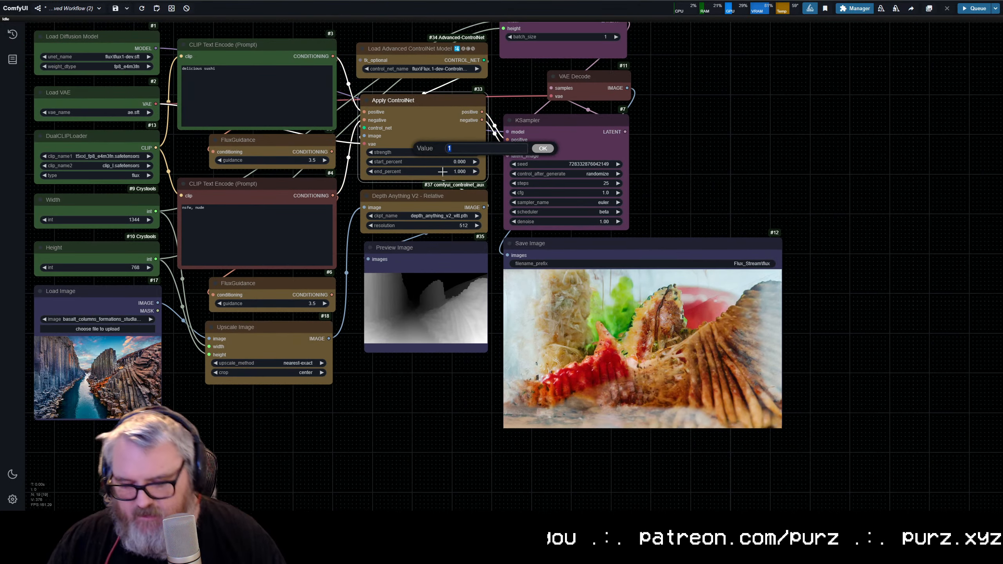
type(".6")
key("Return")
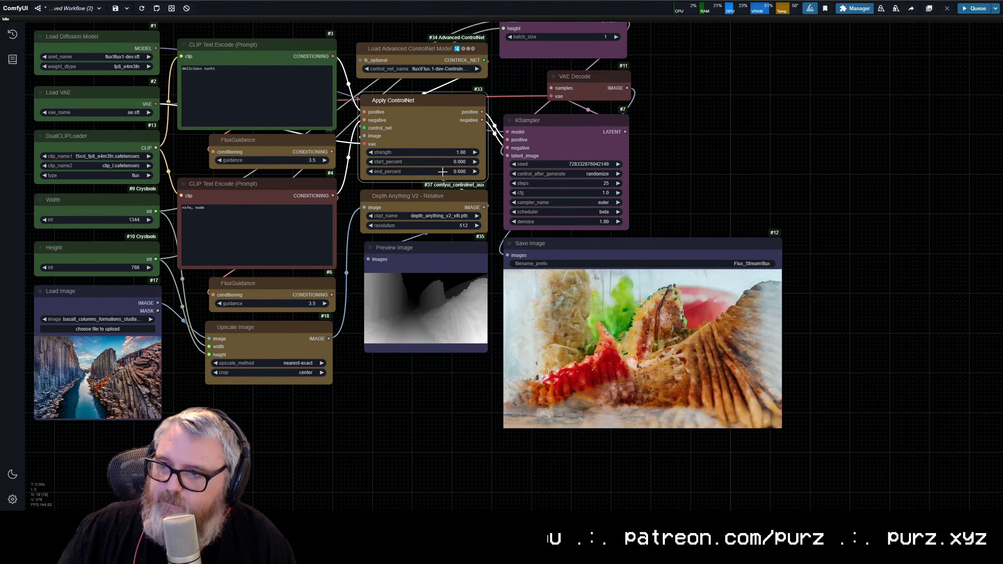
key("ctrl+Return")
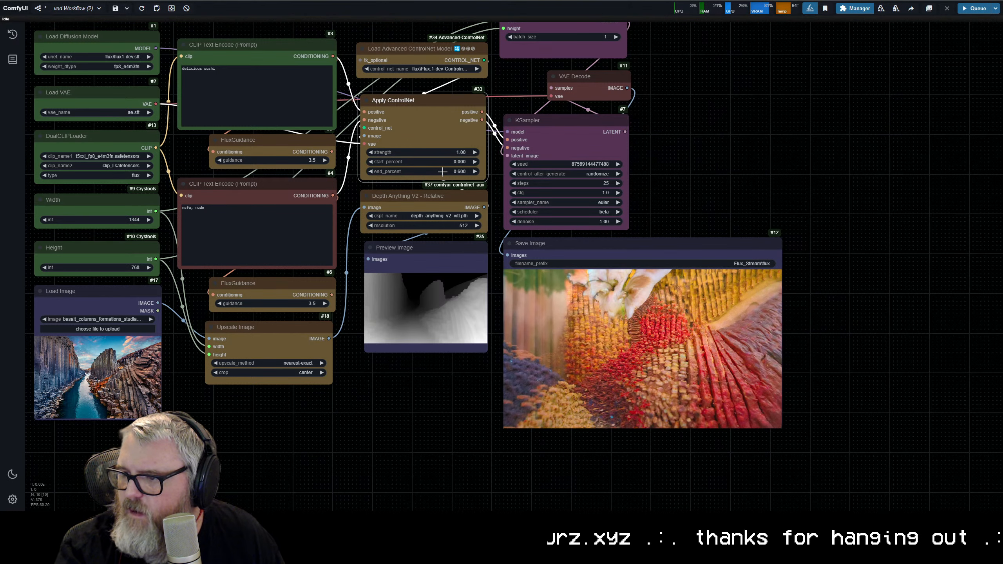
Step: Inspect the new image in the Save Image node up close and compare its structure with the depth preview
scroll(642, 346, "up", 7)
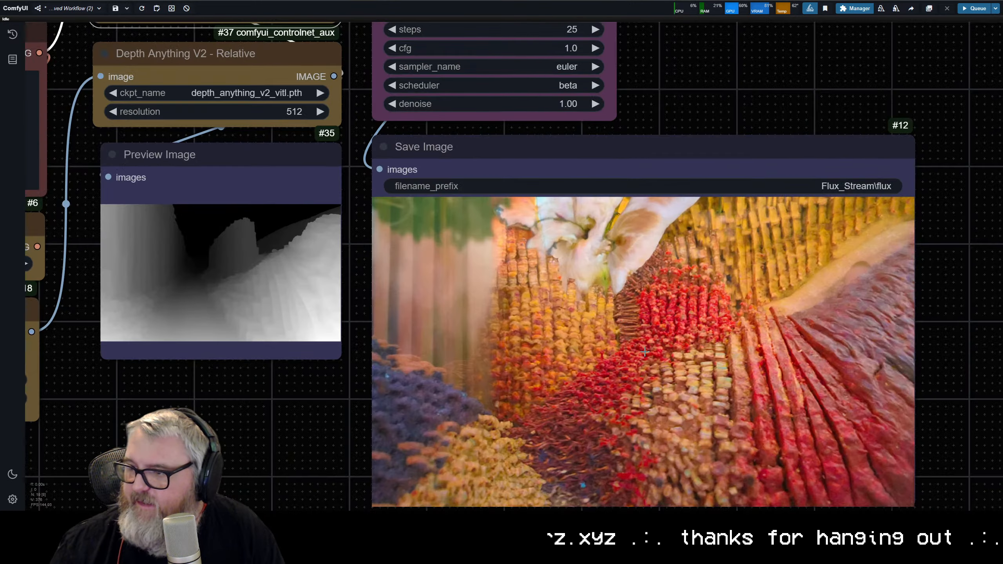
left_click_drag(644, 351, 522, 290)
scroll(526, 291, "up", 1)
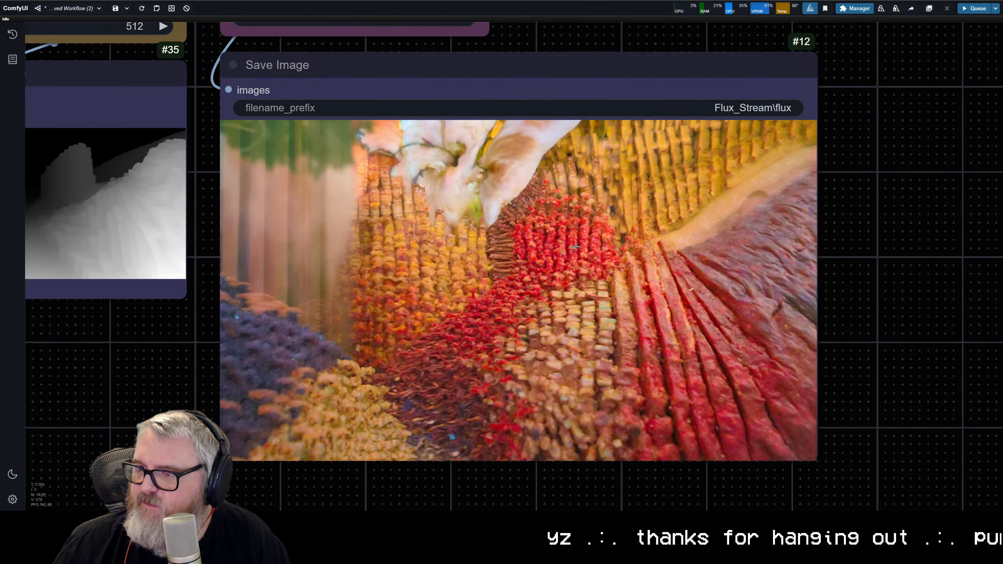
scroll(576, 246, "down", 5)
scroll(521, 144, "up", 2)
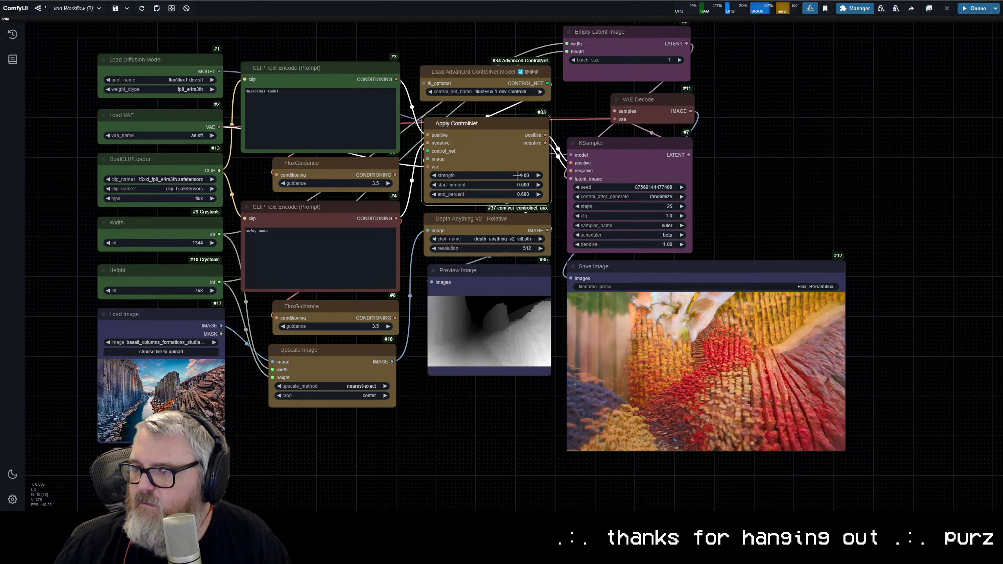
scroll(500, 380, "up", 10)
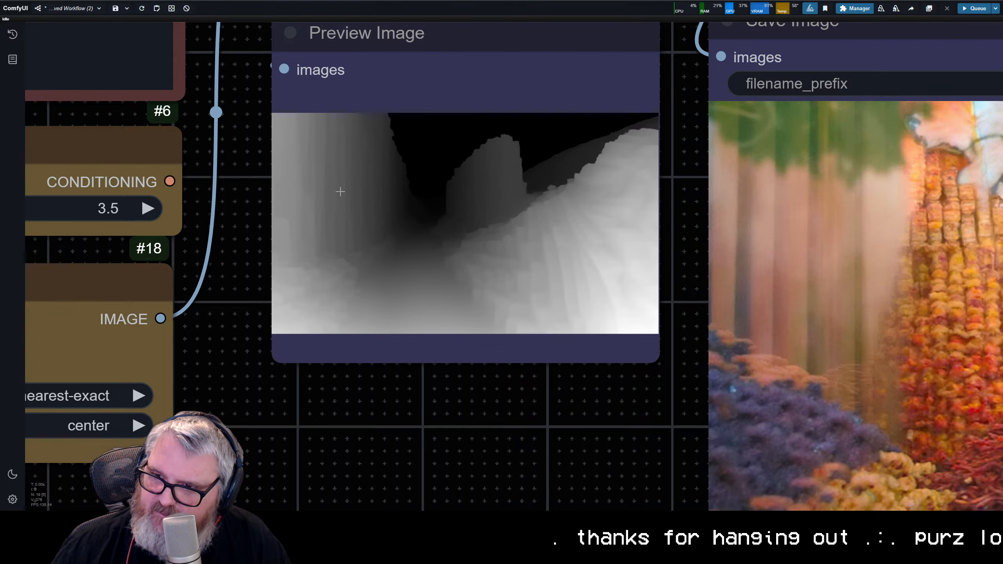
scroll(407, 219, "down", 10)
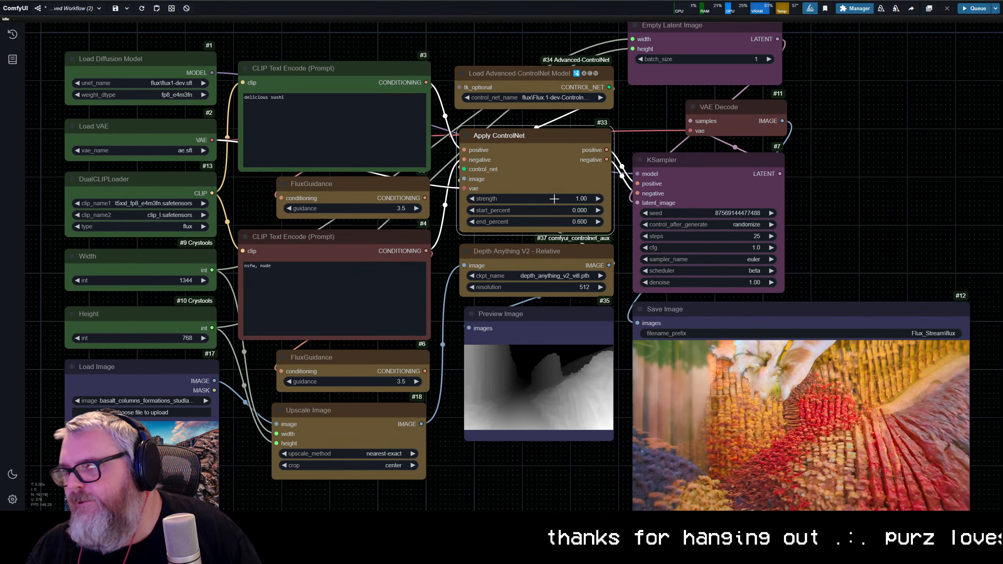
Step: Set the Apply ControlNet strength to 0.60
left_click(556, 199)
type("0.6")
key("Return")
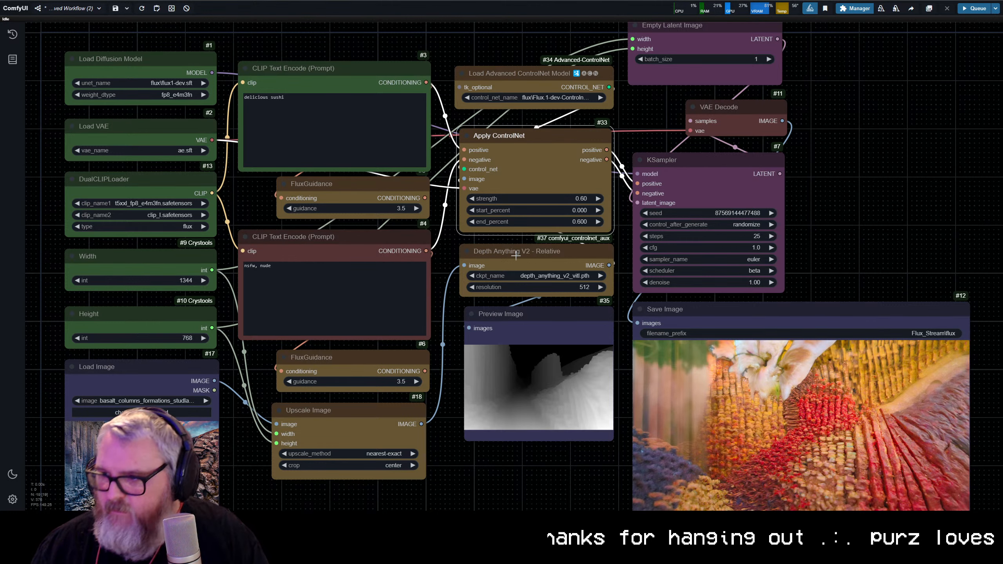
Step: Load the Iceland photo of the red-roofed church into the Load Image node and queue the workflow
left_click_drag(103, 372, 240, 262)
left_click(241, 262)
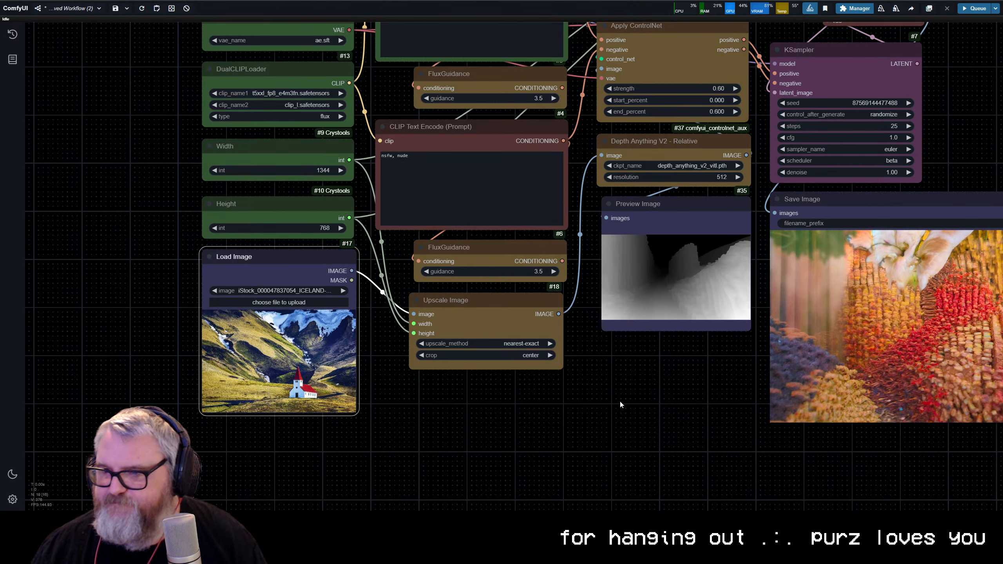
left_click_drag(616, 402, 508, 421)
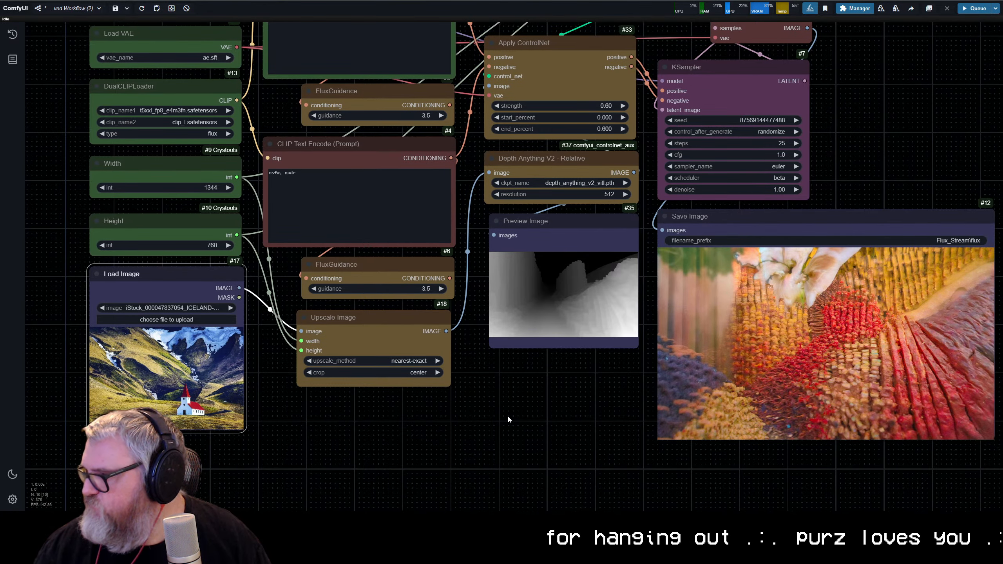
key("ctrl+Return")
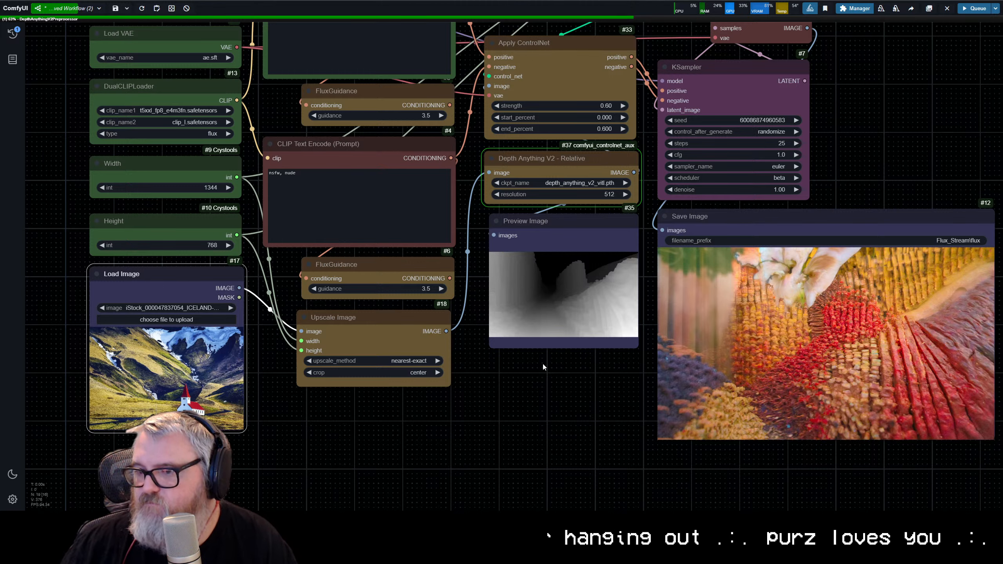
left_click_drag(584, 387, 349, 383)
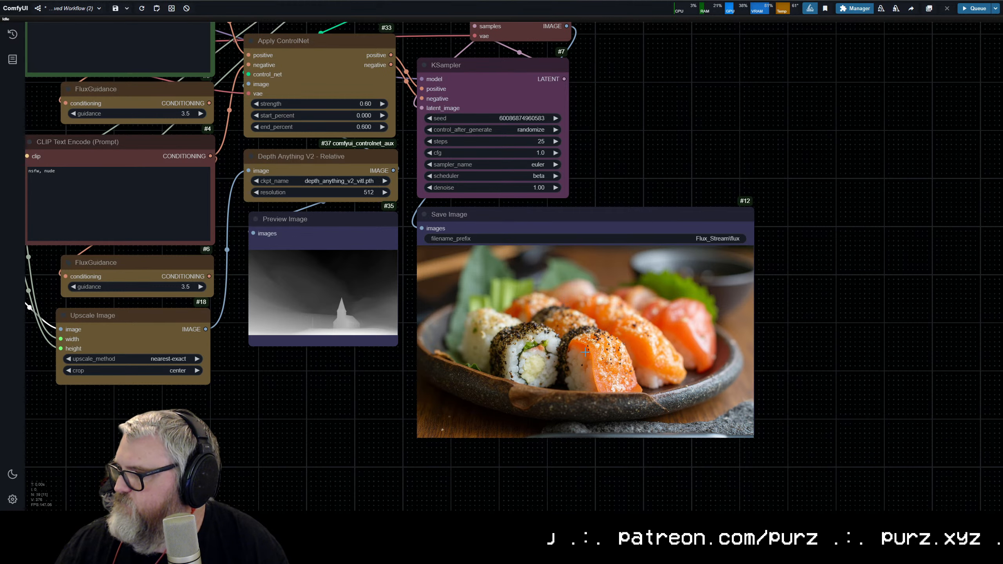
Step: Inspect the generated sushi platter up close and load the portrait photo image0.jpg into the Load Image node
scroll(585, 351, "up", 10)
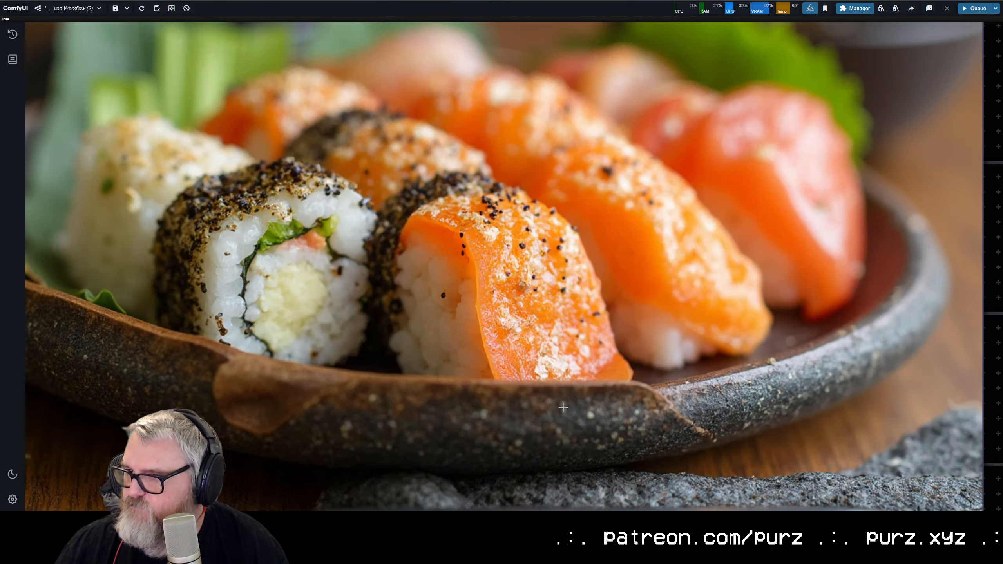
scroll(563, 407, "down", 8)
left_click_drag(350, 361, 611, 339)
scroll(612, 339, "down", 6)
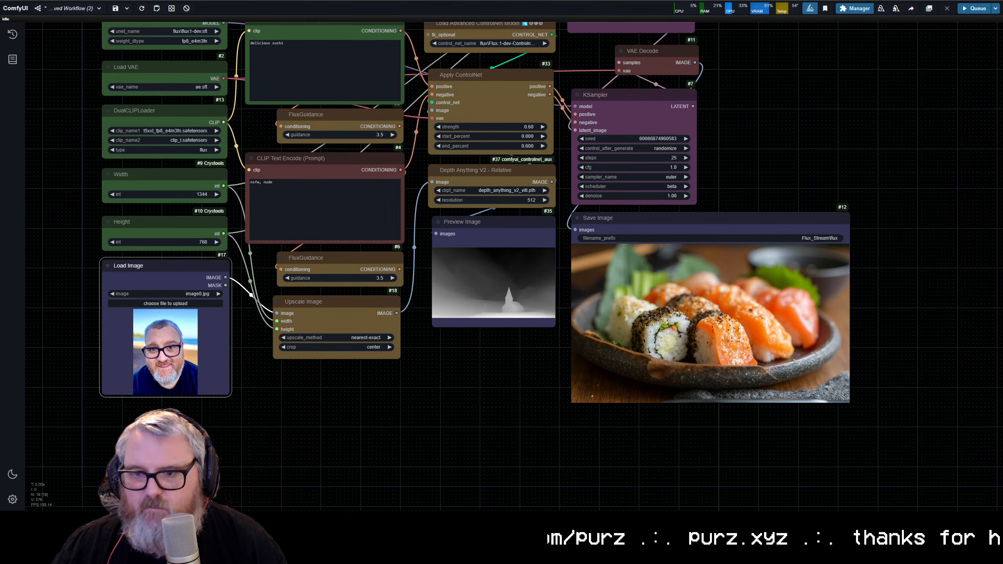
Step: Set the output Width to 768 and Height to 1344, and queue the workflow
left_click(191, 194)
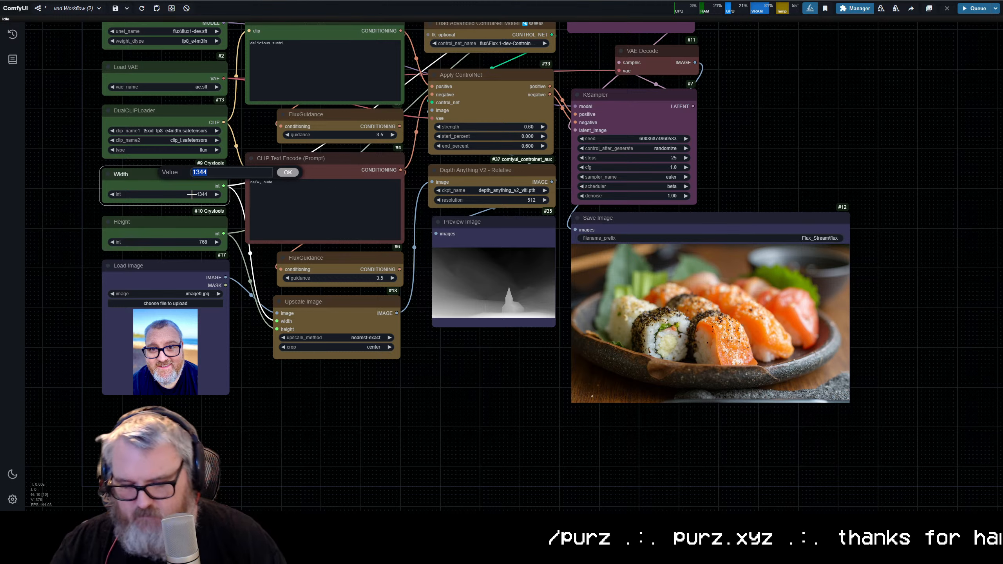
type("768")
key("Return")
left_click(199, 241)
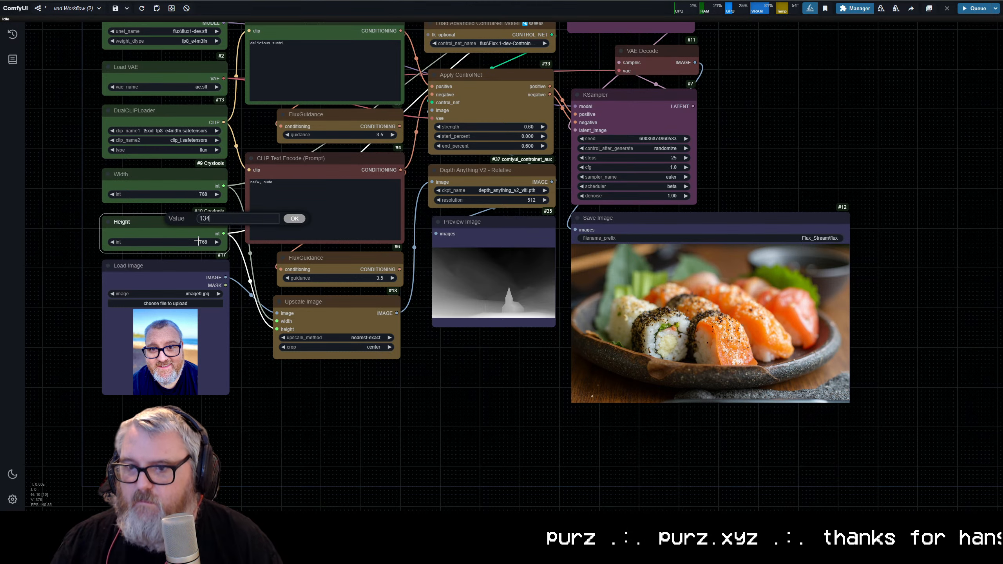
type("1344")
key("Return")
key("ctrl+Return")
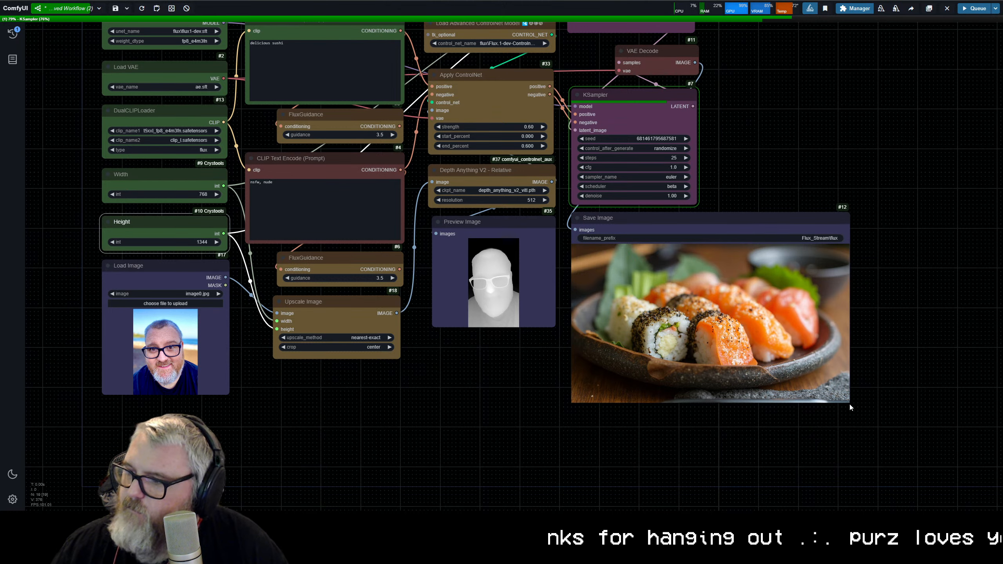
Step: Narrow the Save Image node to match the KSampler's width
left_click_drag(850, 407, 698, 410)
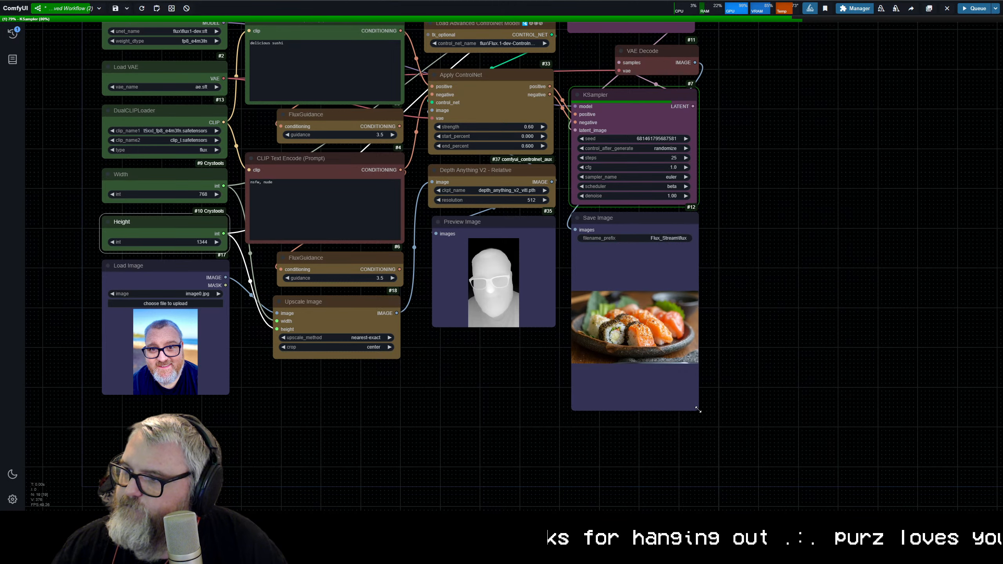
left_click(773, 319)
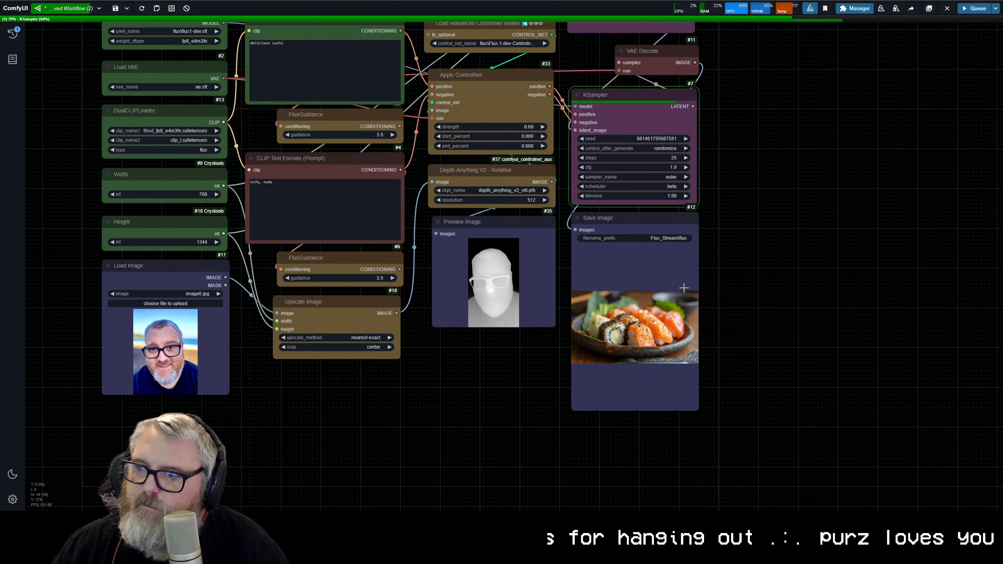
Step: Align the Preview Image node under Depth Anything V2 and compare the portrait's depth map with the generated image
scroll(704, 297, "up", 5)
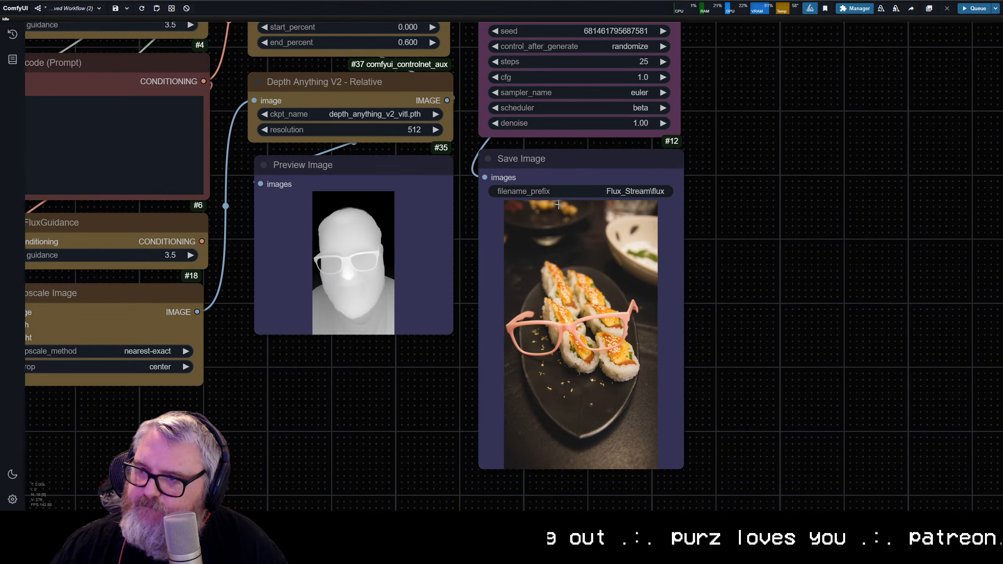
mouse_move(387, 171)
left_mouse_down()
mouse_move(561, 204)
mouse_move(613, 231)
mouse_move(384, 168)
left_mouse_up()
scroll(485, 308, "down", 6)
left_click_drag(380, 260, 494, 289)
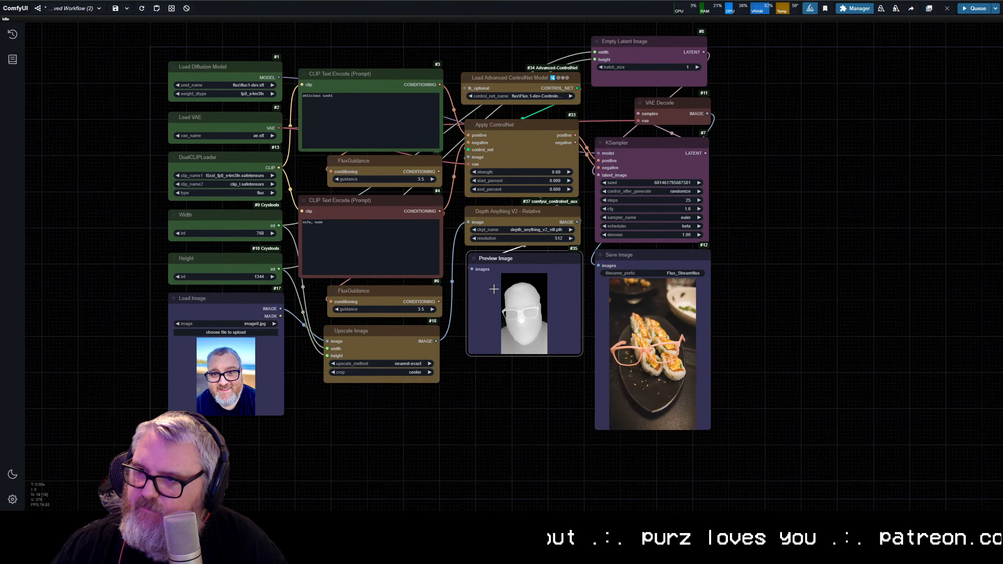
scroll(494, 289, "up", 3)
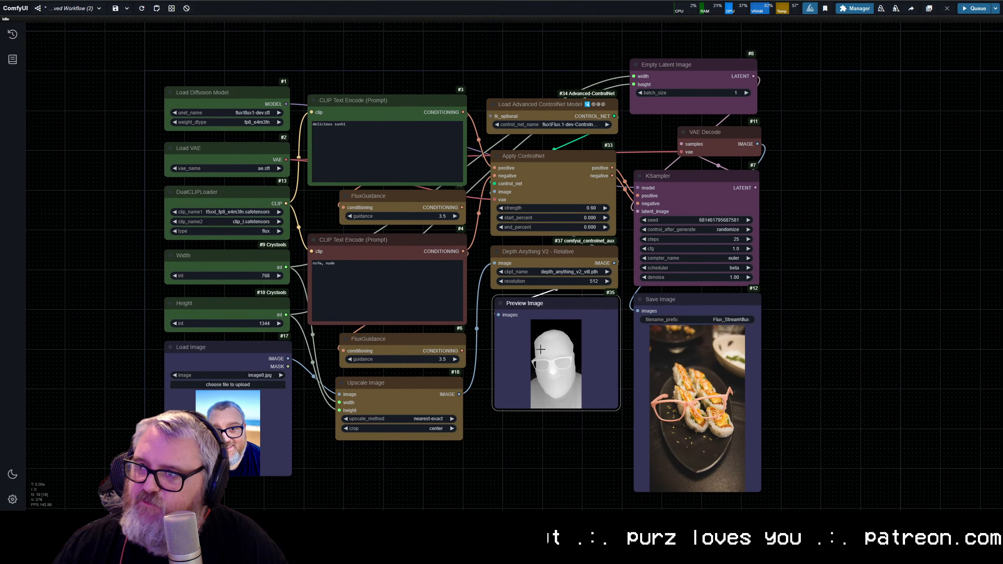